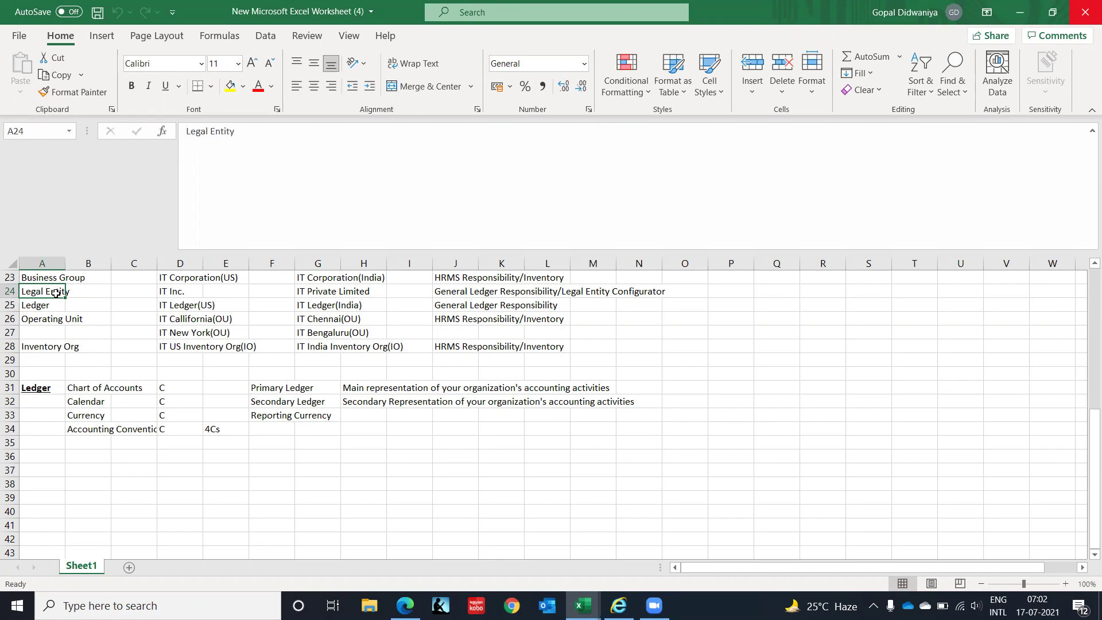
- Review the organization levels in column A, from Business Group through Inventory Org to the Ledger section
key("Down")
key("Up")
key("Up")
key("Down")
key("Down")
key("Down")
key("Down")
key("Down")
key("Down")
key("Down")
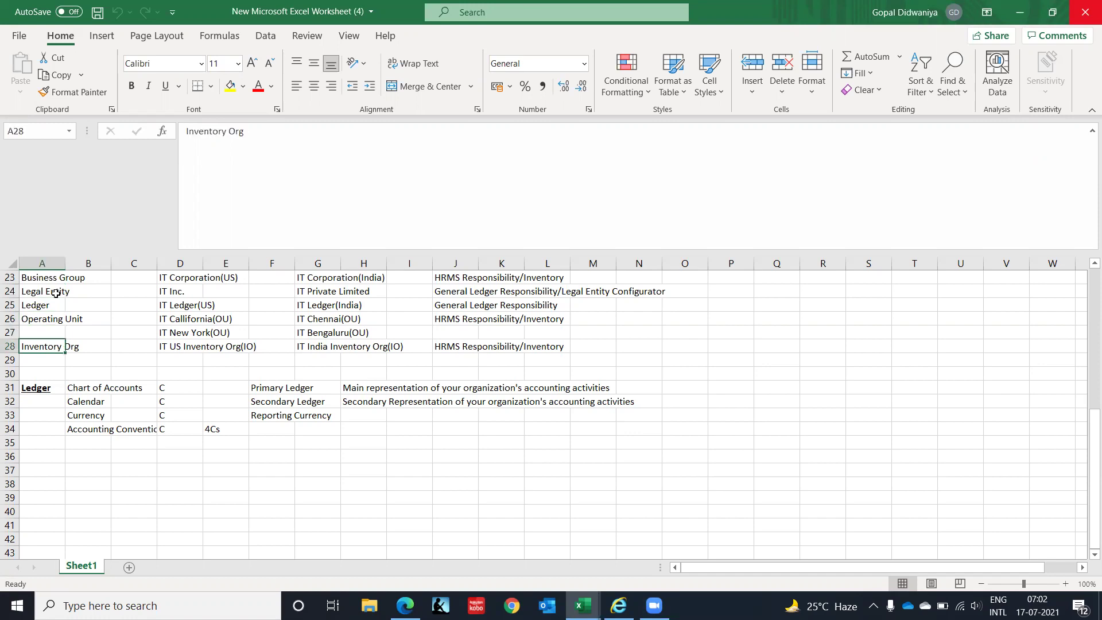
key("Down")
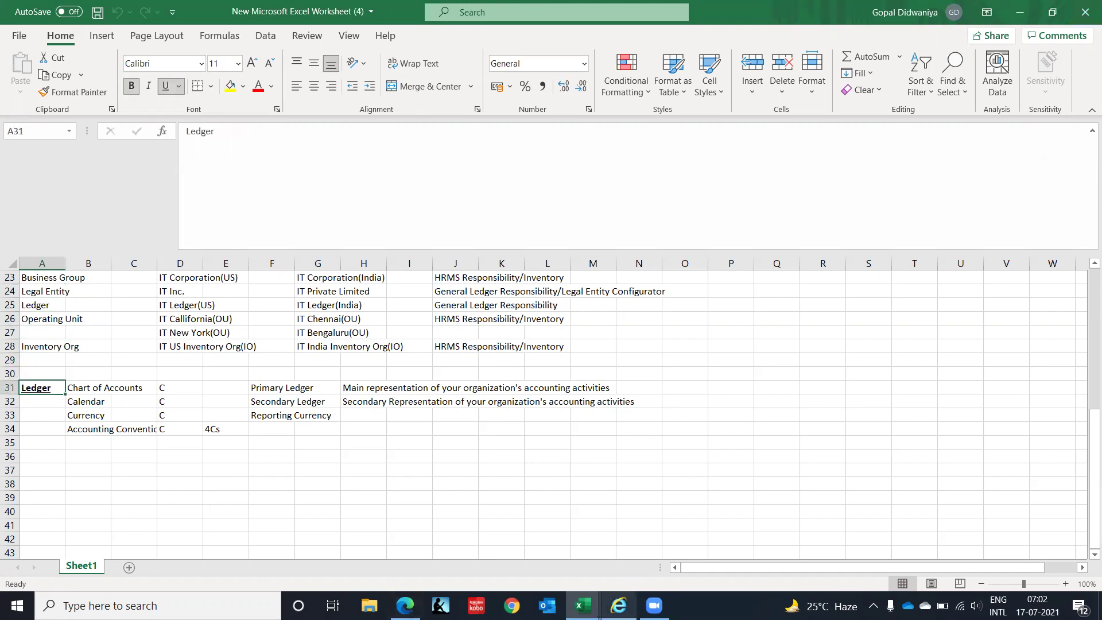
- Switch to Oracle E-Business Suite in Internet Explorer and open the navigator's list of responsibilities
mouse_move(619, 605)
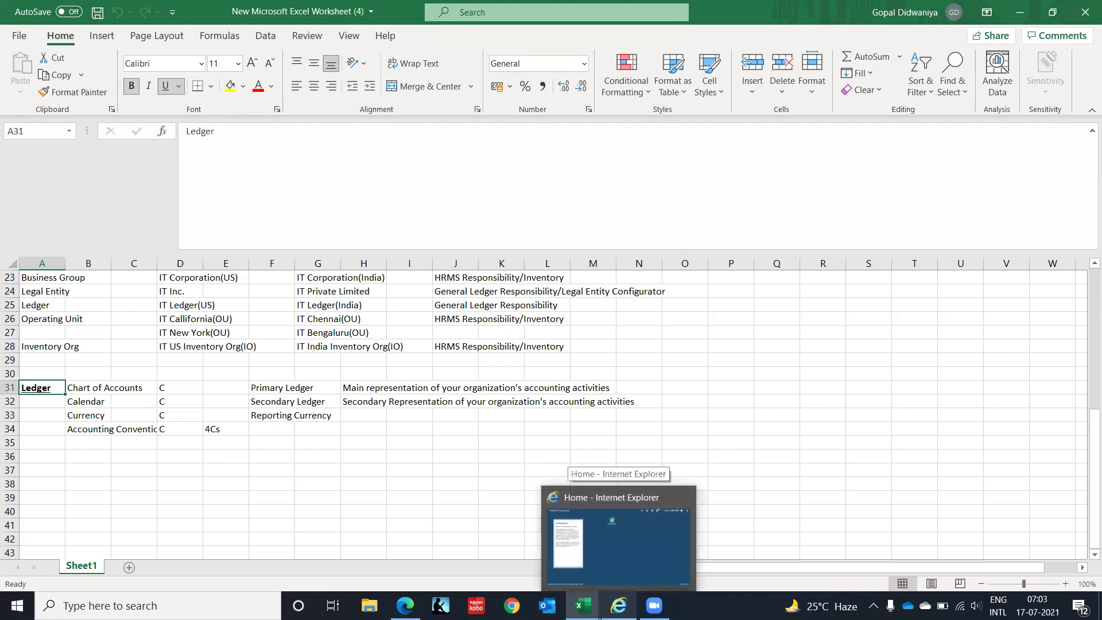
left_click(619, 537)
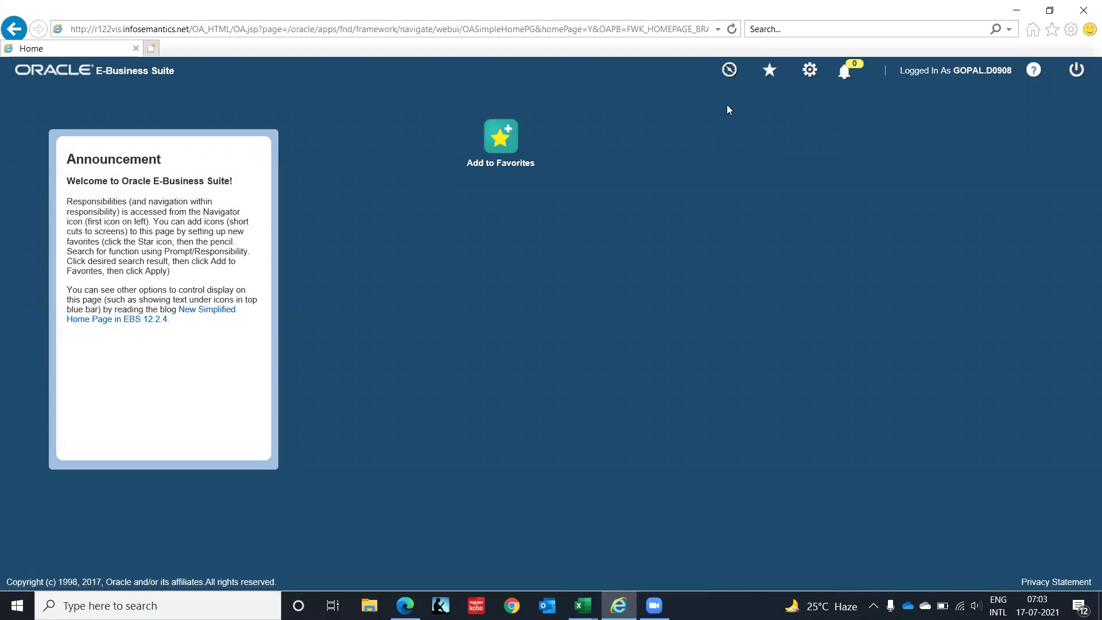
left_click(730, 72)
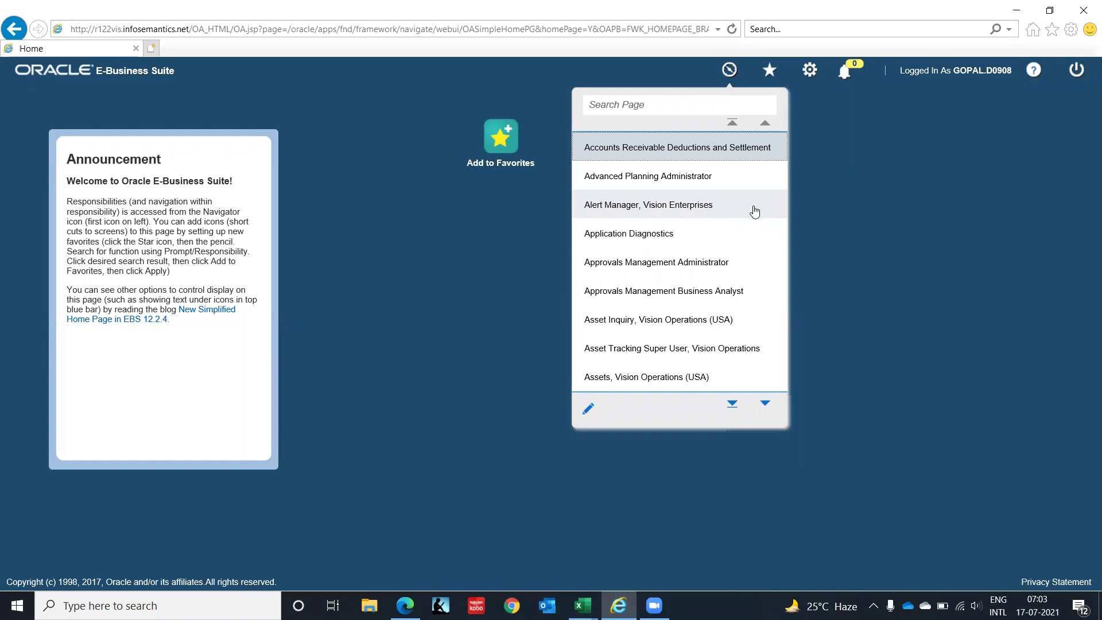
- Return to the Excel organization worksheet and examine the Business Group row across to its responsibility in column J
key("alt+Tab")
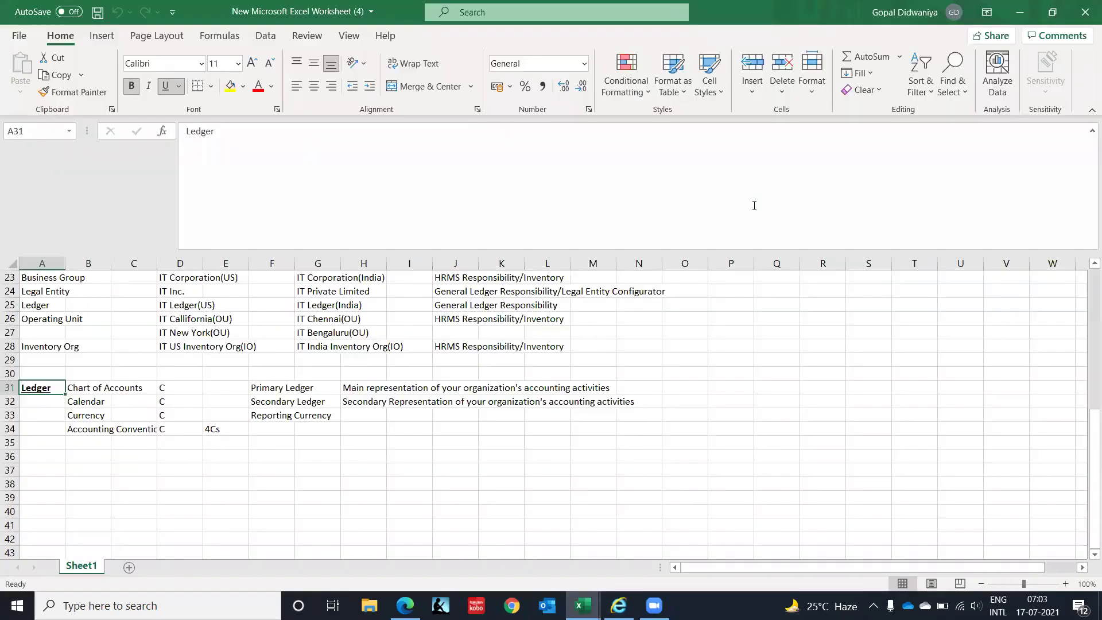
left_click(31, 279)
left_click(31, 299)
left_click(44, 291)
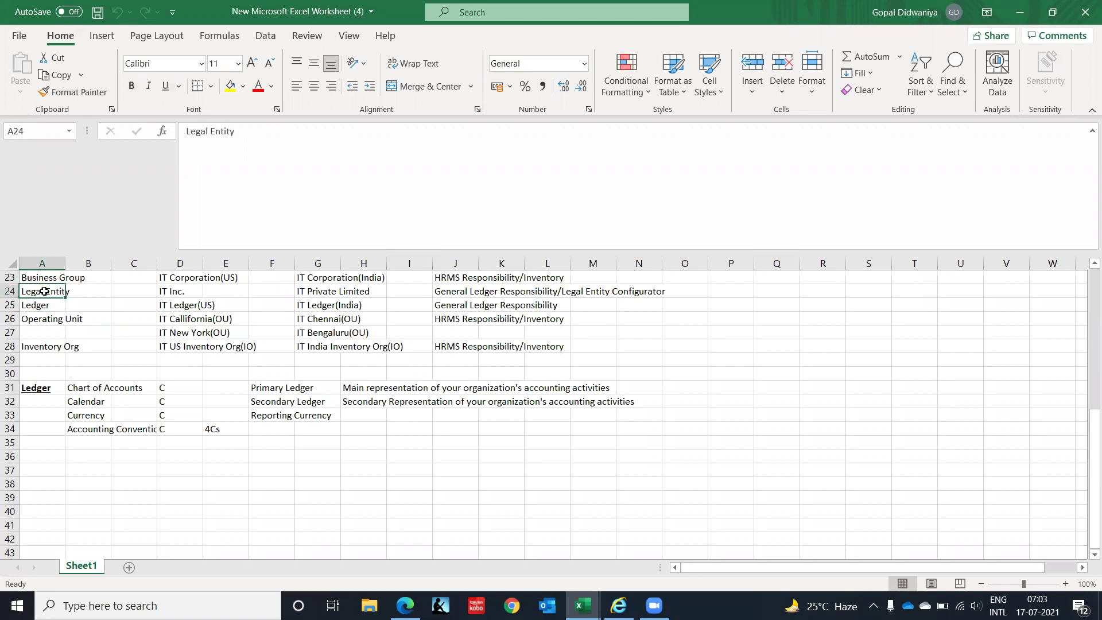
key("Up")
key("Right")
key("Right")
key("Right")
key("Right")
key("Right")
key("Right")
key("Right")
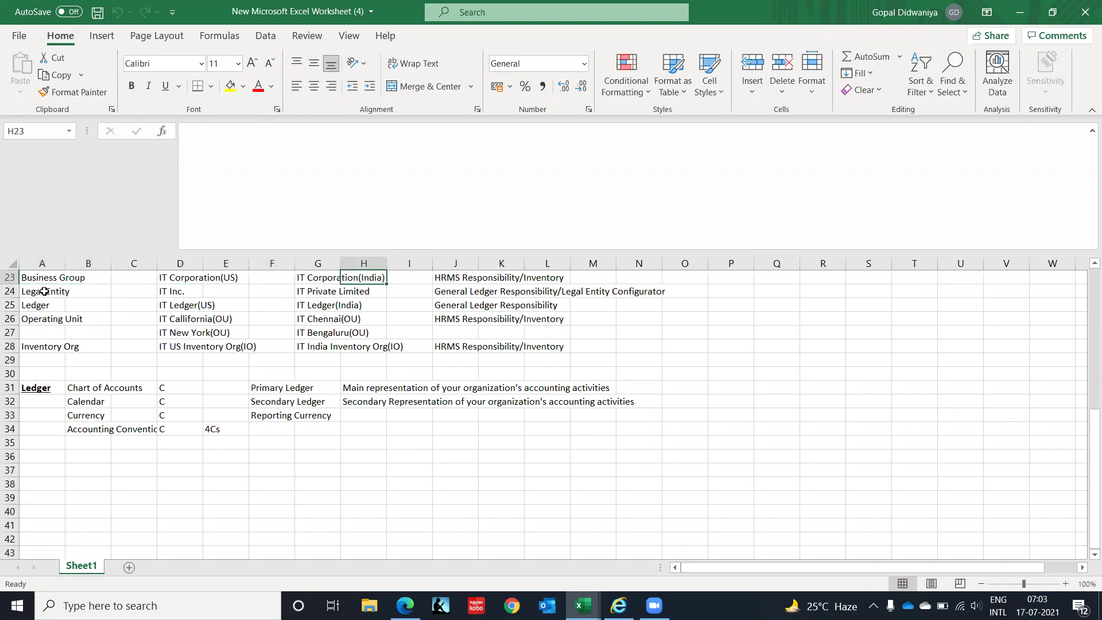
key("Right")
key("Right")
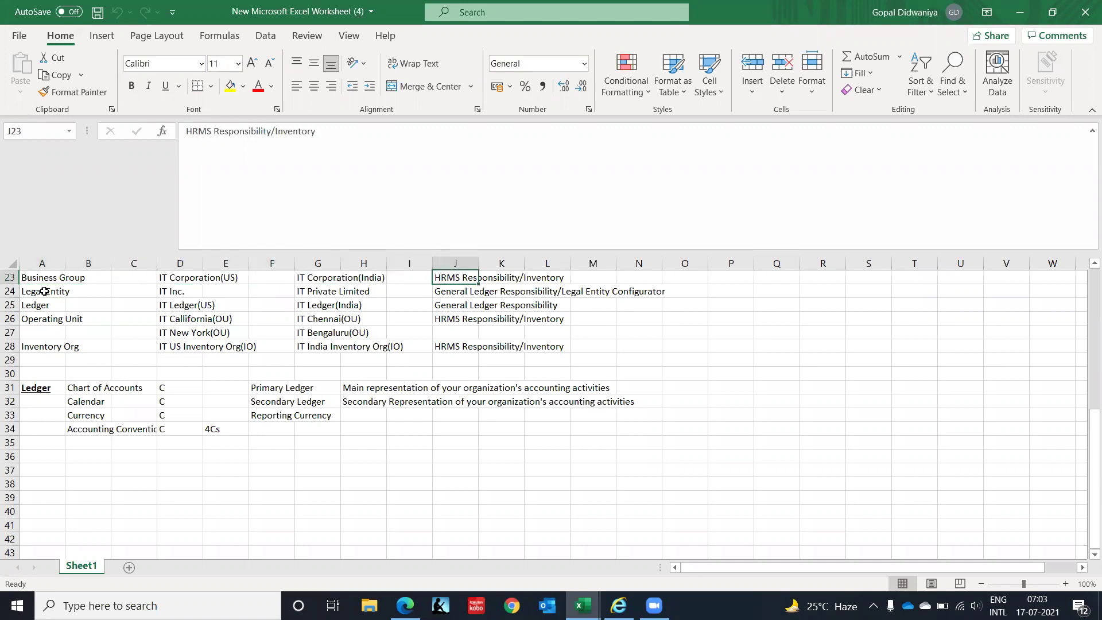
- Compare the responsibility entries for Legal Entity and Business Group in column J
key("Down")
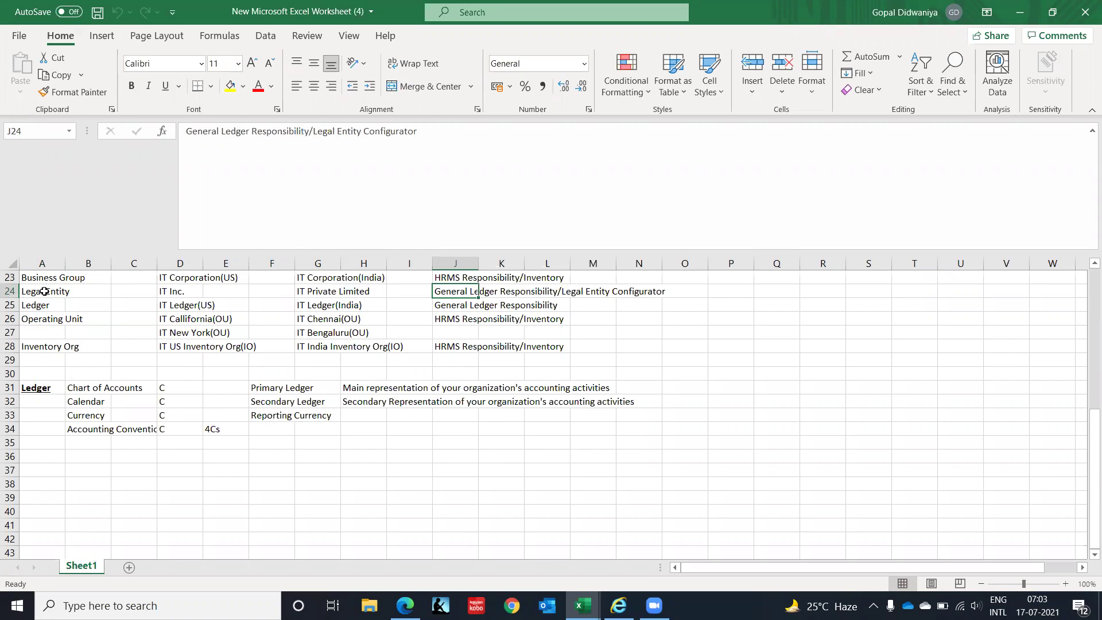
key("Right")
key("Right")
key("Left")
key("Left")
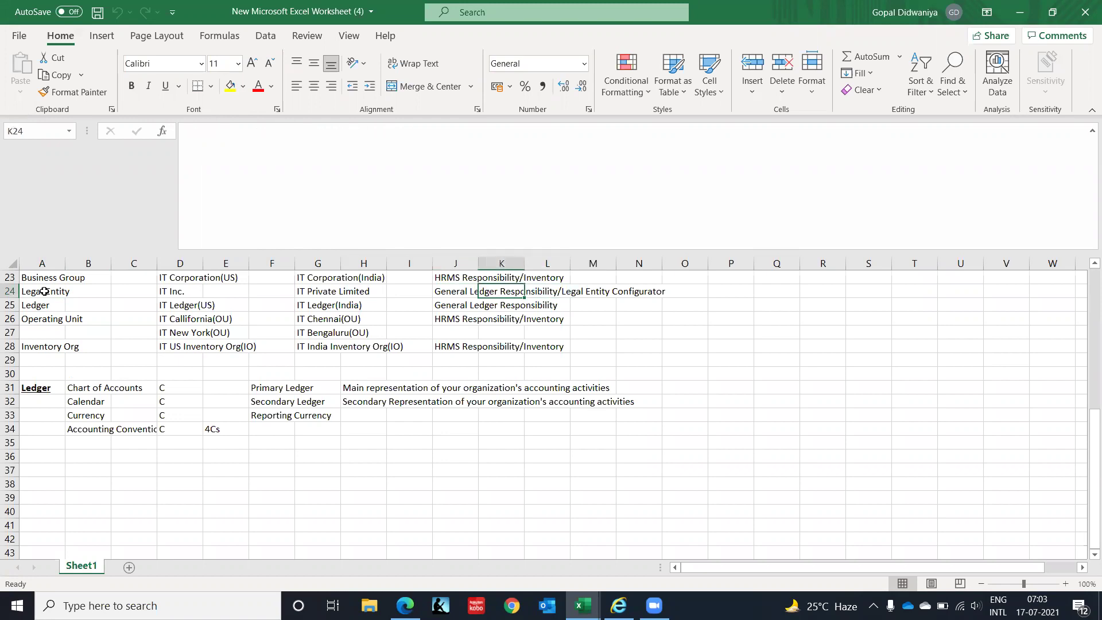
key("Up")
key("Down")
key("Up")
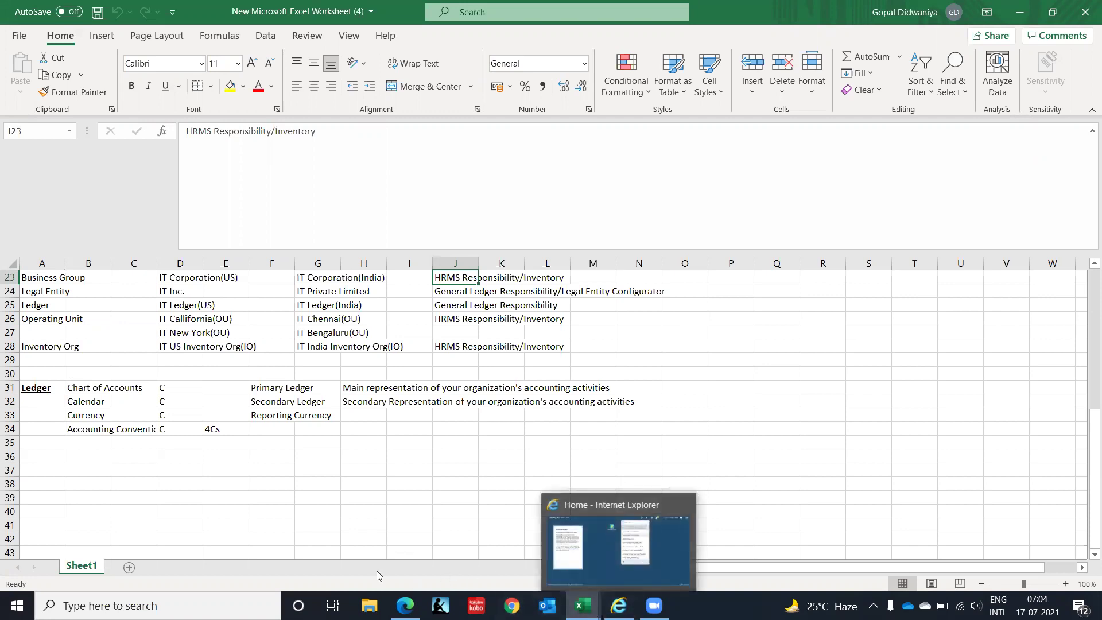
- Switch to the Oracle 09112020 workbook and go to the beginning of its Responsibilities sheet
left_click(619, 605)
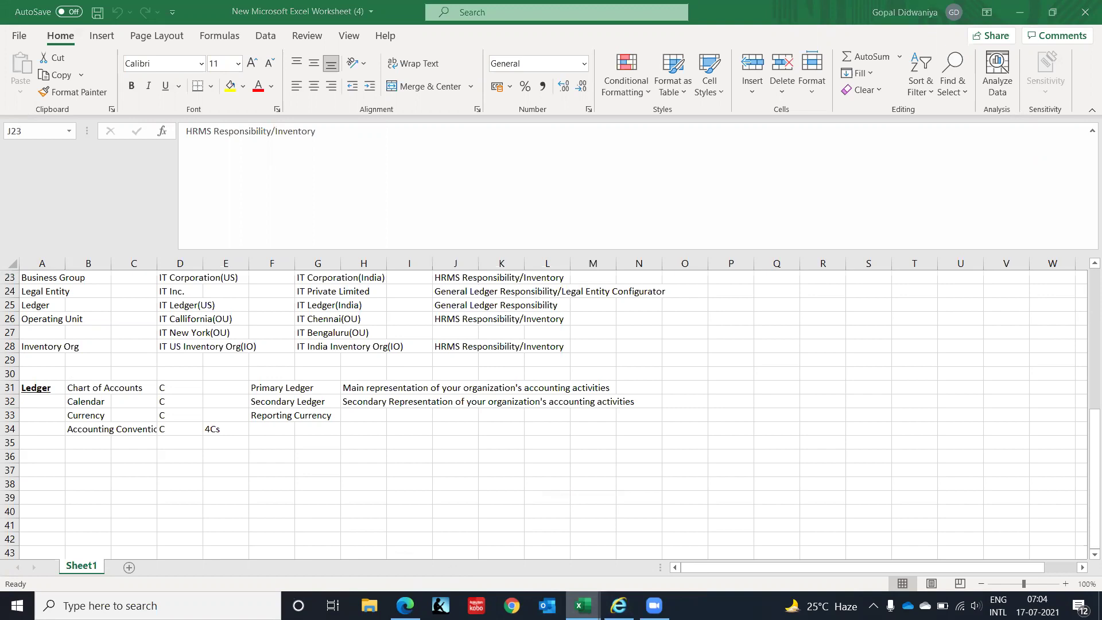
mouse_move(584, 606)
left_click(649, 569)
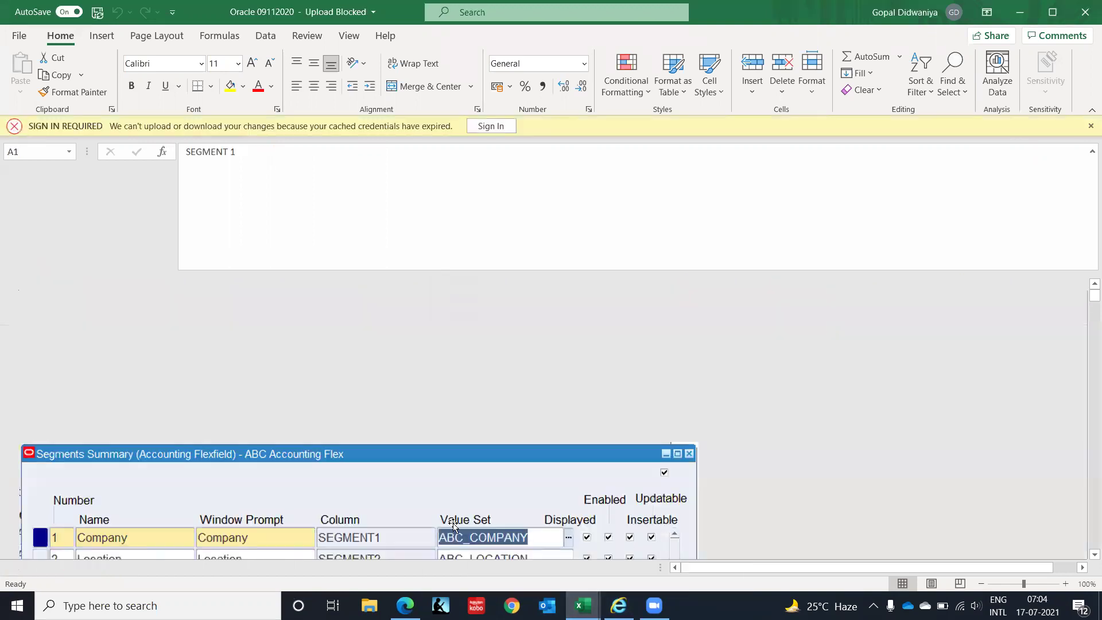
left_click(145, 567)
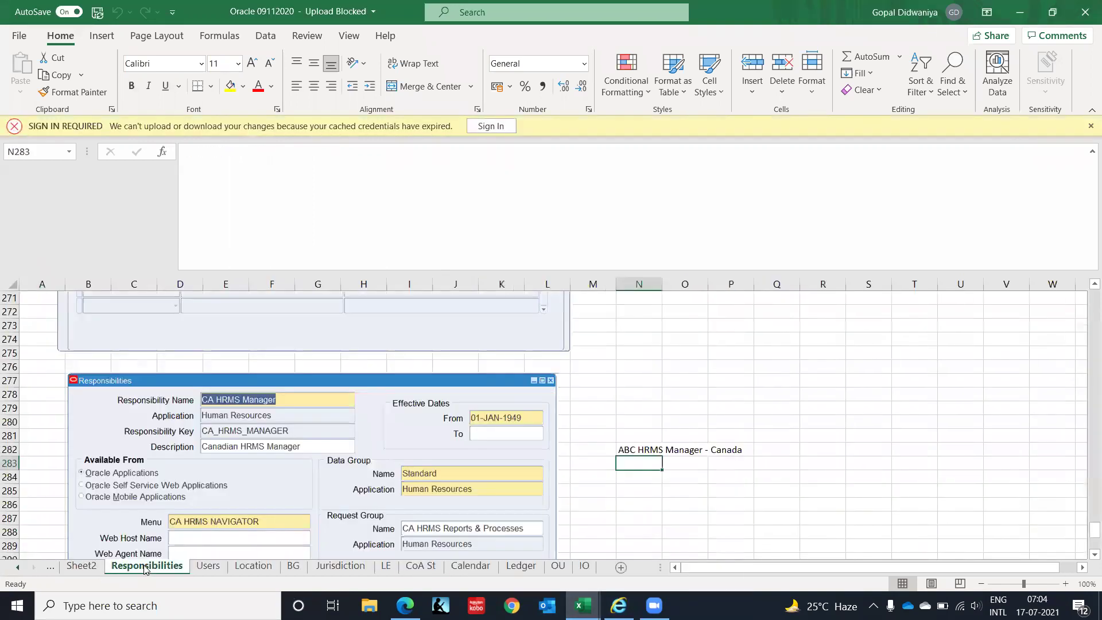
left_click(670, 382)
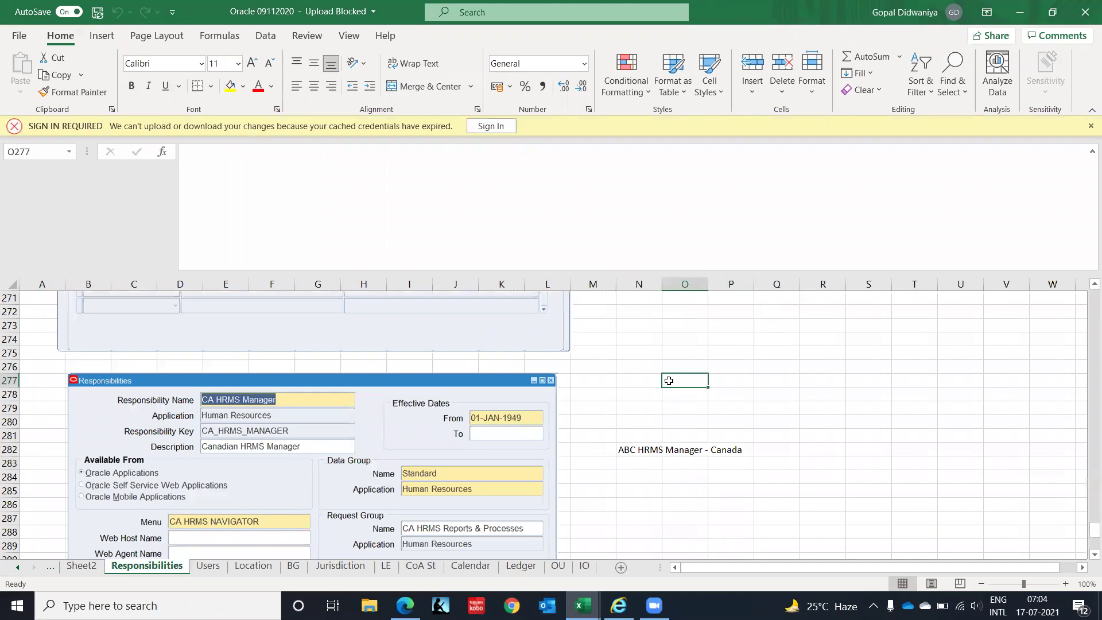
key("ctrl+Home")
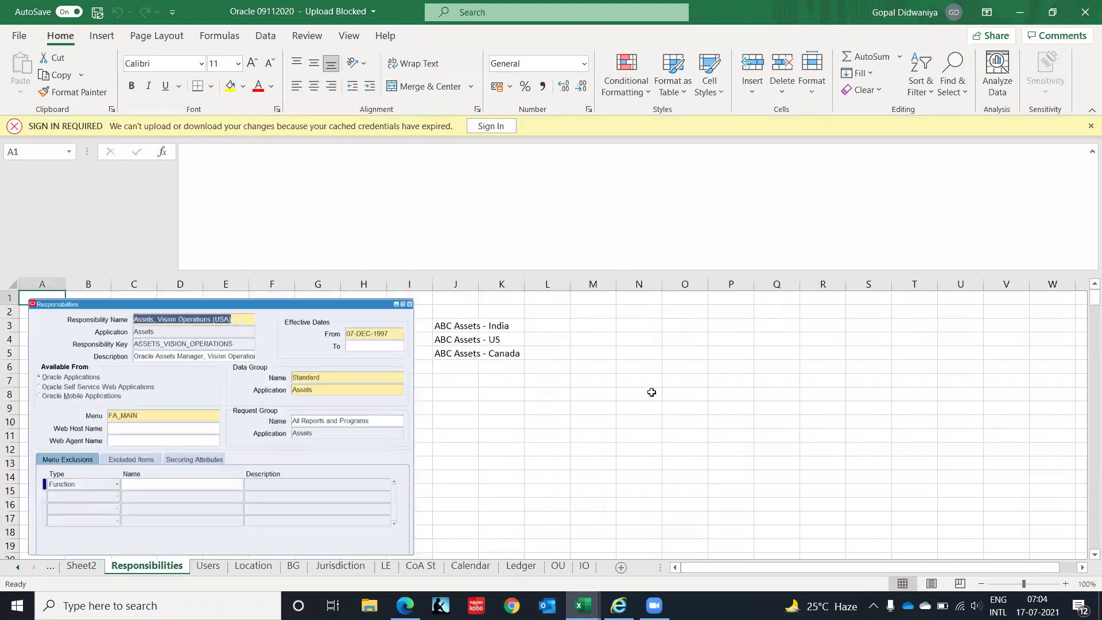
- Look through the Responsibilities sheet from the Assets entries past Cash Management to the General Ledger responsibility definition
left_click(689, 384)
key("Down")
key("Down")
key("Down")
key("Down")
key("Down")
key("Down")
key("Down")
key("Down")
key("Down")
key("Down")
key("Down")
key("Down")
key("Down")
key("Down")
key("Down")
key("Down")
key("Down")
key("Down")
key("Down")
key("Down")
key("Down")
key("Down")
key("Down")
key("Down")
key("Down")
key("Down")
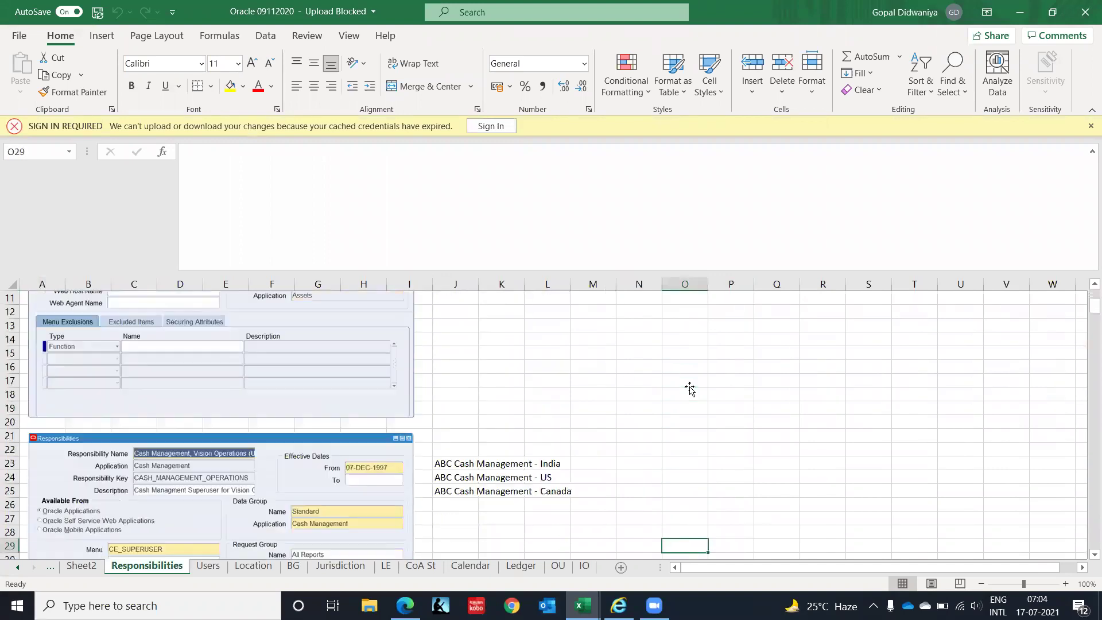
key("Down")
key("Down")
key("Down")
key("Down")
key("Down")
key("Down")
key("Down")
key("Down")
key("Down")
key("Down")
key("Down")
key("Down")
key("Down")
key("Down")
key("Down")
key("Down")
key("Down")
key("Down")
key("Down")
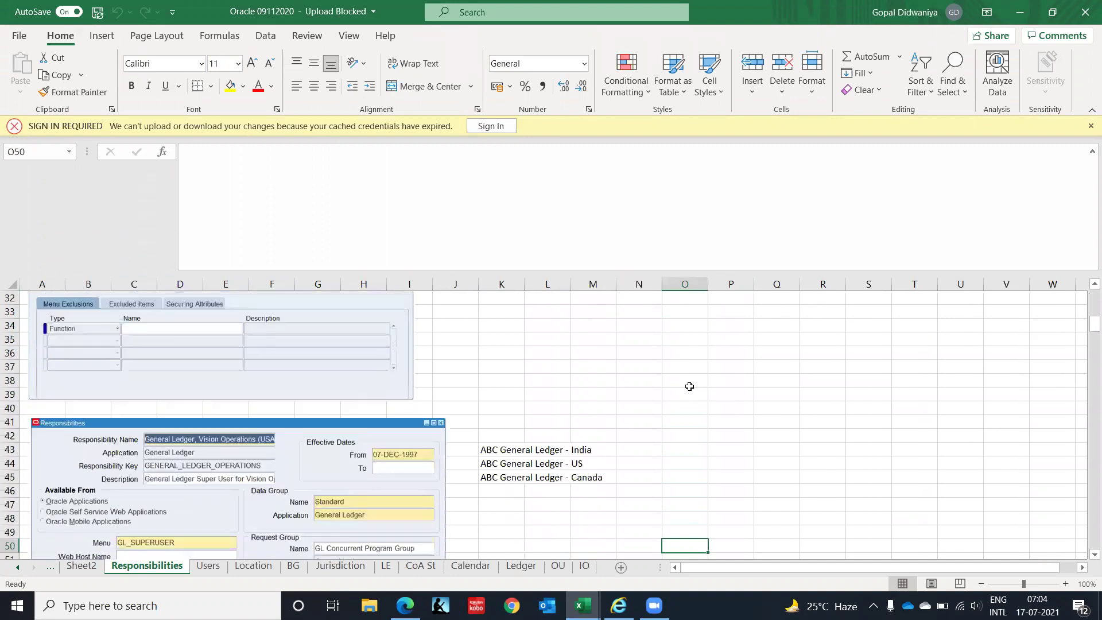
key("Down")
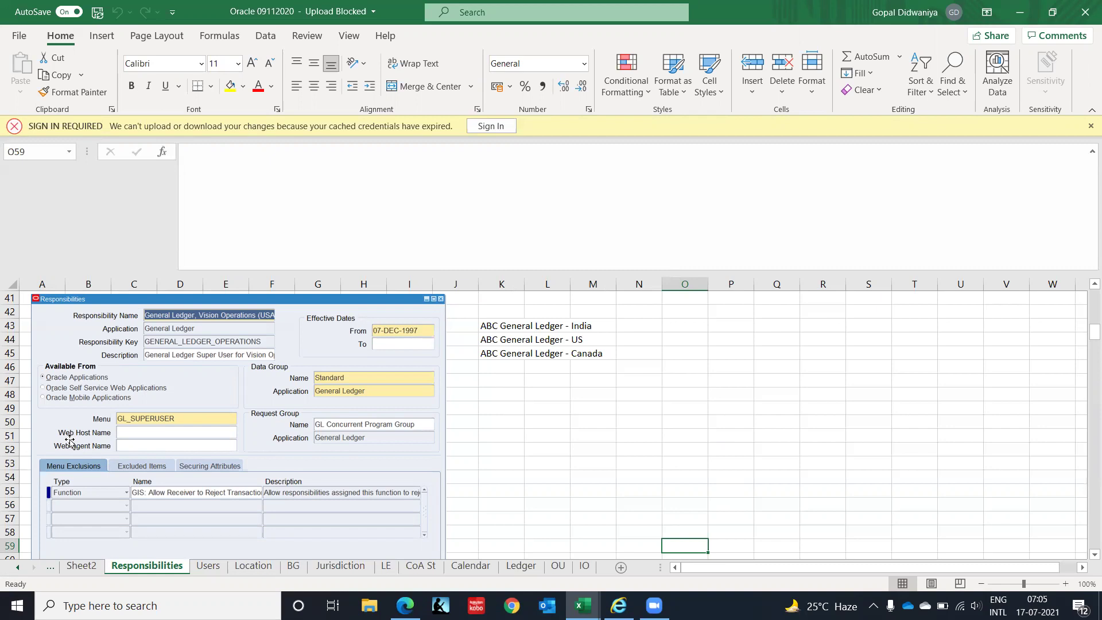
- Switch to Oracle E-Business Suite and expand the Financials setup options under the GL Super User, IT India responsibility
left_click(618, 605)
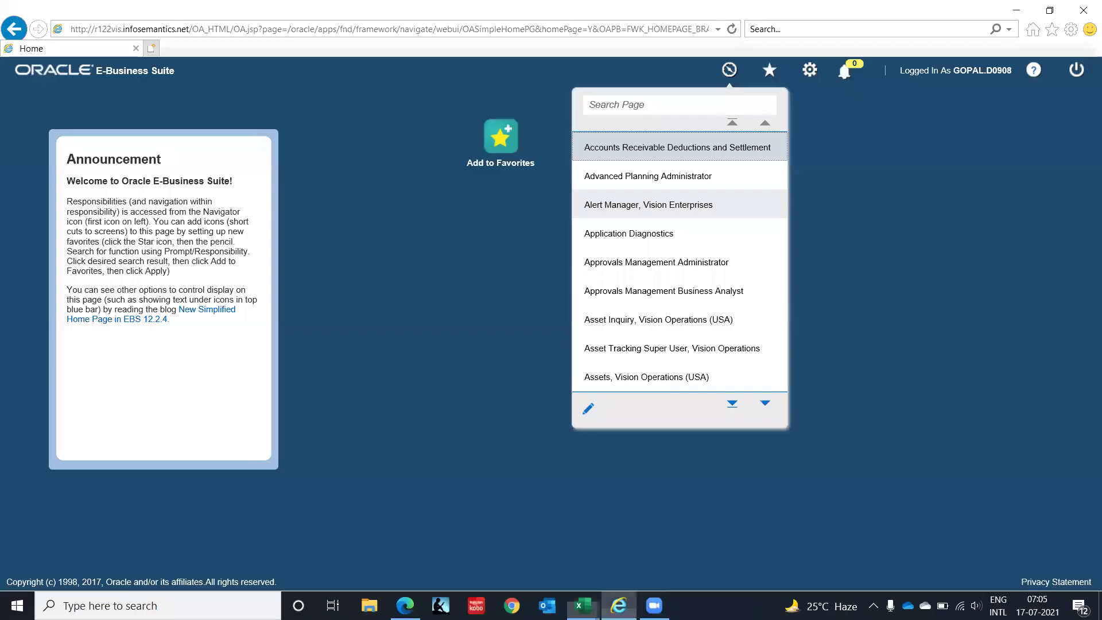
left_click(764, 403)
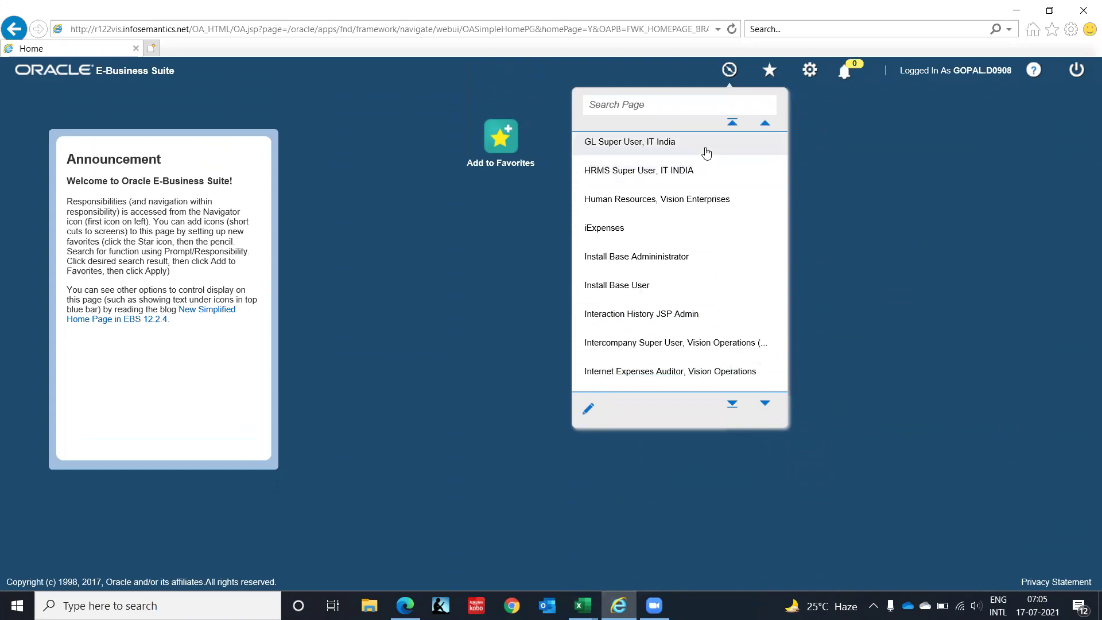
left_click_drag(612, 151, 610, 150)
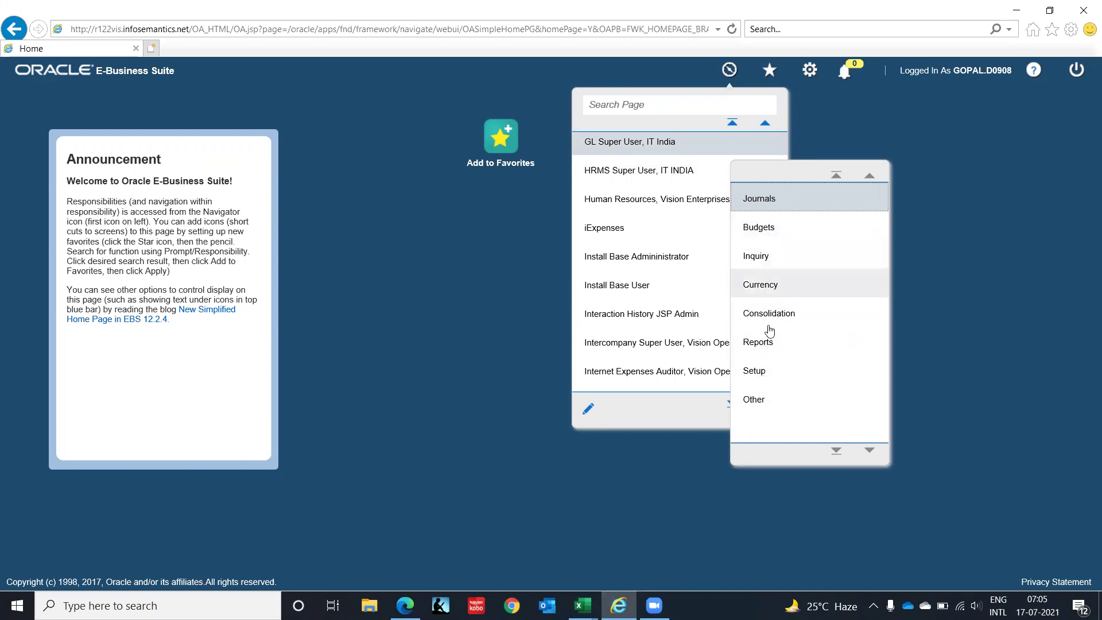
left_click(767, 374)
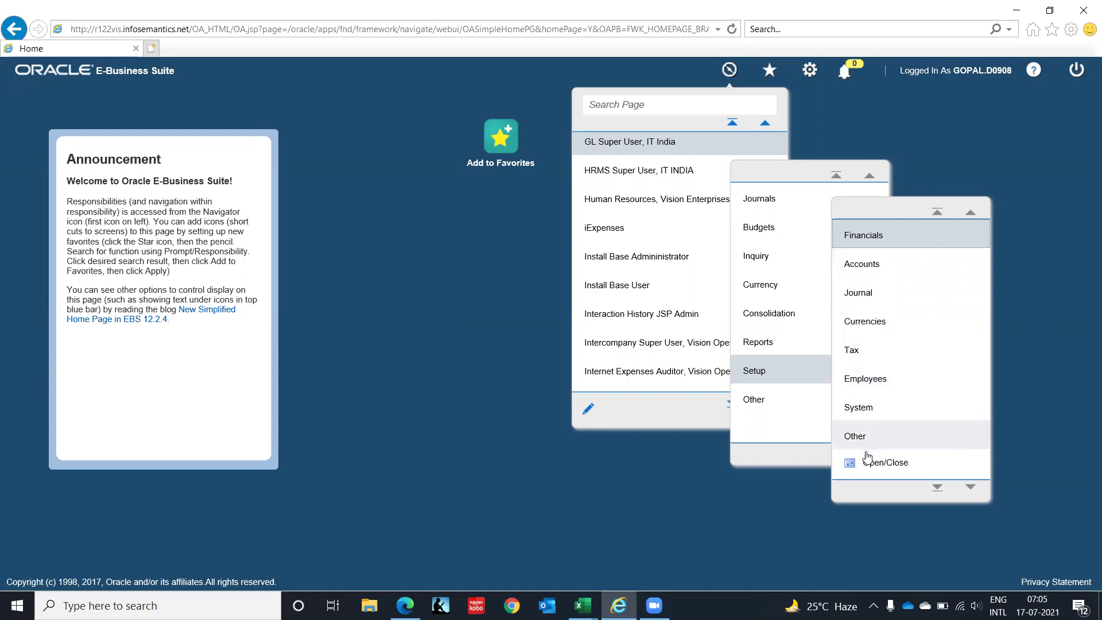
left_click(880, 242)
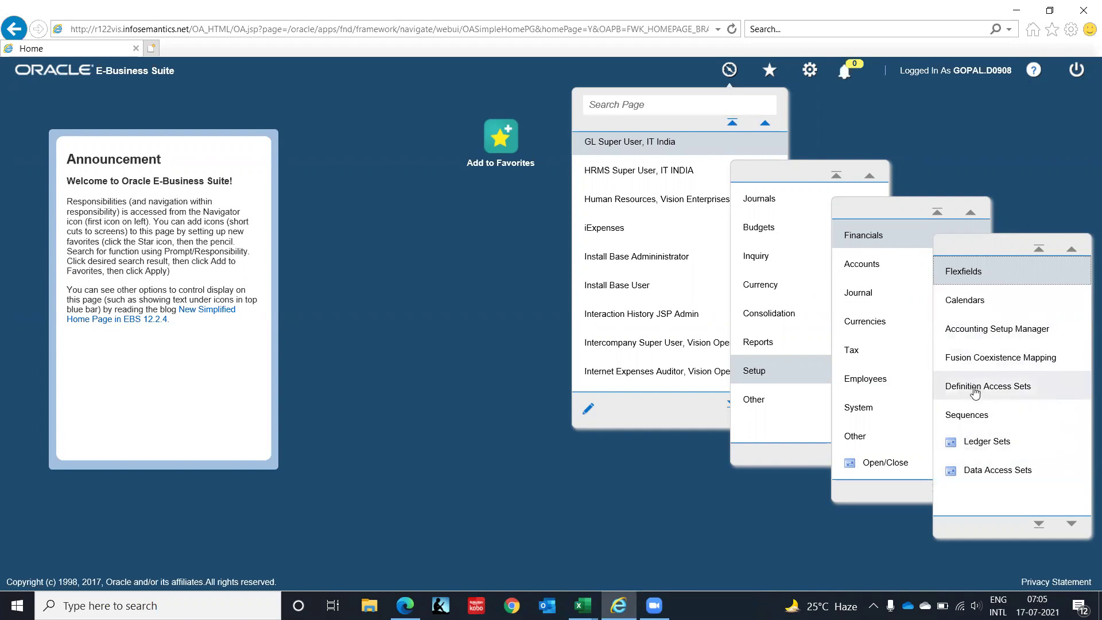
- Examine the expanded Financials setup options, then close the navigator
left_click_drag(984, 359, 987, 356)
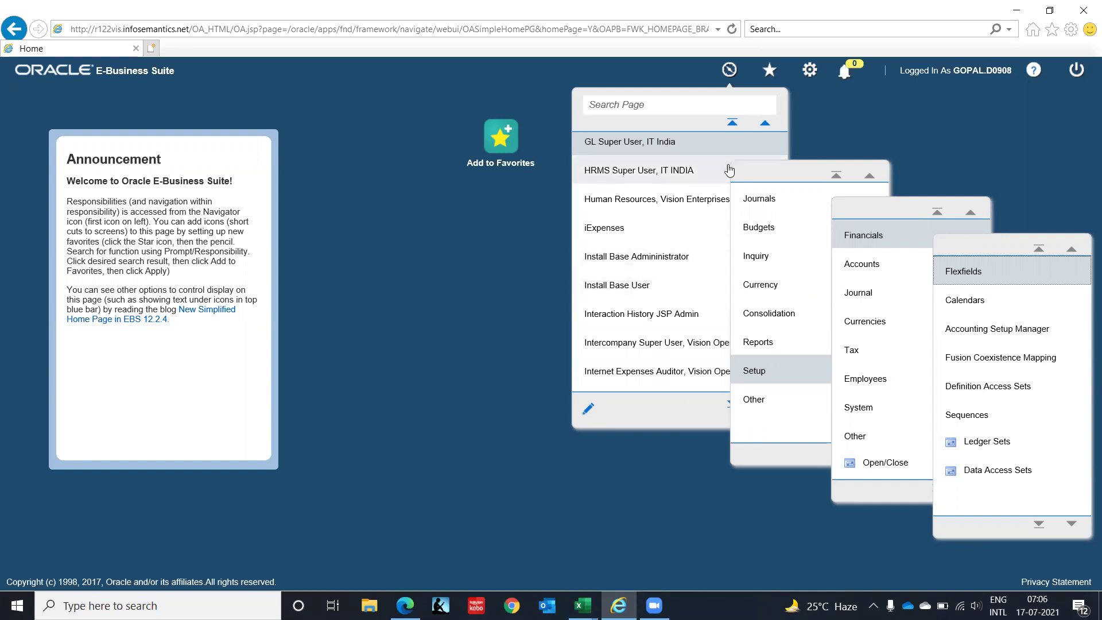
left_click_drag(757, 341, 747, 253)
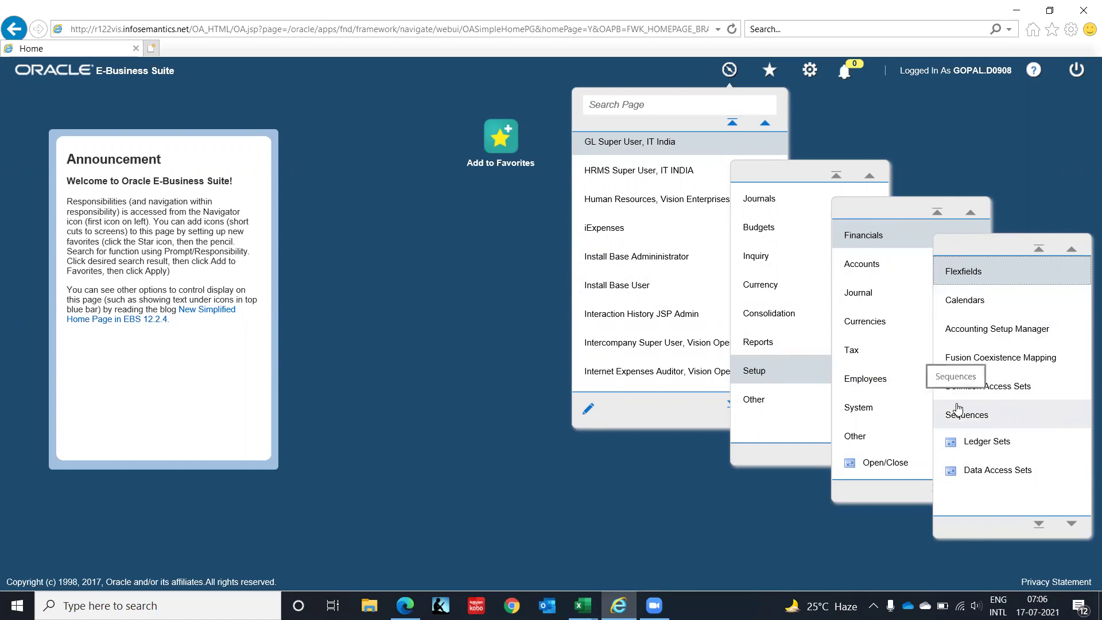
left_click(522, 274)
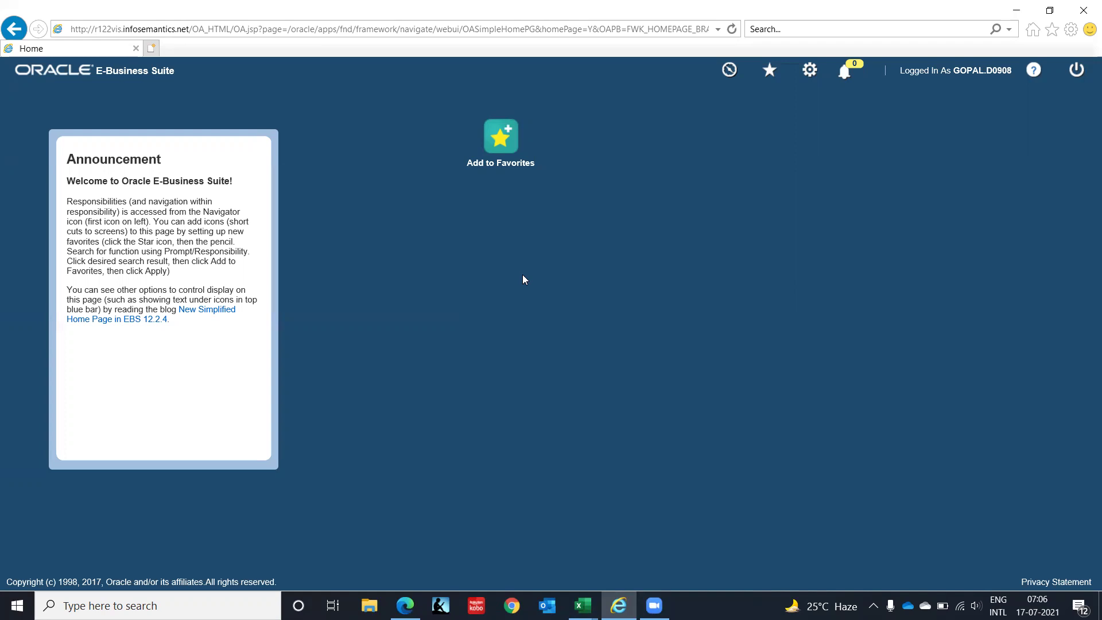
- Return to New Microsoft Excel Worksheet (4) and review column A from Business Group to the Ledger section and back
key("alt+Tab")
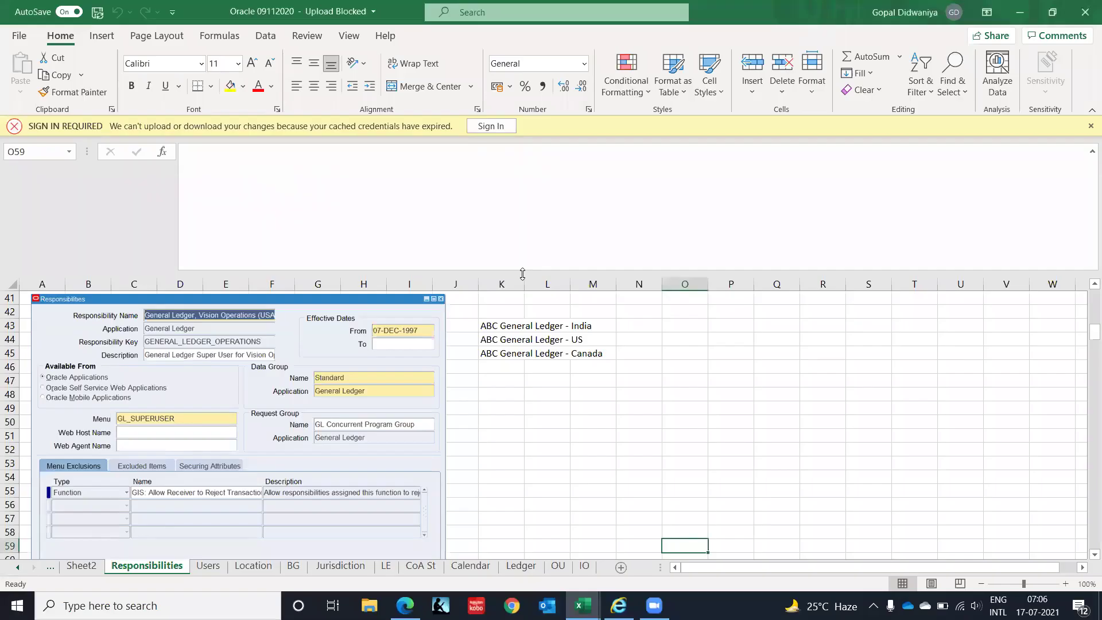
key("alt+Tab")
key("alt+Tab")
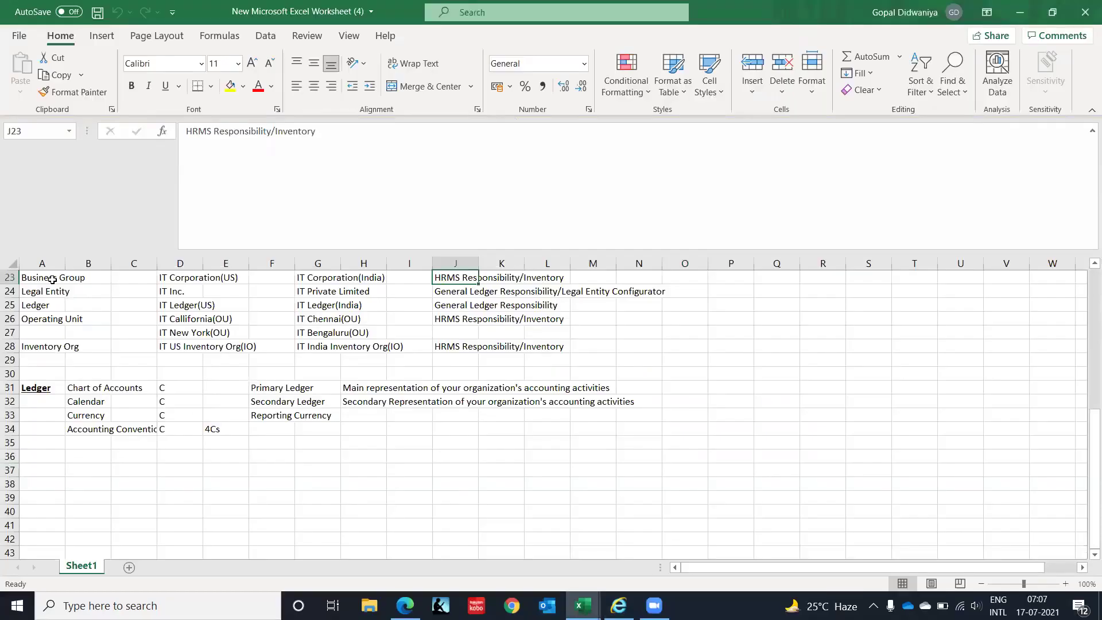
left_click(52, 280)
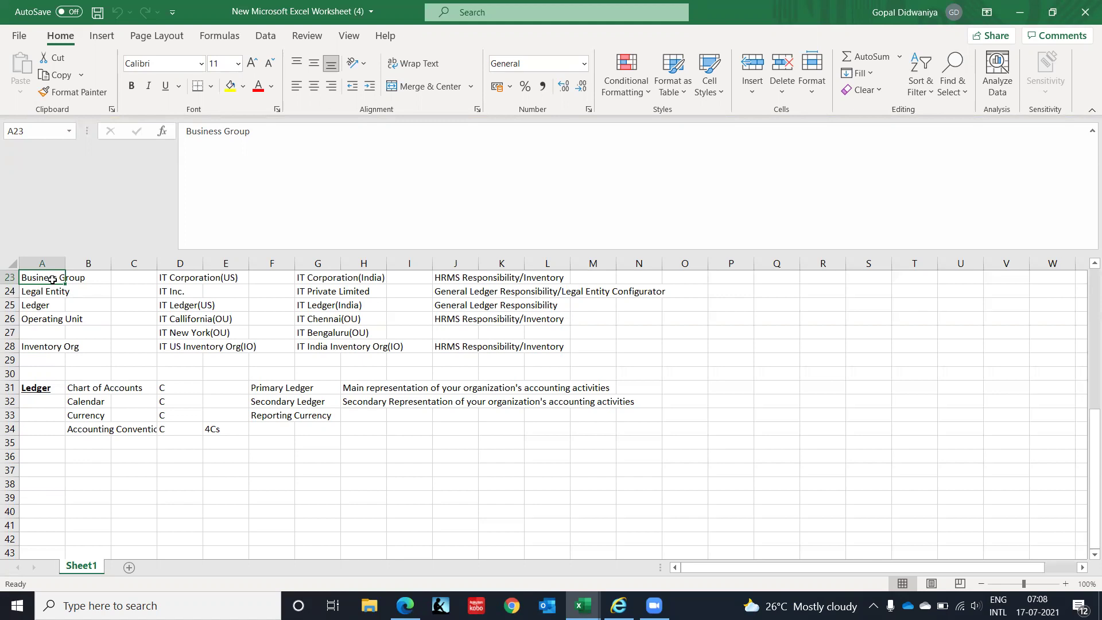
key("Down")
key("Down")
key("Down")
key("Down")
key("Down")
key("Down")
key("Down")
key("Down")
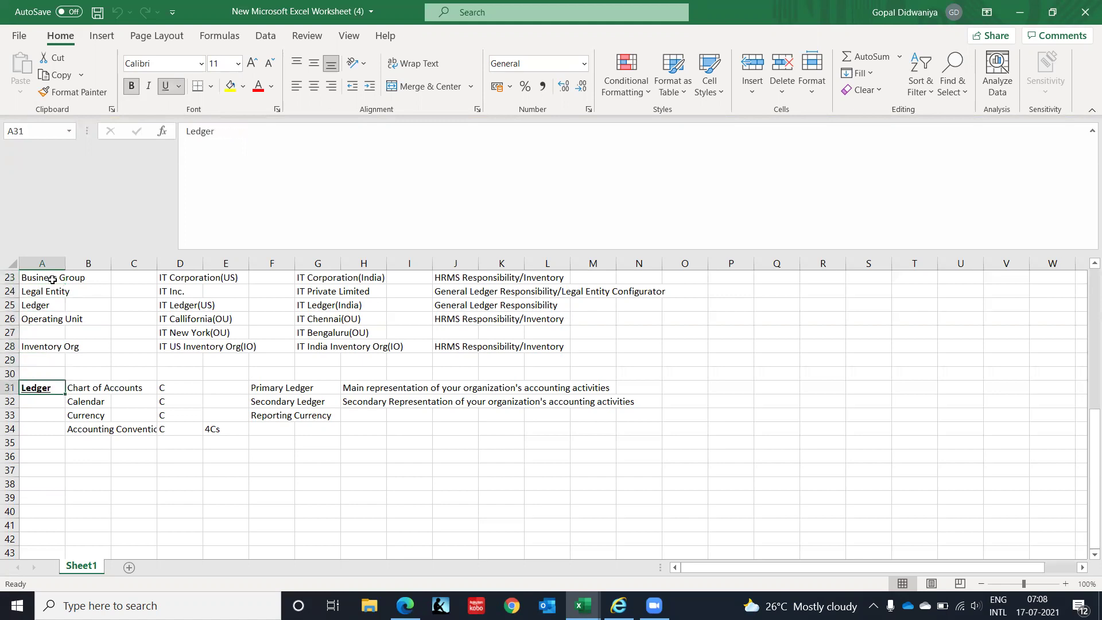
key("Up")
key("Up")
key("Up")
key("Up")
key("Up")
key("Up")
key("Up")
key("Up")
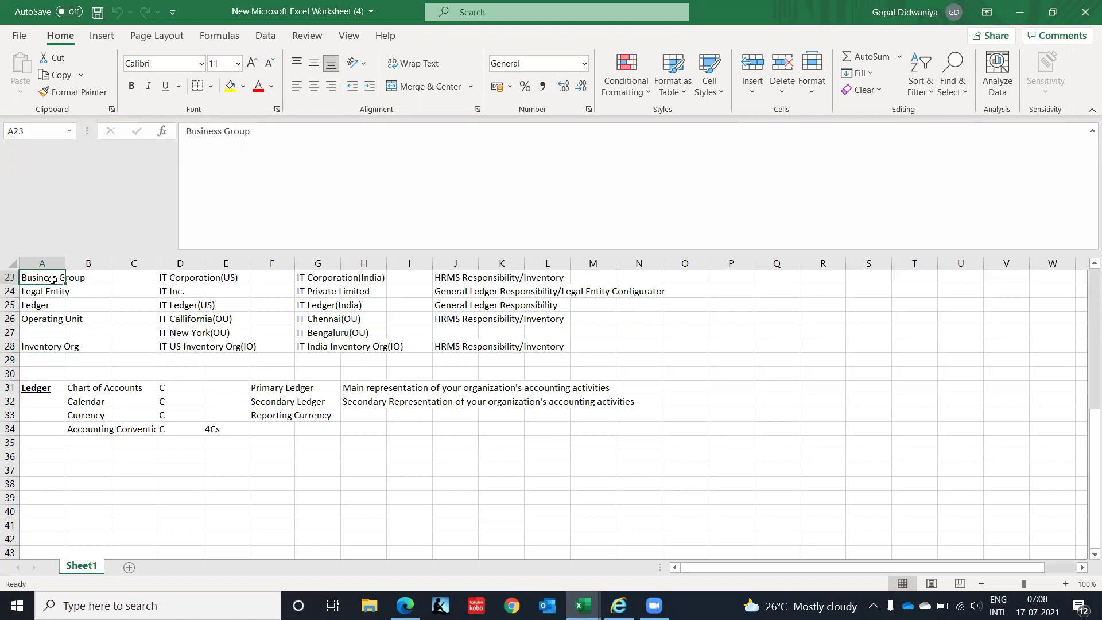
- Examine the Legal Entity row across its US and India entries
key("Down")
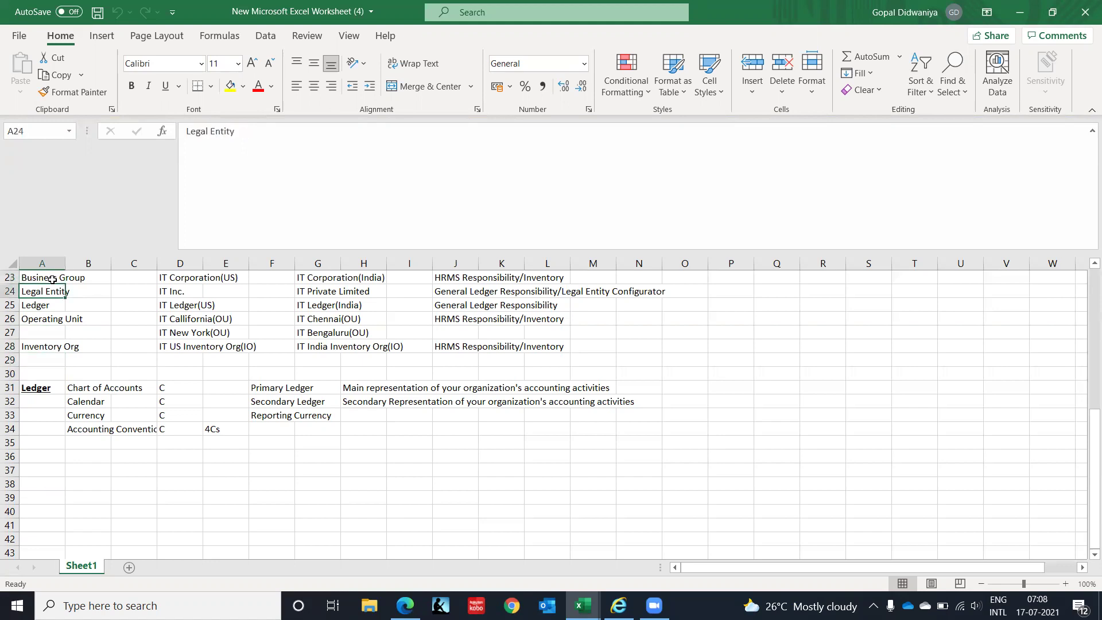
key("Right")
key("Right")
key("Right")
key("Right")
key("Right")
key("Right")
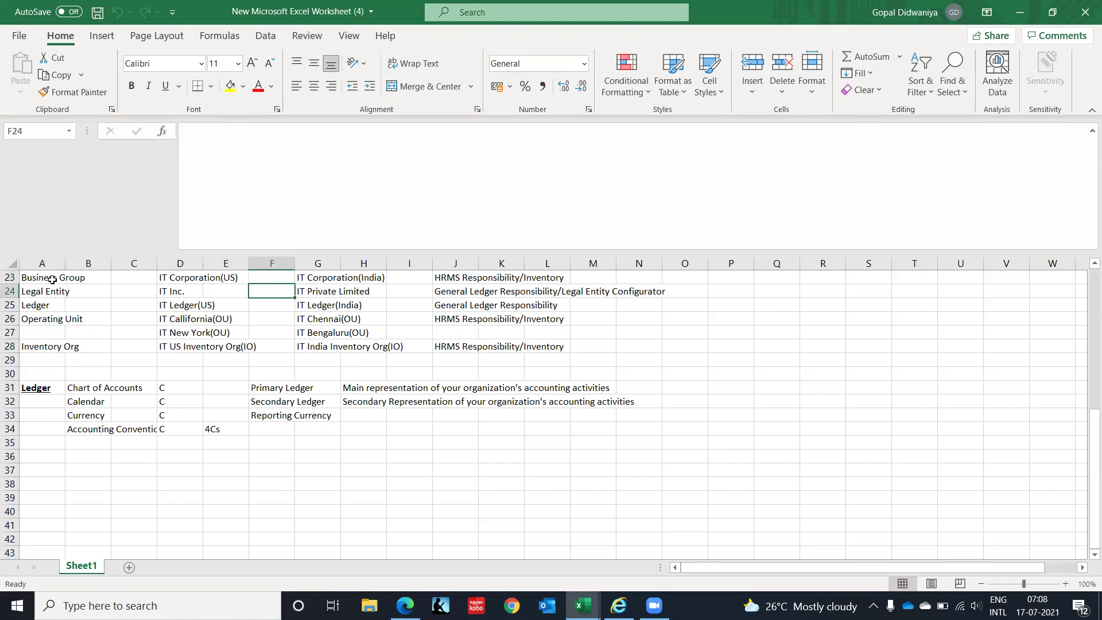
- Examine the India entries from IT Private Limited through the ledger to the operating units in column G
key("Up")
key("Down")
key("Up")
key("Down")
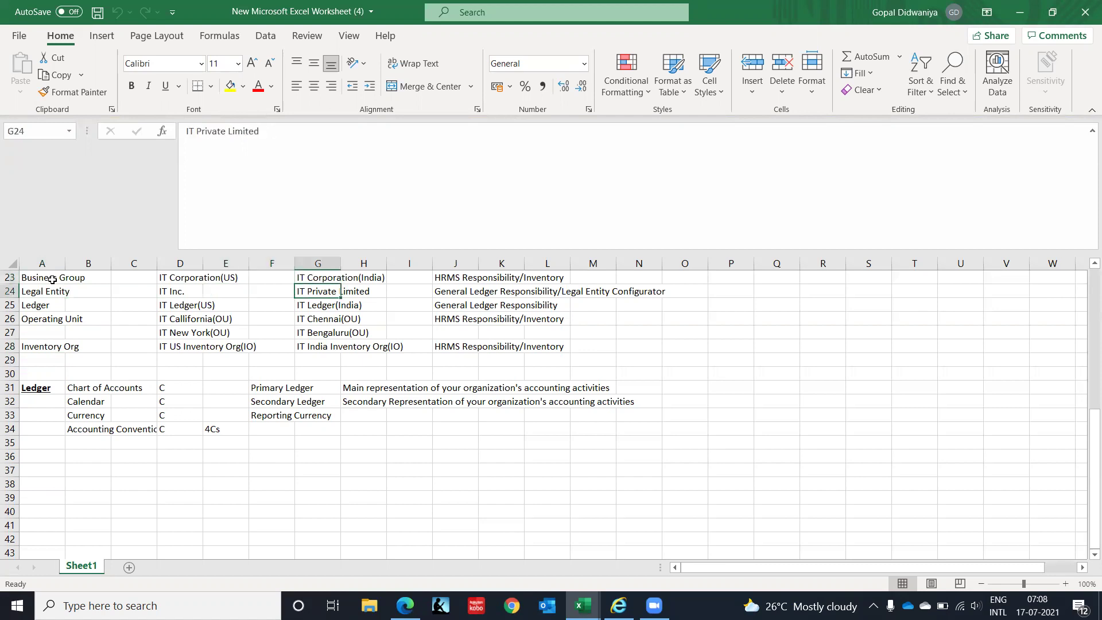
key("Down")
key("Down")
key("Down")
key("Down")
key("Down")
key("Down")
key("Down")
key("Down")
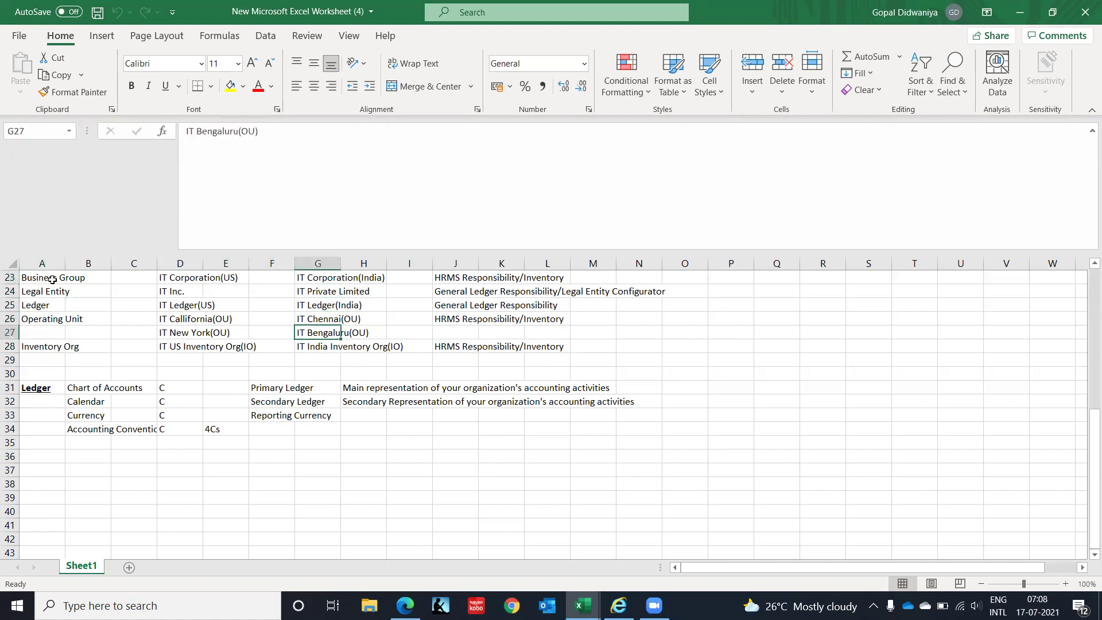
- Review the Ledger section's components in column B: Chart of Accounts, Calendar, Currency and Accounting Convention
key("Left")
key("Left")
key("Left")
key("Left")
key("Left")
key("Left")
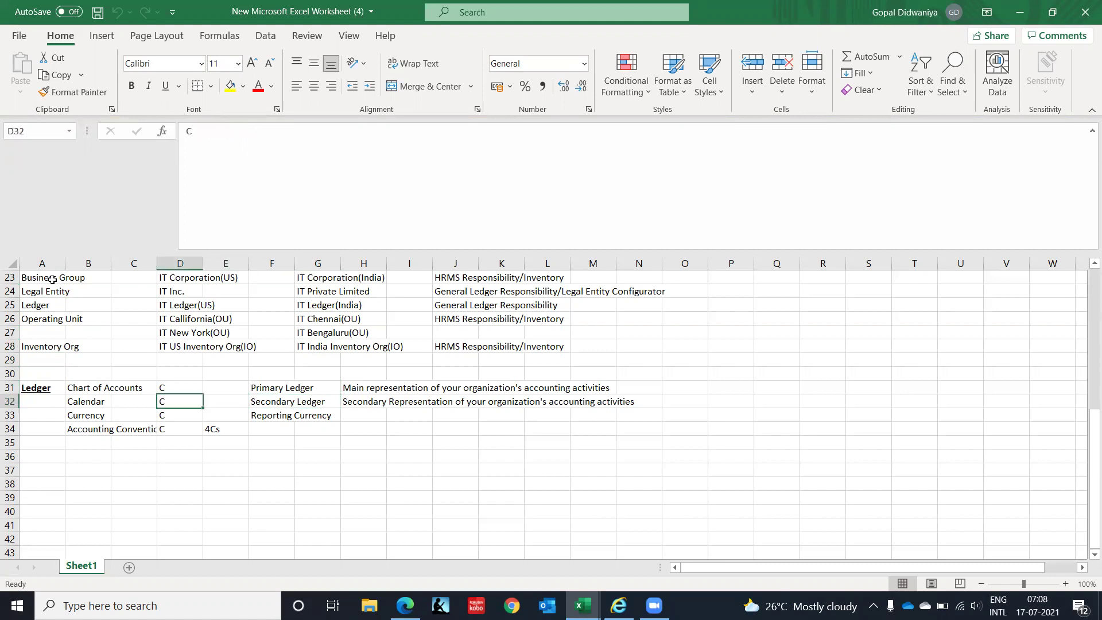
key("Up")
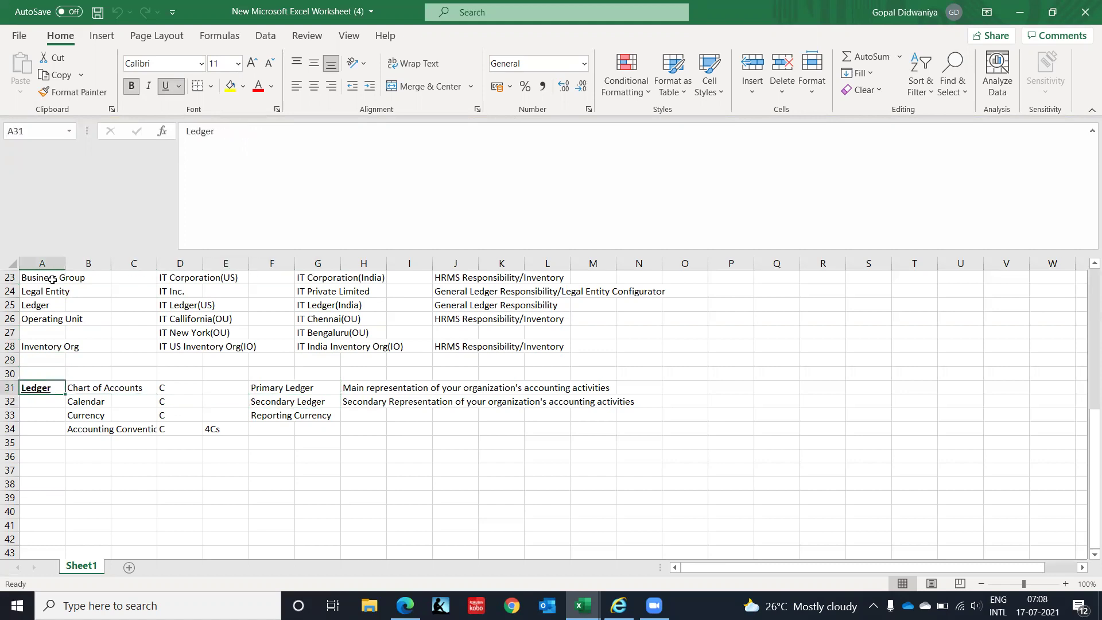
key("Right")
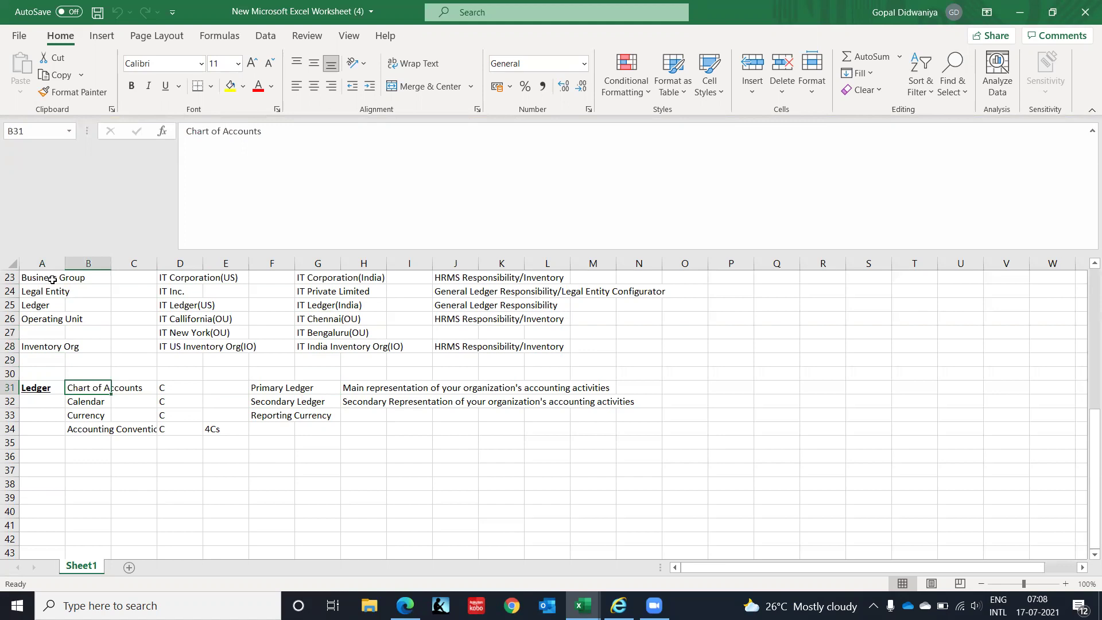
key("Down")
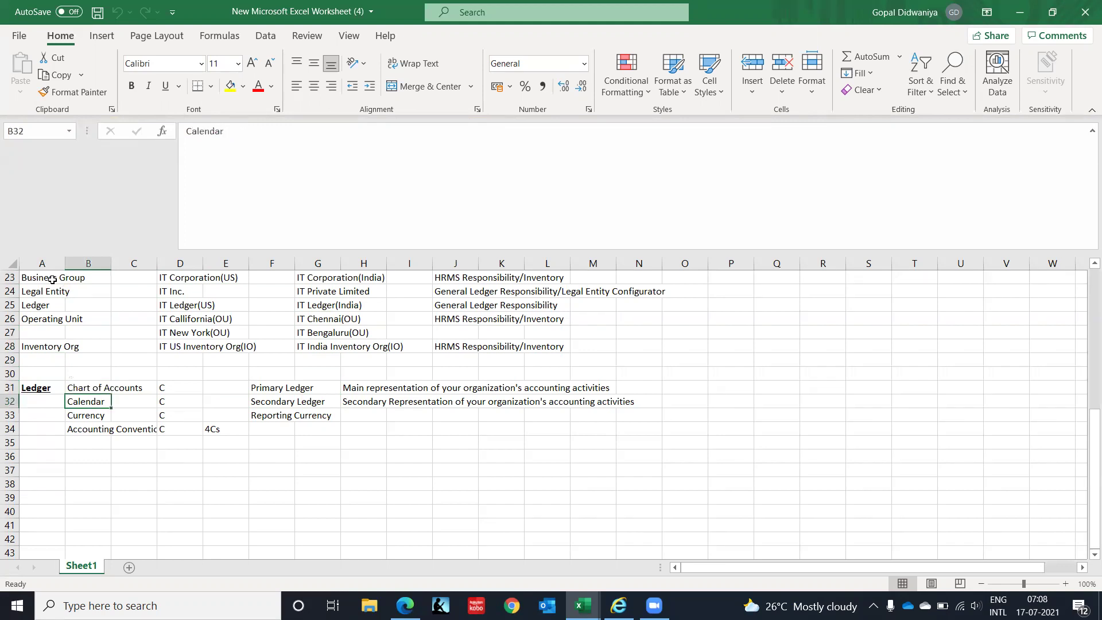
key("Down")
key("Down")
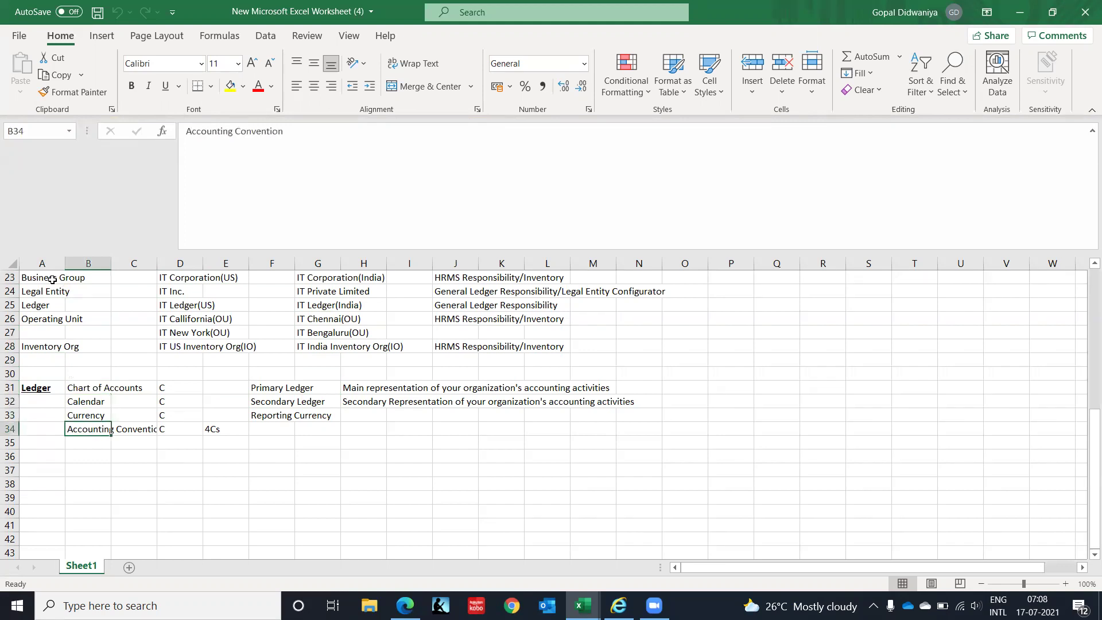
key("Up")
key("Up")
key("Up")
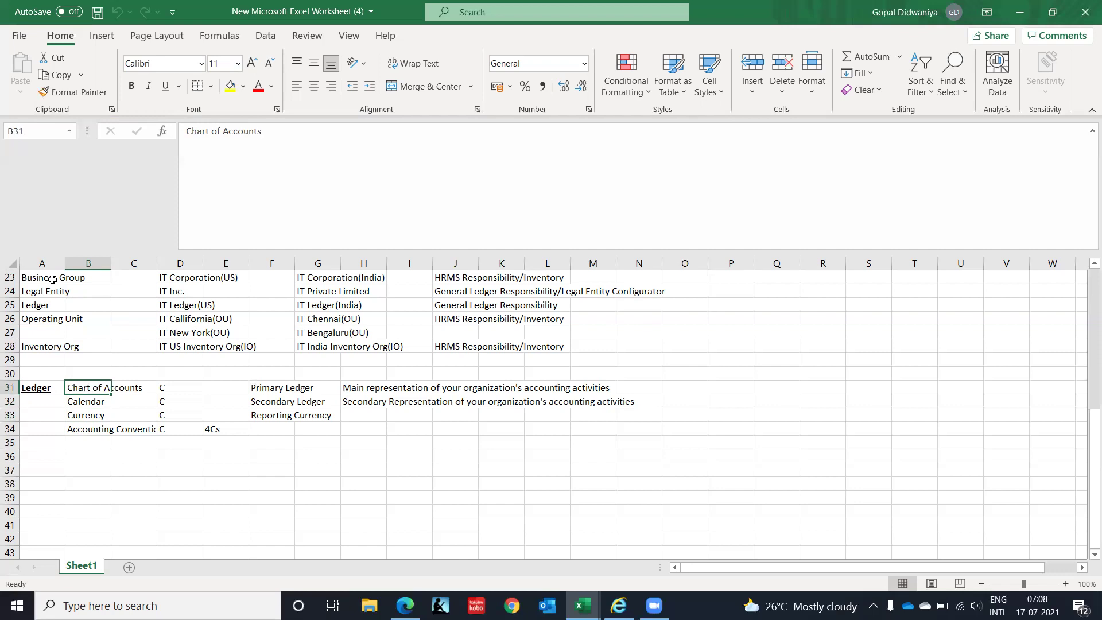
- Highlight the four ledger components in B31:B34 and examine their C markers and the 4Cs note
key("shift+Down")
key("shift+Down")
key("shift+Down")
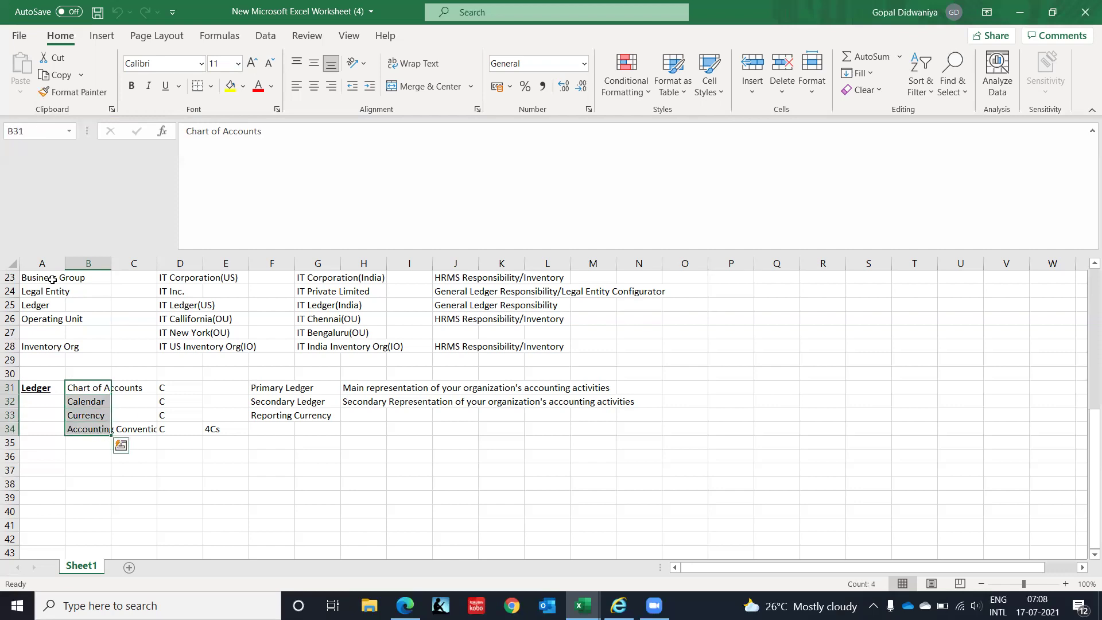
key("Right")
key("Right")
key("Down")
key("Down")
key("Down")
key("Right")
key("Left")
key("Left")
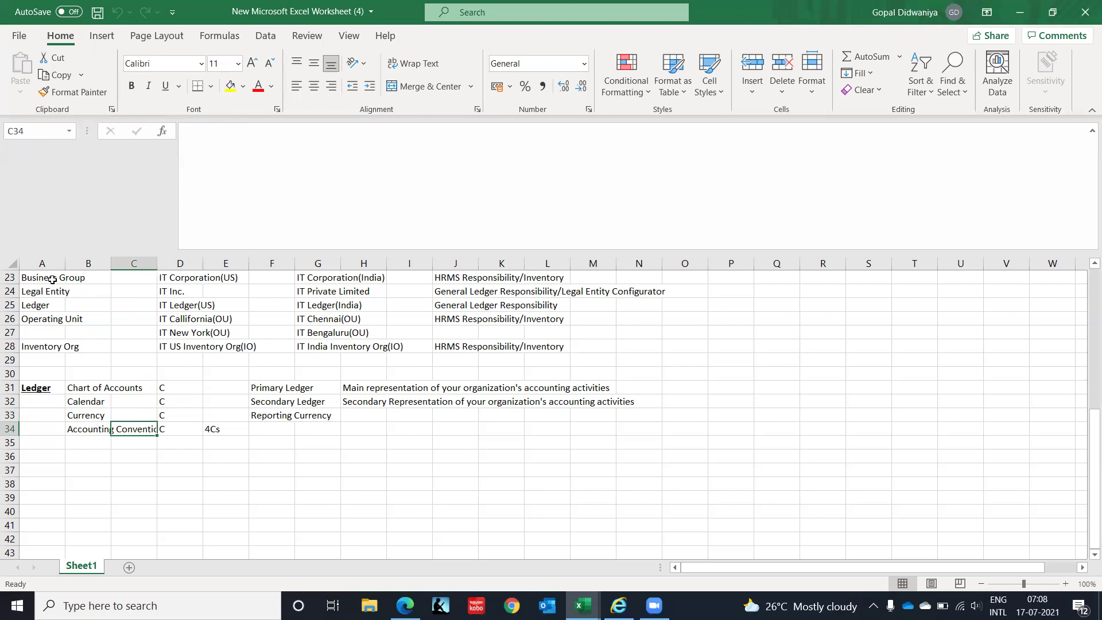
- Examine the Primary Ledger and Secondary Ledger entries in column F
key("Right")
key("Right")
key("Right")
key("Up")
key("Up")
key("Up")
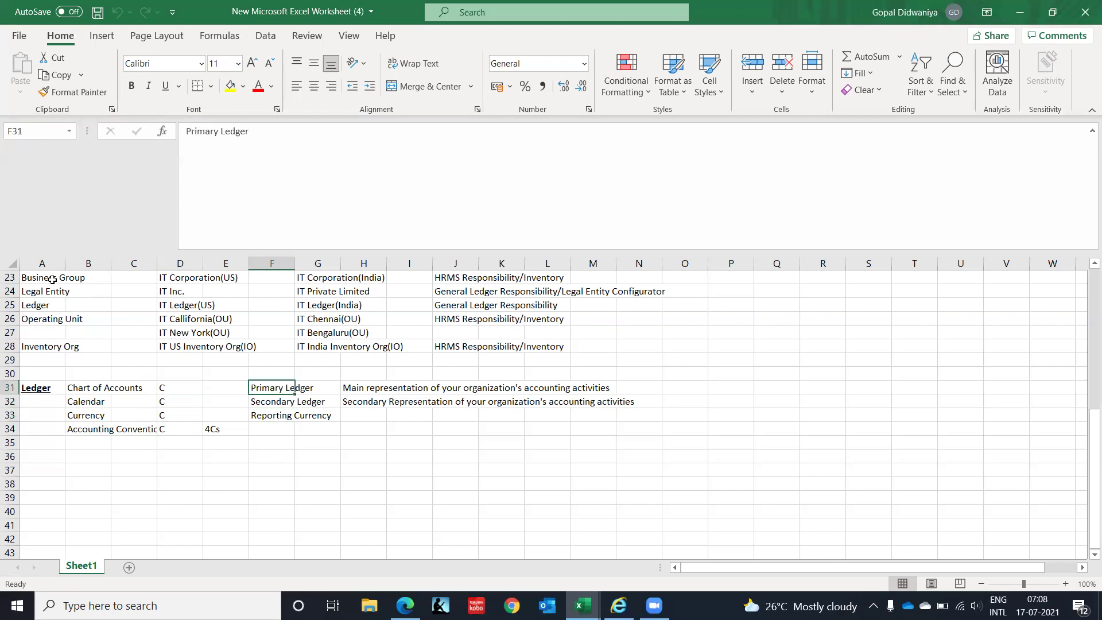
key("Down")
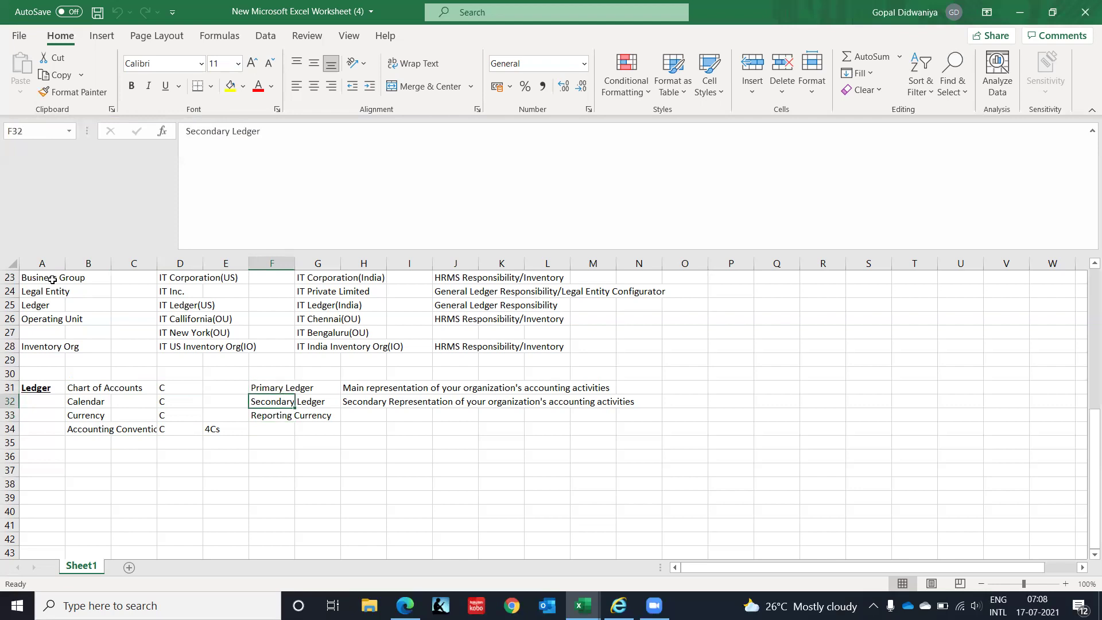
key("Up")
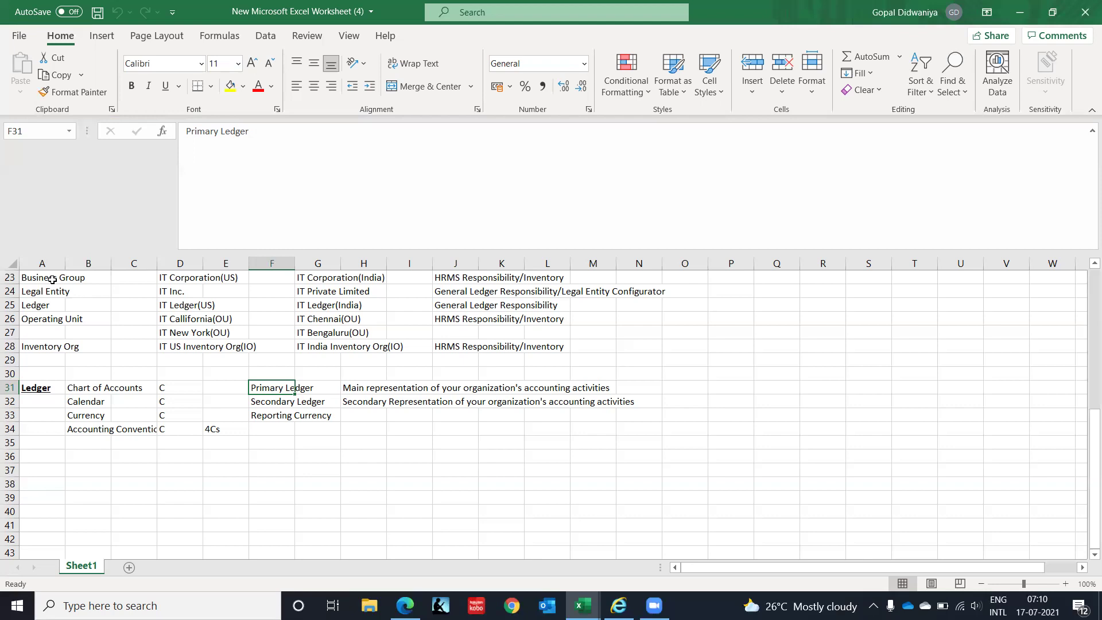
key("Down")
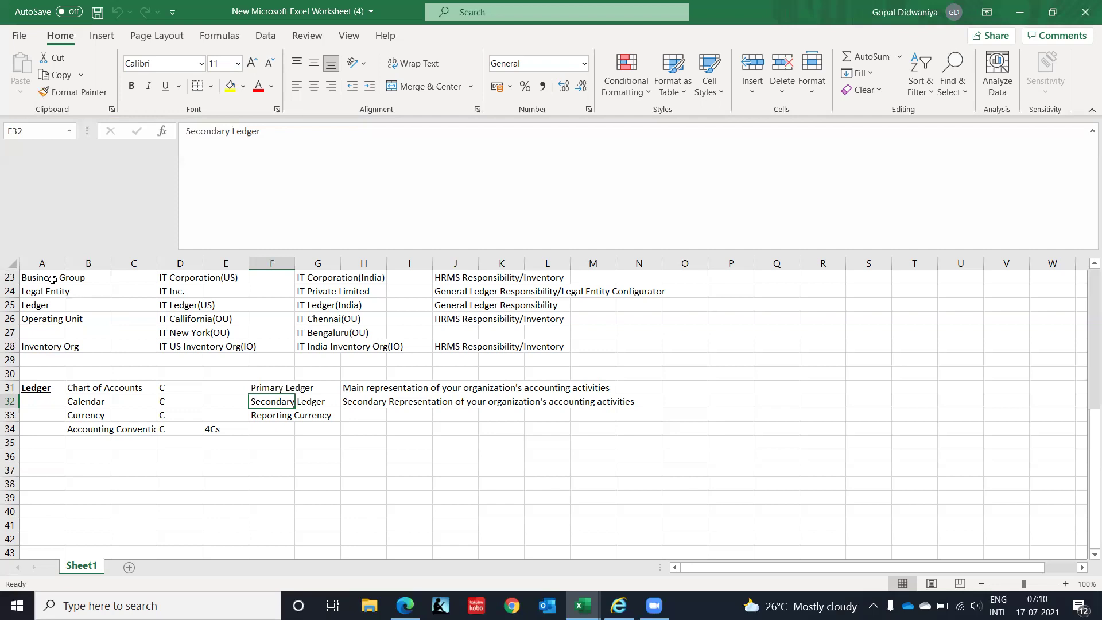
- Compare the Secondary Ledger with the ledger components, tracing row 33 from Currency to Reporting Currency
key("Left")
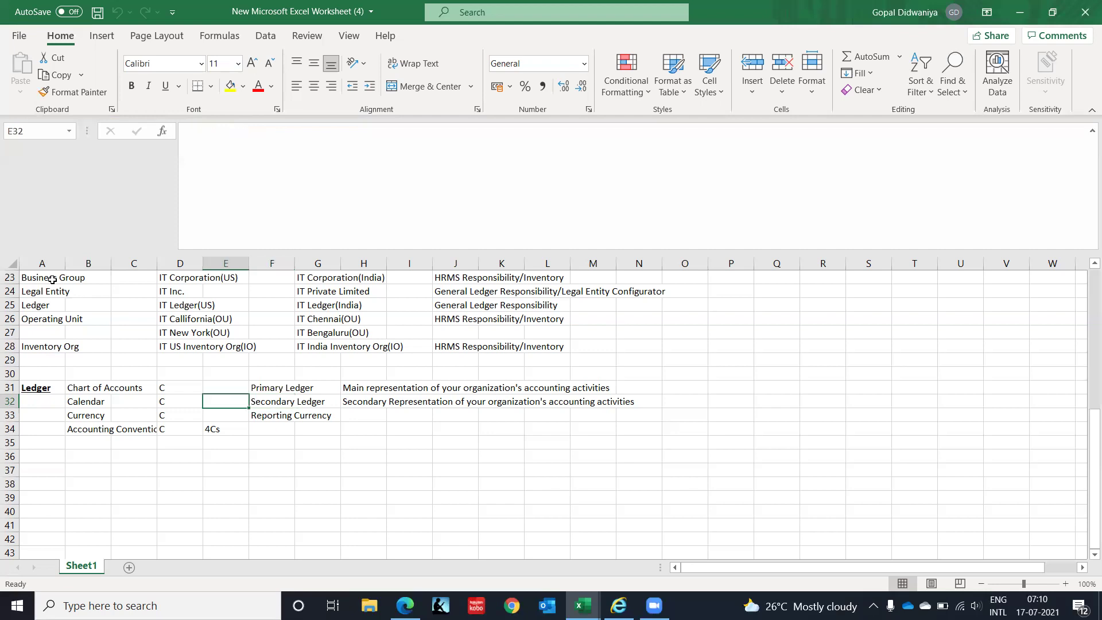
key("Left")
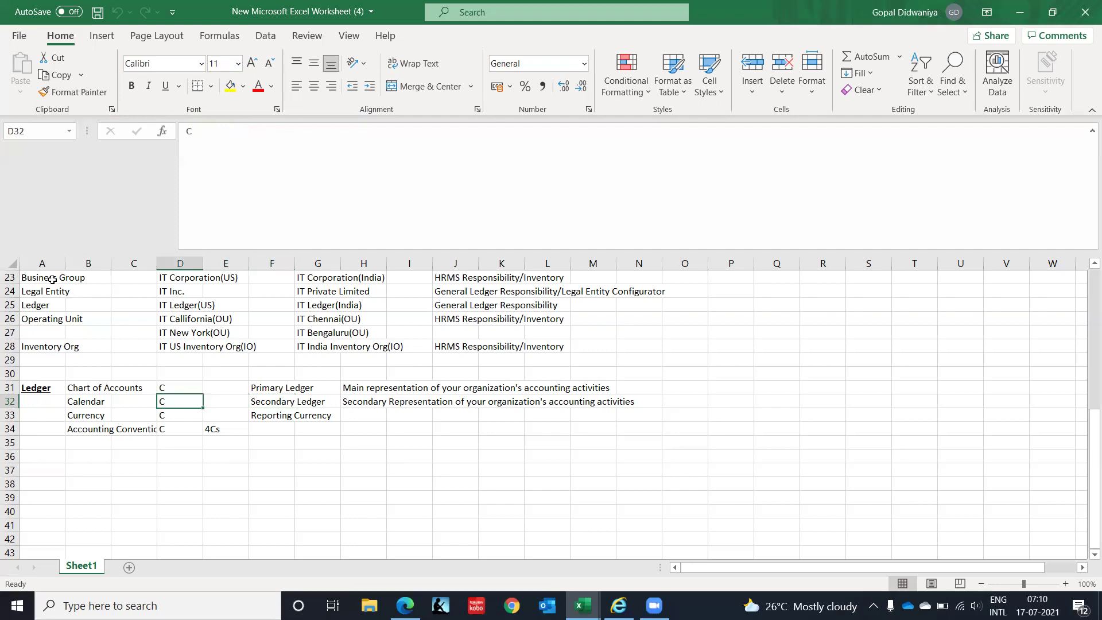
key("Right")
key("Right")
key("Down")
key("Left")
key("Left")
key("Left")
key("Left")
key("Left")
key("Right")
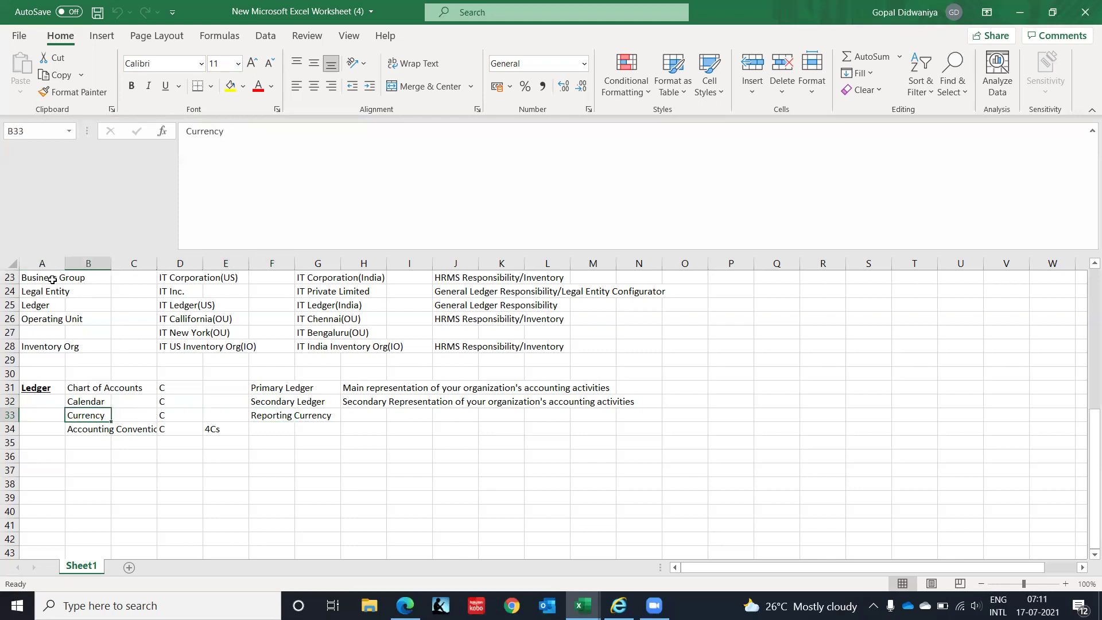
key("Right")
key("Right")
key("Right")
key("Right")
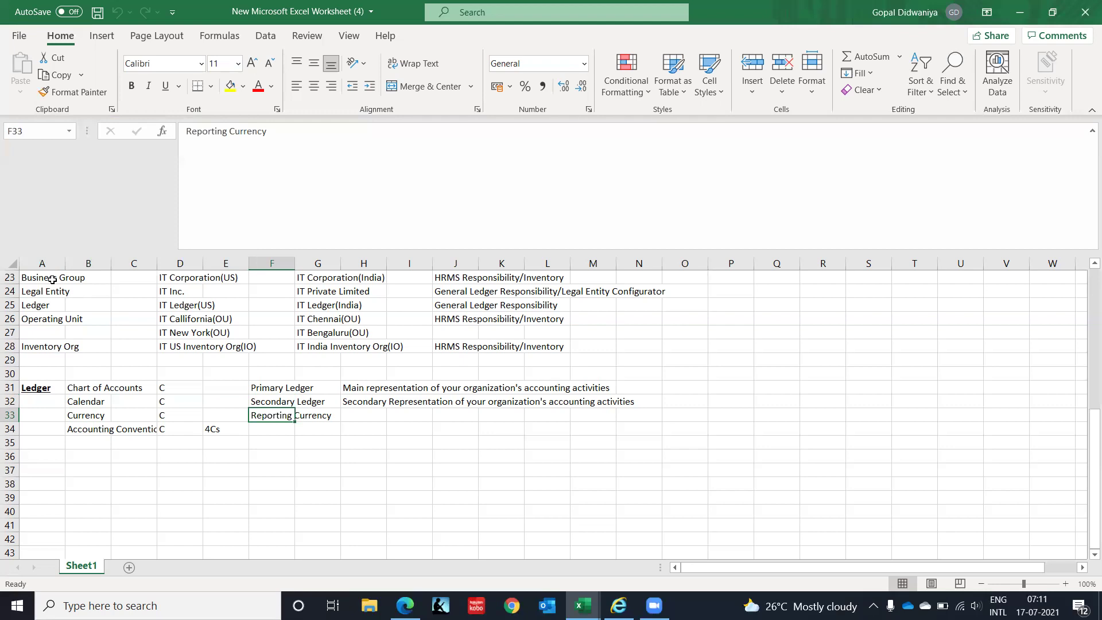
- Review the Secondary and Primary Ledger entries again, ending on the Ledger heading in A31
key("Up")
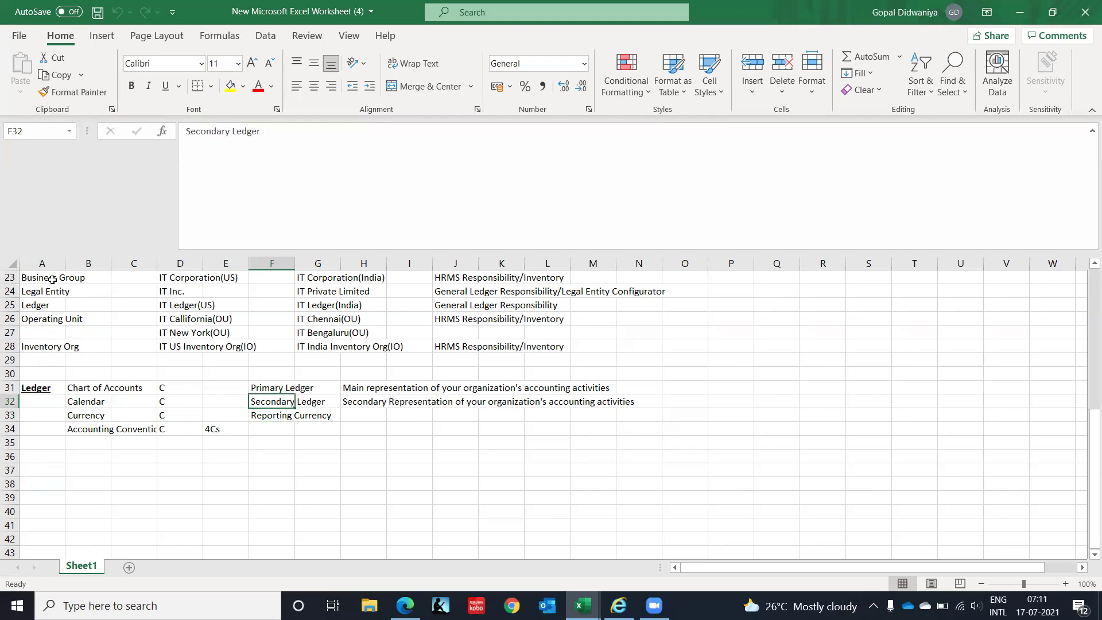
key("Up")
key("Down")
key("Left")
key("Left")
key("Left")
key("Left")
key("Left")
key("Up")
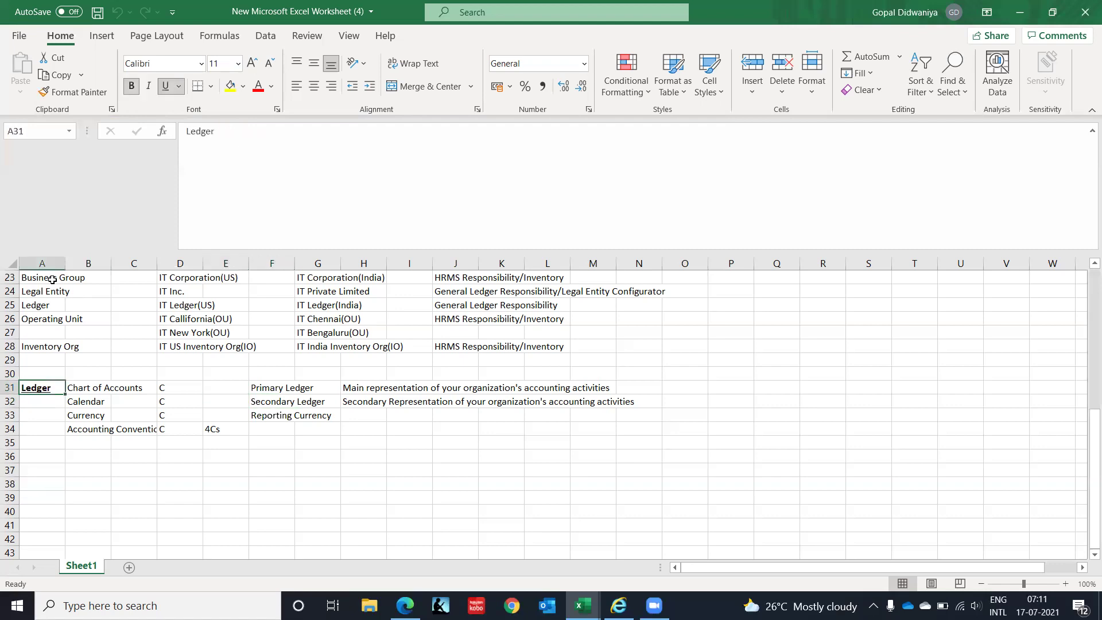
- Look over the ledger components in column B and the blank rows beneath them
key("Down")
key("Down")
key("Down")
key("Down")
key("Down")
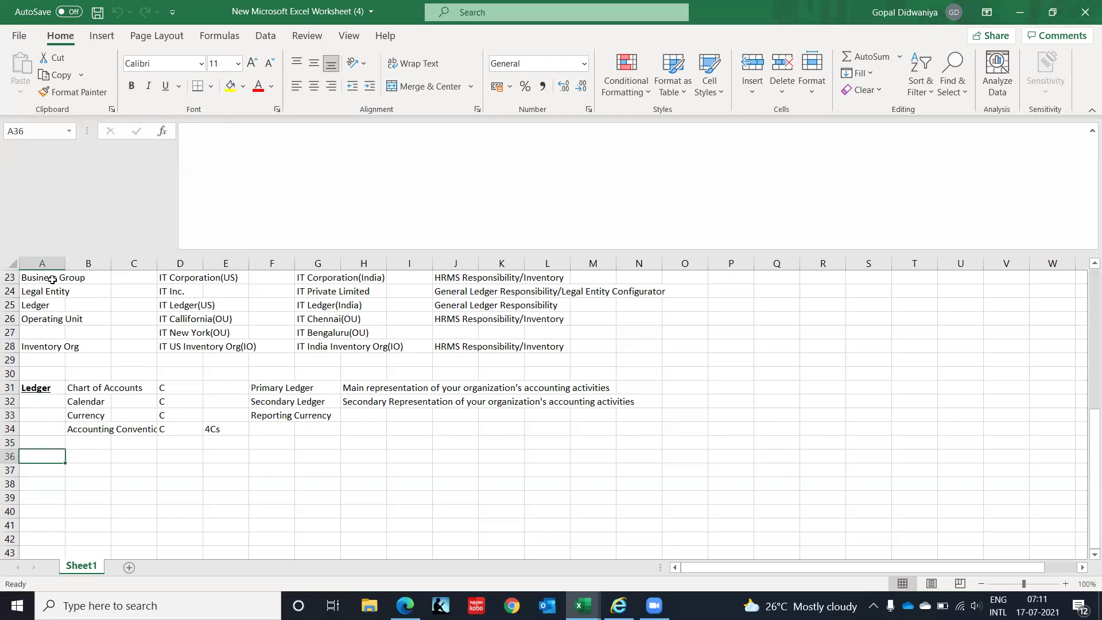
key("Right")
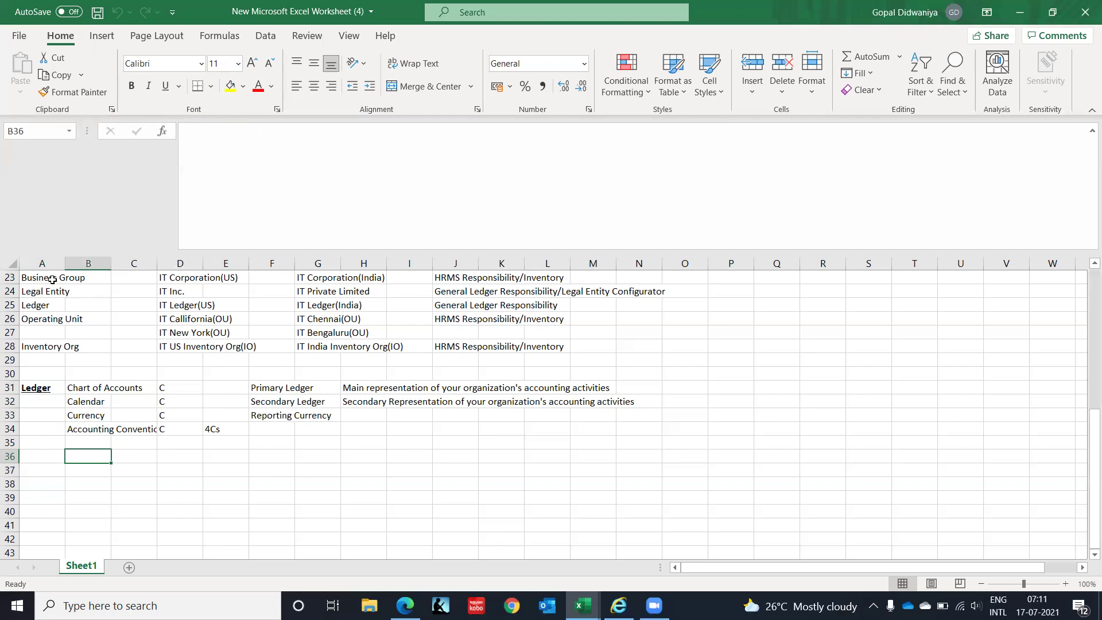
key("Up")
key("Up")
key("Up")
key("Up")
key("Up")
key("Up")
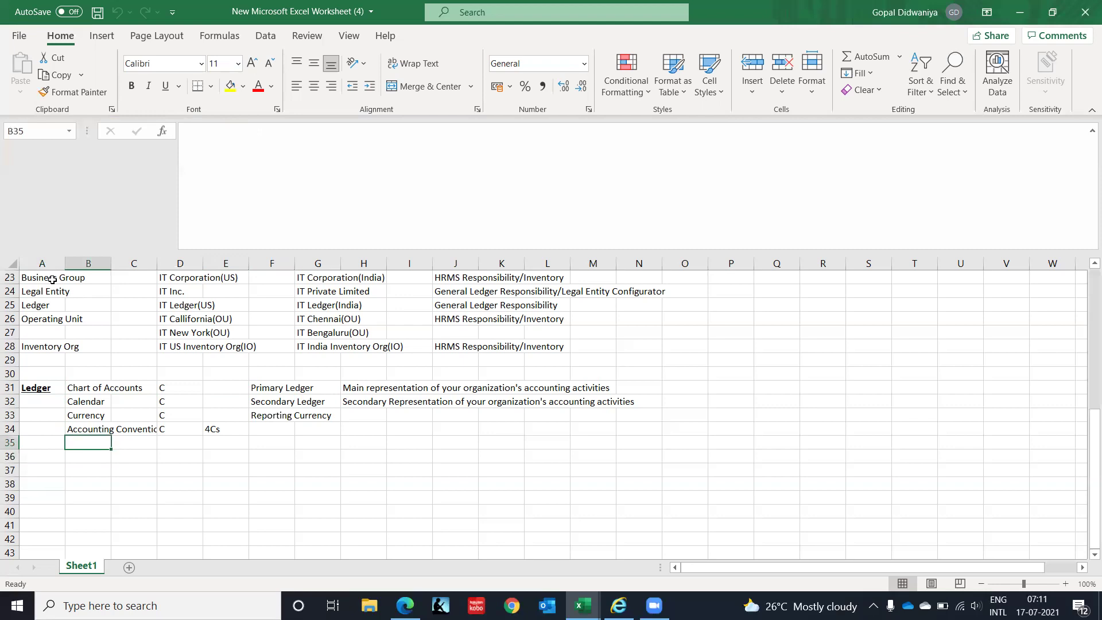
key("Down")
key("Down")
key("Down")
key("Down")
key("Down")
key("Up")
key("Up")
- Enter the label "Currency" in cell B36 beneath the ledger components
key("Down")
key("Down")
key("Down")
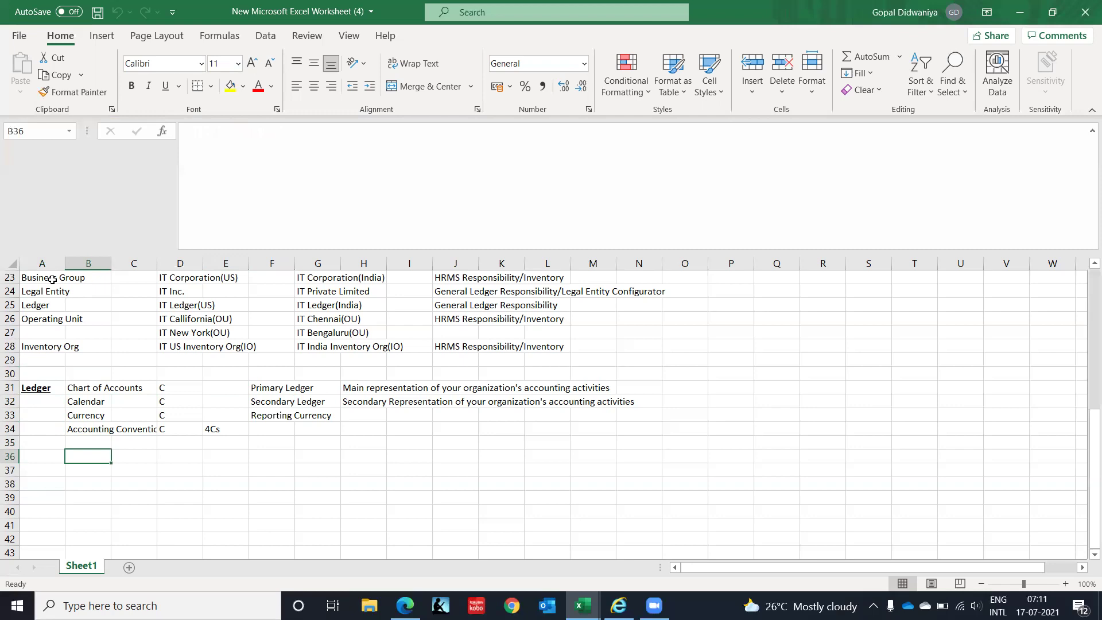
type("Currency")
key("Tab")
key("Tab")
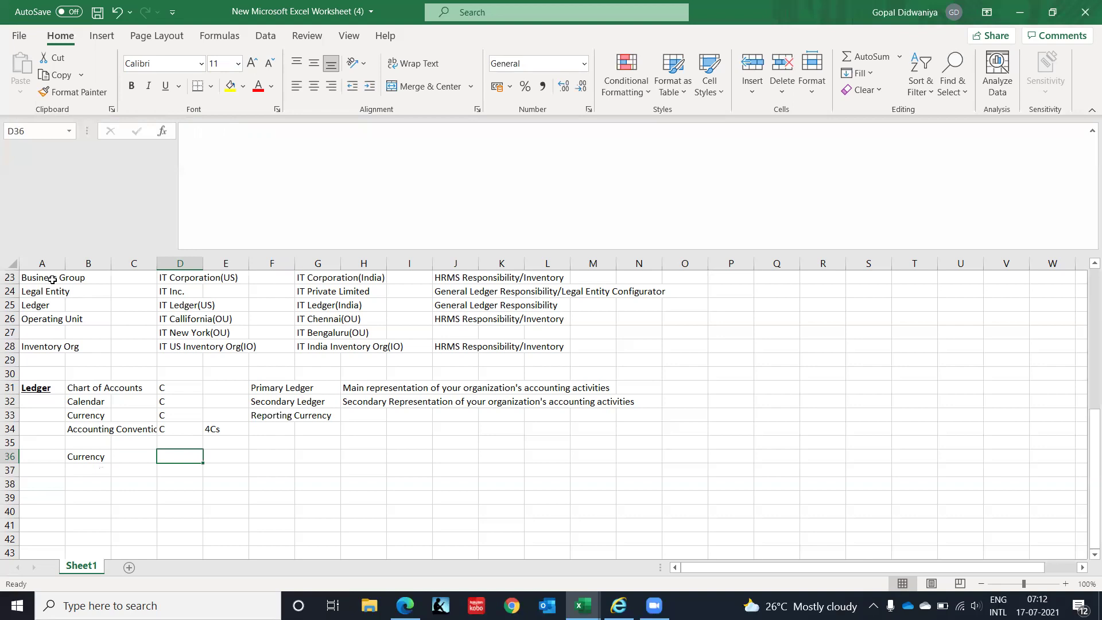
- Enter the note "All ISO Standard currency available in system" in cell D36 for the Currency row
type("All ")
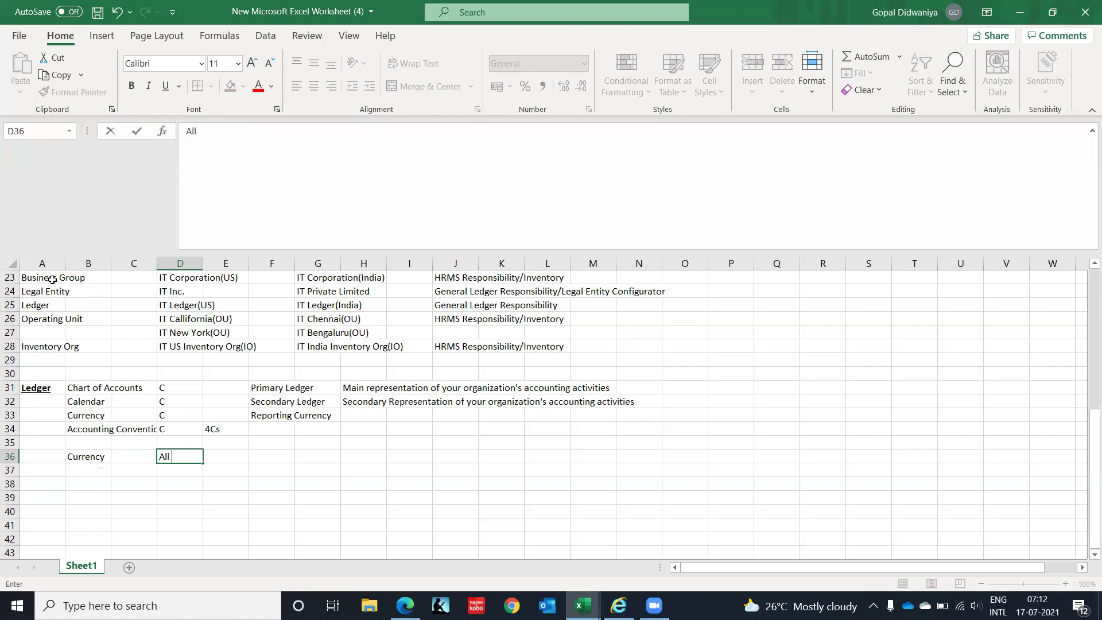
type("ISO Standard c")
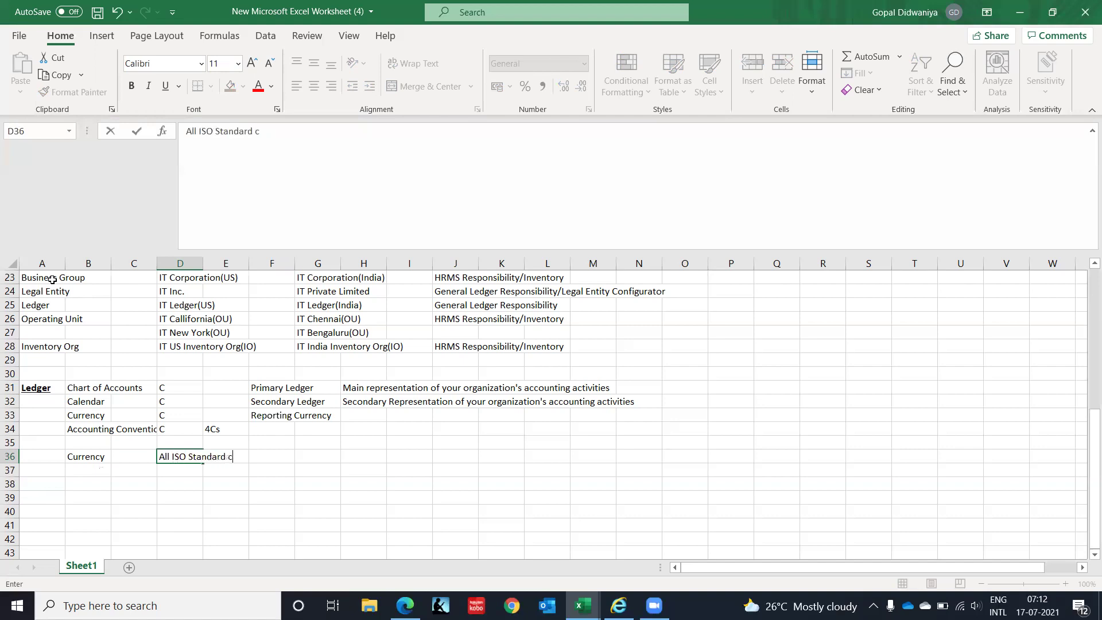
type("urrency available in system")
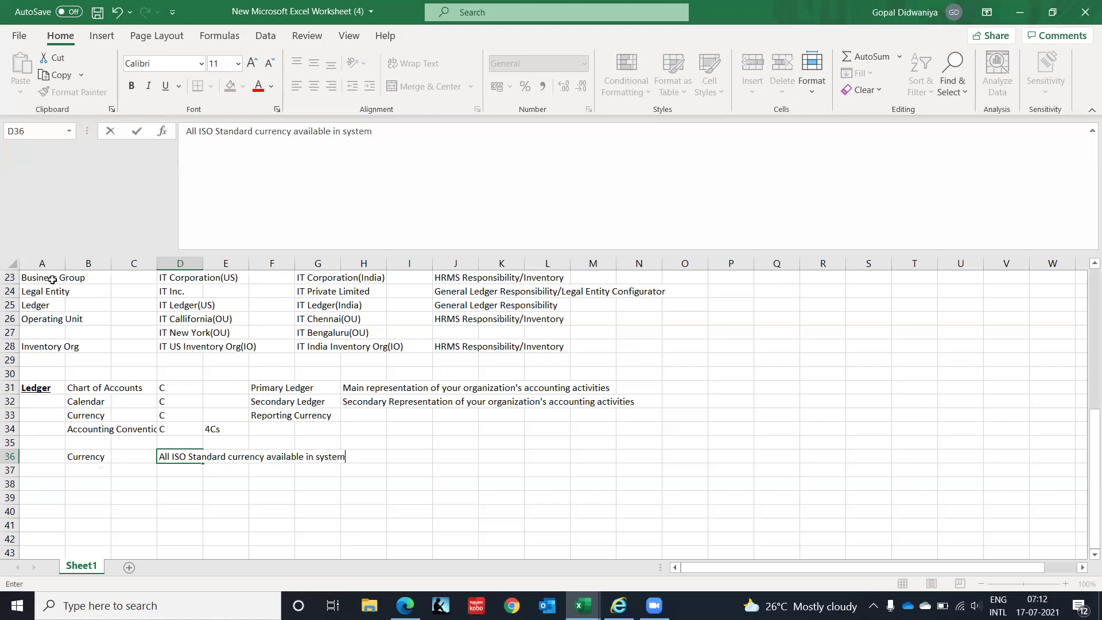
key("ctrl+Return")
key("Return")
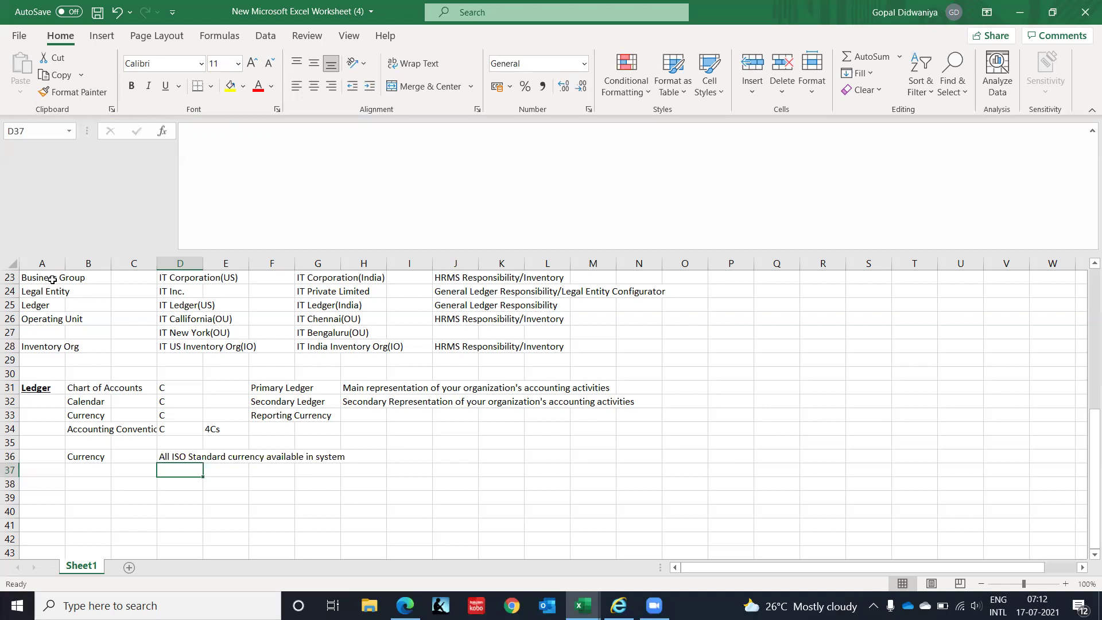
- Add "Venezuela" in cell I36 as the example country for the currency note
key("Right")
key("Right")
key("Right")
key("Right")
key("Right")
key("Up")
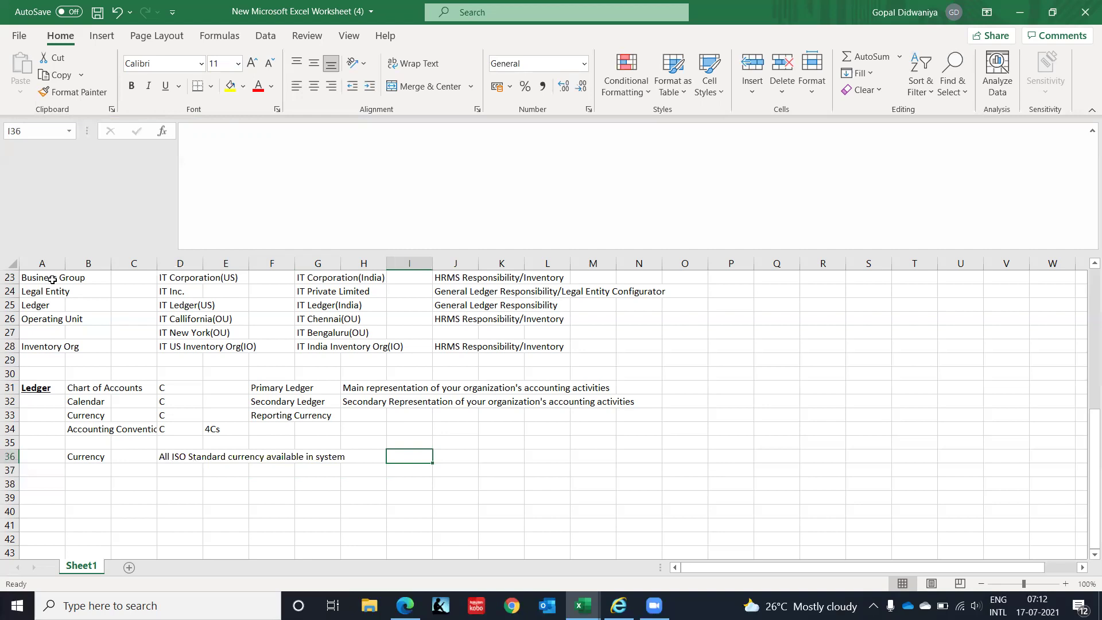
type("Venezuela")
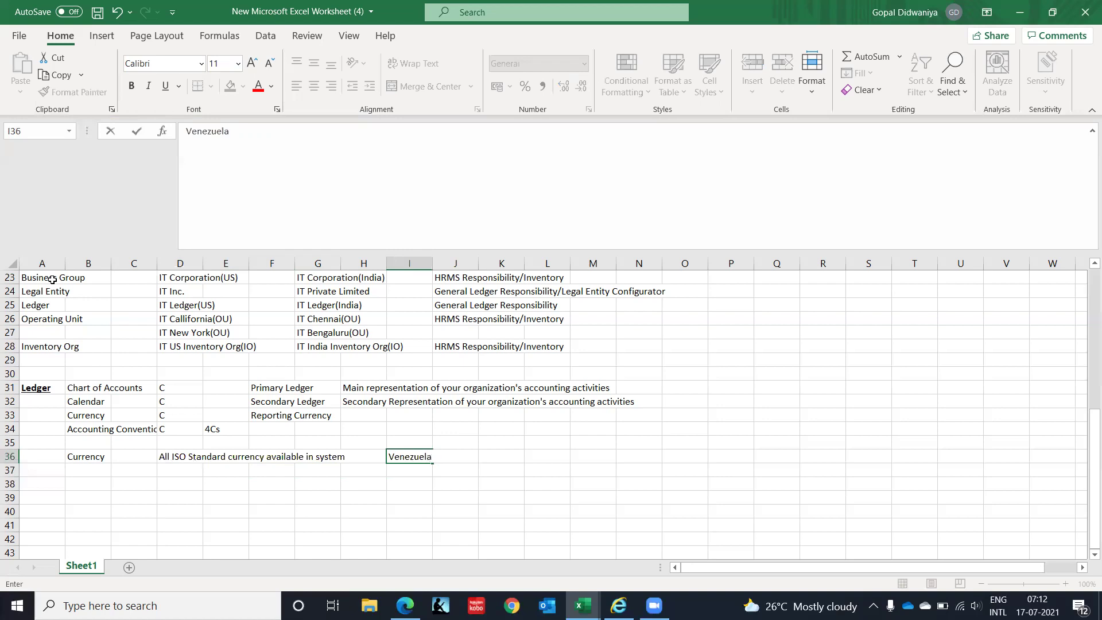
key("Return")
- Enter the currency code VEF in cell K36 and the year 2015 in L36 for Venezuela
key("Up")
key("Right")
key("Right")
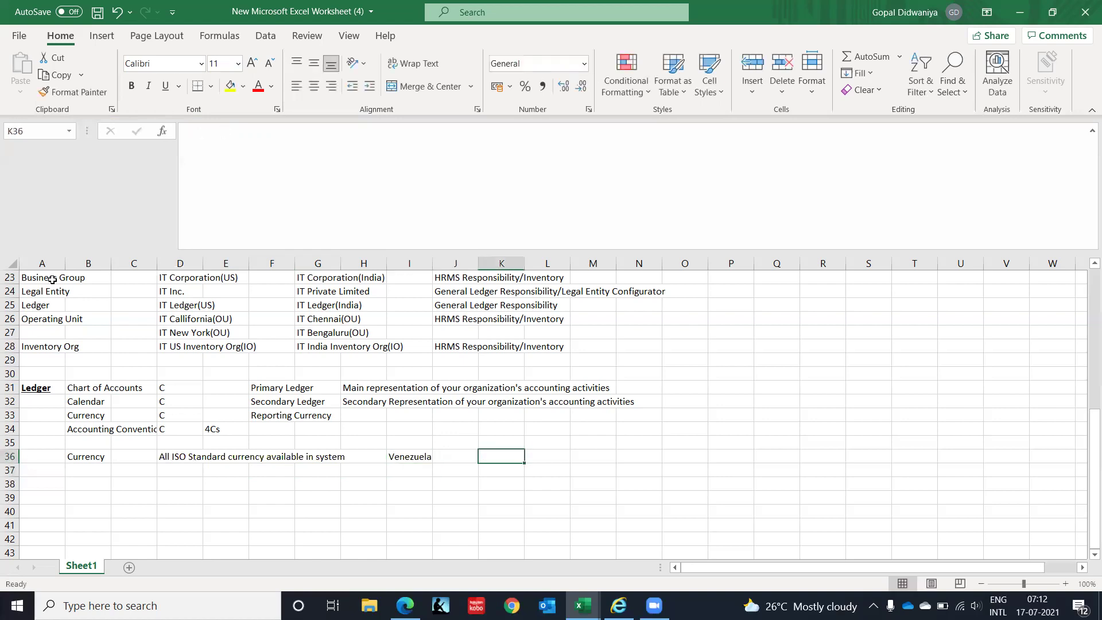
type("VEF")
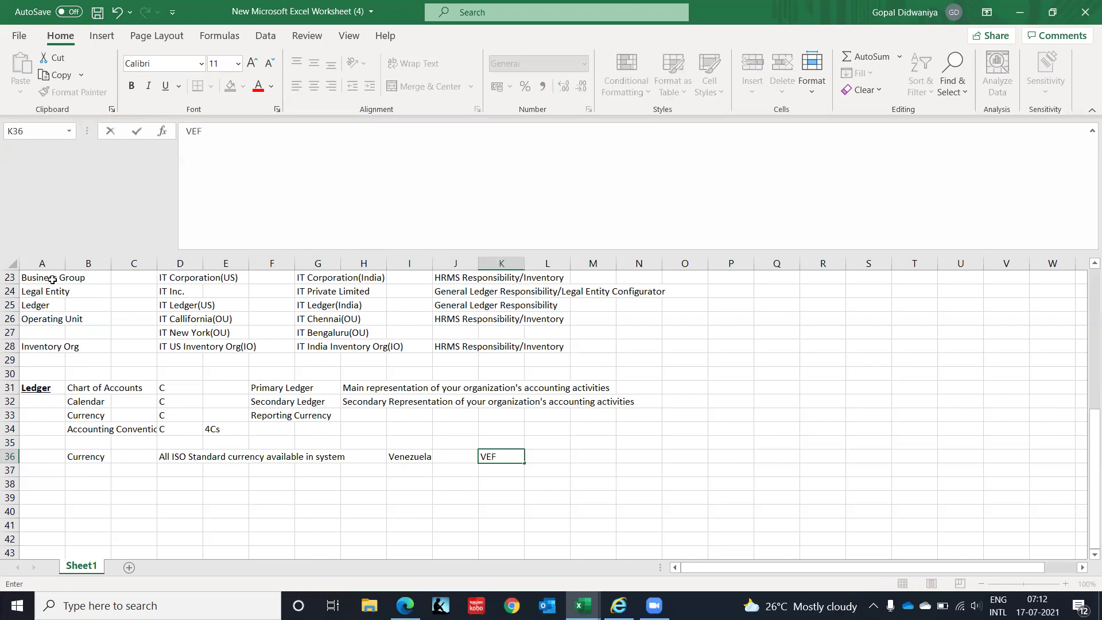
key("Tab")
type("201")
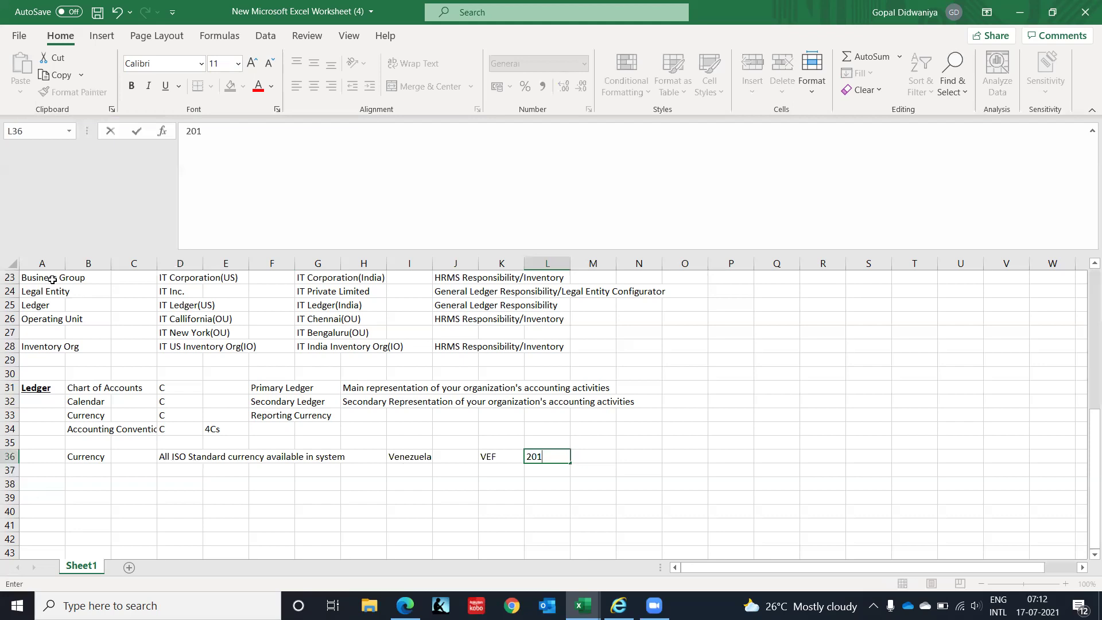
type("5")
key("Return")
key("Left")
key("Left")
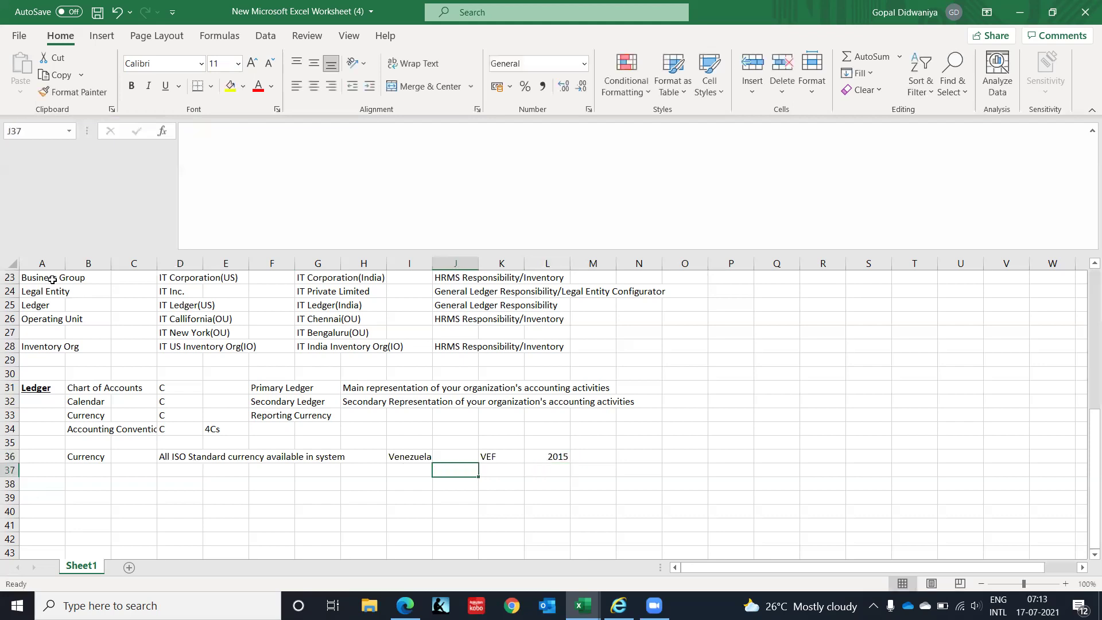
- Enter the year 2018 in L37 and the currency code VES in K37 for Venezuela
key("Right")
key("Right")
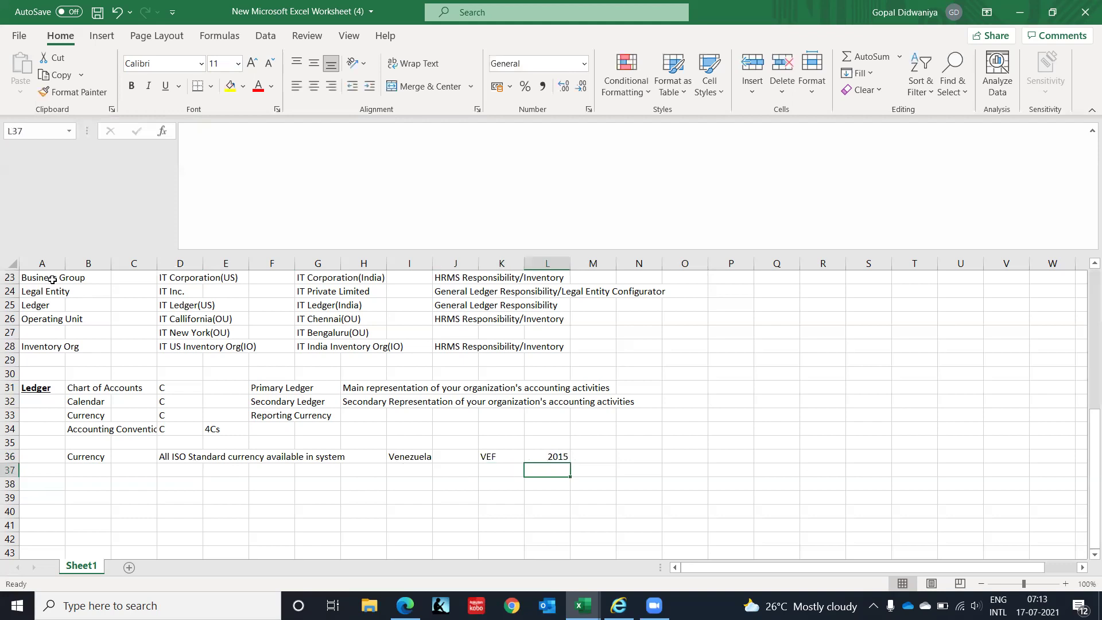
type("2018")
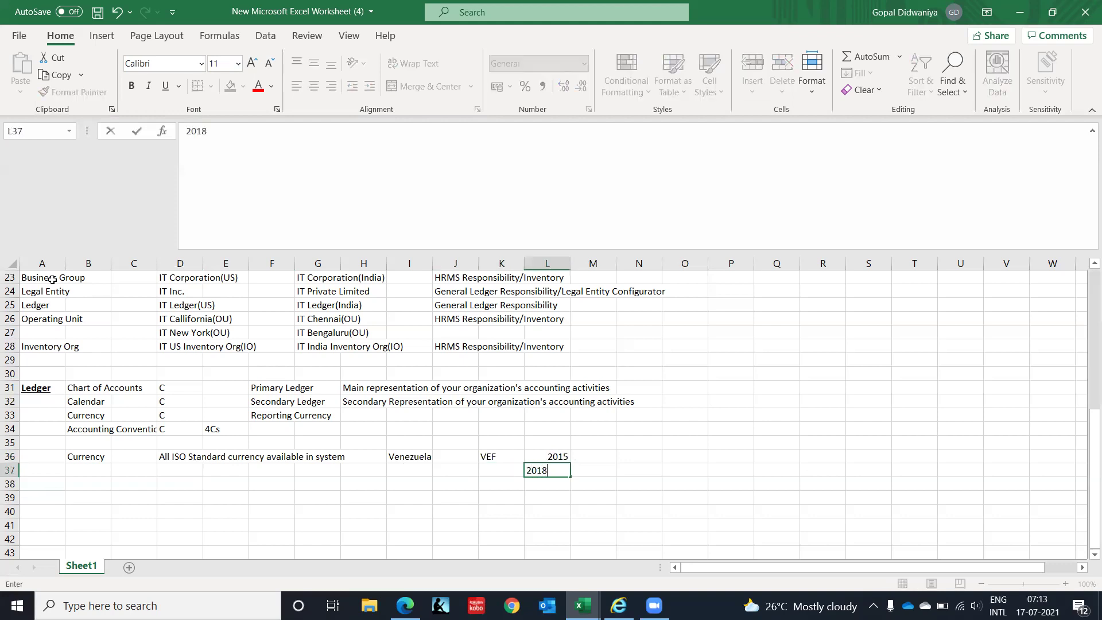
key("Left")
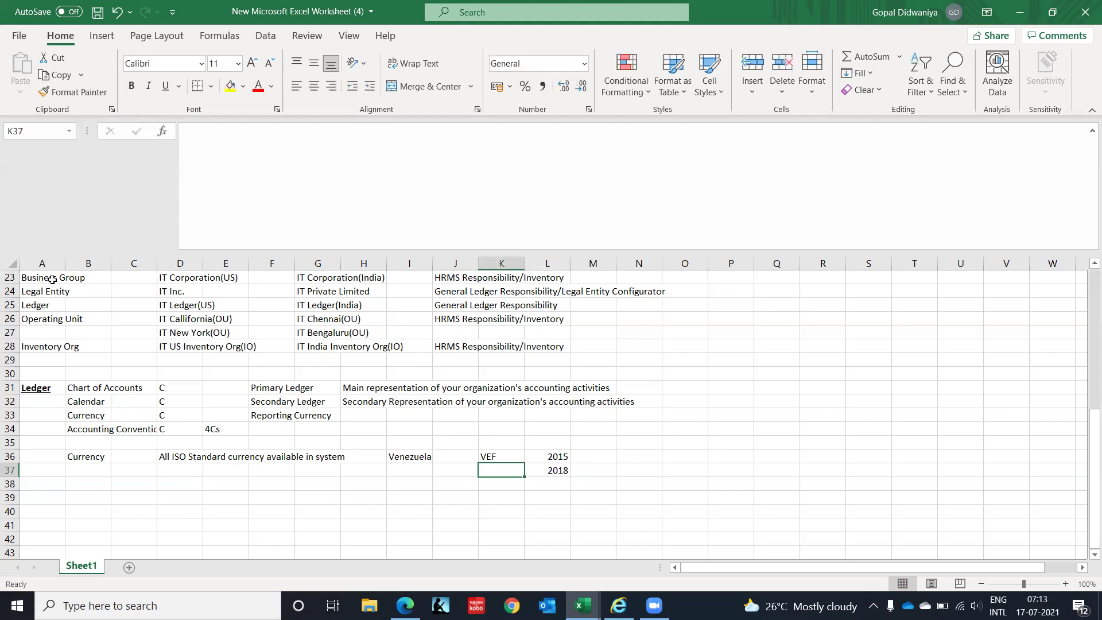
type("VES")
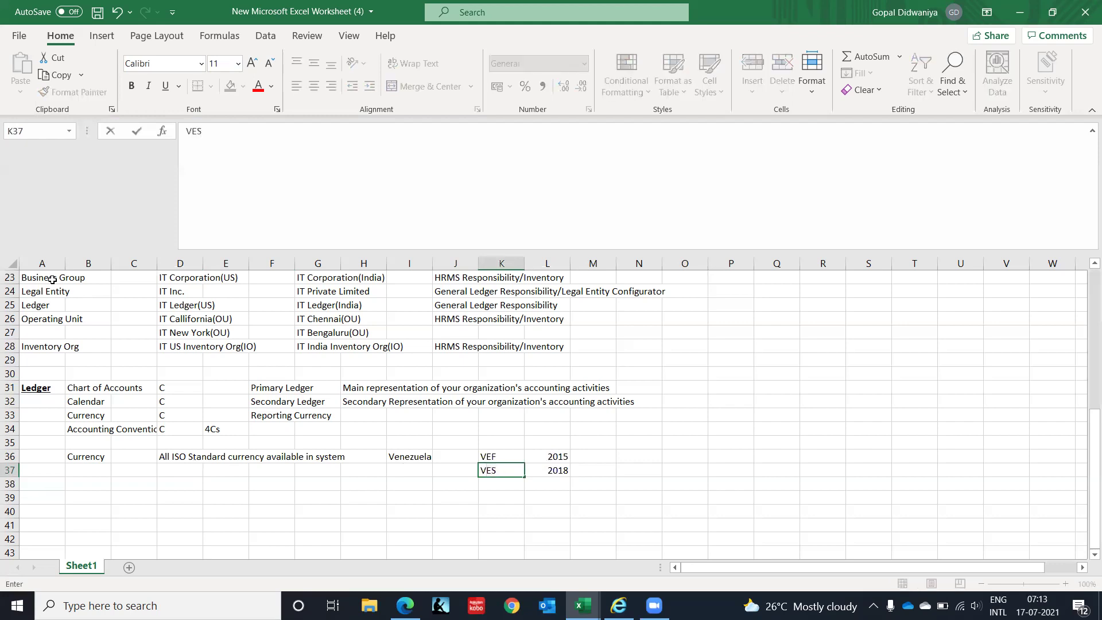
key("Return")
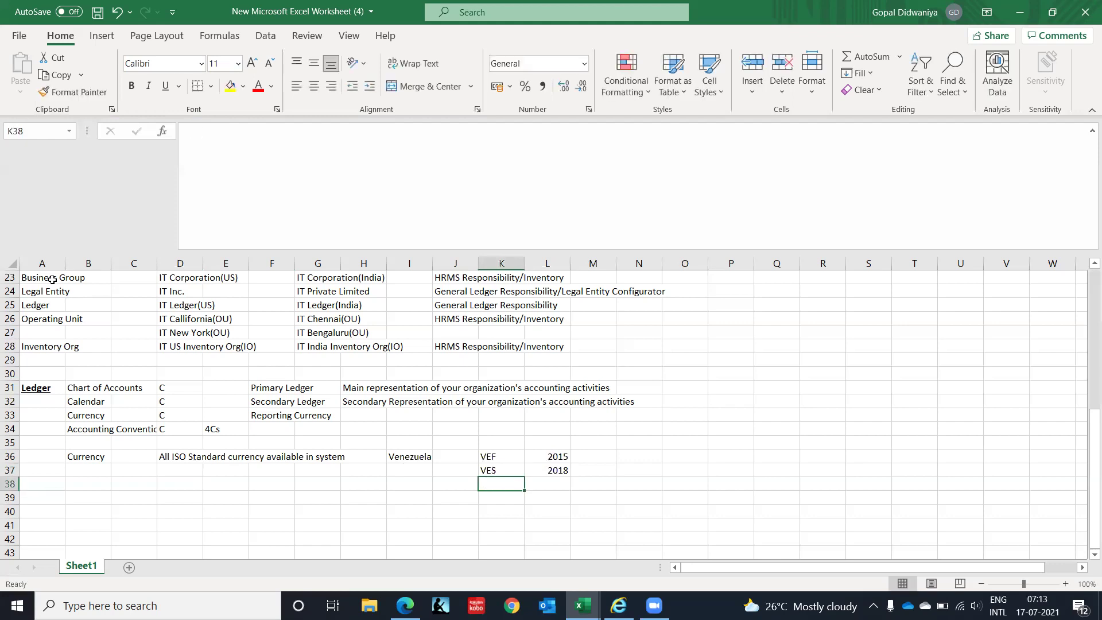
- Review Venezuela's currency codes and their years in rows 36 and 37
key("Left")
key("Left")
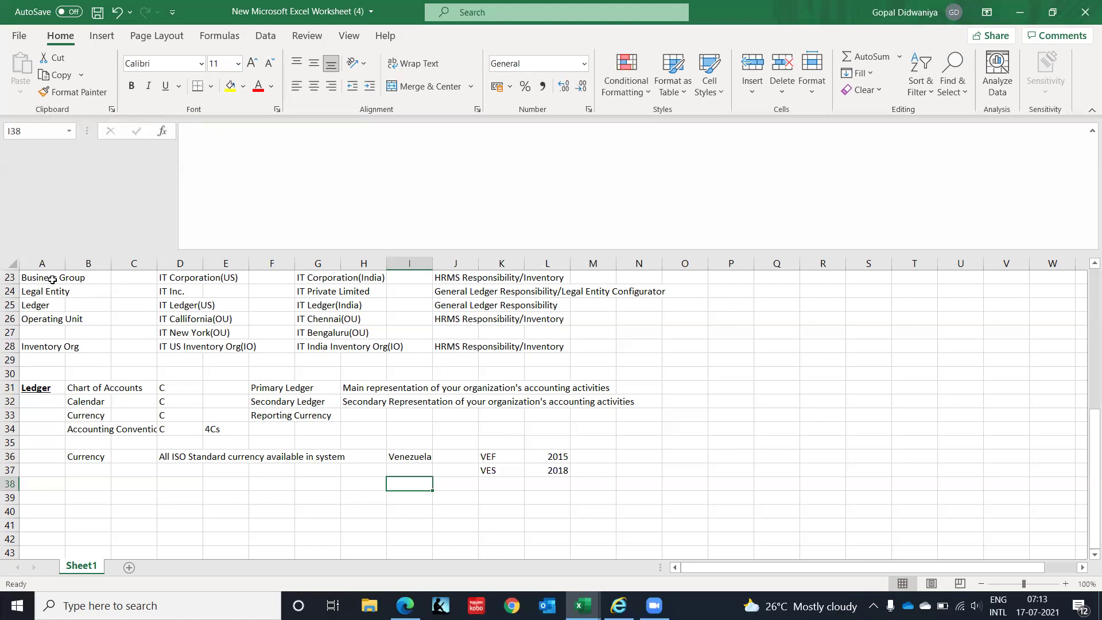
key("Right")
key("Right")
key("Up")
key("Up")
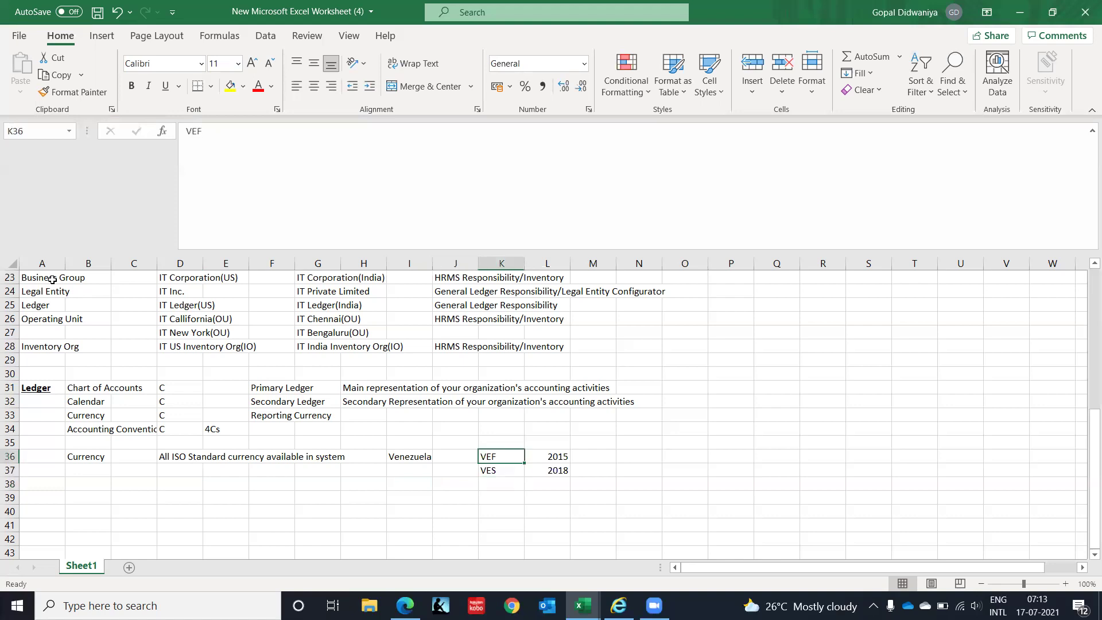
key("Right")
key("Down")
key("Left")
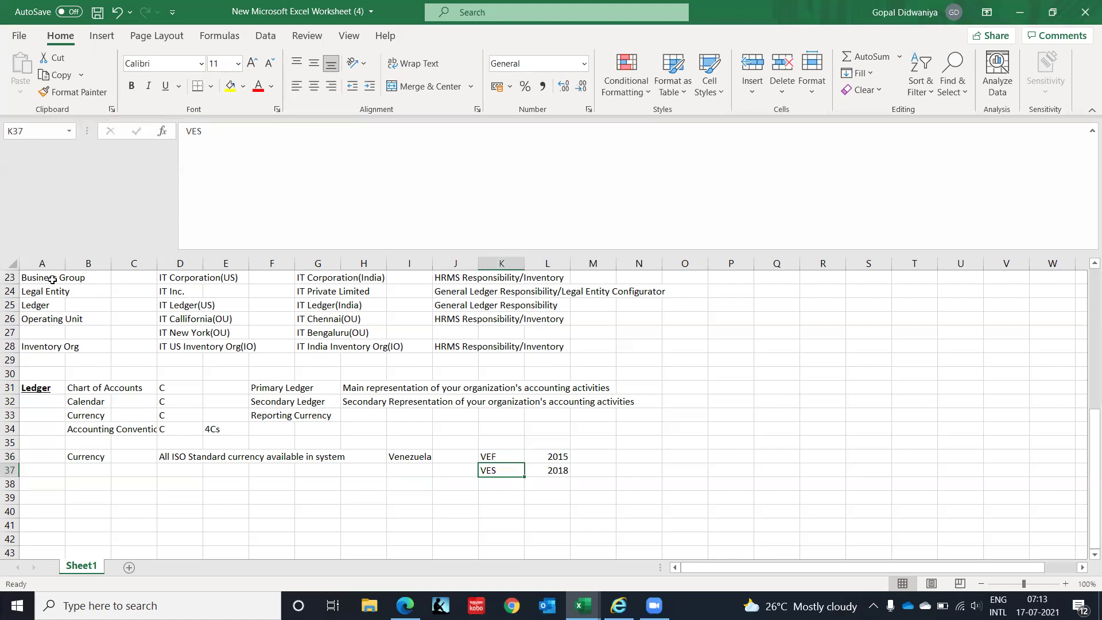
- Enter the year 2021 in cell L38 beneath the Venezuela currency years
key("Down")
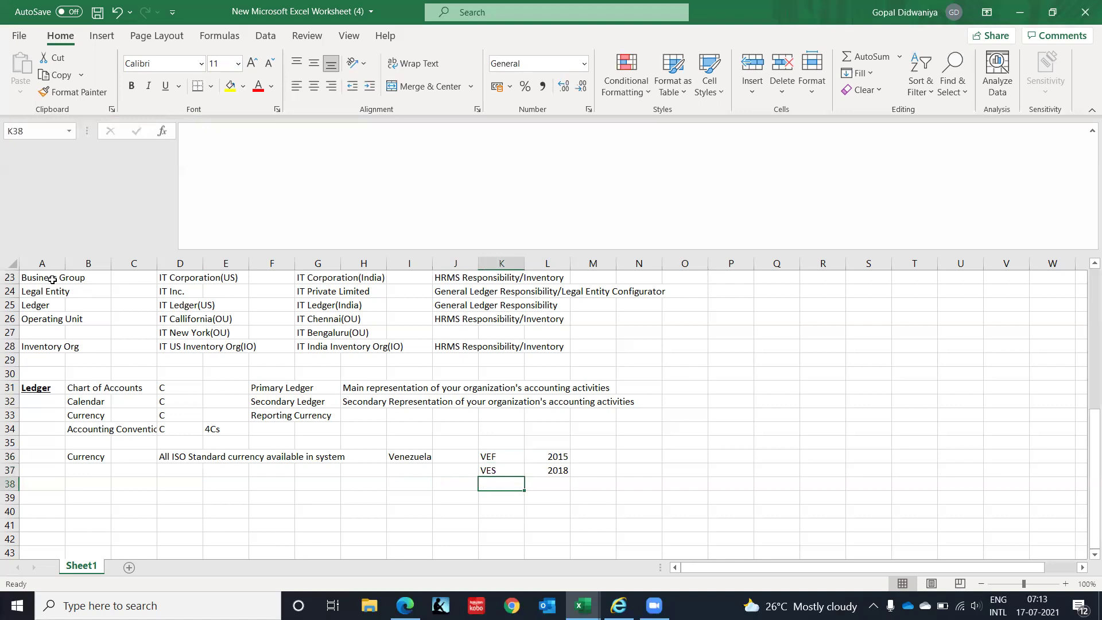
key("Right")
type("2021")
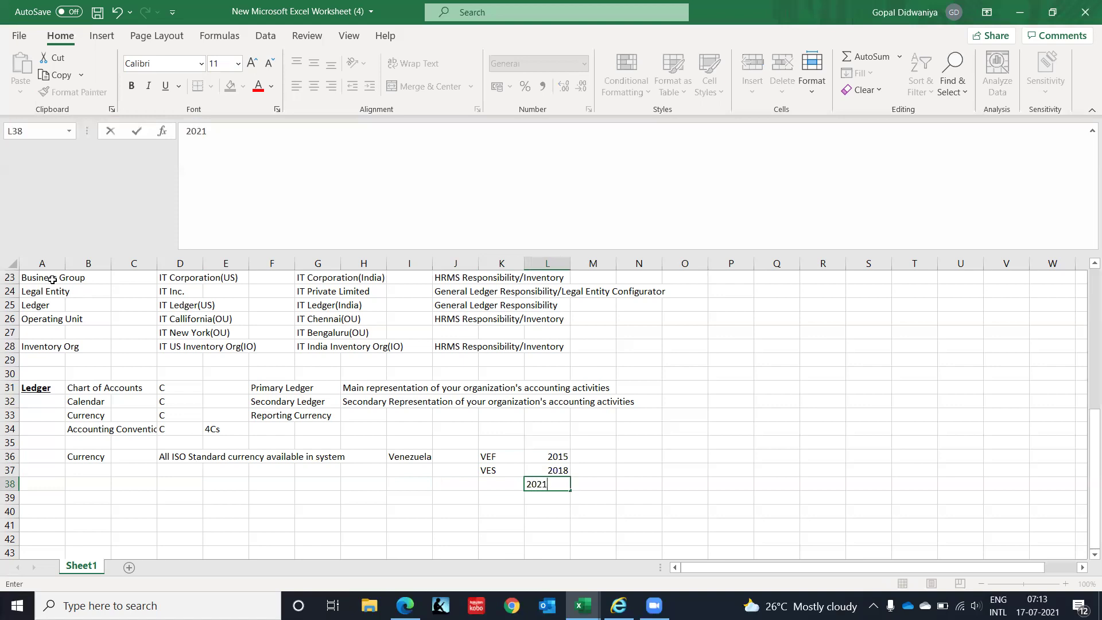
key("Left")
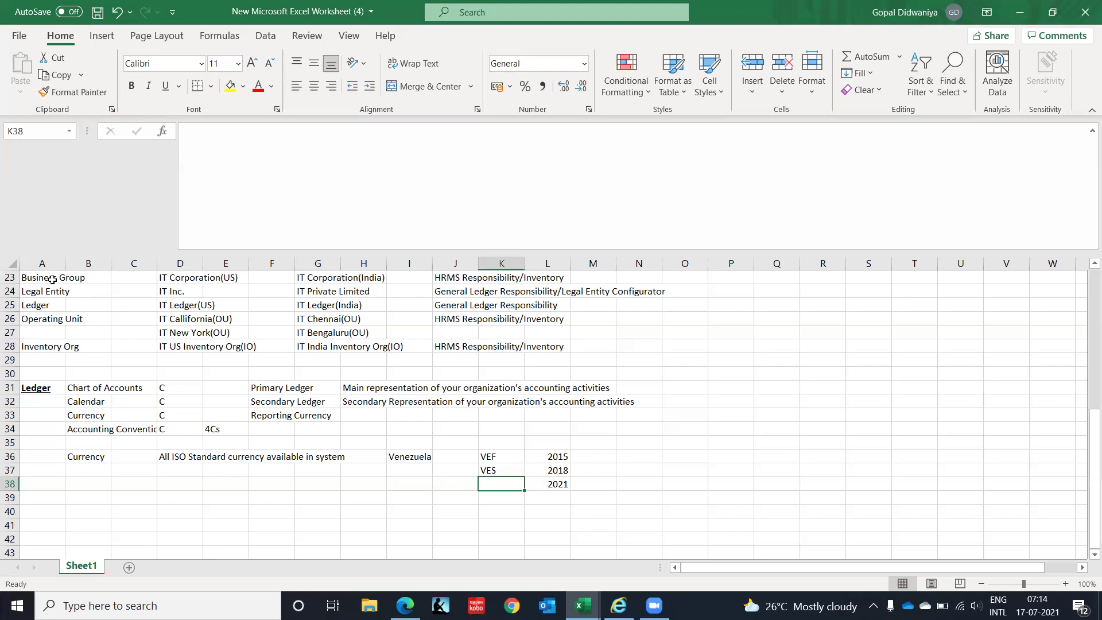
key("Right")
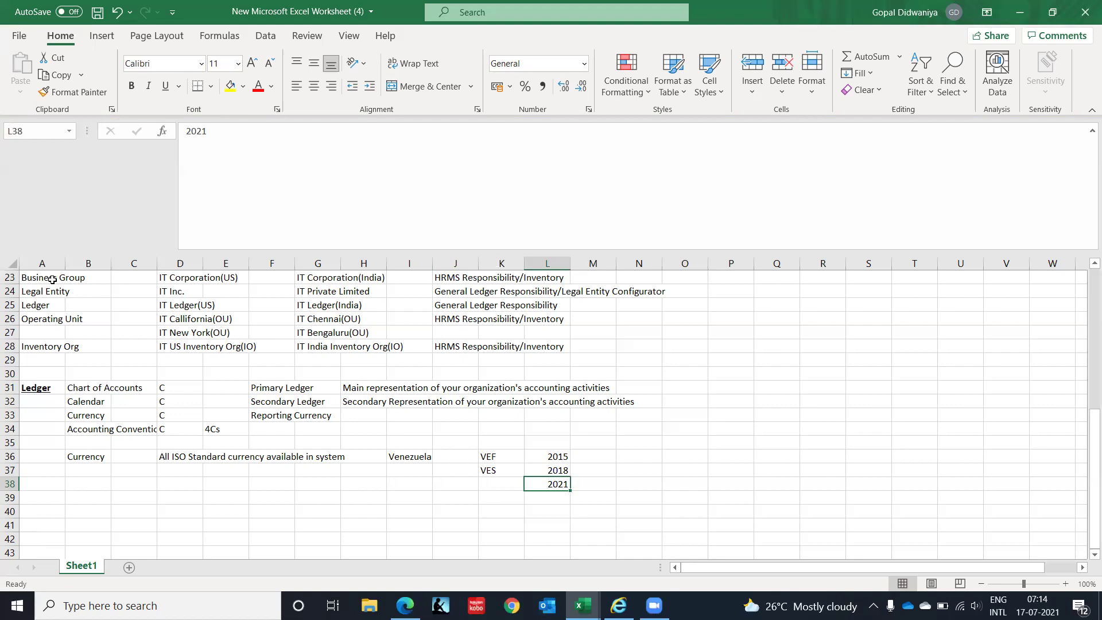
key("Left")
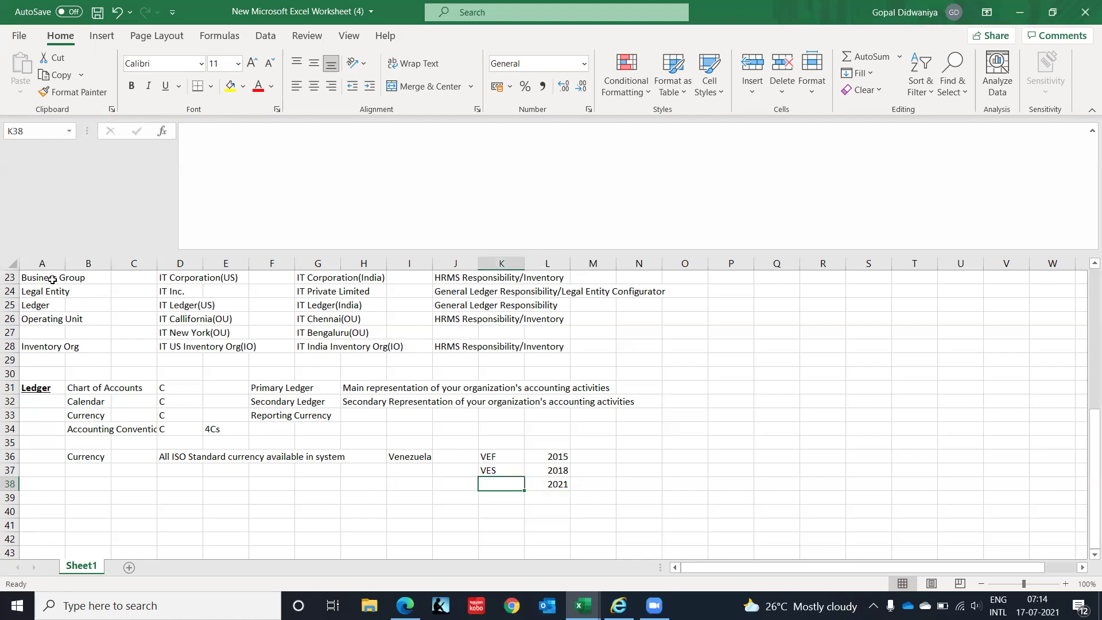
key("Up")
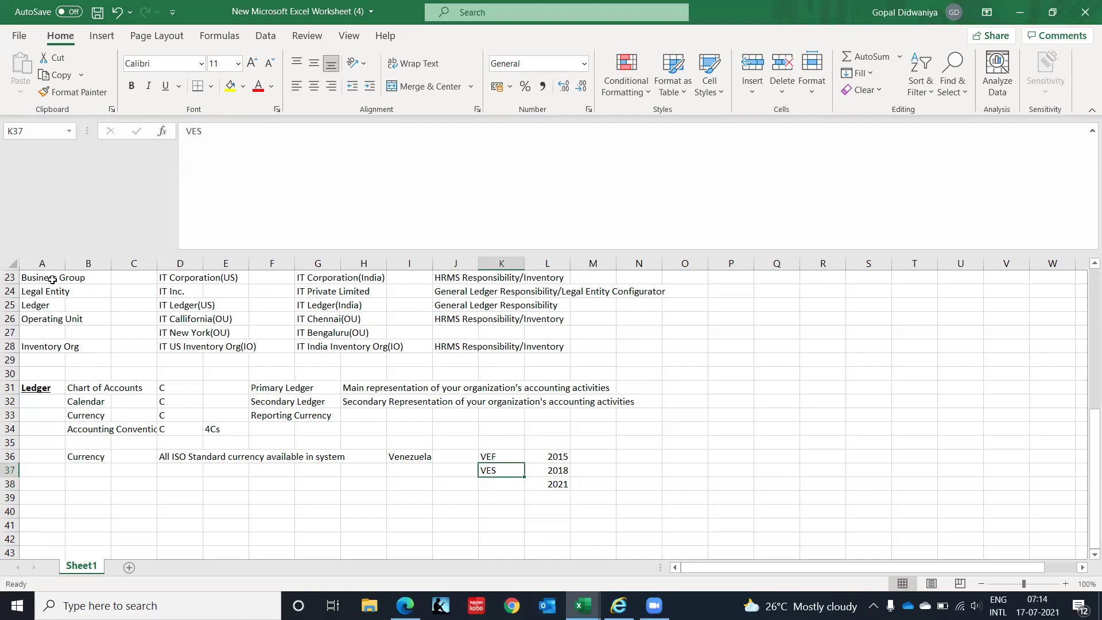
key("Right")
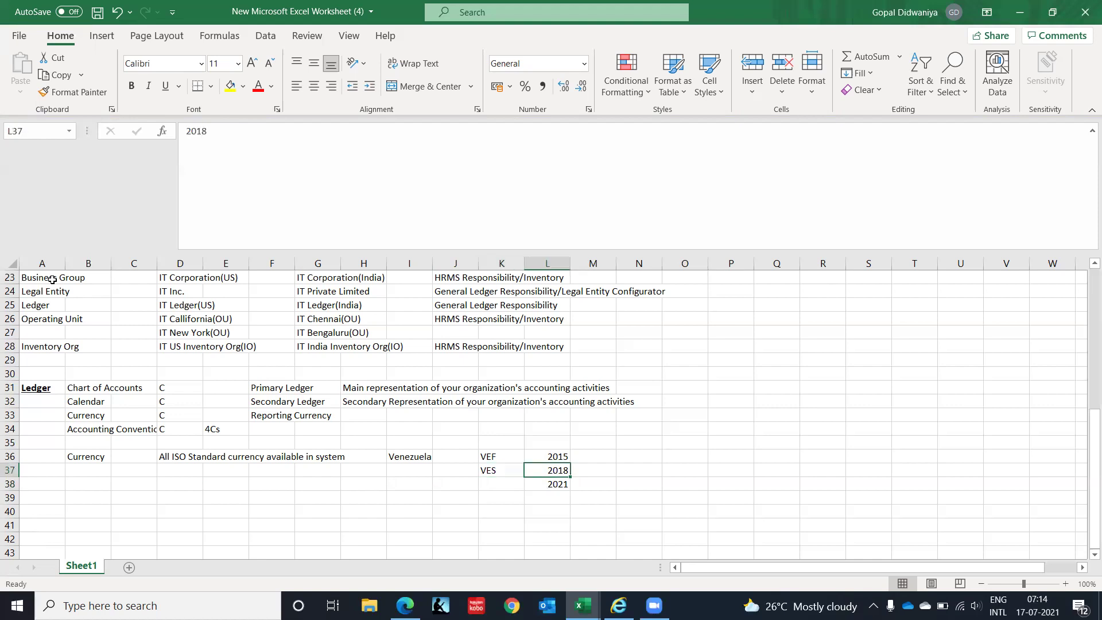
key("Left")
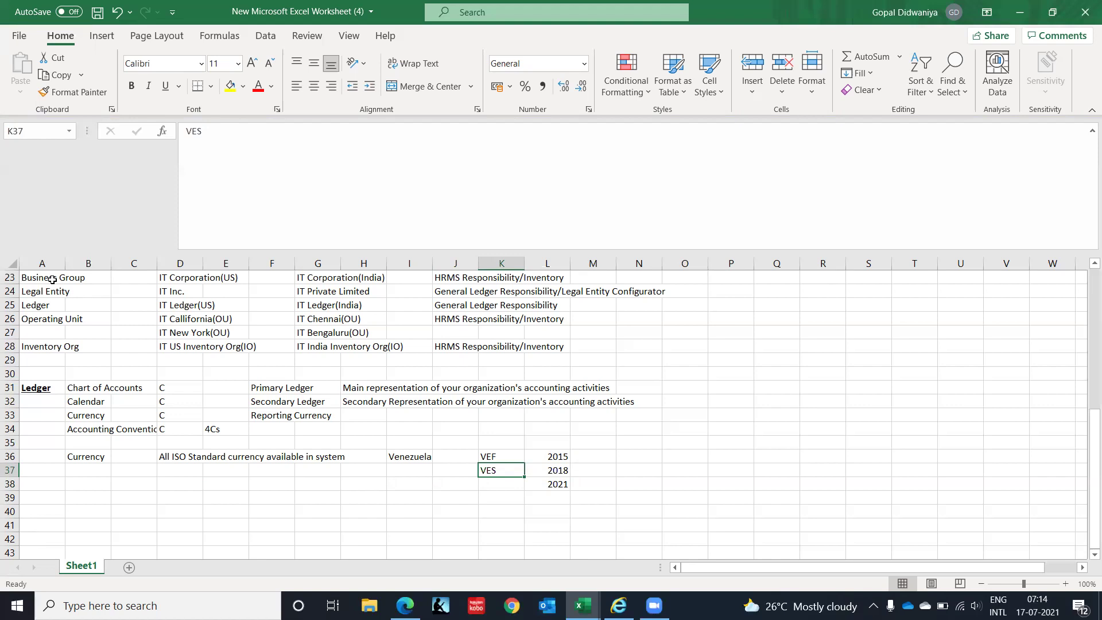
key("Down")
key("Up")
key("Left")
key("Left")
key("Left")
key("Left")
key("Left")
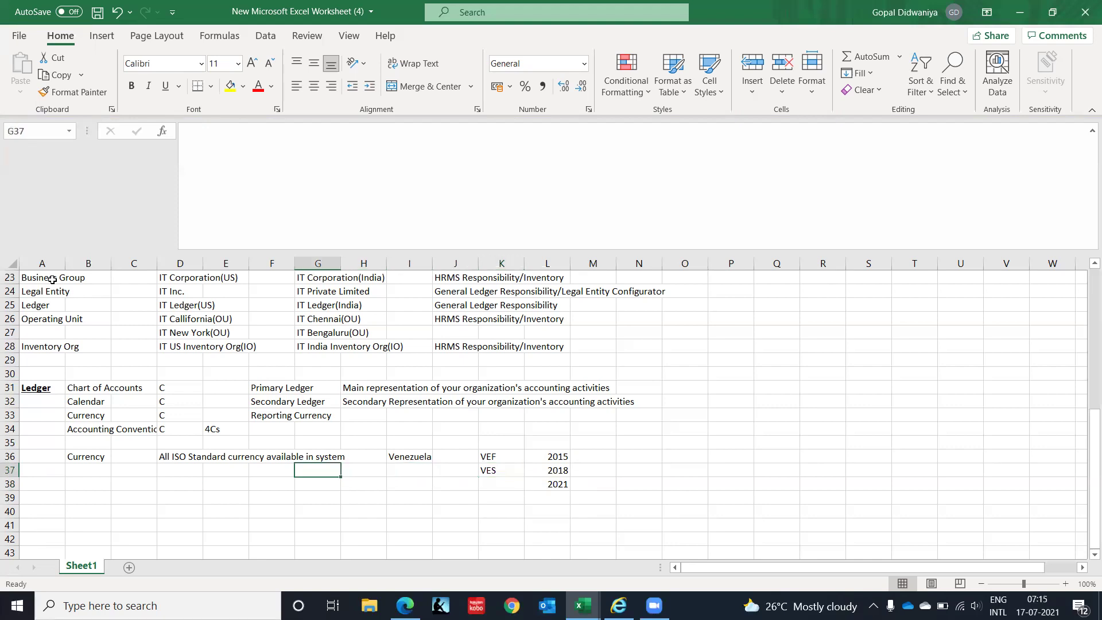
key("Left")
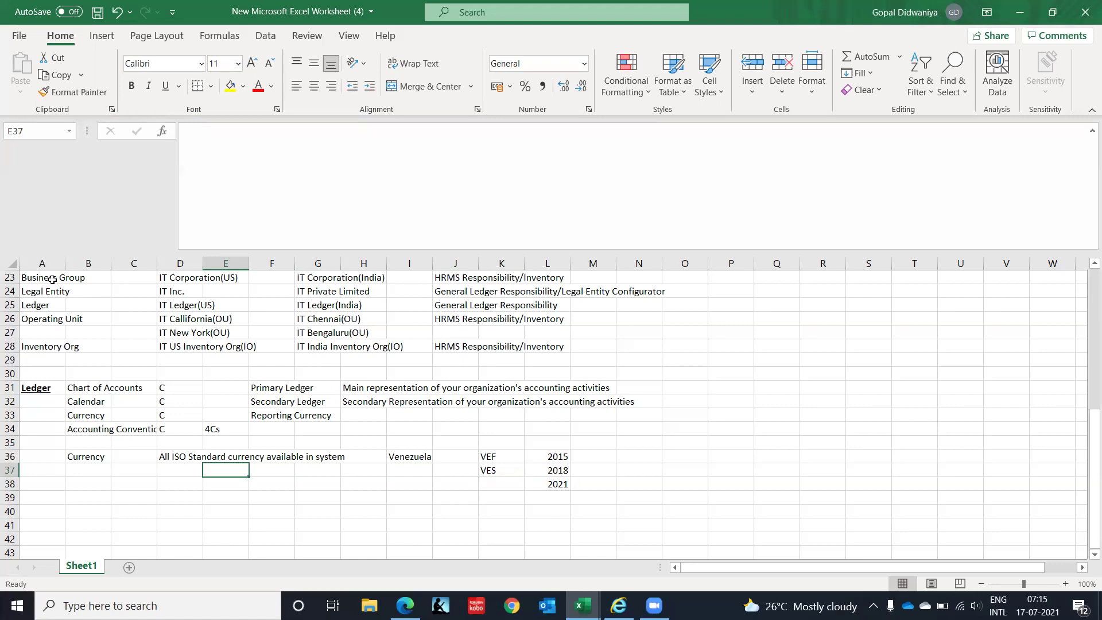
key("Right")
key("Right")
key("Right")
key("Right")
key("Right")
key("Right")
key("Right")
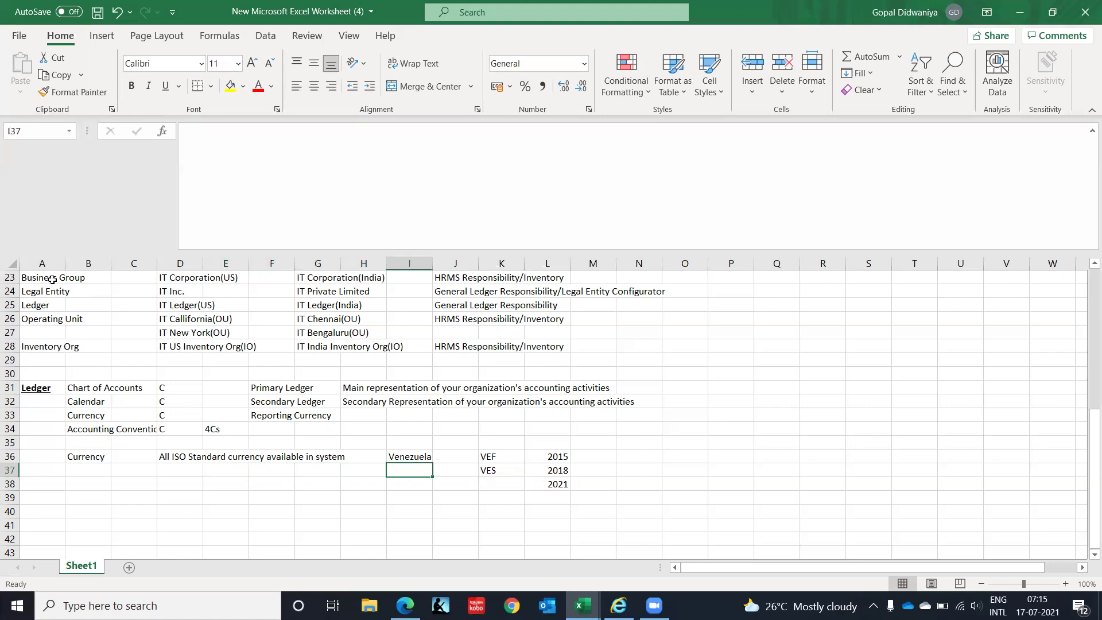
key("Left")
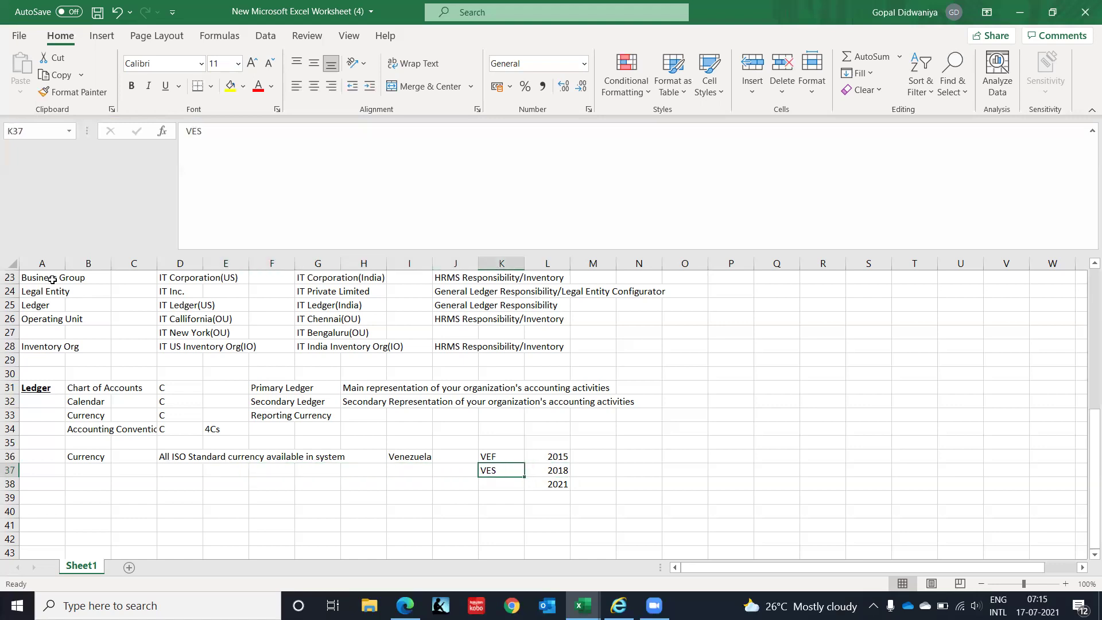
key("Left")
key("Left")
key("Left")
key("Left")
key("Left")
key("Left")
key("Left")
key("Left")
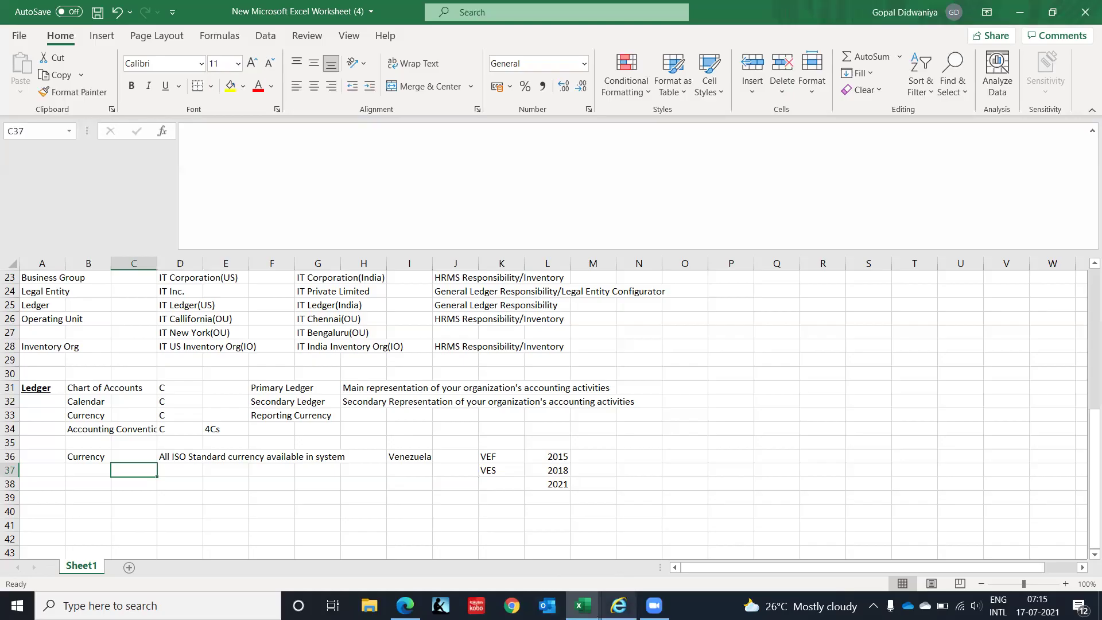
- Switch to Oracle E-Business Suite and launch the currency Define form from the GL Super User, IT India responsibility's setup
left_click(619, 606)
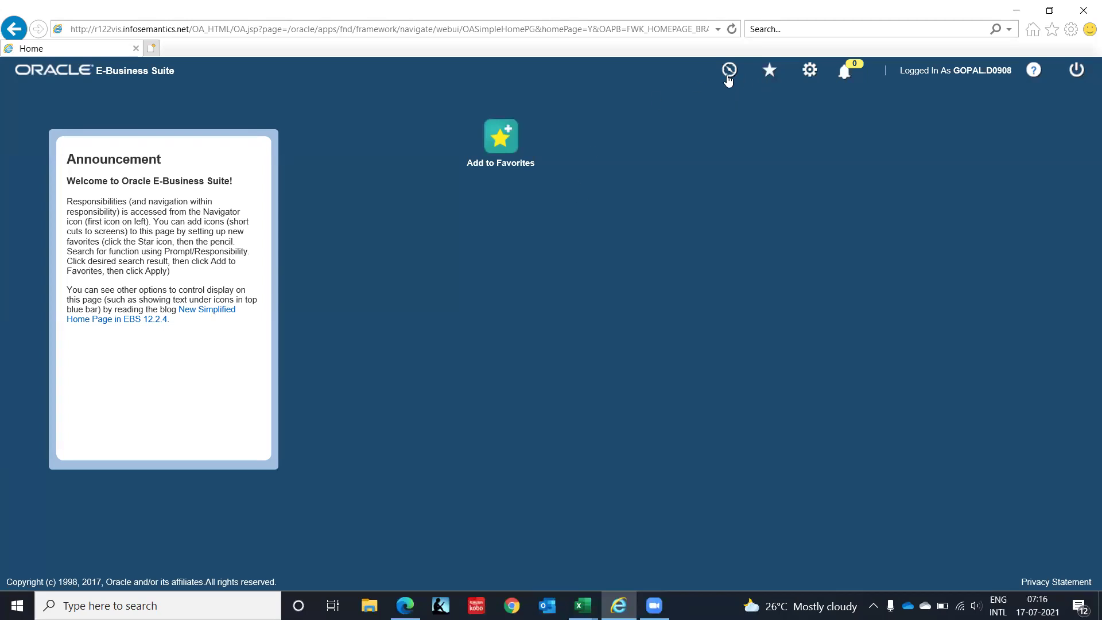
left_click(729, 70)
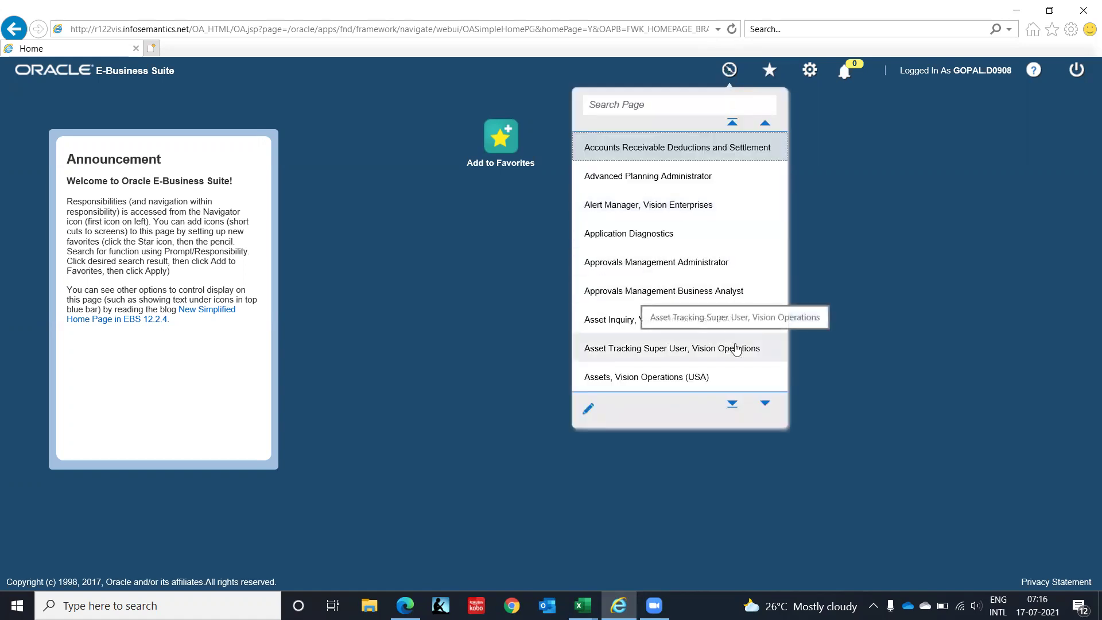
left_click(766, 403)
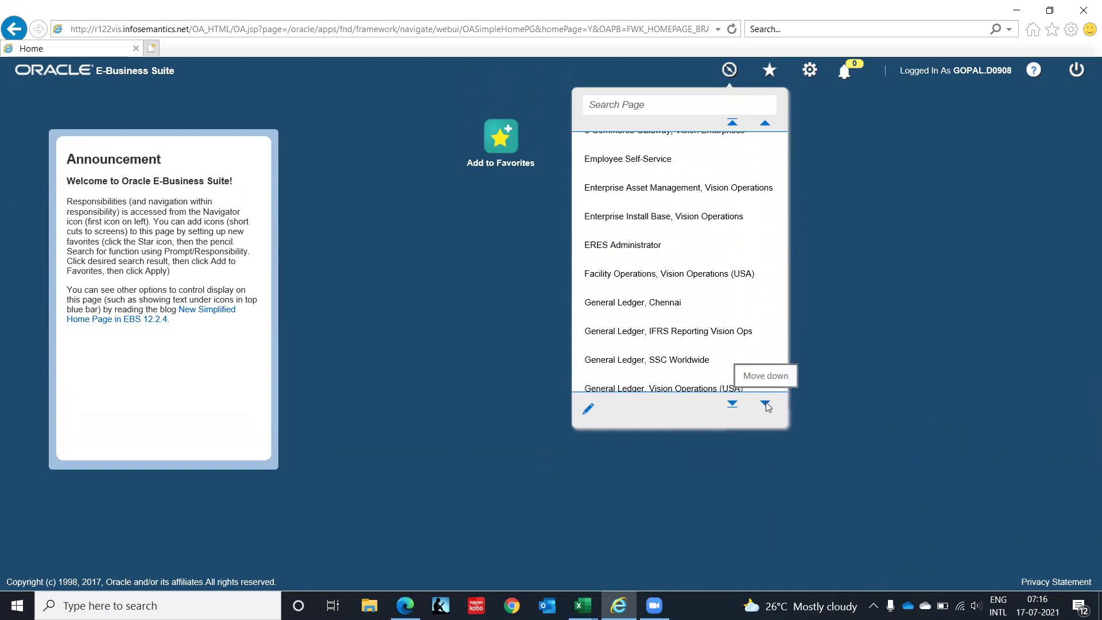
left_click_drag(631, 316, 626, 319)
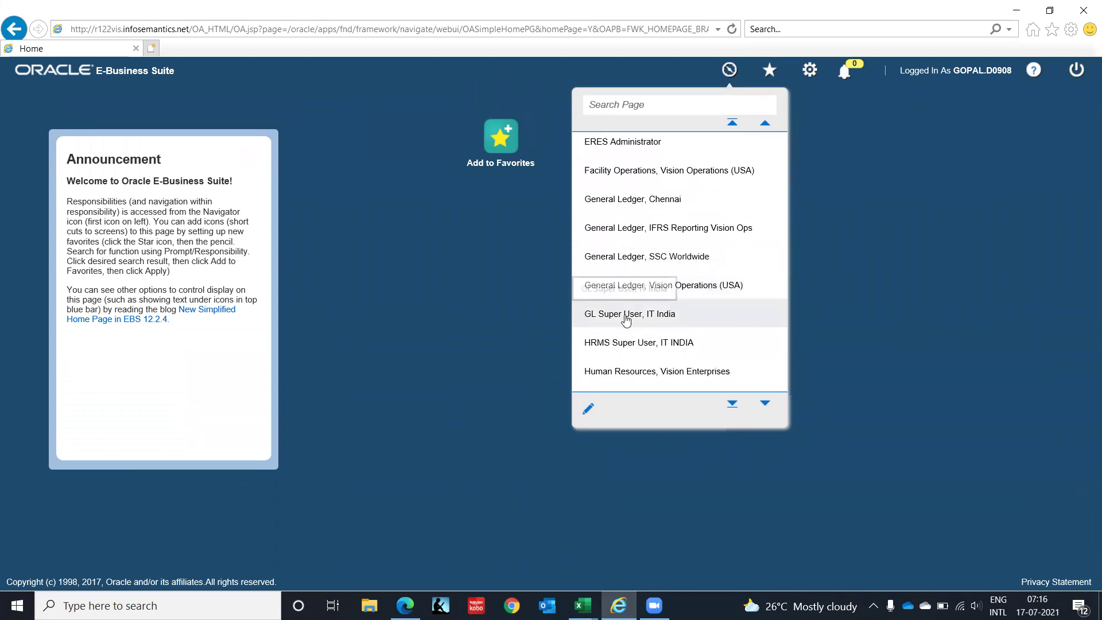
left_click(626, 319)
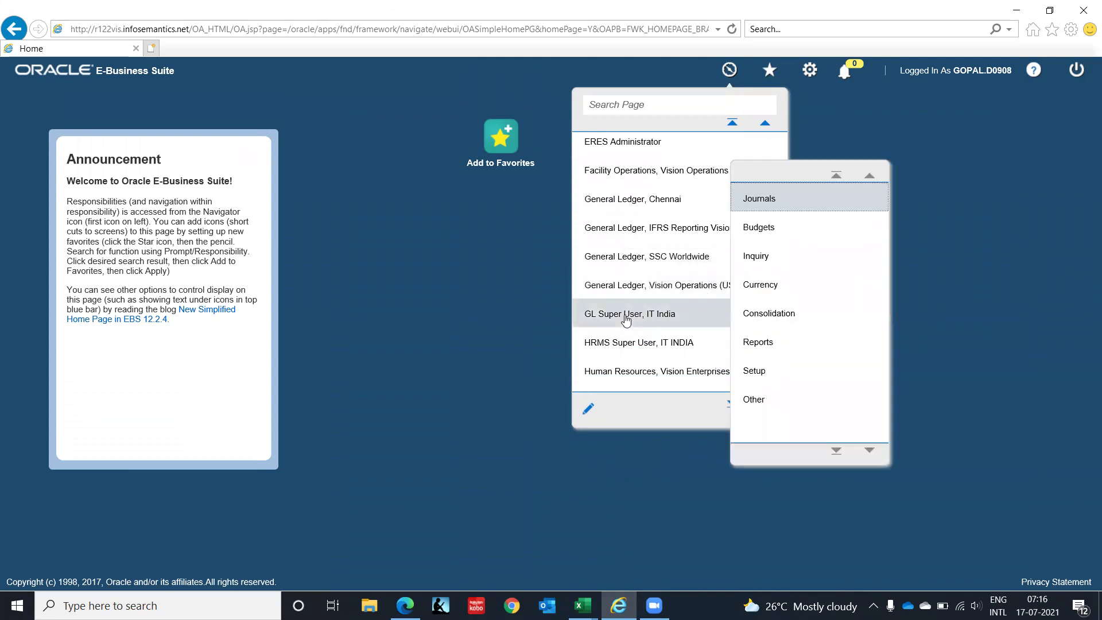
left_click(766, 376)
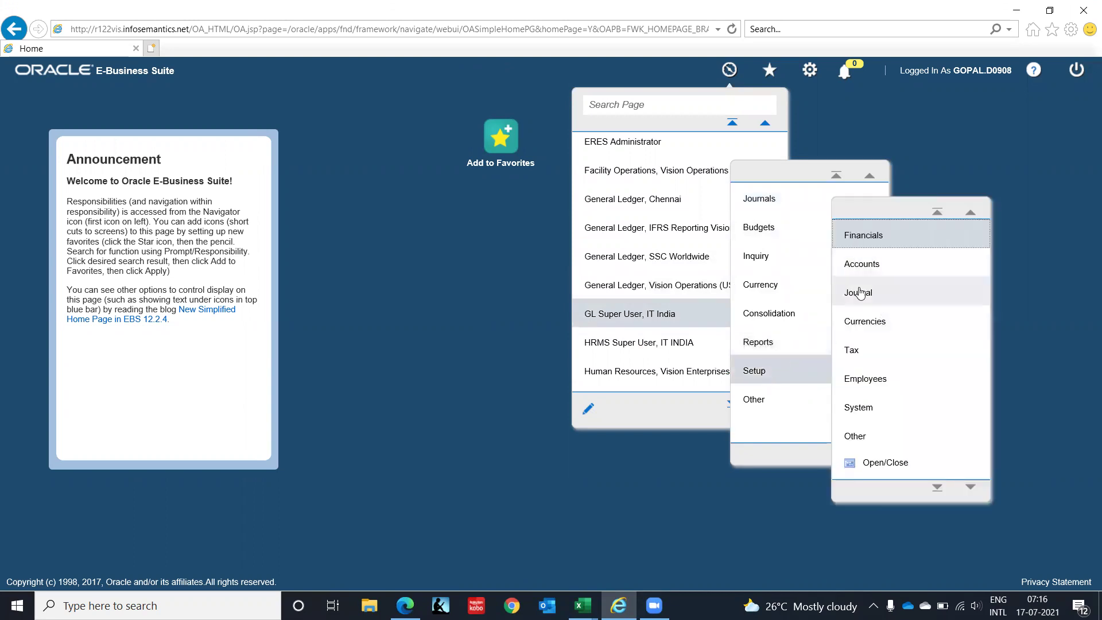
left_click(866, 325)
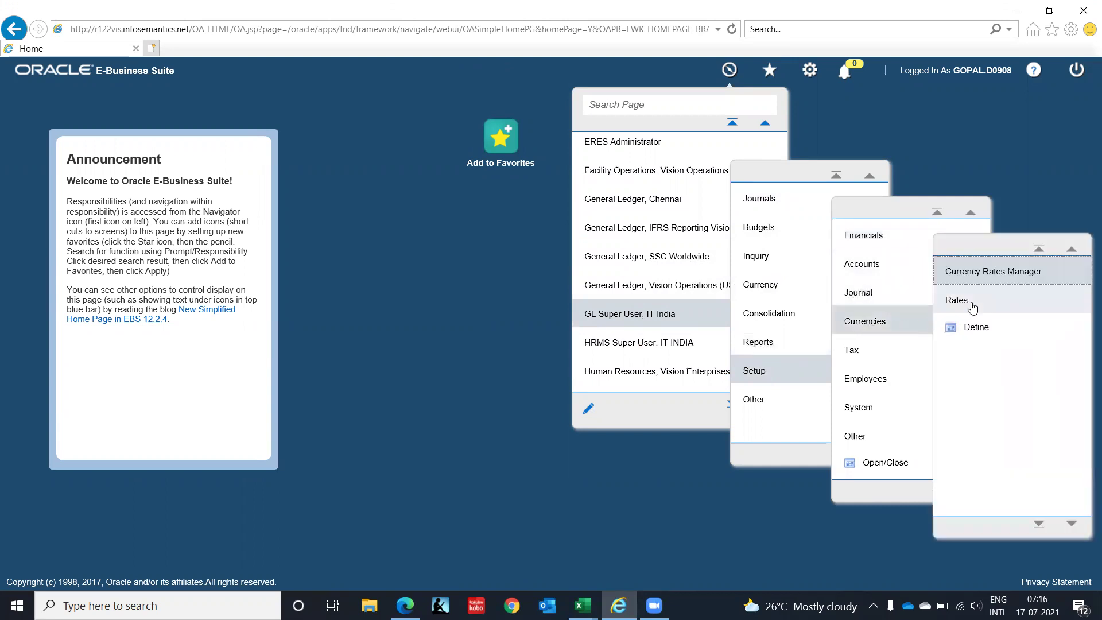
left_click(974, 333)
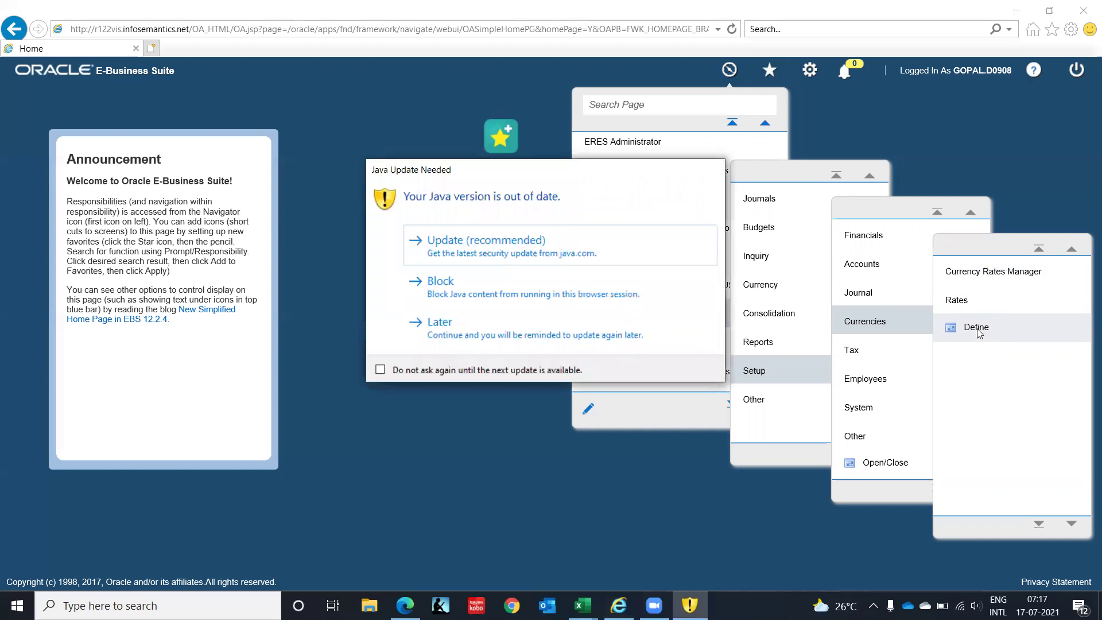
- Postpone the Java update, accept the security risk and run the Oracle E-Business Suite application
left_click(534, 336)
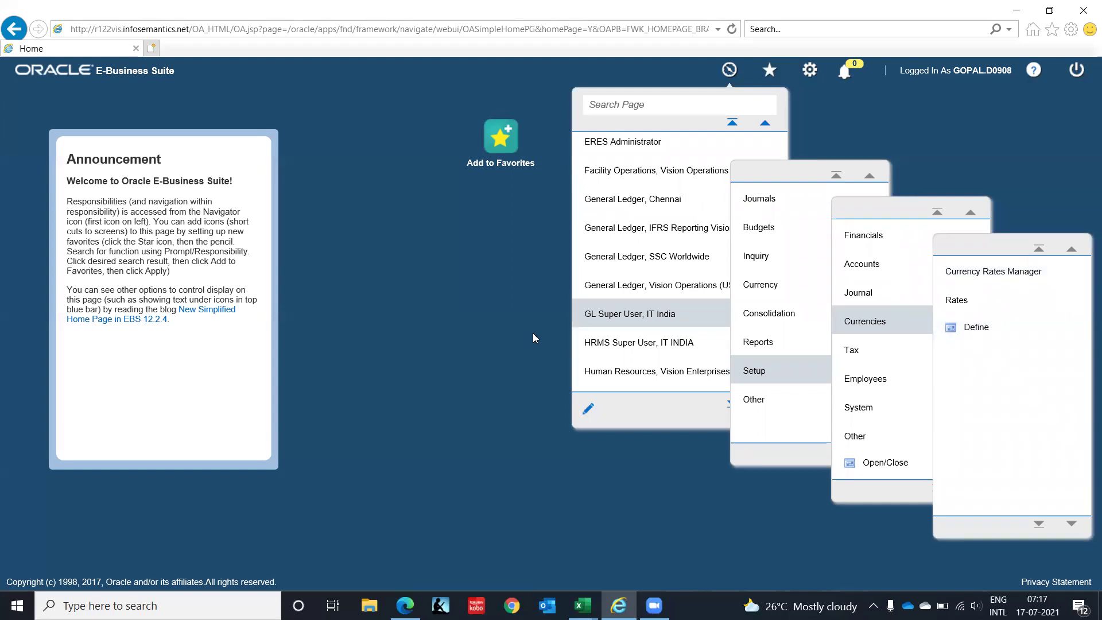
left_click(467, 368)
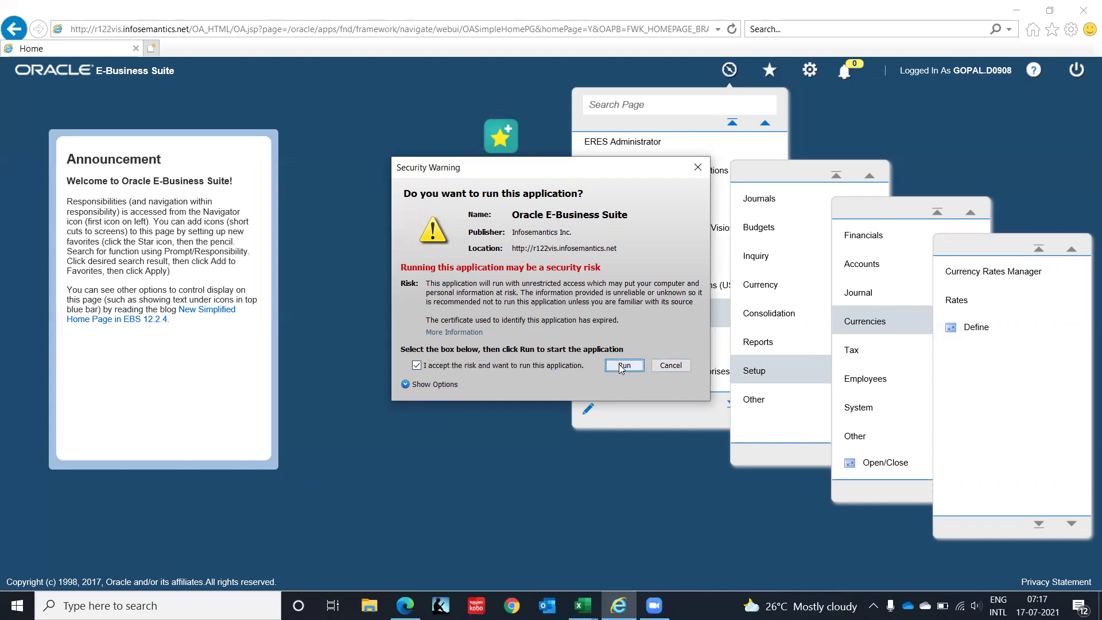
left_click(624, 367)
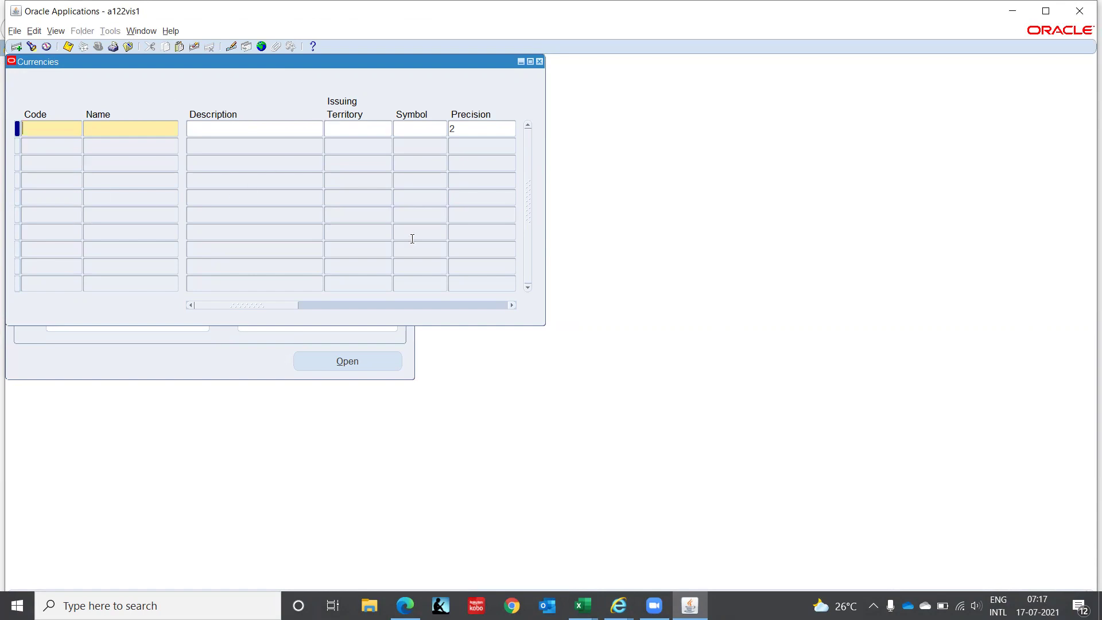
left_click(584, 606)
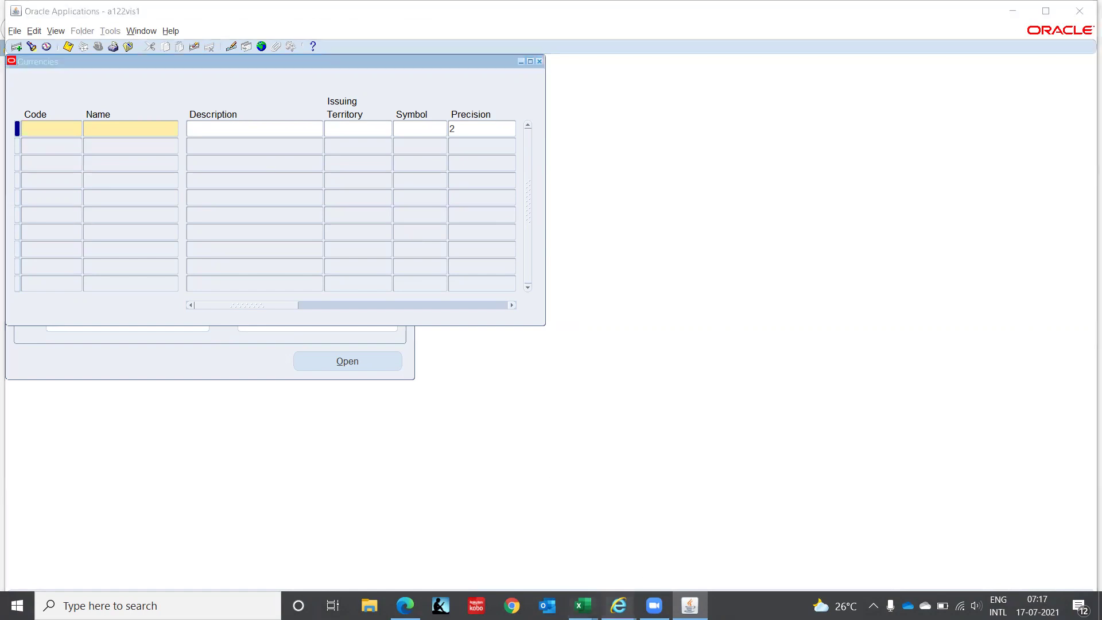
left_click(553, 553)
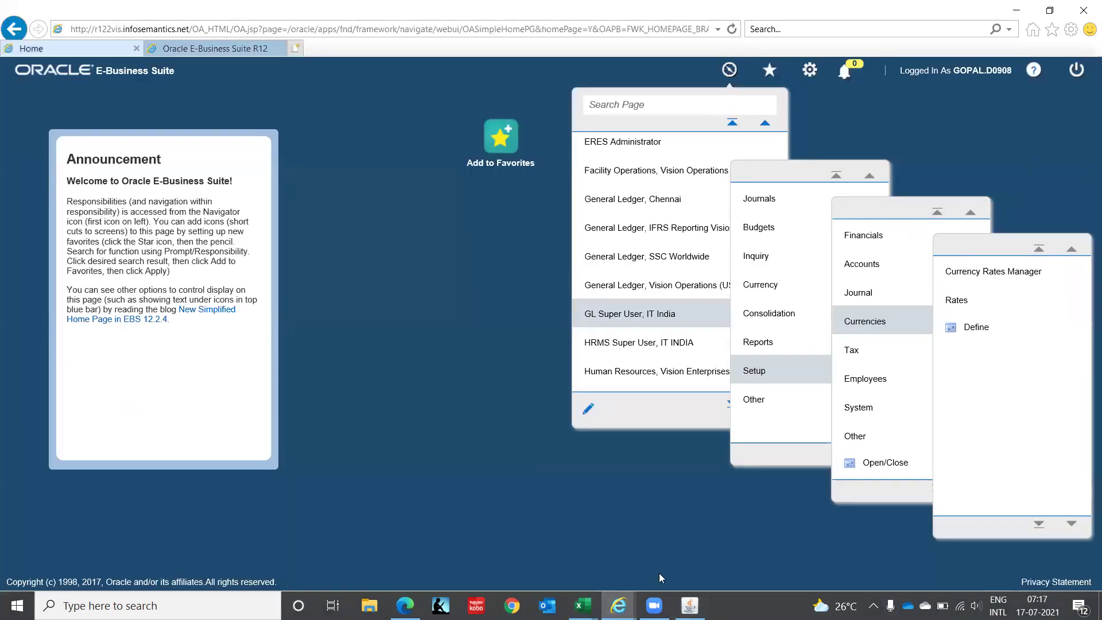
left_click(690, 605)
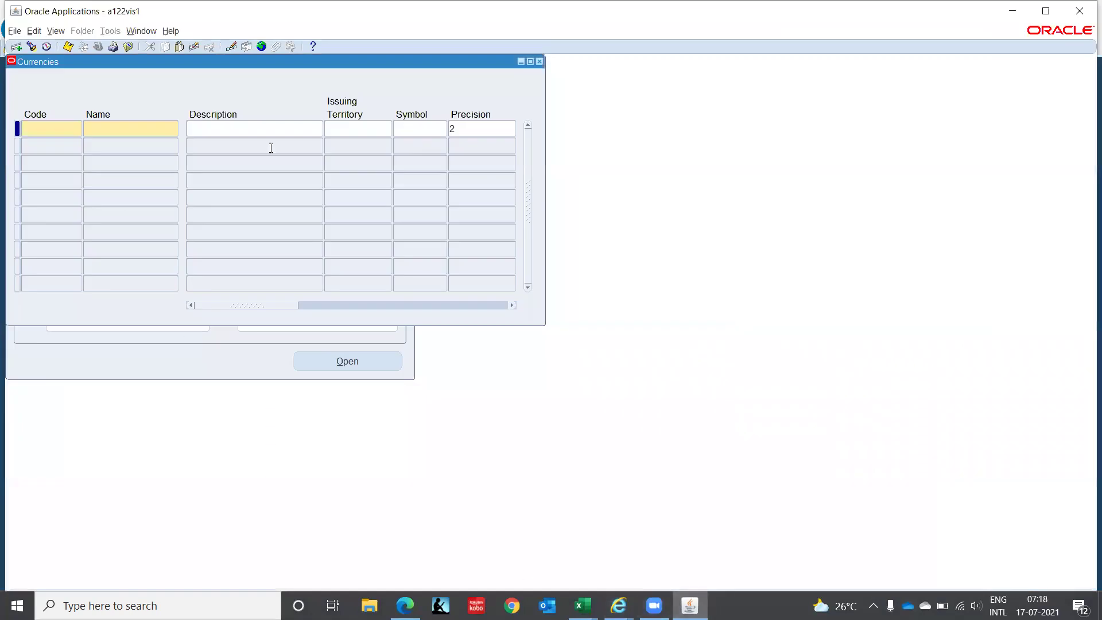
- Query all currencies in the Currencies form and review the AA_INR, AA_POUNDS, AA_USD and AA_YEN records
left_click(63, 125)
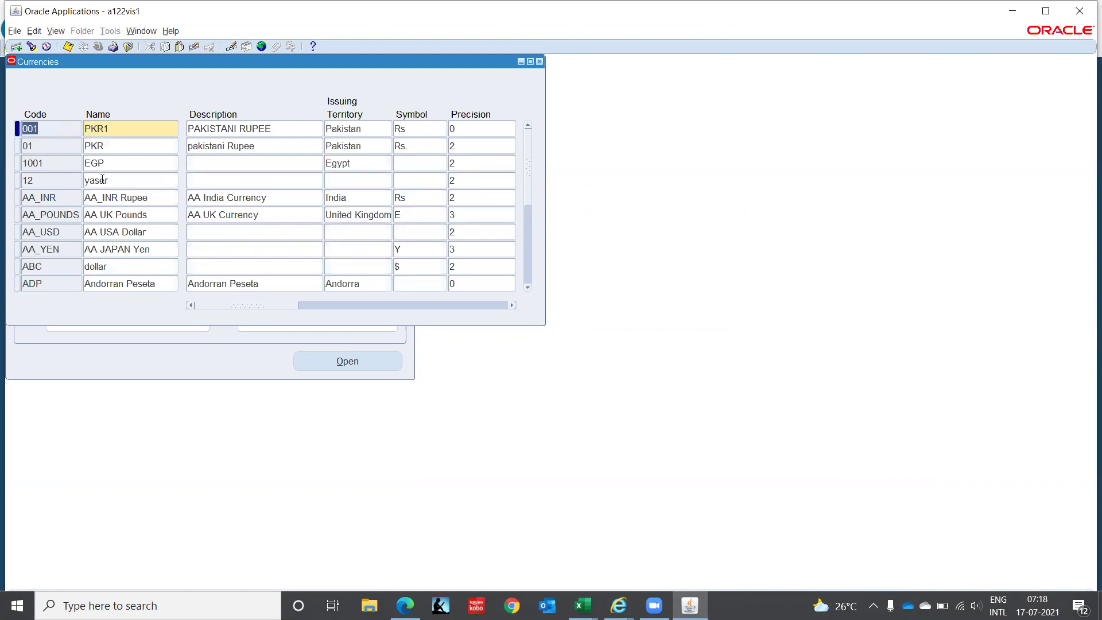
left_click(135, 198)
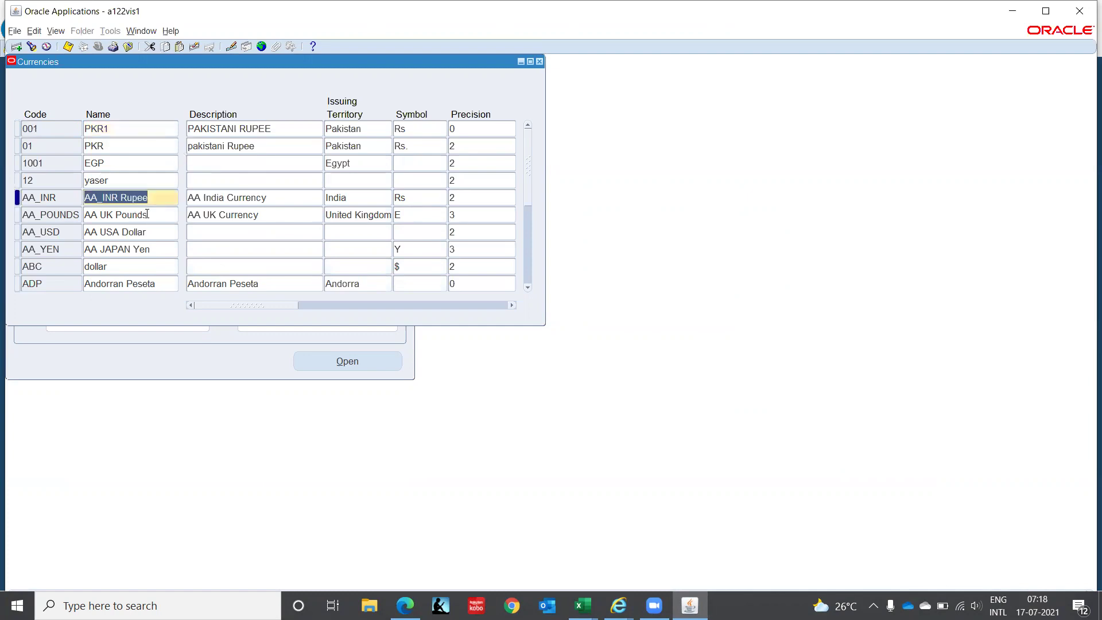
left_click(151, 215)
left_click(153, 231)
left_click(157, 250)
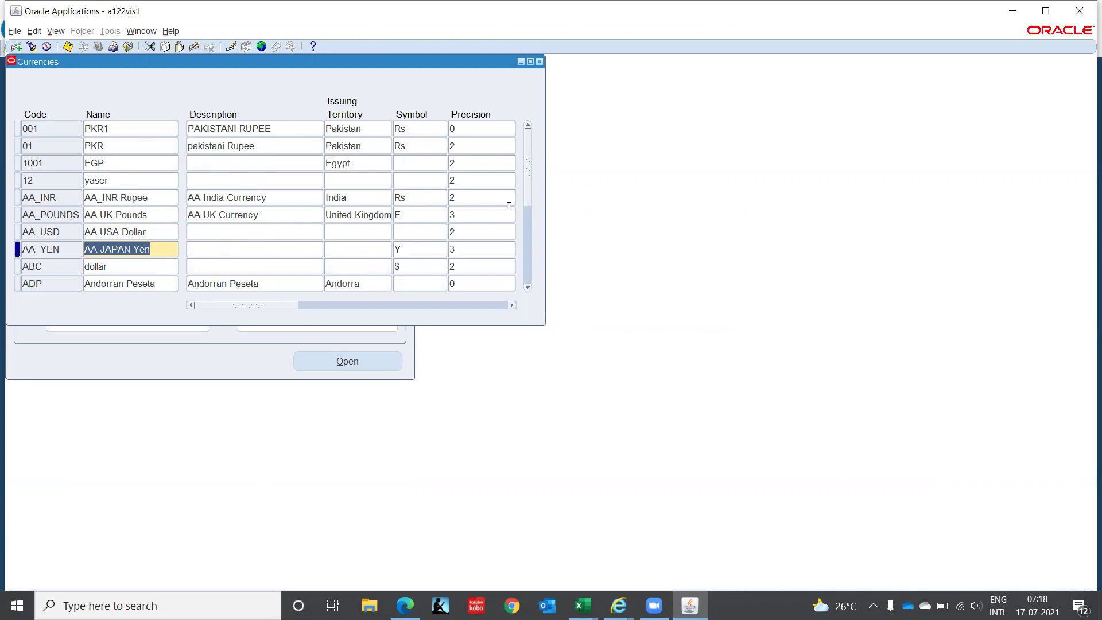
- Look through the list of defined currencies, checking their codes, names, issuing territories and precision
left_click_drag(531, 173, 529, 248)
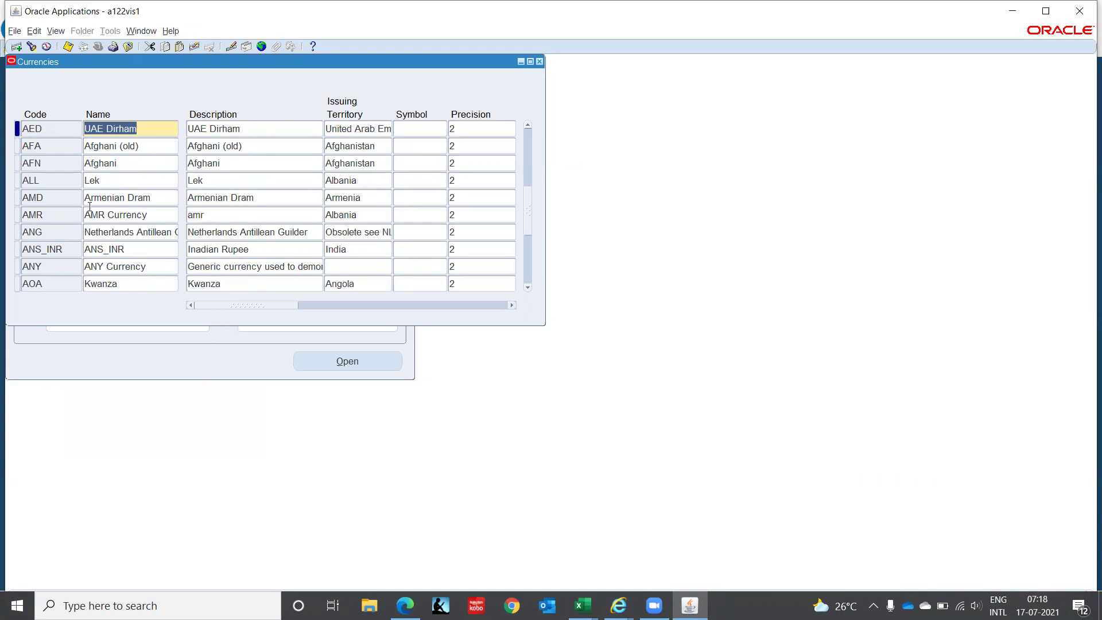
left_click_drag(529, 214, 545, 261)
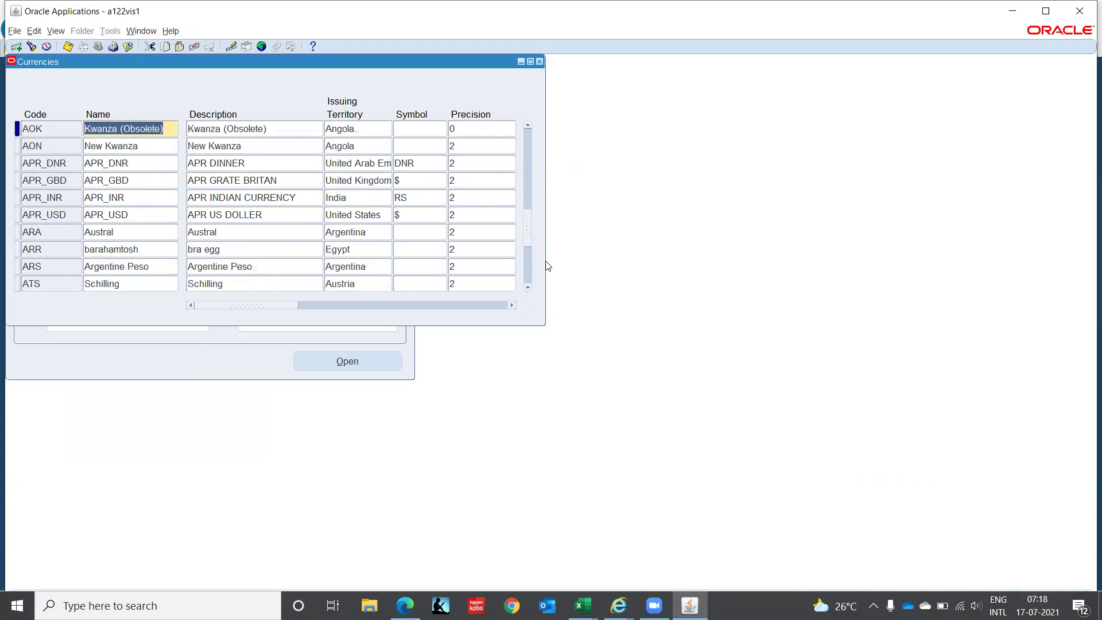
left_click(527, 287)
left_click(527, 287)
left_click(528, 288)
left_click(528, 287)
left_click(528, 287)
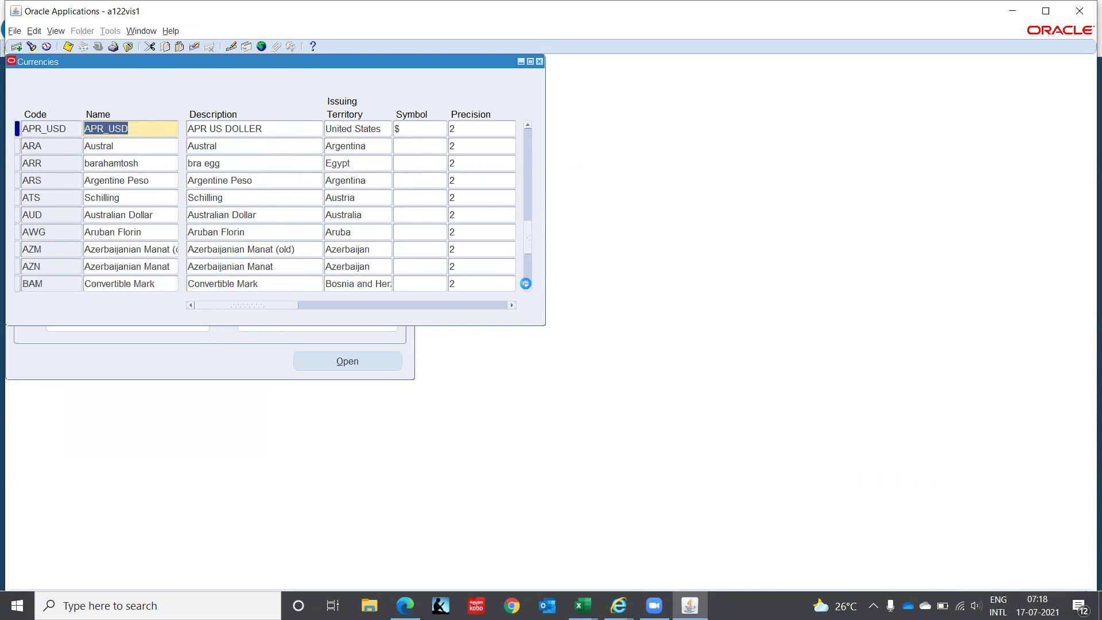
left_click(526, 283)
left_click(526, 283)
left_click(526, 284)
left_click(526, 284)
left_click(526, 283)
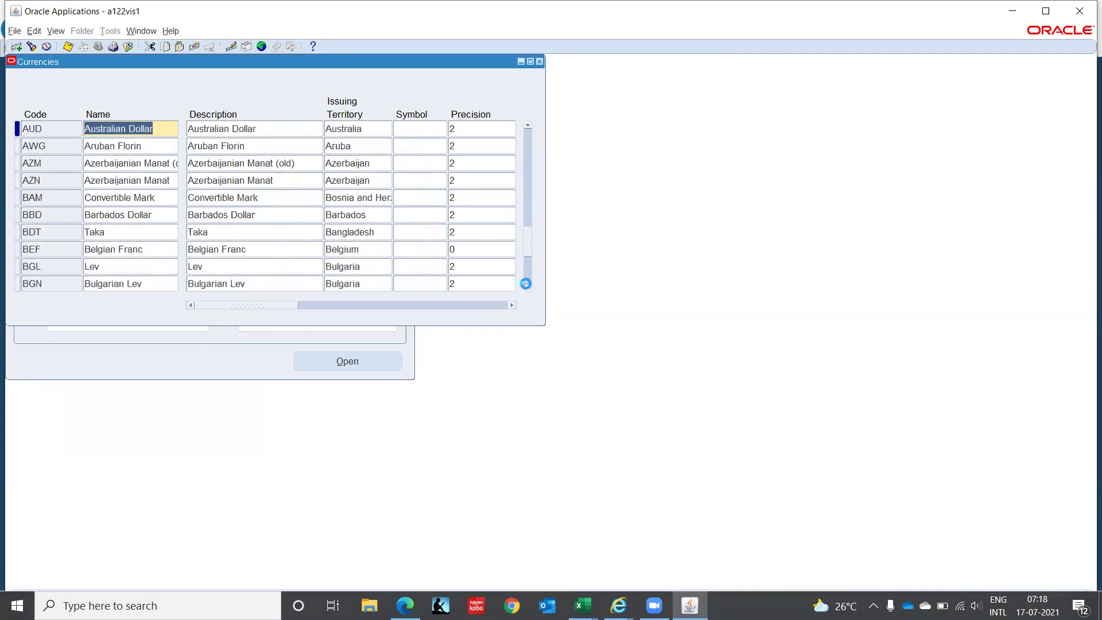
left_click(526, 284)
left_click(526, 284)
left_click(526, 284)
left_click(526, 284)
left_click(526, 284)
left_click(526, 284)
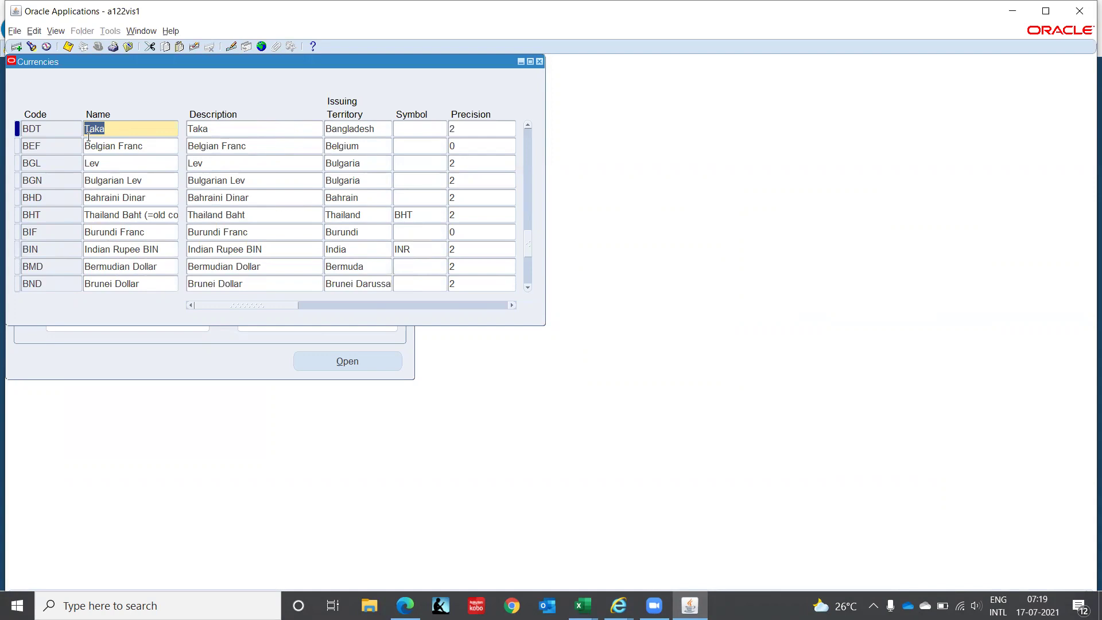
- Query the currency with code INR, review its symbol and close the Currencies form
key("F11")
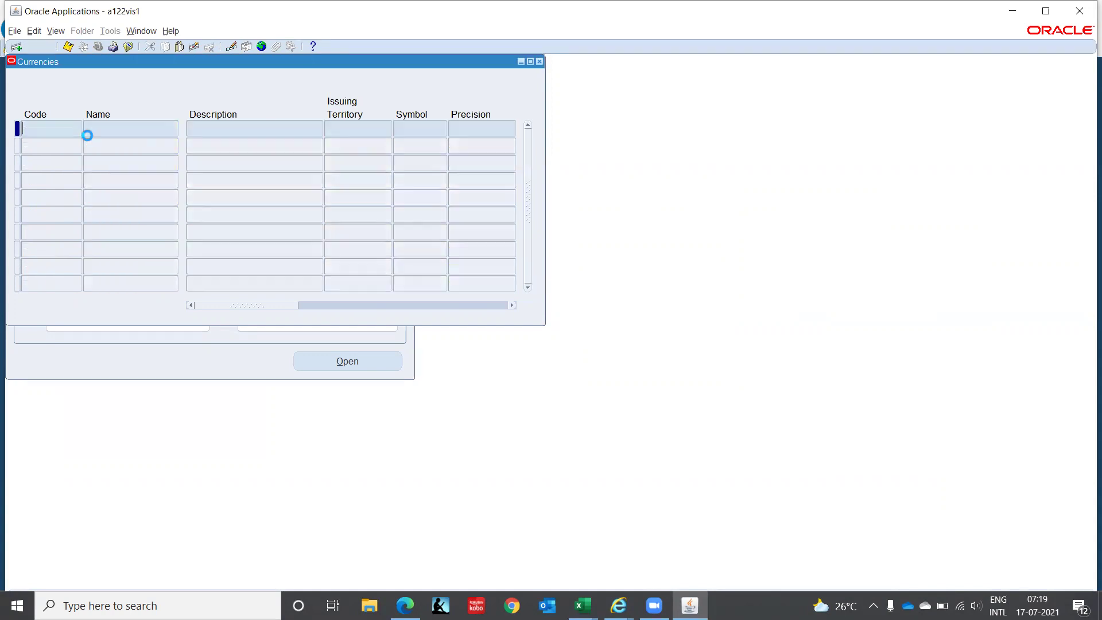
type("INR")
key("ctrl+F11")
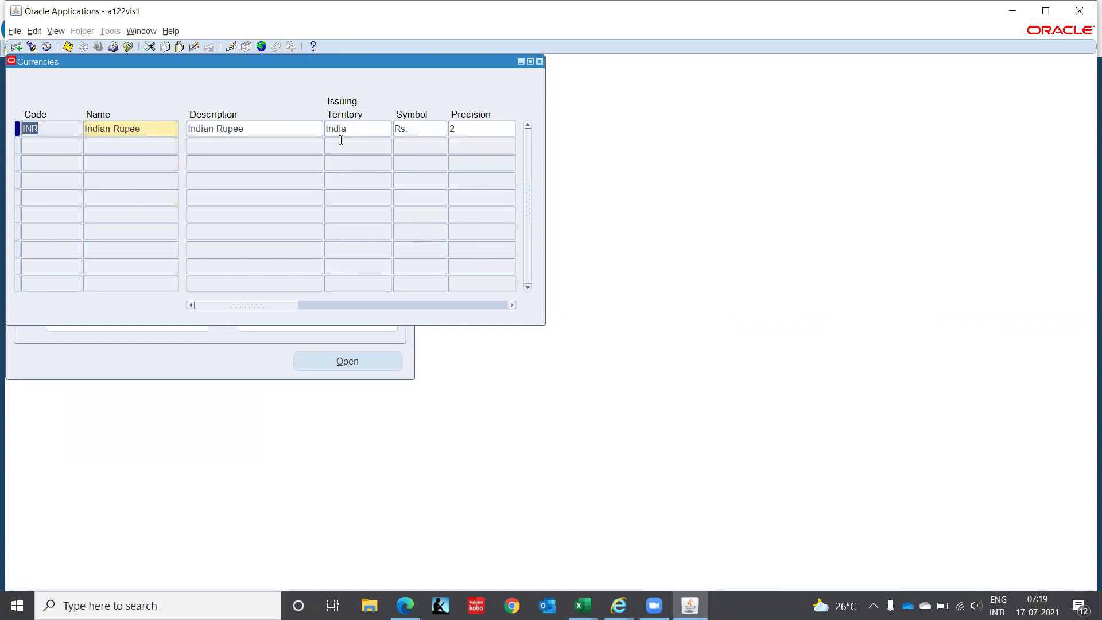
left_click(414, 127)
double_click(422, 126)
left_click(540, 62)
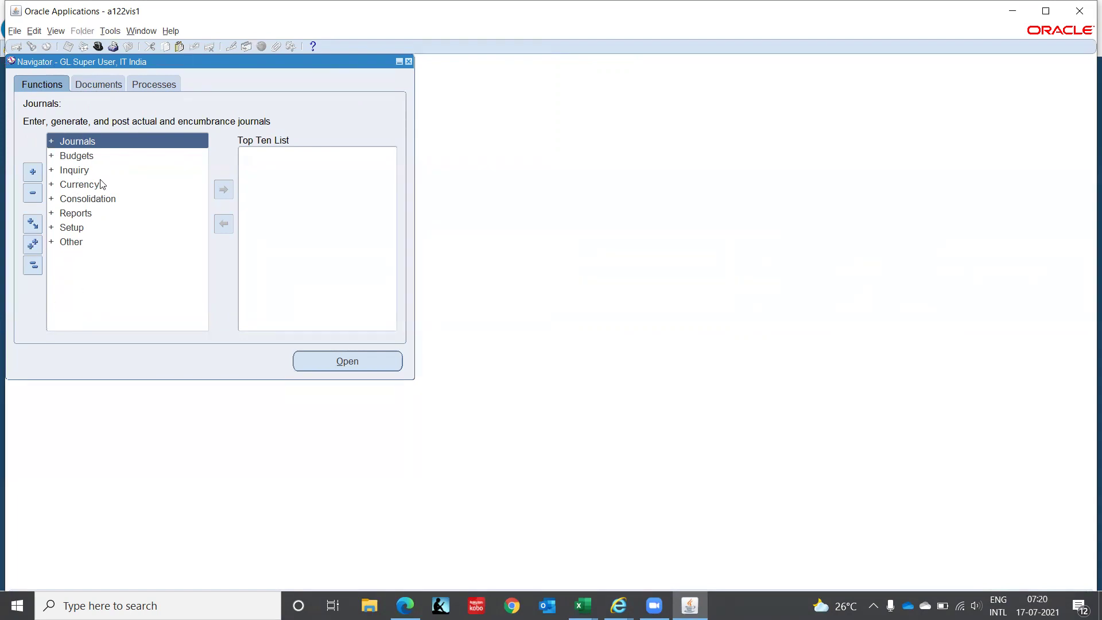
- Expand Setup and its Currencies group in the GL Super User, IT India function list
left_click(72, 228)
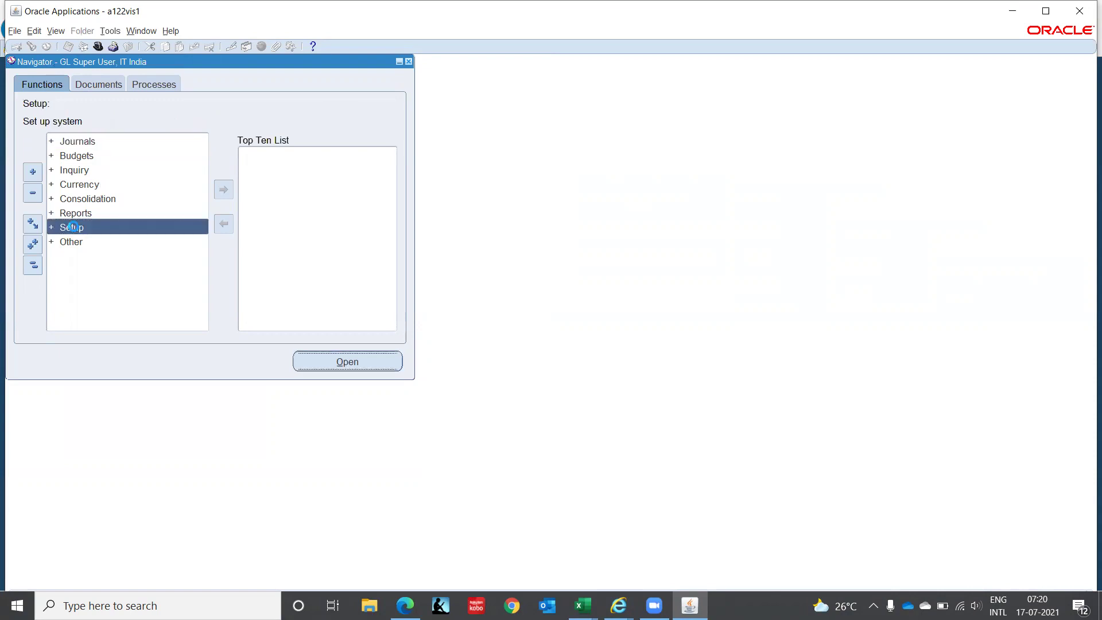
double_click(73, 227)
key("Down")
key("Down")
key("Down")
key("Down")
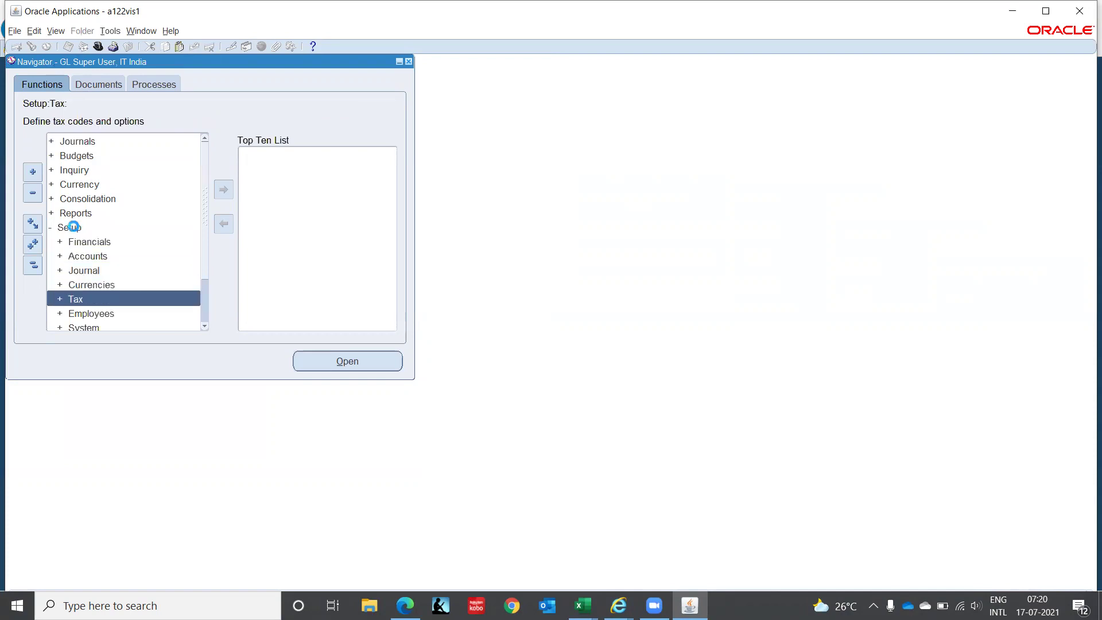
key("Up")
key("Return")
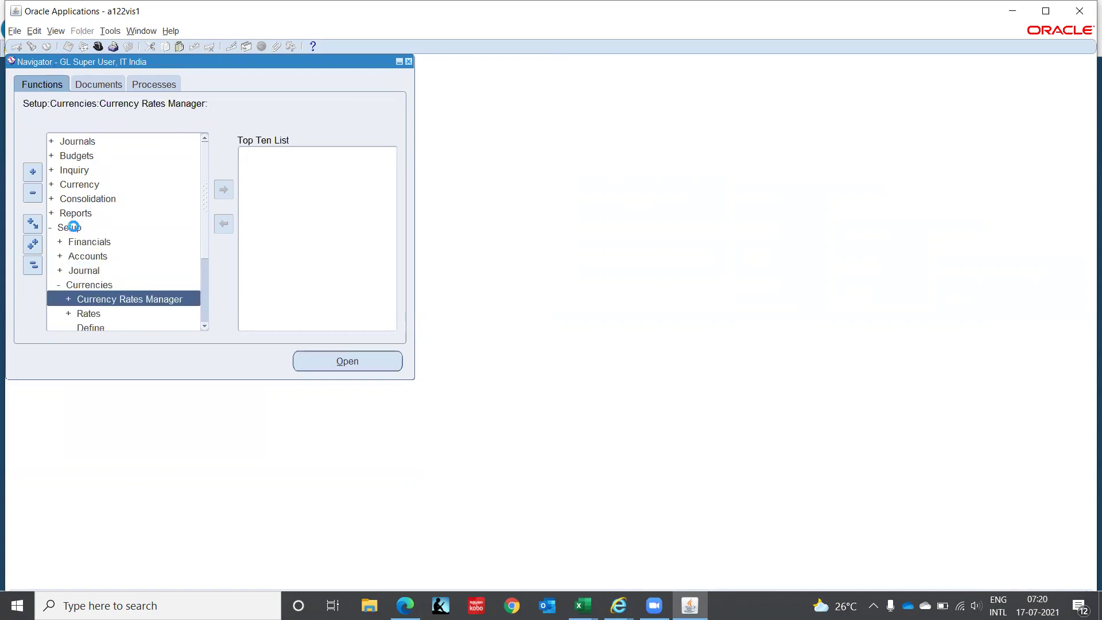
- Expand the Rates group under Setup's Currencies functions
key("Down")
key("Down")
key("Down")
key("Down")
key("Up")
key("Up")
key("Up")
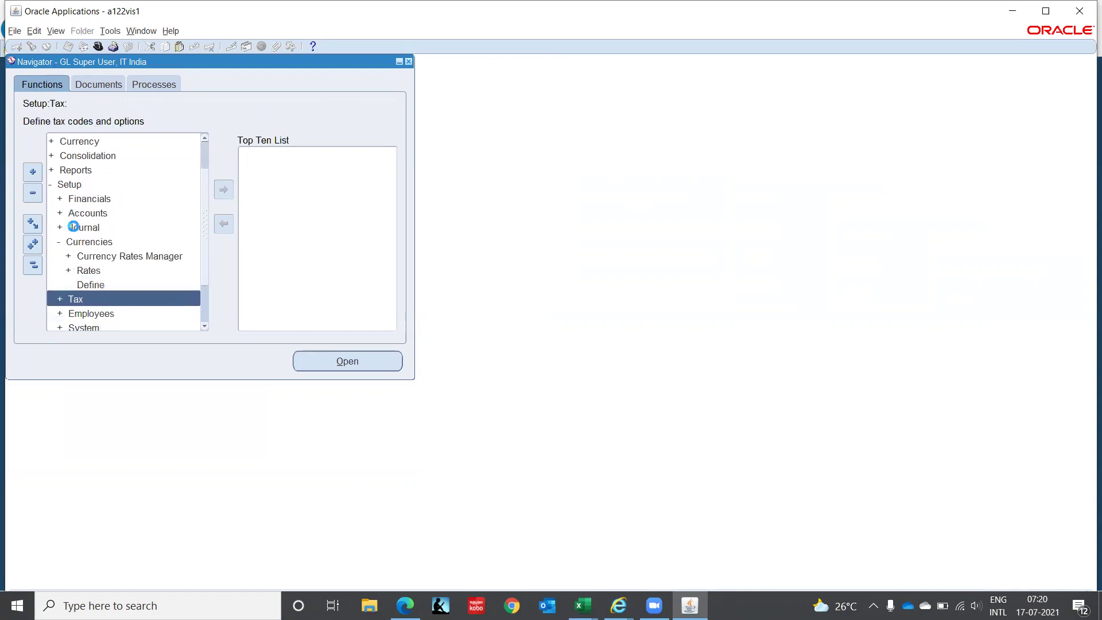
key("Down")
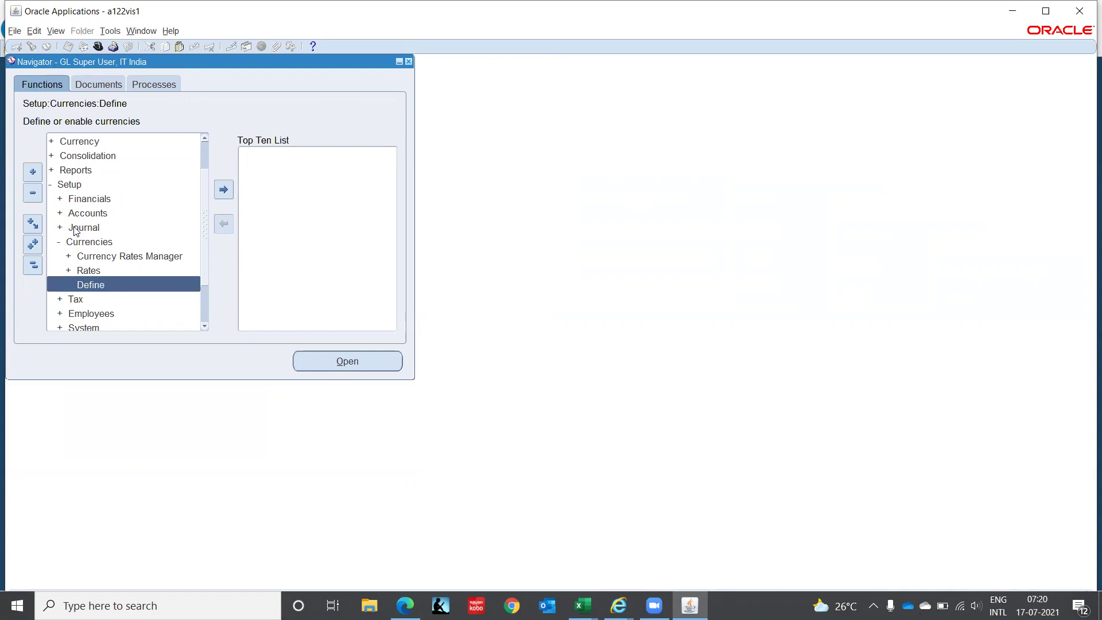
key("Up")
key("Up")
key("Down")
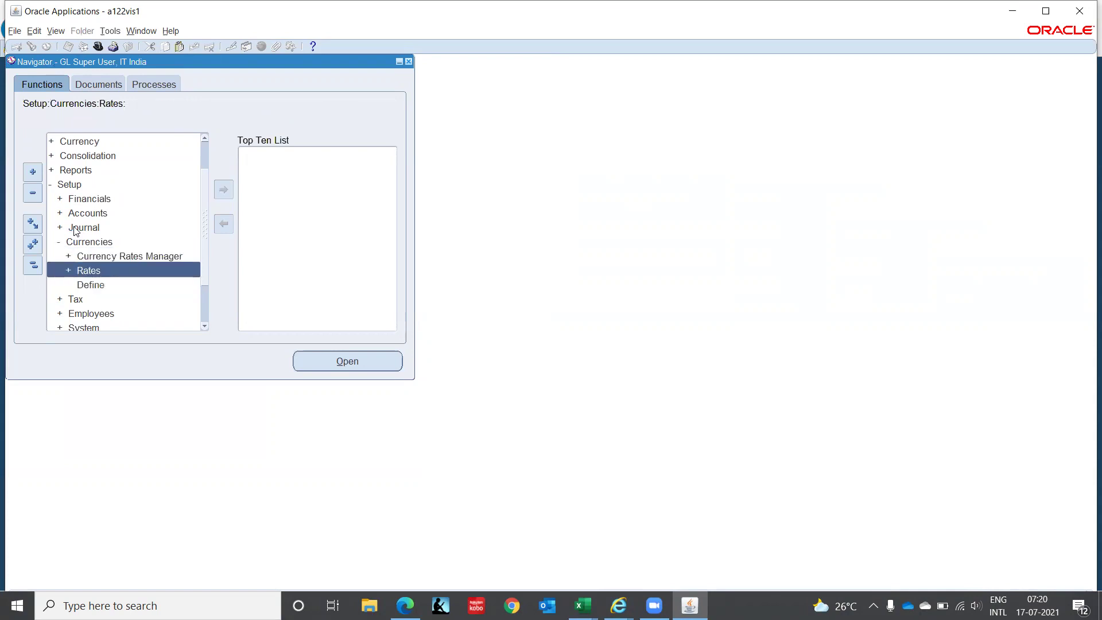
key("Return")
- Launch the conversion rate Types form from the Rates functions
key("Down")
key("Down")
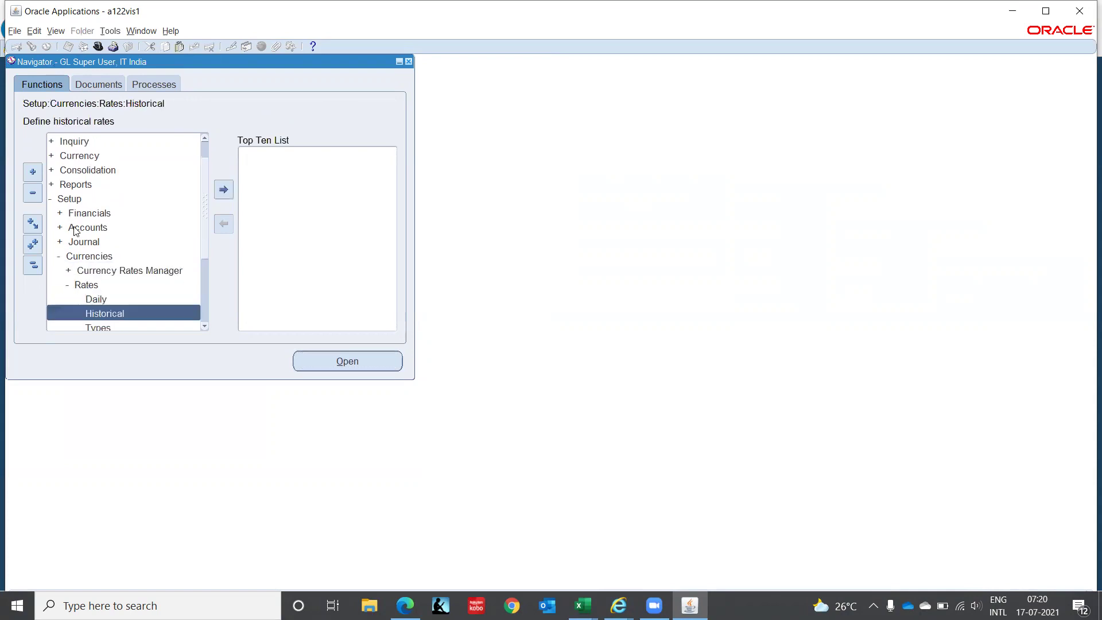
key("Down")
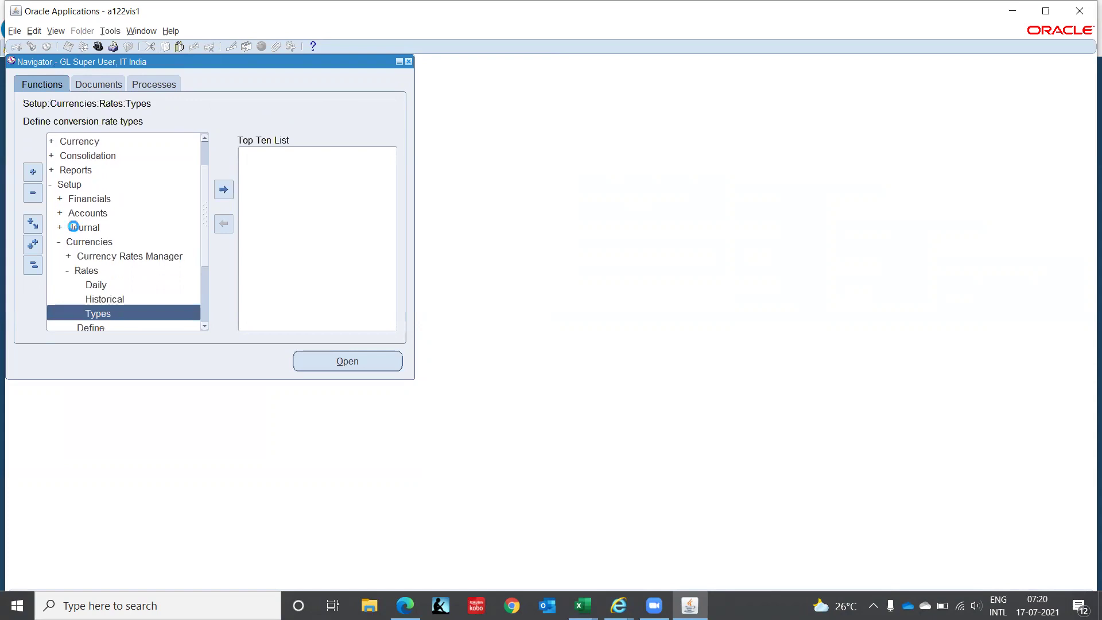
key("Down")
key("Up")
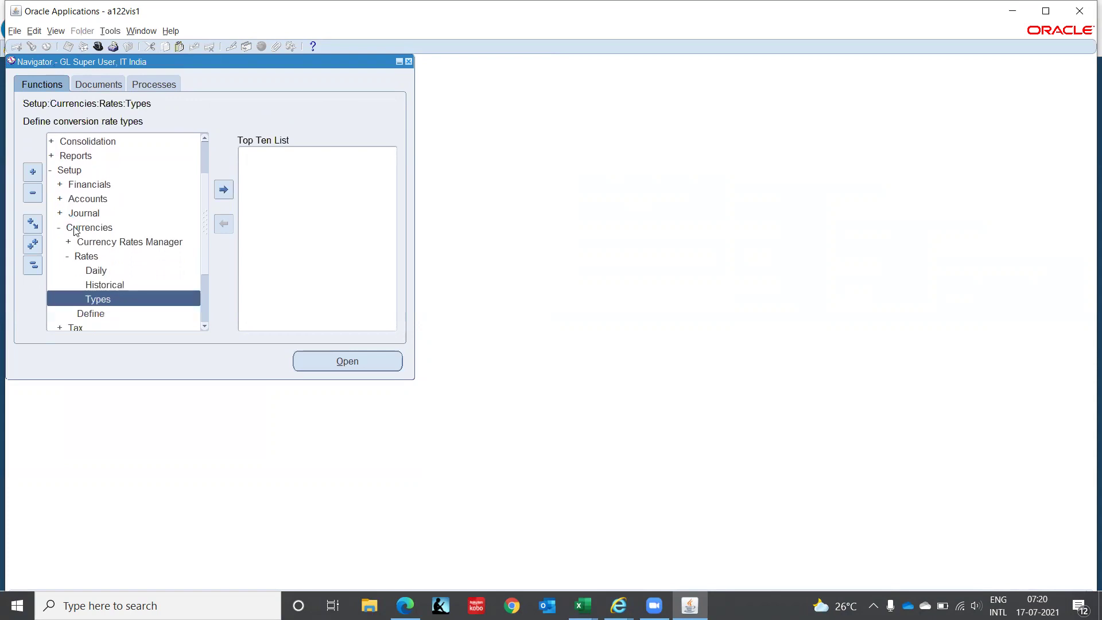
key("Return")
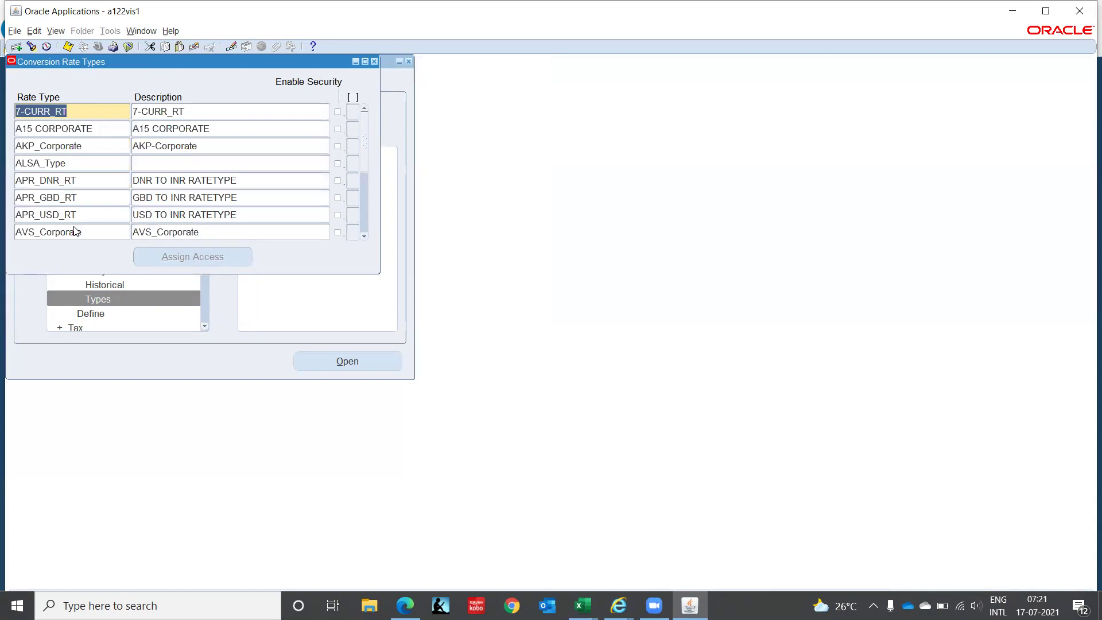
- Look through the defined conversion rate types and their descriptions, and close the Conversion Rate Types form
key("Page_Down")
key("Page_Down")
key("Page_Down")
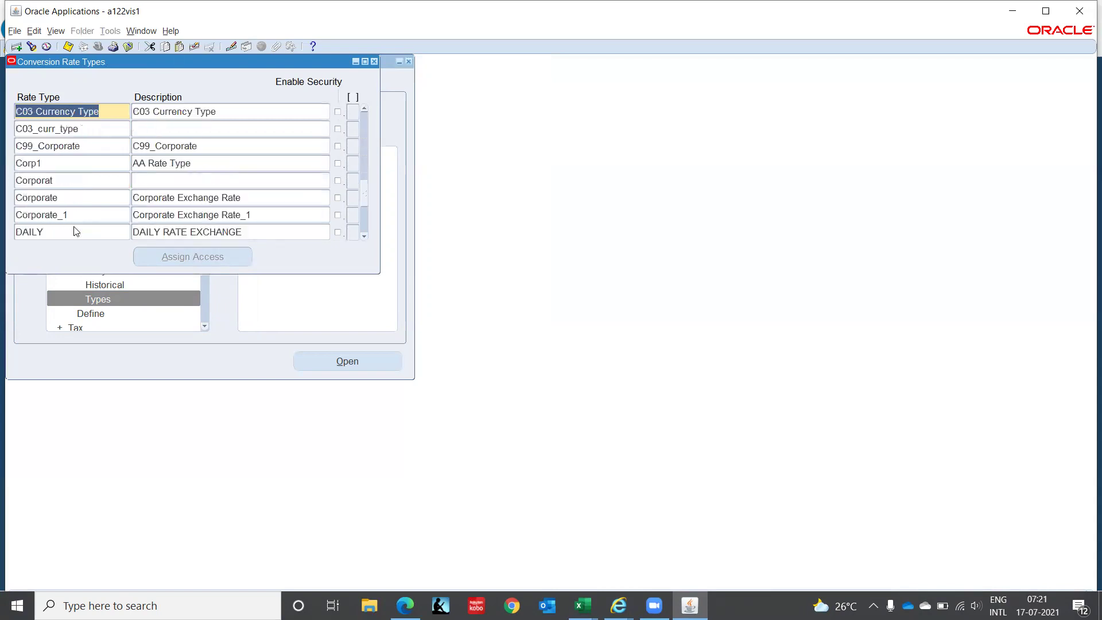
key("Page_Down")
key("Page_Down")
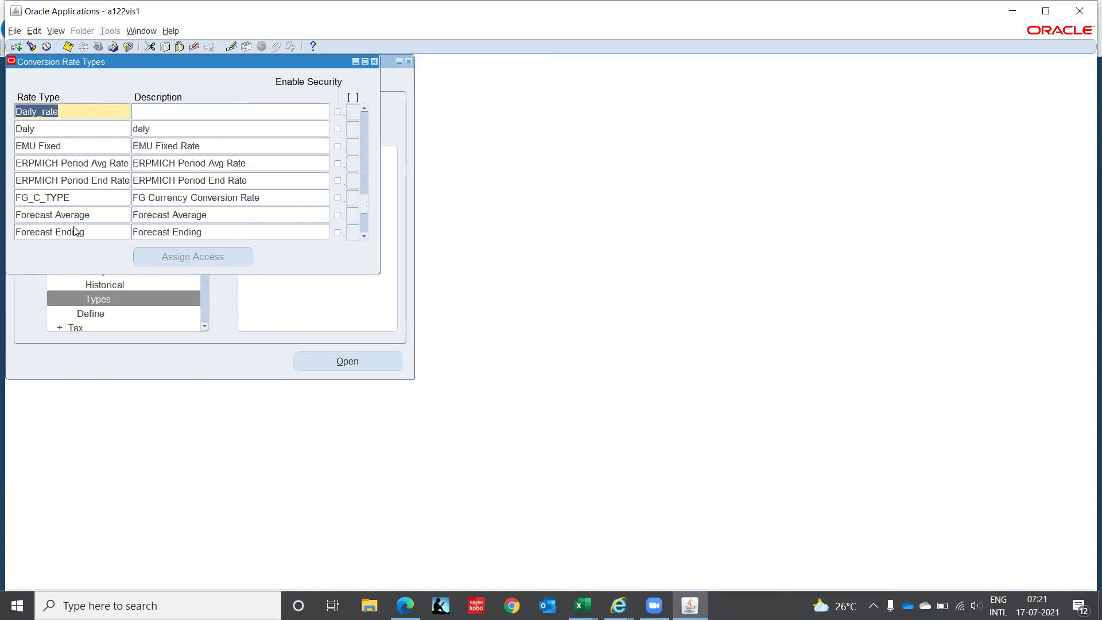
key("Page_Down")
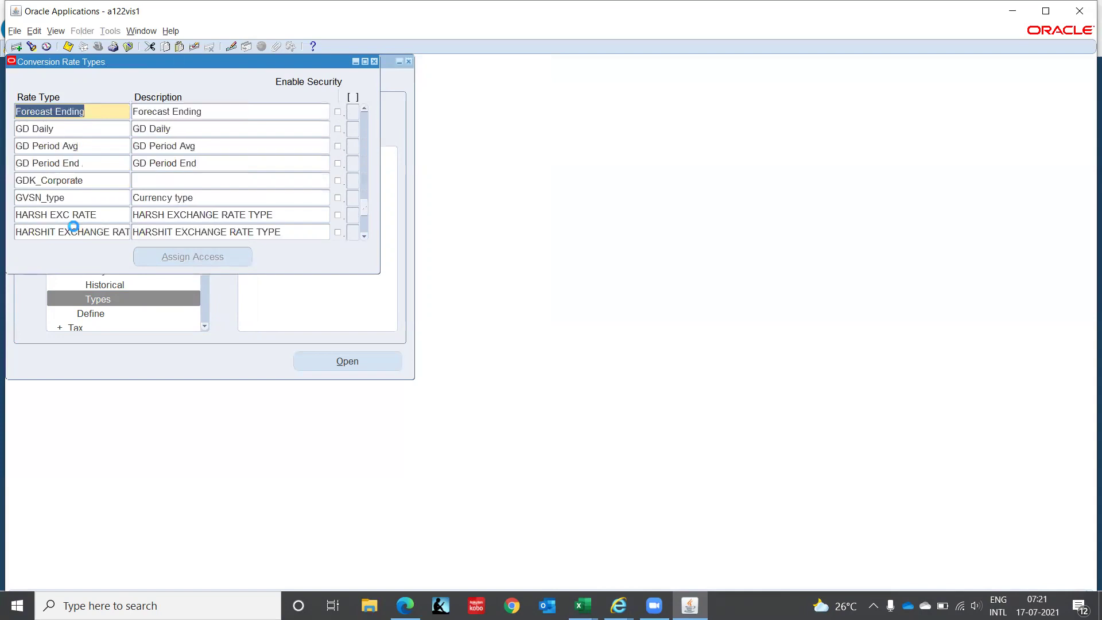
key("Page_Down")
key("Page_Down")
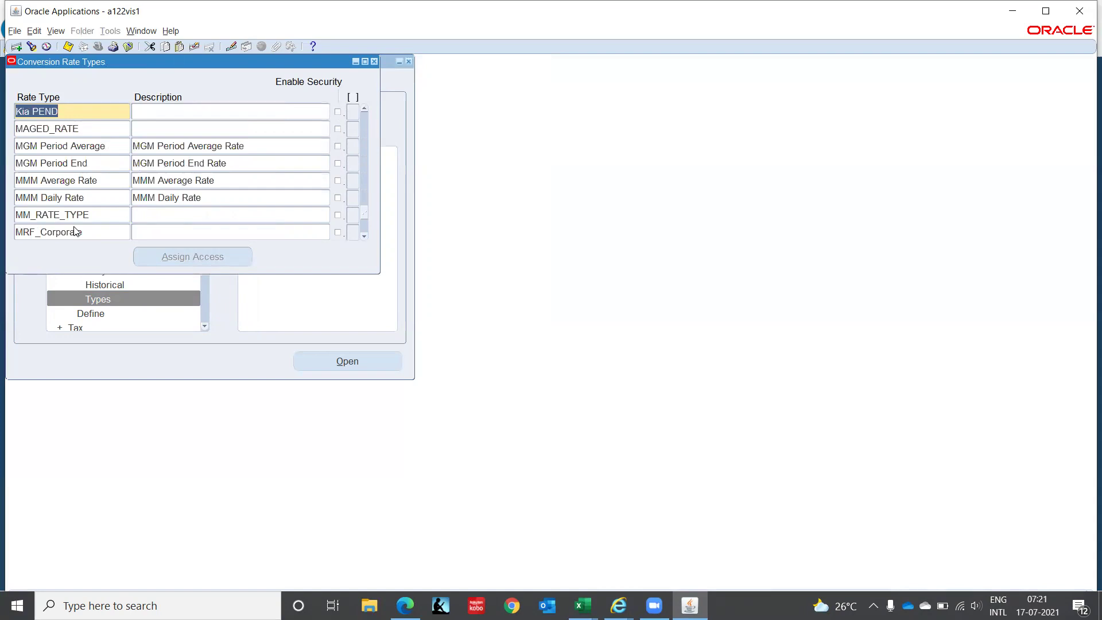
key("Page_Down")
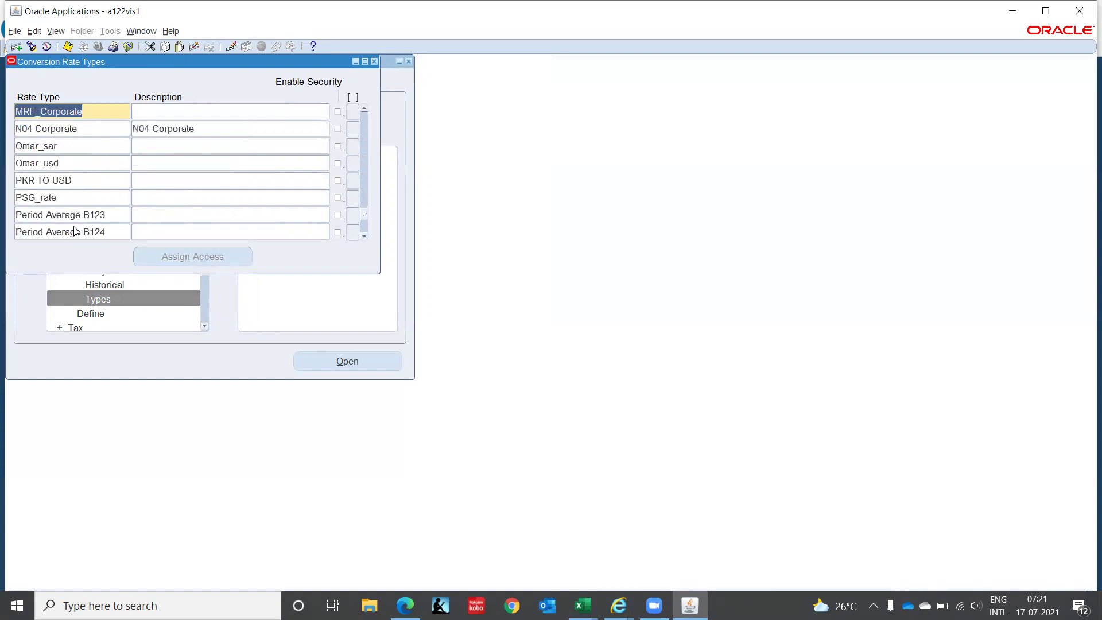
key("Page_Down")
key("Page_Down")
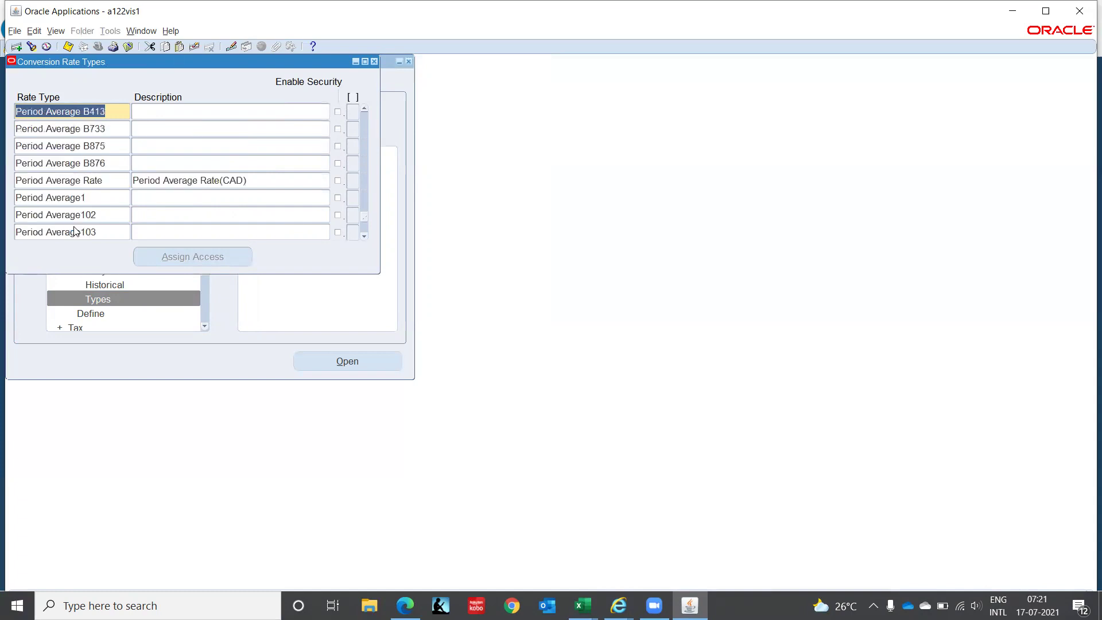
key("Page_Down")
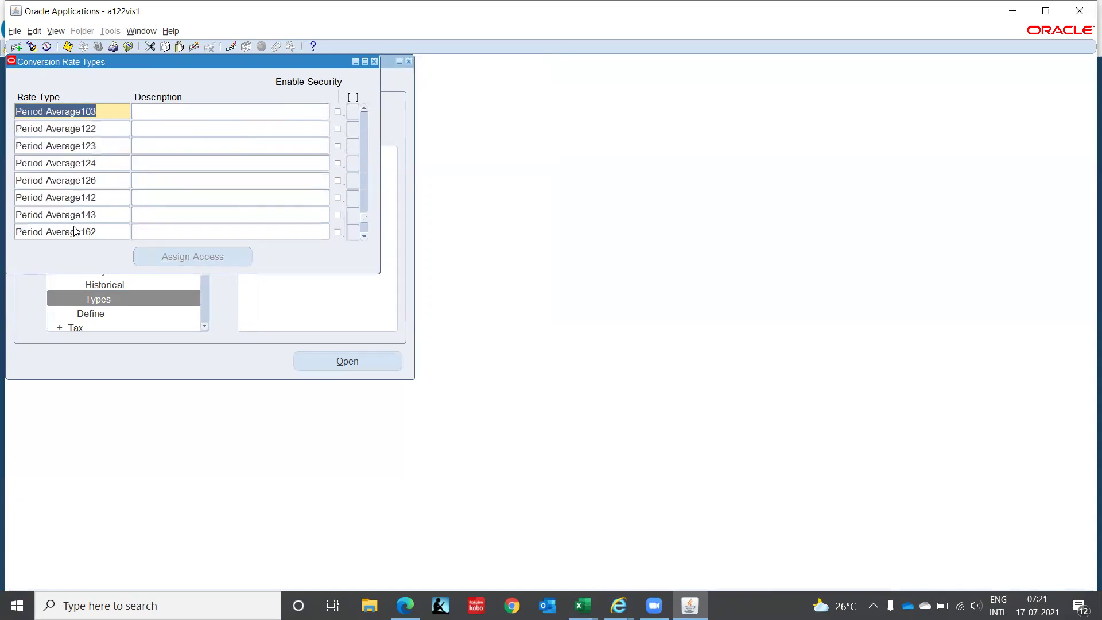
key("Page_Down")
key("Page_Down")
key("Page_Down")
key("Page_Down")
key("Page_Down")
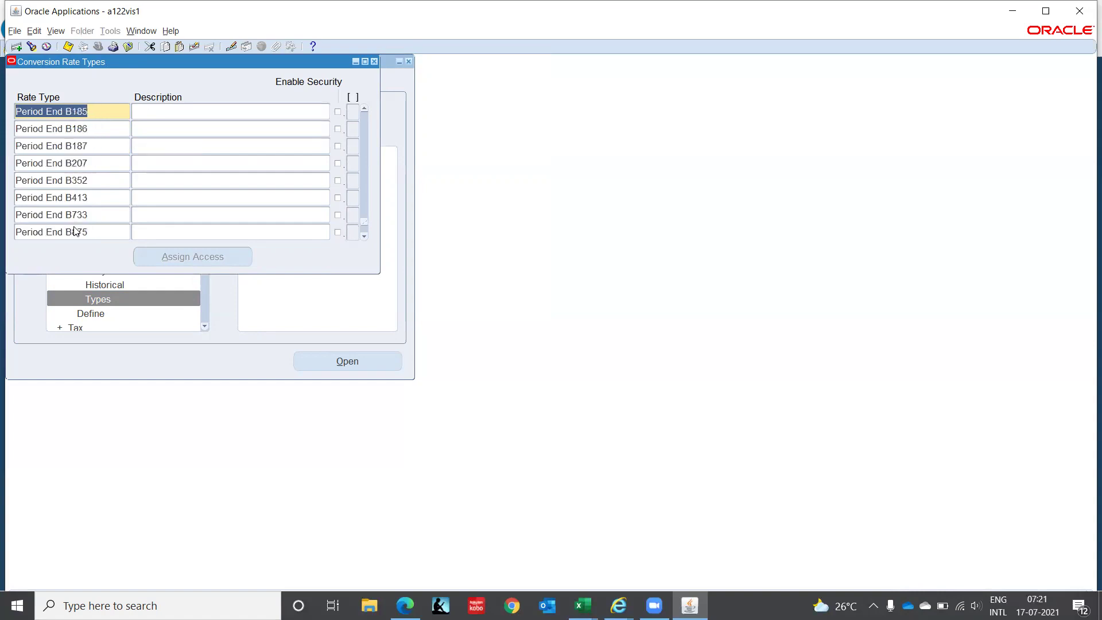
key("Page_Down")
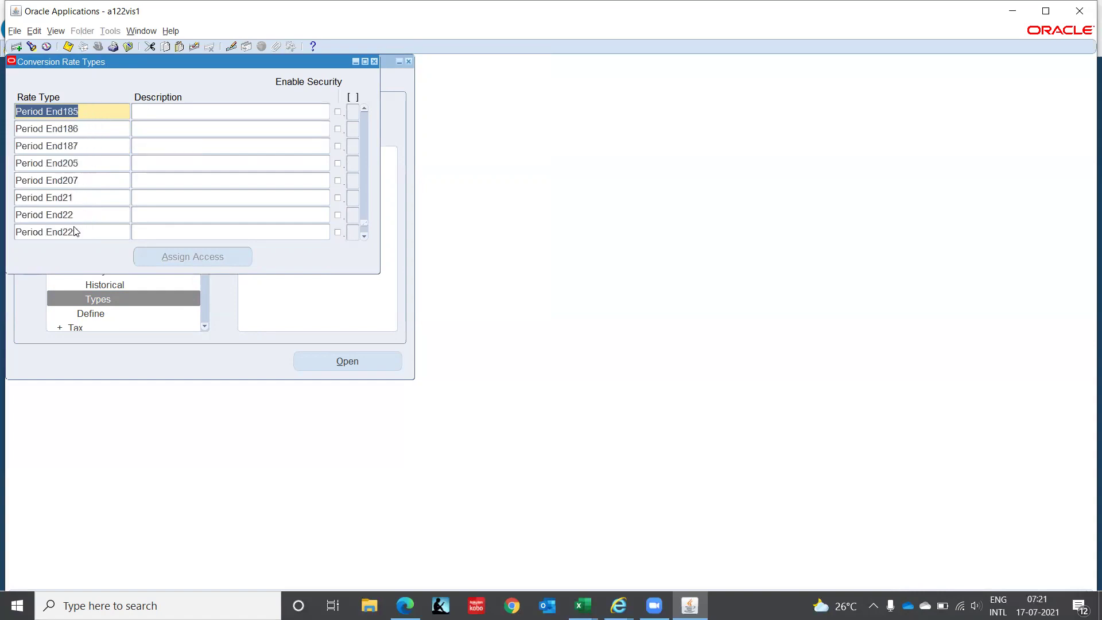
key("Page_Down")
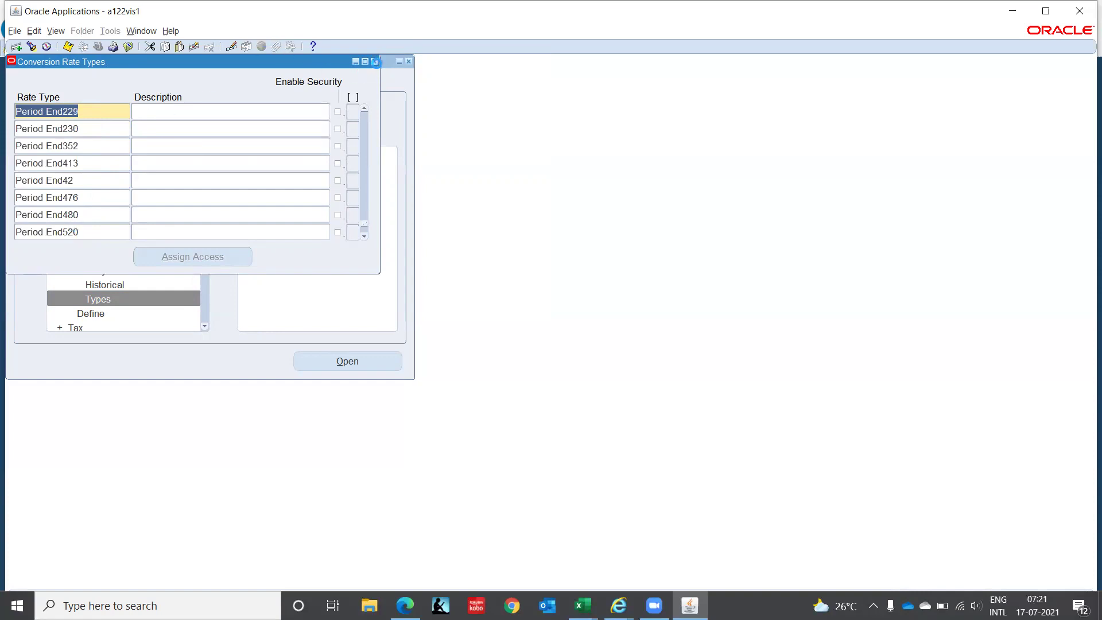
key("Page_Down")
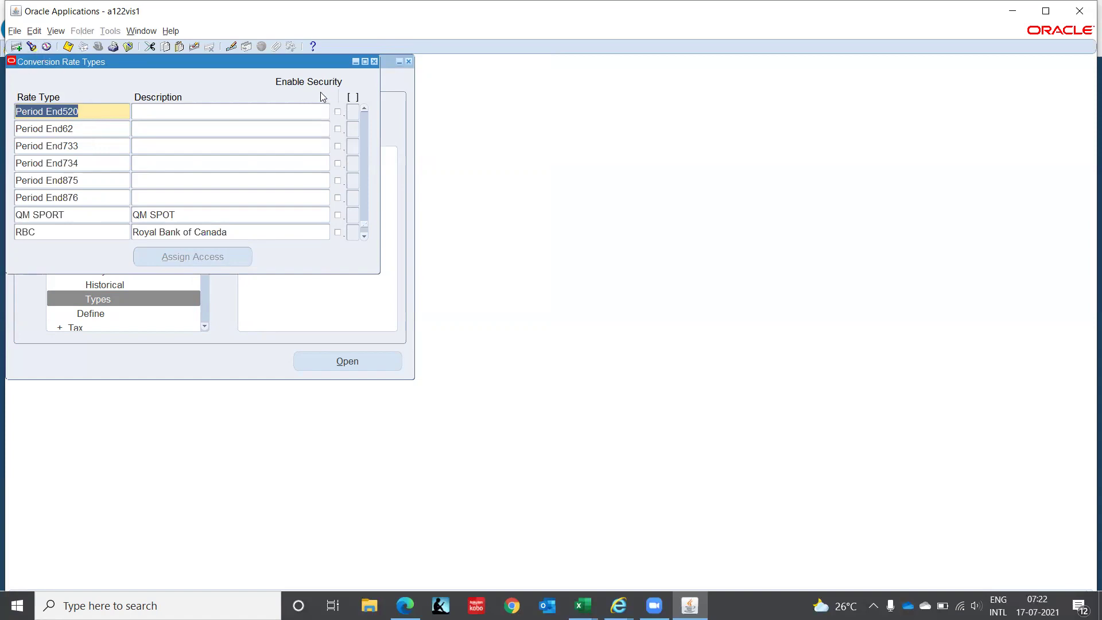
left_click(374, 61)
- Launch the Historical rates form from the Rates functions, look over its ledger, target currency and rate fields, and close it
left_click(99, 272)
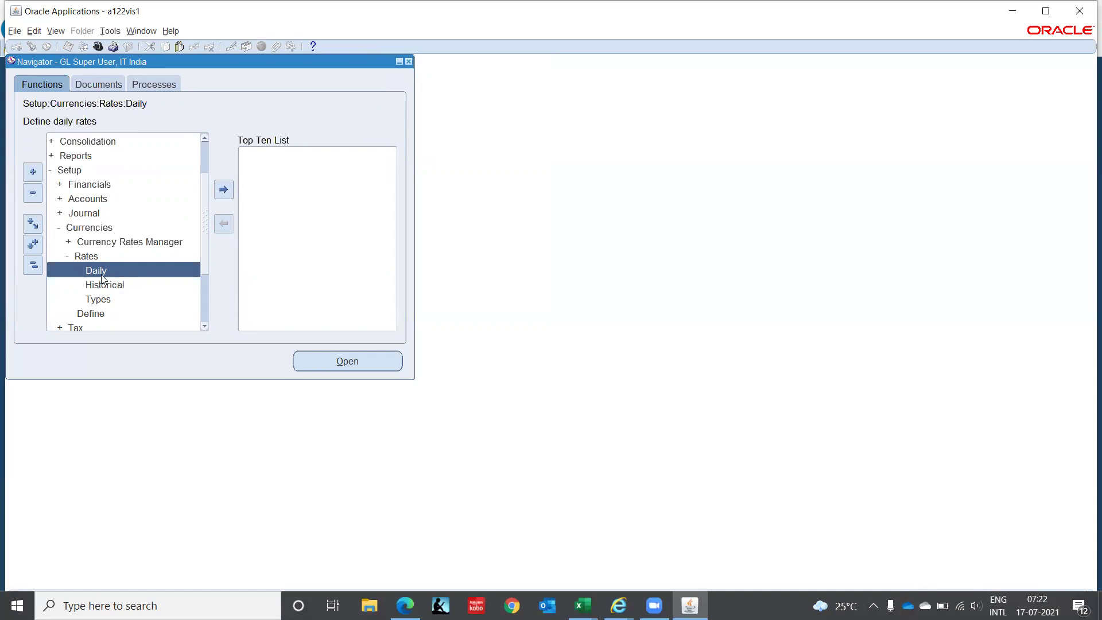
left_click(101, 278)
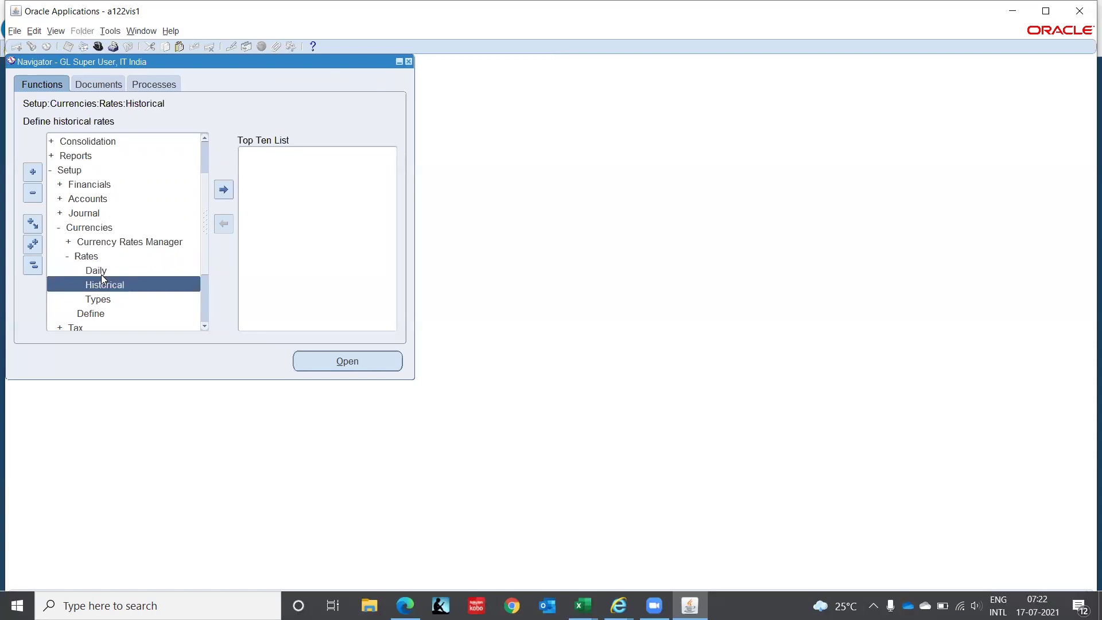
left_click(102, 274)
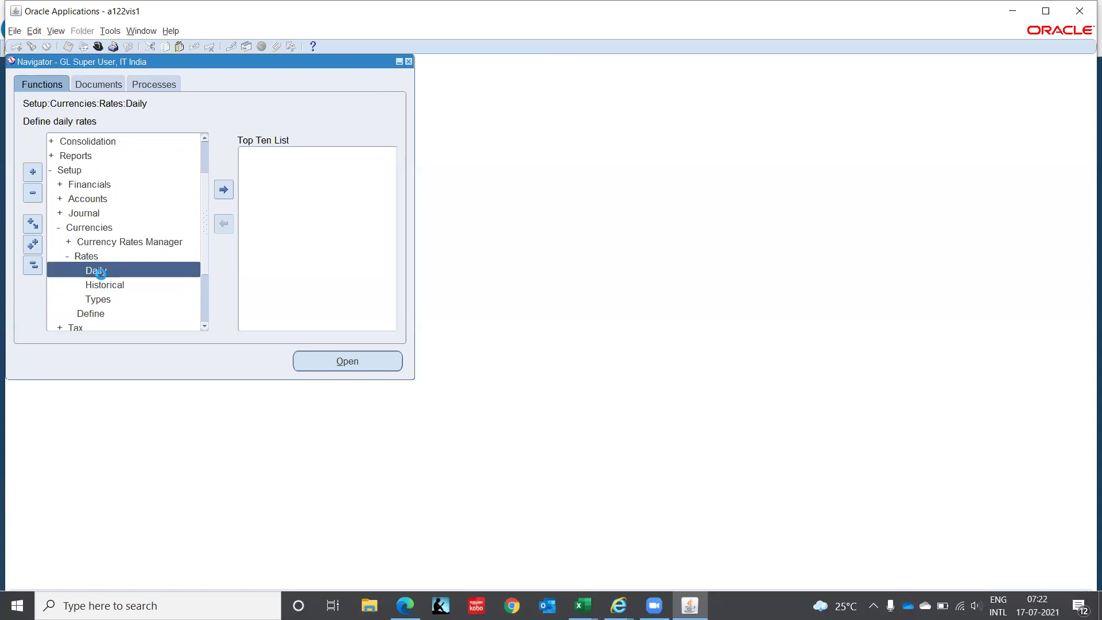
key("Down")
key("Return")
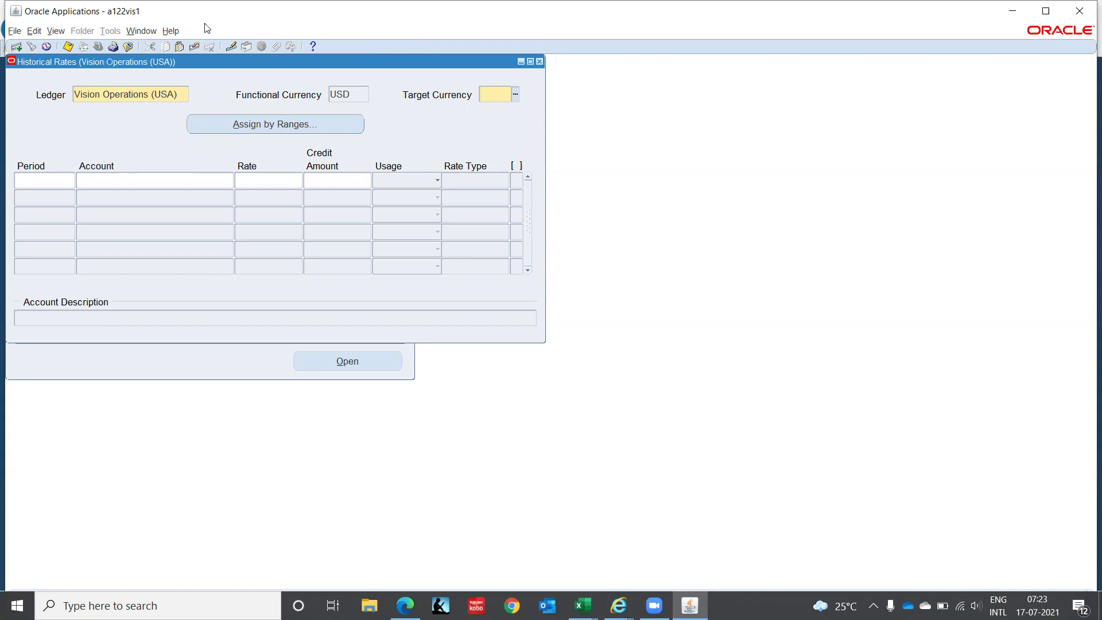
left_click(540, 62)
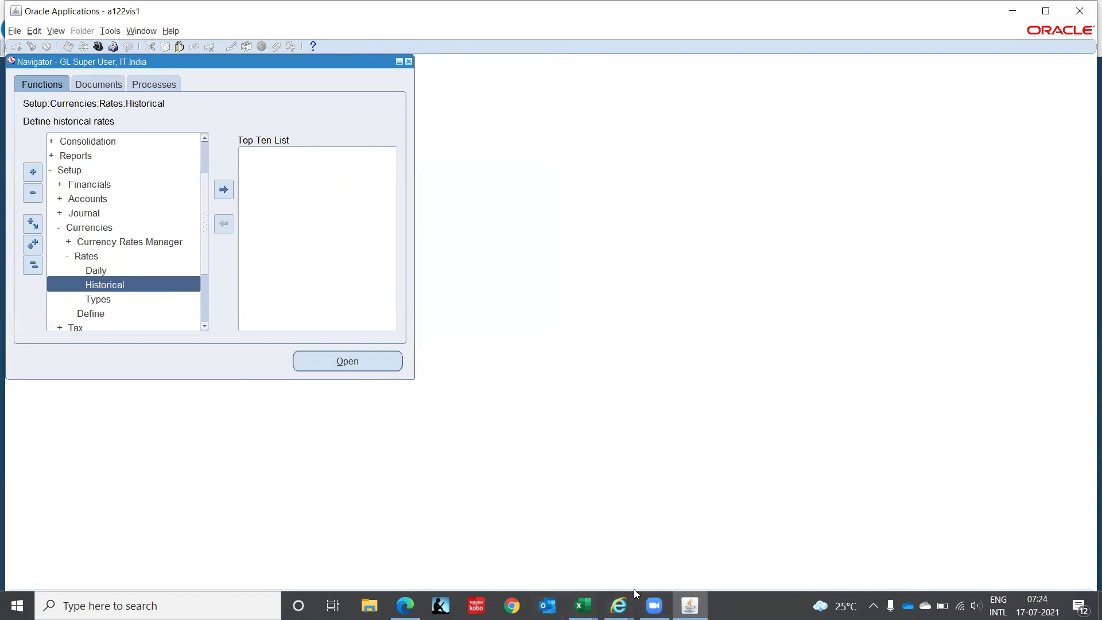
- Switch to the New Microsoft Excel Worksheet notes and enter "Calendar" in cell B37 below Currency
left_click(583, 606)
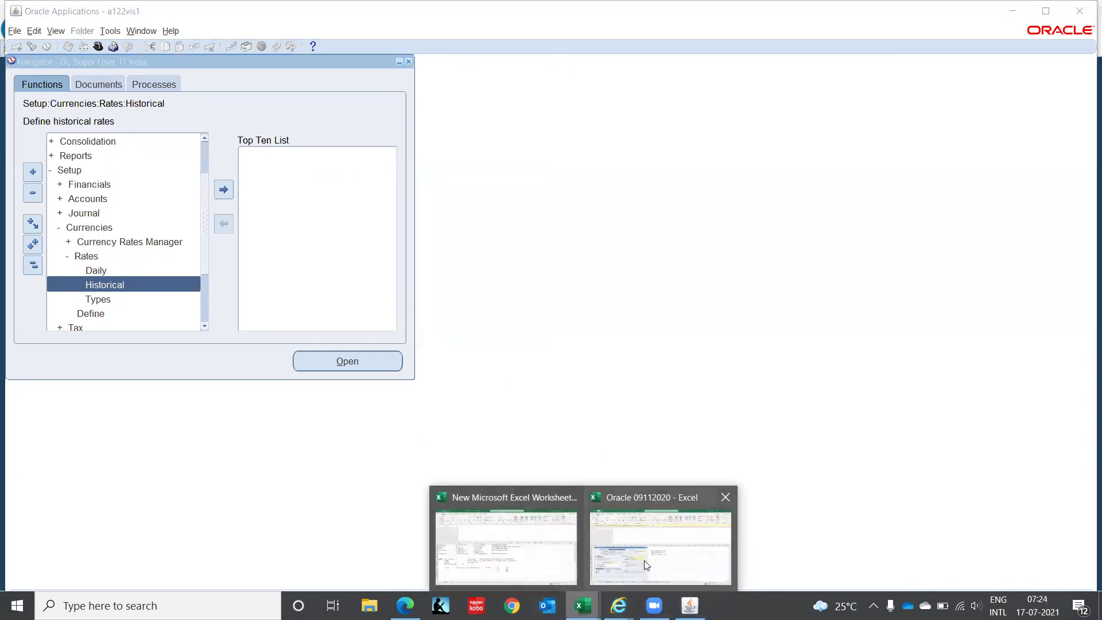
left_click(538, 564)
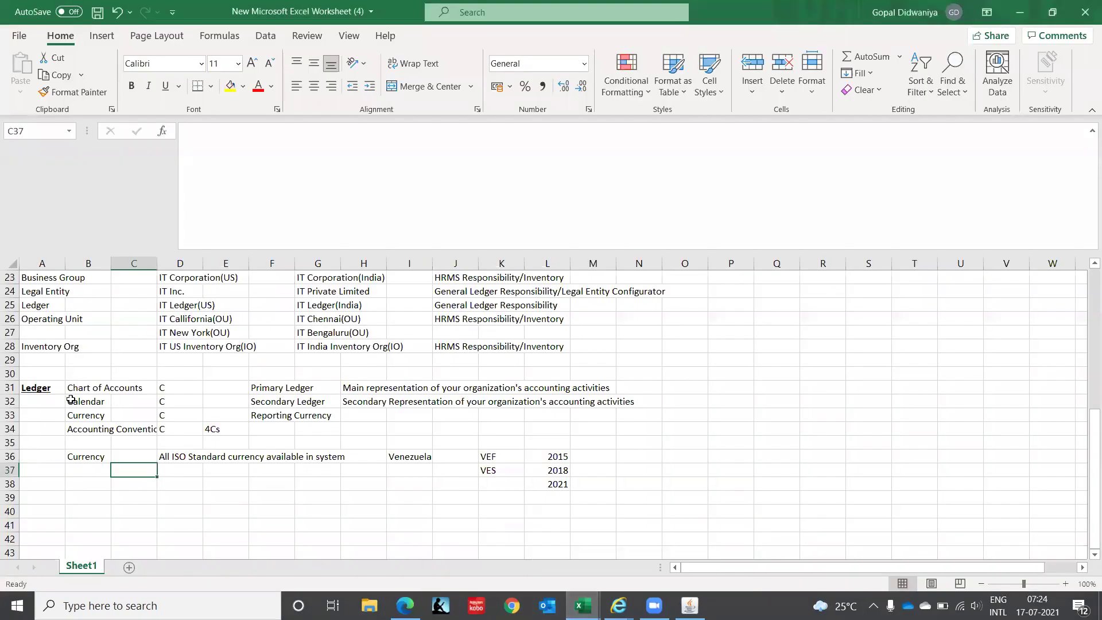
left_click(90, 471)
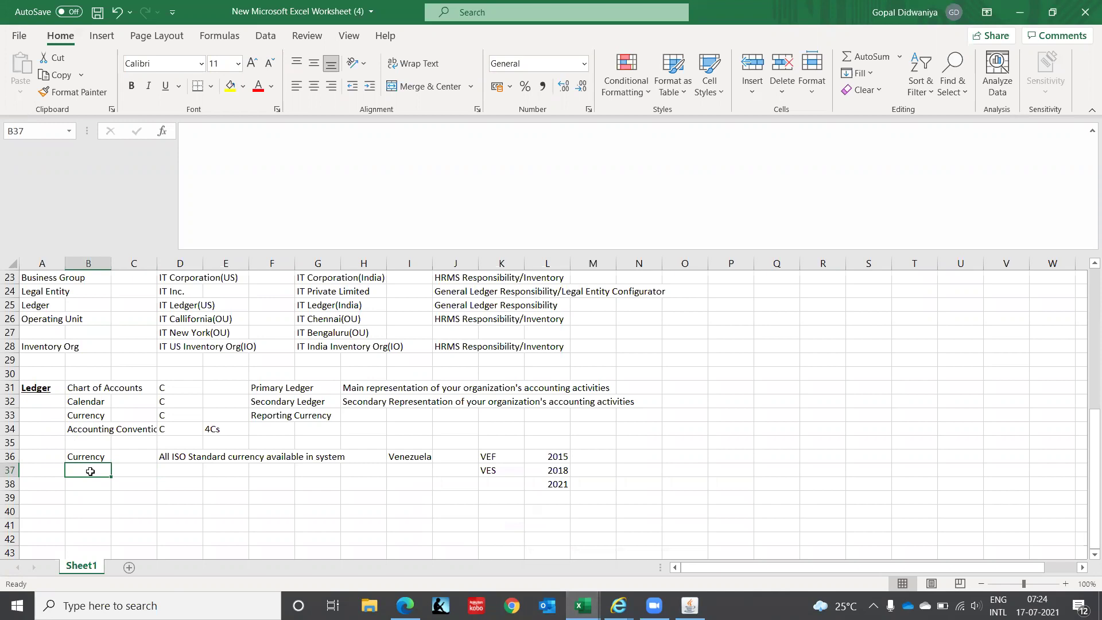
type("Calendar")
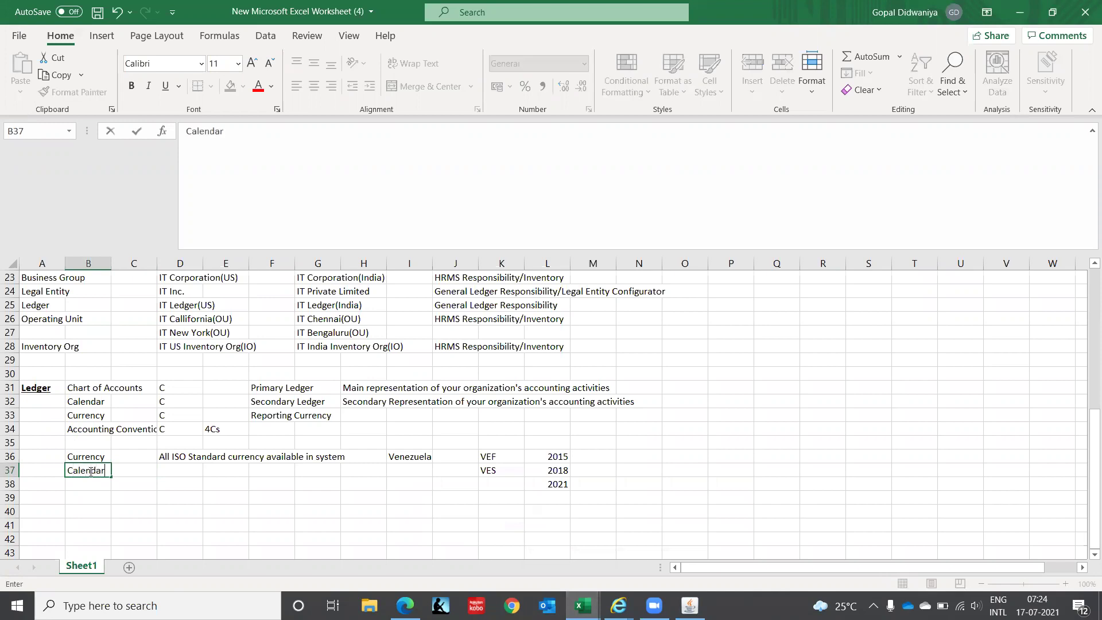
key("Return")
- Enter the calendar name IT_CORP_CALENDAR in cell D37 of the Calendar row
left_click(90, 471)
key("Right")
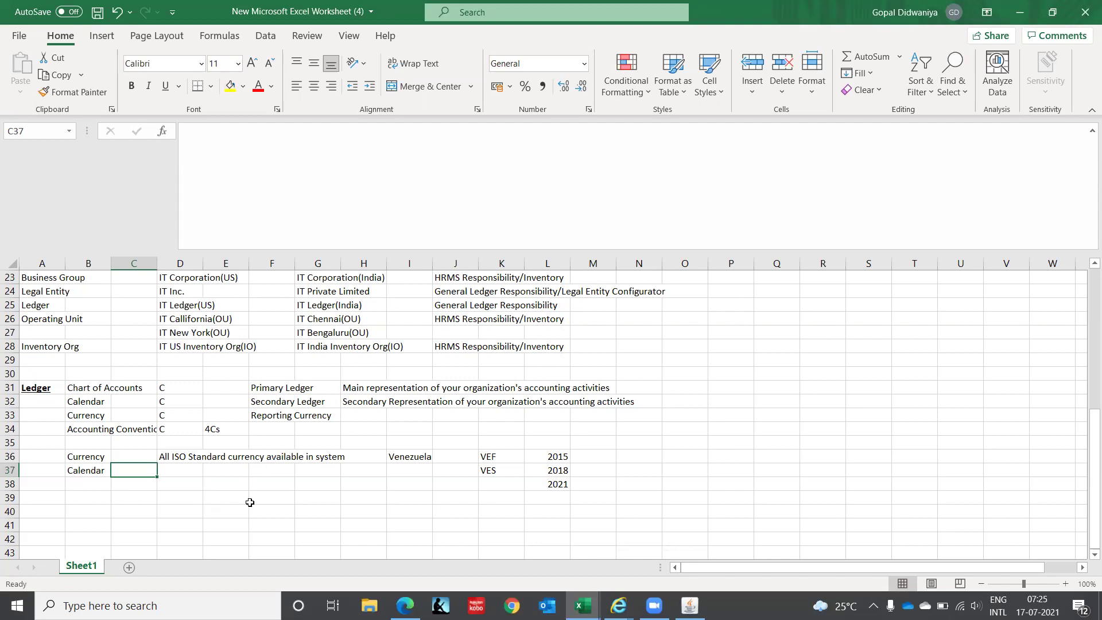
key("Right")
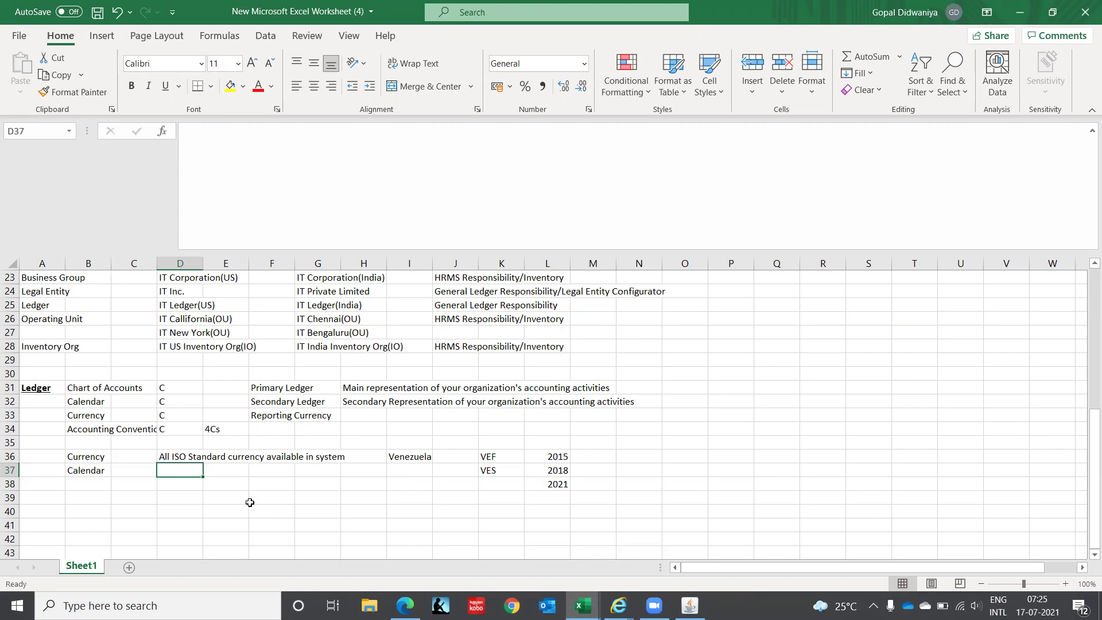
type("IT")
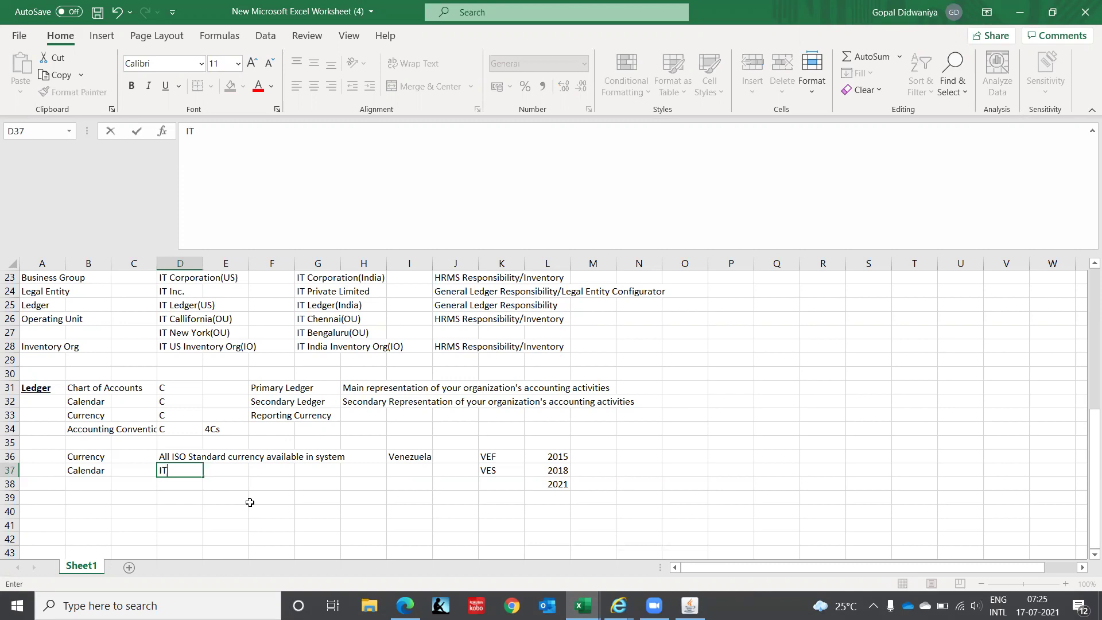
type("_CORP_CALENDAR")
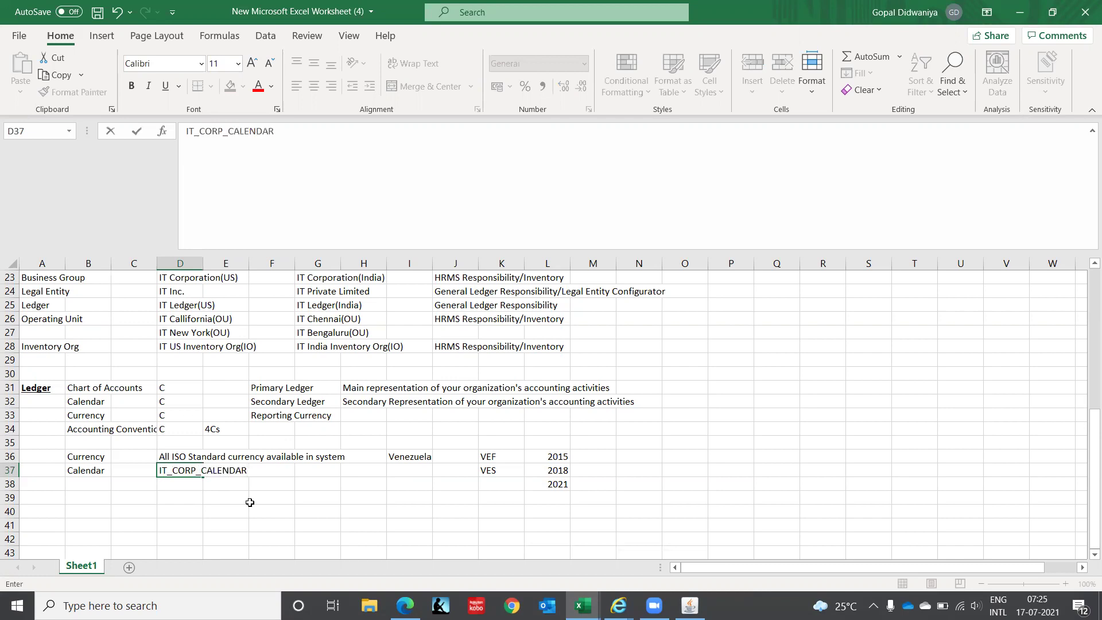
key("Return")
key("Up")
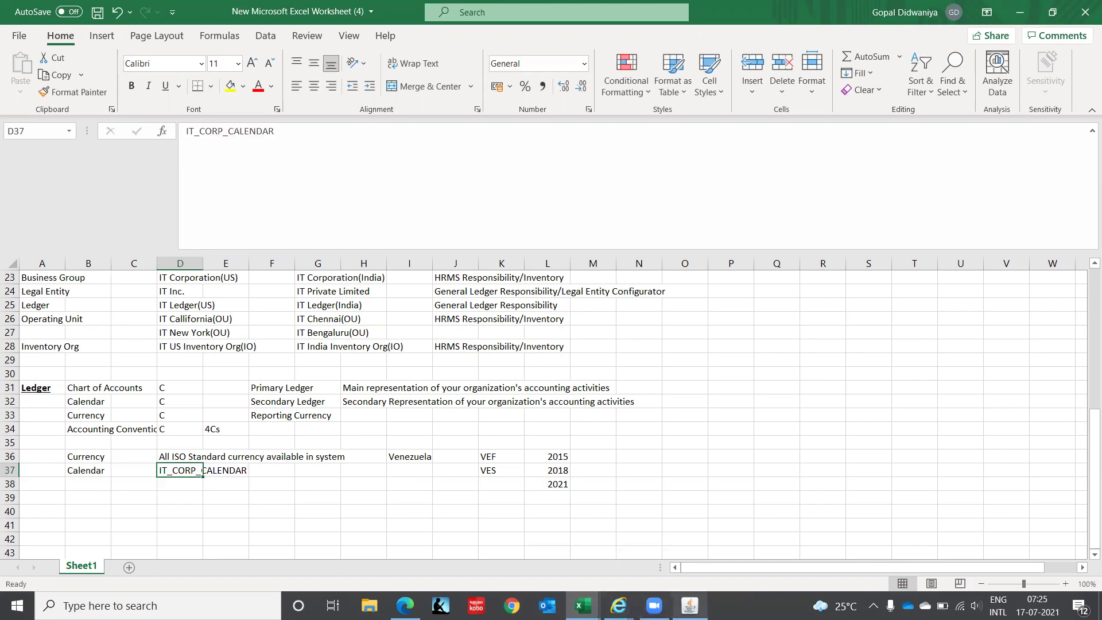
- Switch back to Oracle Applications, collapse Currencies, and expand Financials and its Calendars group under Setup
left_click(690, 606)
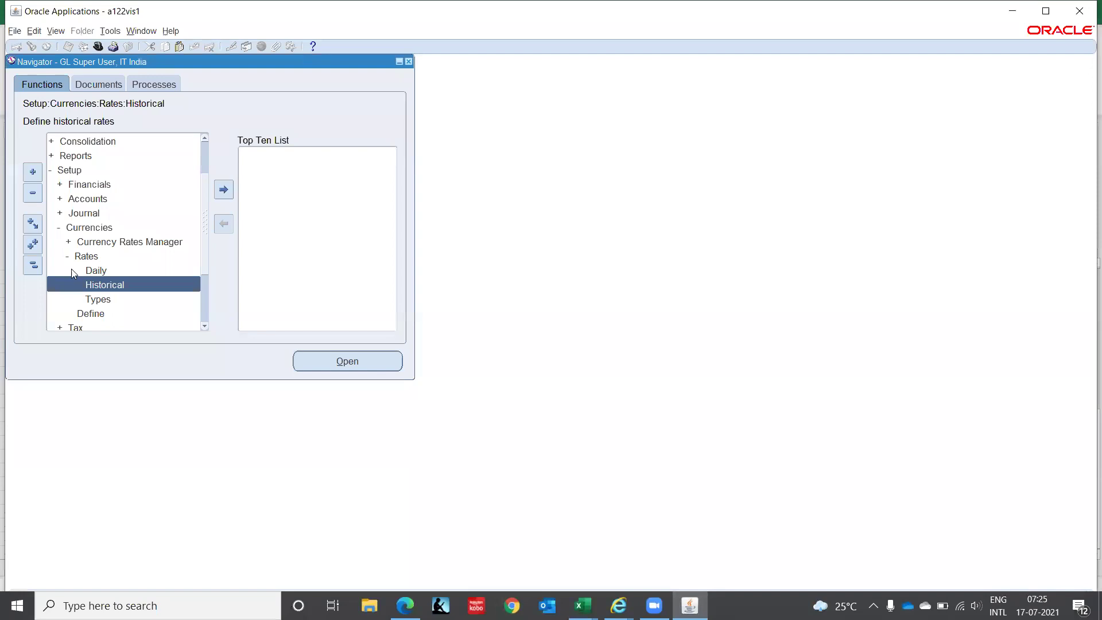
left_click(80, 228)
double_click(80, 228)
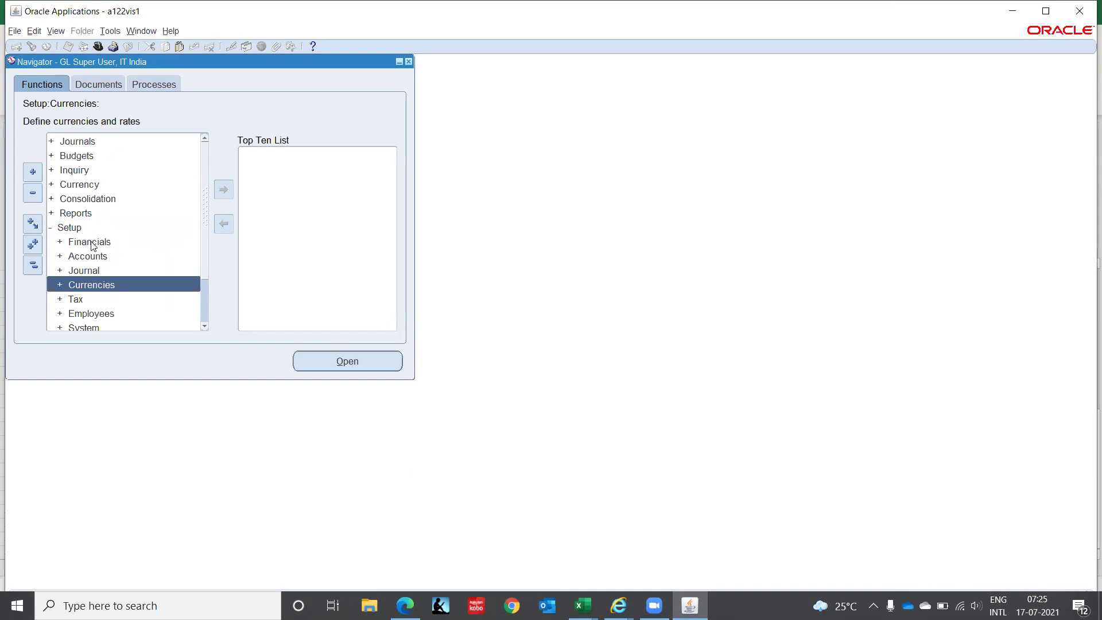
left_click(90, 242)
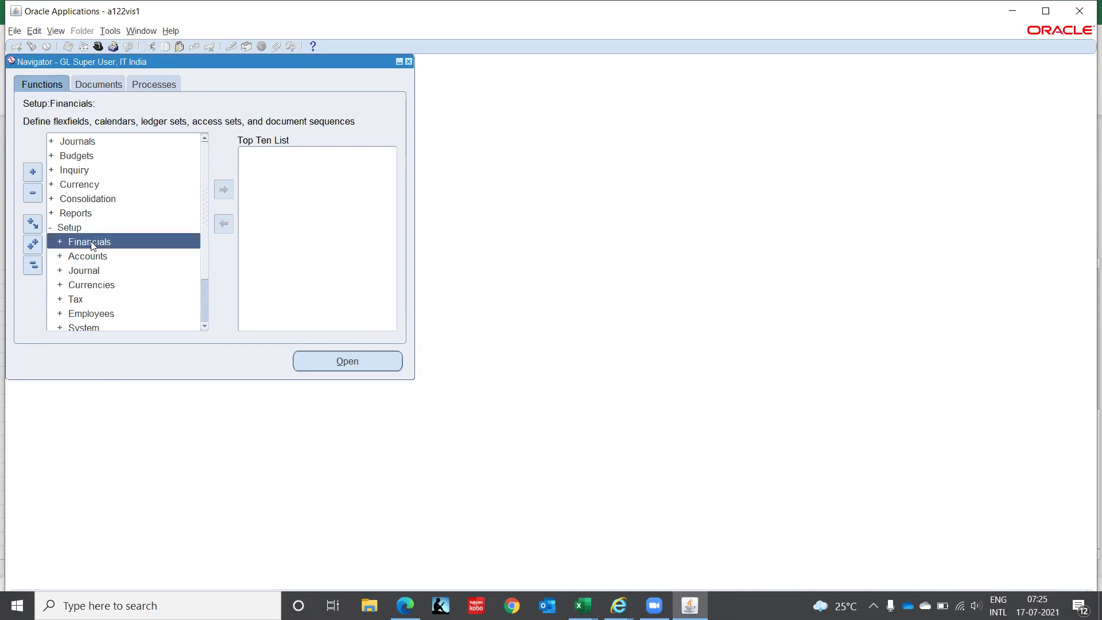
double_click(91, 242)
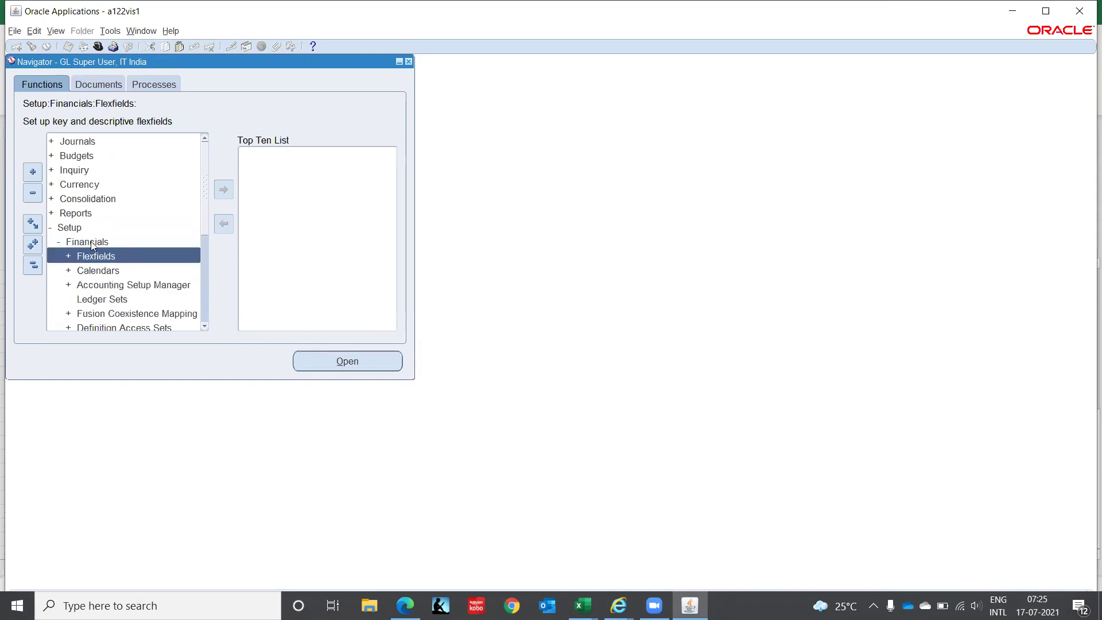
left_click(98, 272)
double_click(98, 272)
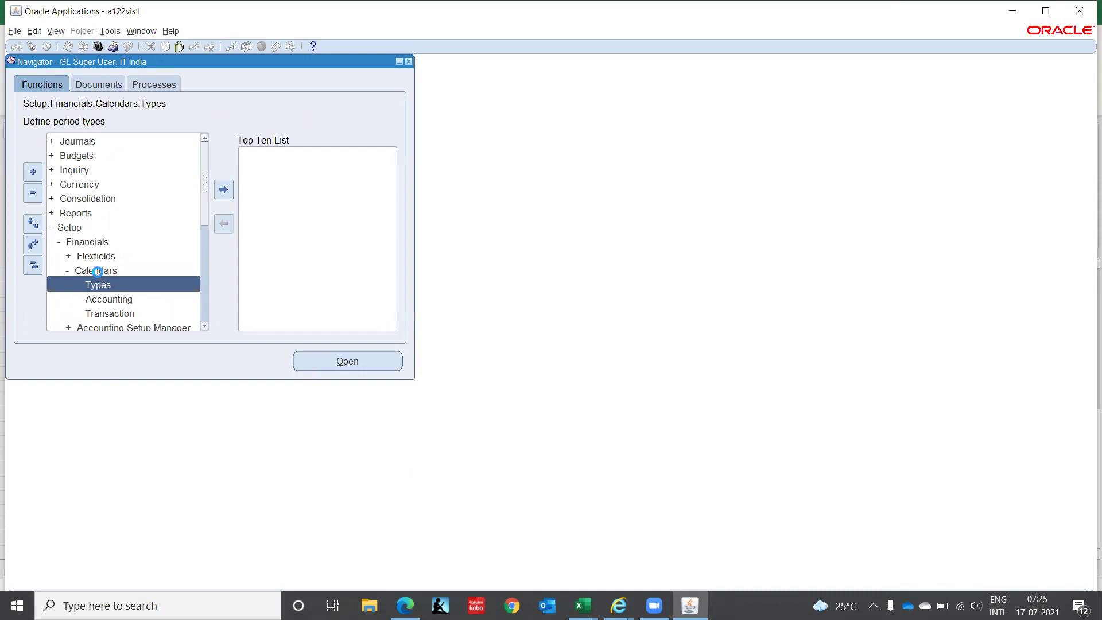
- Step through the Types, Accounting and Transaction functions under Calendars to review what each one defines
key("Down")
left_click(97, 273)
key("Down")
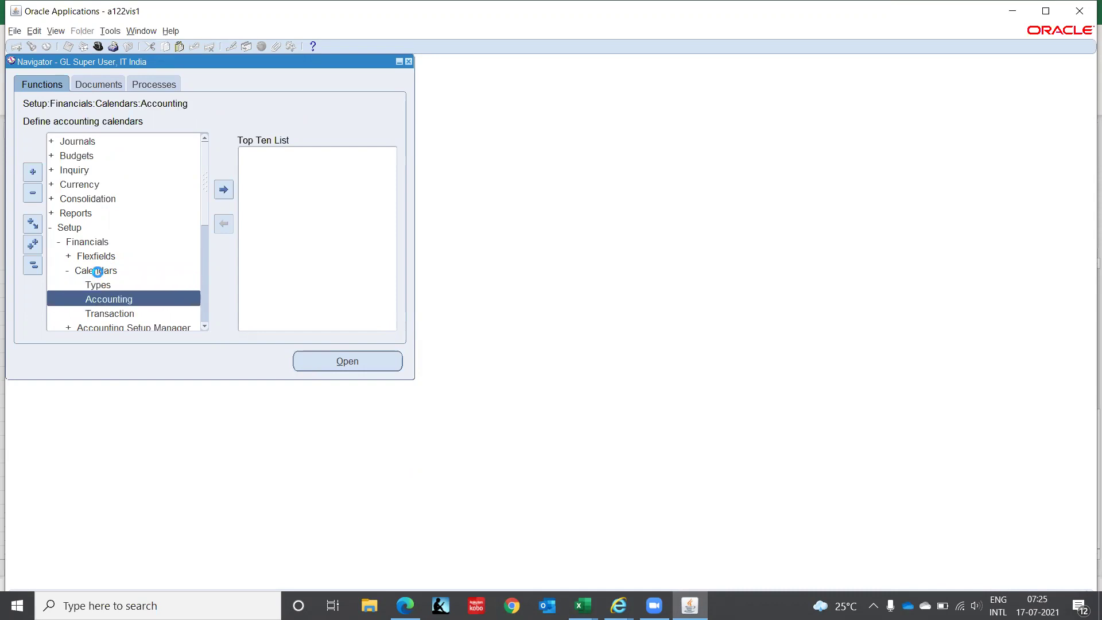
key("Down")
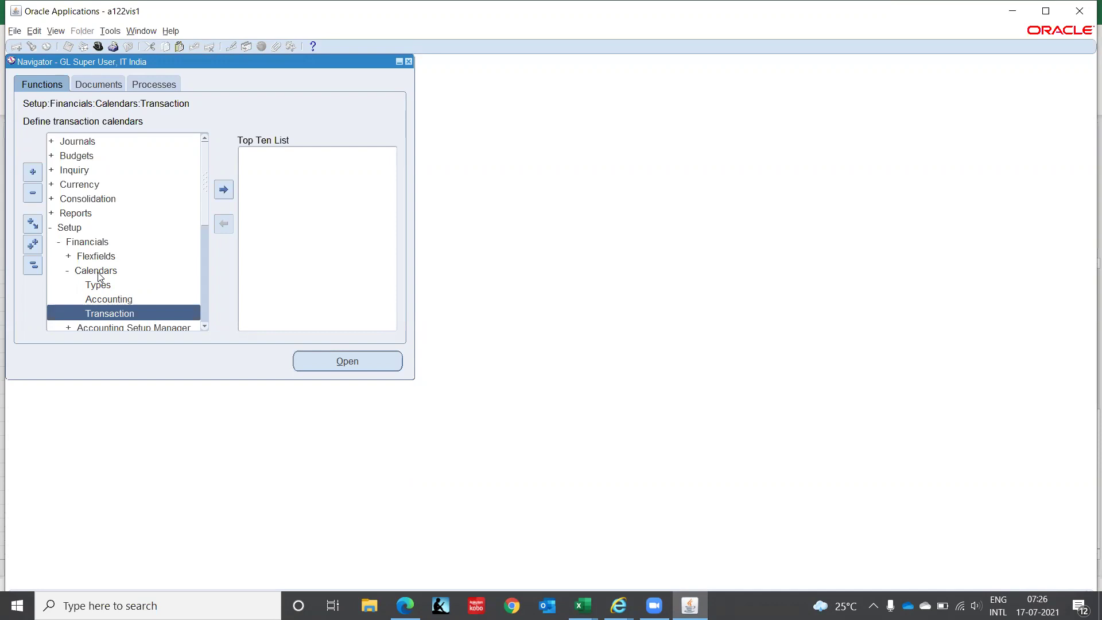
key("Up")
key("Up")
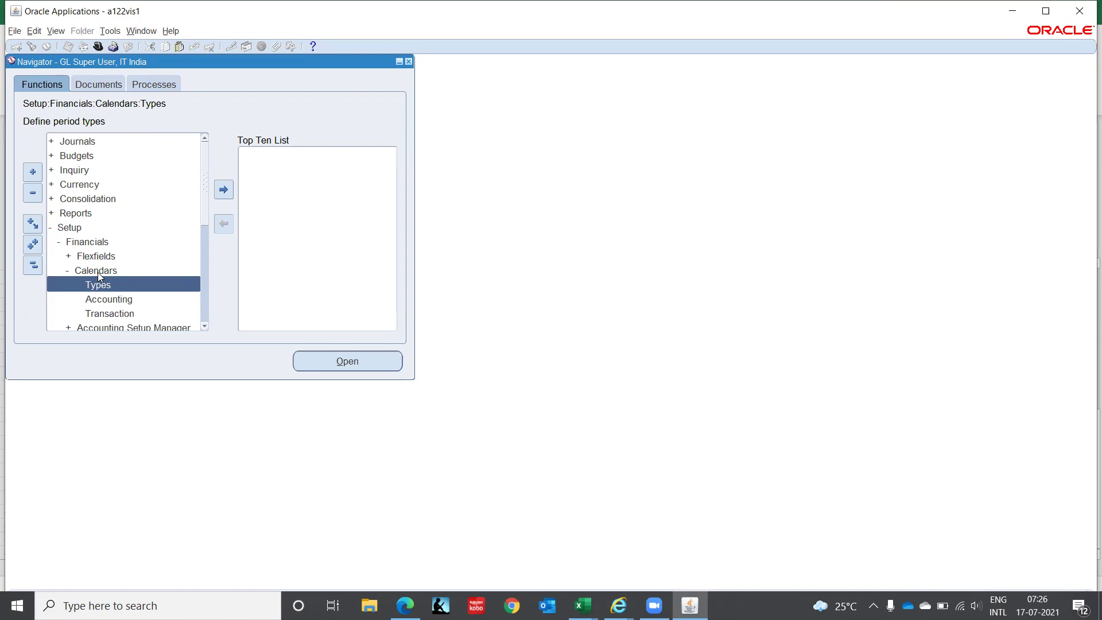
key("Down")
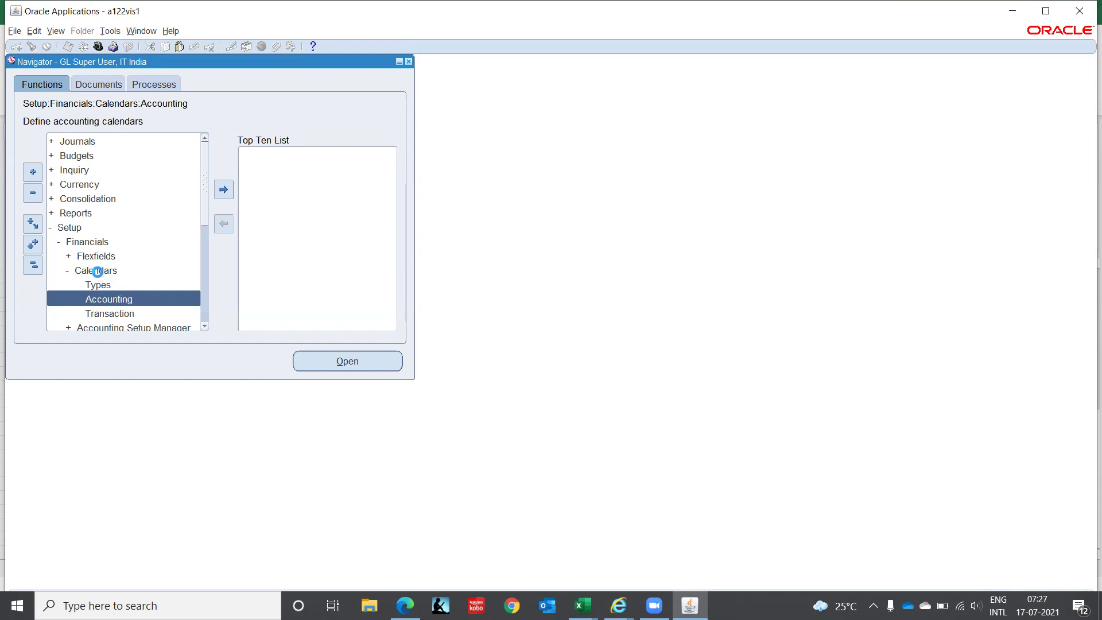
- Launch the period Types form from the Calendars functions and look through all defined period types
left_click(98, 279)
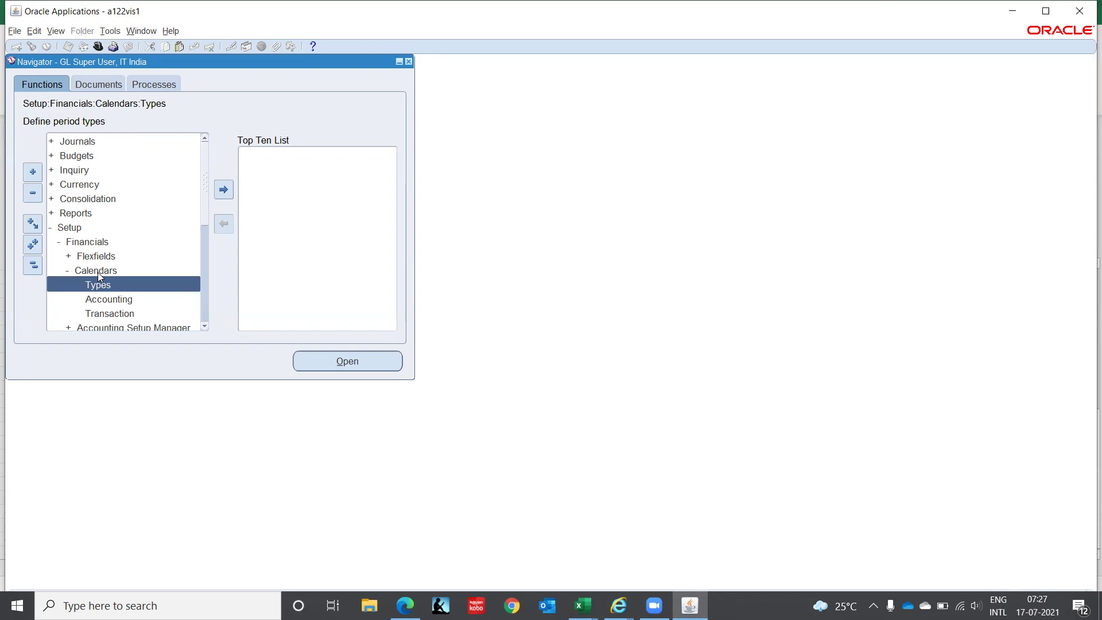
double_click(99, 277)
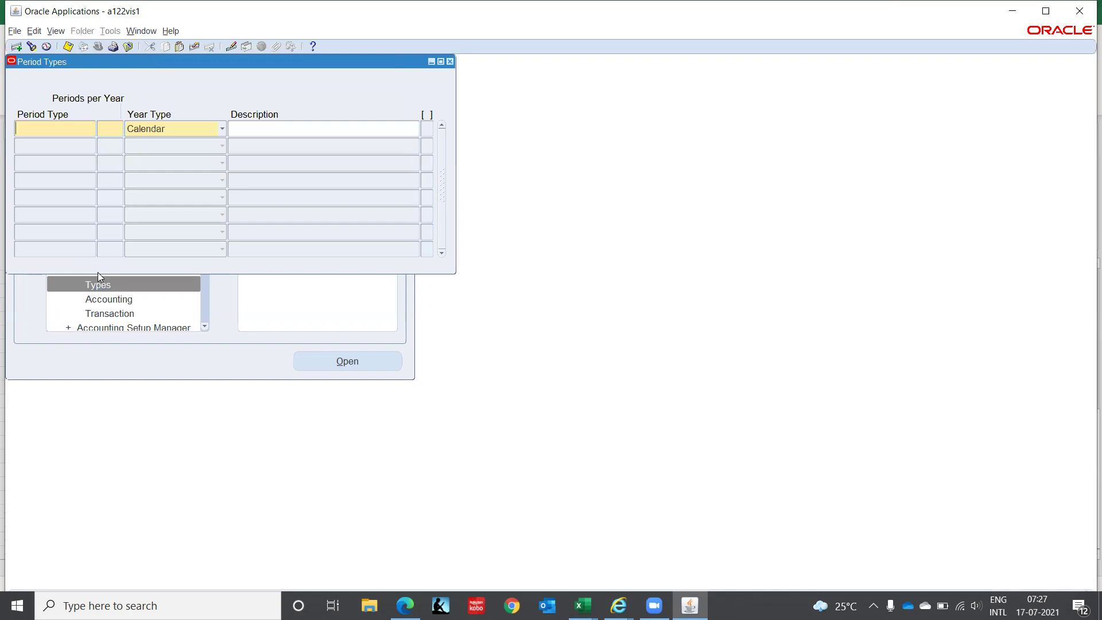
key("ctrl+F11")
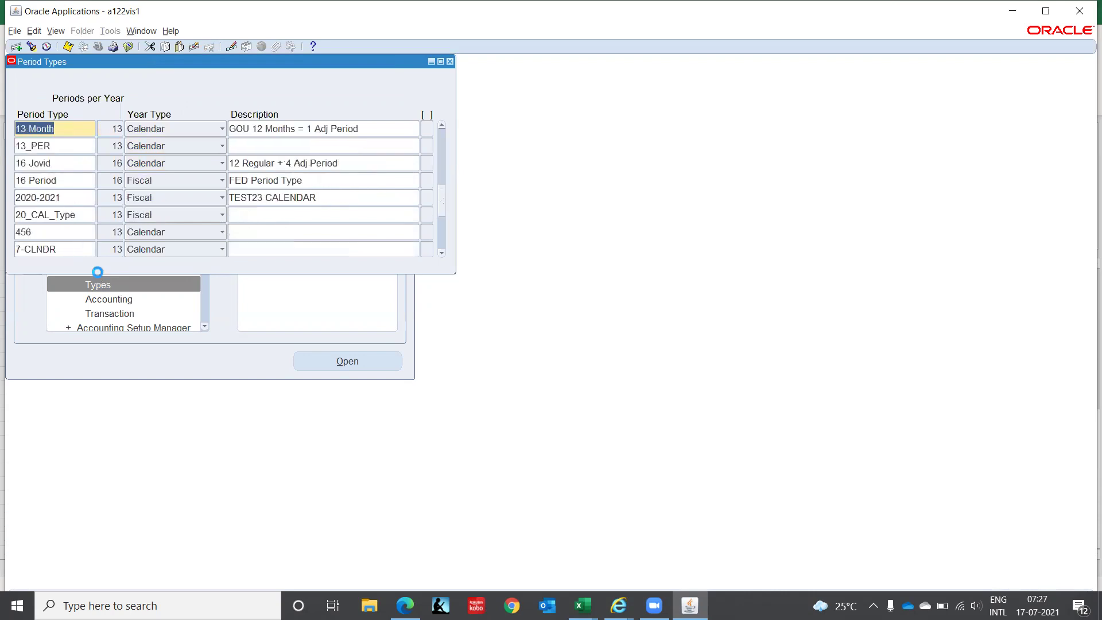
key("Page_Down")
key("Page_Down")
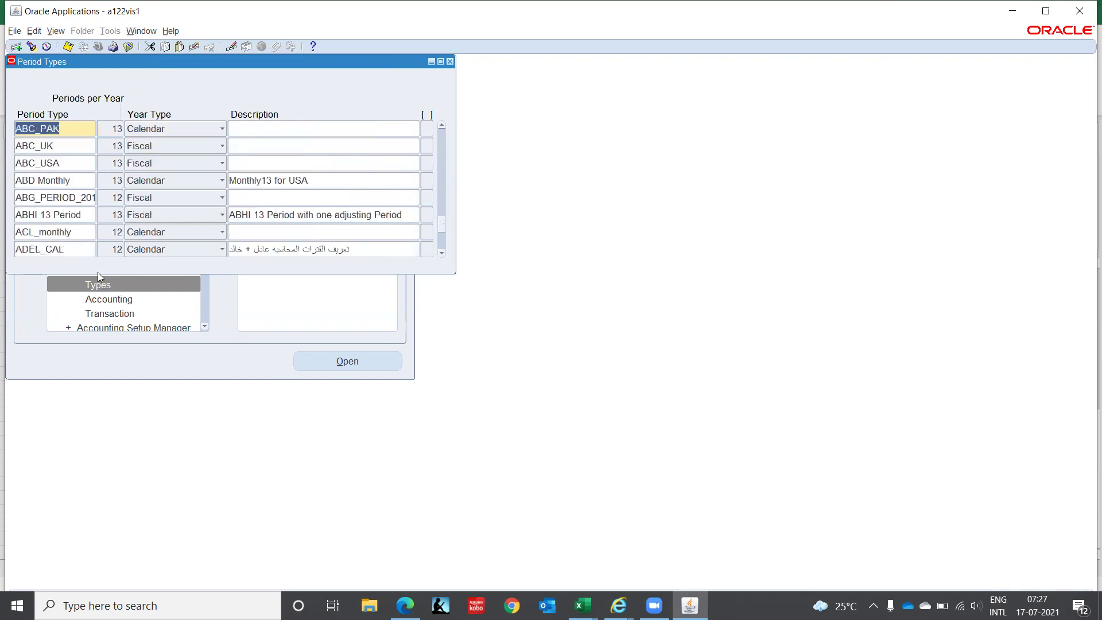
- Query the Period Types form for the period type Monthly
key("F11")
type("Month")
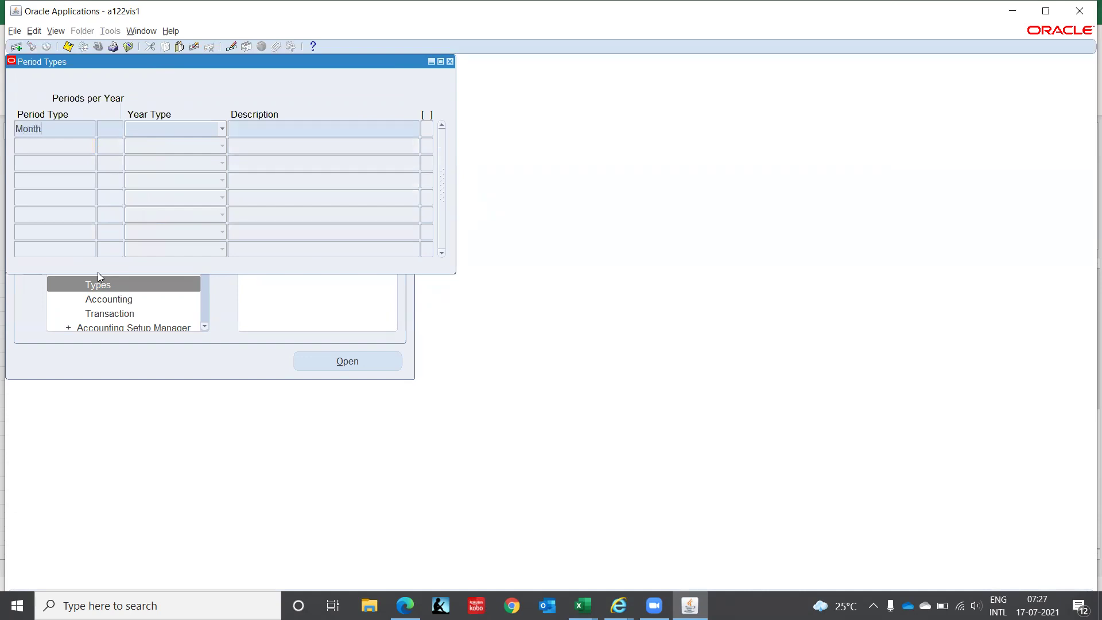
type("ly")
key("ctrl+F11")
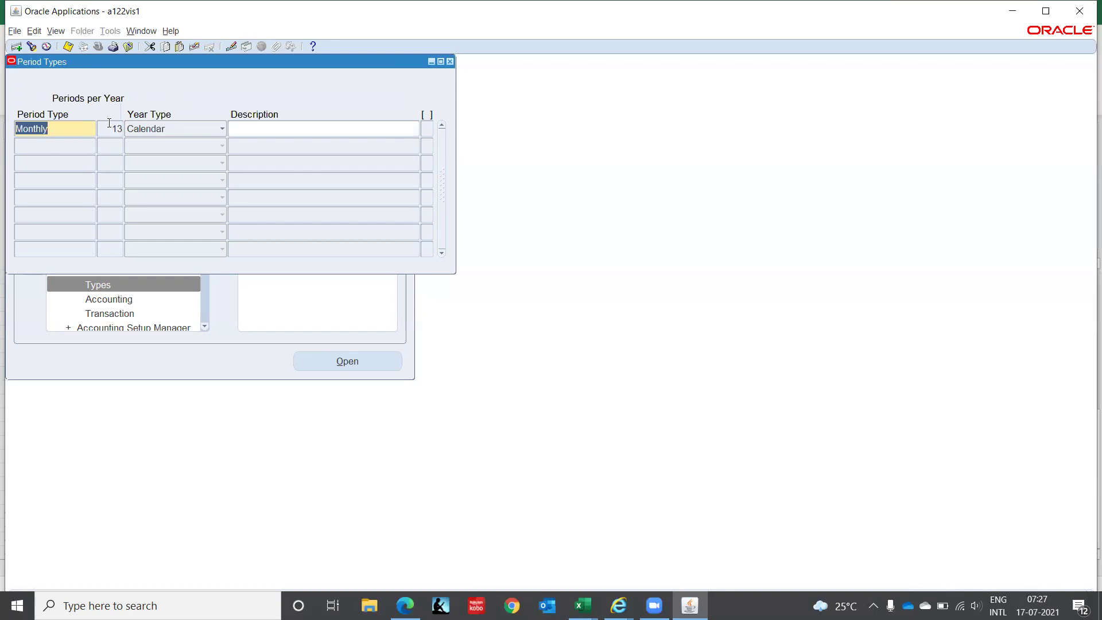
- Examine the Year Type options of the Monthly period type and keep Calendar selected
left_click(204, 130)
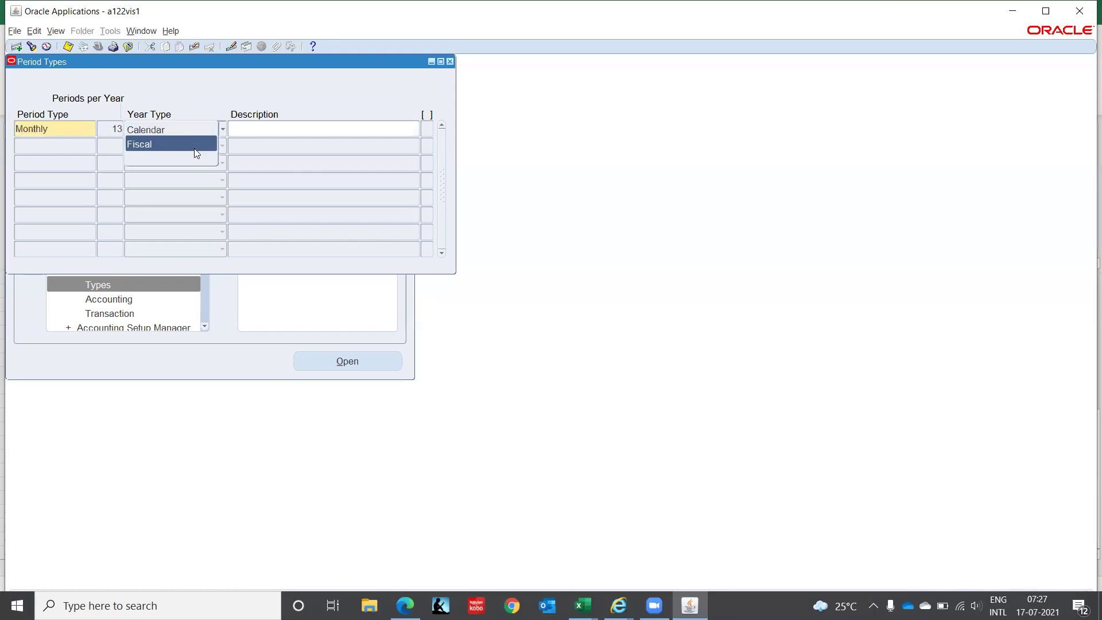
left_click(186, 131)
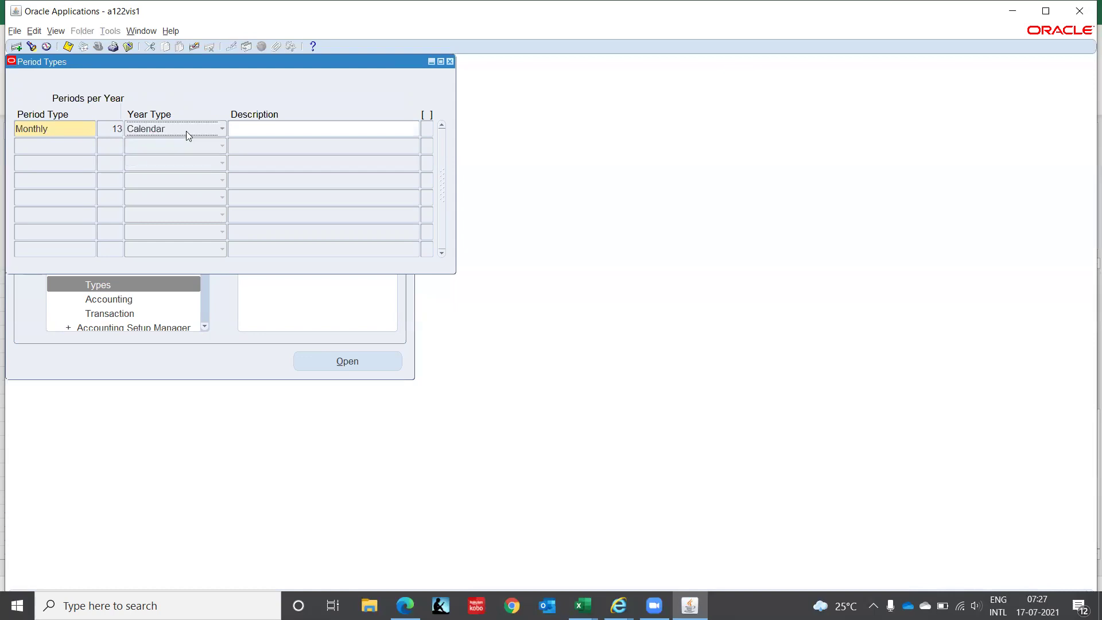
left_click(186, 131)
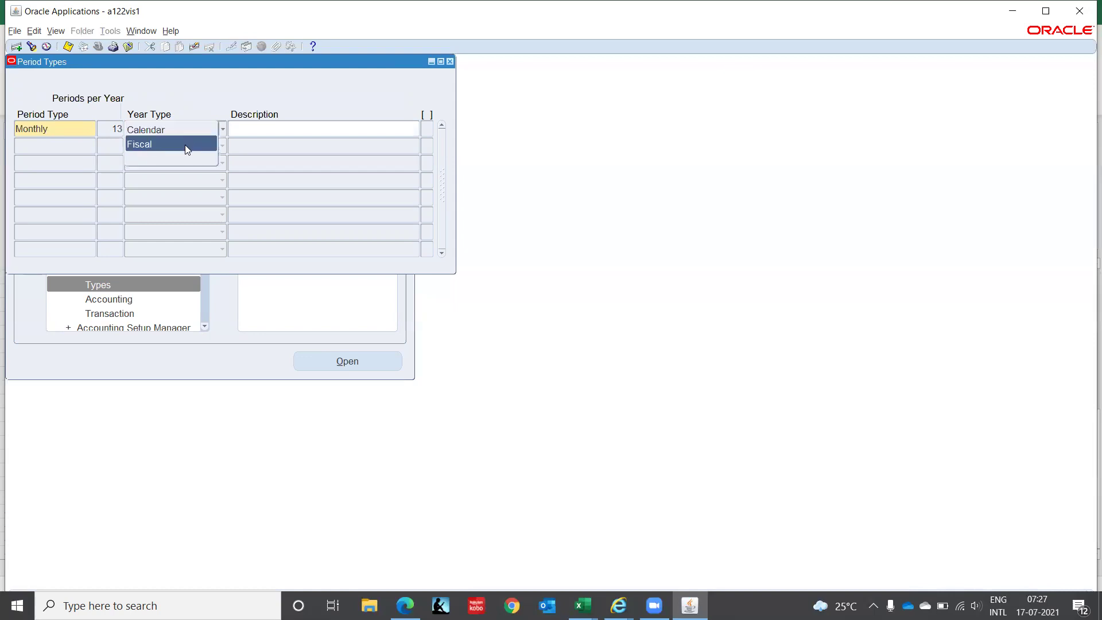
left_click(189, 132)
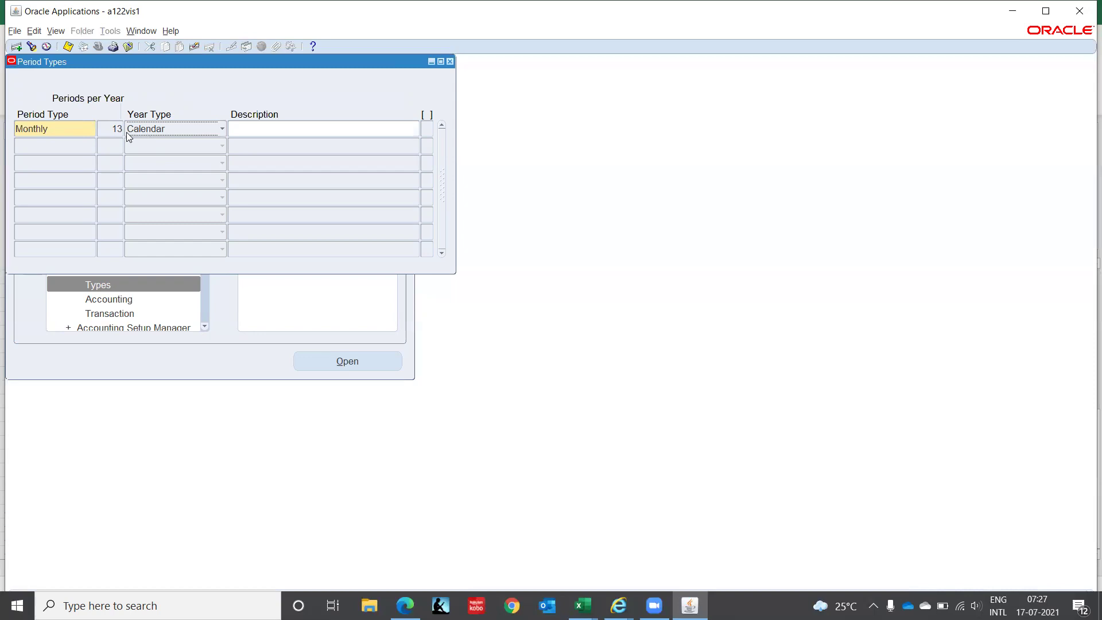
left_click(200, 132)
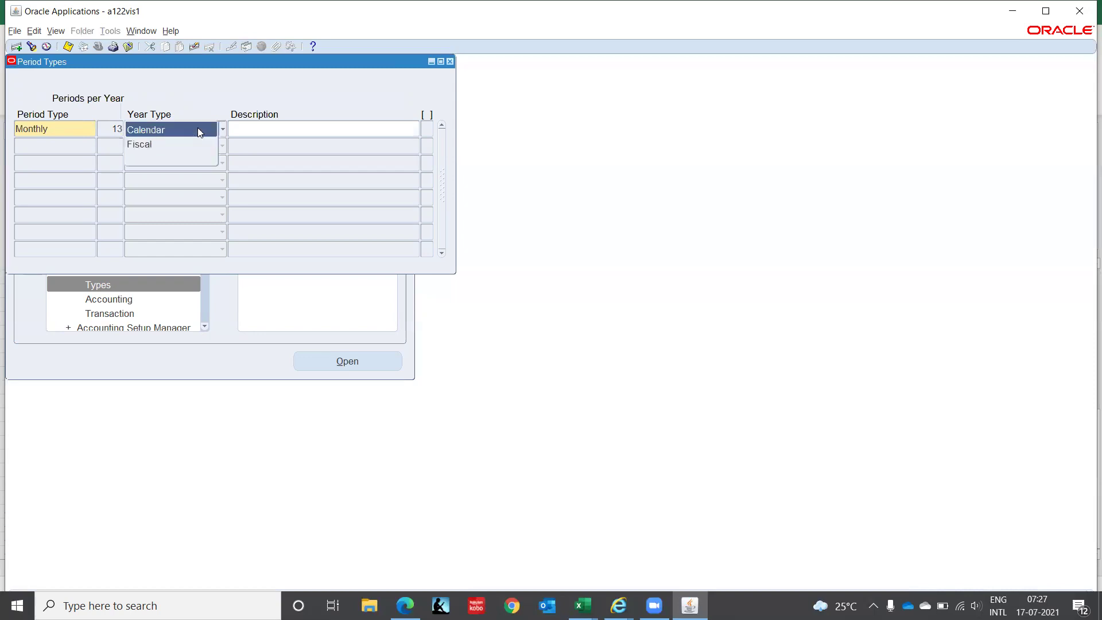
left_click(200, 131)
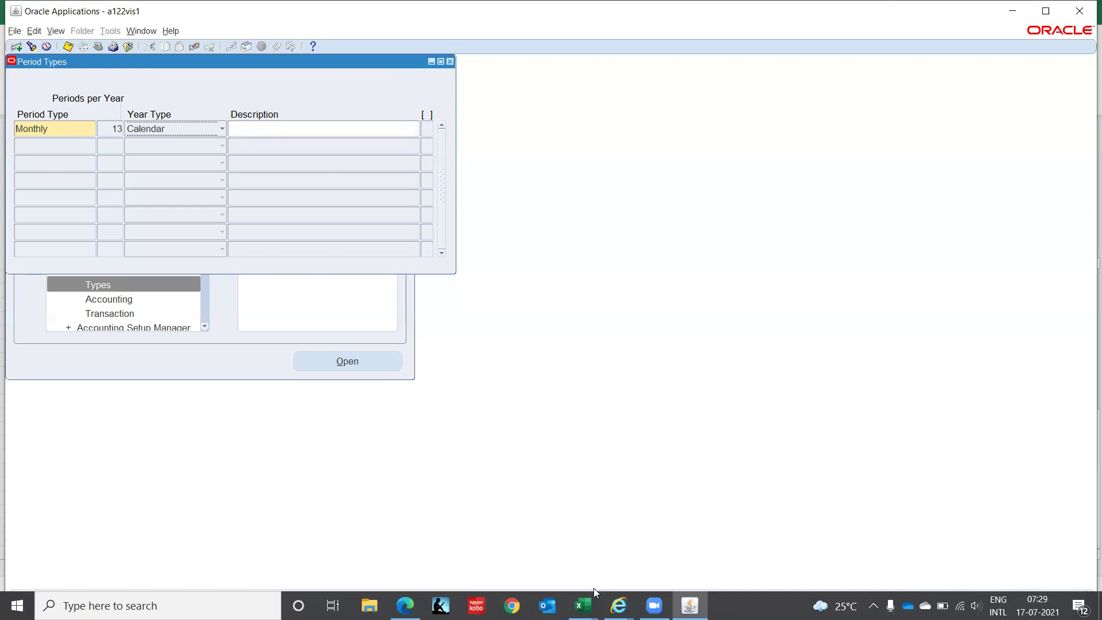
- Switch to the Excel worksheet to review the IT_CORP_CALENDAR entry and return to the Period Types form in Oracle Applications
mouse_move(584, 606)
left_click(521, 562)
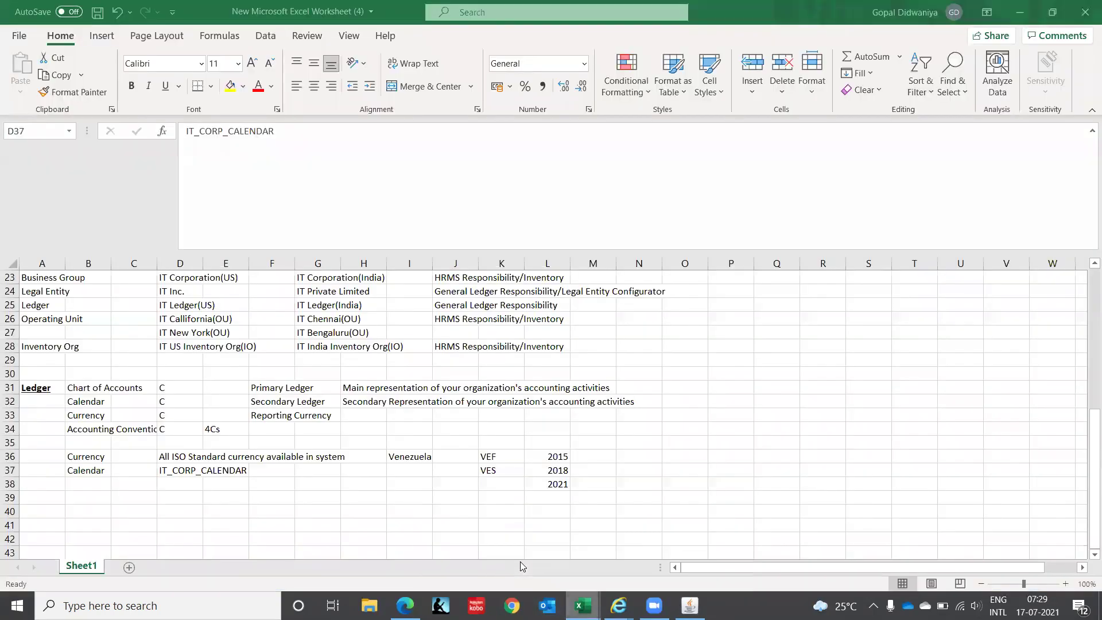
left_click(180, 481)
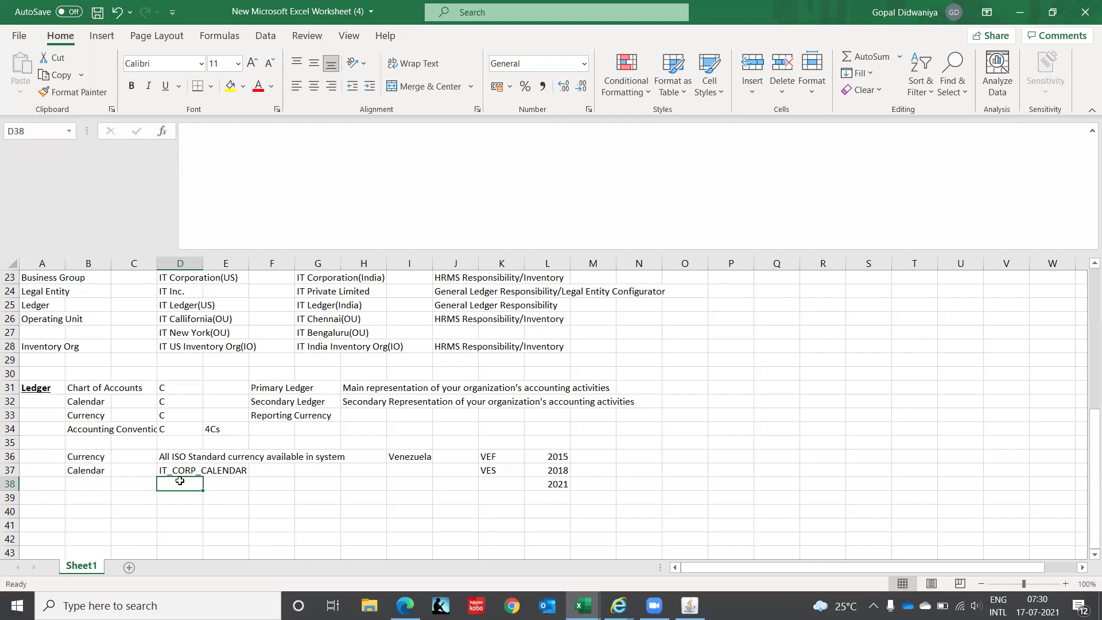
key("alt+Tab")
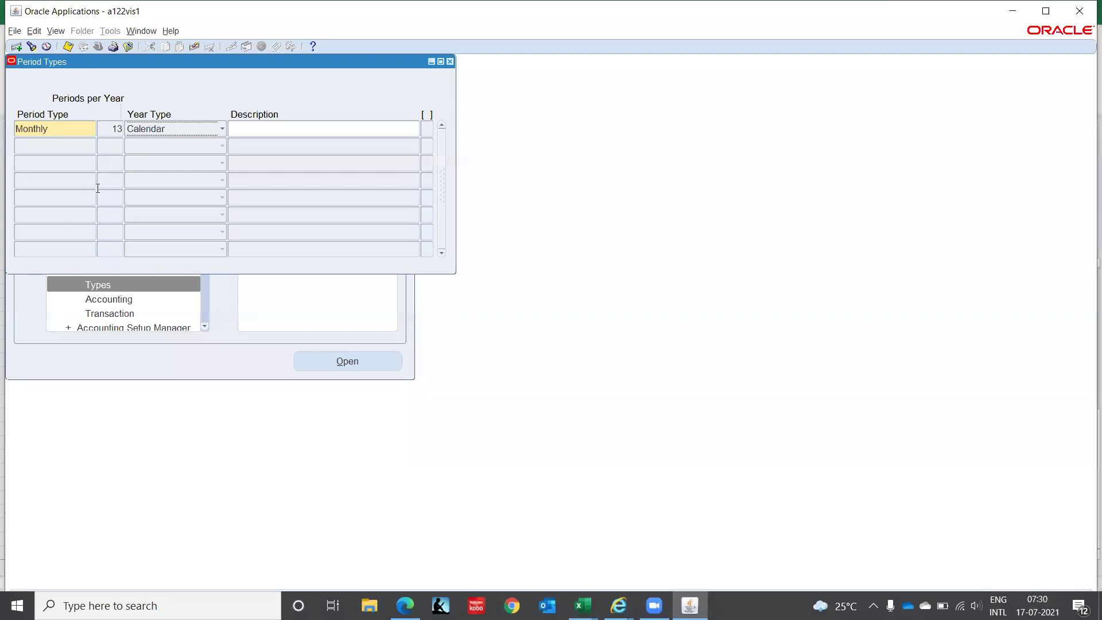
- Query the Period Types form for the period type Weekly
left_click(64, 129)
double_click(65, 128)
key("F11")
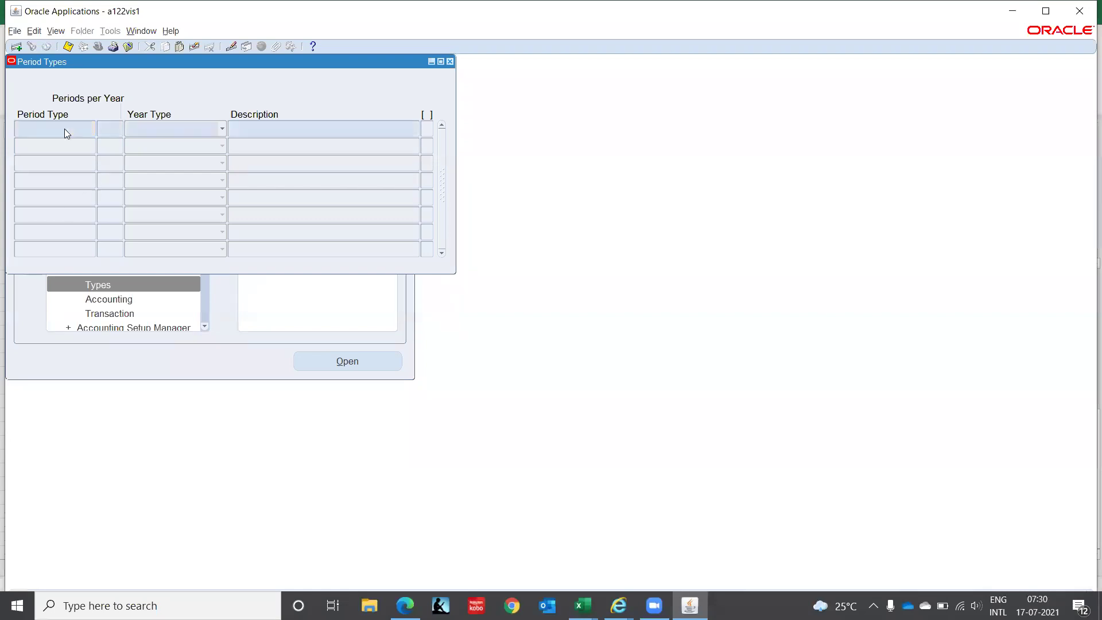
type("Weekly")
key("ctrl+F11")
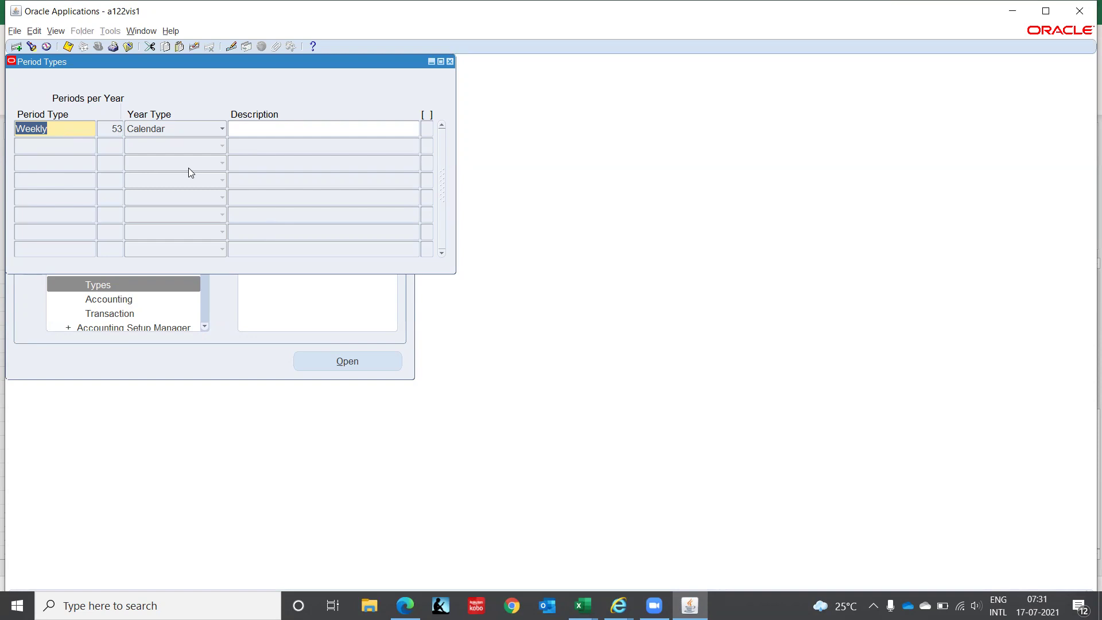
- Close the Period Types form and launch the Accounting calendar form from the Calendars functions
key("F4")
left_click(123, 301)
double_click(122, 301)
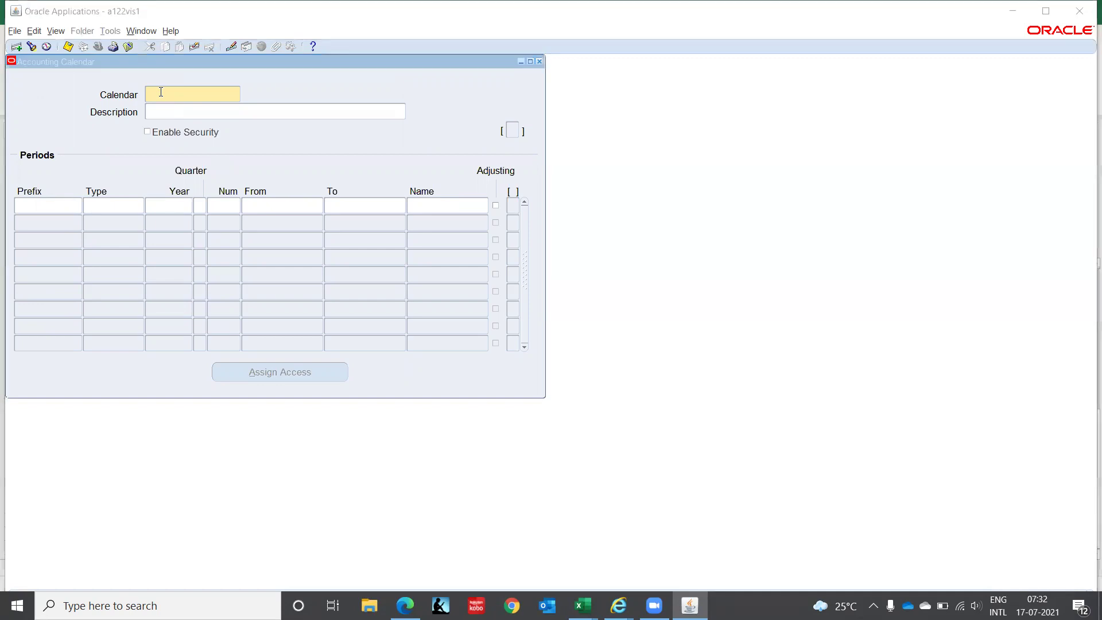
- Copy the calendar name IT_CORP_CALENDAR from the Excel worksheet and return to the Accounting Calendar form in Oracle Applications
key("alt+Tab")
key("Up")
key("ctrl+c")
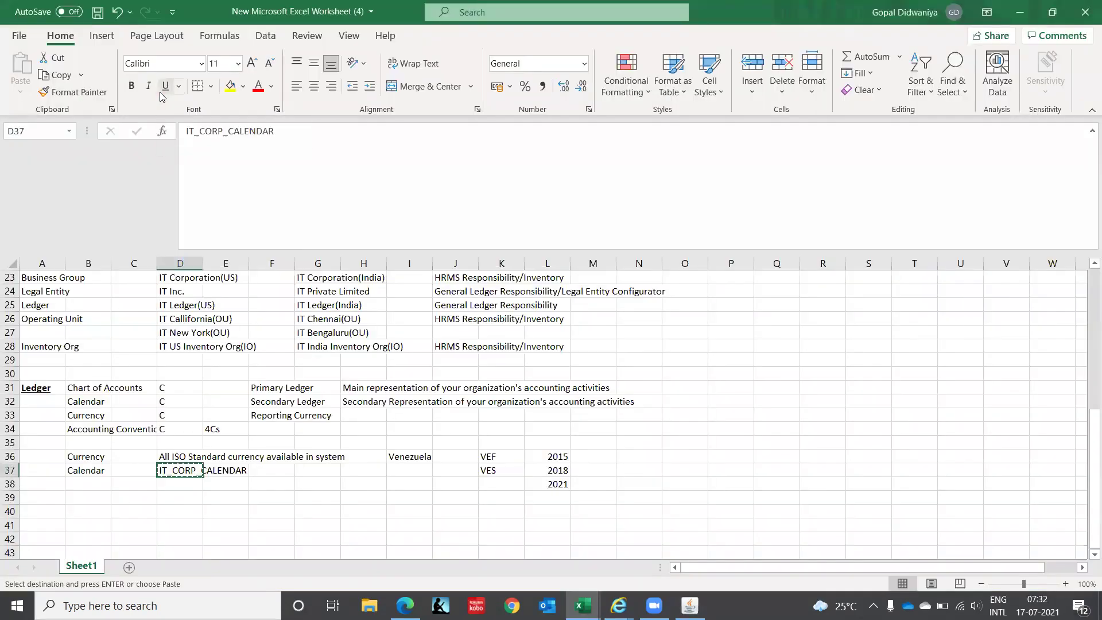
key("alt+Tab")
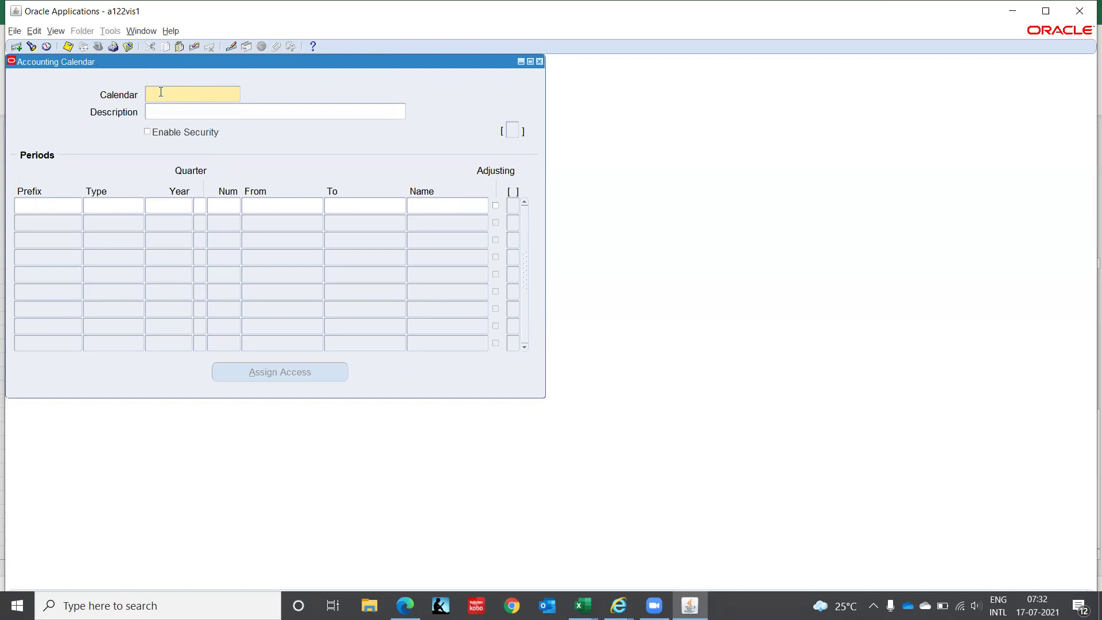
key("alt+Tab")
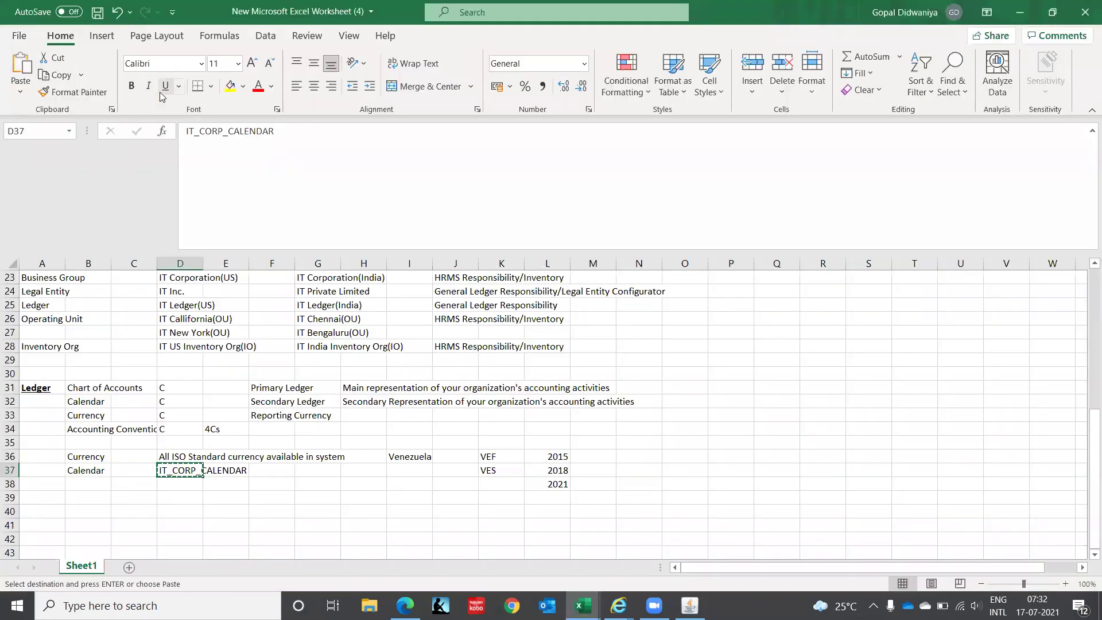
key("alt+Tab")
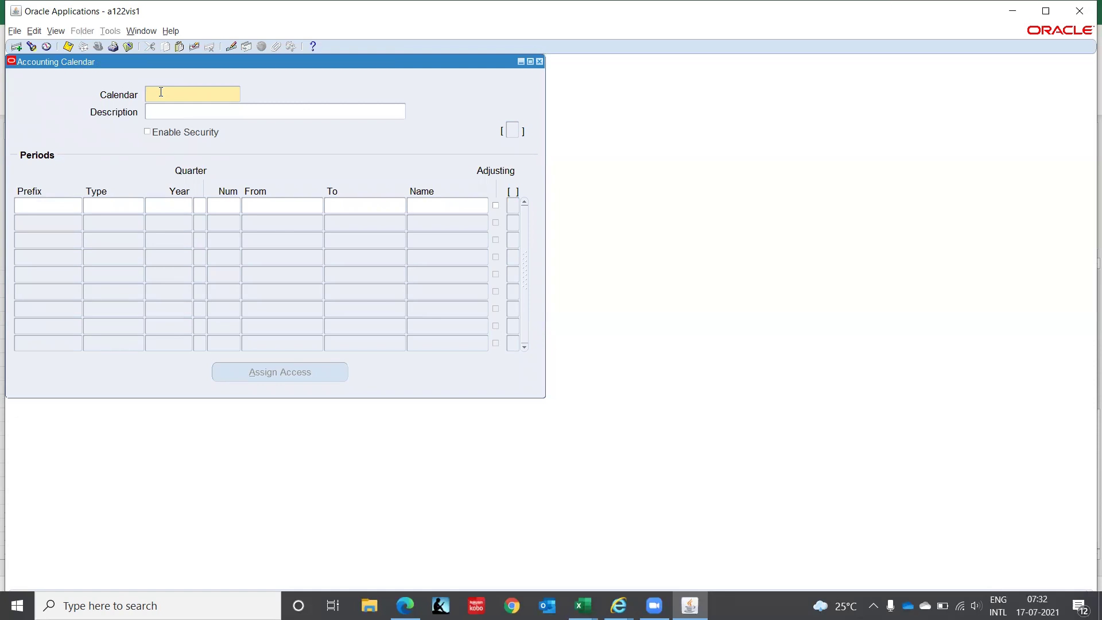
type("IT")
type("_CORP")
type("_CALENDA")
key("BackSpace")
key("BackSpace")
key("BackSpace")
key("BackSpace")
key("BackSpace")
key("BackSpace")
key("BackSpace")
key("BackSpace")
key("BackSpace")
key("BackSpace")
key("BackSpace")
key("BackSpace")
key("BackSpace")
key("BackSpace")
key("BackSpace")
- Name the accounting calendar IT_CORP_MONTHLY and give it the description IT Corporation Monthly Calendar
type("IT_CORP_MONTHLY")
key("Tab")
key("ctrl+v")
key("BackSpace")
key("BackSpace")
key("BackSpace")
key("BackSpace")
key("BackSpace")
key("BackSpace")
key("BackSpace")
key("BackSpace")
key("BackSpace")
key("BackSpace")
key("BackSpace")
key("BackSpace")
key("BackSpace")
key("BackSpace")
key("BackSpace")
key("BackSpace")
type("IT Corporation Monthly Calendar")
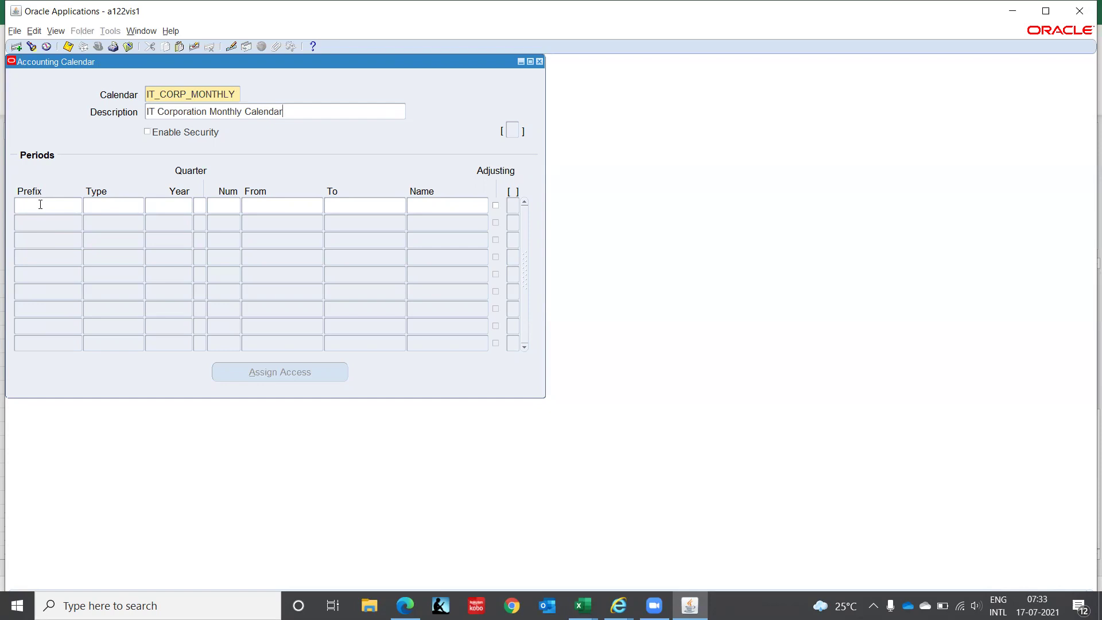
left_click(299, 110)
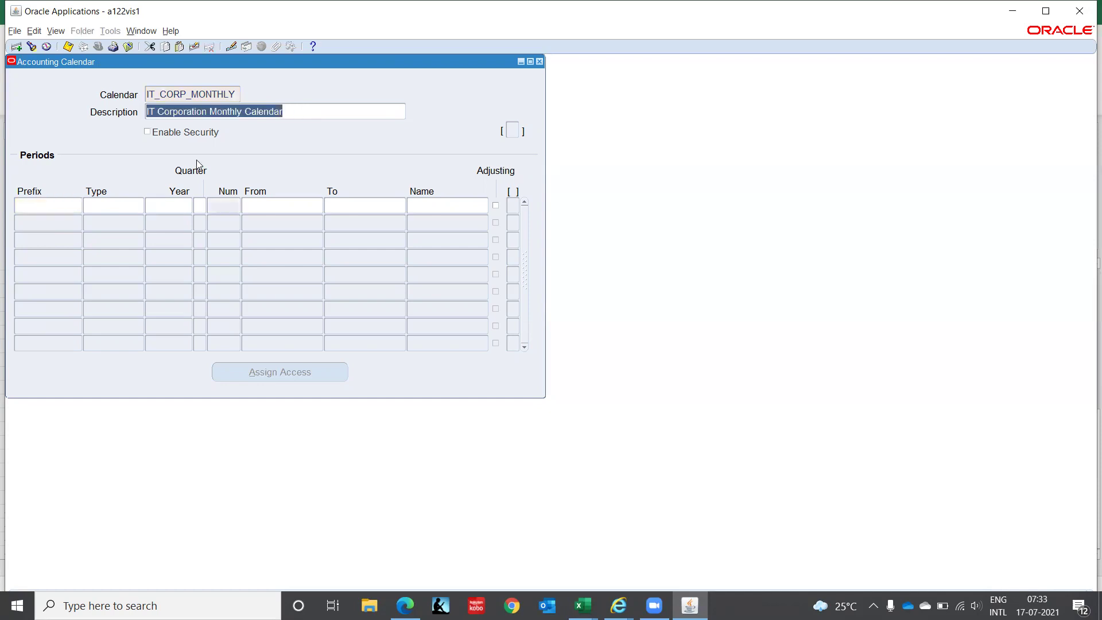
- Add a first period with the prefix JAN and choose the mixed-case Monthly period type for it
left_click(48, 208)
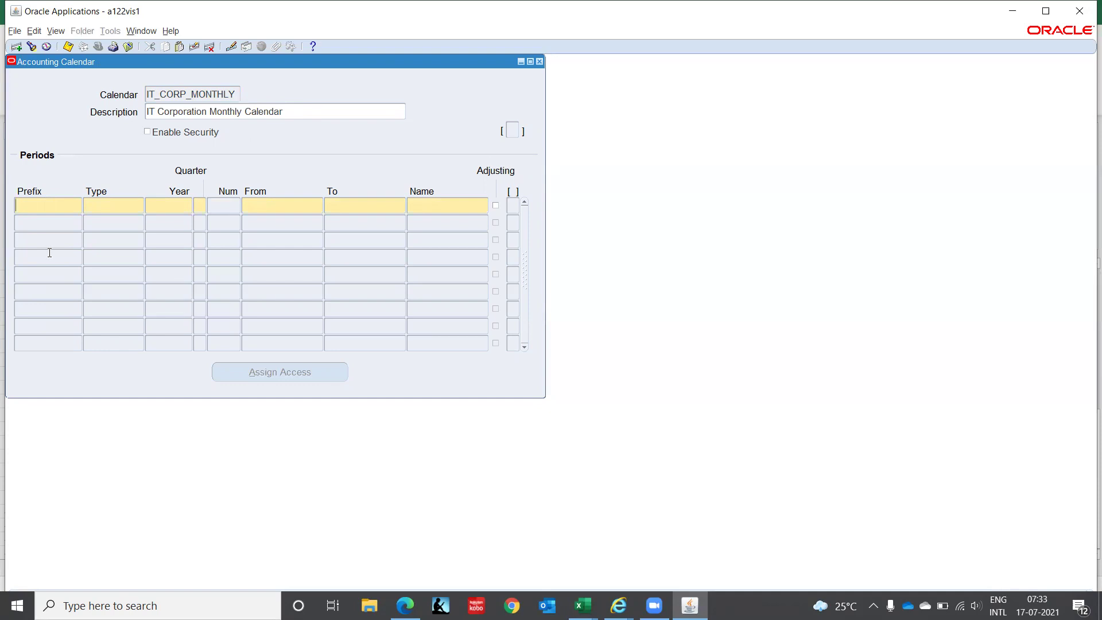
type("JAN")
key("Tab")
type("MONTH")
key("Tab")
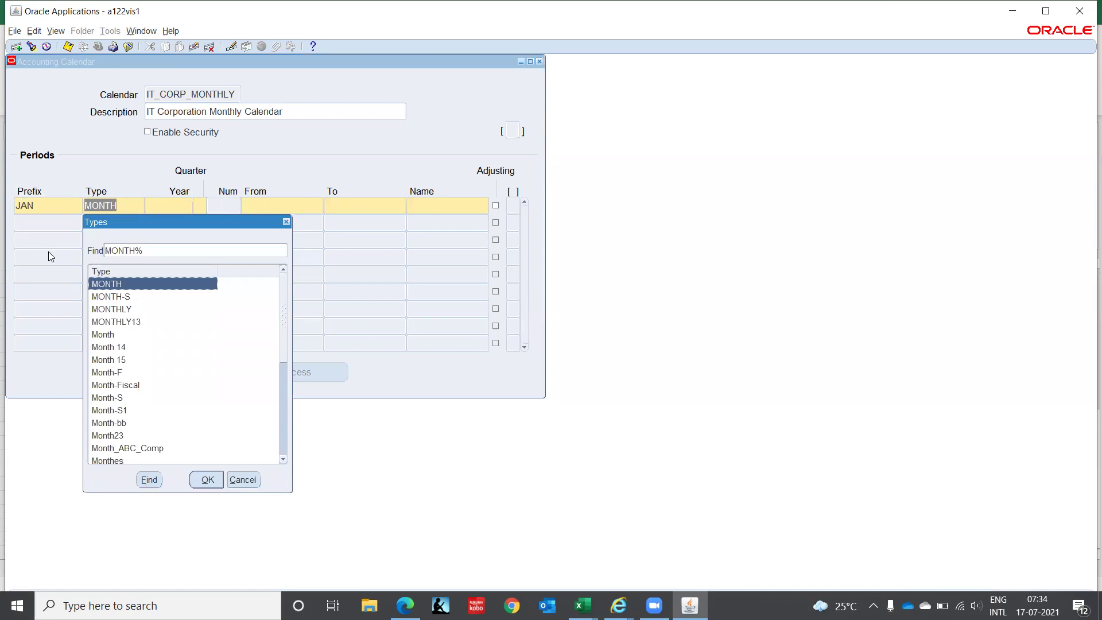
key("Down")
key("Down")
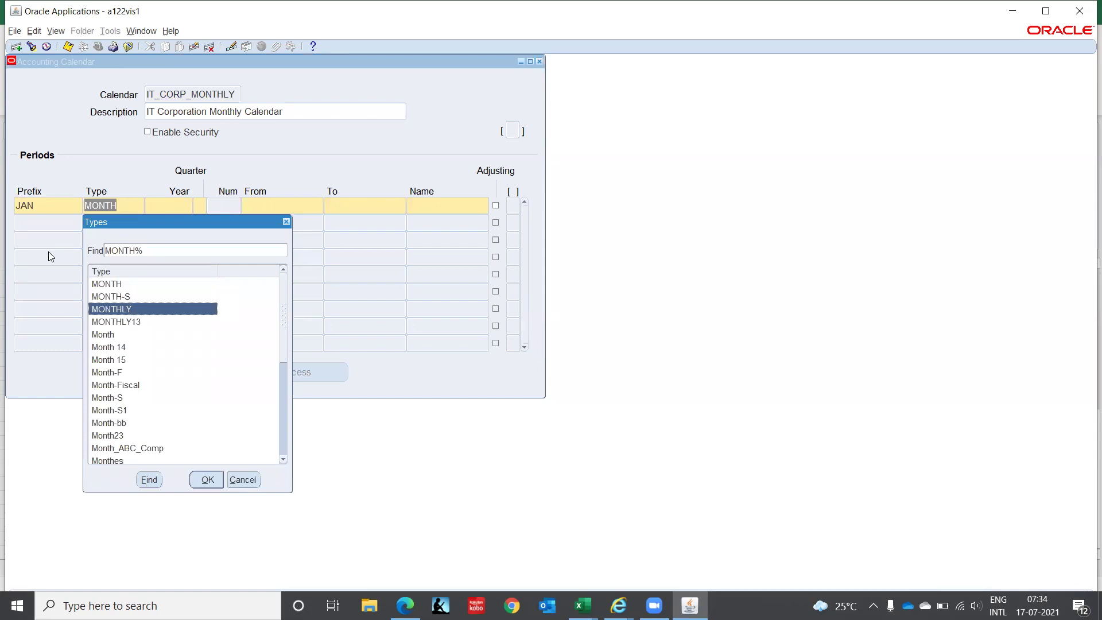
key("Down")
key("Down")
key("Down")
key("Down")
key("Down")
key("Down")
key("Down")
key("Down")
key("Down")
key("Down")
key("Down")
key("Down")
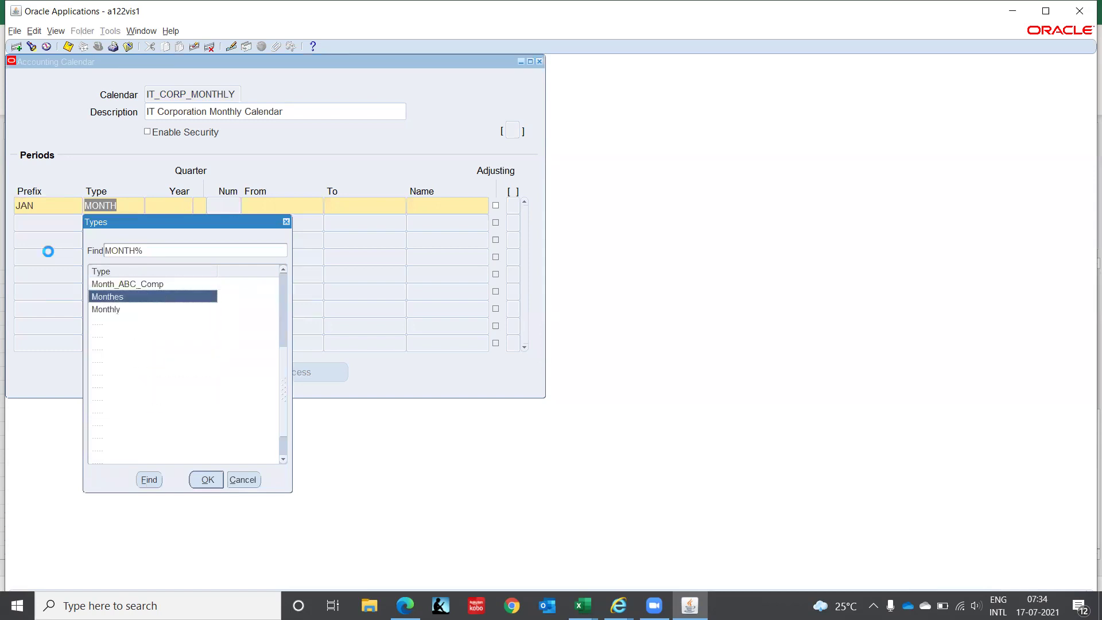
key("Down")
key("Return")
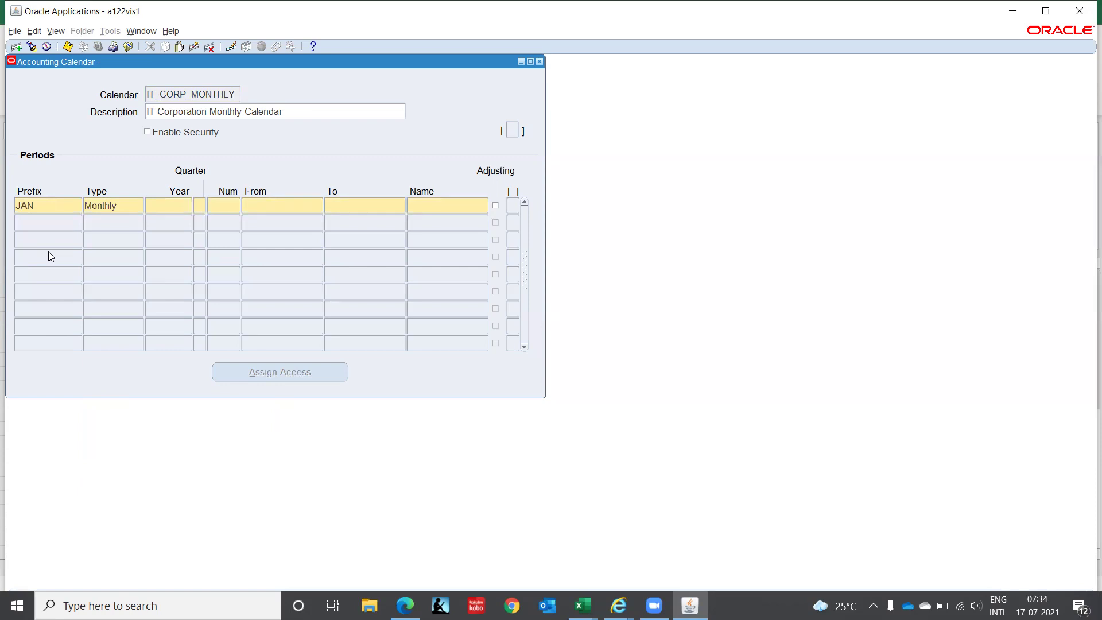
- Set the JAN period's year to 2021 and quarter to 1, and try 31 as its period number
type("2021")
type("31")
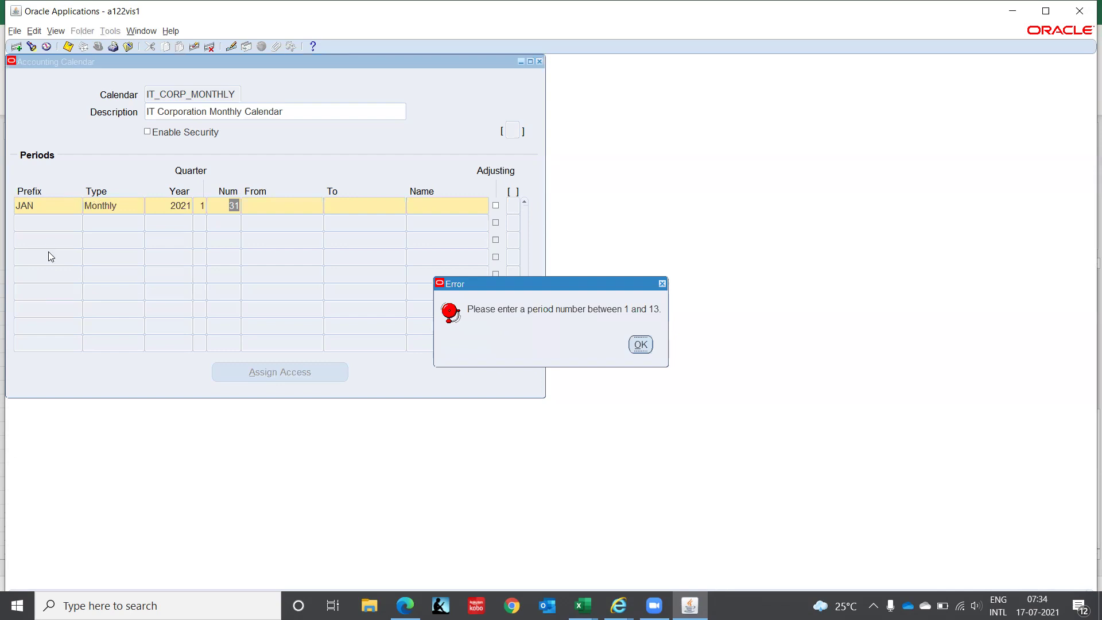
key("Return")
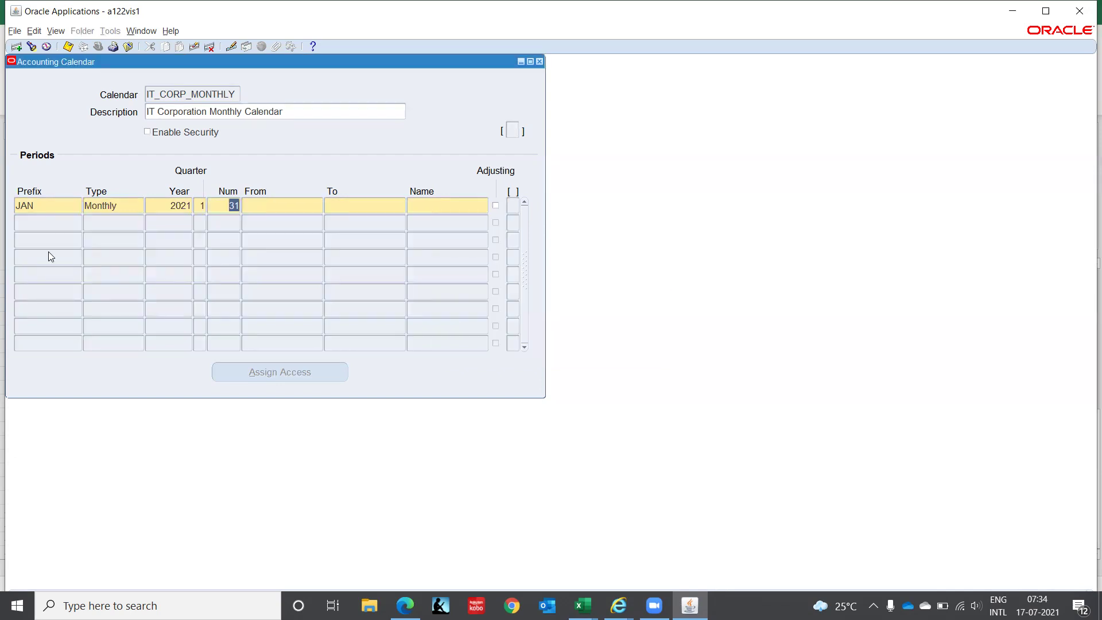
key("BackSpace")
- Give the JAN period number 1 with dates from 01-JAN-2021 to 31-JAN-2021, keeping the default name and no adjusting flag
left_click(66, 224)
type("0101")
type("2021")
type("01JAN")
type("2021")
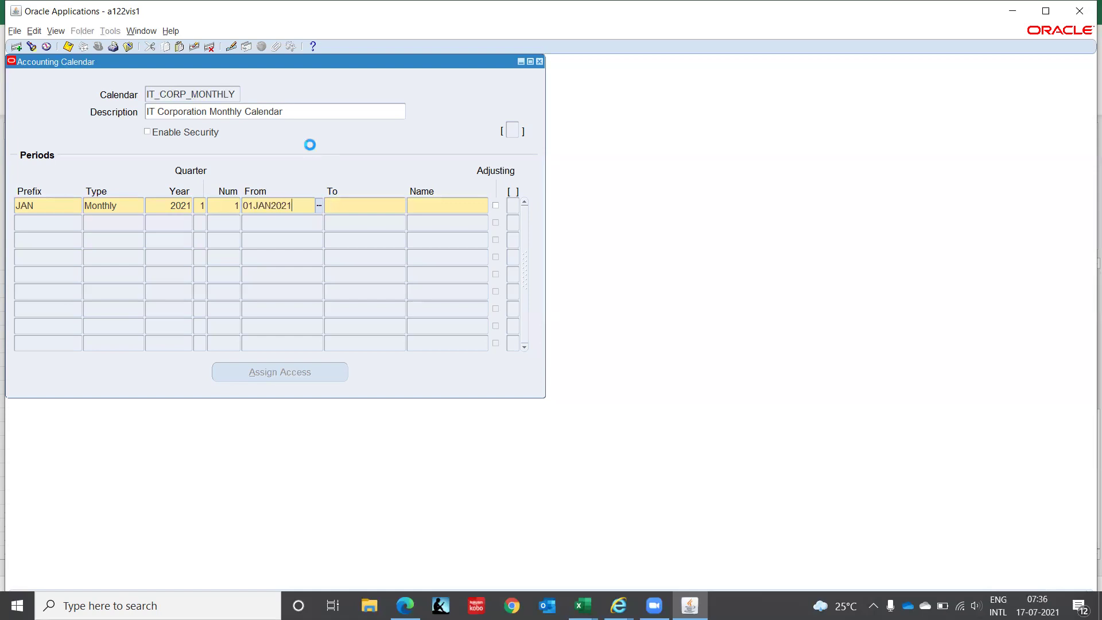
key("Tab")
type("31JAN2021")
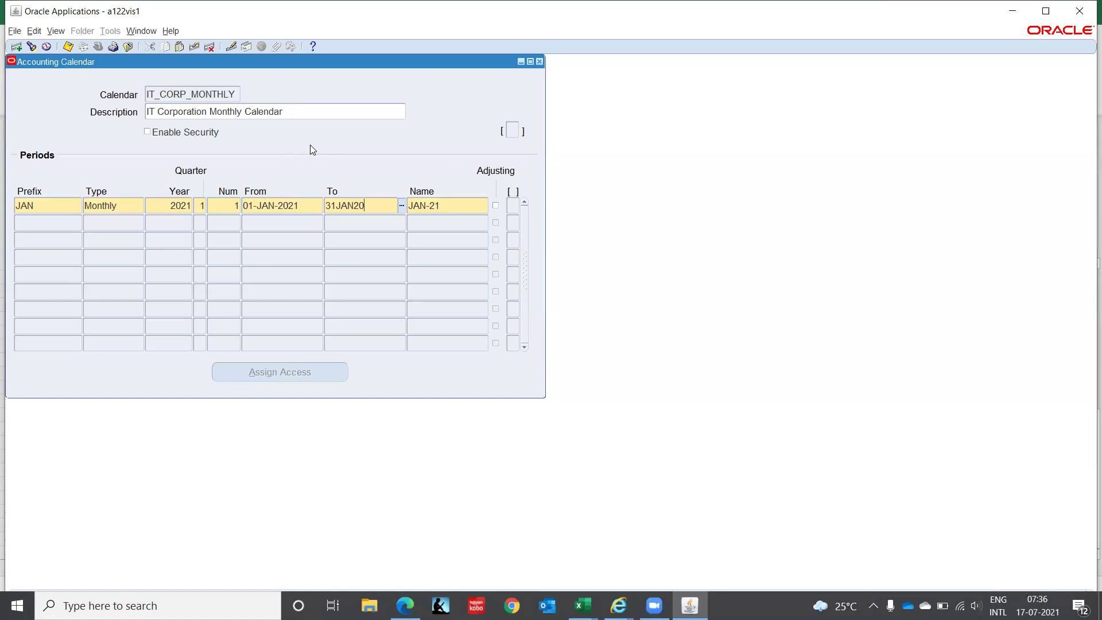
key("Tab")
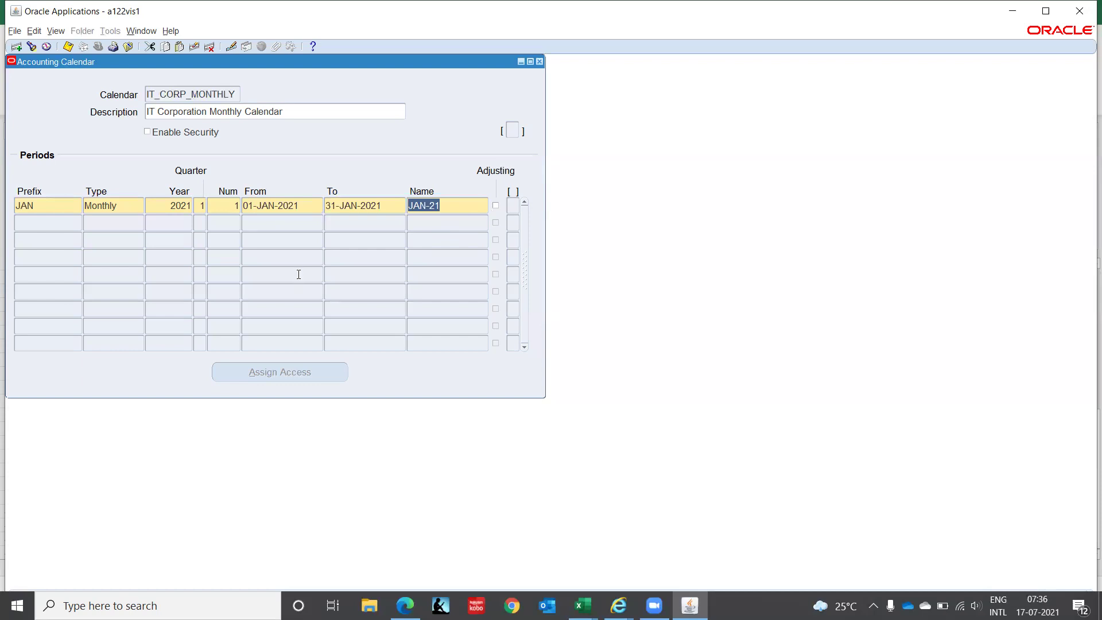
key("Tab")
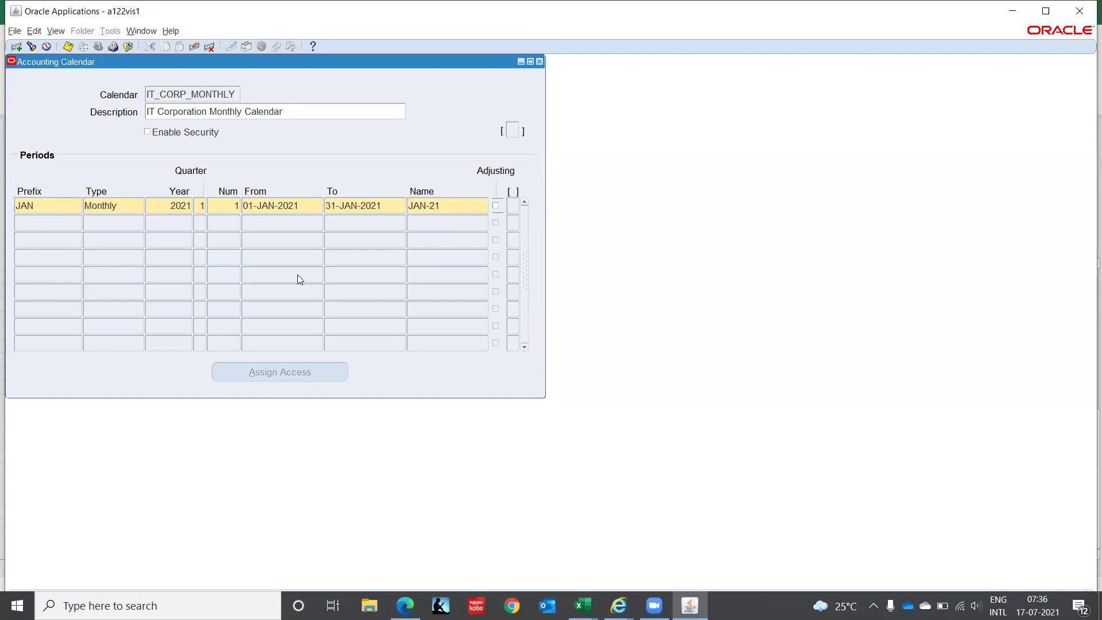
- Add a second period with the prefix FEB and choose the mixed-case Monthly period type for it
key("Tab")
type("FEB")
key("Tab")
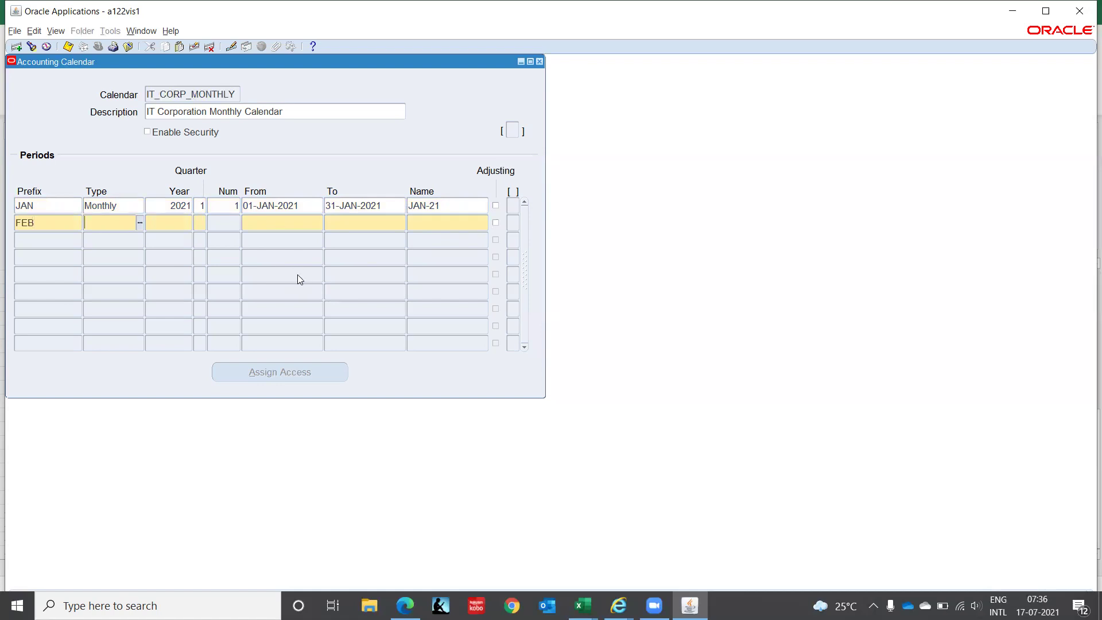
type("MONTHLY")
key("Tab")
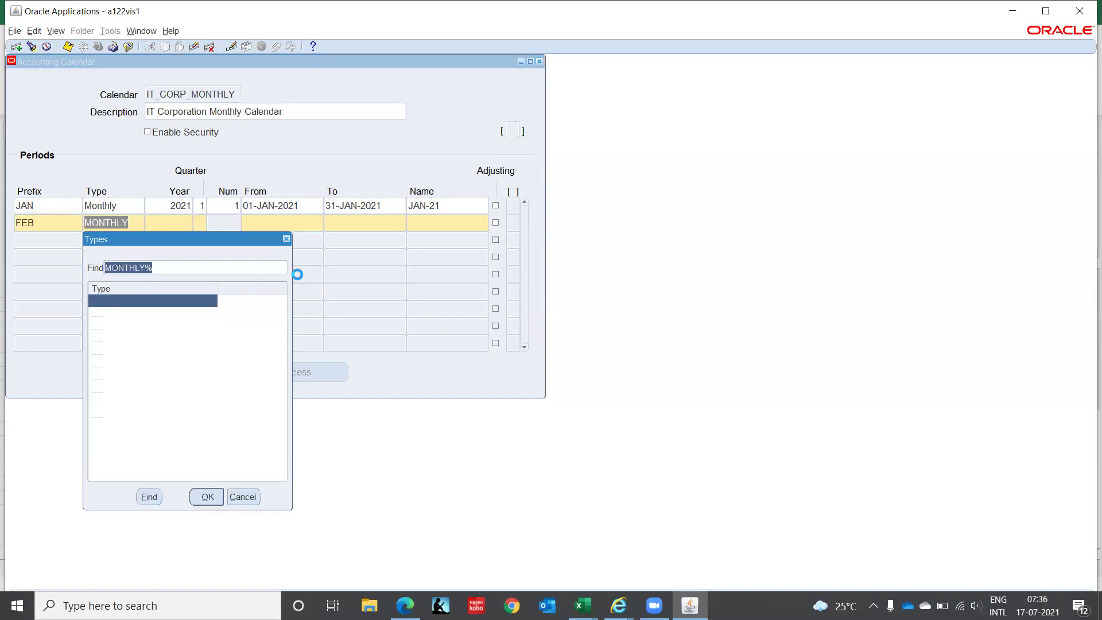
key("Down")
key("Down")
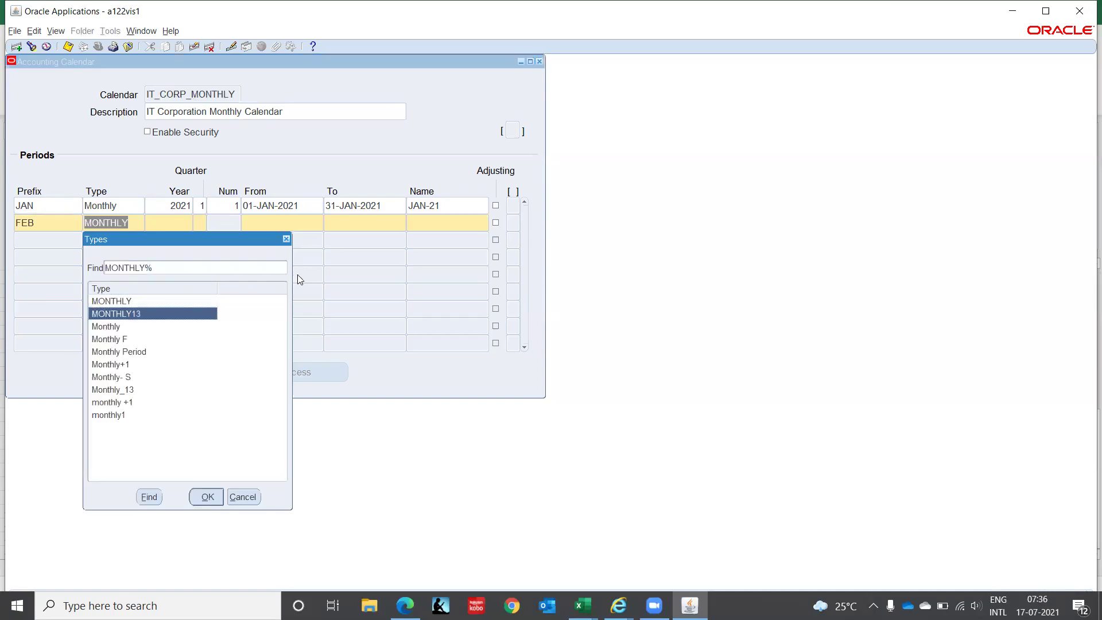
key("Return")
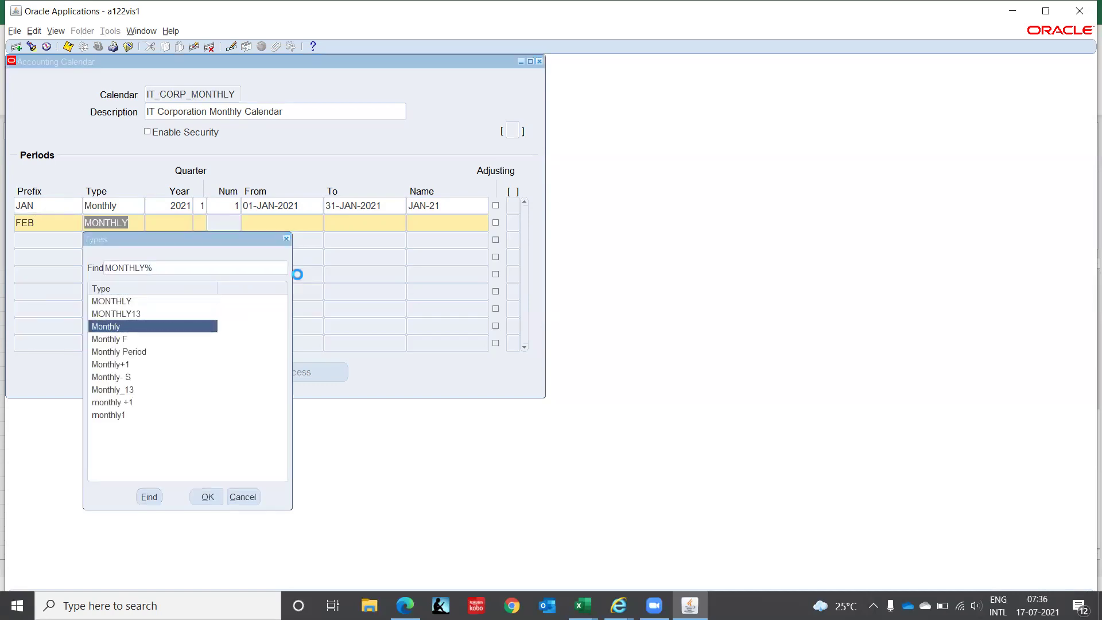
- Set the FEB period to year 2021, quarter 1, number 2, running from 01-FEB-2021 to 28-FEB-2021
type("2021")
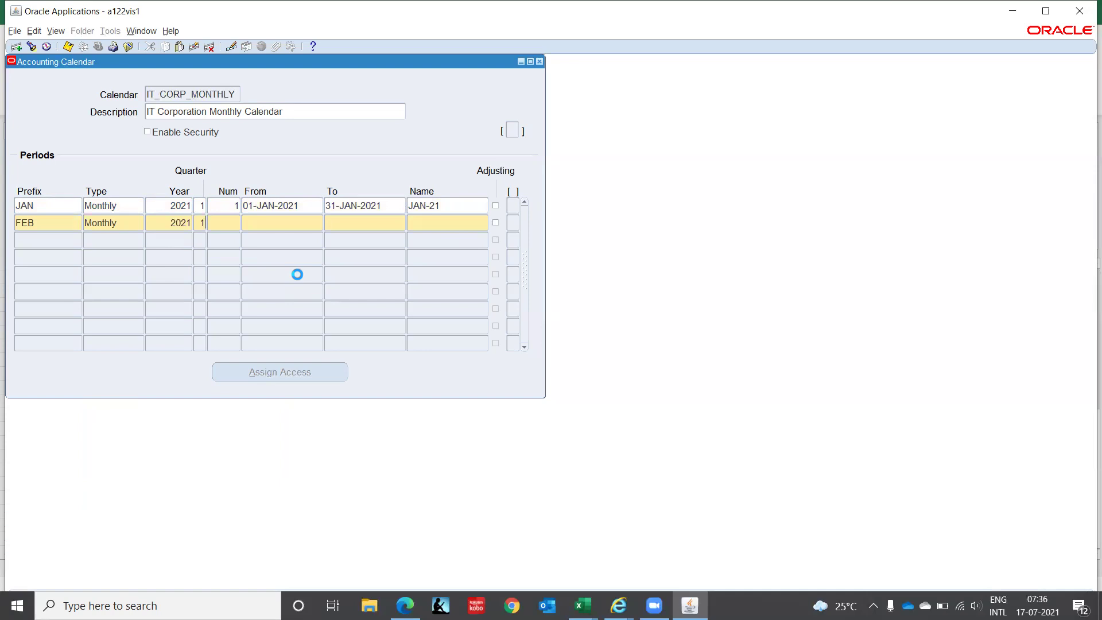
type("2")
key("Tab")
type("01FEB2021")
key("Tab")
type("28-FEB-2021")
key("Tab")
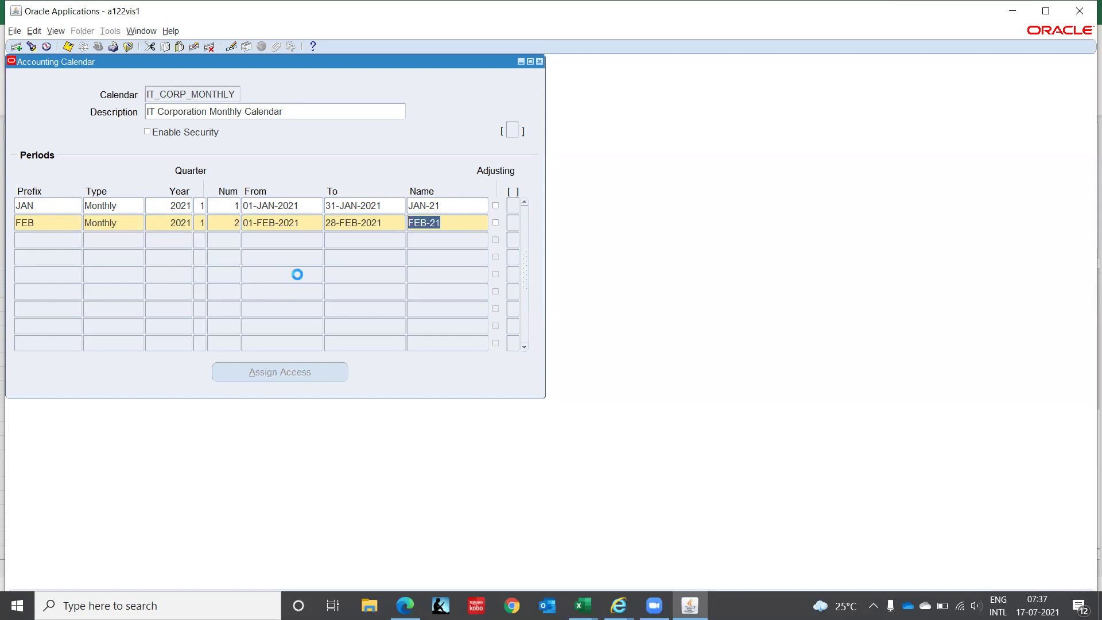
- Add a third period with the prefix MAR and choose the mixed-case Monthly period type for it
type("MAR")
key("Tab")
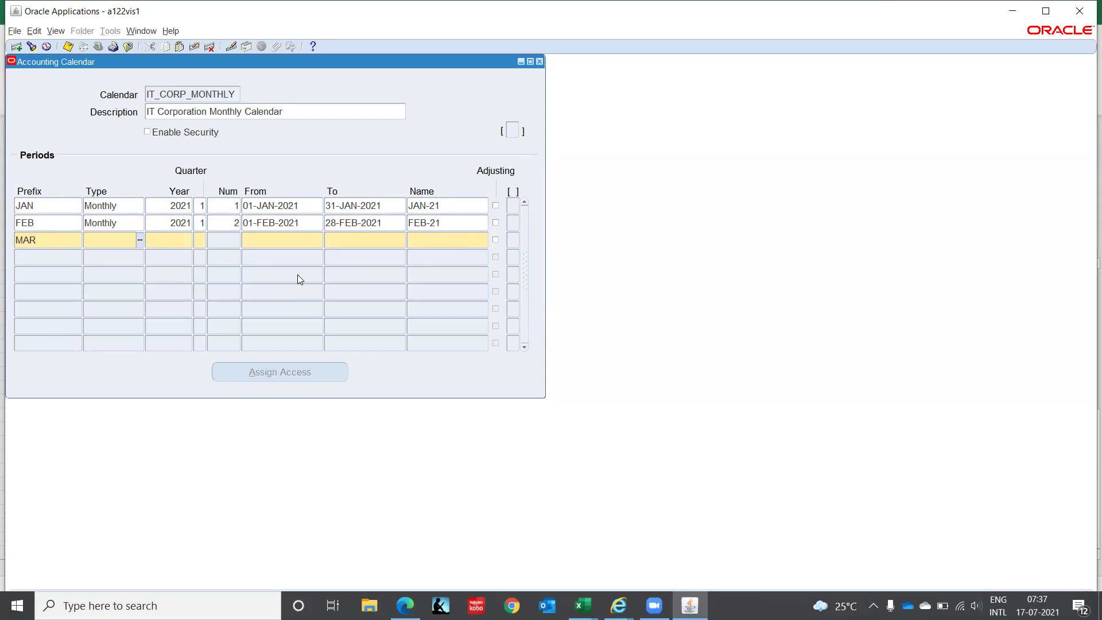
double_click(91, 248)
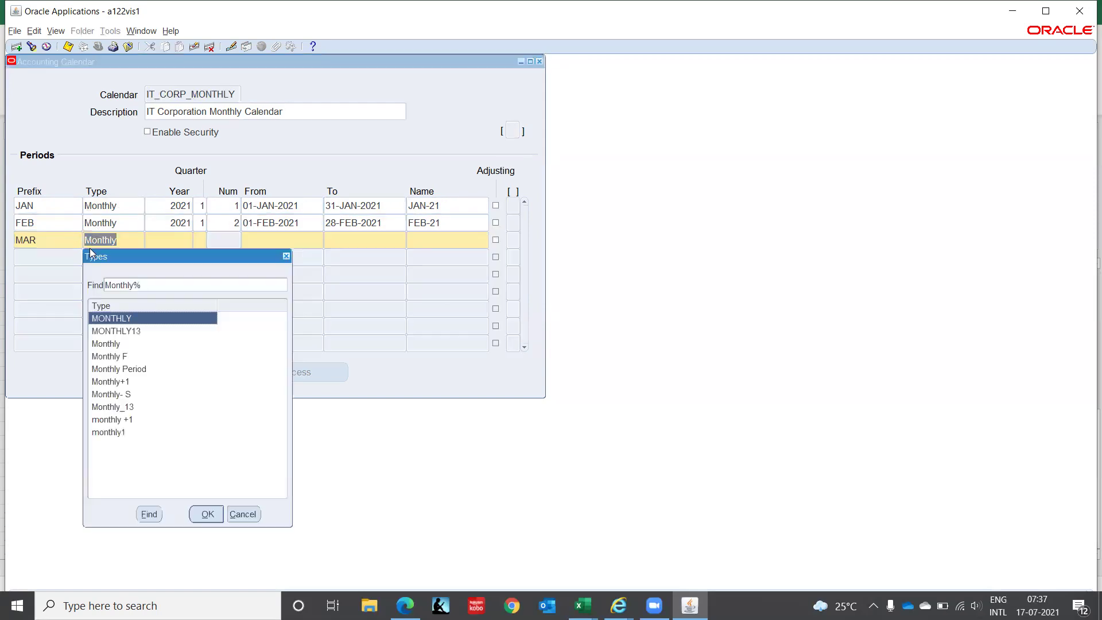
key("Down")
key("Down")
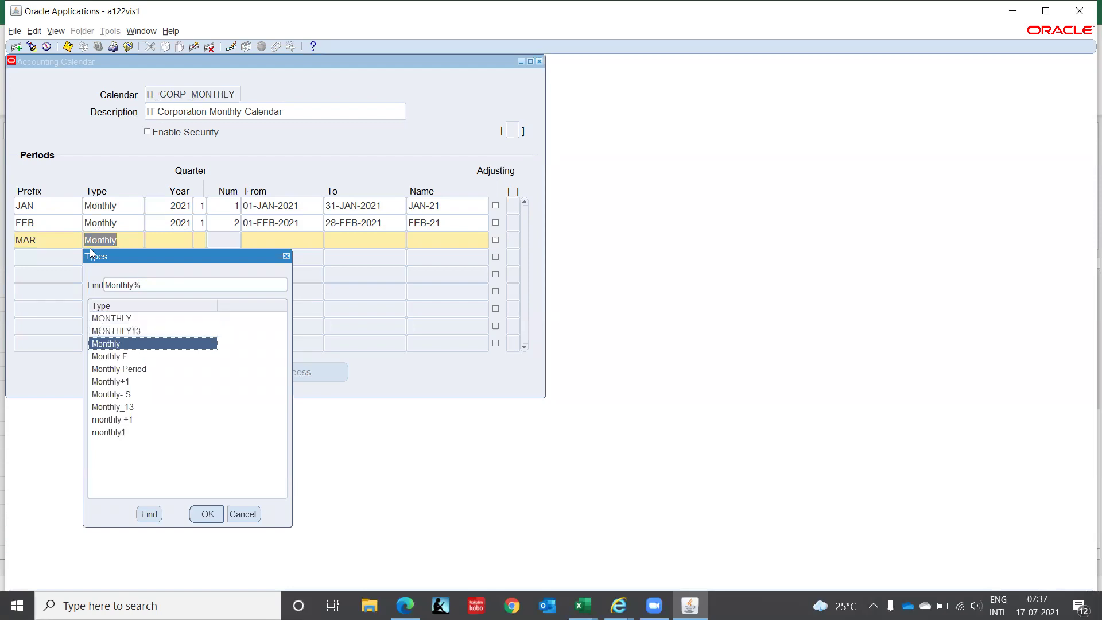
key("Return")
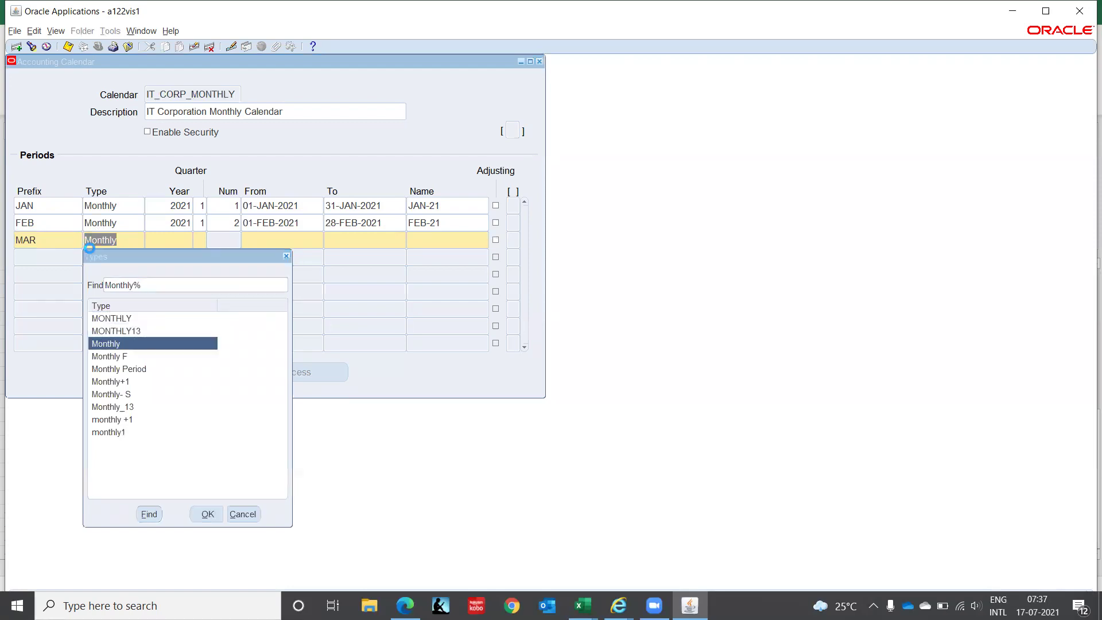
- Set the MAR period to year 2021, quarter 1, number 3, running from 01-MAR-2021 to 31-MAR-2021
type("2021")
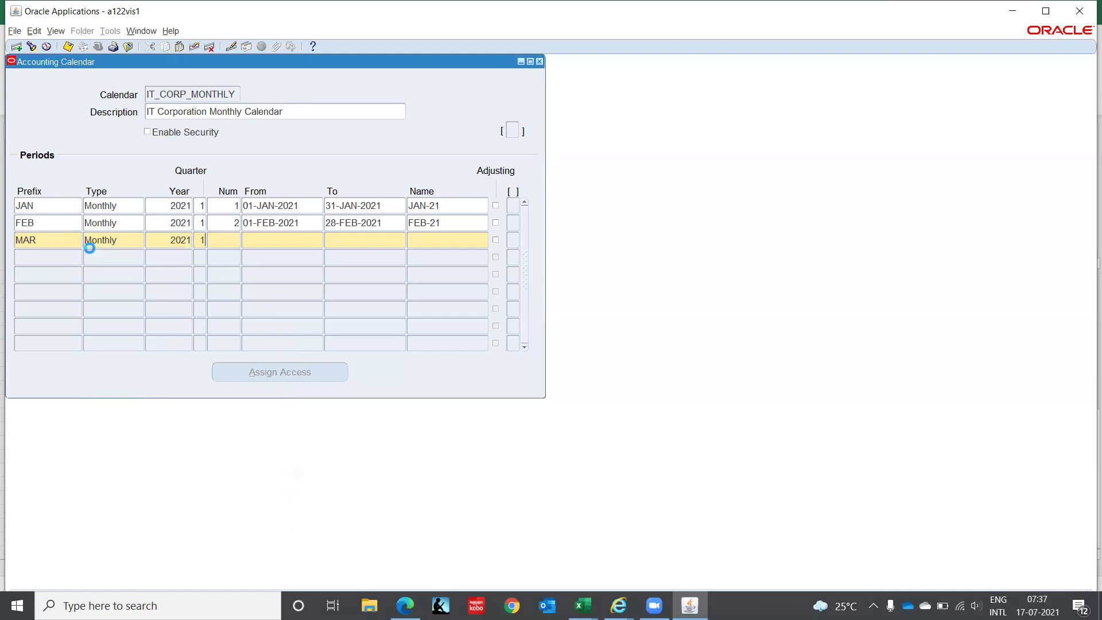
type("3")
type("01MAR")
type("2021")
key("Tab")
type("31M")
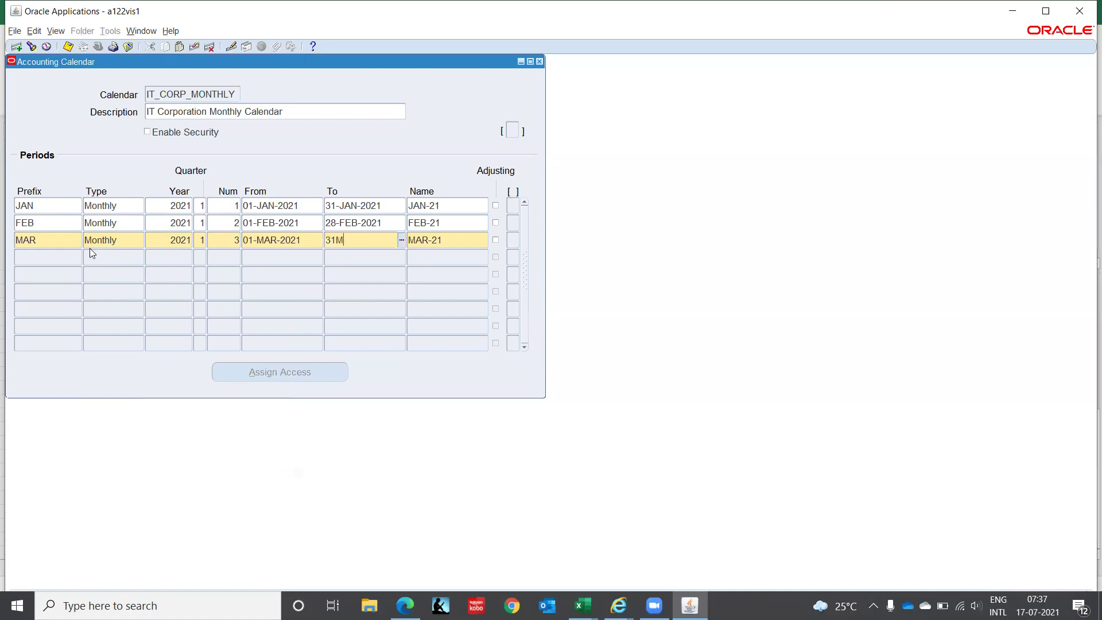
type("AR2021")
left_click(90, 248)
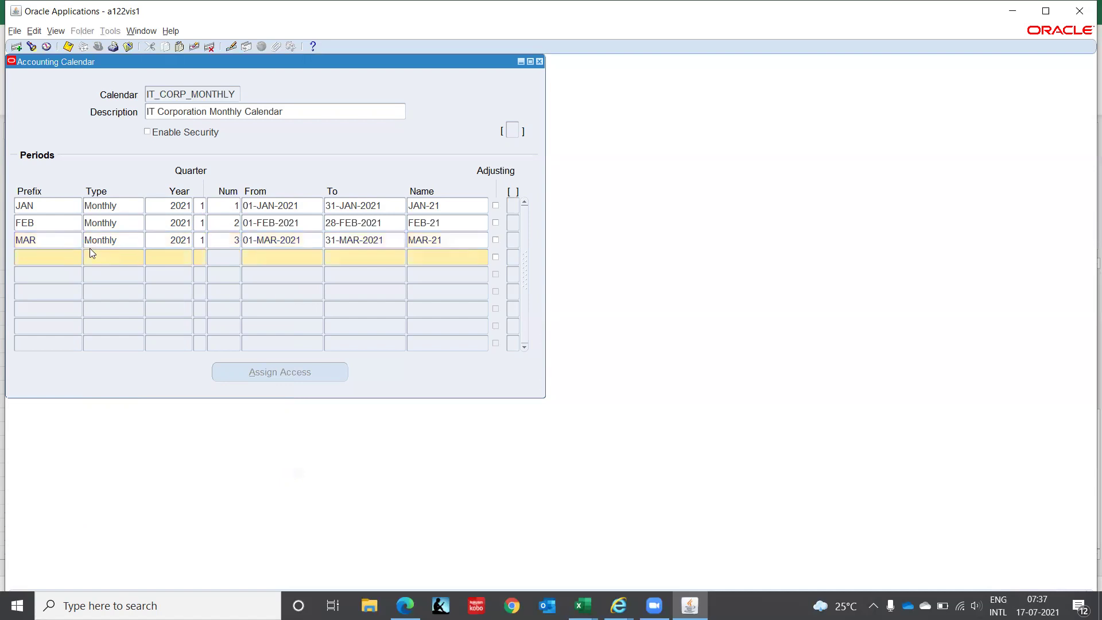
- Add a fourth period with the prefix APR and choose the mixed-case Monthly period type for it
type("APR")
key("Tab")
type("MONTHLY")
key("Tab")
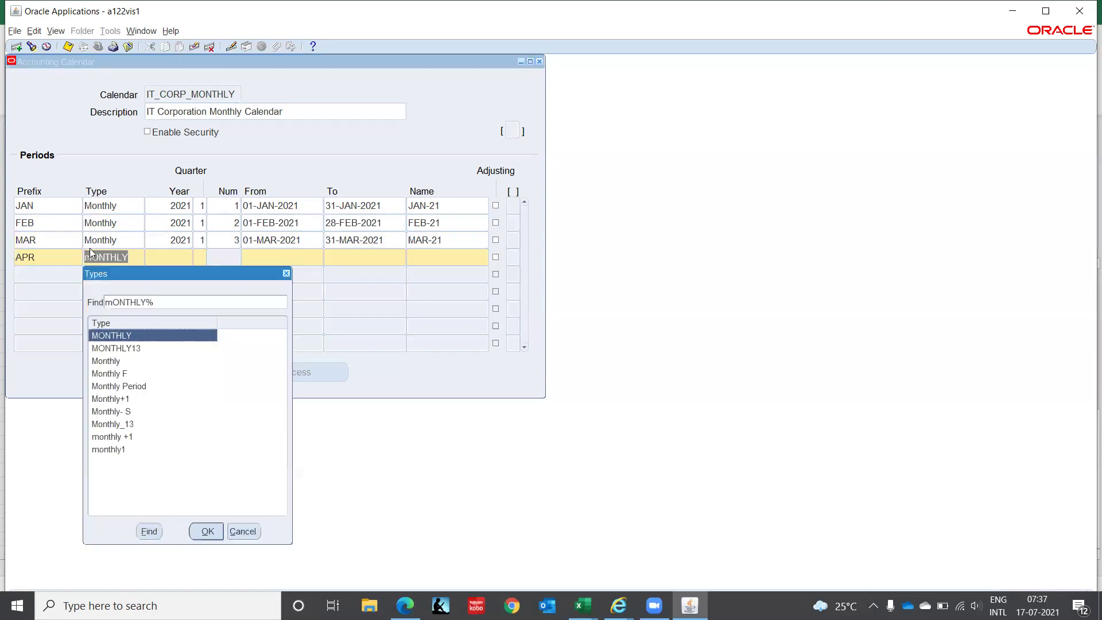
key("Down")
key("Down")
key("Return")
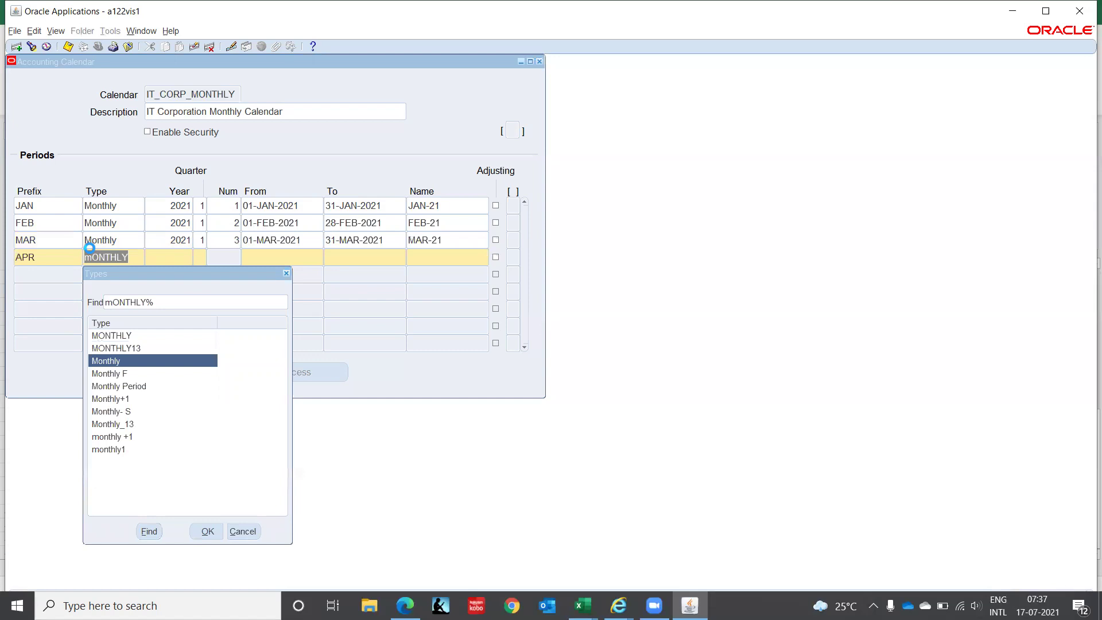
- Set the APR period to year 2021, quarter 2, number 4, running from 01-APR-2021 to 30-APR-2021
type("2021")
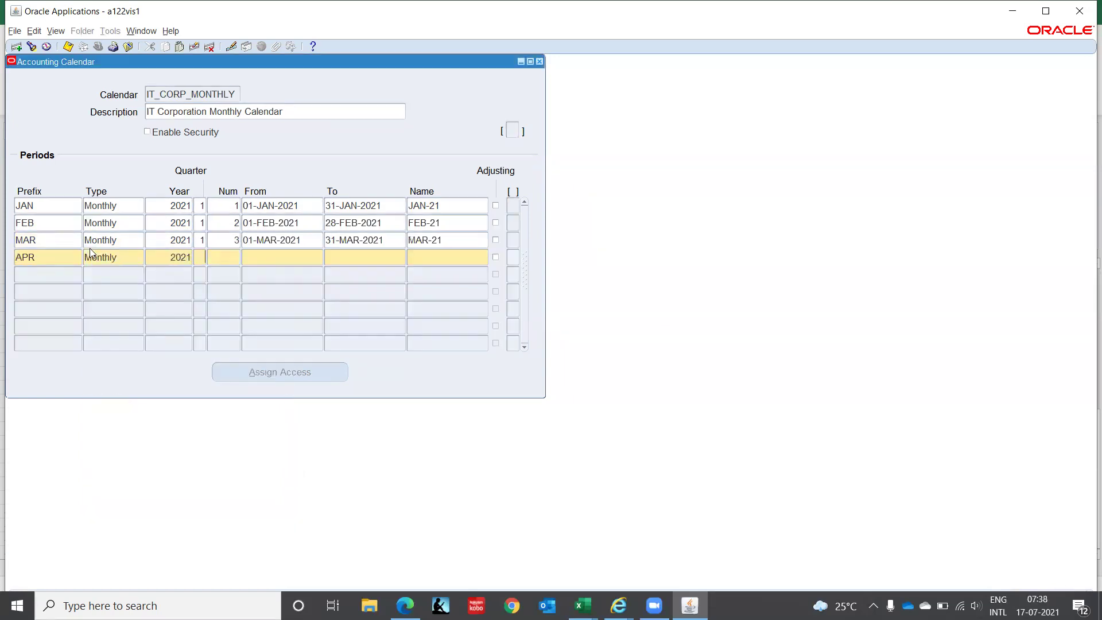
type("2")
type("4")
key("Tab")
type("01-")
type("APR-20")
type("21")
key("Tab")
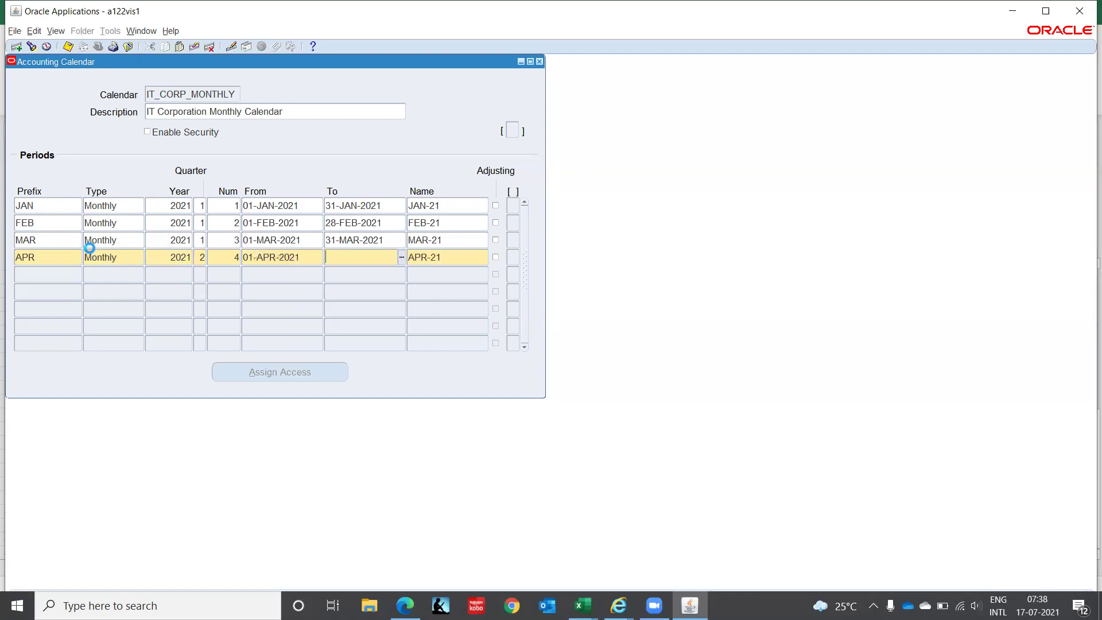
type("30-APR-")
type("2021")
key("Tab")
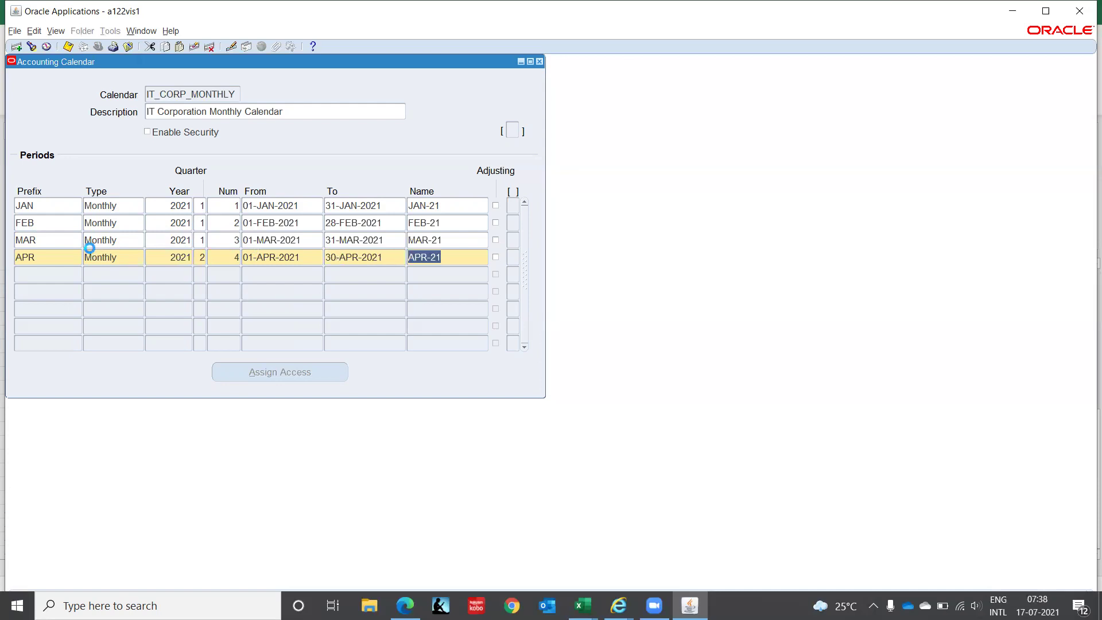
- Add a fifth period to the calendar with the prefix MAY
key("Tab")
type("MAY")
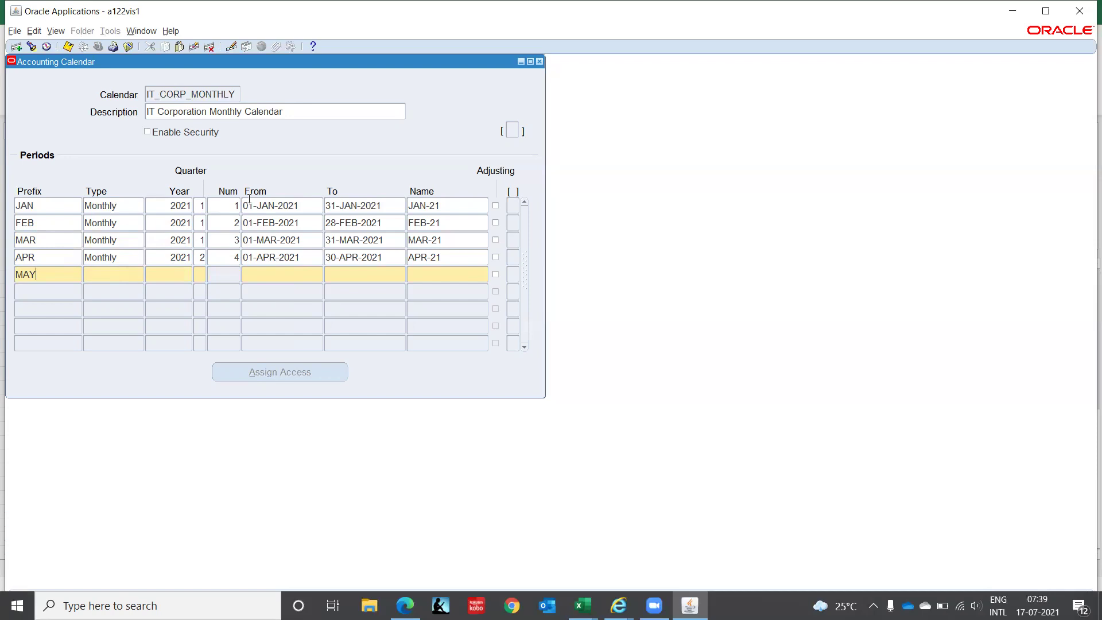
key("Tab")
type("Month")
key("Tab")
key("Down")
key("Down")
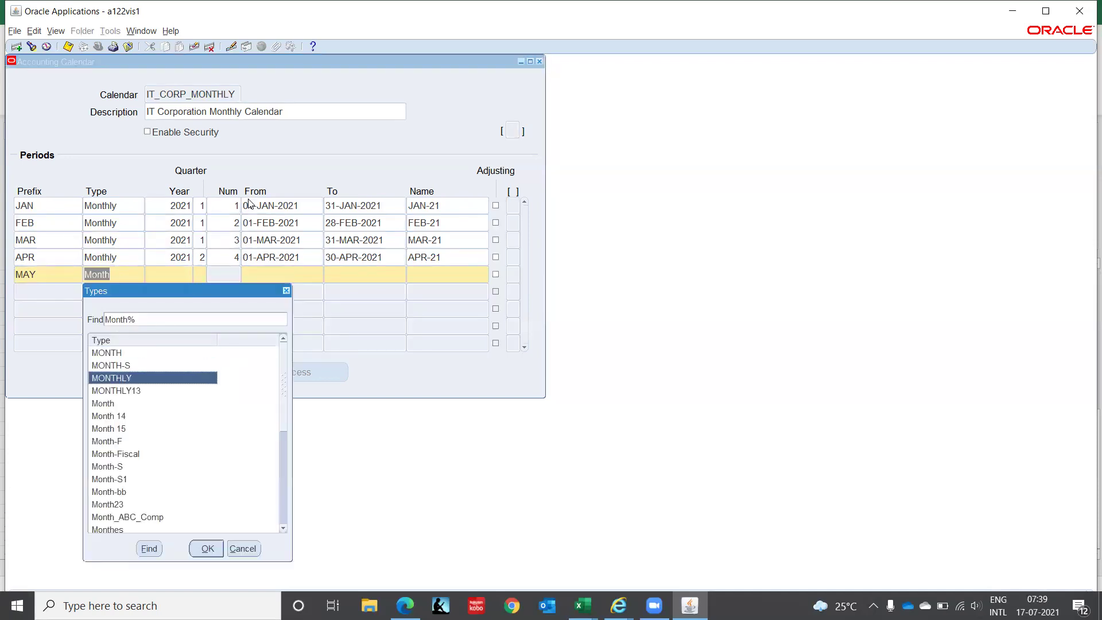
key("Down")
key("Down")
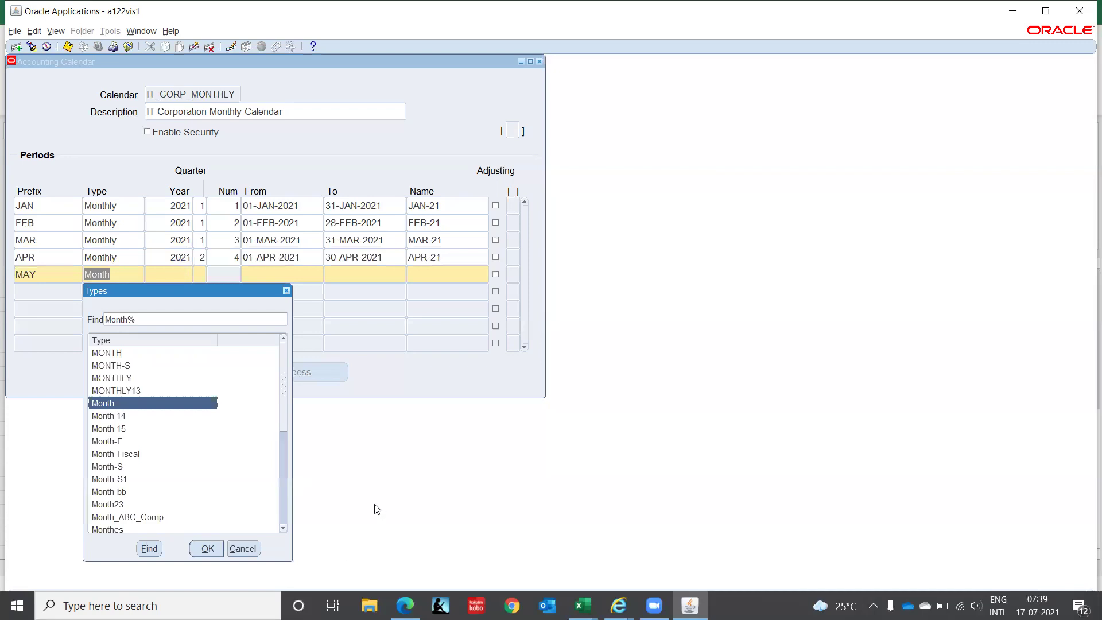
left_click(243, 549)
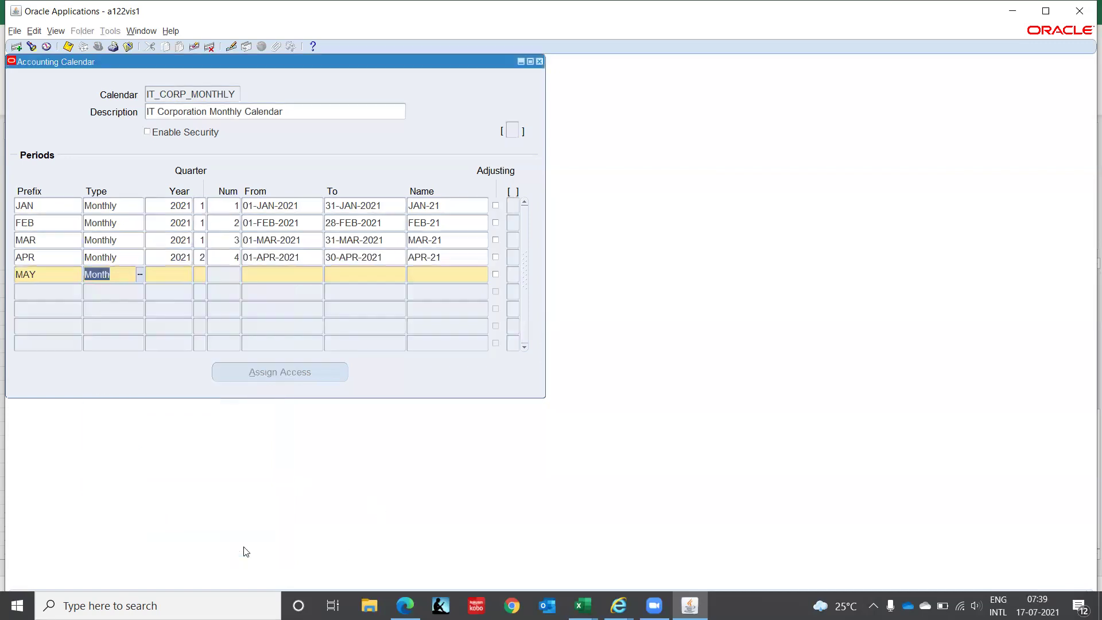
- Choose the mixed-case Monthly period type for the MAY period
type("Monthlu")
key("BackSpace")
type("Y")
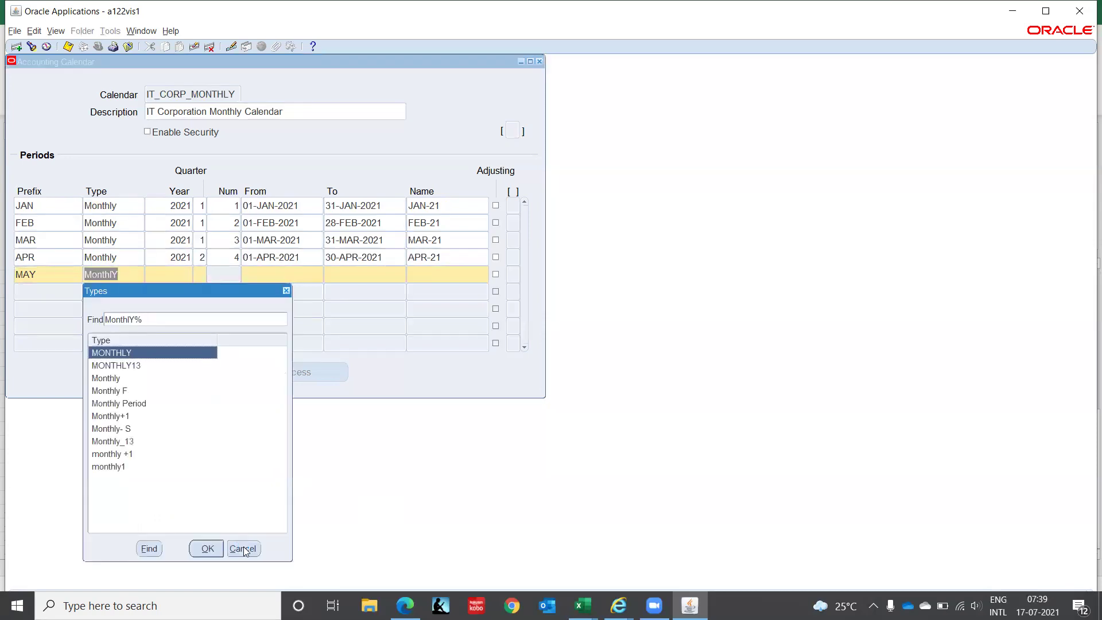
key("Down")
key("Down")
key("Return")
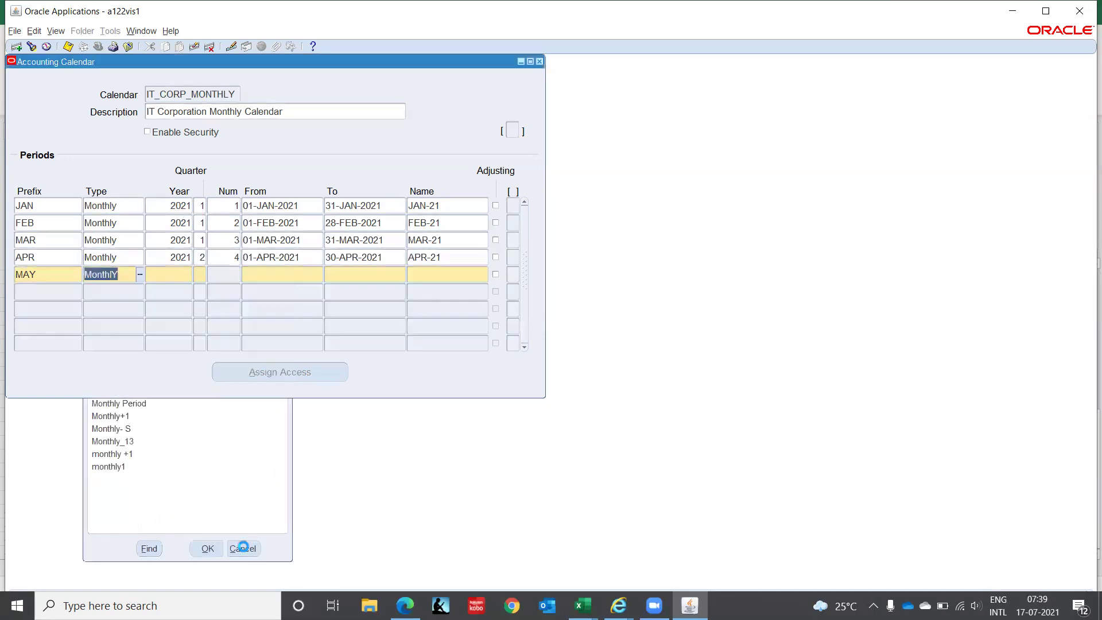
- Set the MAY period to year 2021, quarter 2, number 5, running from 01-MAY-2021 to 31-MAY-2021
type("2021")
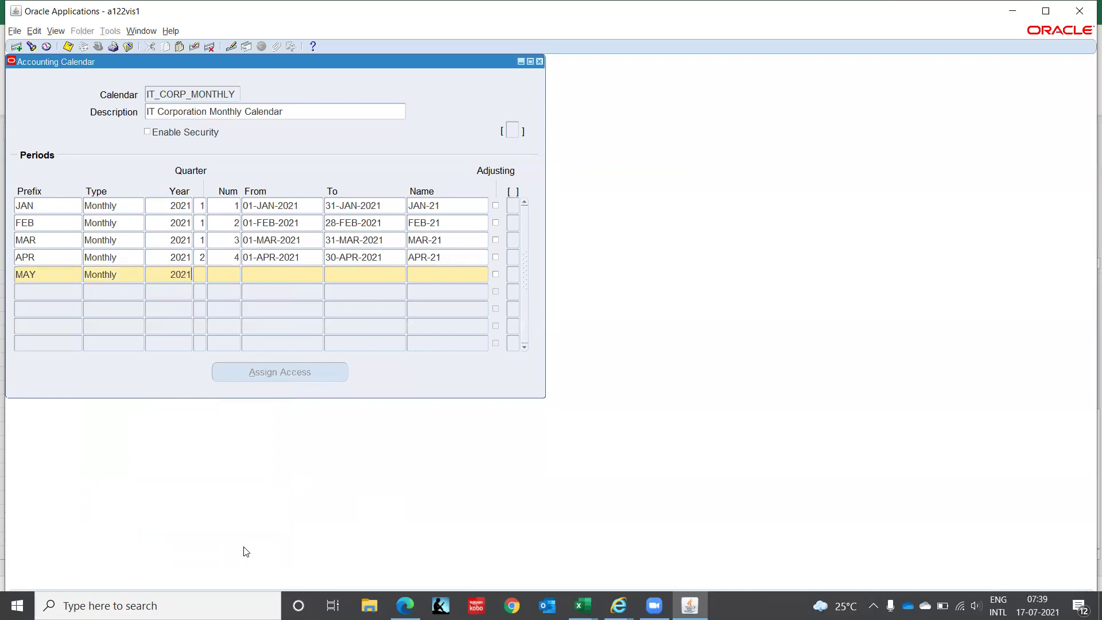
key("Tab")
type("2")
key("Tab")
type("5")
key("Tab")
type("01-MAY-2021")
key("Tab")
type("31")
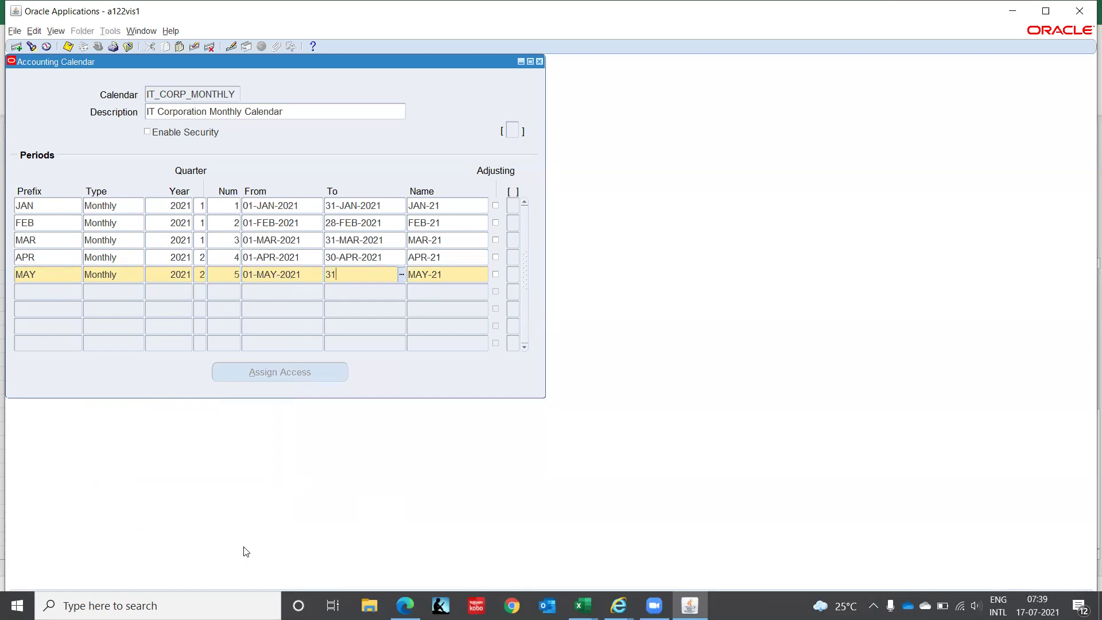
type("-MAY-")
type("2021")
key("Tab")
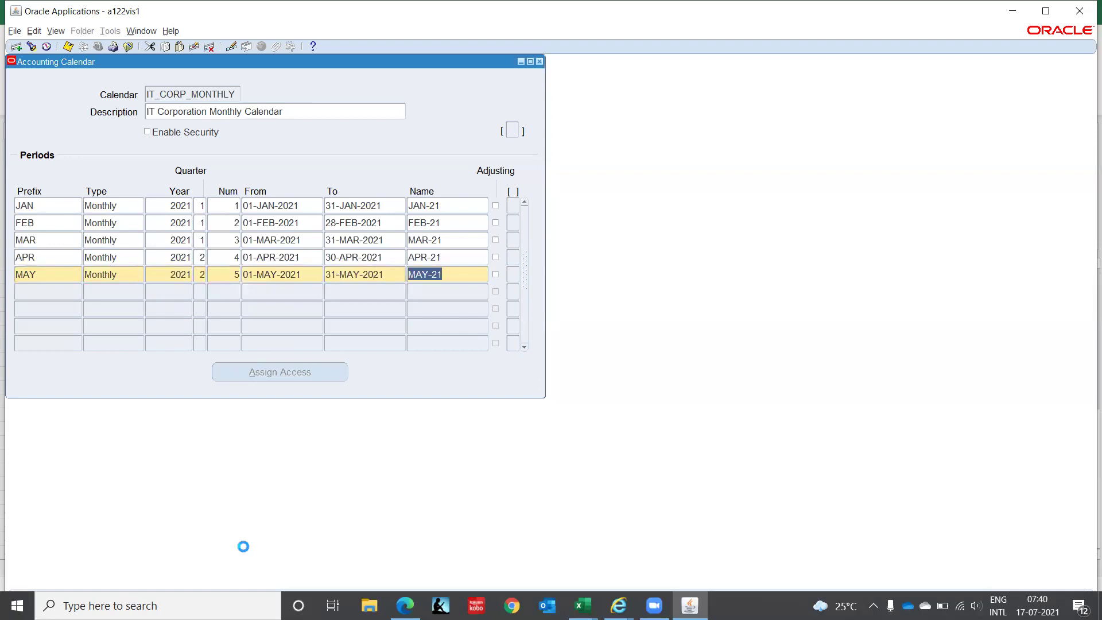
key("Tab")
key("Tab")
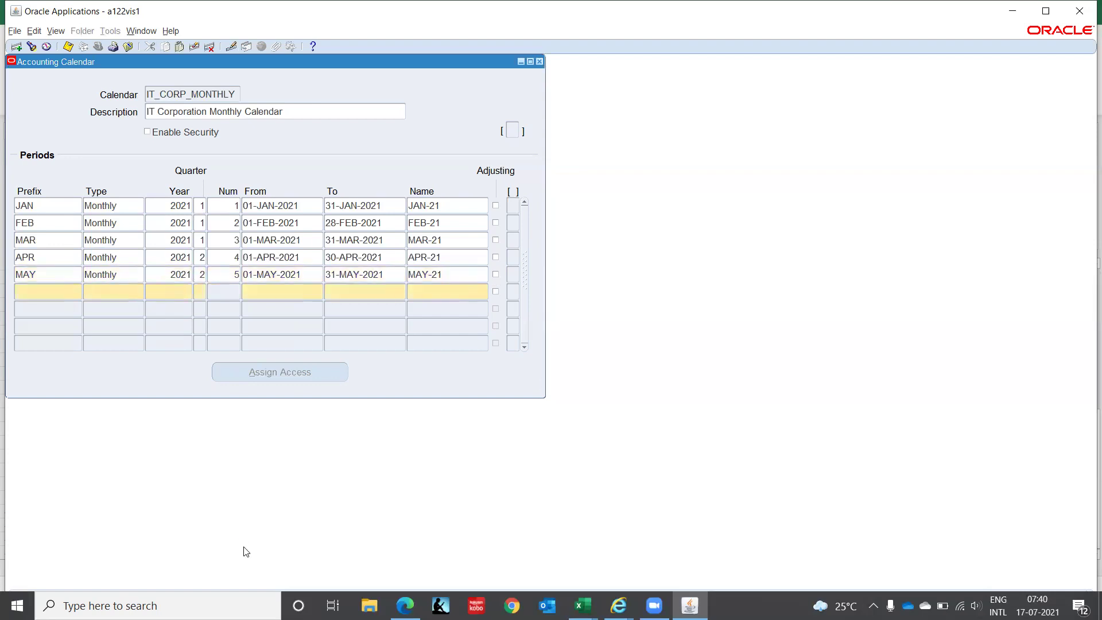
- Add a sixth period with the uppercase prefix JUN and choose the mixed-case Monthly period type for it
type("jun")
key("BackSpace")
key("BackSpace")
key("BackSpace")
type("JUN")
key("Tab")
type("Mo")
key("BackSpace")
key("BackSpace")
type("MONTHLY")
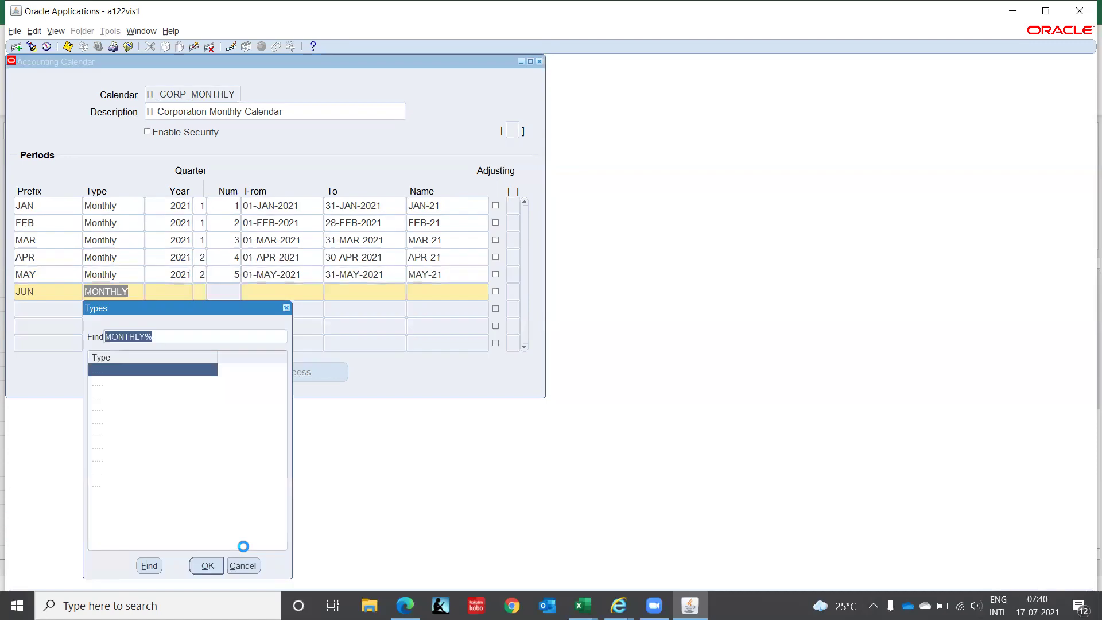
key("Down")
key("Down")
key("Down")
key("Up")
key("Return")
- Set the JUN period to year 2021, quarter 2, number 6, running from 01-JUN-2021 to 30-JUN-2021
type("2021")
key("Tab")
type("2")
key("Tab")
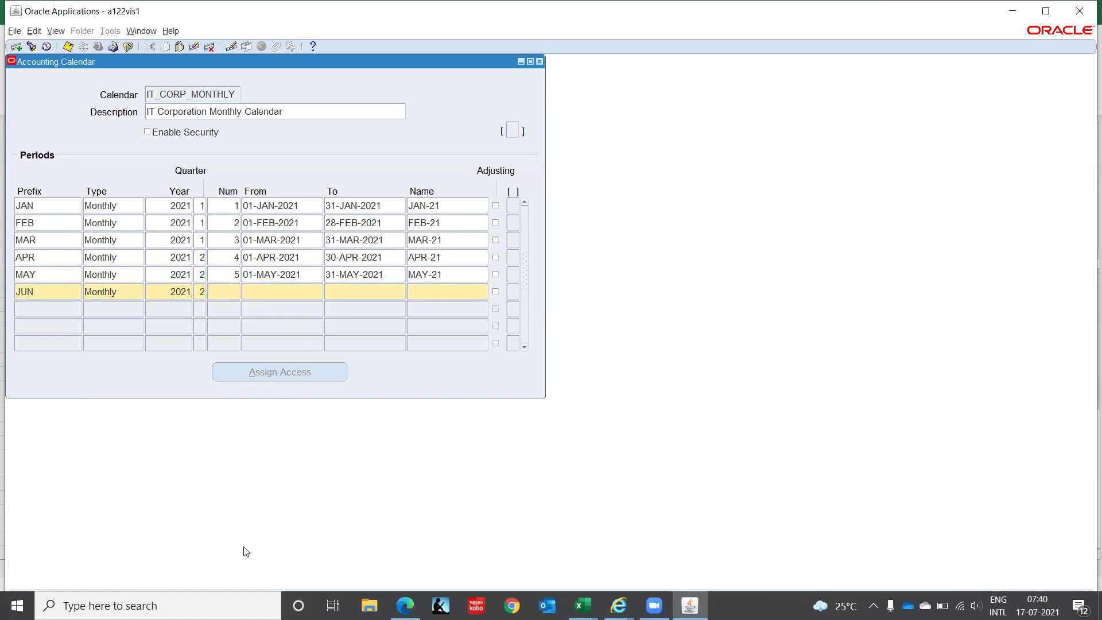
type("6")
key("Tab")
type("01-JUN-")
type("2021")
key("Tab")
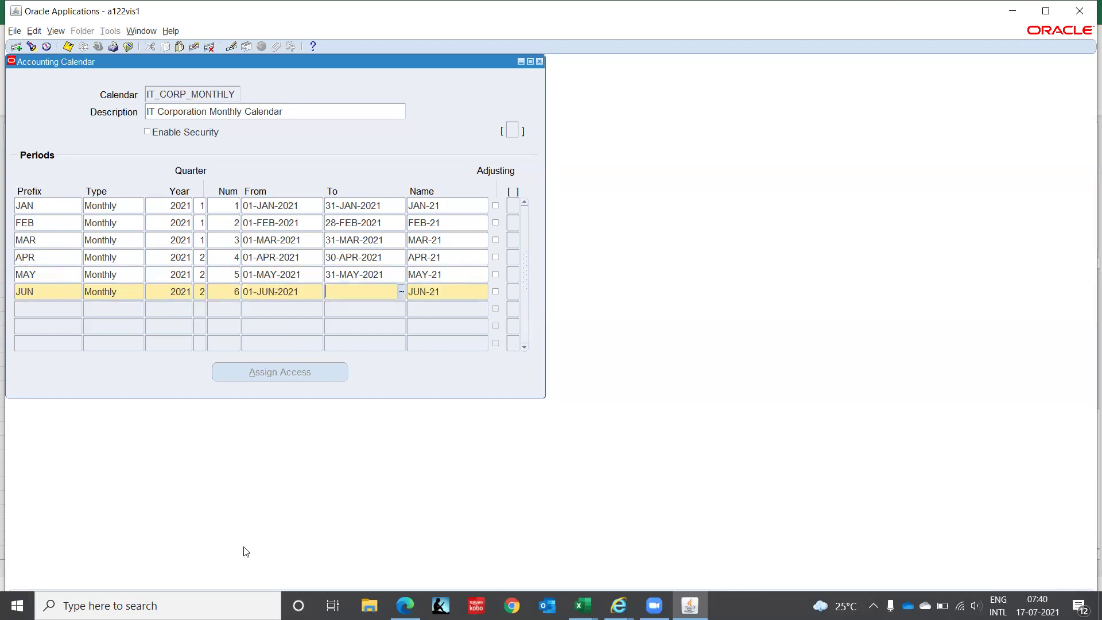
type("30-JUN-")
type("2021")
key("Tab")
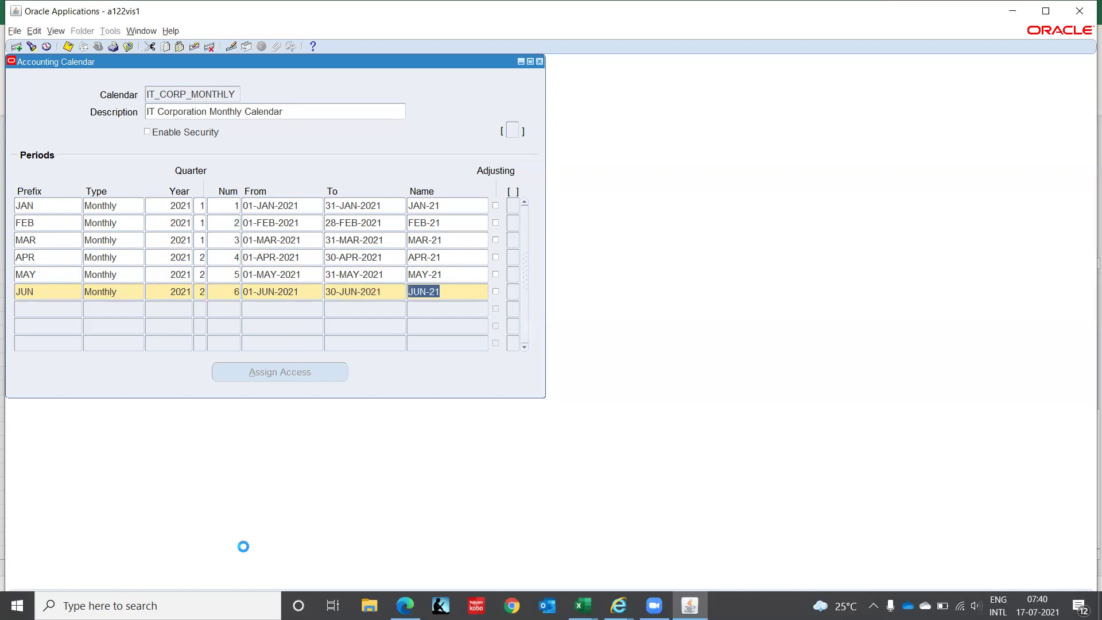
key("Tab")
- Add a seventh period with the prefix JUL and choose the mixed-case Monthly period type for it
type("JU")
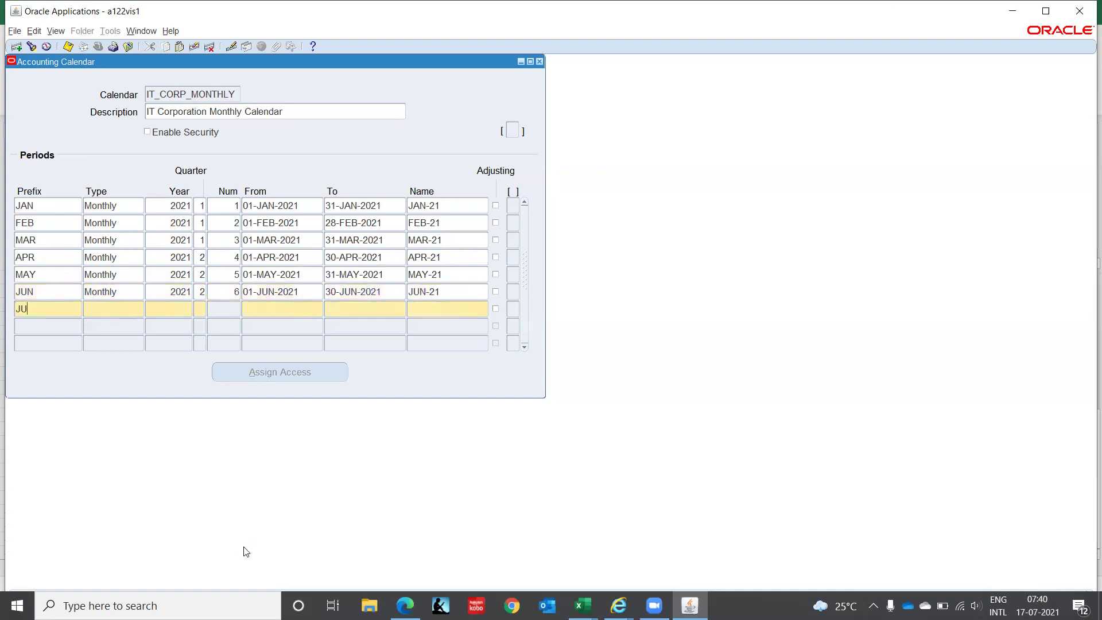
key("BackSpace")
type("UL")
key("Tab")
type("MONTHLY")
key("Down")
key("Down")
key("Return")
- Set the JUL period to year 2021, quarter 3, number 7, running from 01-JUL-2021 to 31-JUL-2021
type("2021")
key("Tab")
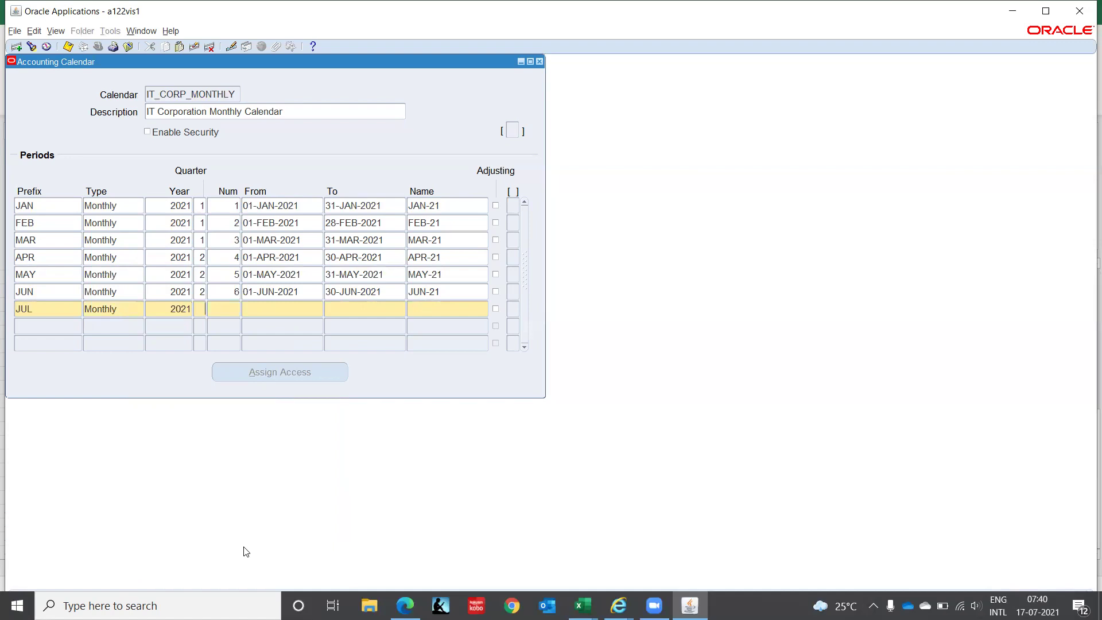
type("3")
key("Tab")
type("7")
key("Tab")
type("01-JUL-2021")
key("Tab")
type("31-JUL-20")
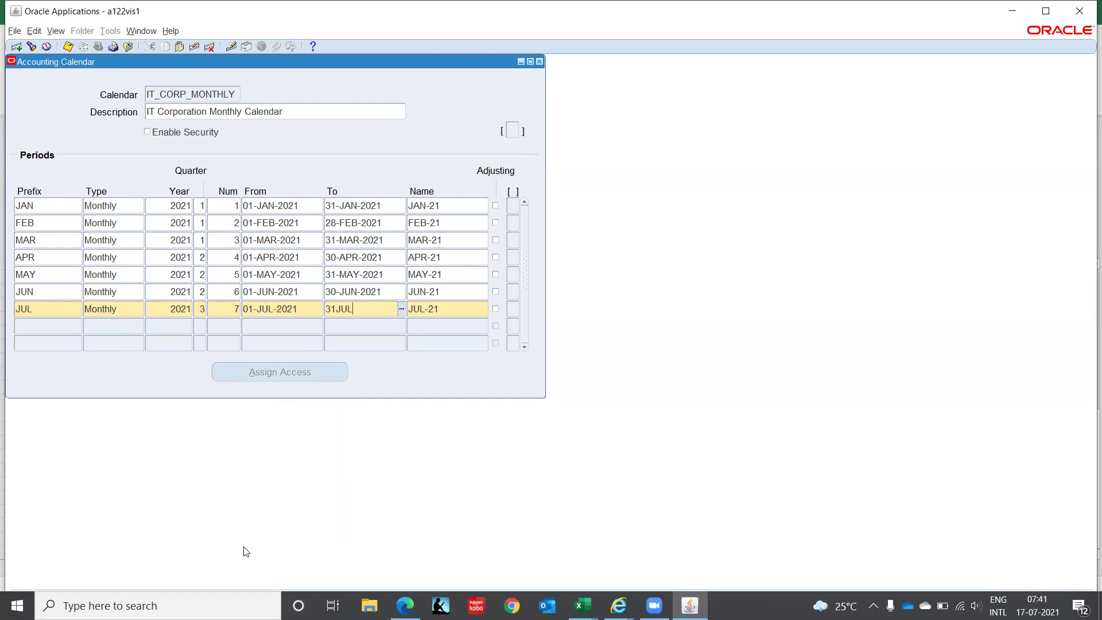
type("21")
key("Tab")
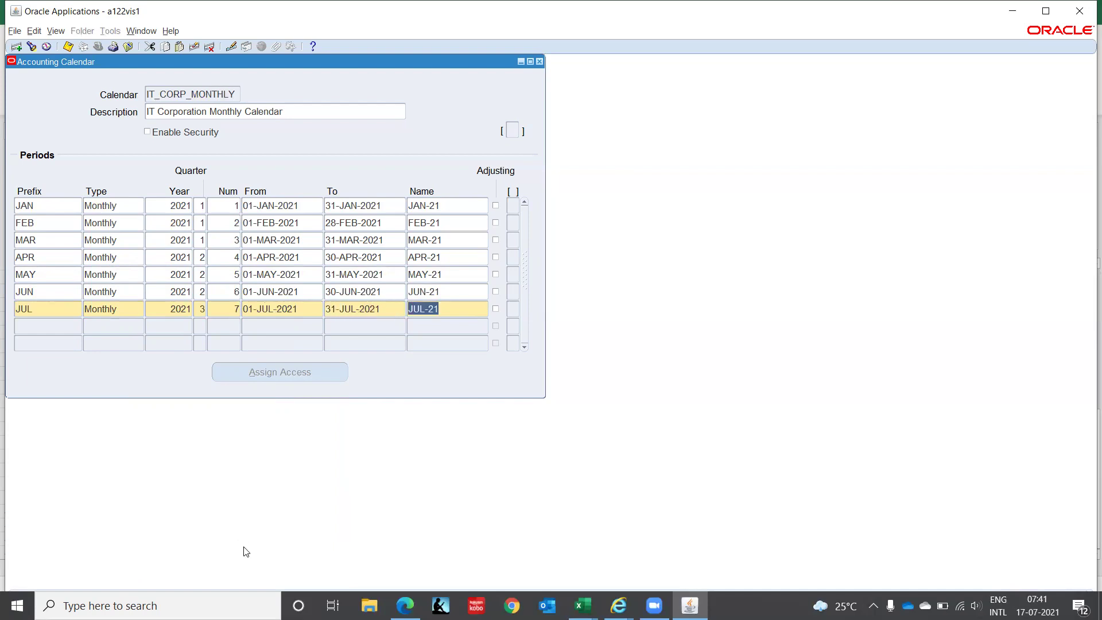
key("Tab")
- Add an eighth period with the prefix AUG and choose the mixed-case Monthly period type for it
type("AUG")
key("Tab")
type("MONTHLY")
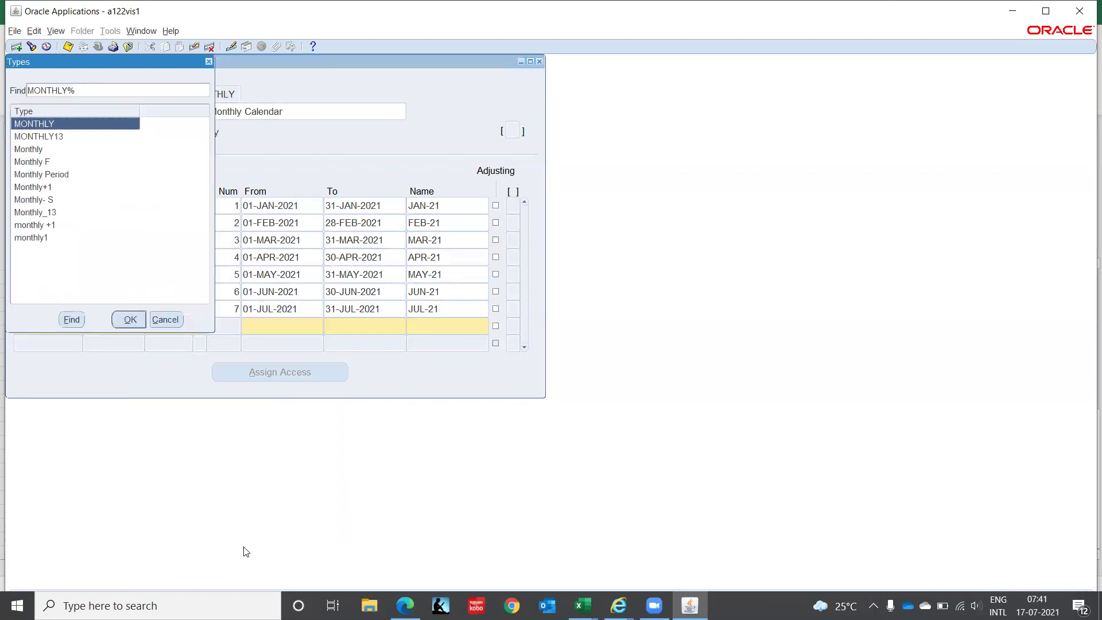
key("Down")
key("Down")
key("Return")
- Set the AUG period to year 2021, quarter 3, number 8, running from 01-AUG-2021 to 31-AUG-2021
type("2021")
key("Tab")
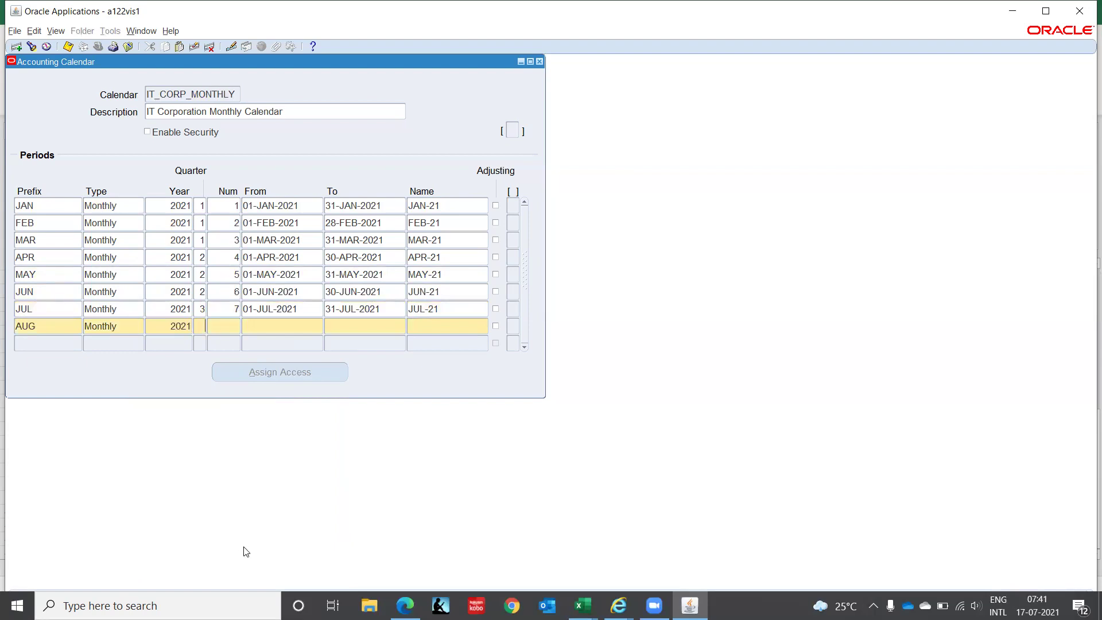
type("3")
key("Tab")
type("8")
key("Tab")
type("01-")
type("AUG-202")
type("1")
key("Tab")
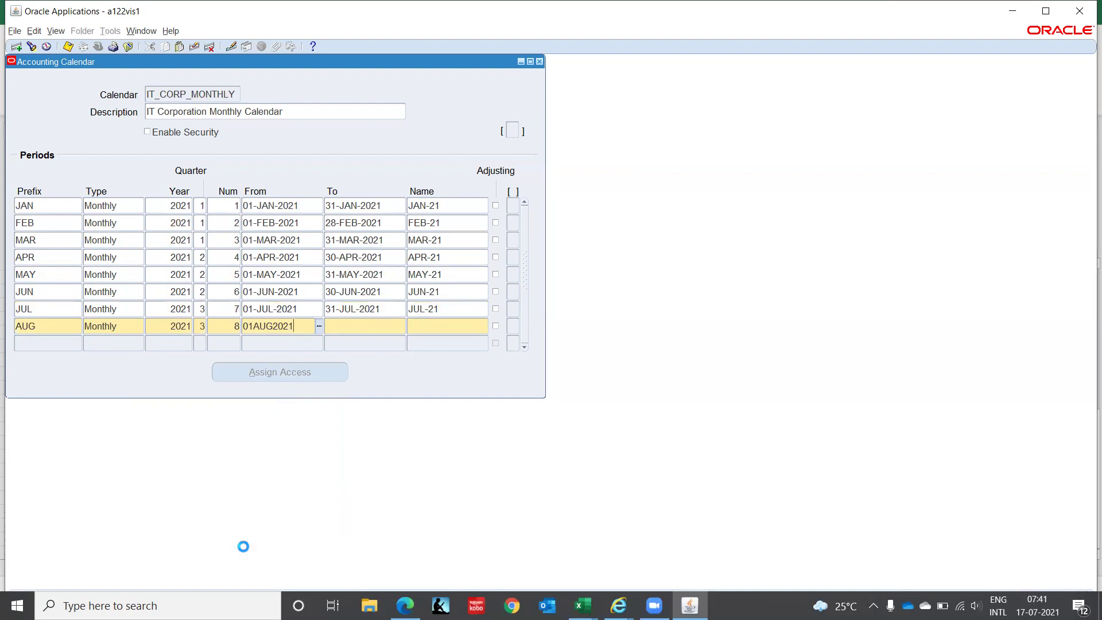
type("31")
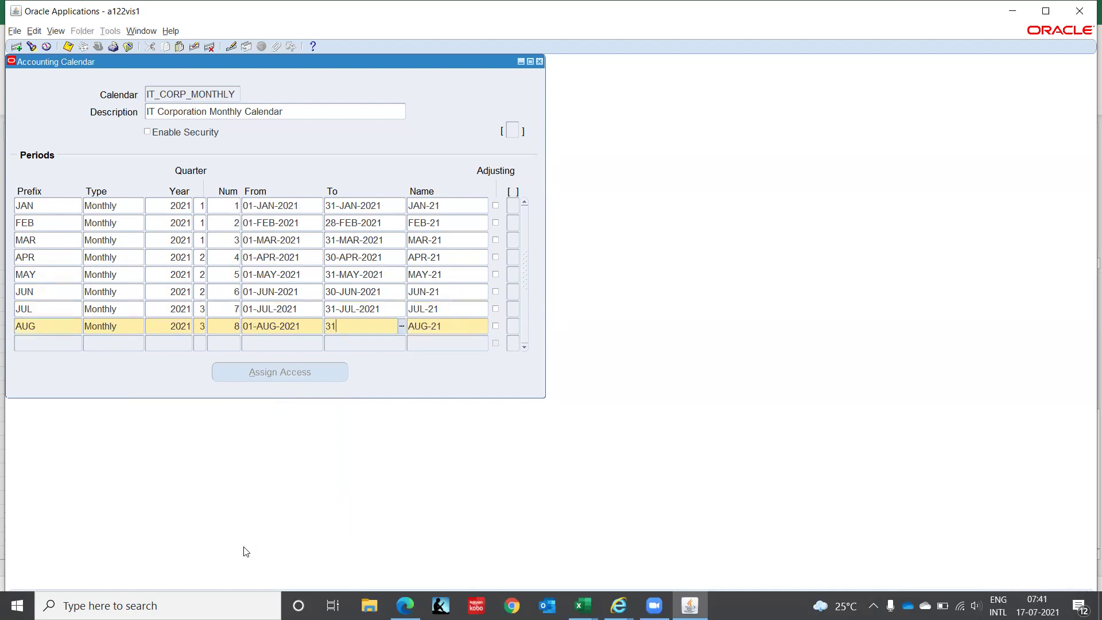
type("-AUG-2021")
key("Tab")
key("Tab")
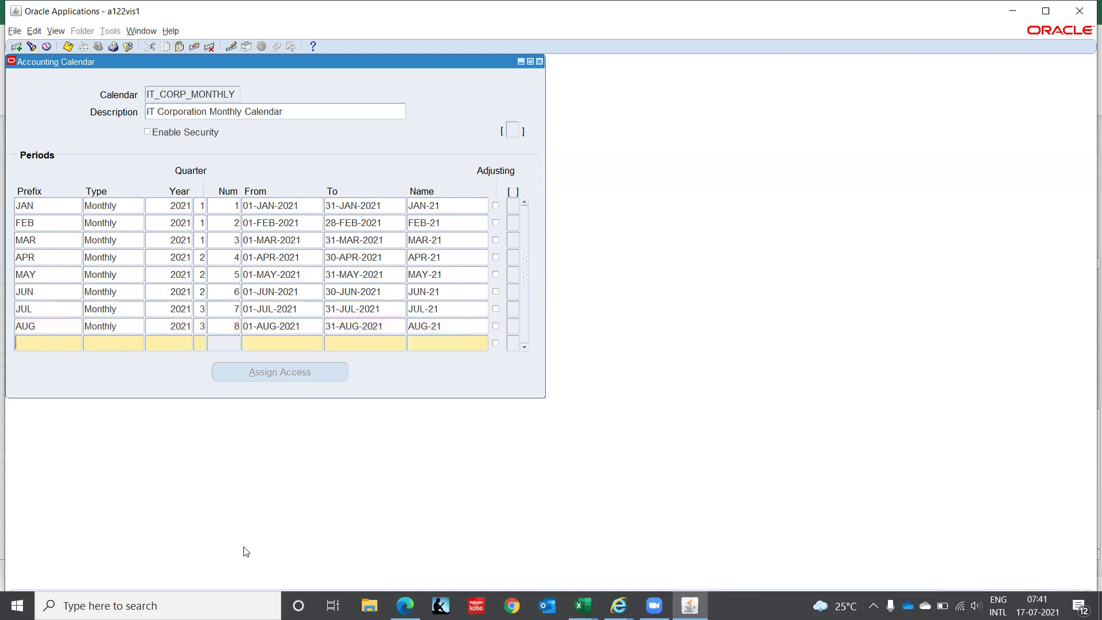
- Add a ninth period with the prefix SEP and choose the mixed-case Monthly period type for it
type("SEP")
key("Tab")
type("MONTHLY")
key("Tab")
key("Down")
key("Down")
key("Return")
- Set the SEP period to year 2021, quarter 3, number 9, running from 01-SEP-2021 to 30-SEP-2021
type("2021")
key("Tab")
type("3")
key("Tab")
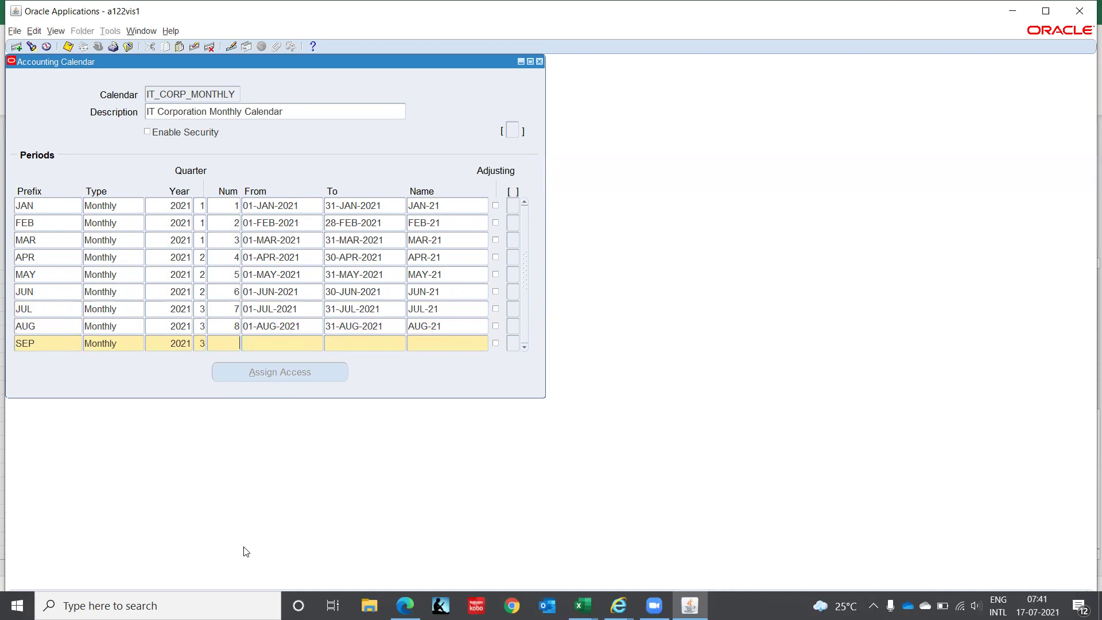
type("9")
key("Tab")
type("01-SEP-2021")
key("Tab")
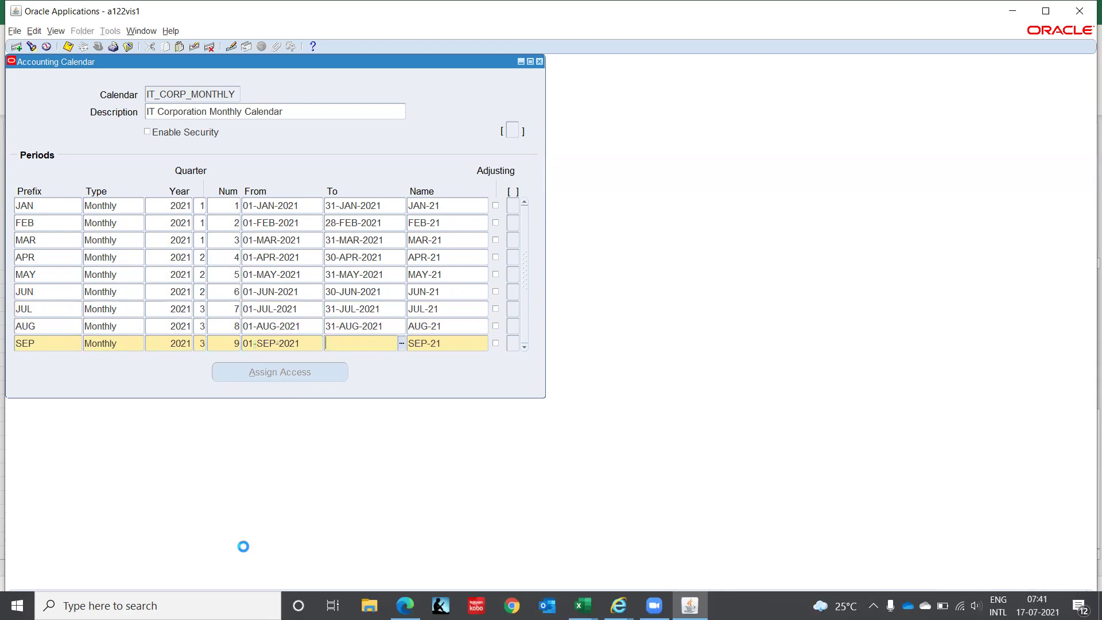
type("30-SEP-")
type("2021")
key("Tab")
key("Tab")
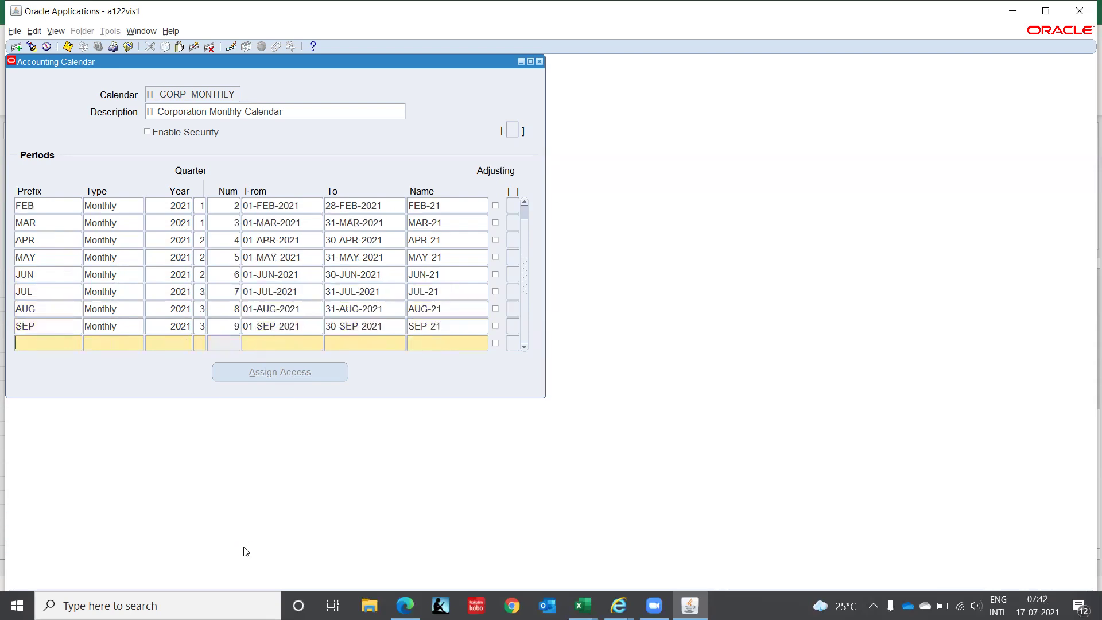
- Add a tenth period with the prefix OCT and choose the mixed-case Monthly period type for it
type("OCT")
key("Tab")
type("MONTHLY")
key("Tab")
key("Down")
key("Down")
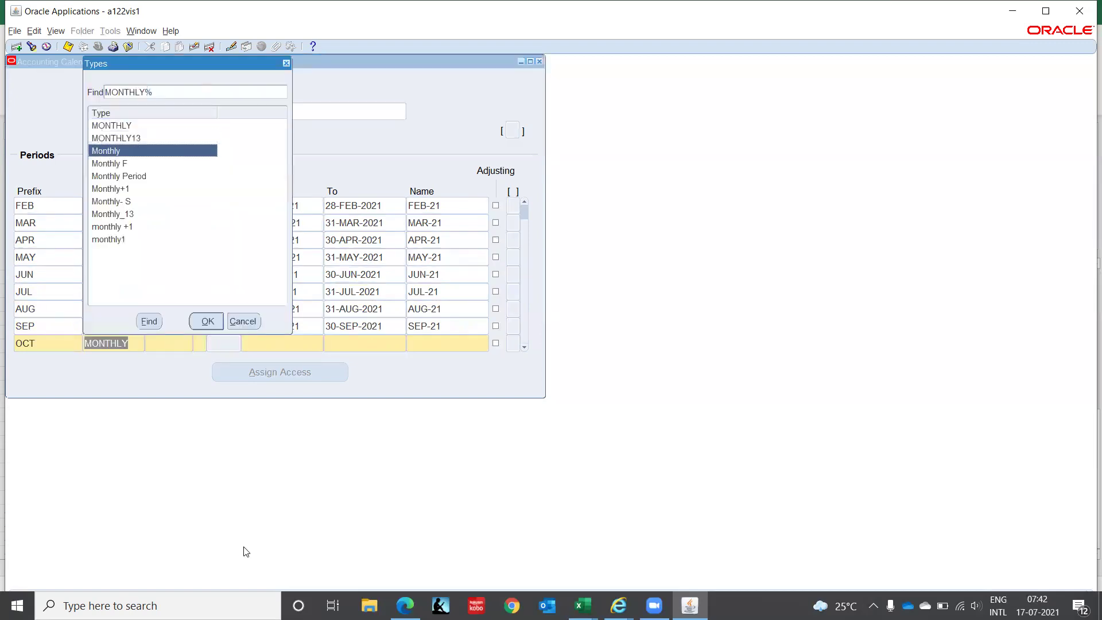
key("Return")
- Set the OCT period to year 2021, quarter 4, number 10, running from 01-OCT-2021 to 31-OCT-2021
type("2021")
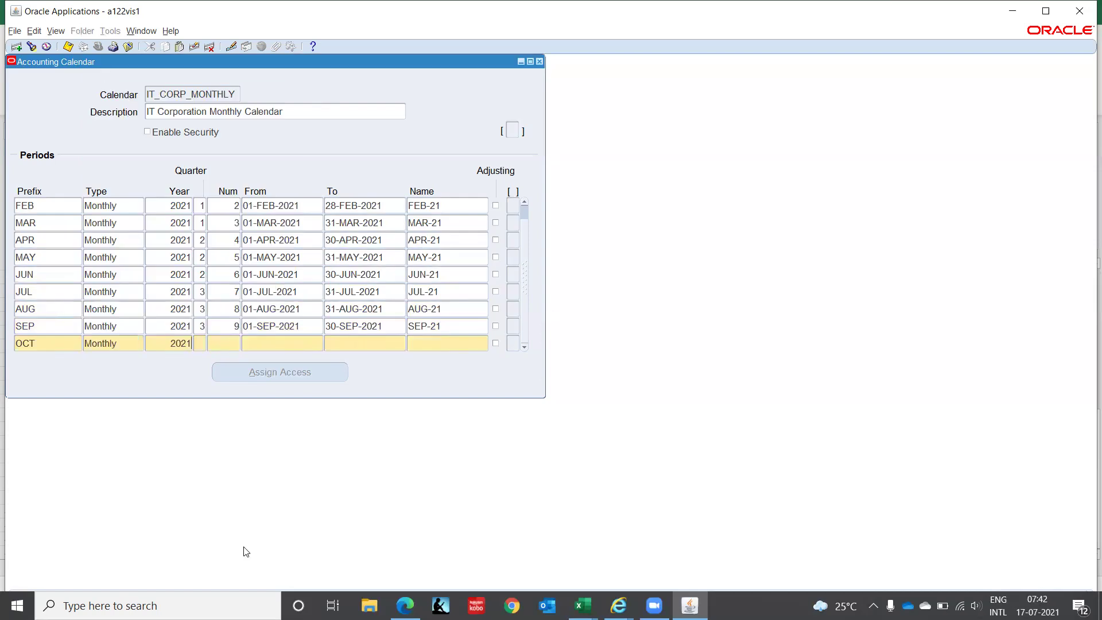
key("Tab")
key("Tab")
key("shift+Tab")
type("10")
key("Tab")
type("01OCT2021")
key("Tab")
type("31OCT2021")
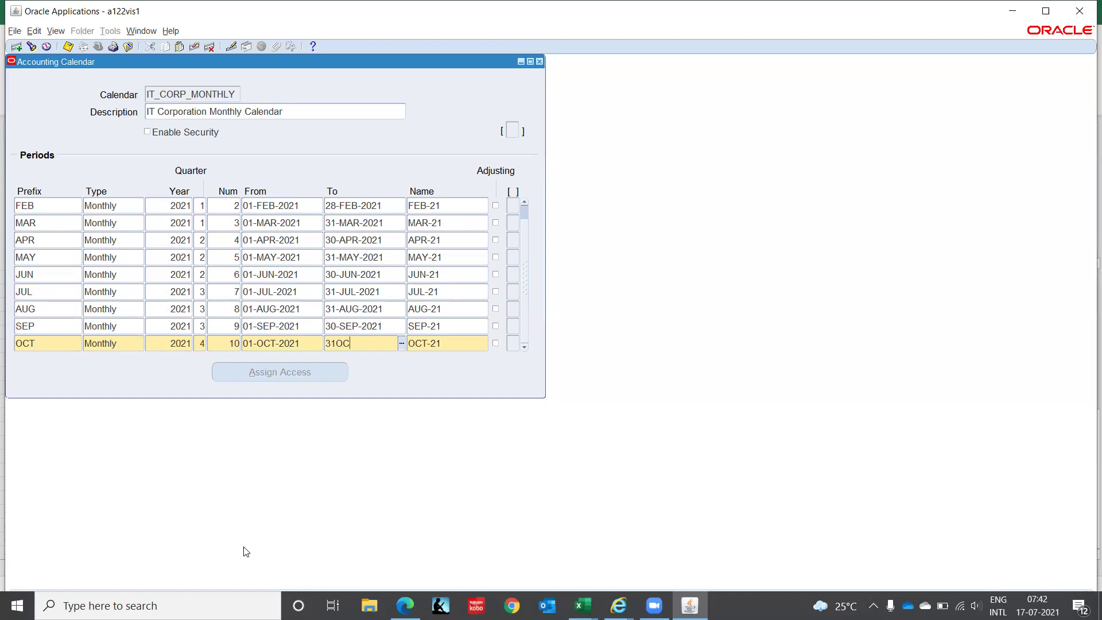
key("Tab")
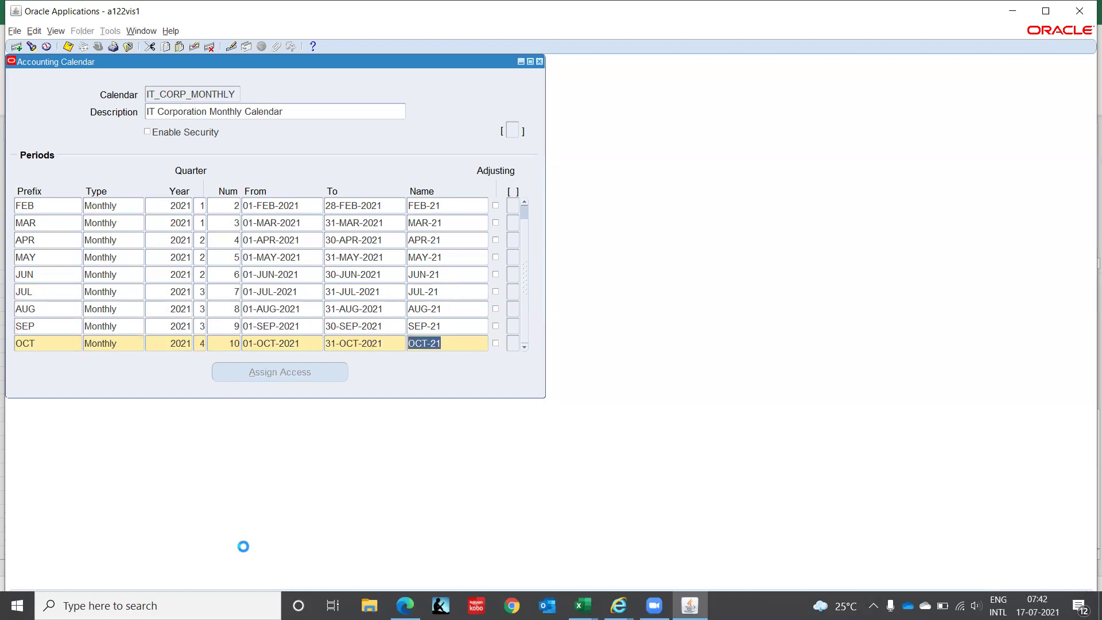
- Add an eleventh period with the prefix NOV and choose the mixed-case Monthly period type for it
key("Tab")
type("NOV")
key("Tab")
type("MONTHLY")
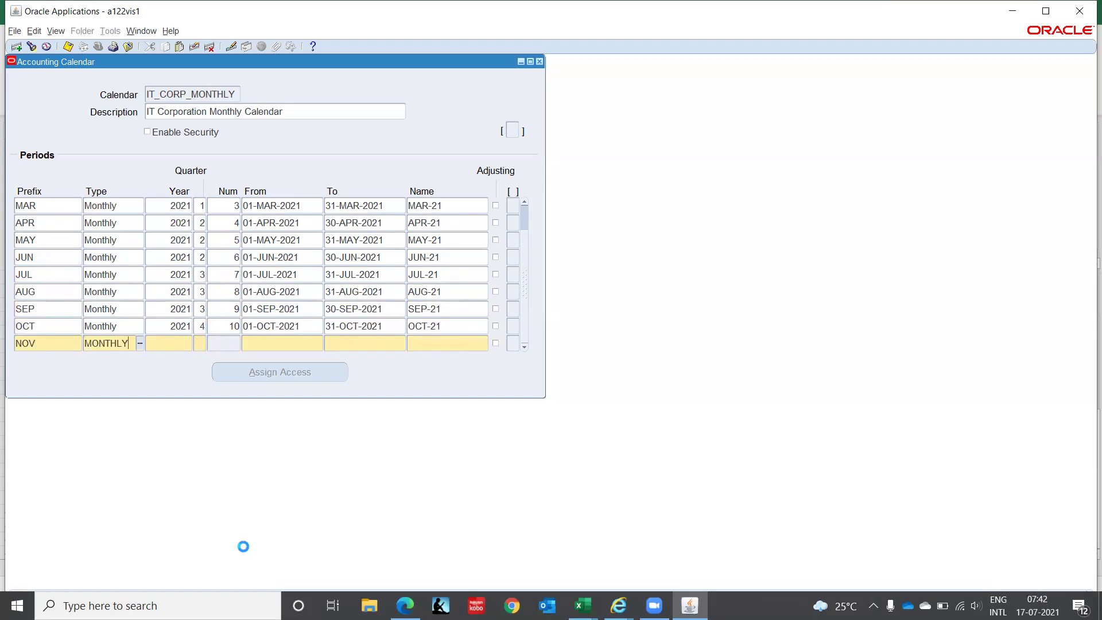
key("Tab")
key("Down")
key("Down")
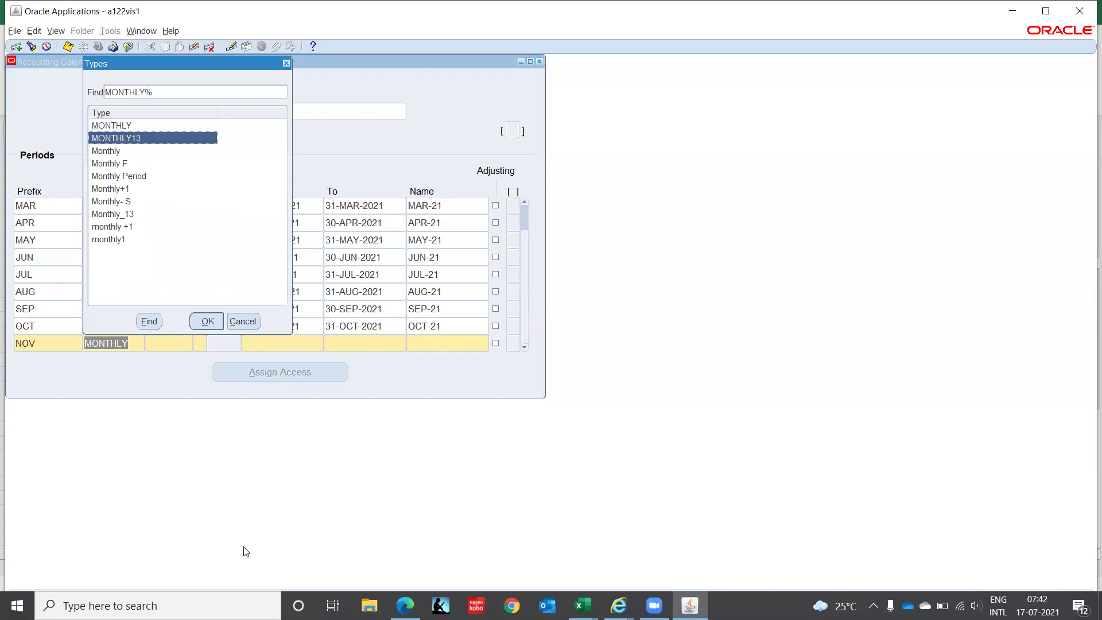
key("Return")
- Set the NOV period to year 2021, quarter 4, number 11, running from 01-NOV-2021 to 30-NOV-2021
type("2021")
key("Tab")
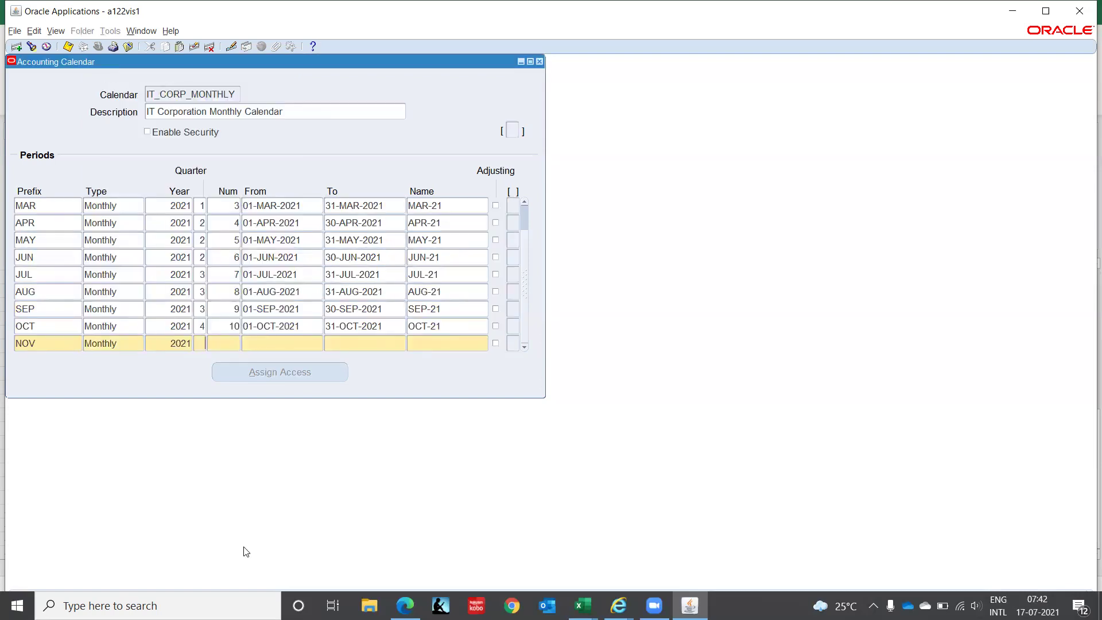
type("4")
key("Tab")
type("11")
key("Tab")
type("01NOV2021")
key("Tab")
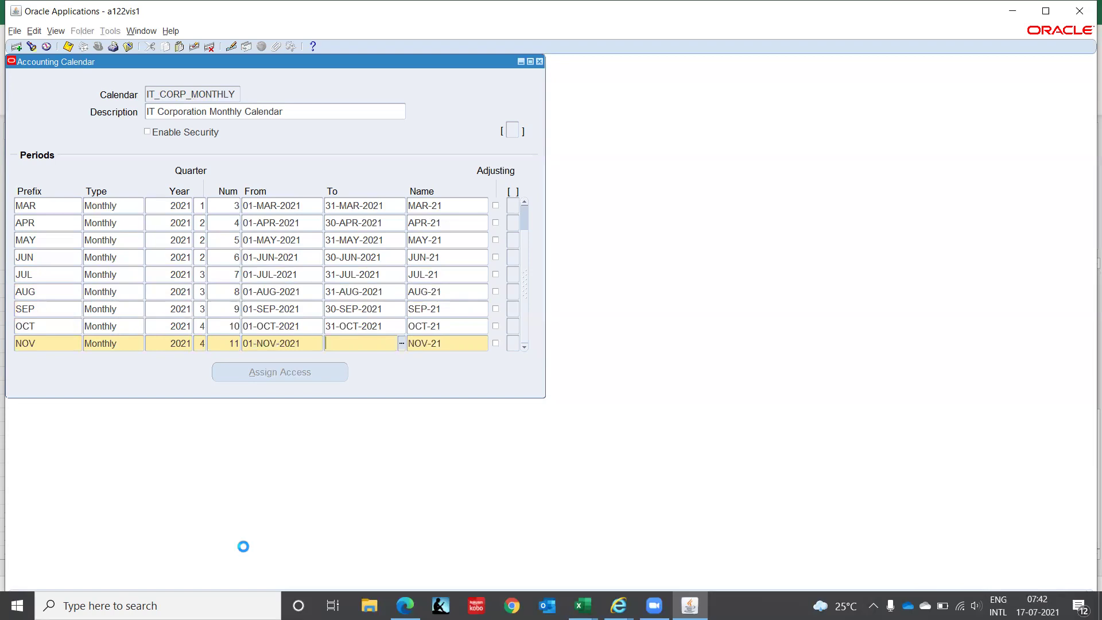
type("30-NOV-2021")
key("Tab")
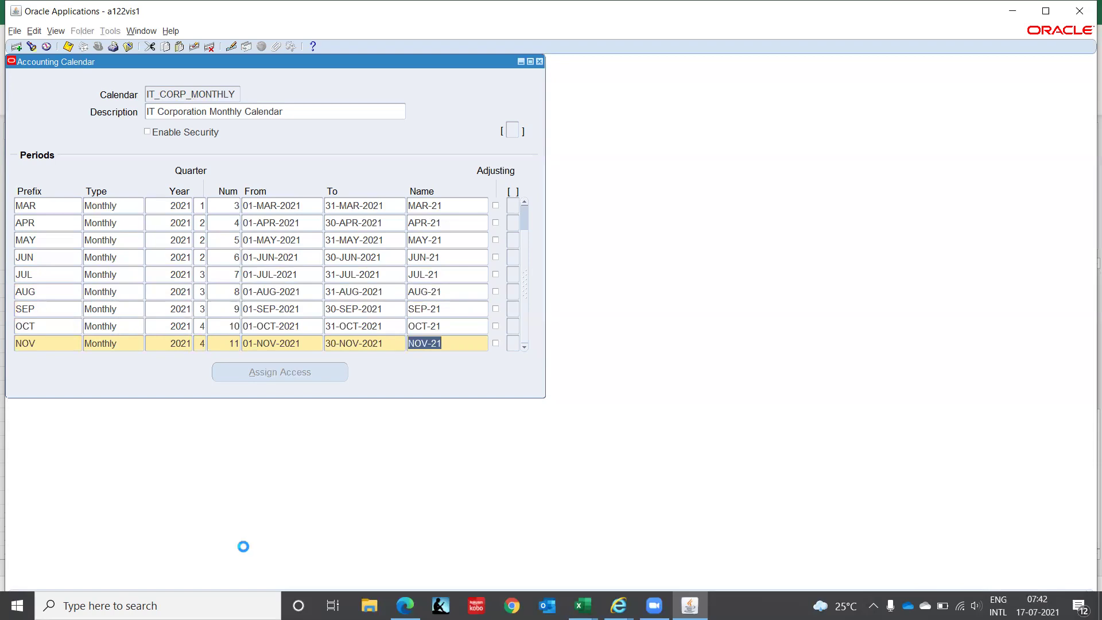
- Add a twelfth period with the prefix DEC and choose the mixed-case Monthly period type for it
key("Tab")
type("DEC")
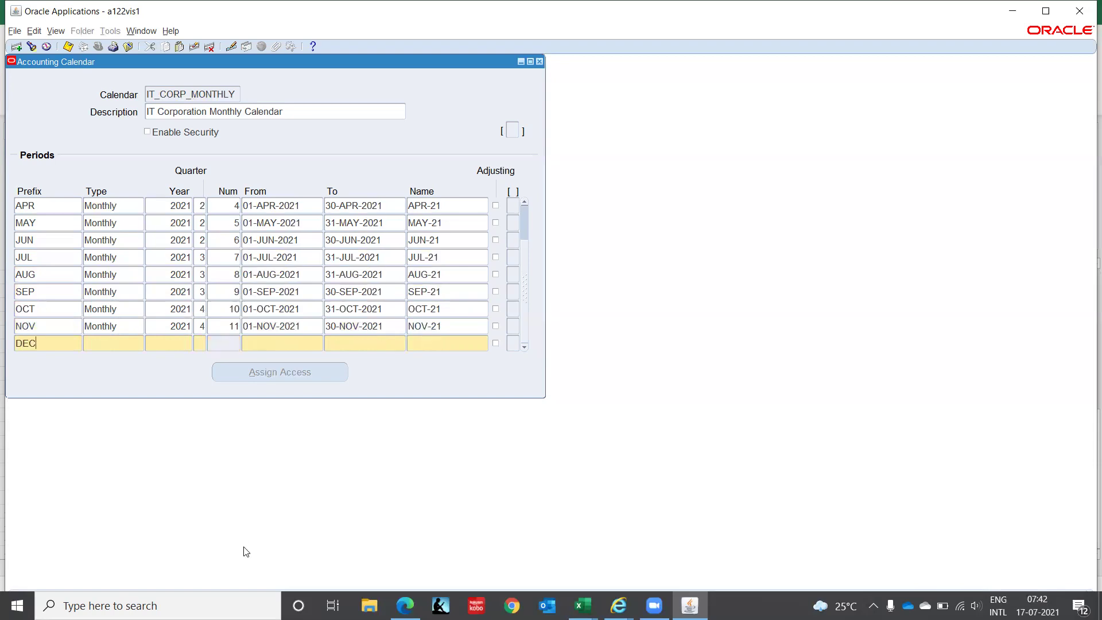
key("Tab")
type("MONTHLY")
key("Tab")
key("Down")
key("Down")
key("Return")
- Set the DEC period to year 2021, quarter 4, number 12, running from 01-DEC-2021 to 31-DEC-2021
type("2021")
key("Tab")
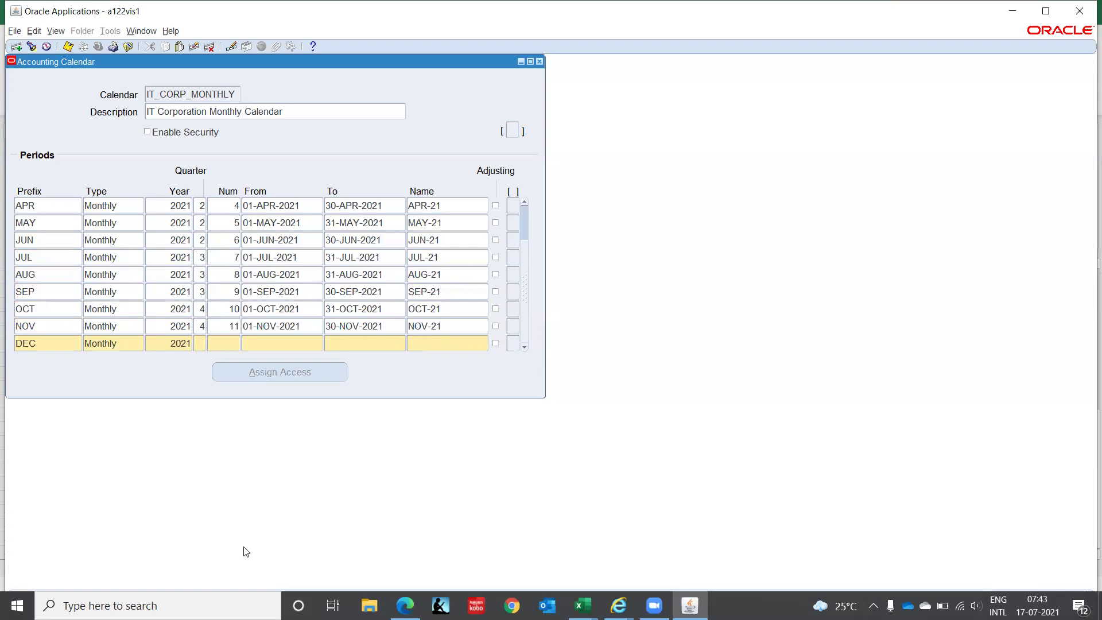
type("4")
type("12")
key("Tab")
type("01-DEC-2021")
key("Tab")
type("31DEC2021")
key("Down")
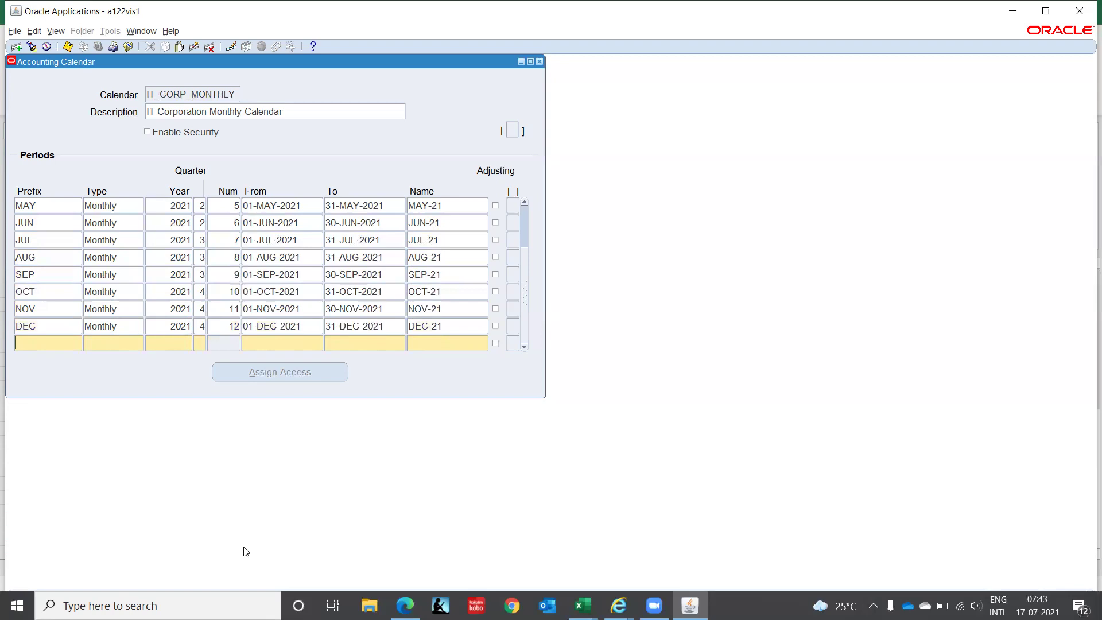
- Add a thirteenth period with the prefix ADJ and choose the mixed-case Monthly period type for it
type("ADJ")
key("Tab")
type("MONTHLY")
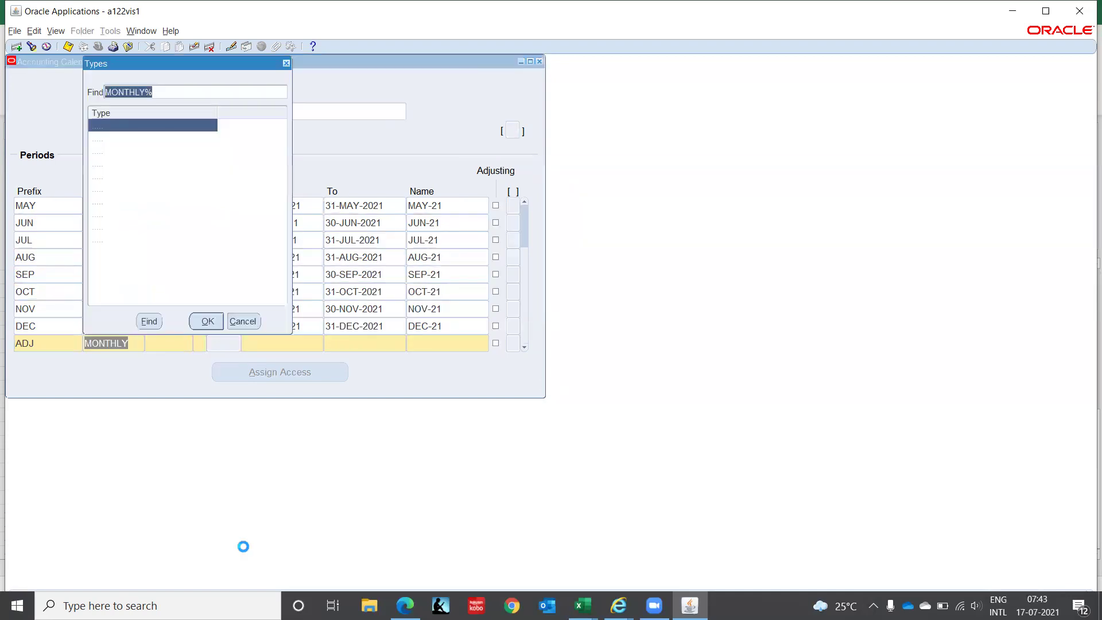
key("Down")
key("Down")
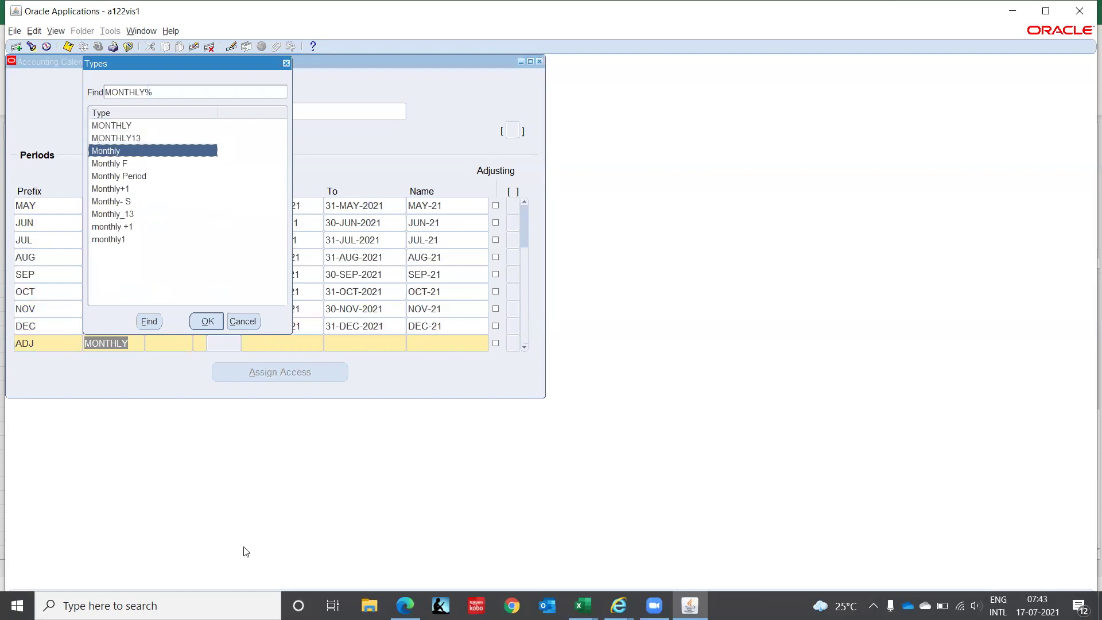
key("Return")
- Set the ADJ period to year 2021, quarter 4, number 13, both dates 31-DEC-2021, and mark it as an adjusting period
type("2021")
key("Tab")
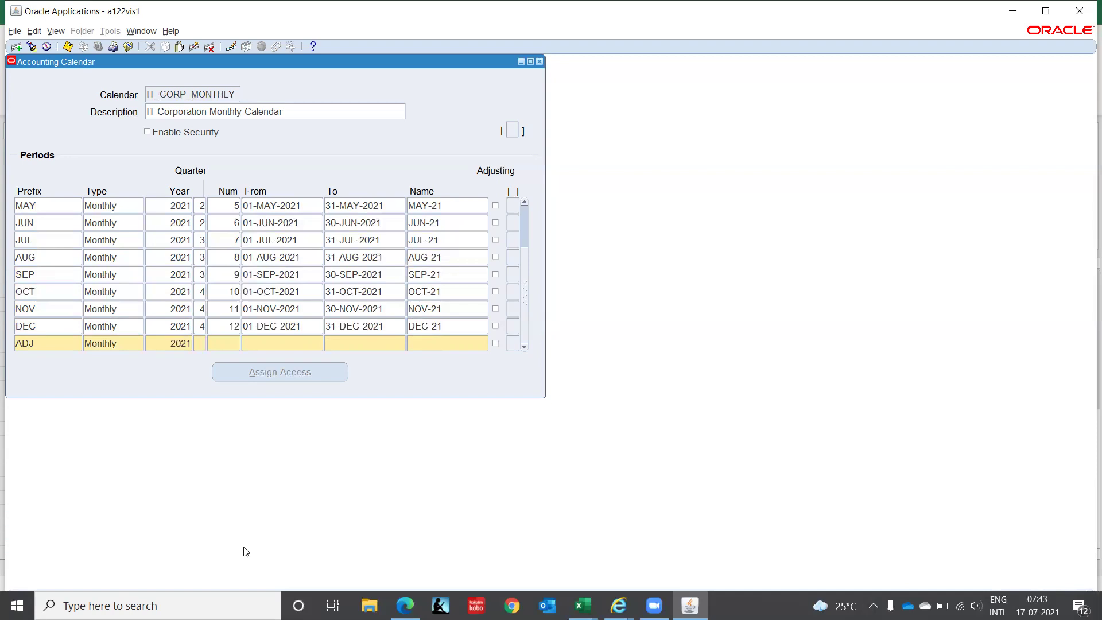
type("4")
key("Tab")
type("13")
key("Tab")
type("31-")
type("DEC-202")
type("1")
key("Tab")
type("31-DE")
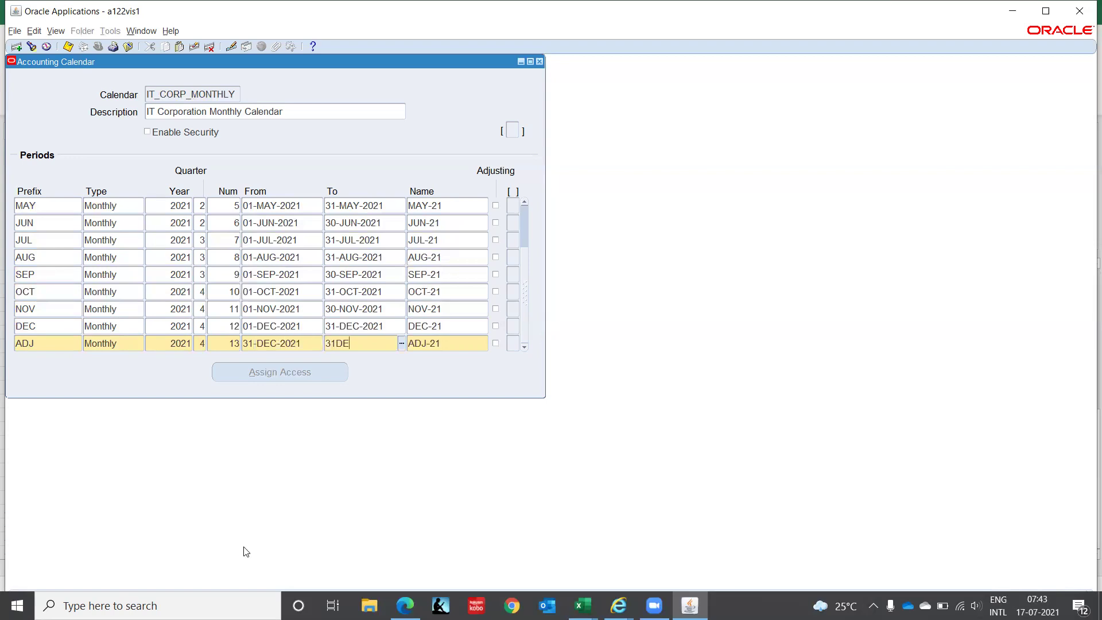
type("C-2021")
key("Tab")
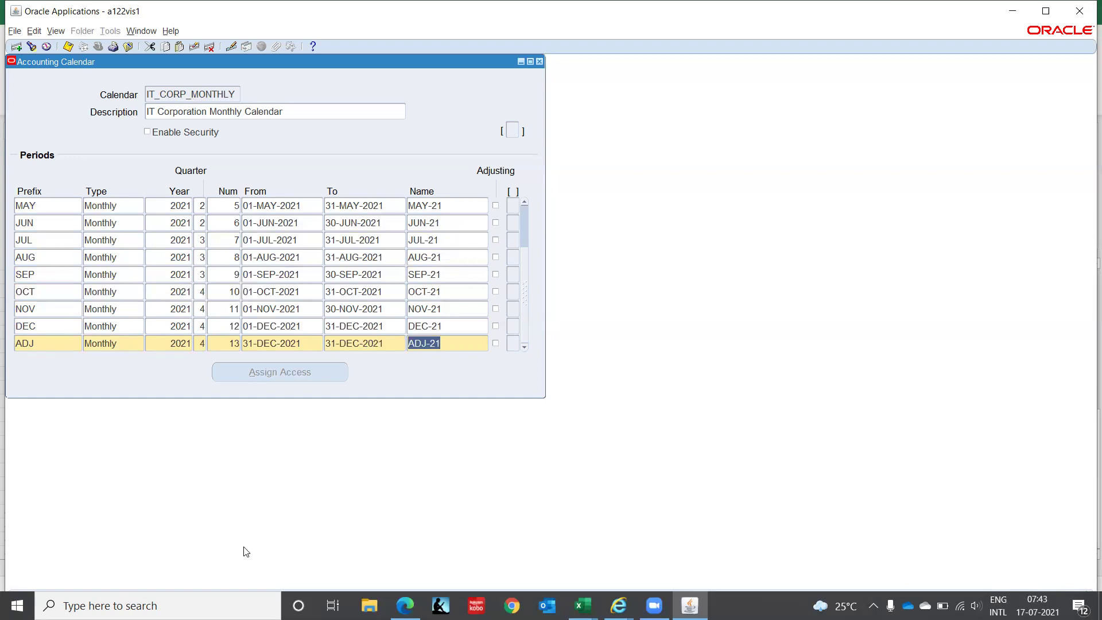
left_click(495, 343)
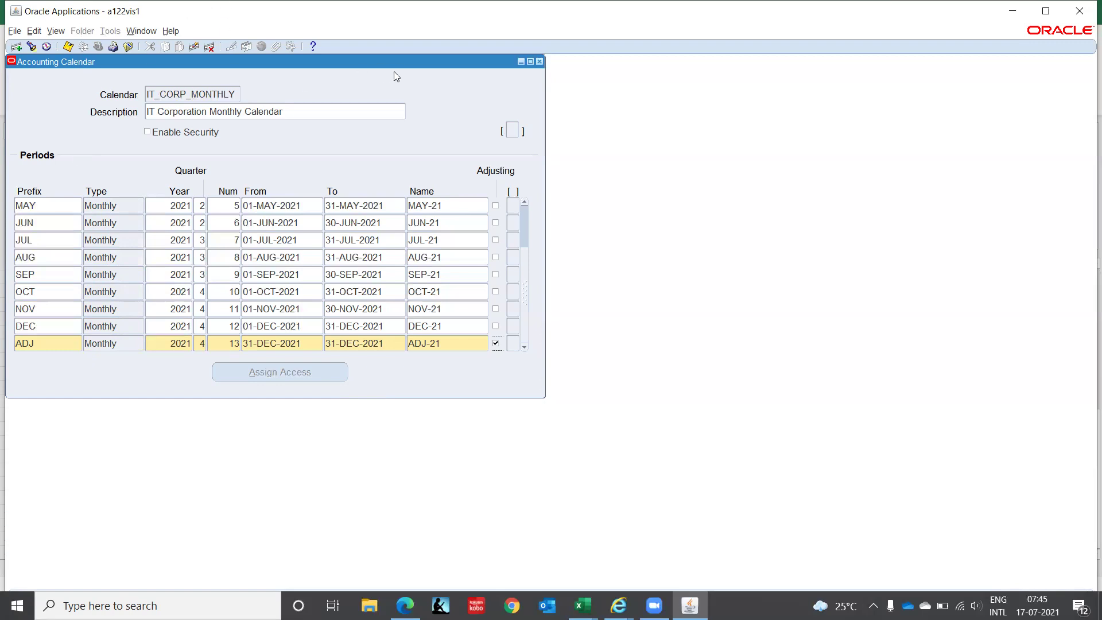
- Close the accounting calendar form, submit validation for the current calendar only, and dismiss the request note
left_click(541, 61)
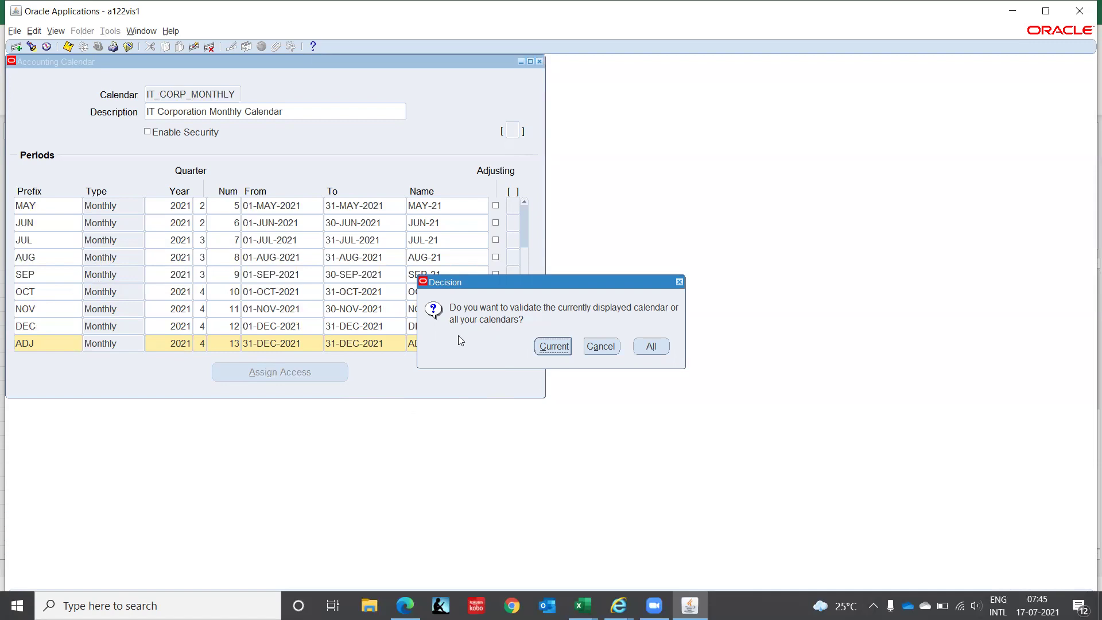
left_click(548, 348)
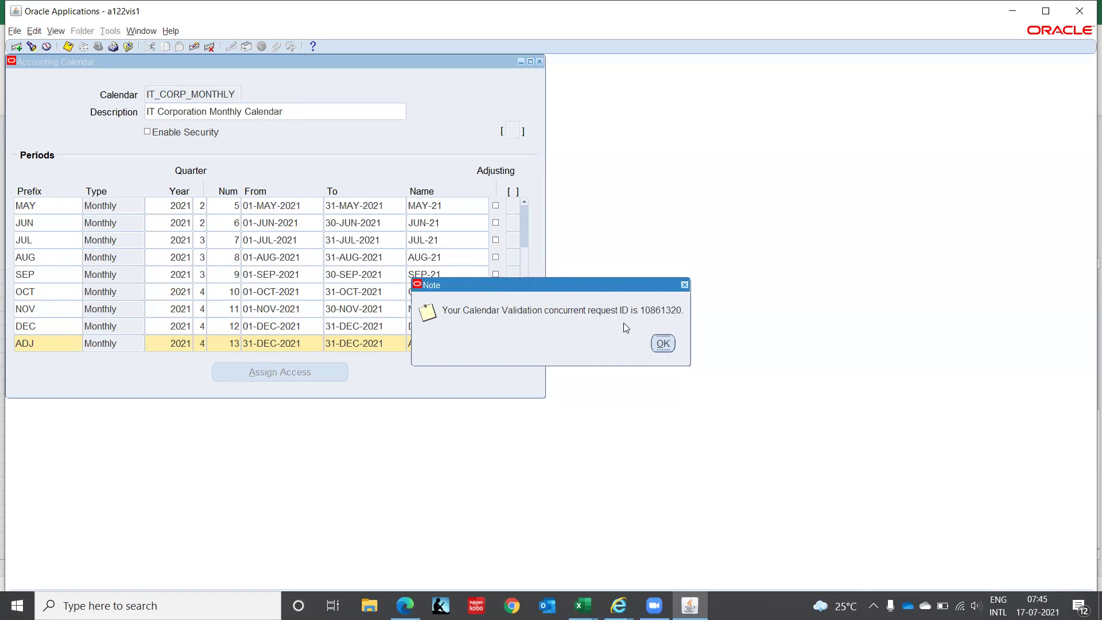
left_click(666, 347)
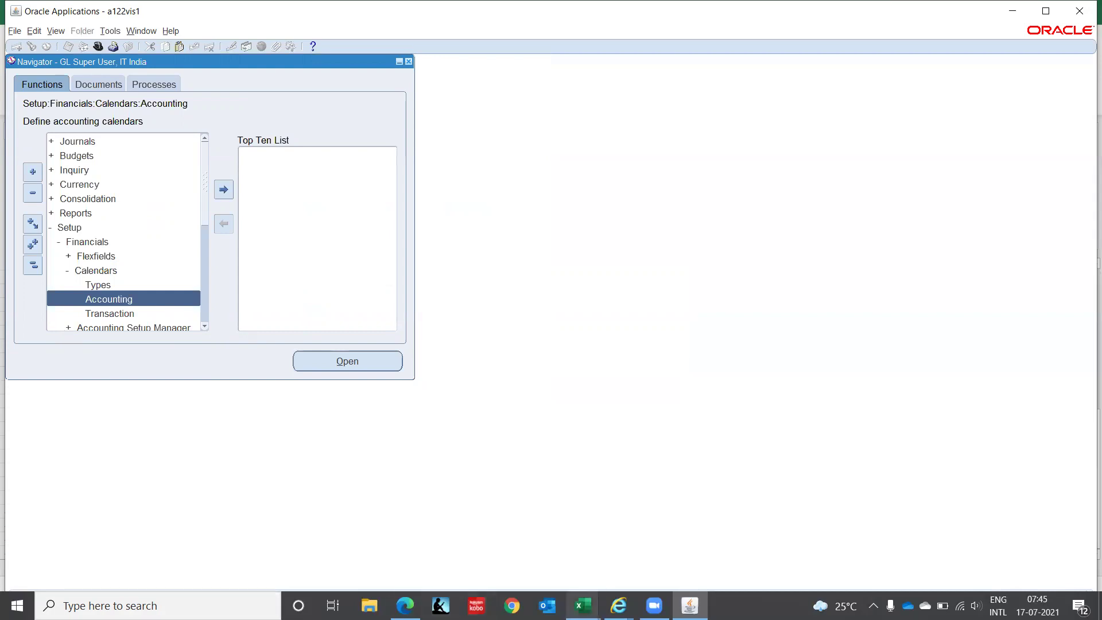
- Switch to the New Microsoft Excel Worksheet workbook in Excel and enter Chart of Account in B39 as a bold, underlined heading
left_click(583, 604)
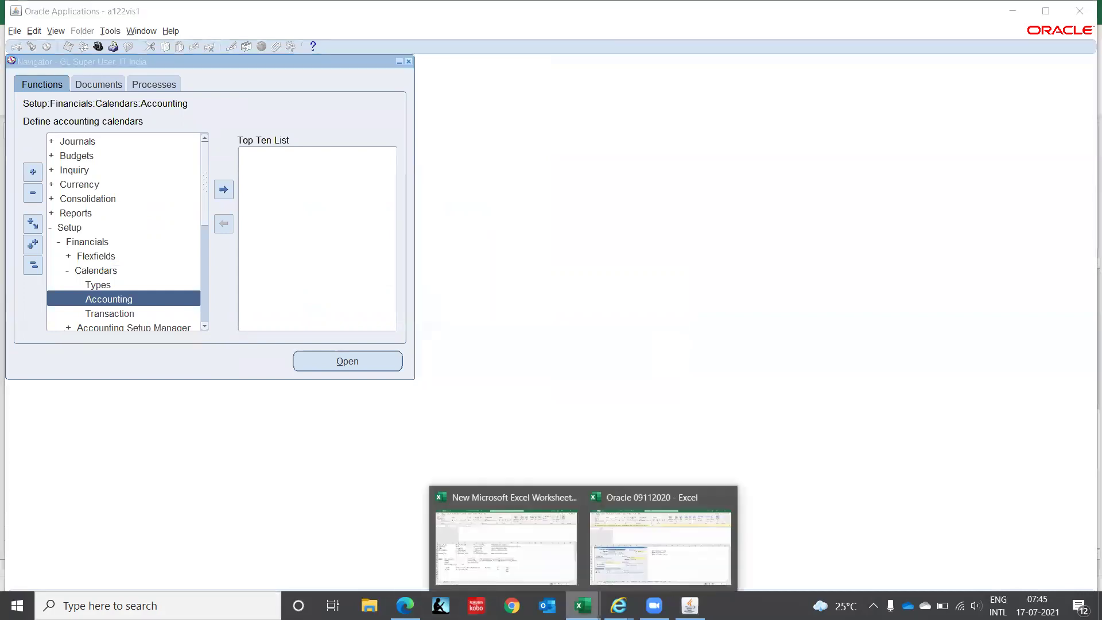
left_click(485, 547)
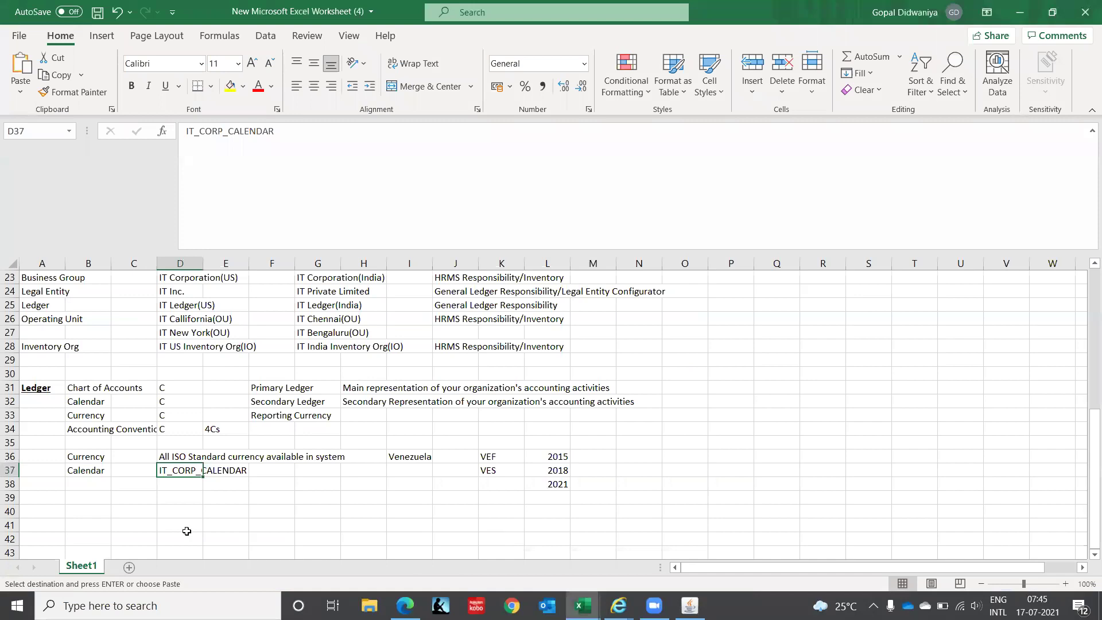
left_click(81, 470)
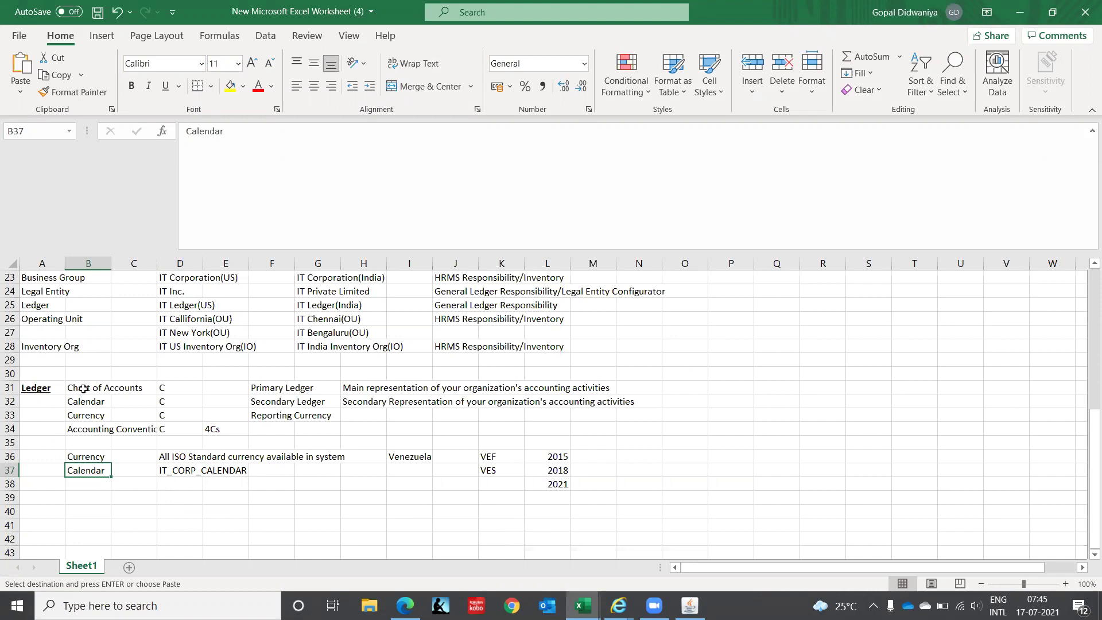
left_click(81, 495)
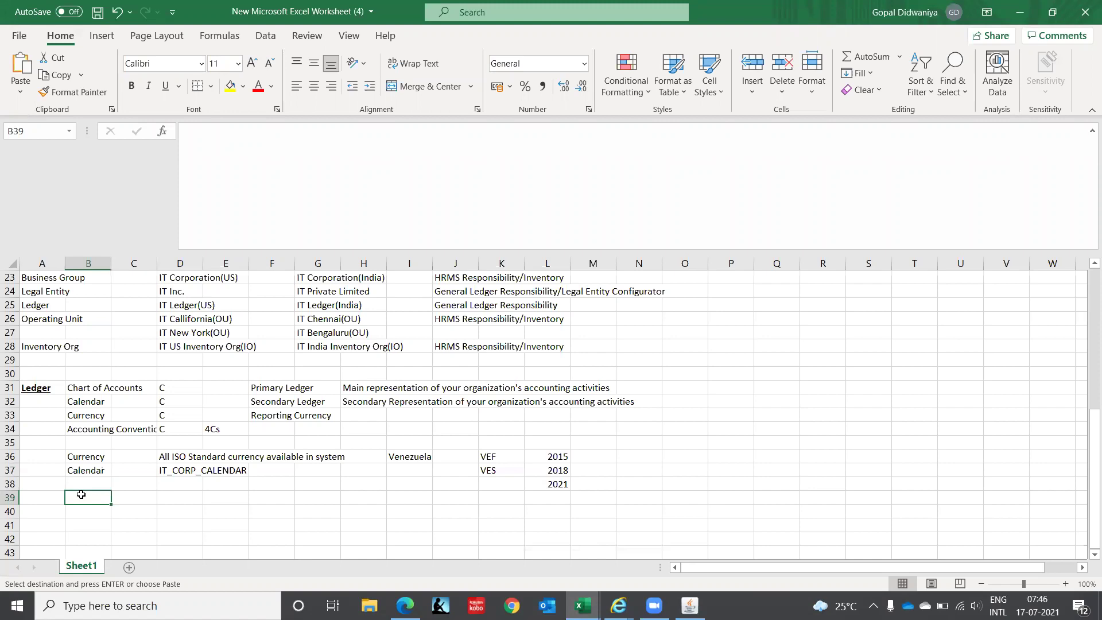
type("Chart of Account")
key("Return")
left_click(81, 495)
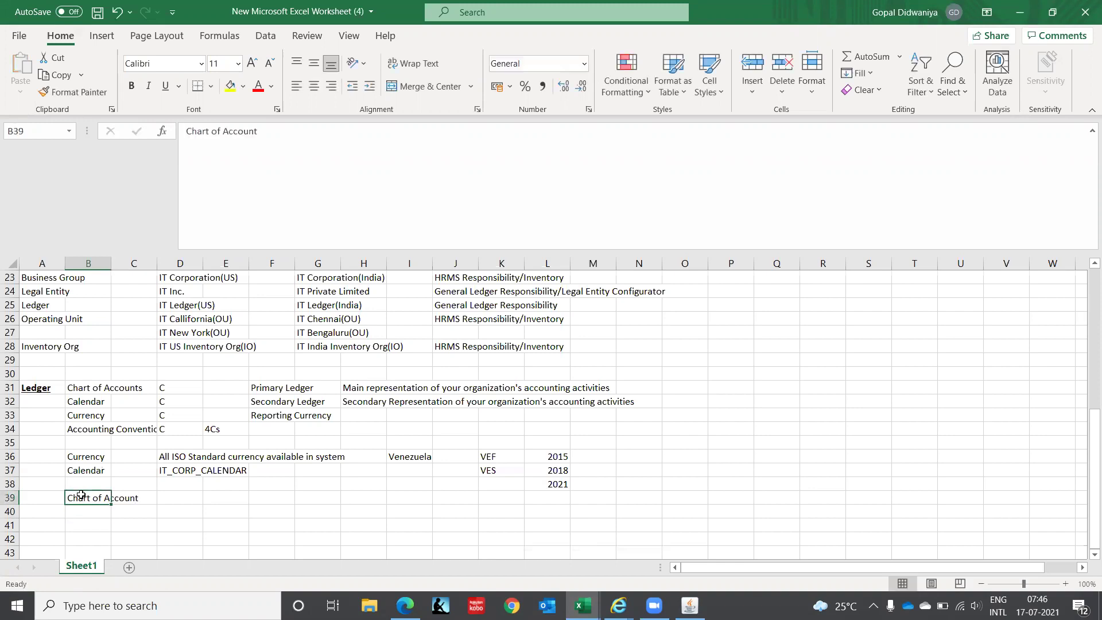
key("ctrl+b")
key("ctrl+u")
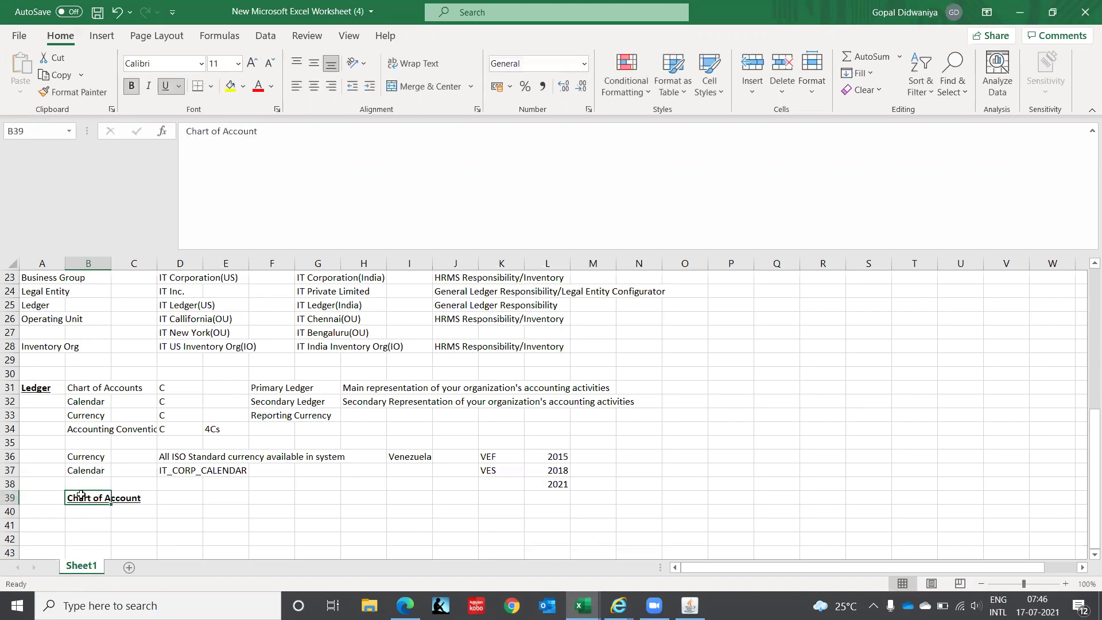
- Enter Company in B40 and Location in B41 below the Chart of Account heading
key("Down")
key("Down")
key("Down")
key("Down")
key("Down")
key("Down")
key("Down")
key("Down")
key("Down")
key("Down")
key("Down")
key("Down")
key("Down")
key("Down")
key("Down")
key("Down")
key("Up")
key("Up")
key("Up")
key("Up")
key("Up")
key("Up")
key("Up")
key("Up")
key("Up")
key("Up")
key("Up")
key("Up")
key("Up")
key("Up")
key("Up")
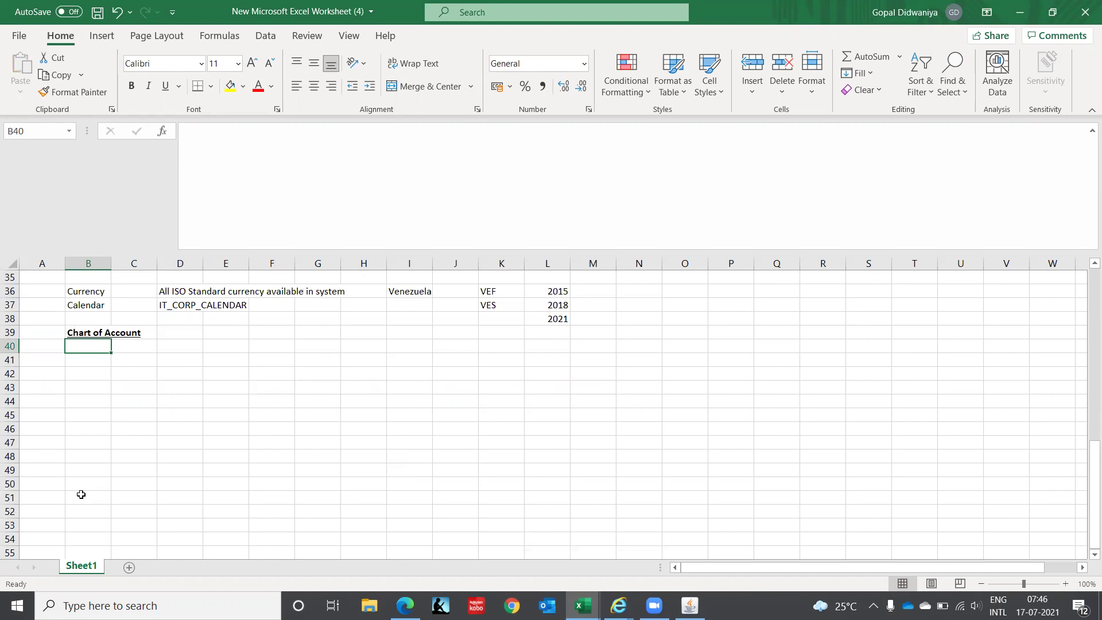
key("Return")
left_click(67, 345)
type("Com")
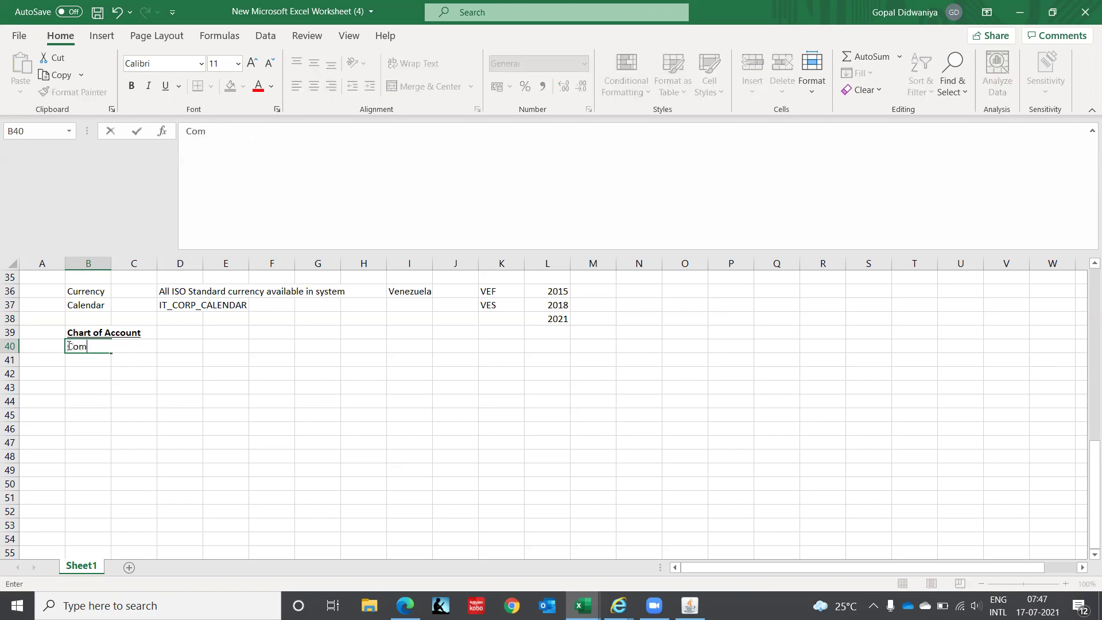
type("pany")
key("Return")
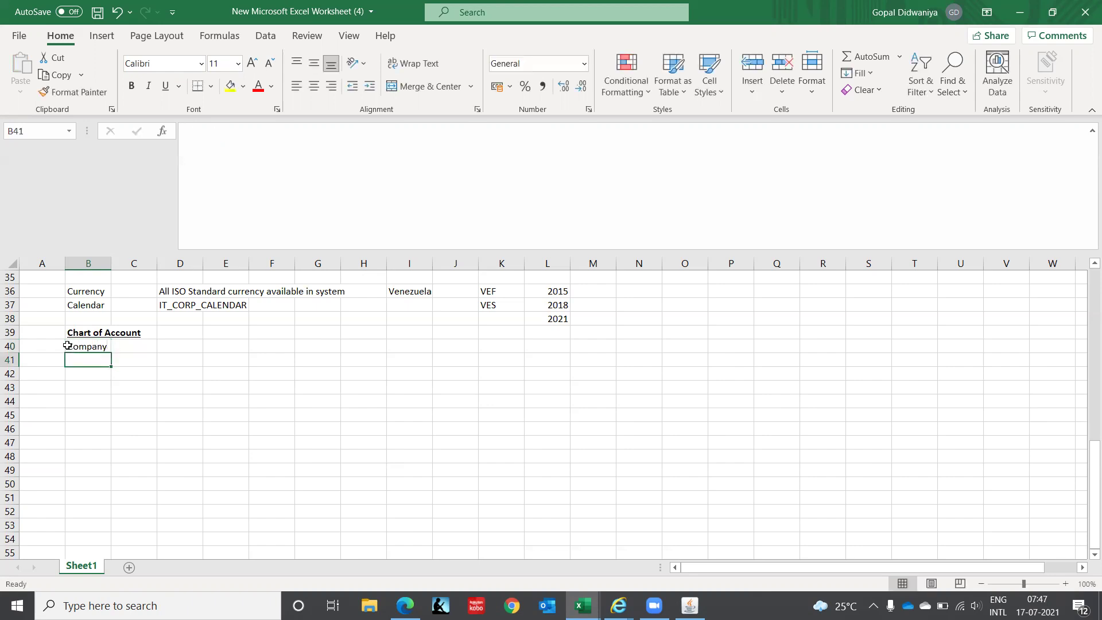
type("Loc")
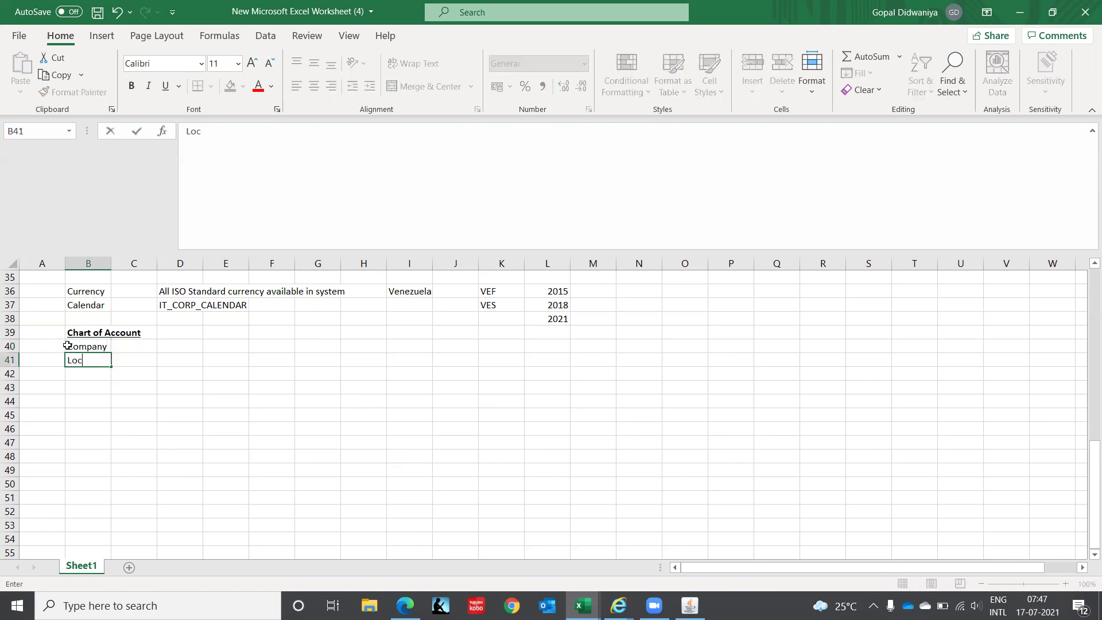
type("ation")
key("Return")
- Continue the Chart of Account list with Function in B42, Account in B43 and Nature in B44
type("F")
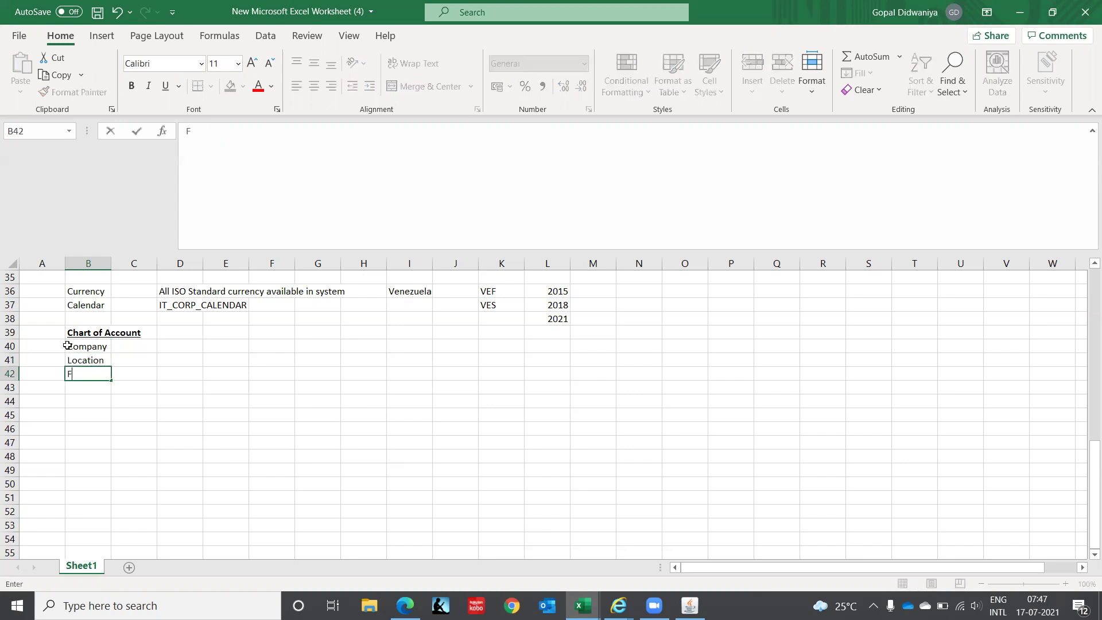
type("unction")
key("Return")
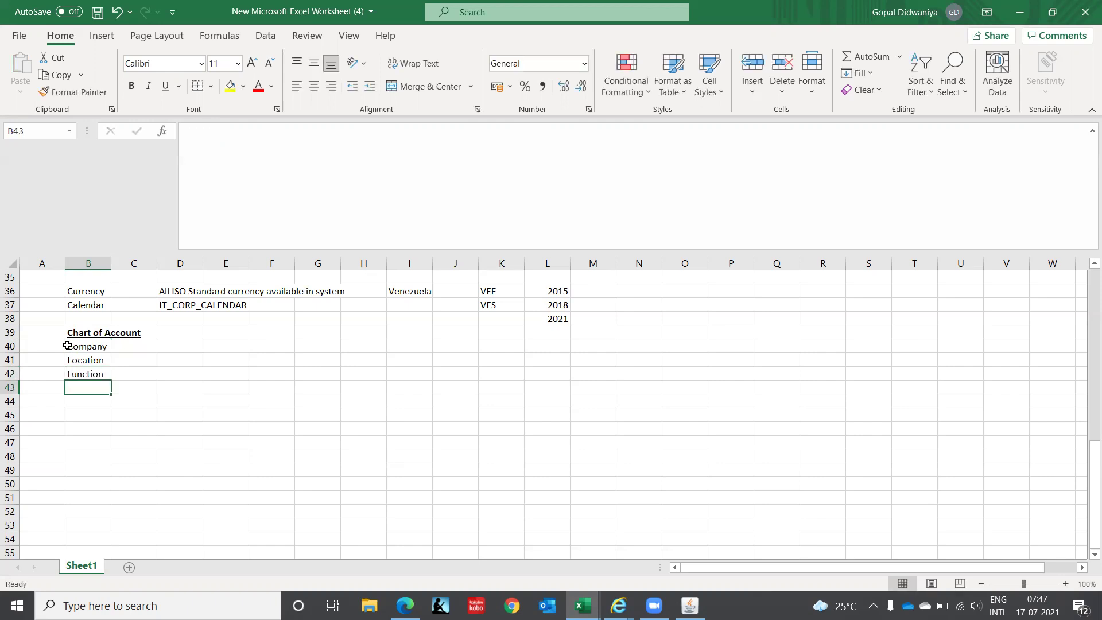
type("Ac")
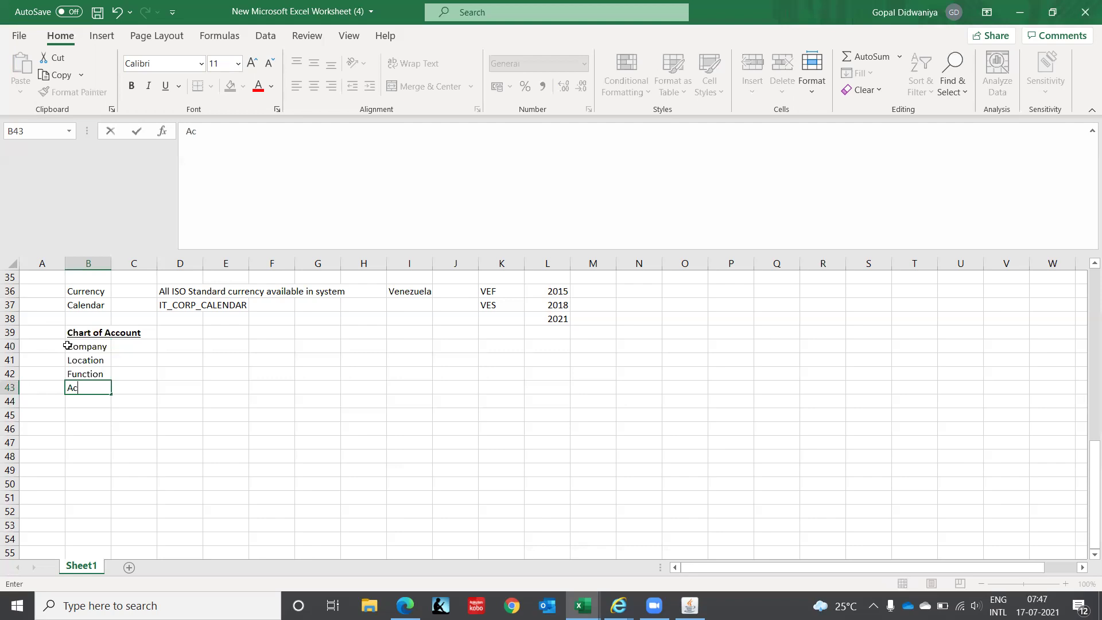
type("count")
key("Return")
type("Nature")
key("Return")
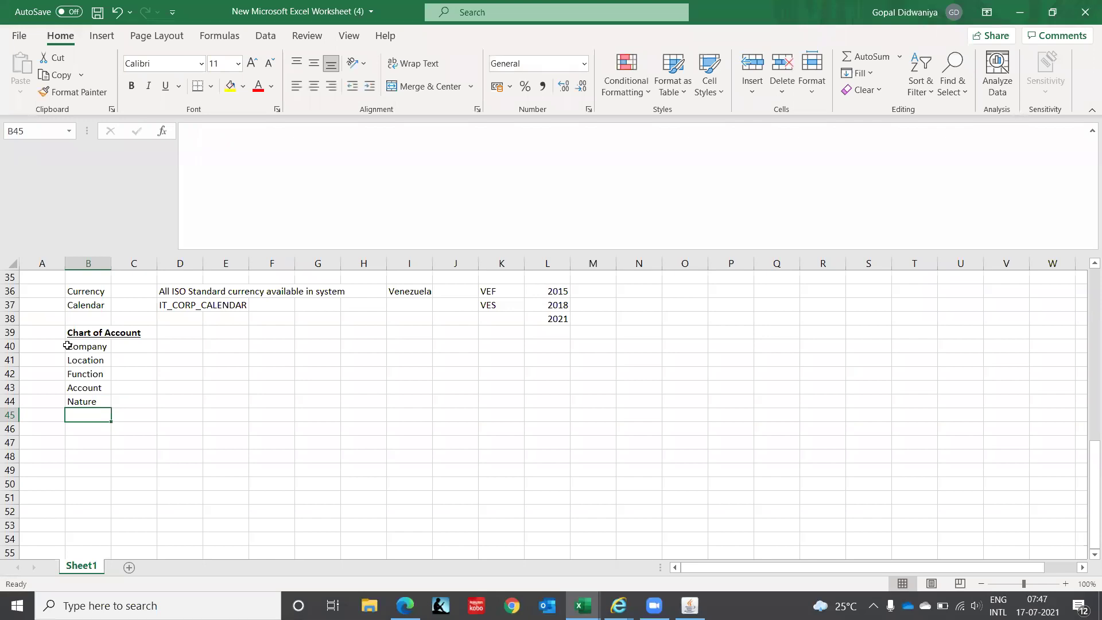
- Replace the Nature entry in B44 with Sub-Account
key("Up")
type("Sub-")
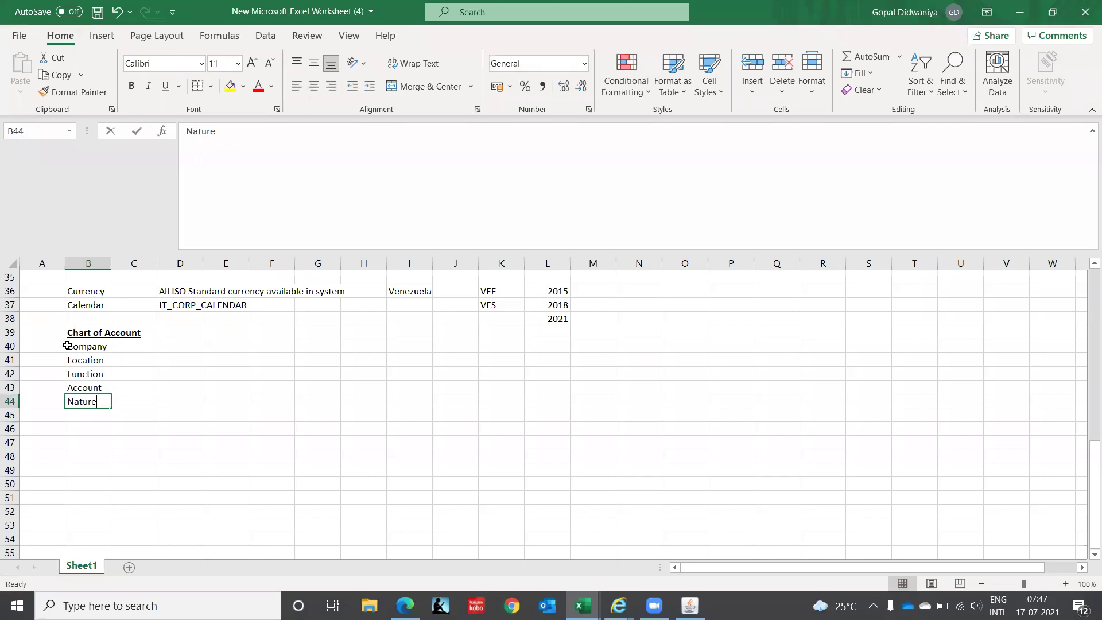
type("Account")
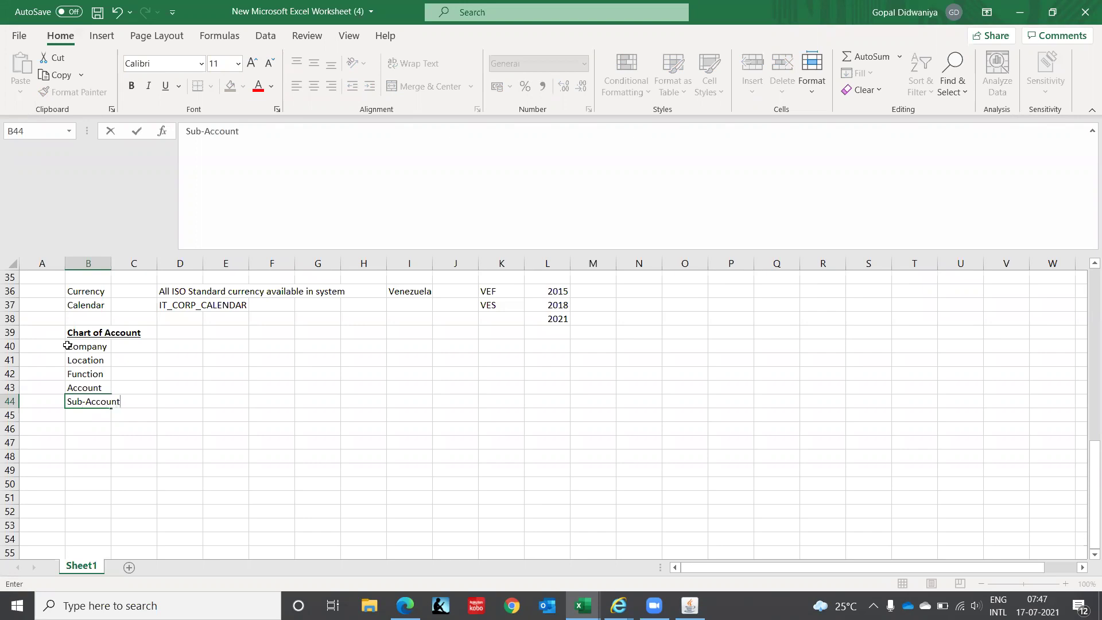
key("Return")
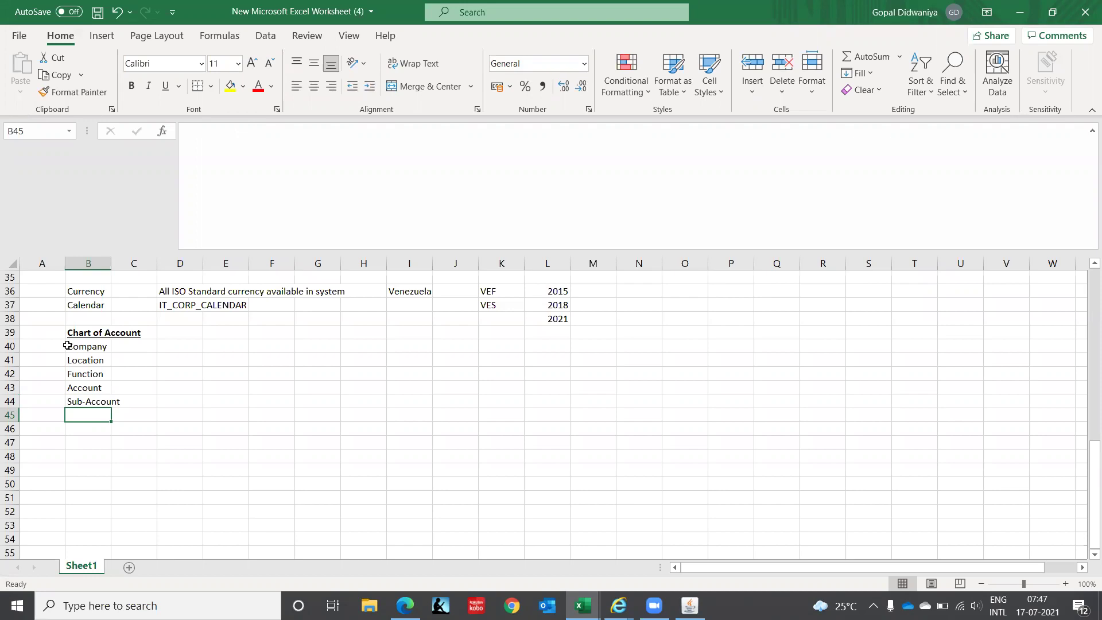
- Continue the Chart of Account list with Product in B45 and Project in B46
type("Pr")
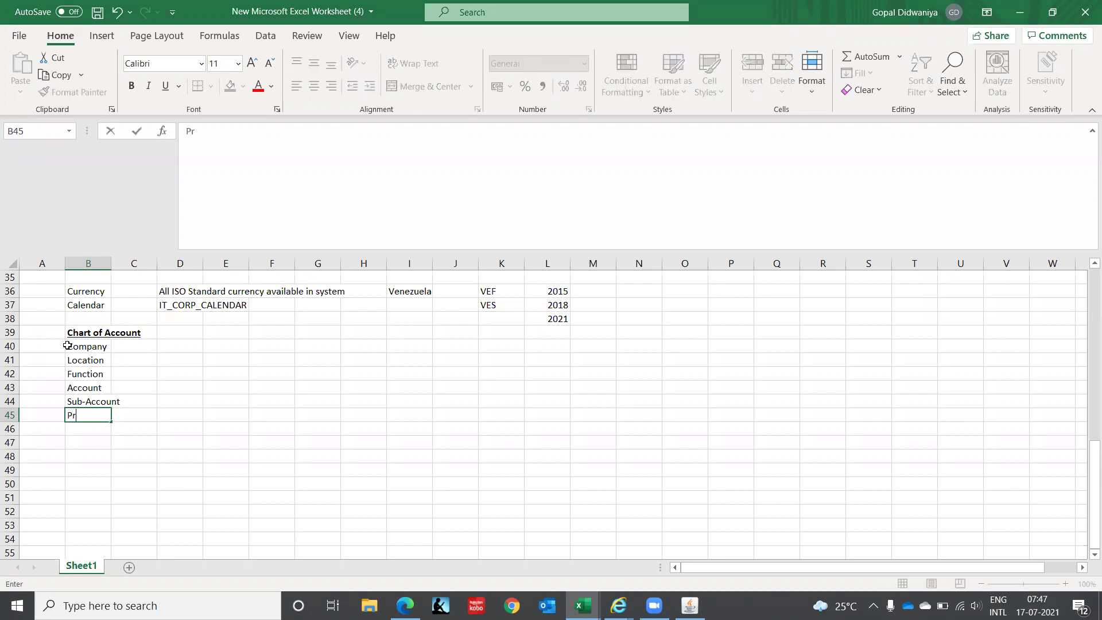
type("oduct")
key("Return")
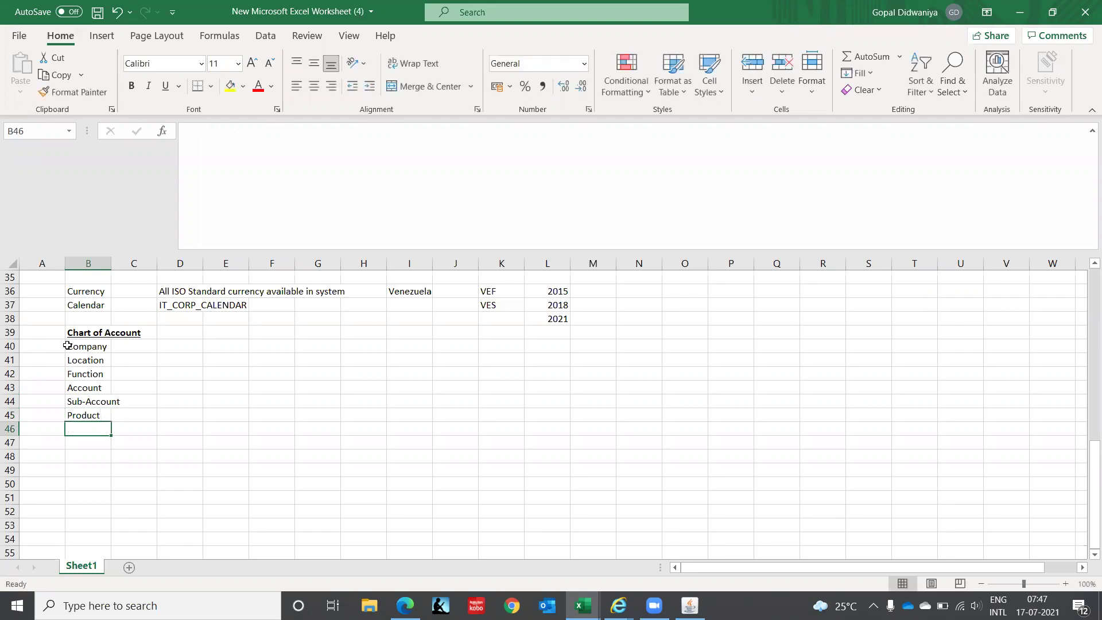
type("Project")
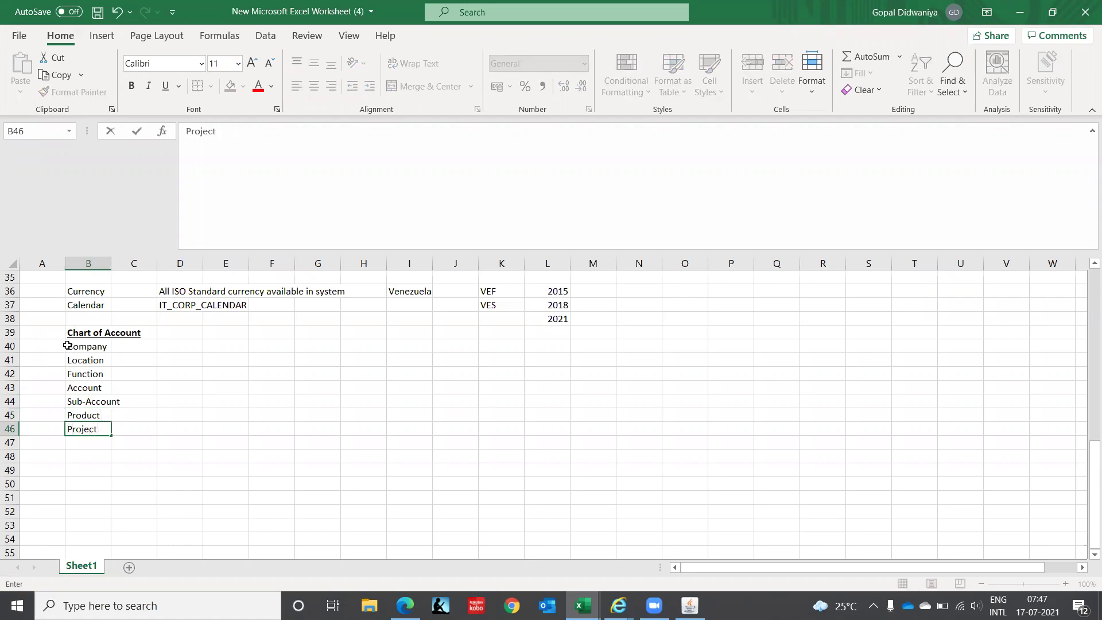
key("Return")
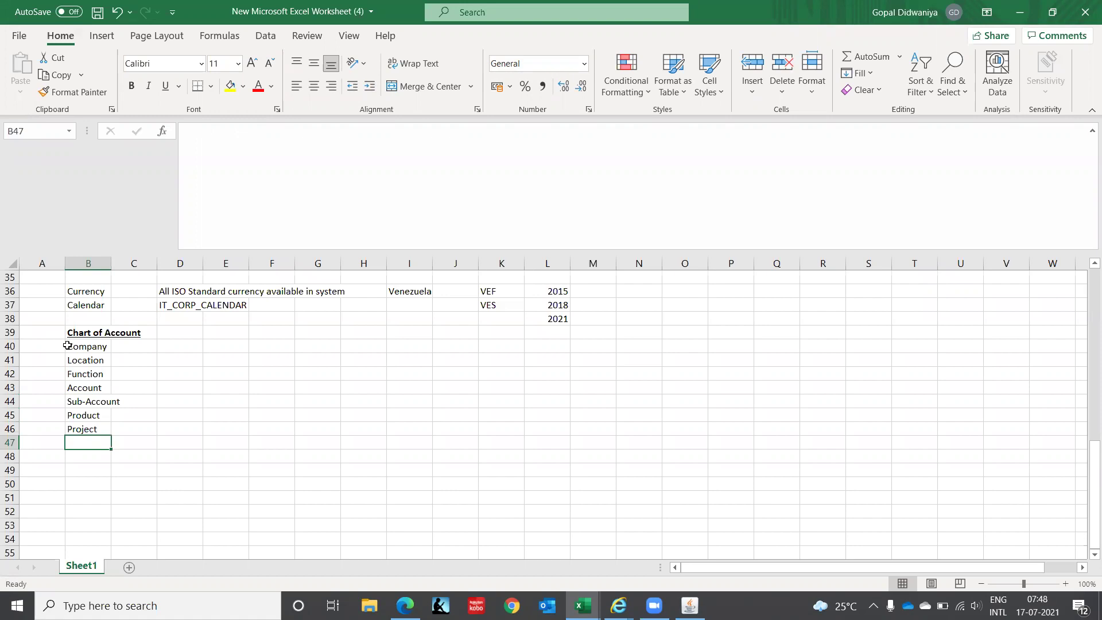
- Add two reserve segments to the Chart of Account list, Future1 in B47 and Future2 in B48
type("Futur")
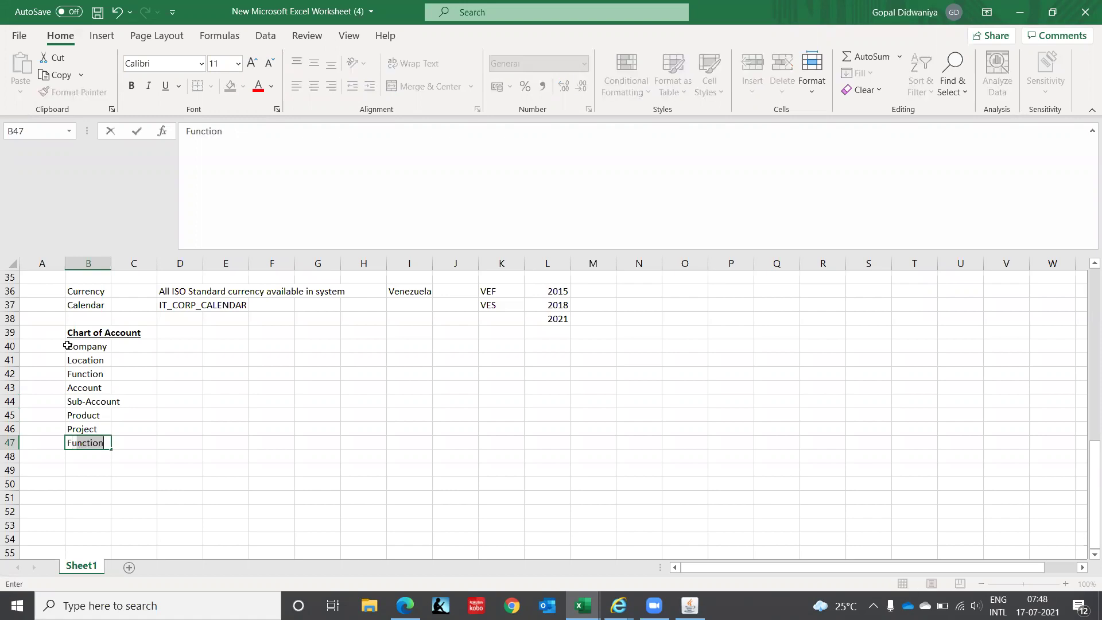
type("e1")
key("Return")
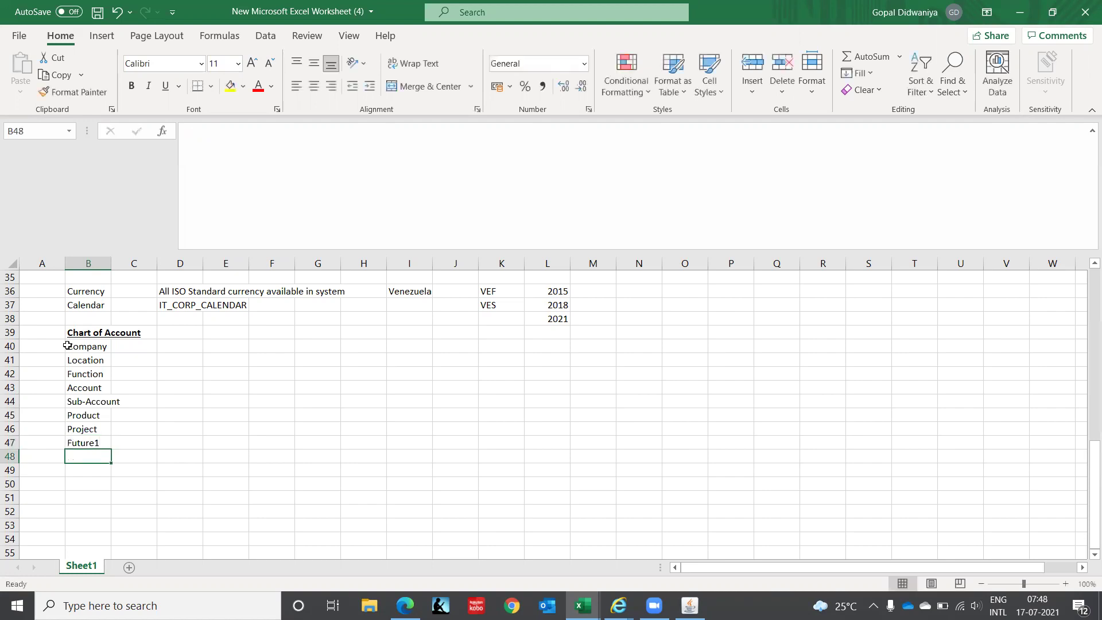
type("Future")
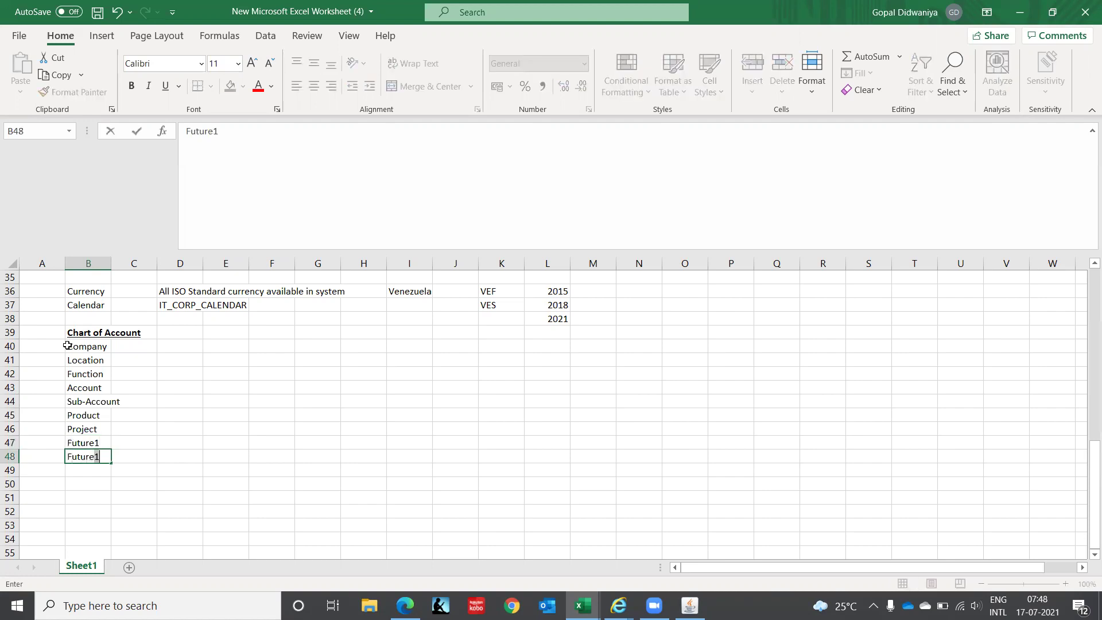
type("2")
key("Return")
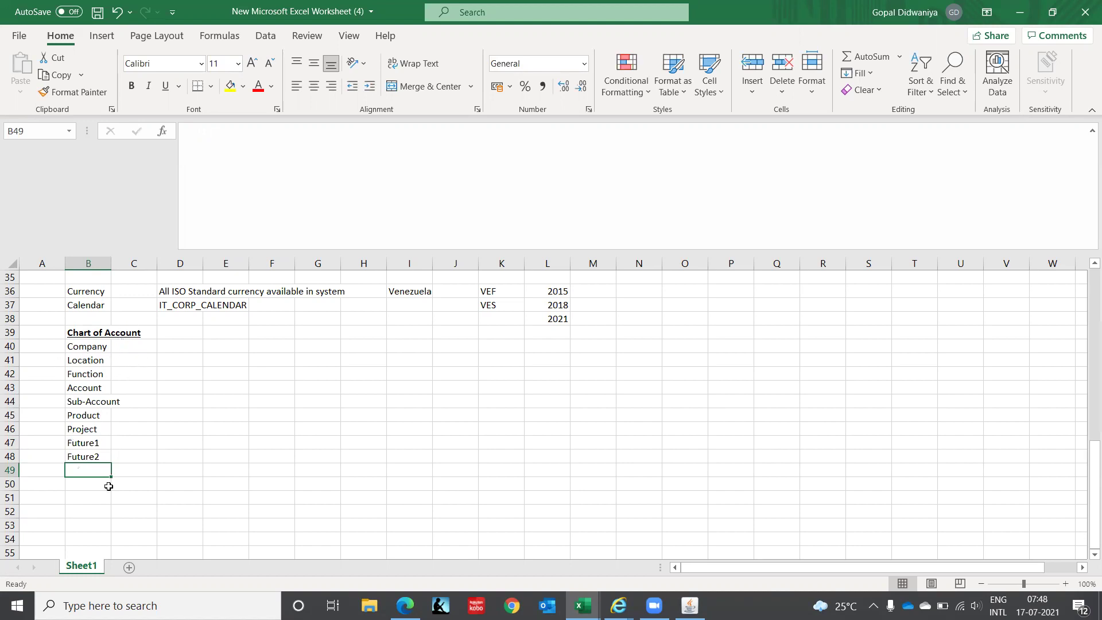
left_click(134, 470)
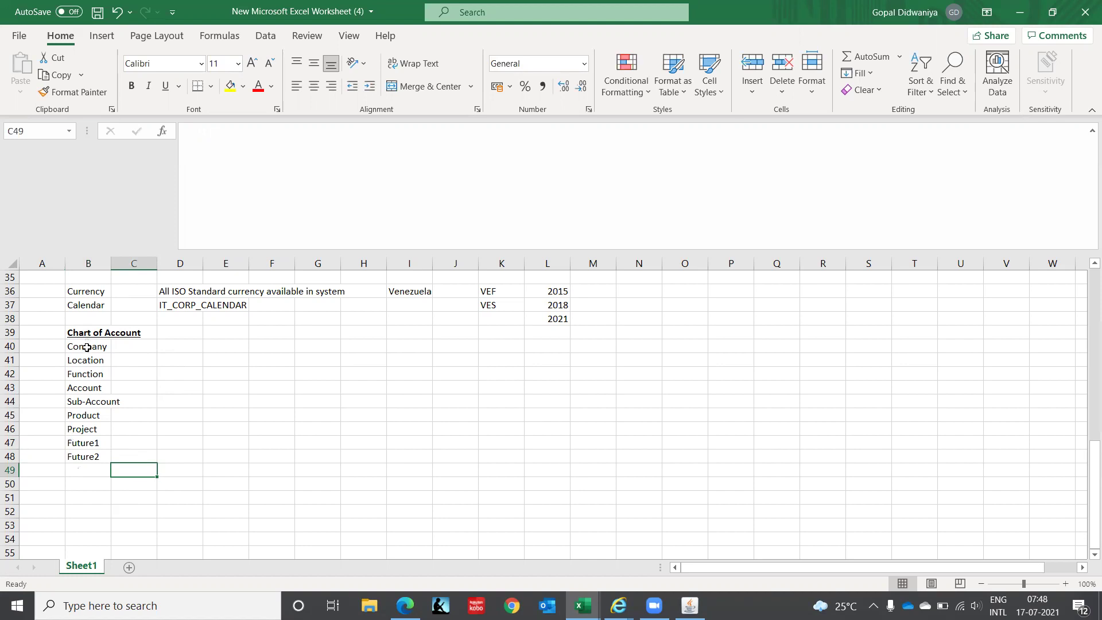
- Move Future1 and Future2 down one row to B48:B49 and enter IC in the freed cell B47
left_click(120, 347)
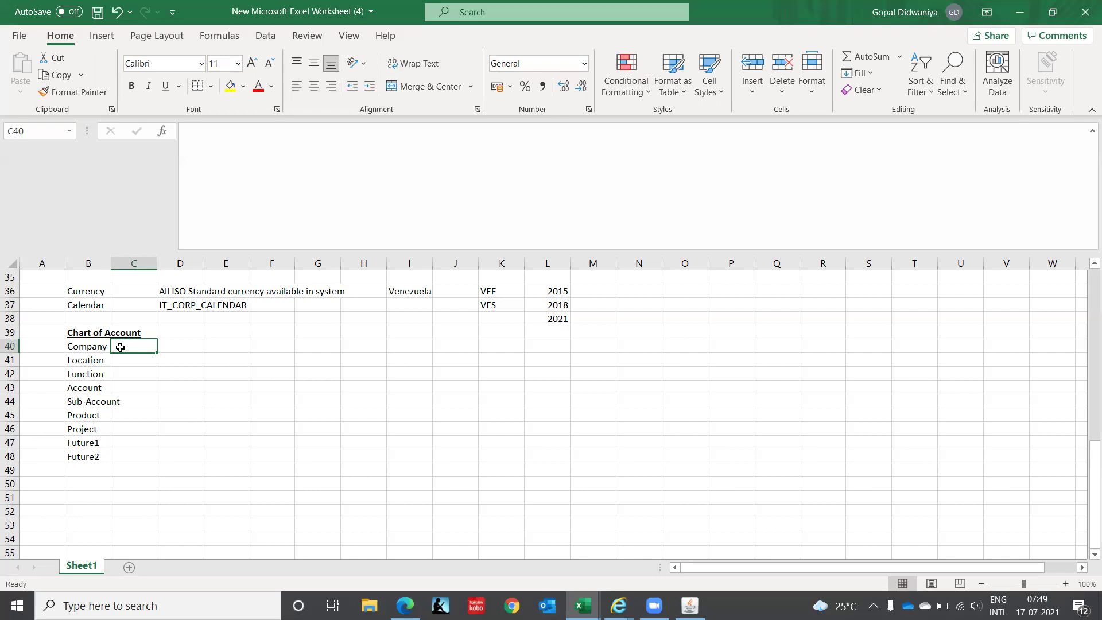
key("Down")
key("Down")
key("Down")
key("Down")
key("Down")
key("Down")
key("Down")
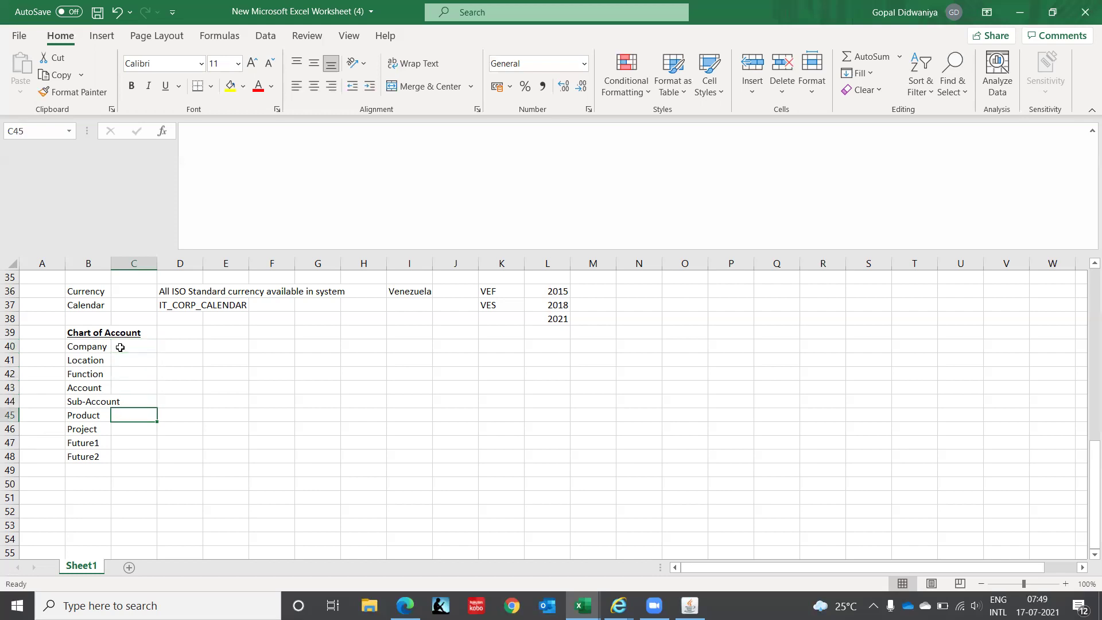
key("Left")
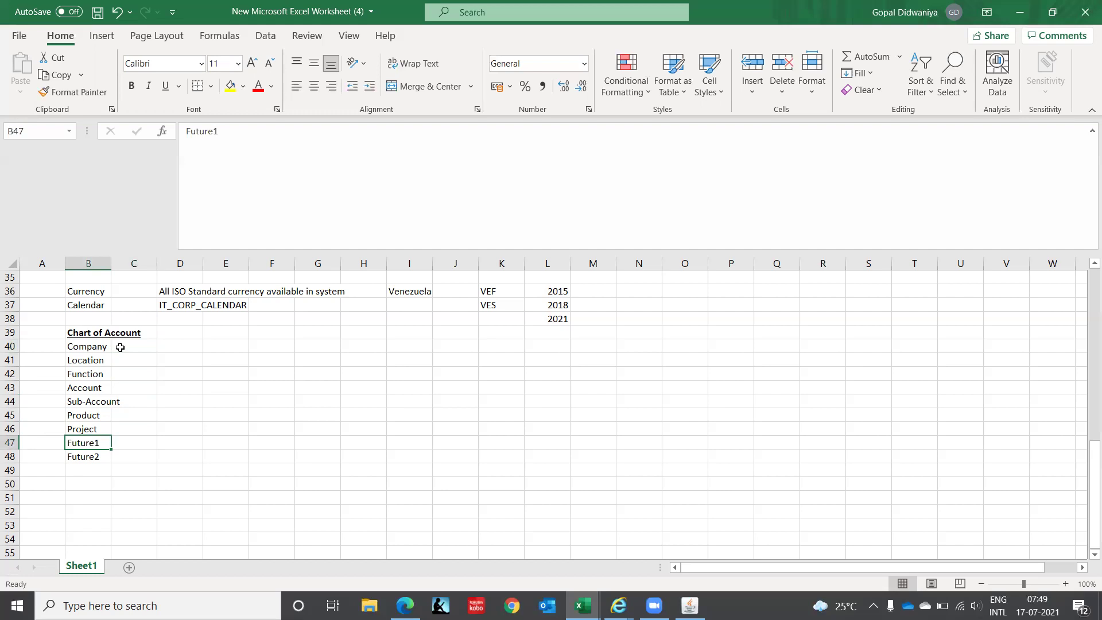
key("shift+Down")
key("ctrl+c")
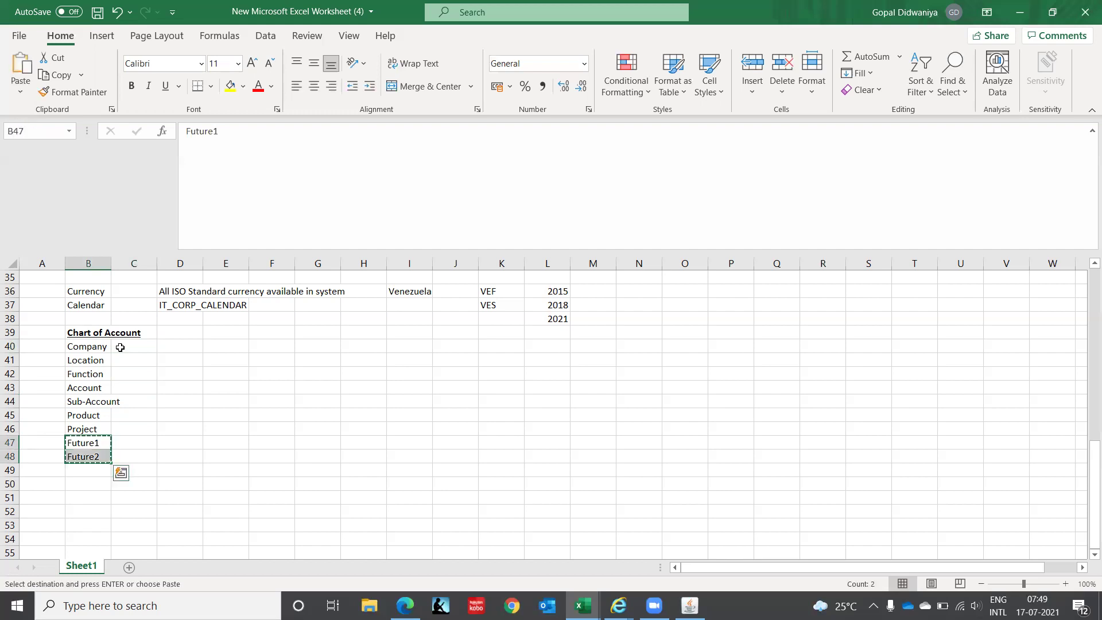
key("ctrl+q")
key("Escape")
key("Down")
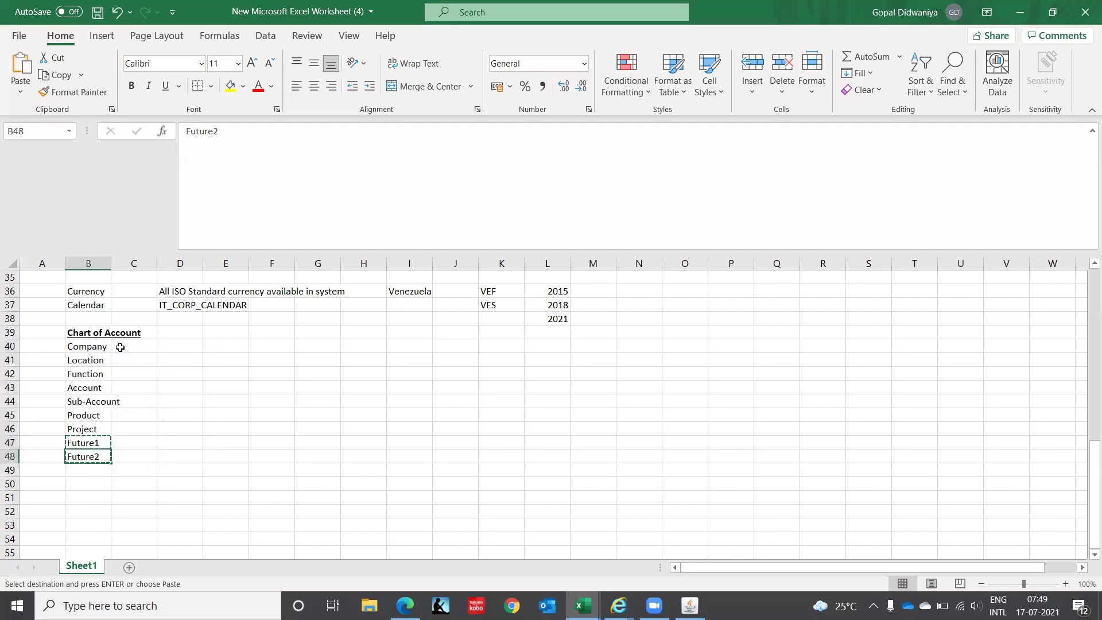
key("ctrl+v")
key("Up")
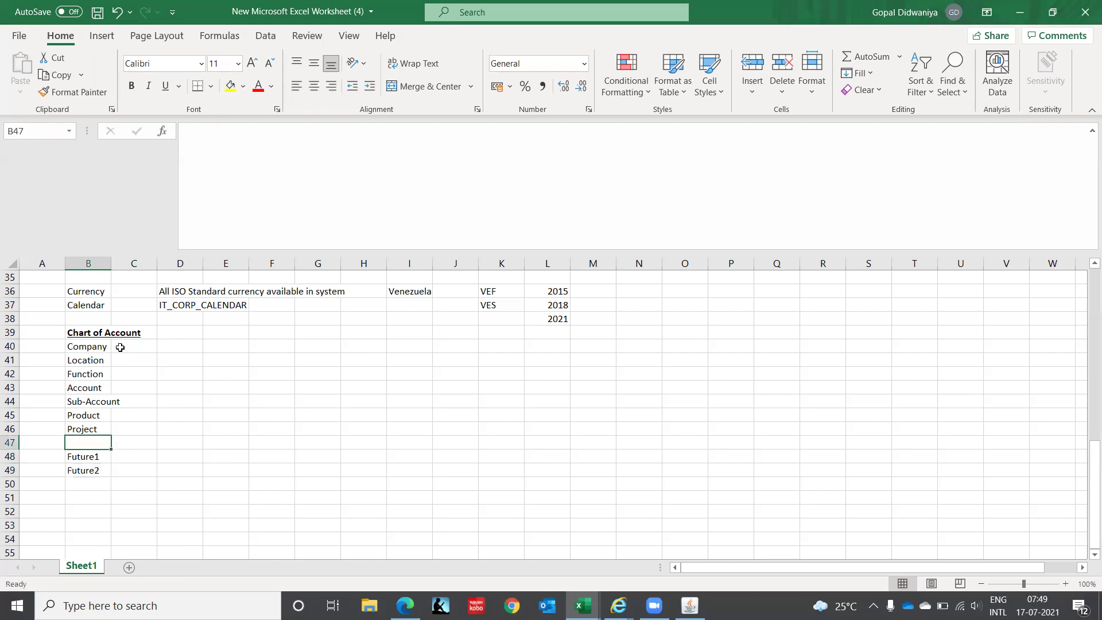
type("IC")
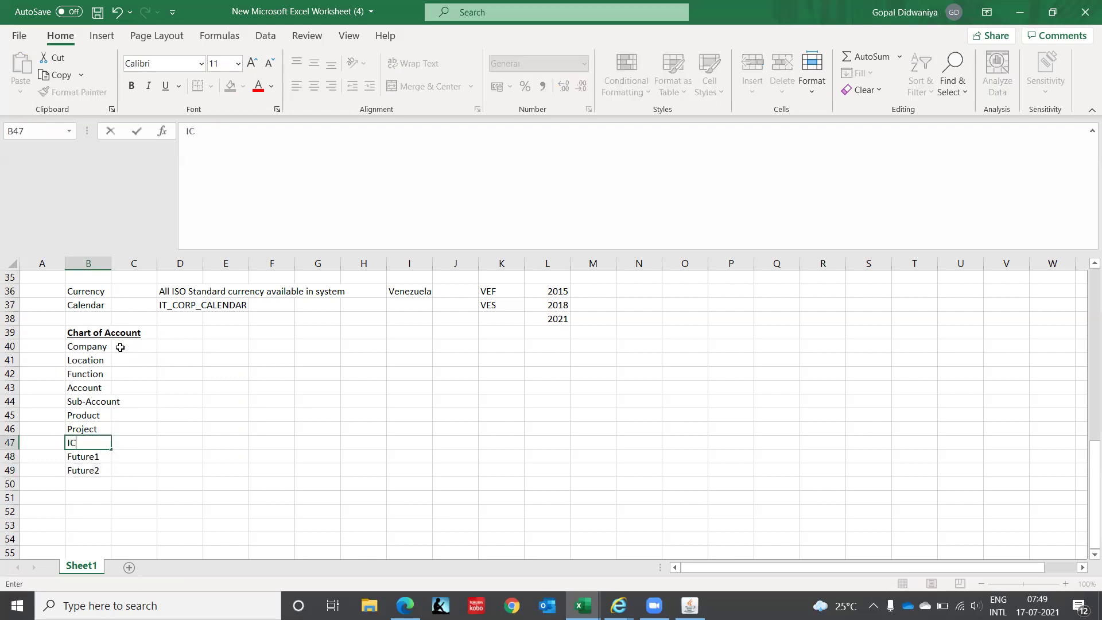
key("Up")
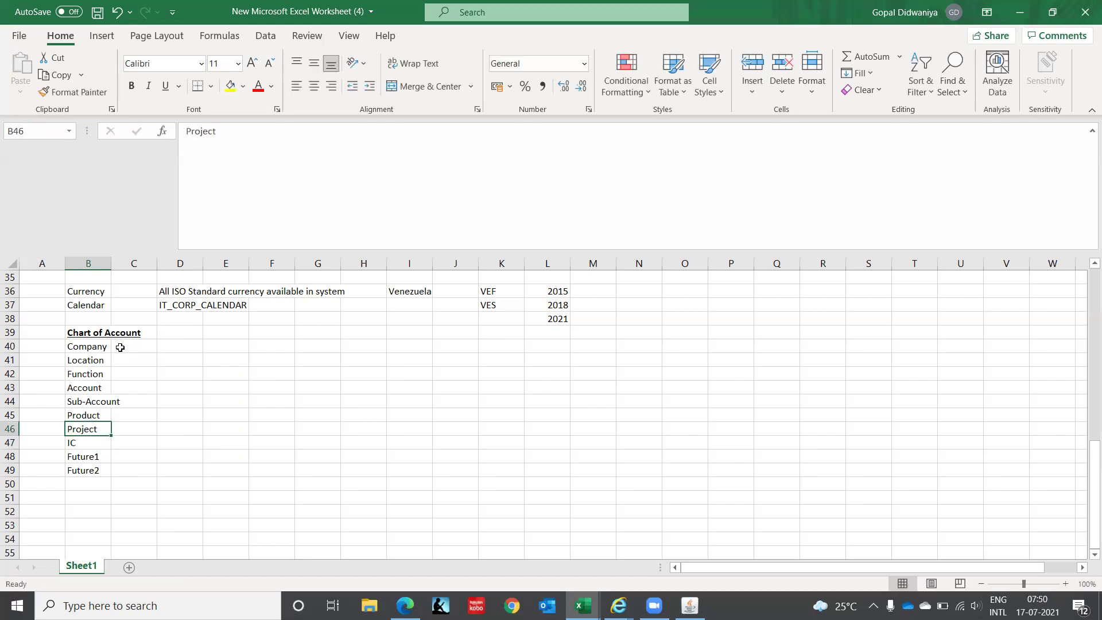
- Review the chart of account segments listed in column B, from Company through Product
key("Up")
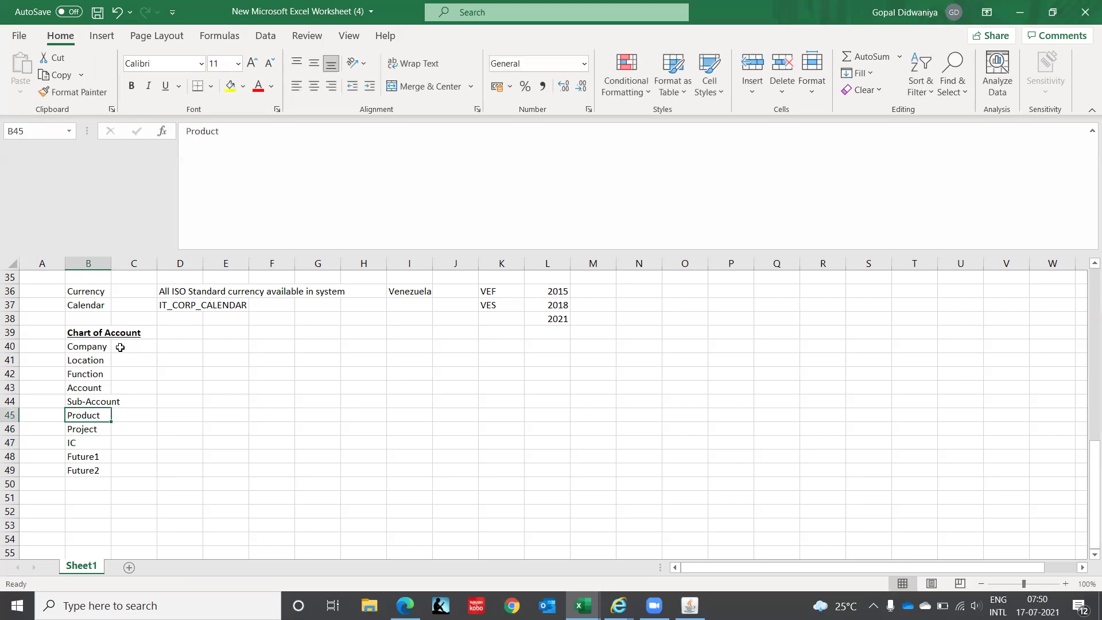
key("Up")
key("Up")
key("Up")
key("Up")
key("Up")
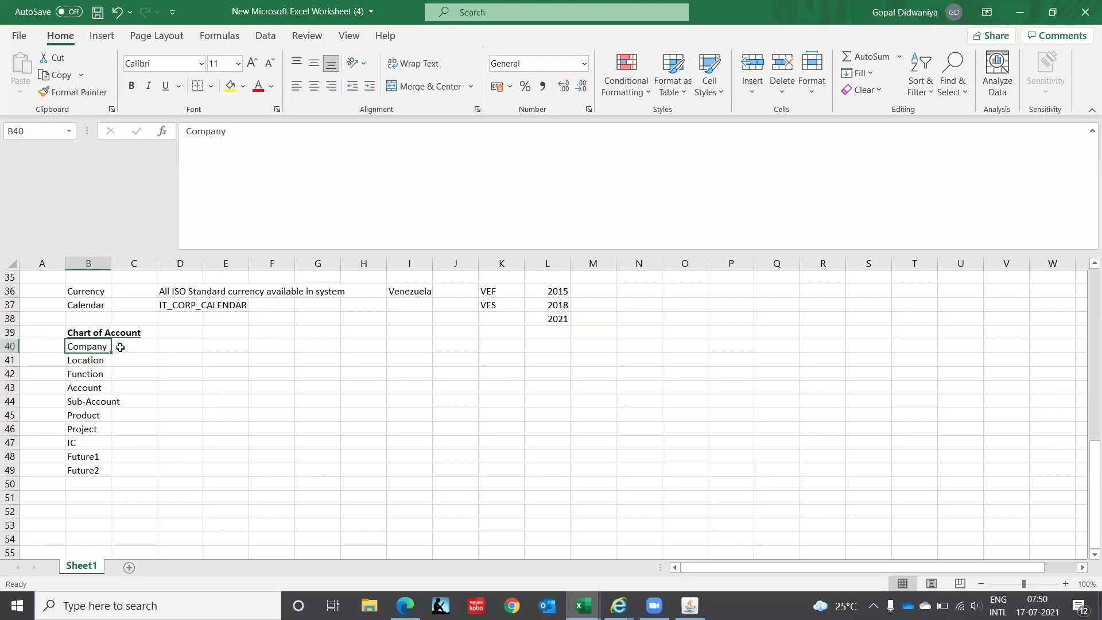
left_click(121, 348)
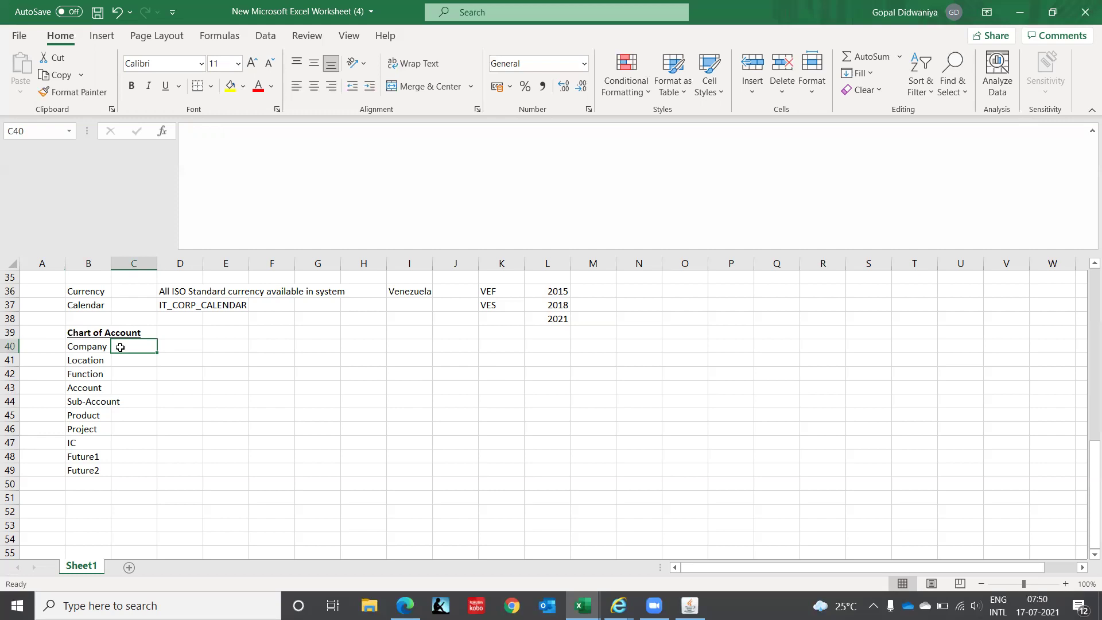
key("Left")
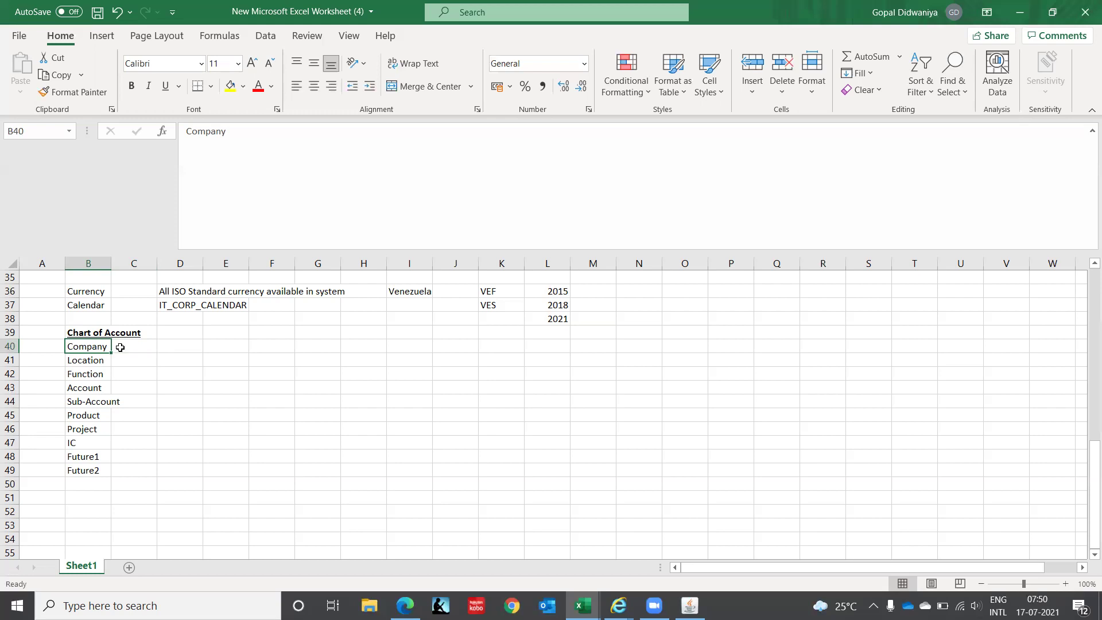
key("Down")
key("Down")
key("Down")
key("Down")
key("Down")
key("Up")
key("Up")
key("Up")
key("Up")
key("Up")
- Enter Balancing Segment in G39, on the Chart of Account heading row
key("Right")
key("Right")
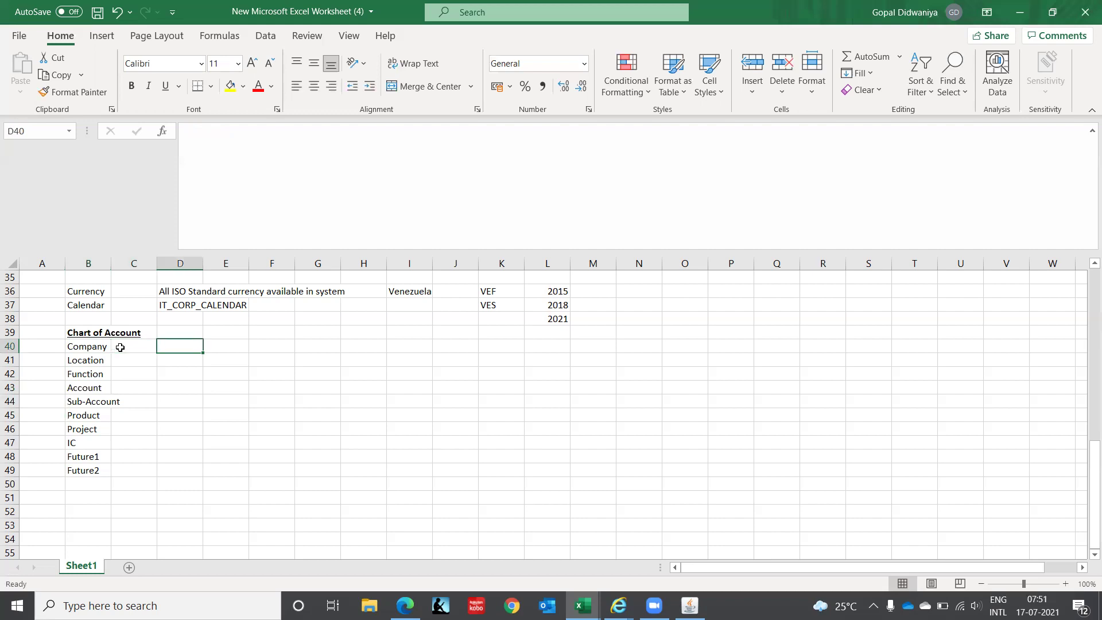
key("Right")
key("Right")
key("Right")
key("Up")
type("Ba")
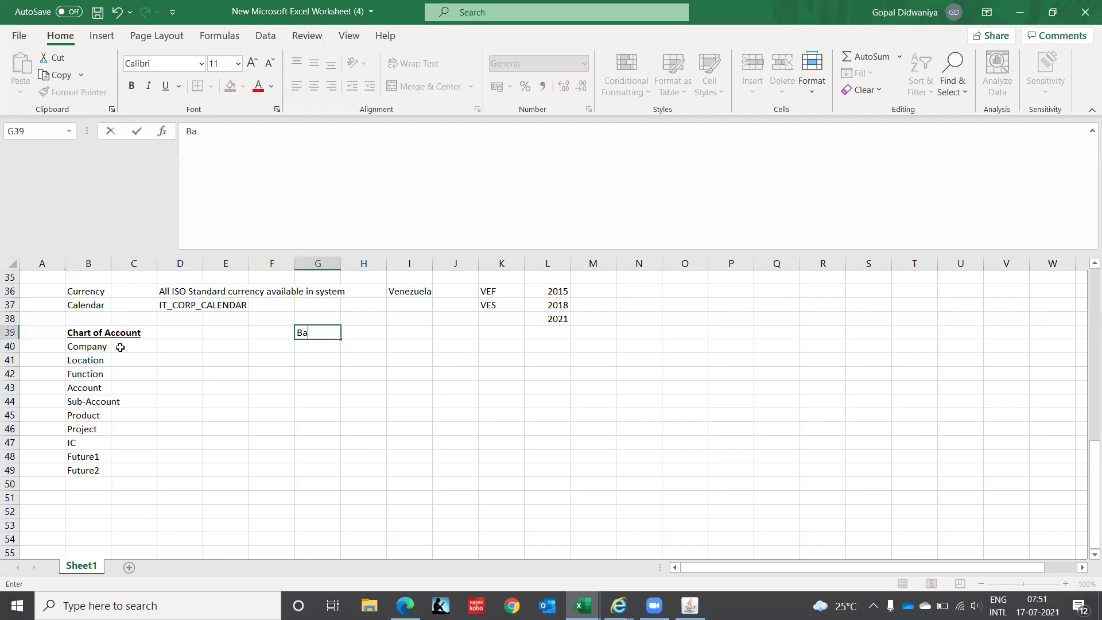
type("lancing Segment")
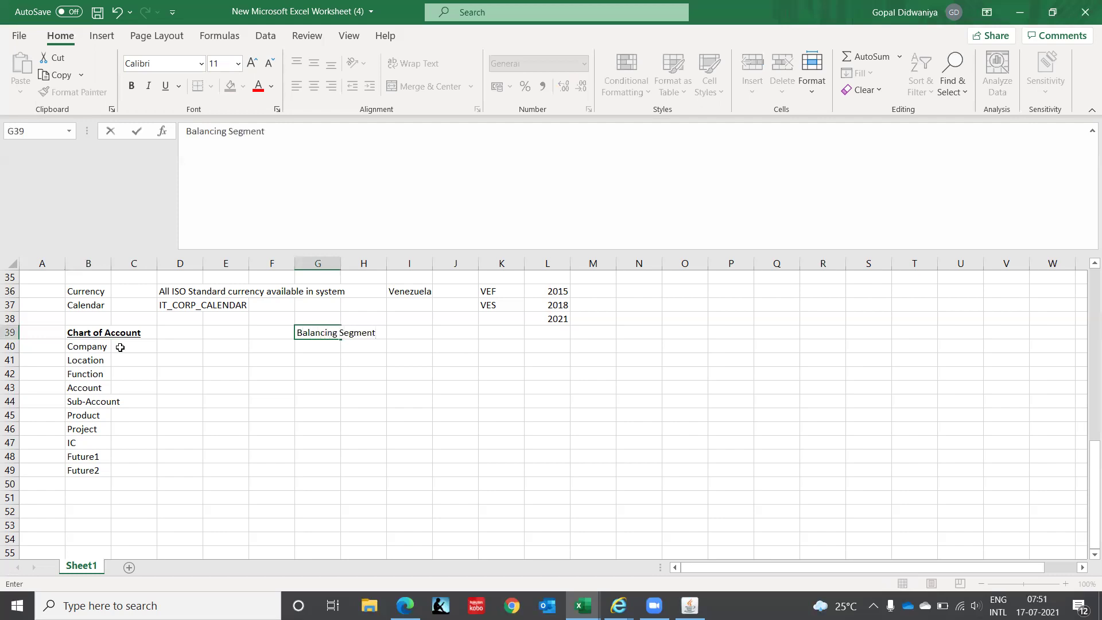
- Enter the balancing segment's definition, Where the Debit equals to Credit, in J39
key("Right")
key("Right")
key("Right")
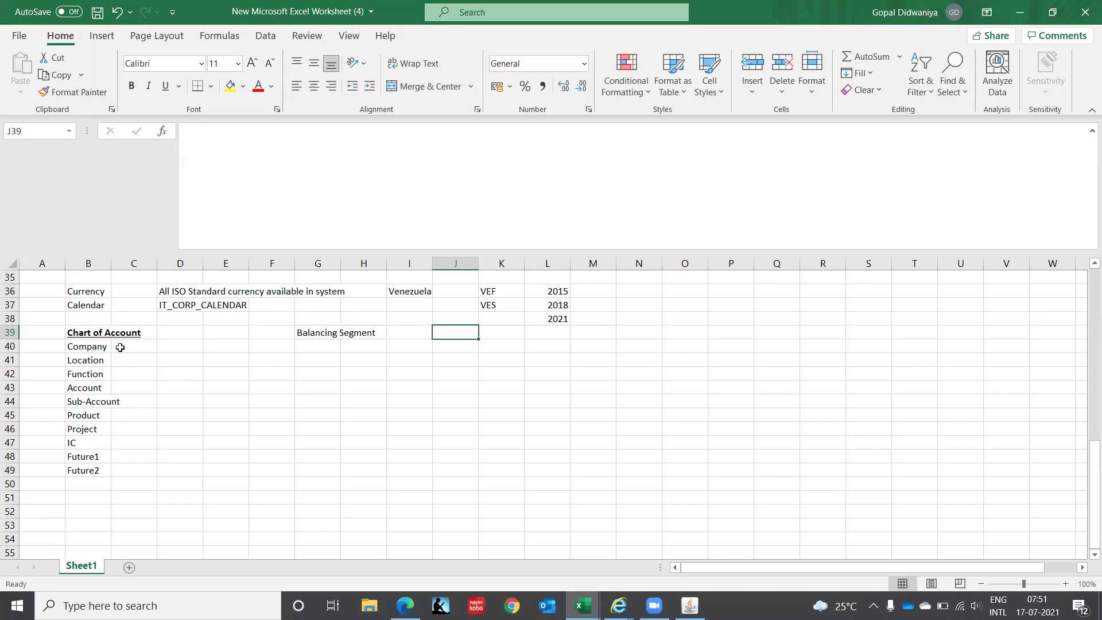
type("Whe")
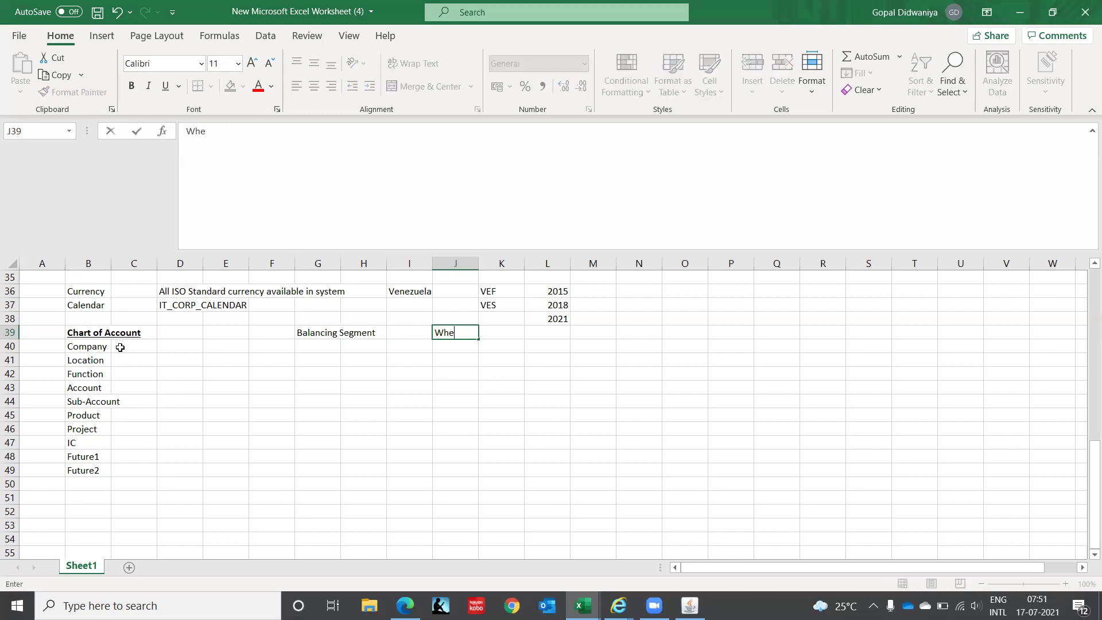
type("re the Debit equ")
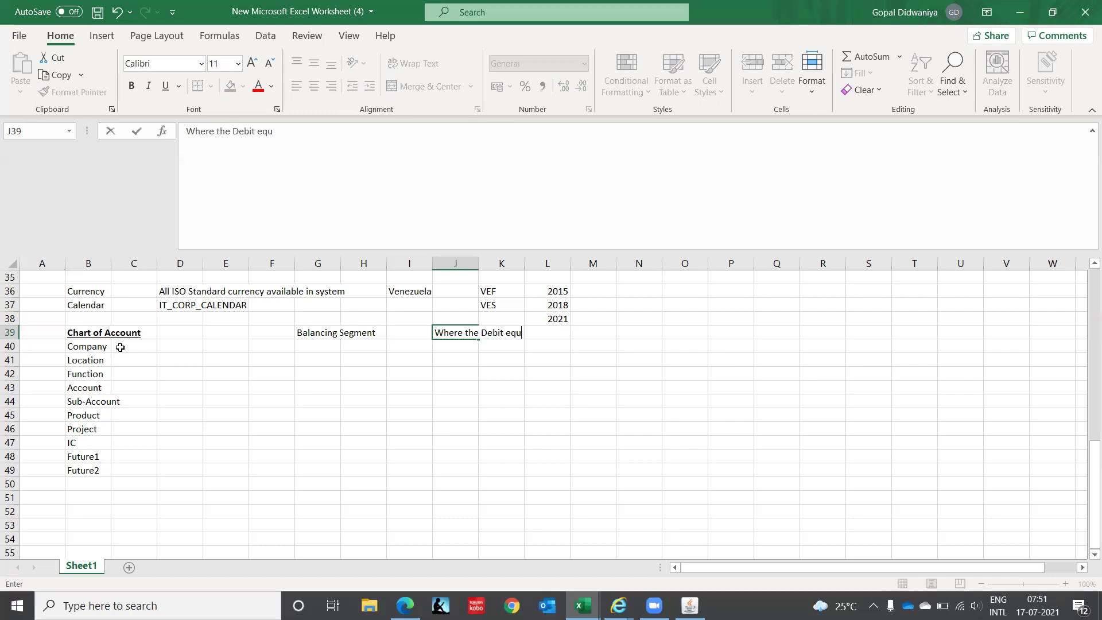
type("als to Credit")
key("Return")
- Copy the Balancing Segment text from G39 into D40 to qualify the Company segment
key("Left")
key("Left")
key("Left")
key("Left")
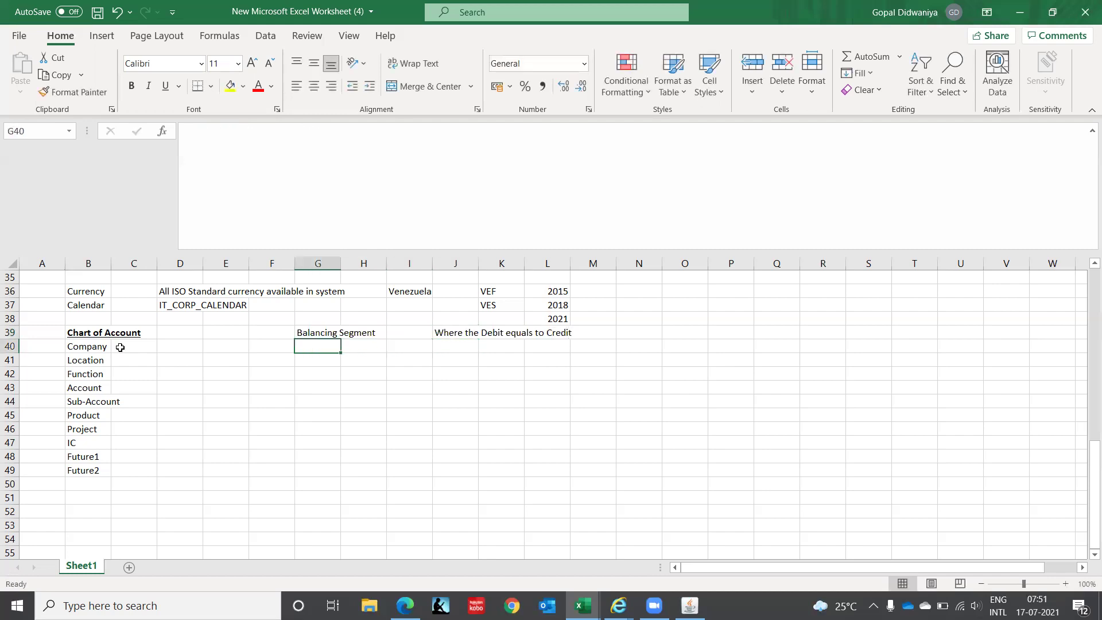
key("Right")
key("Up")
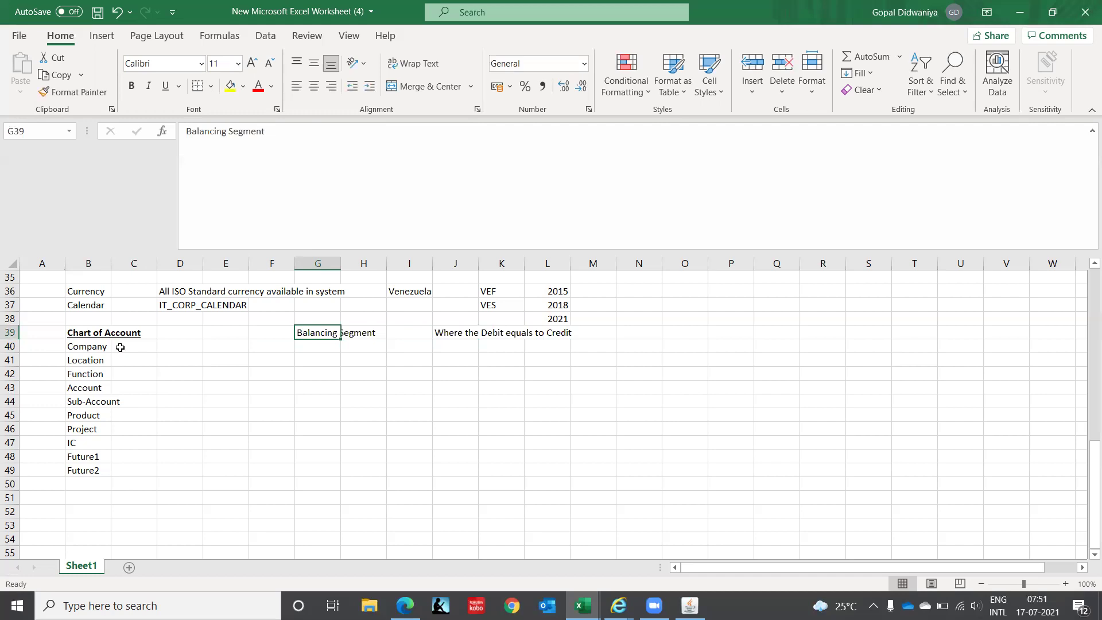
key("ctrl+c")
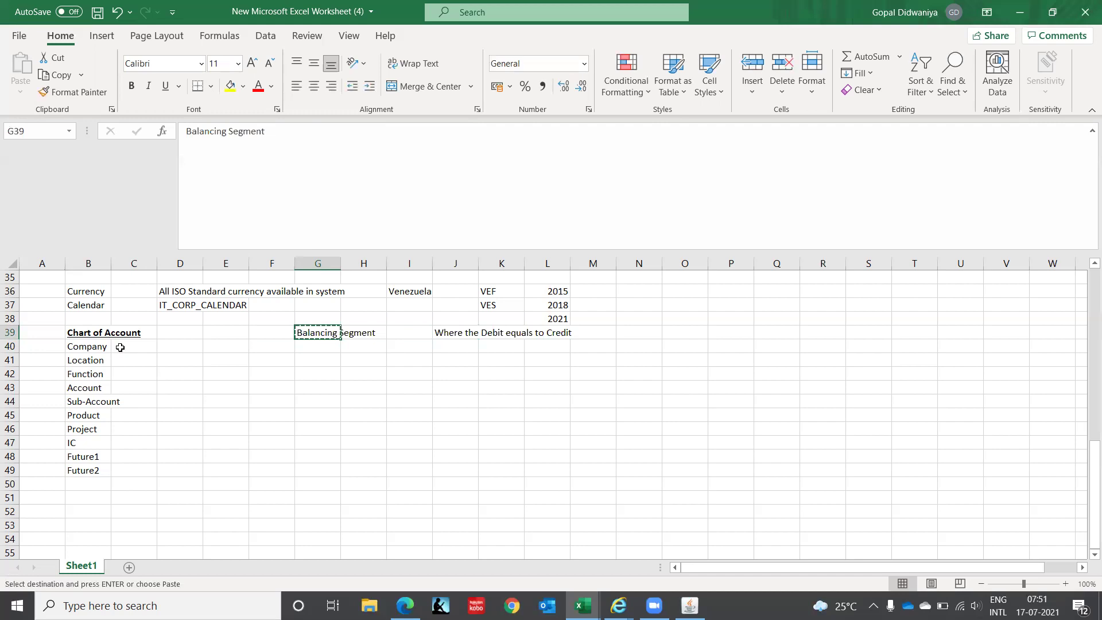
key("Down")
key("Left")
key("Left")
key("Left")
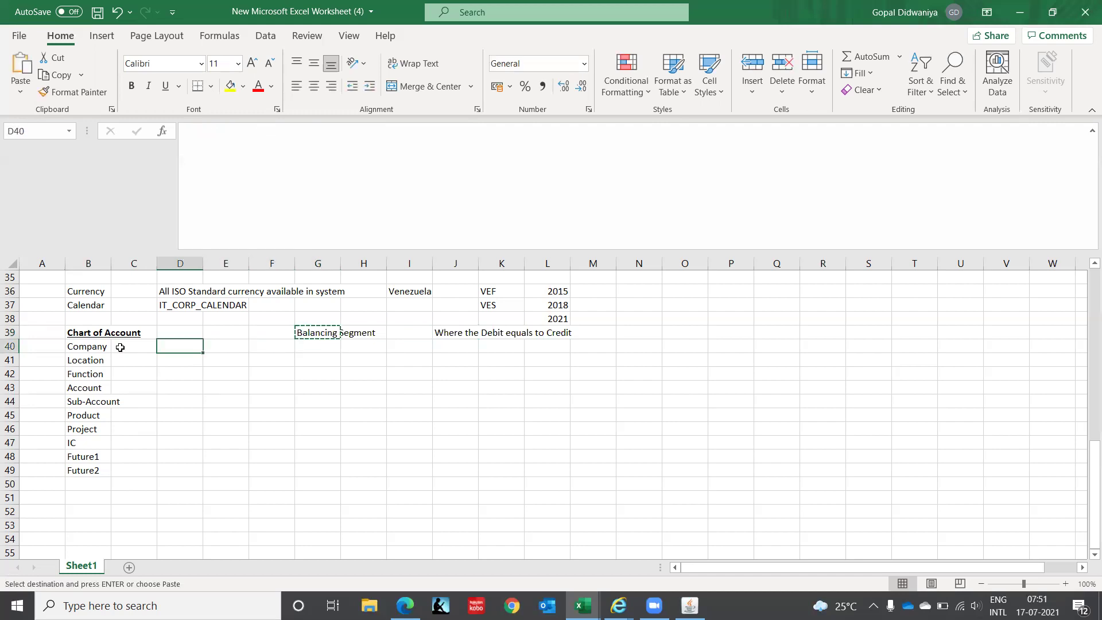
key("Return")
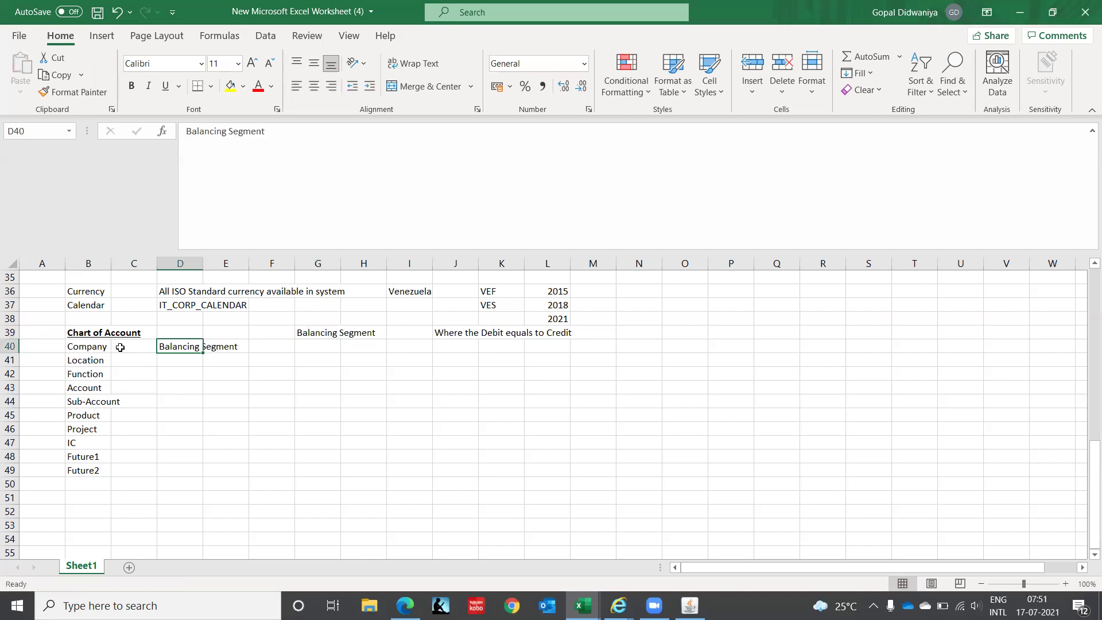
- Enter Natural Account in G40, directly below the Balancing Segment qualifier
key("Right")
key("Right")
key("Right")
key("Right")
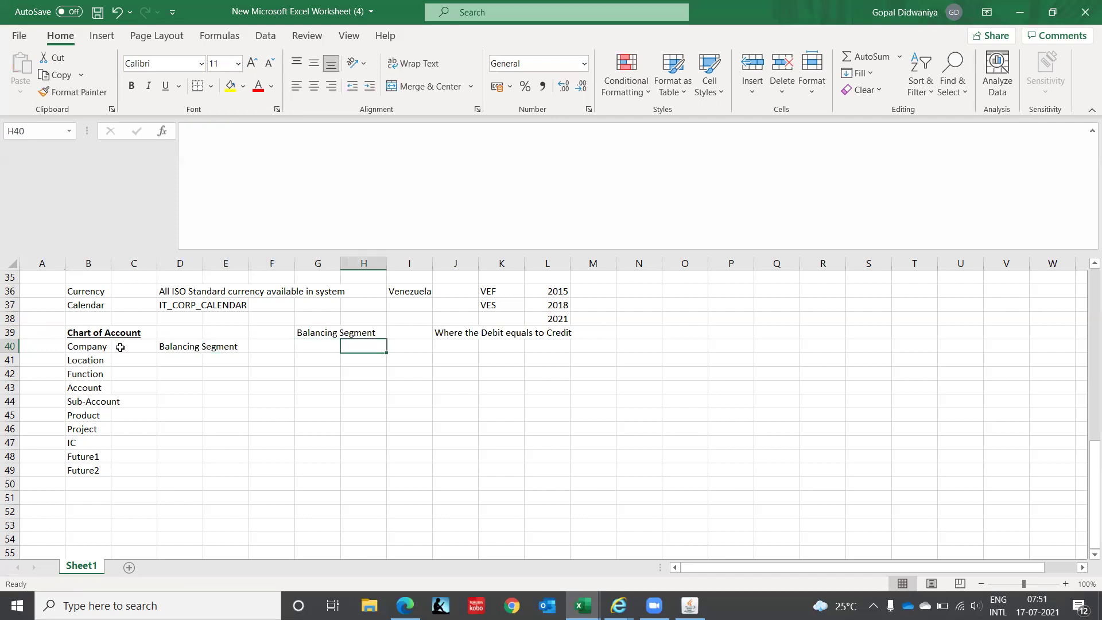
key("Left")
type("Nat")
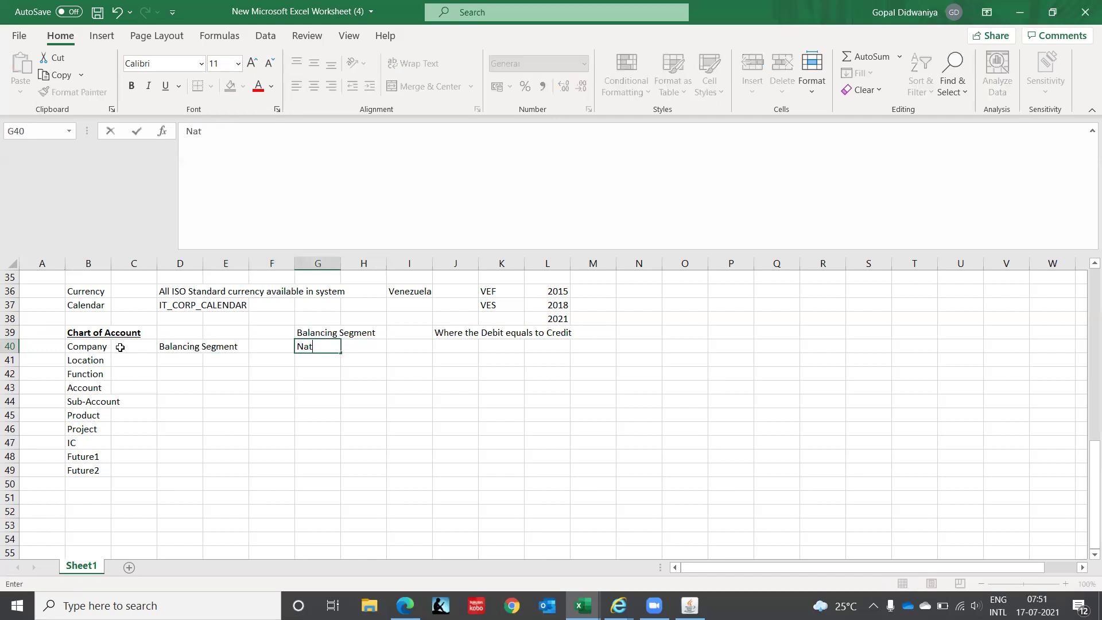
type("ural Account")
key("Return")
- Copy the Natural Account text from G40 into D43 to qualify the Account segment
key("Up")
key("ctrl+c")
key("Down")
key("Left")
key("Left")
key("Left")
key("Down")
key("Down")
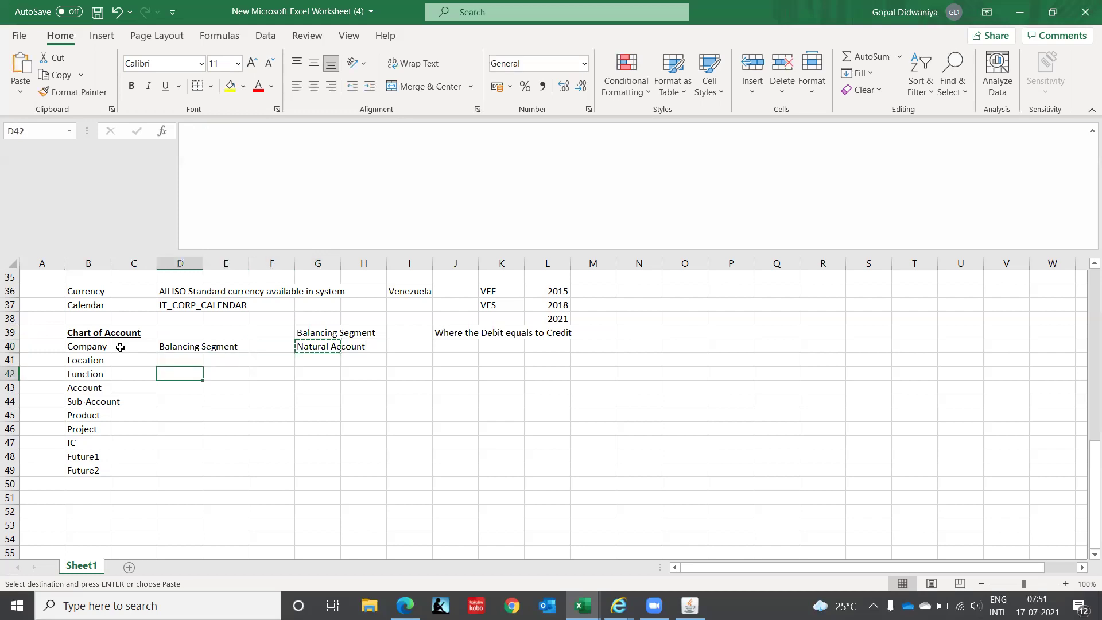
key("Return")
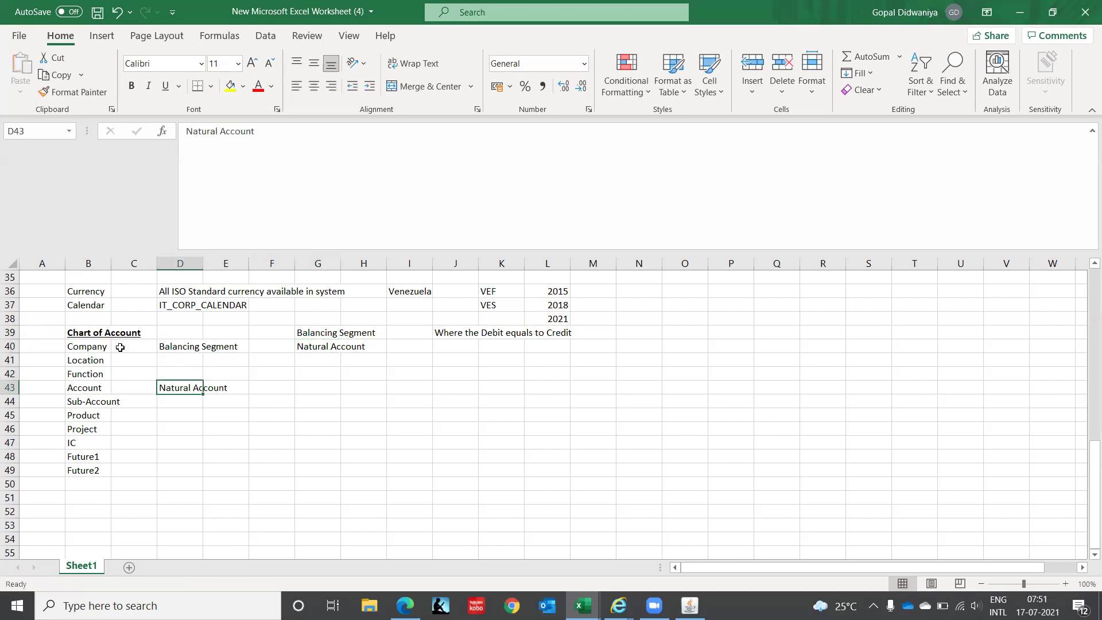
- Enter Cost Center in G41, below Natural Account in the list of qualifiers
key("Left")
key("Left")
key("Left")
key("Right")
key("Right")
key("Right")
key("Right")
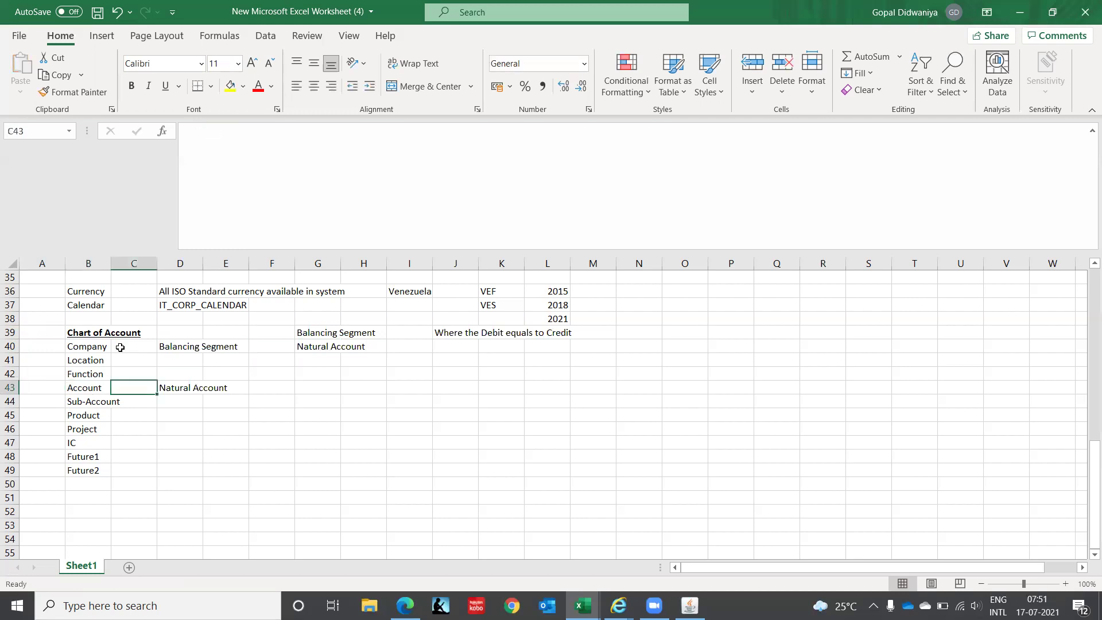
key("Right")
key("Right")
key("Up")
key("Up")
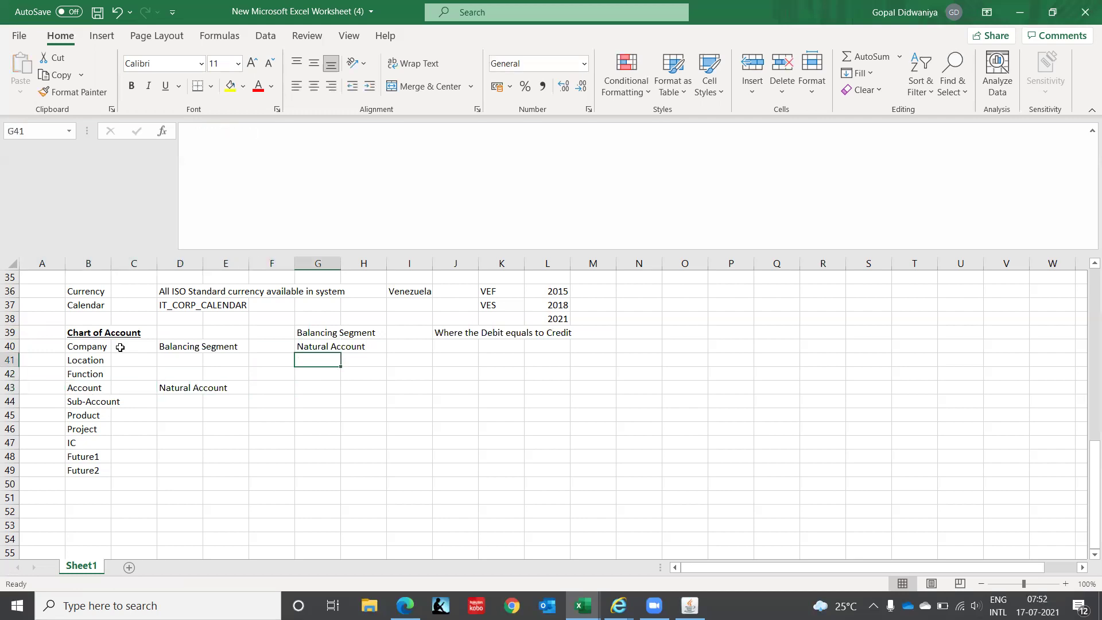
type("Cost")
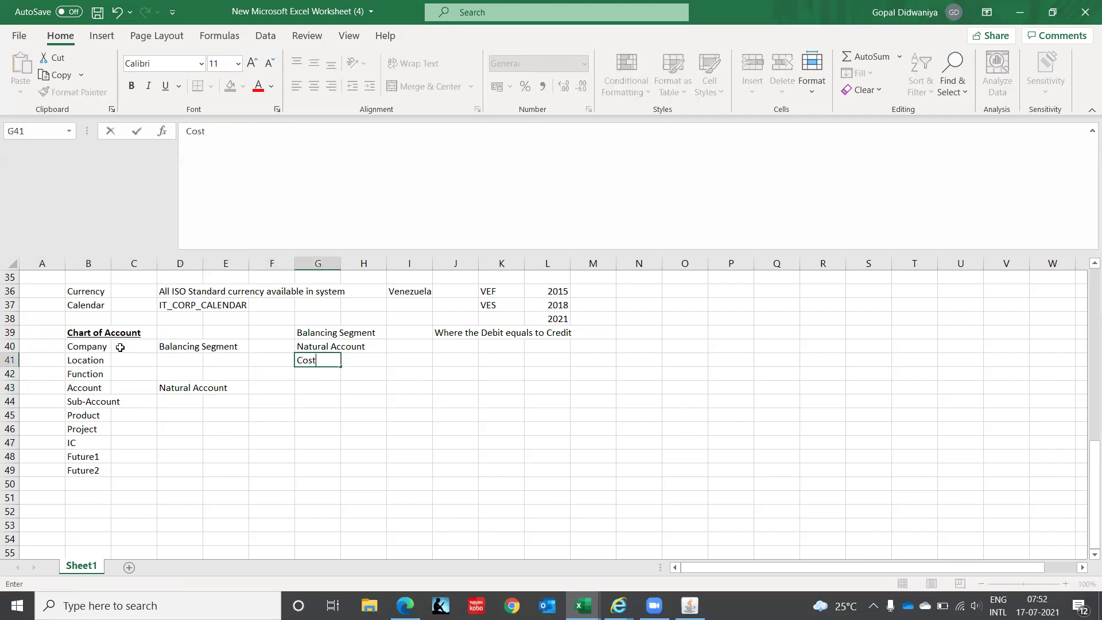
type(" Center")
key("Return")
- Copy the Cost Center text from G41 into D42 to qualify the Function segment
key("Up")
key("ctrl+c")
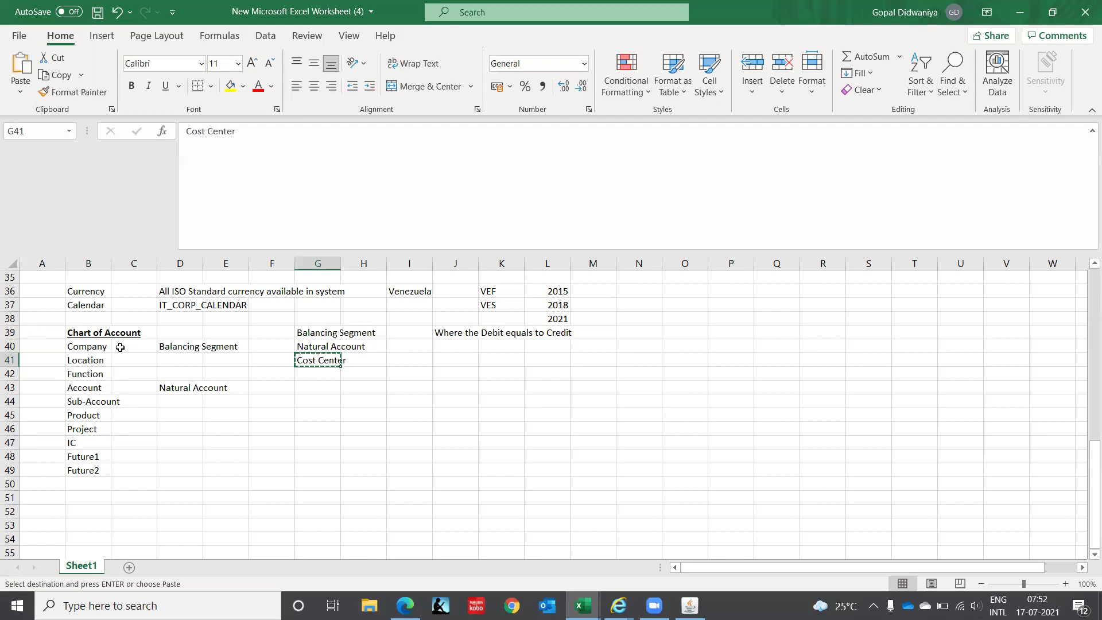
key("Left")
key("Left")
key("Left")
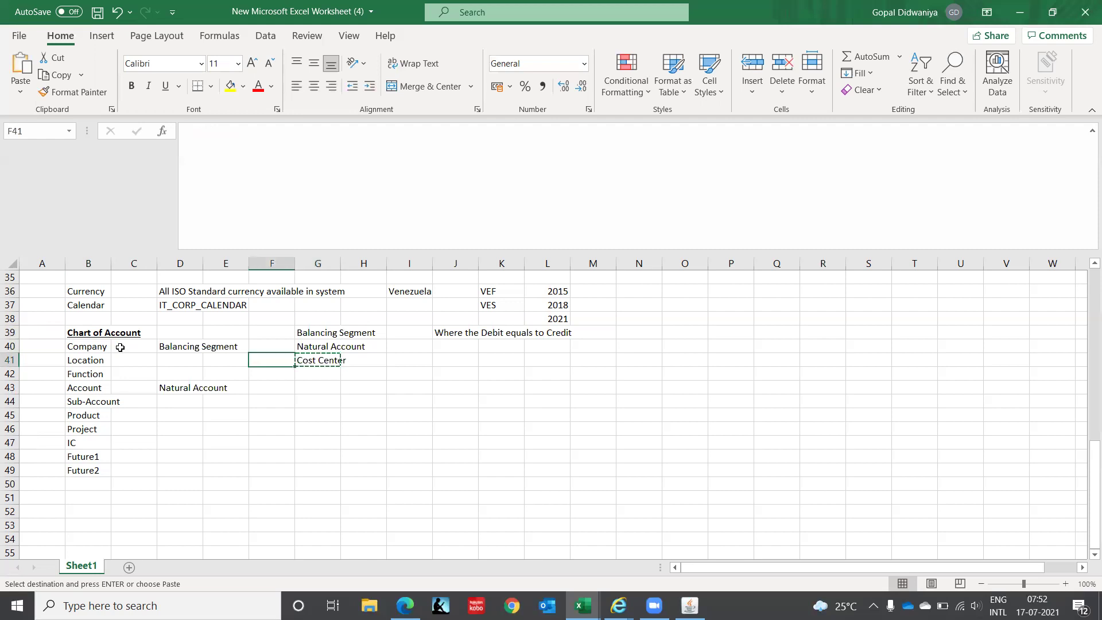
key("Down")
key("ctrl+v")
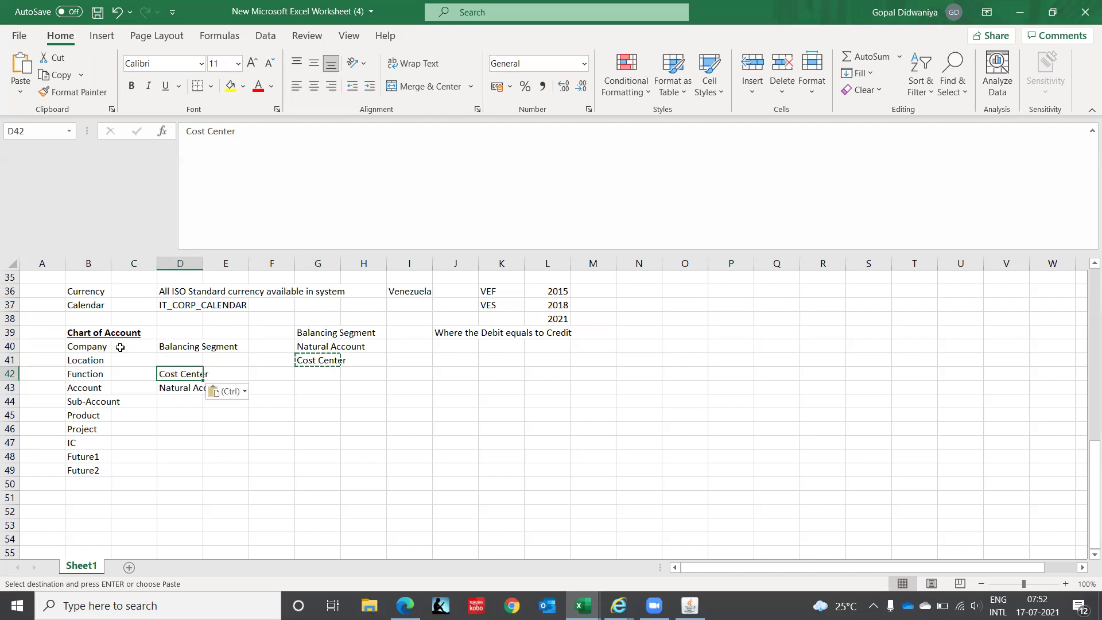
- Examine the qualifier cells in column D for the segments from Location to Project, including the Function row
key("Down")
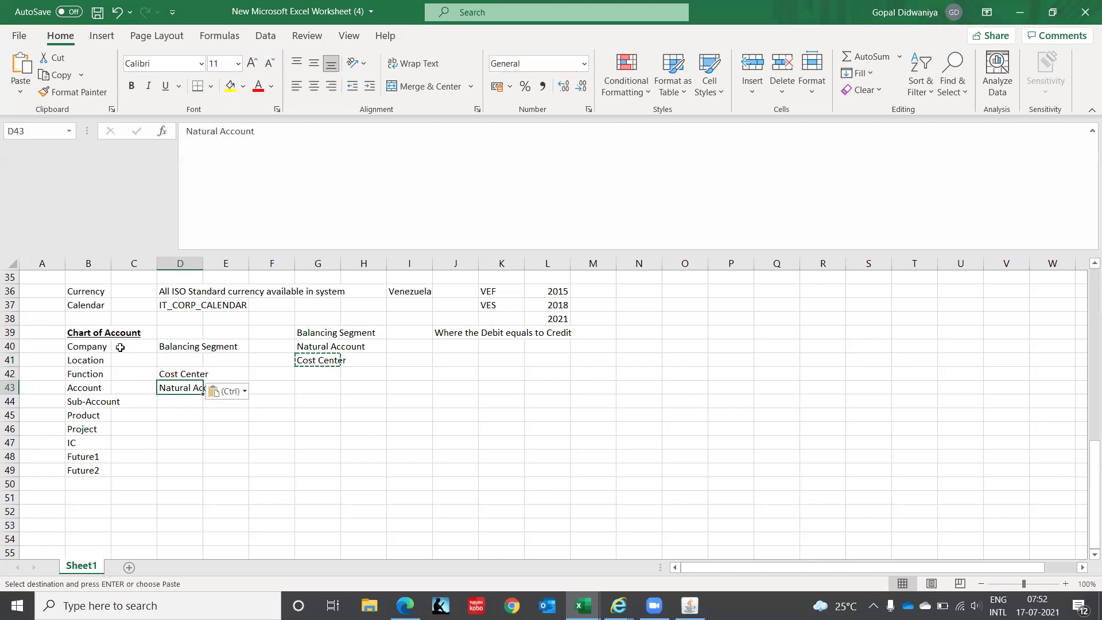
key("Down")
key("Down")
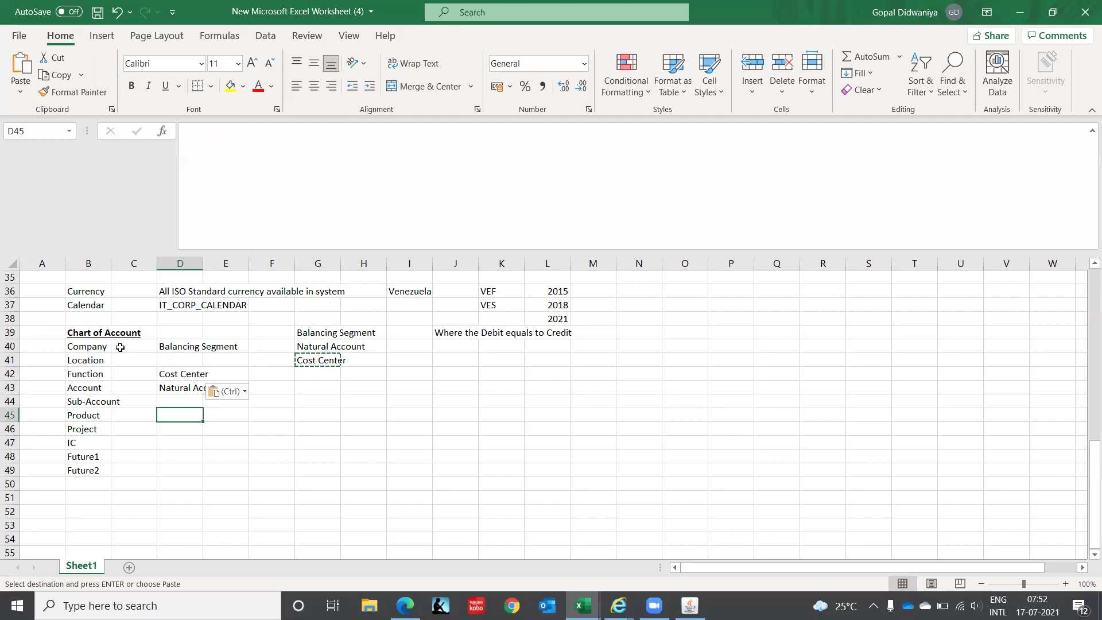
key("Down")
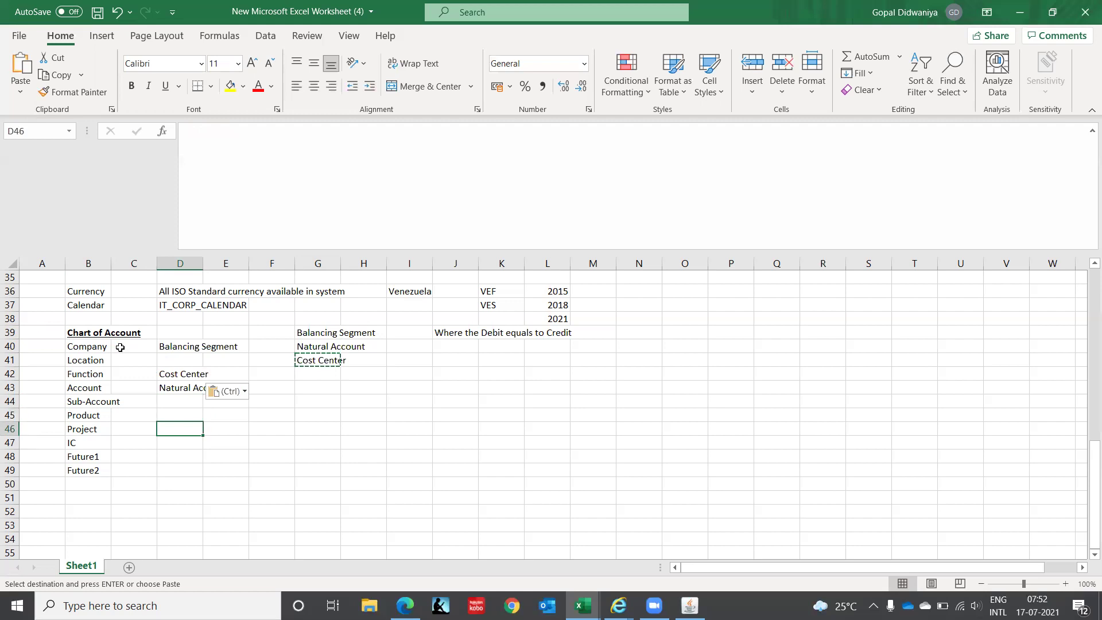
key("Up")
key("Up")
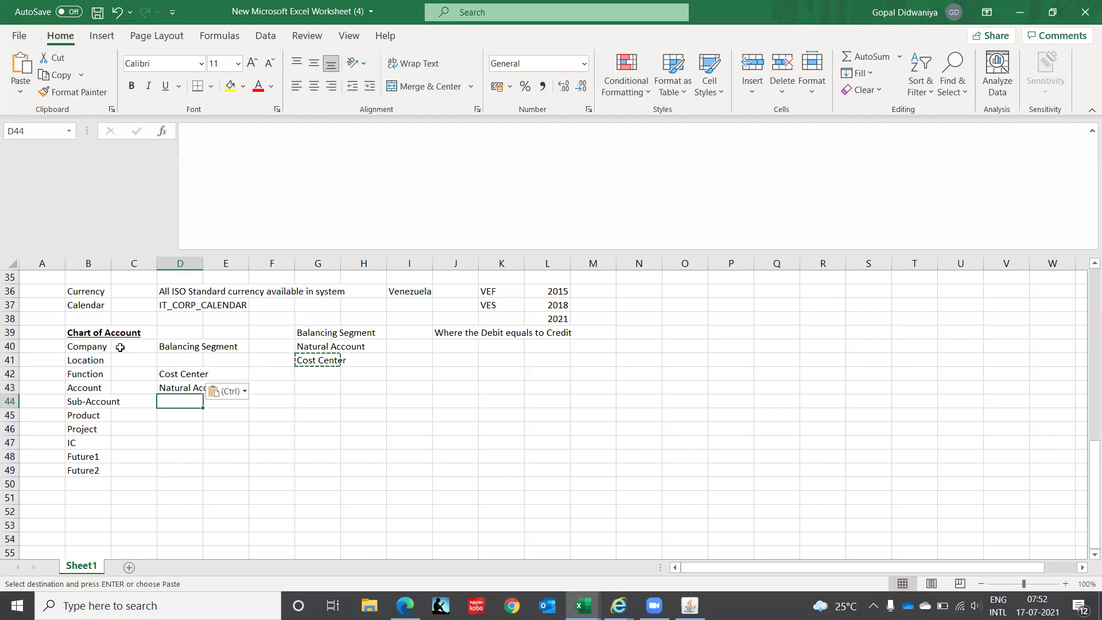
key("Up")
key("Up")
key("Up")
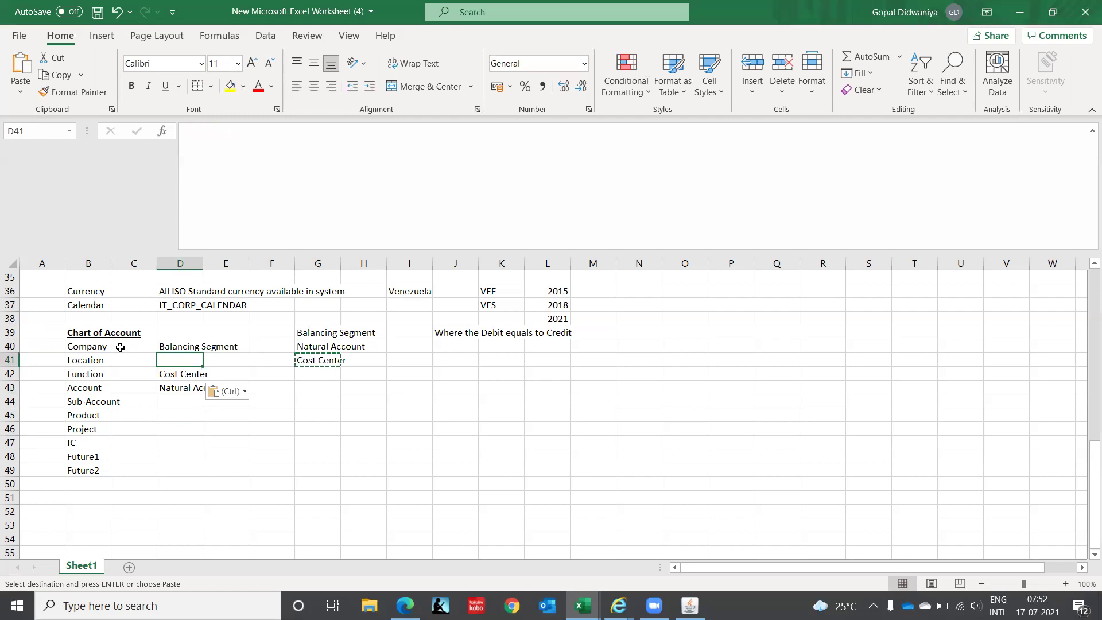
key("Down")
key("Left")
key("Left")
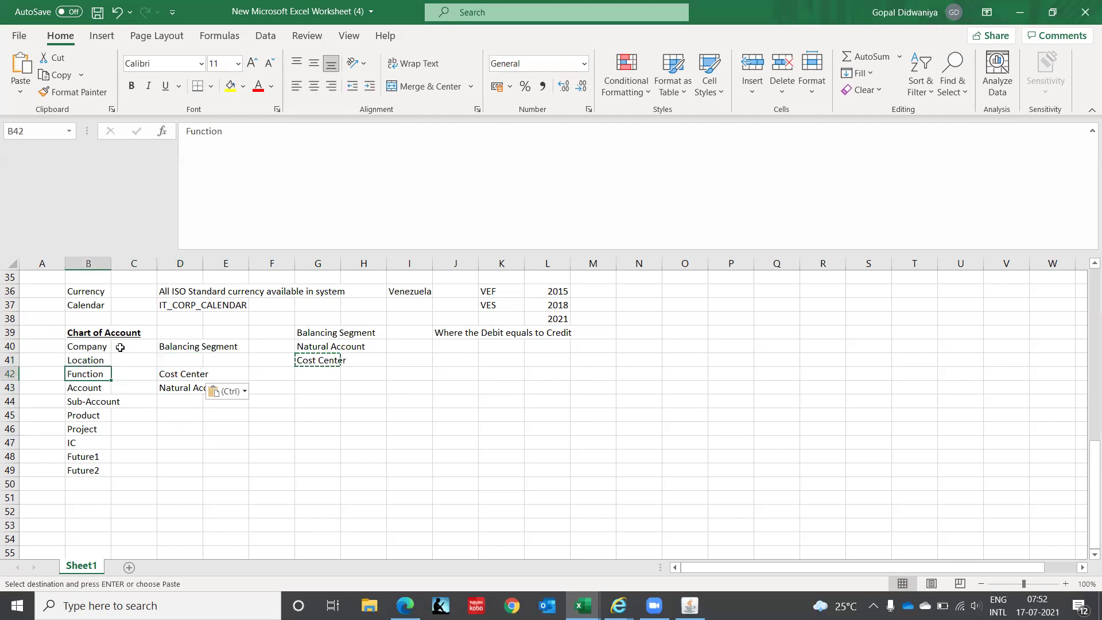
key("Right")
key("Right")
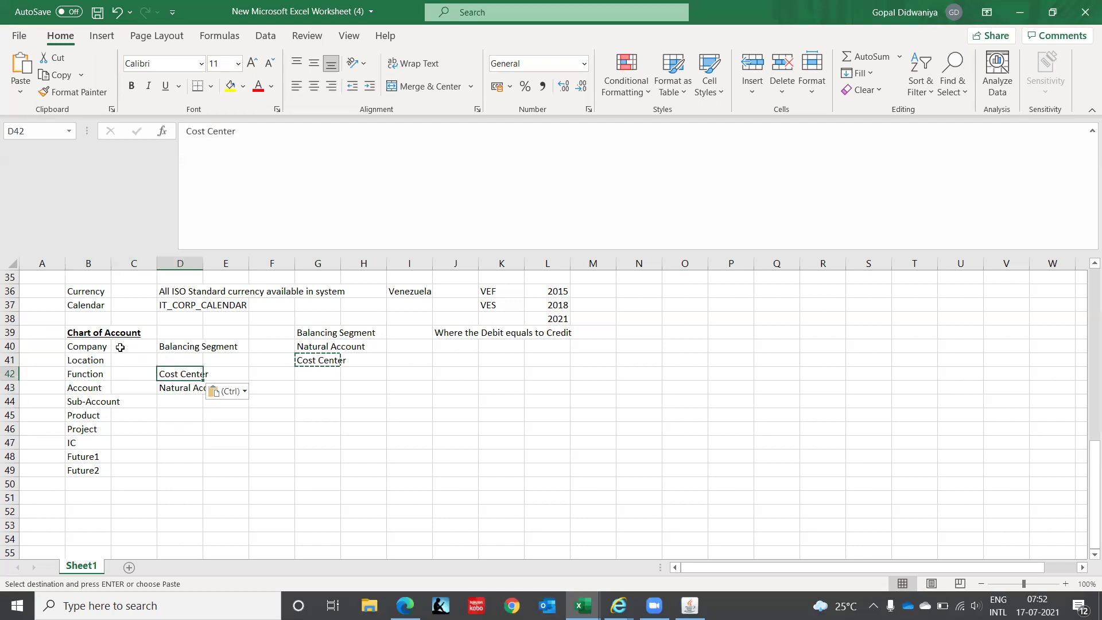
- Enter Intercompany in G42, below Cost Center in the list of qualifiers
key("Right")
key("Right")
key("Right")
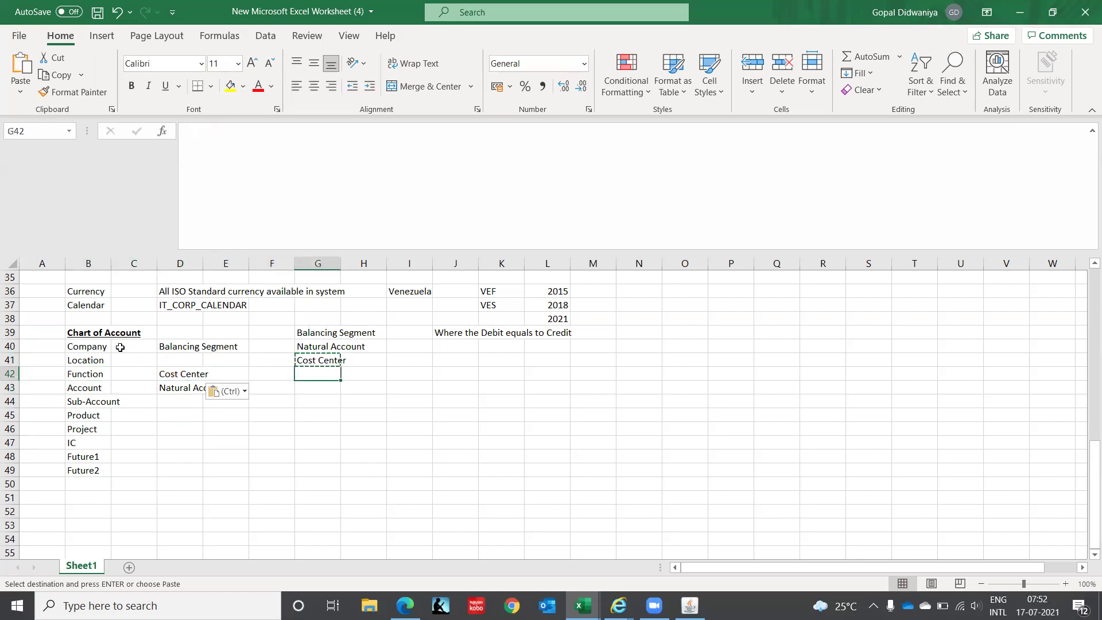
key("Up")
key("Down")
type("In")
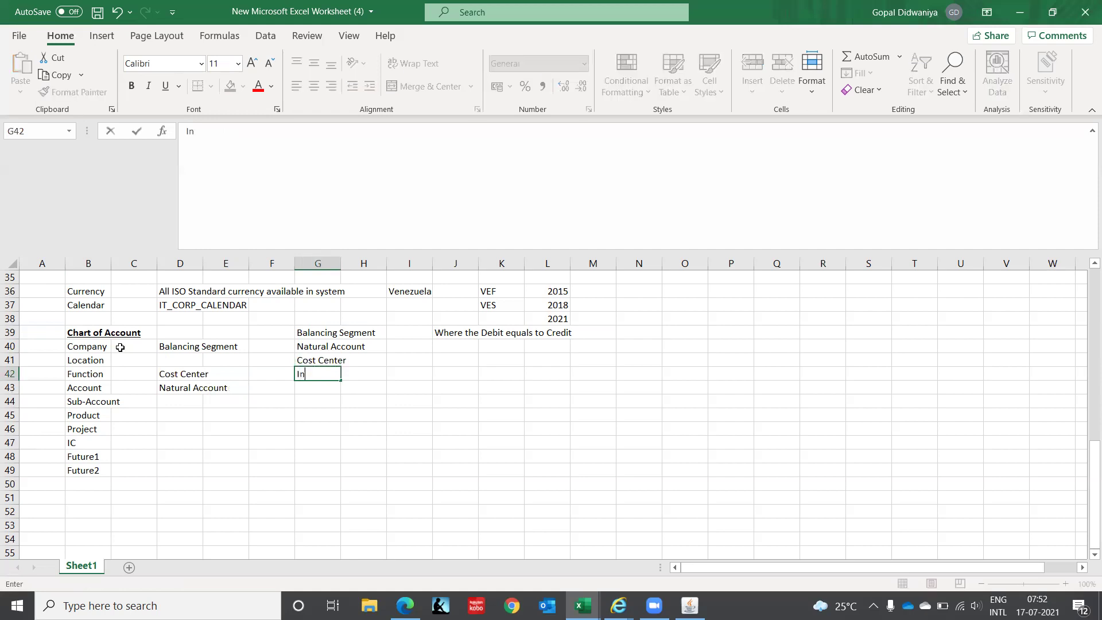
type("tercompany")
key("ctrl+Return")
key("Return")
- Copy the Intercompany text from G42 into D47 to qualify the IC segment
key("Up")
key("ctrl+c")
key("Down")
key("Down")
key("Down")
key("Down")
key("Down")
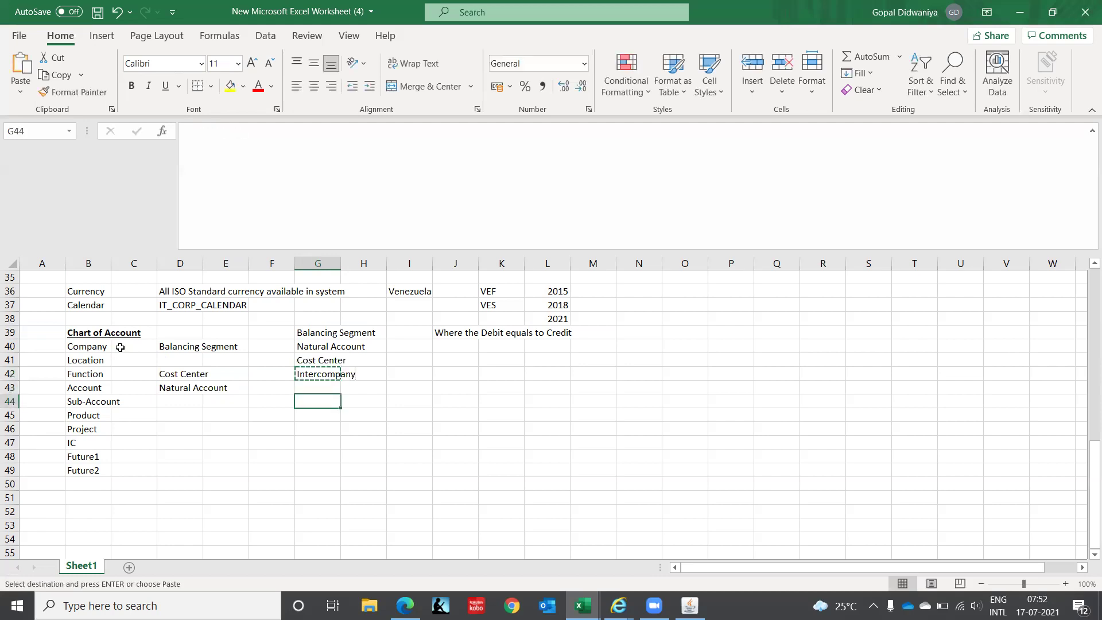
key("Left")
key("Left")
key("Left")
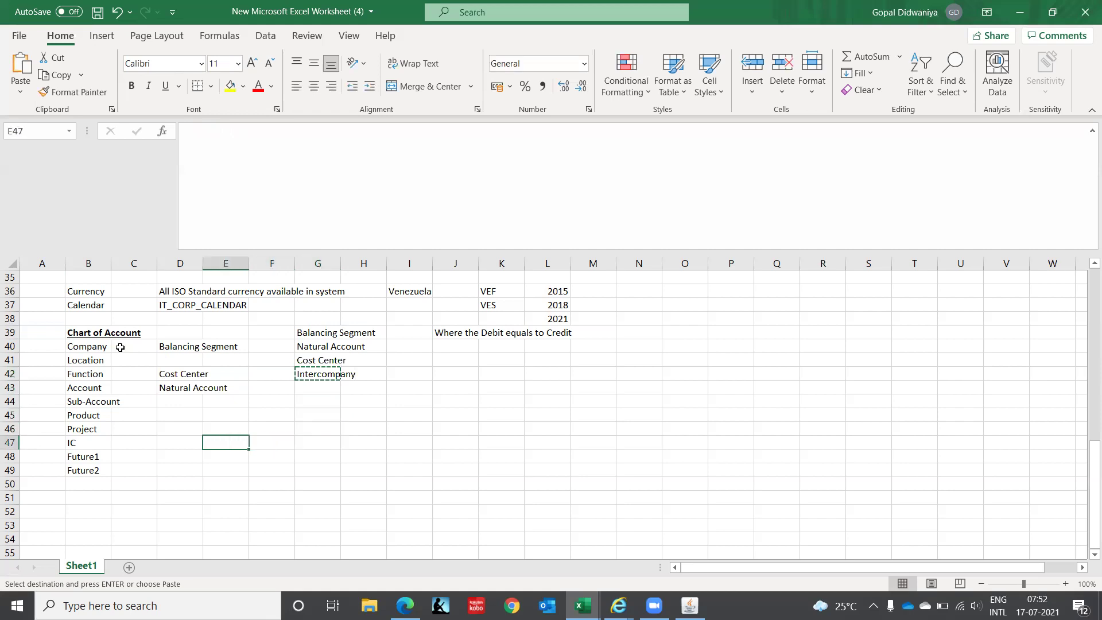
key("Return")
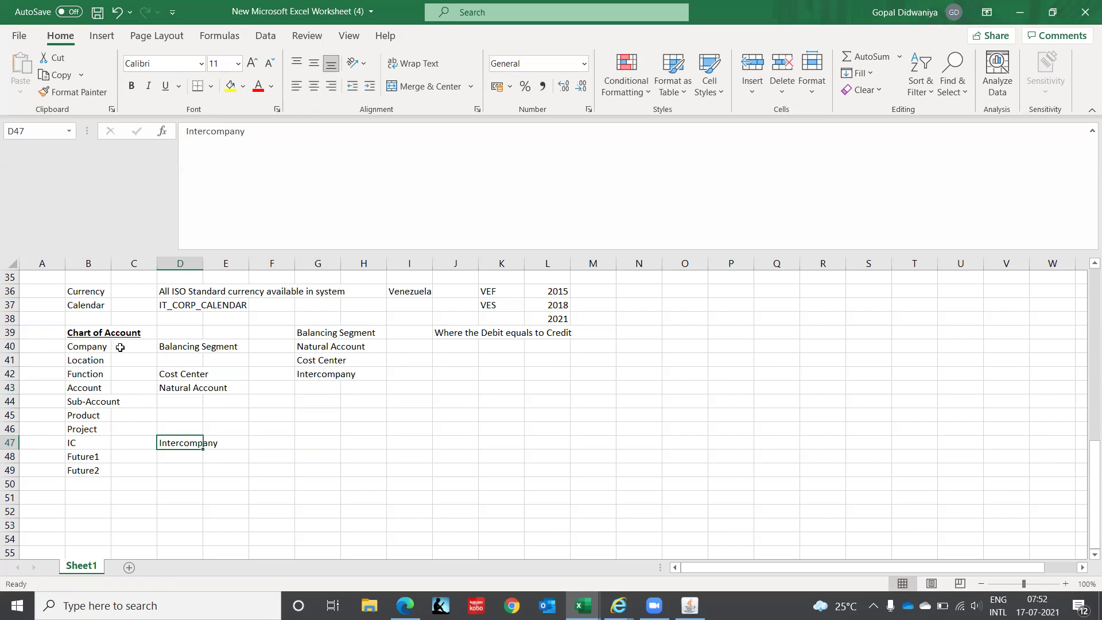
- Enter Secondary Reporting in G43, below Intercompany in the list of qualifiers
key("Up")
key("Up")
key("Up")
key("Right")
key("Right")
key("Right")
key("Right")
key("Up")
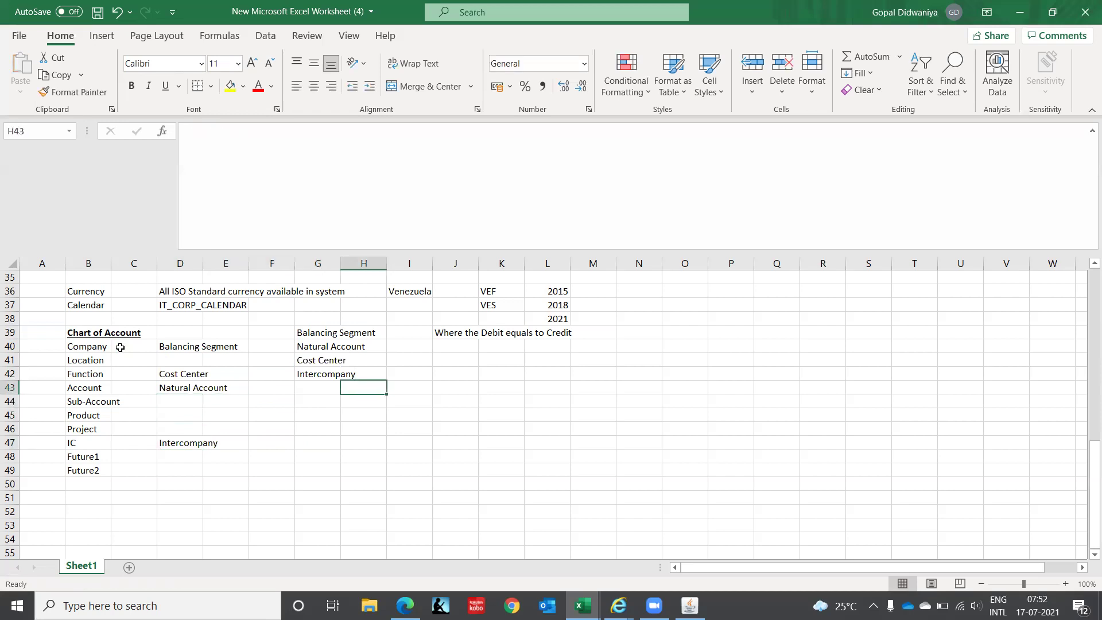
key("Left")
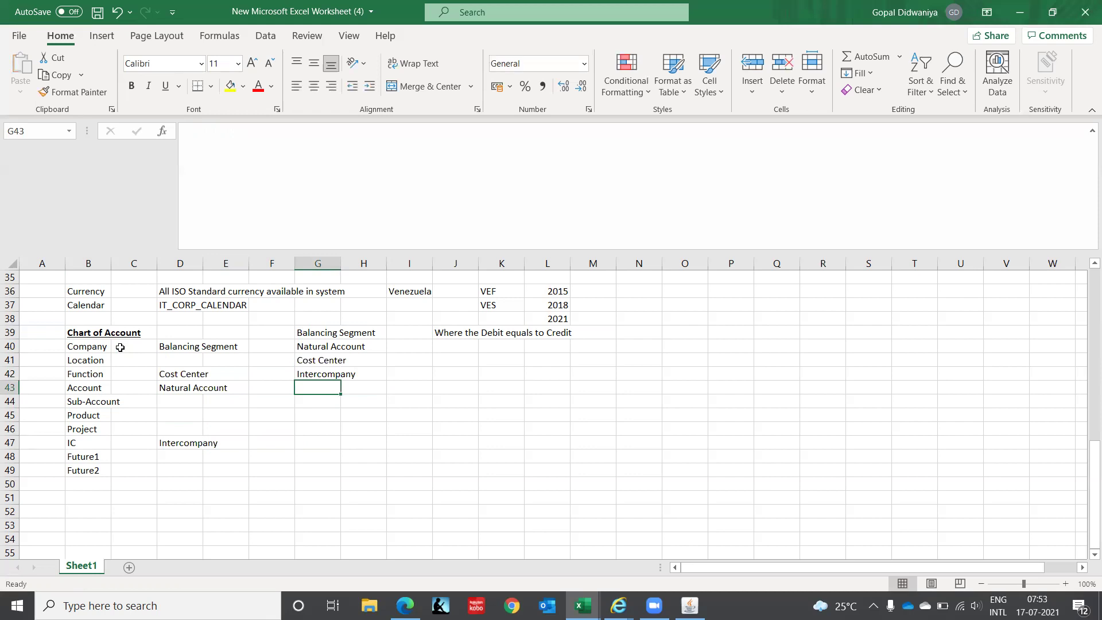
type("Sec")
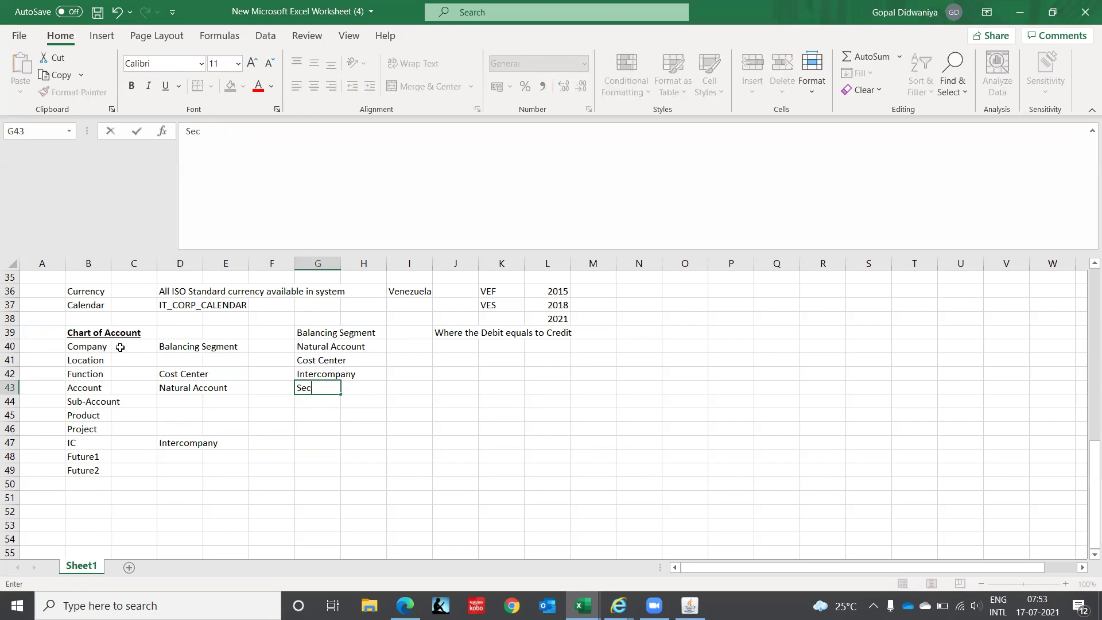
type("ondary Reporting")
key("Return")
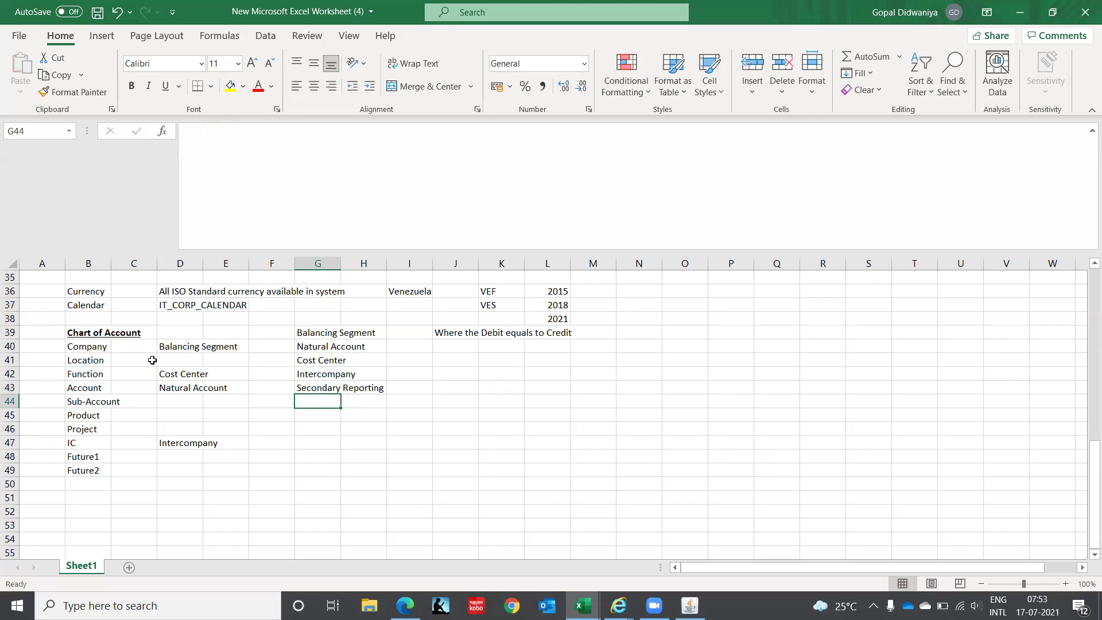
- Copy the Secondary Reporting text from G43 into D41 to qualify the Location segment
left_click(304, 390)
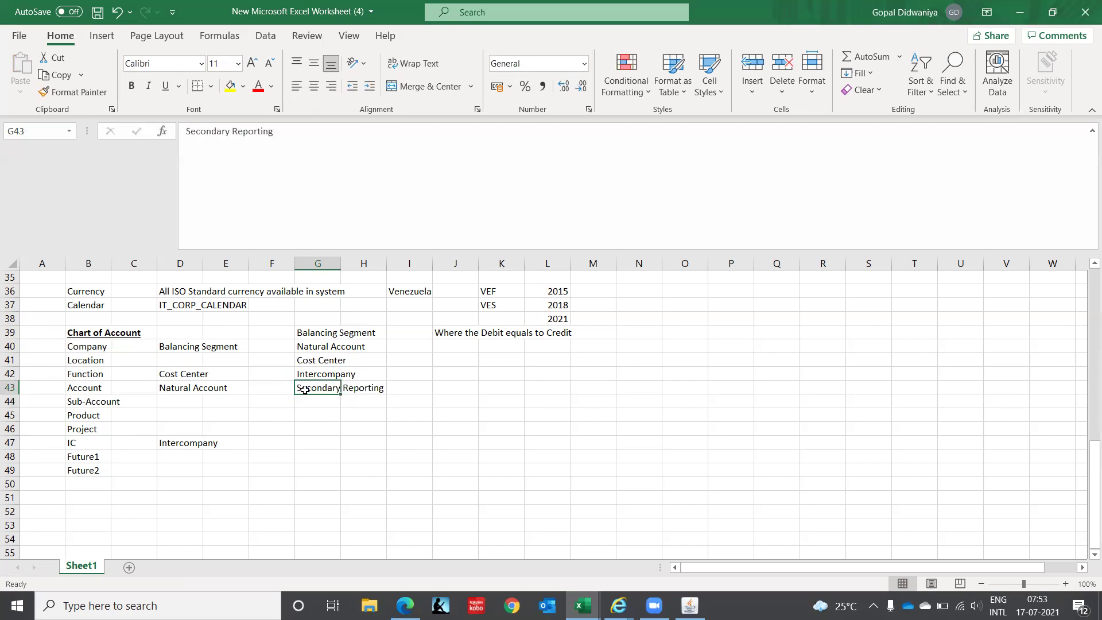
key("ctrl+c")
key("Left")
key("Left")
key("Left")
key("Left")
key("Up")
key("Up")
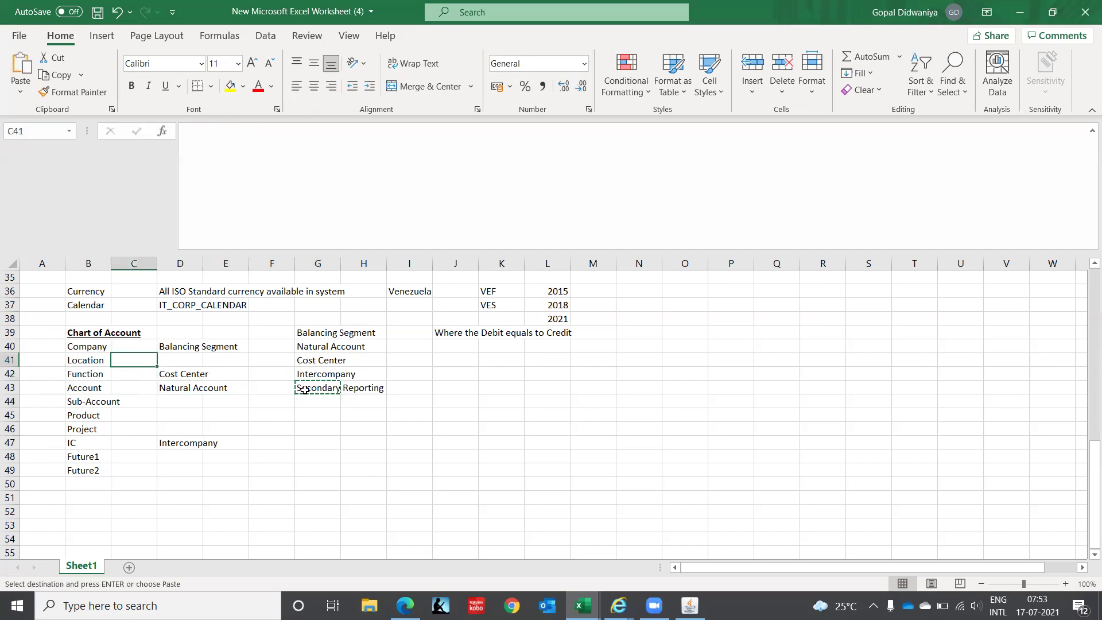
key("Right")
key("Return")
- Enter Managemnet in G44, below Secondary Reporting in the list of qualifiers
key("Down")
key("Down")
key("Down")
key("Right")
key("Right")
key("Right")
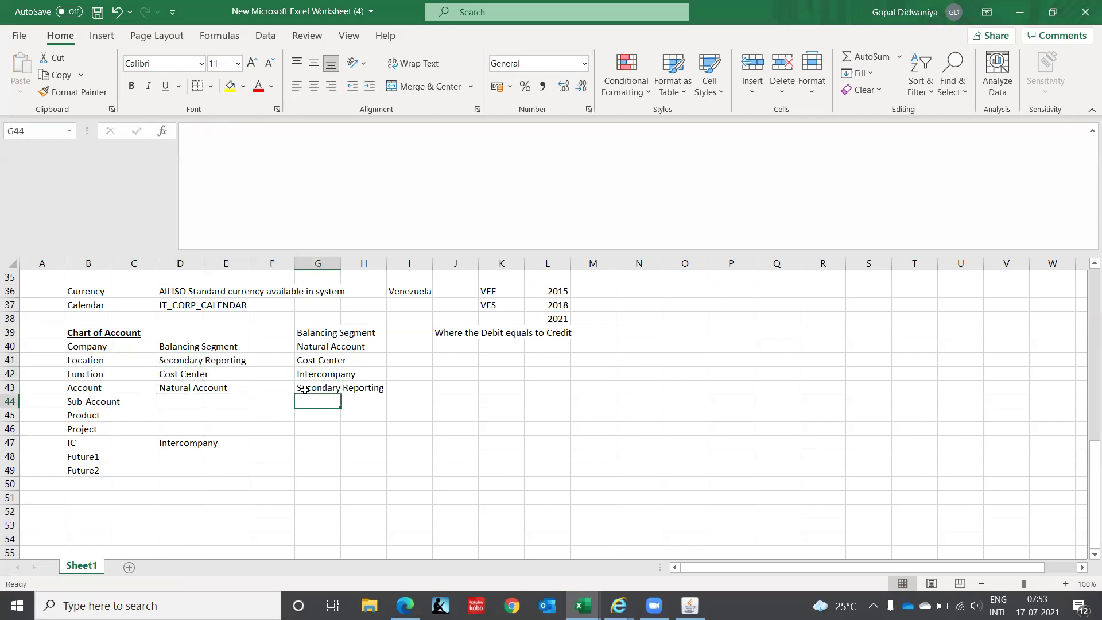
type("Managemnet")
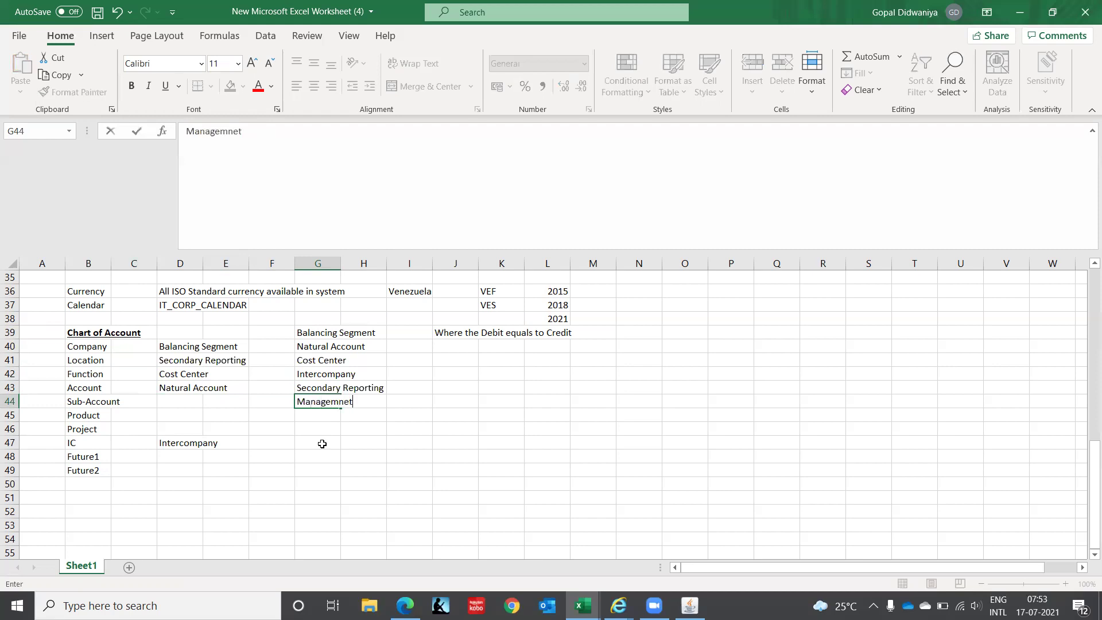
key("Return")
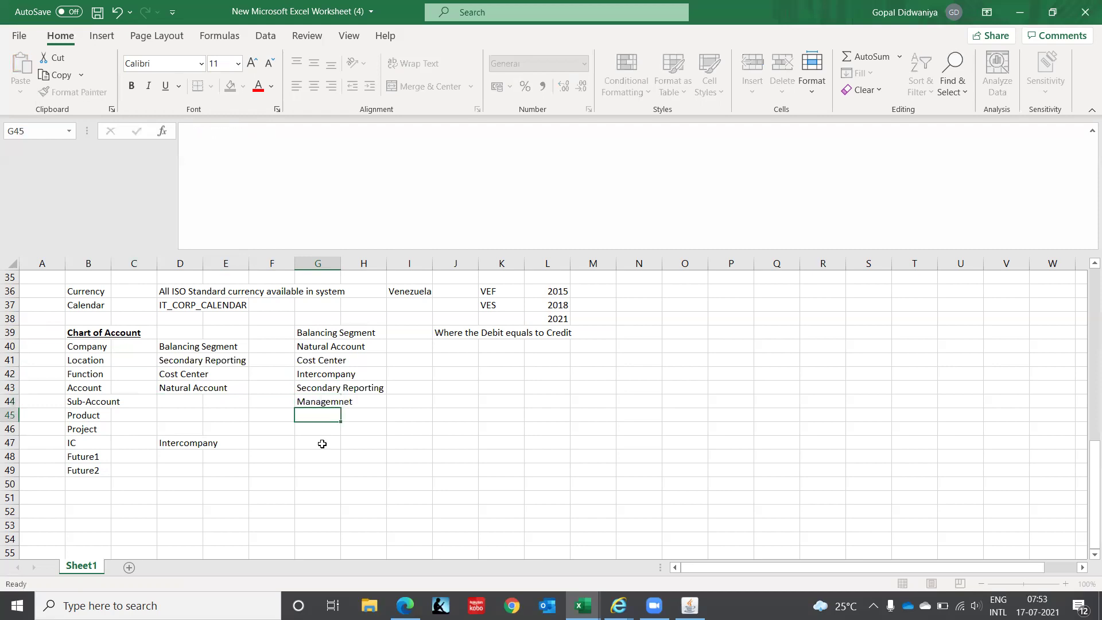
- Copy the Managemnet text from G44 into D45 to qualify the Product segment
key("Up")
key("ctrl+c")
key("Down")
key("Left")
key("Left")
key("Left")
key("Up")
key("Down")
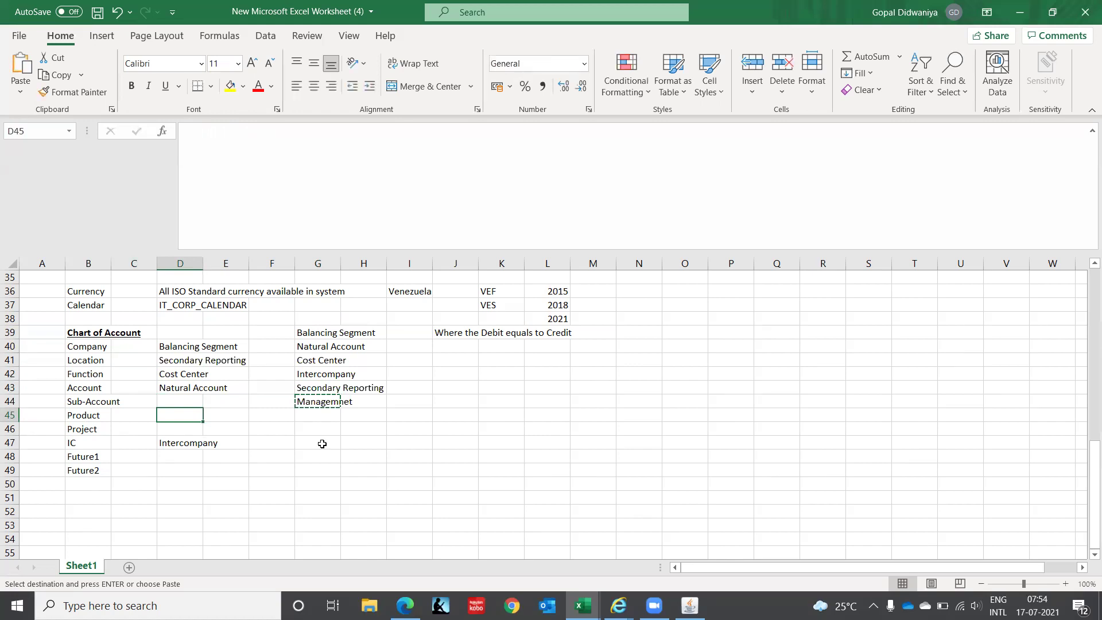
key("ctrl+v")
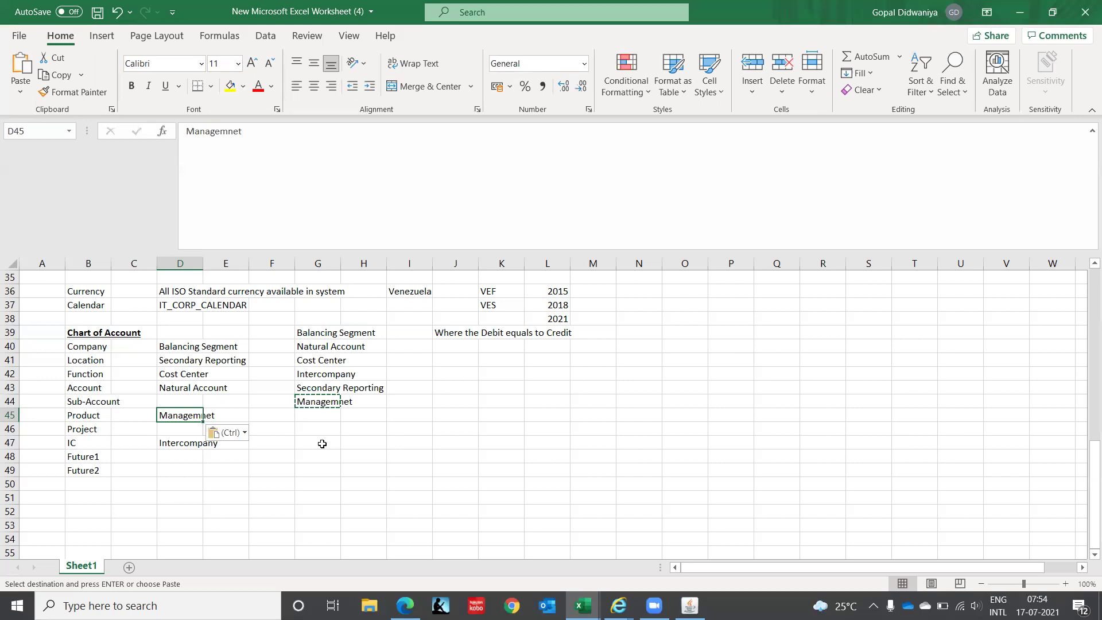
- Review the list of segment qualifiers in column G, up to Balancing Segment in G39
key("Right")
key("Right")
key("Right")
key("Up")
key("Up")
key("Up")
key("Up")
key("Up")
key("Up")
key("Down")
key("Down")
key("Up")
key("Up")
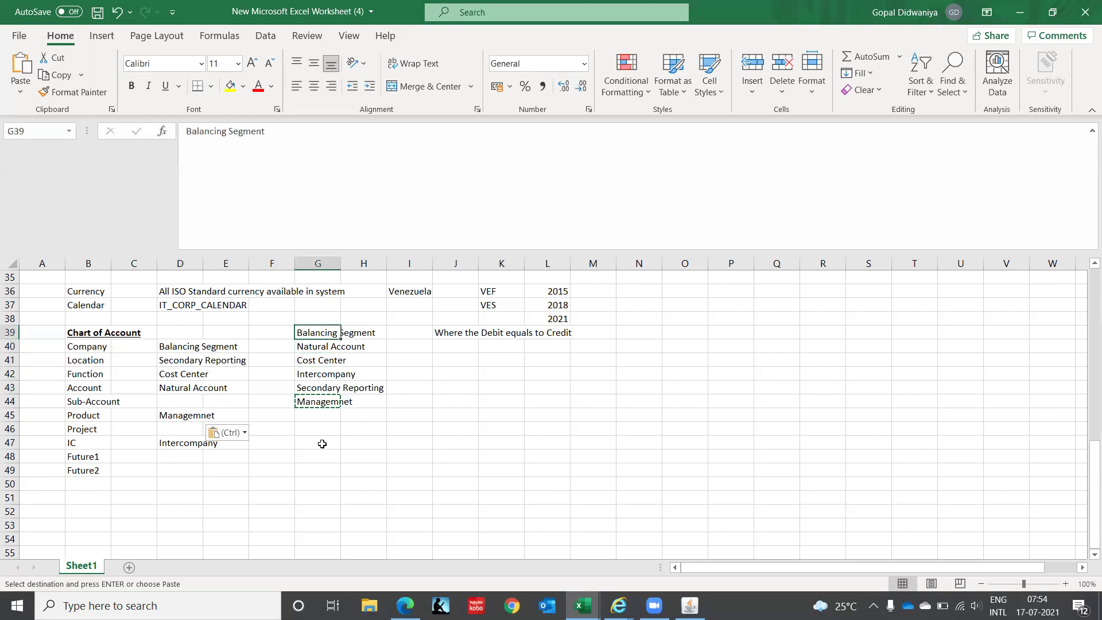
- Enter For accounts in J40 as the definition of the Natural Account qualifier
key("Down")
key("Right")
key("Right")
key("Right")
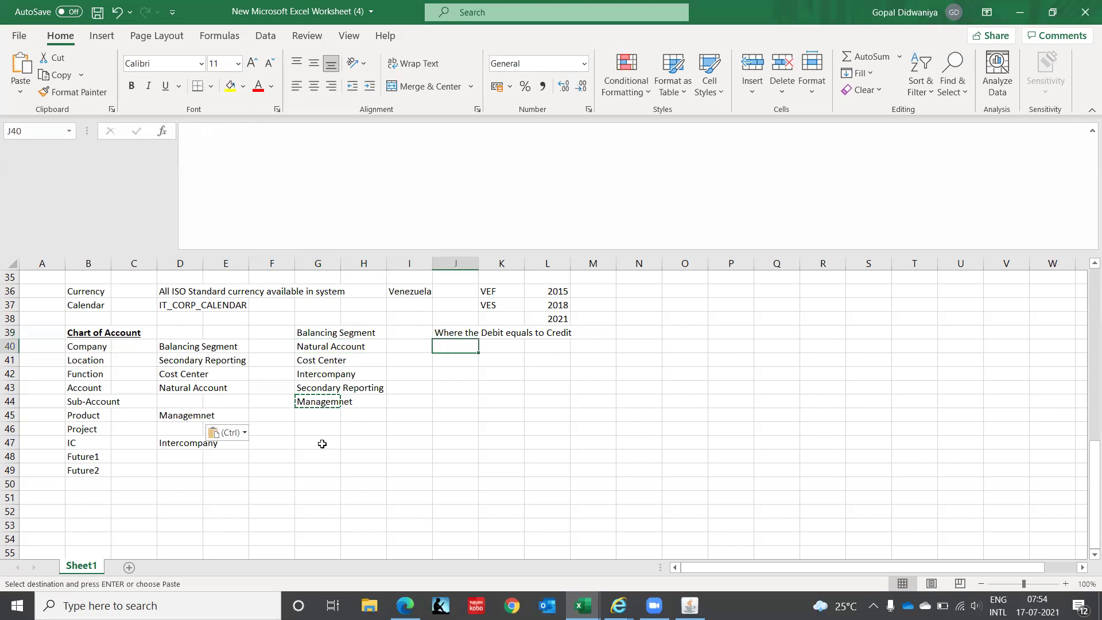
type("For acco")
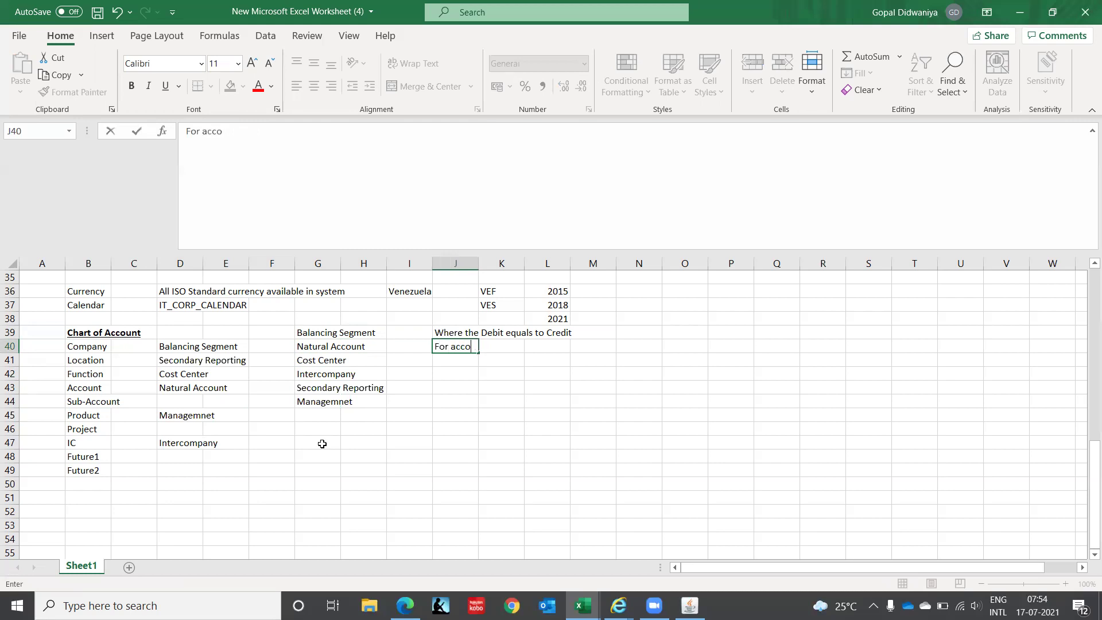
type("unts")
key("Return")
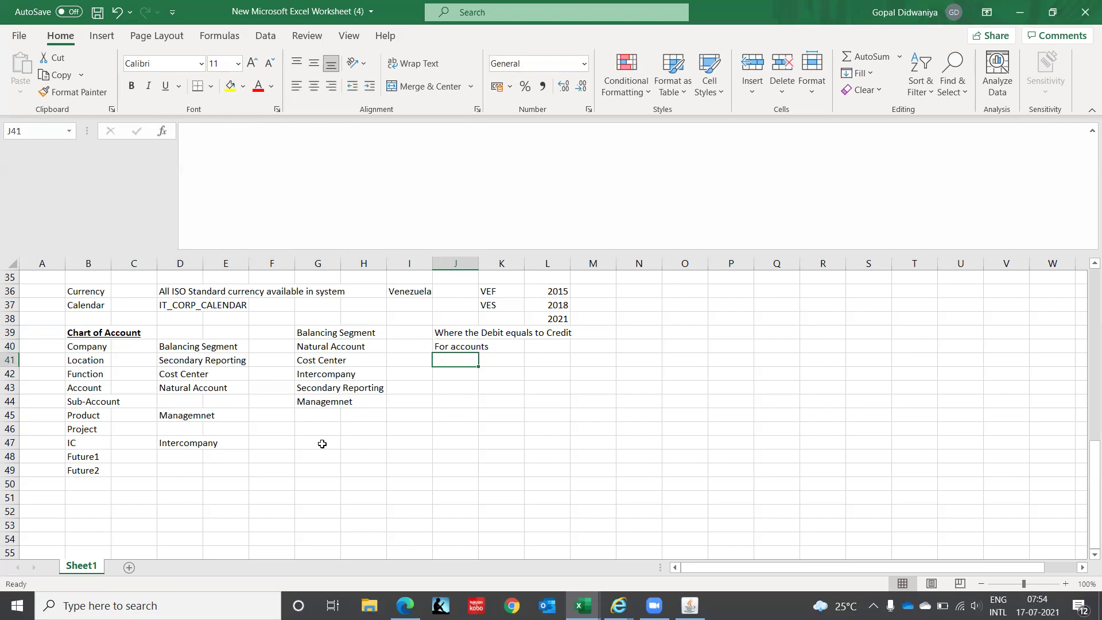
key("Return")
key("Return")
key("Return")
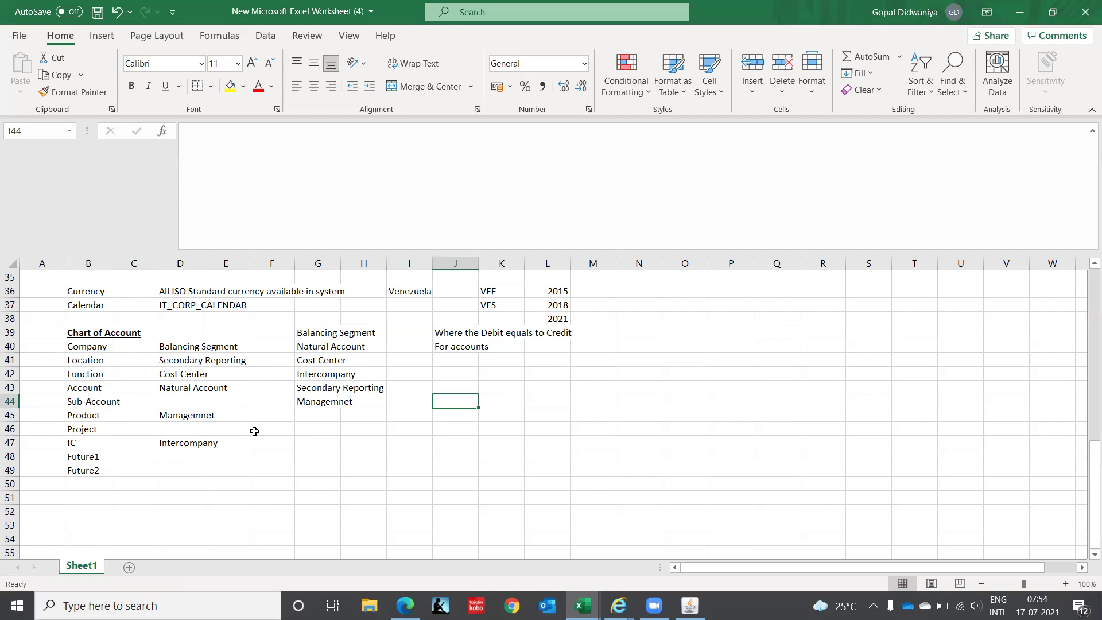
- Highlight the segments from Company to Sub-Account (B40:B44) with a yellow fill
left_click(87, 349)
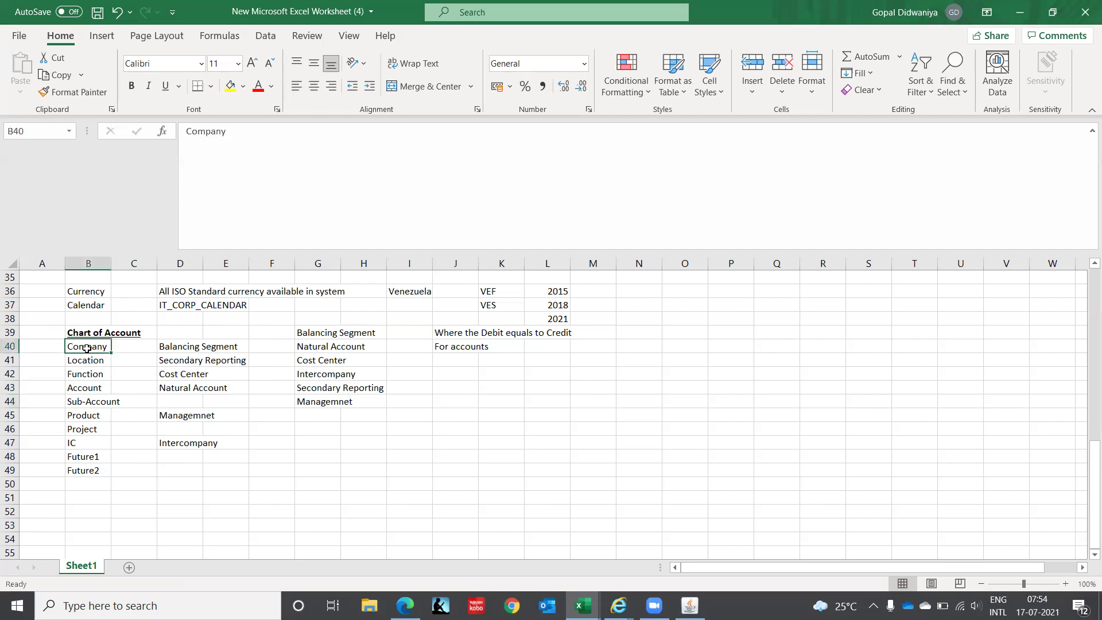
key("shift+Down")
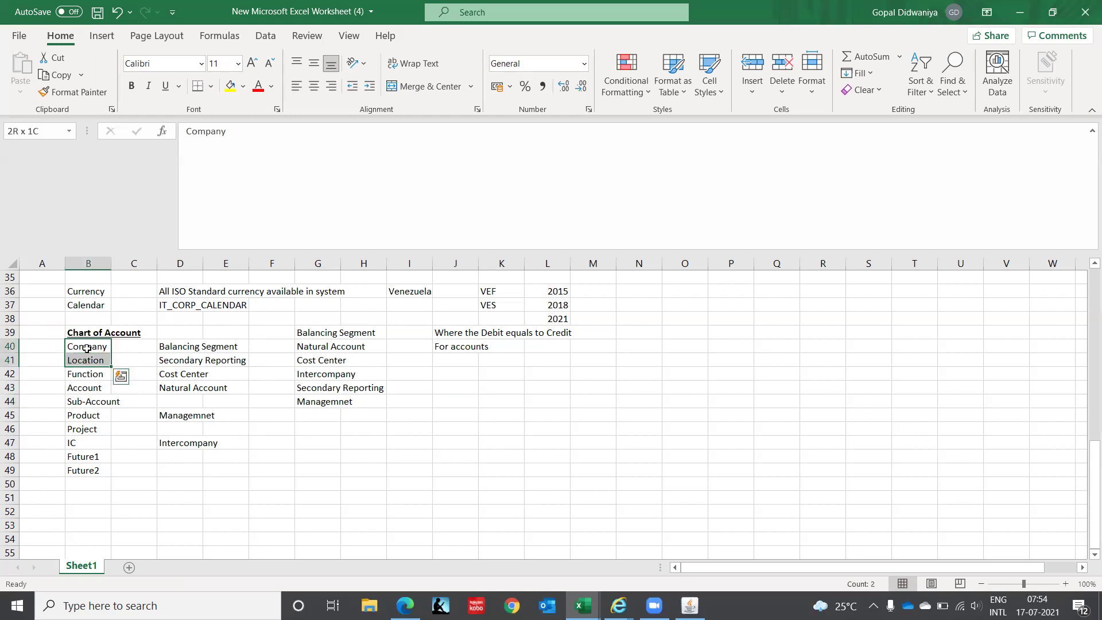
key("shift+Down")
key("shift+Down")
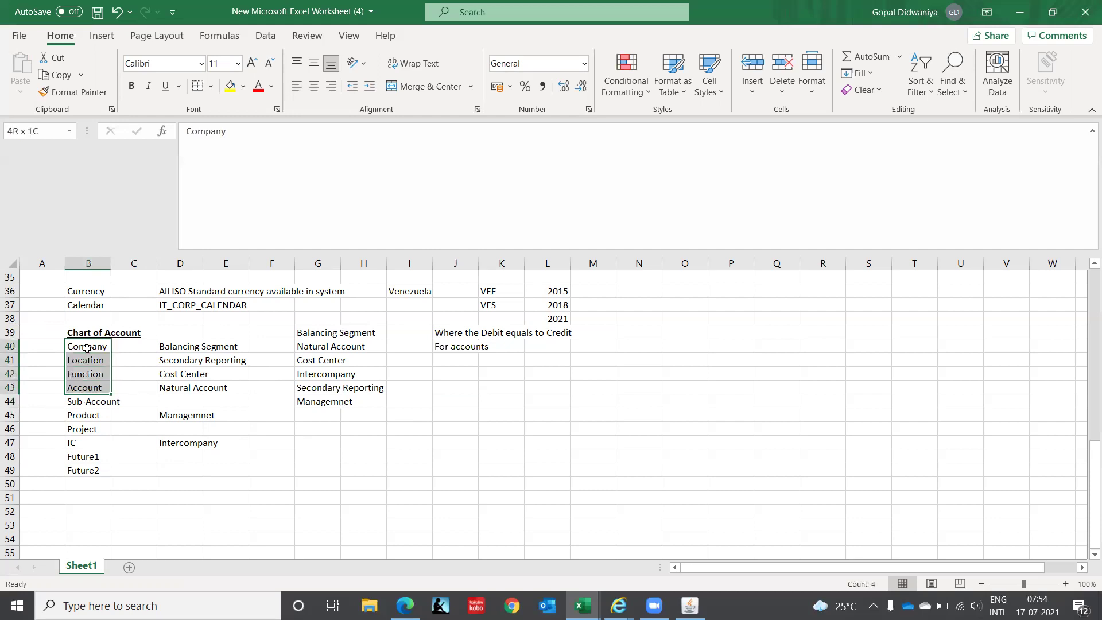
key("shift+Down")
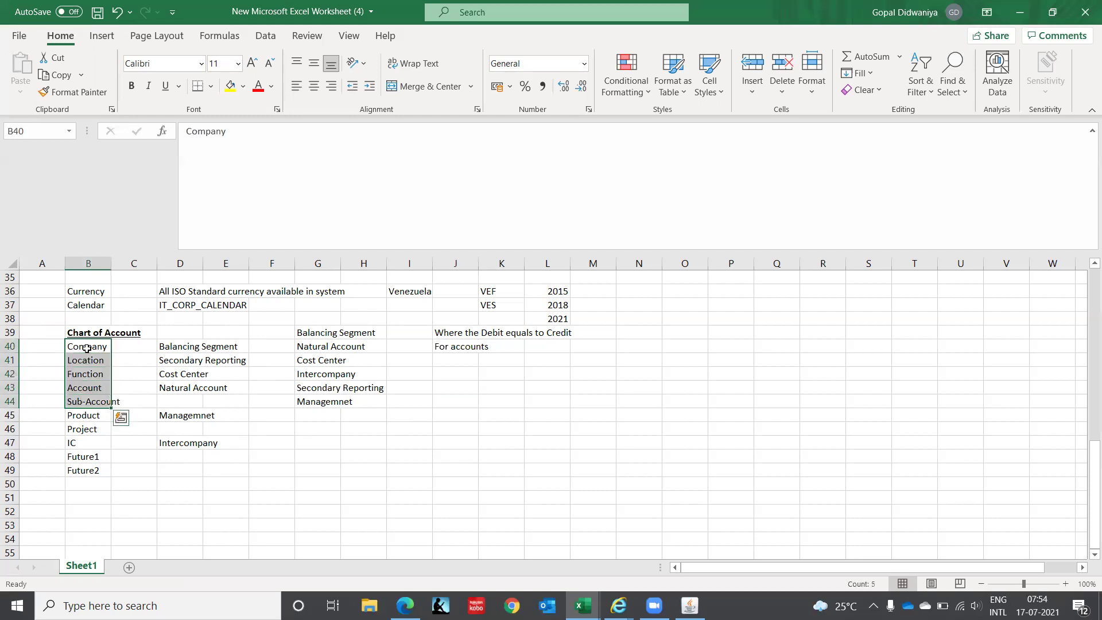
left_click(230, 86)
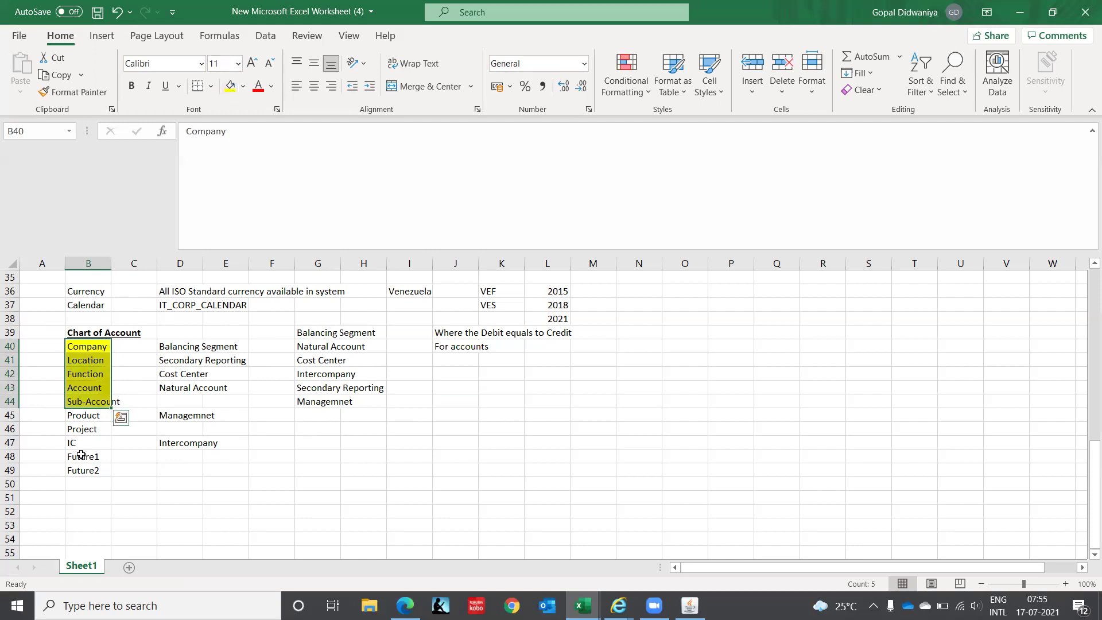
- Highlight the IC and Future1 segments (B47:B48) with a yellow fill
left_click_drag(81, 447, 80, 458)
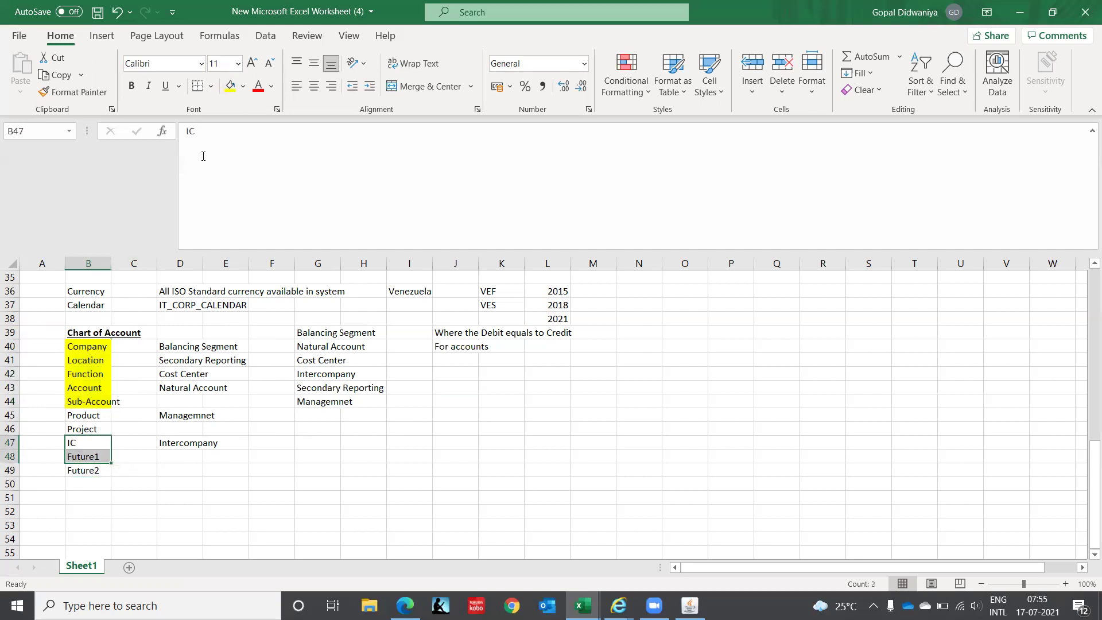
left_click(230, 86)
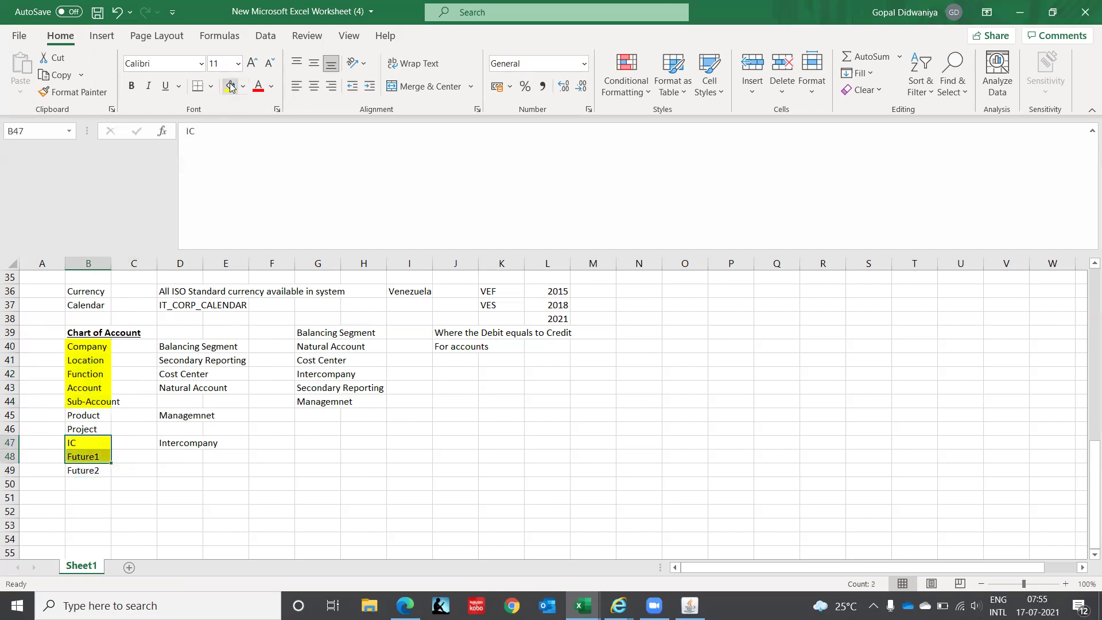
left_click(97, 457)
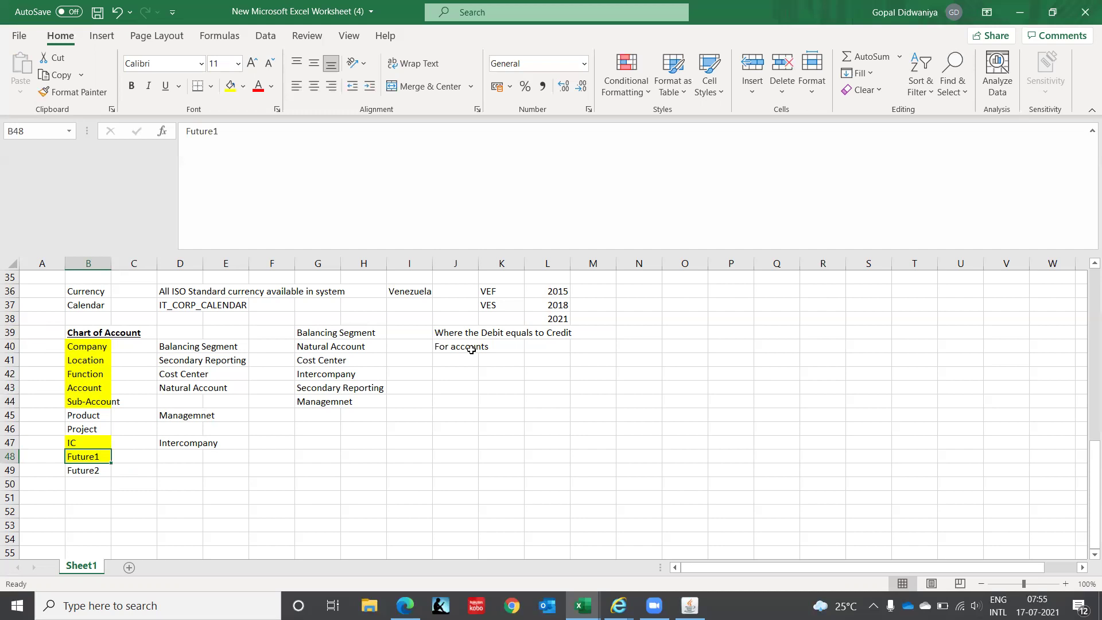
- Review the Product and Project segments, the segments up to Company, and the qualifiers in D40:D42
key("Up")
key("Up")
key("Up")
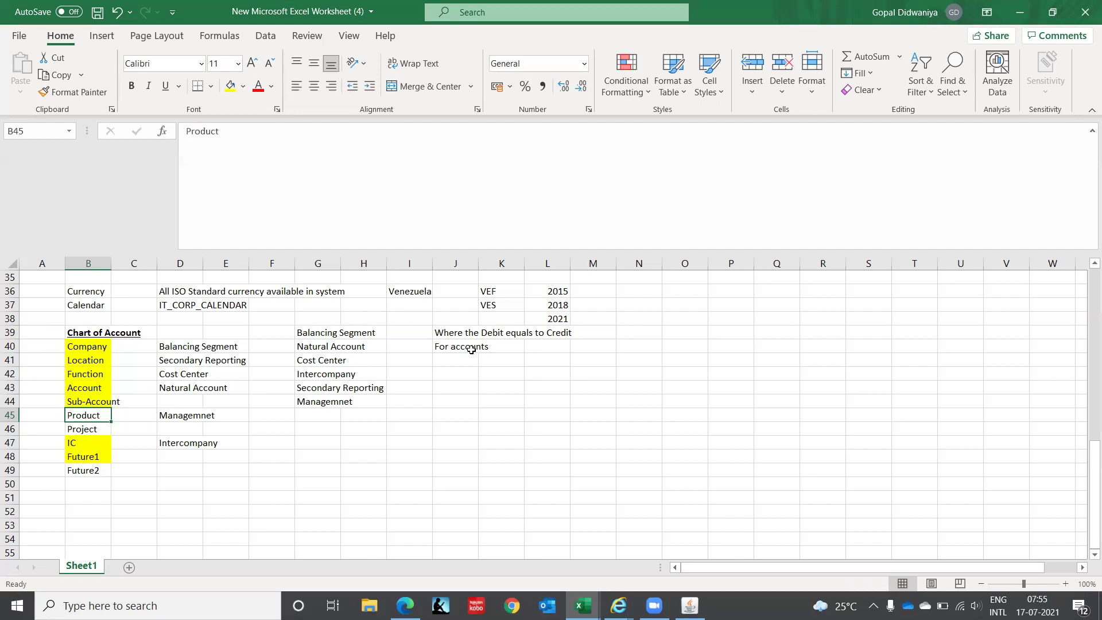
key("shift+Down")
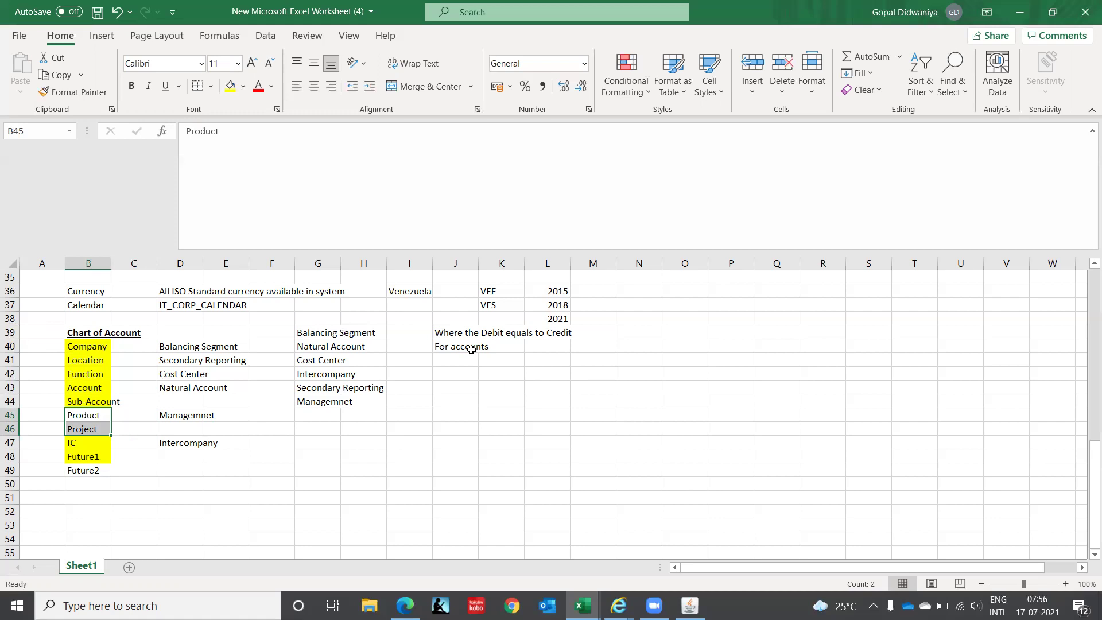
key("Up")
key("Up")
key("Up")
key("Up")
key("Up")
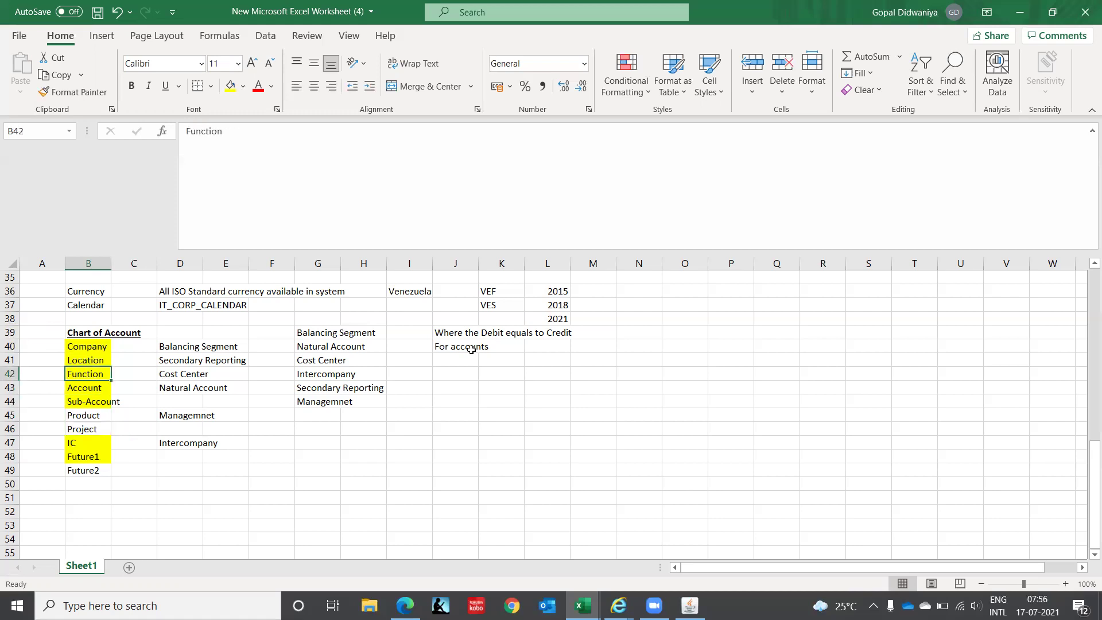
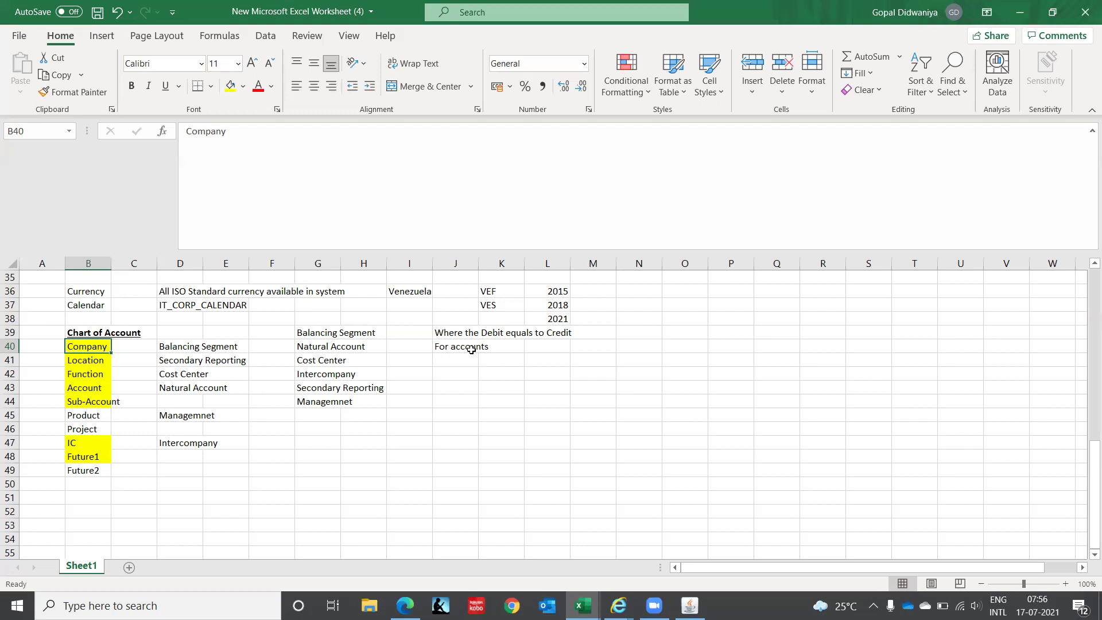
key("Up")
key("Down")
key("Right")
key("Right")
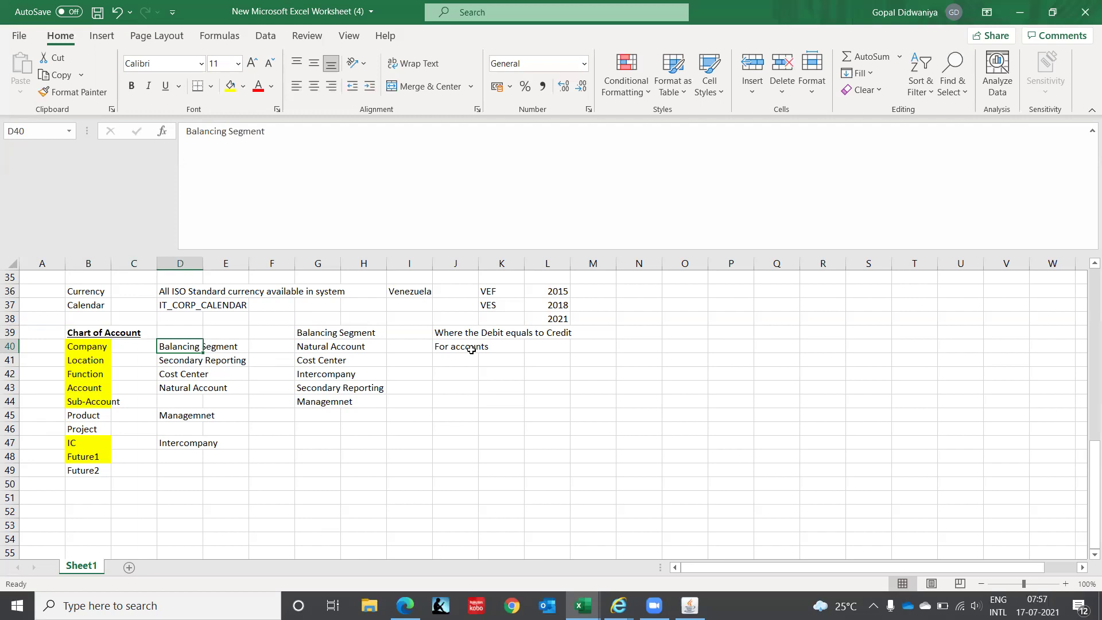
key("Down")
key("Down")
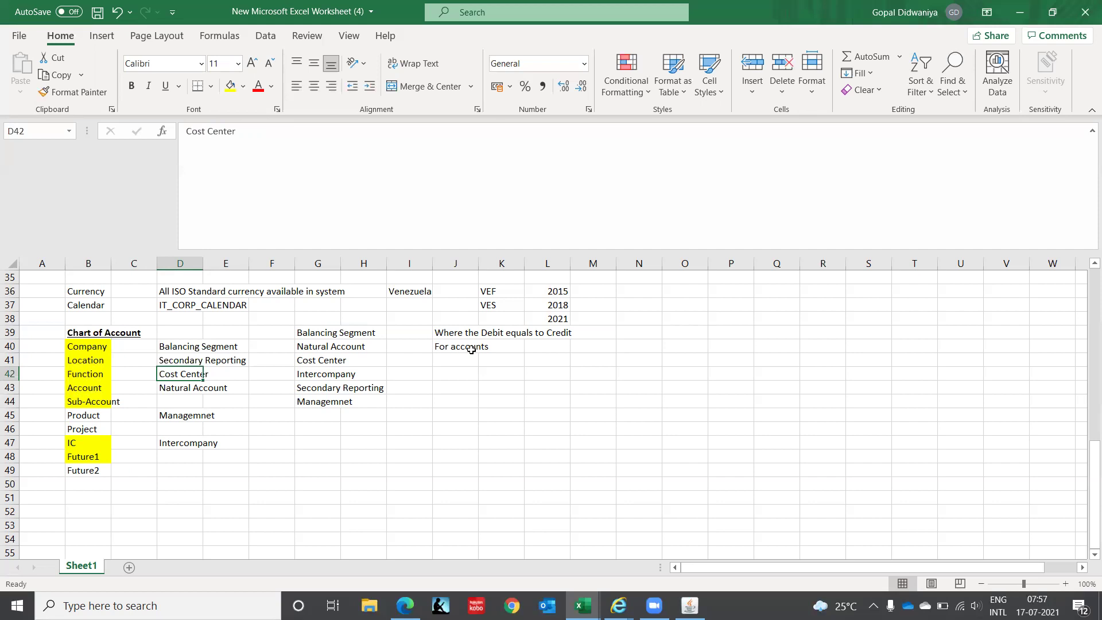
- Enter One Company in J46 to start an example to the right of the qualifier list
key("Right")
key("Right")
key("Right")
key("Right")
key("Right")
key("Right")
key("Right")
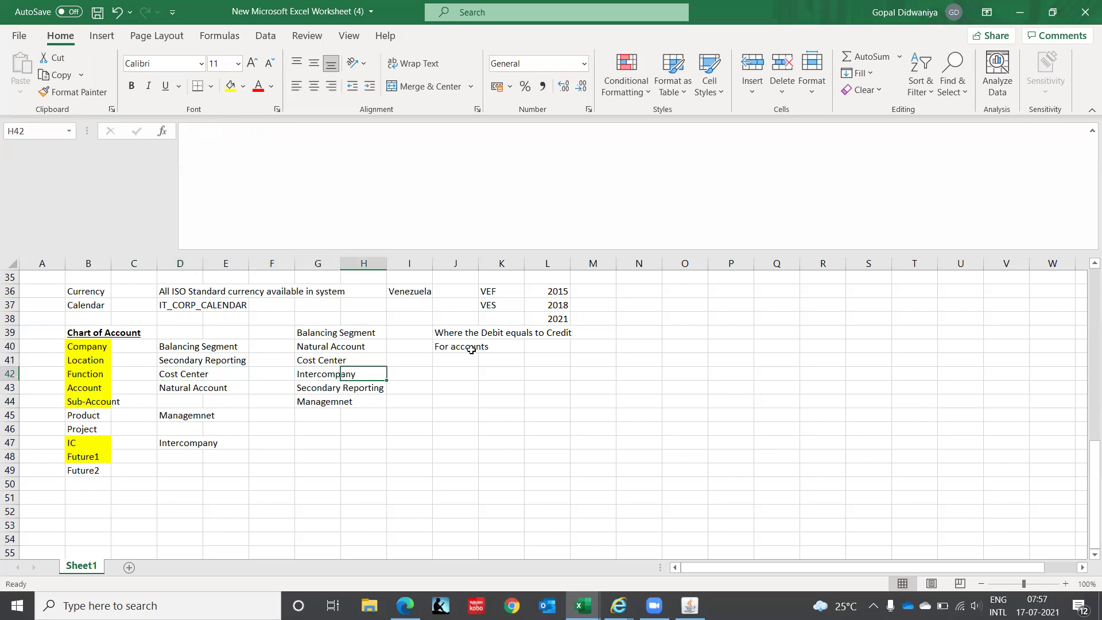
key("Down")
key("Down")
key("Down")
key("Down")
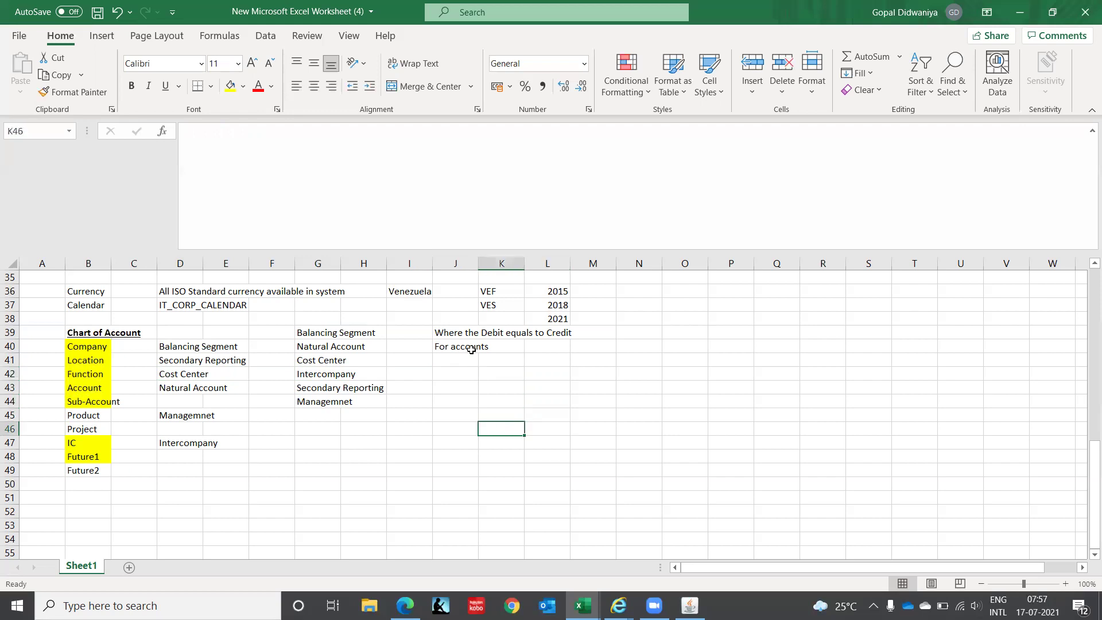
key("Left")
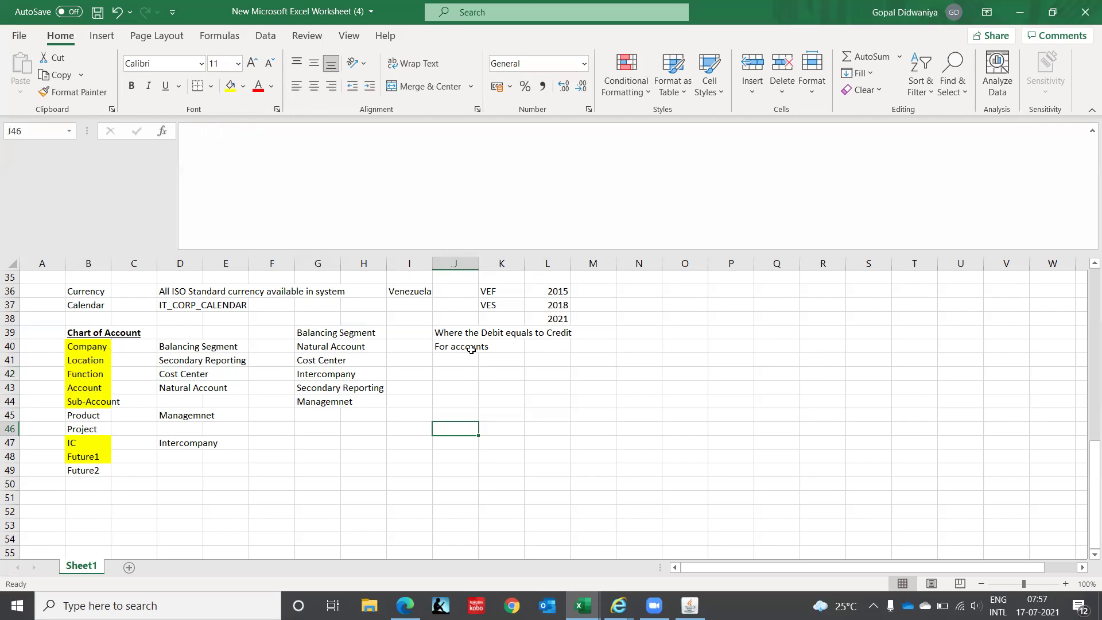
type("One COmpany")
key("Right")
- Enter 2 Plant Location in L46, in the same row as One Company
key("Right")
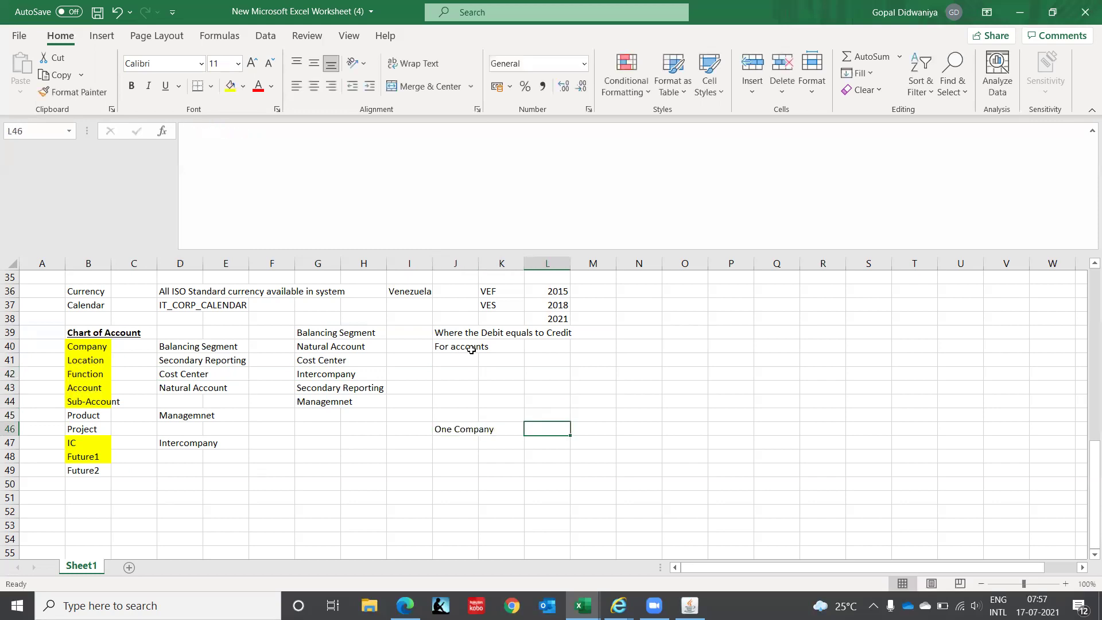
type("2 Plant Location")
key("Return")
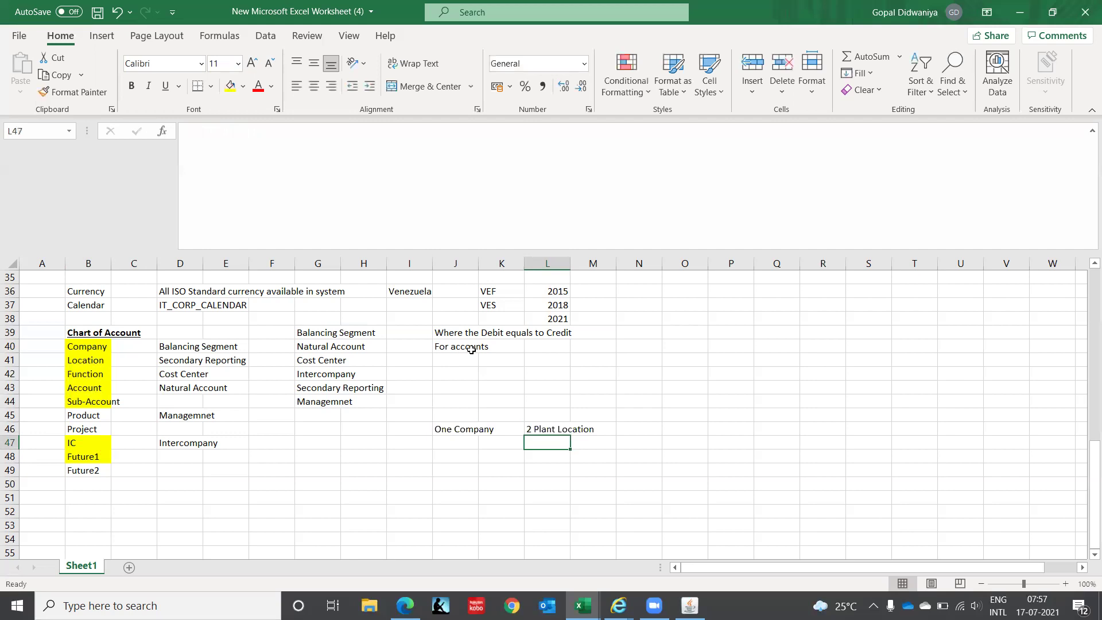
key("Left")
key("Left")
key("Left")
key("Right")
key("Right")
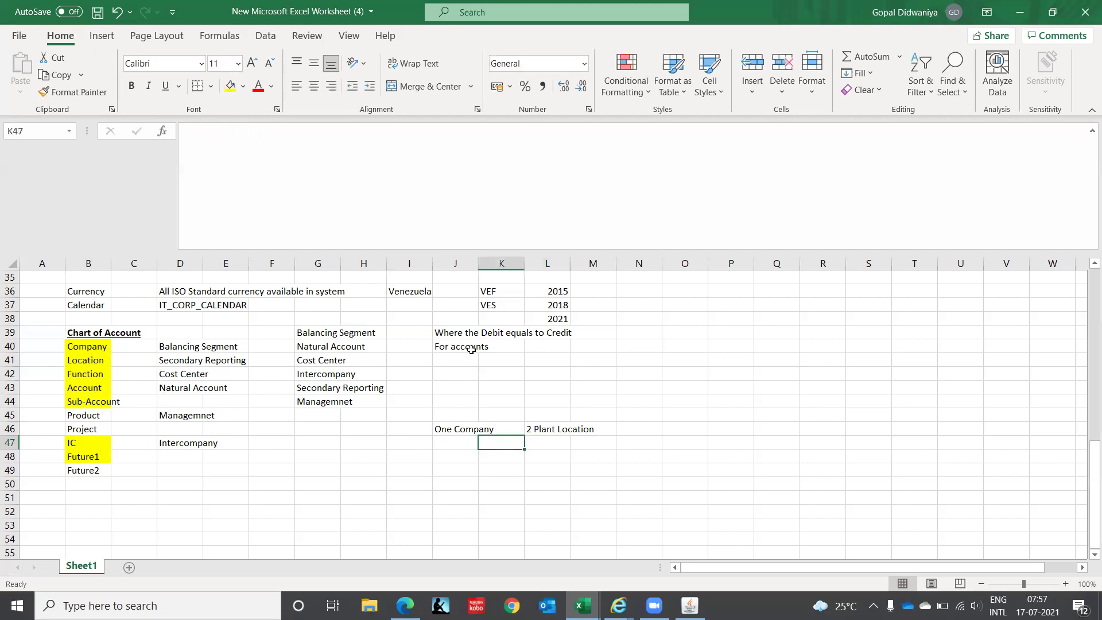
key("Right")
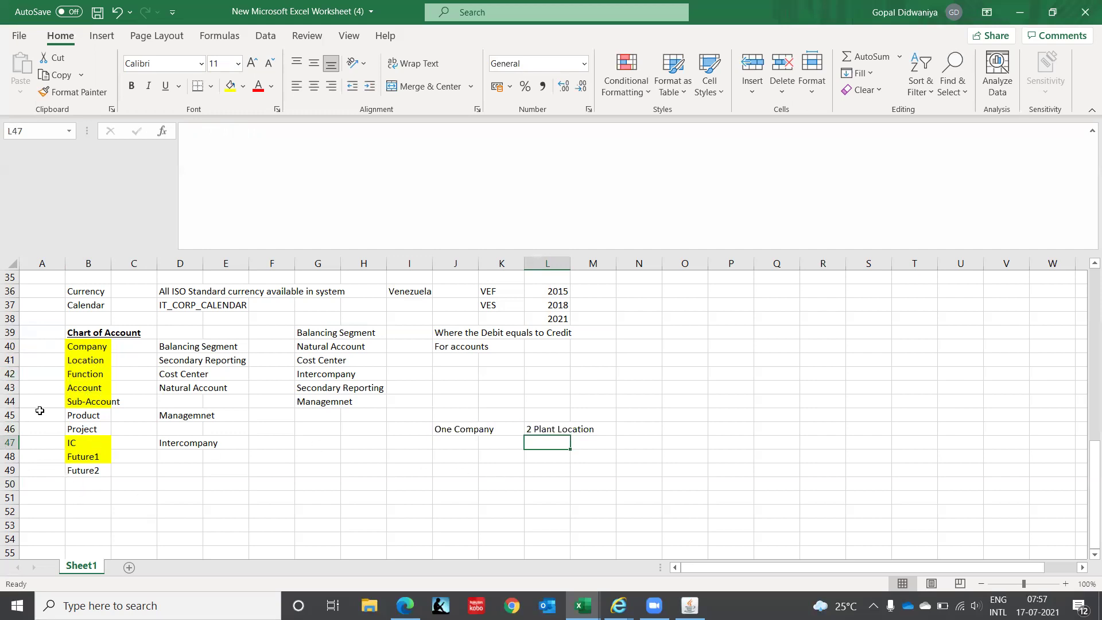
- Replace the Product segment name in B45 with Plant
left_click(87, 417)
type("Plant")
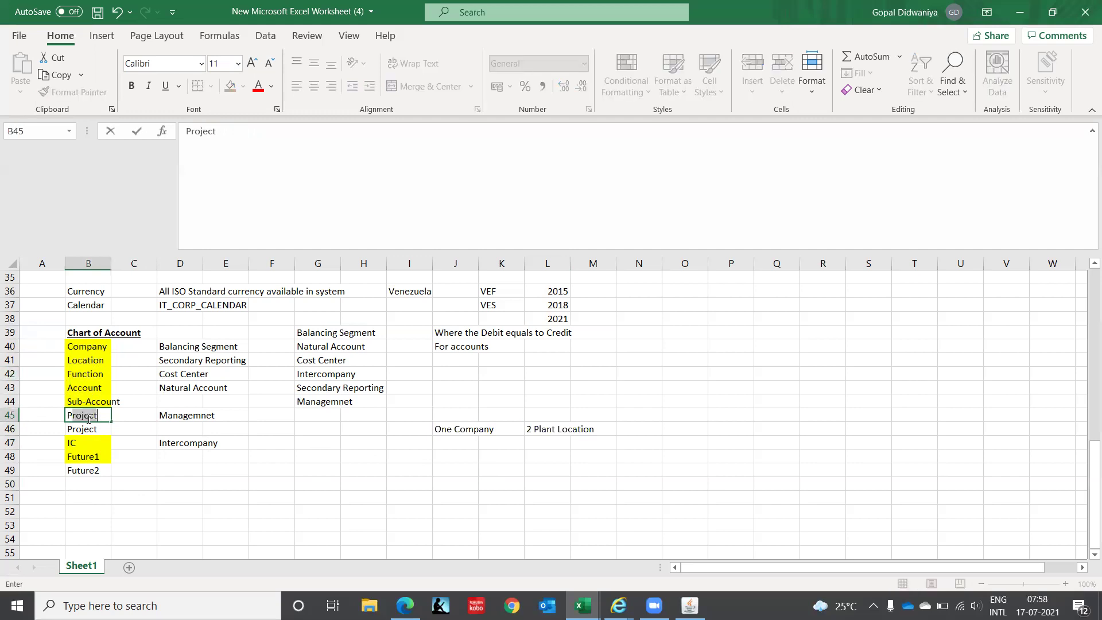
key("Return")
left_click(87, 417)
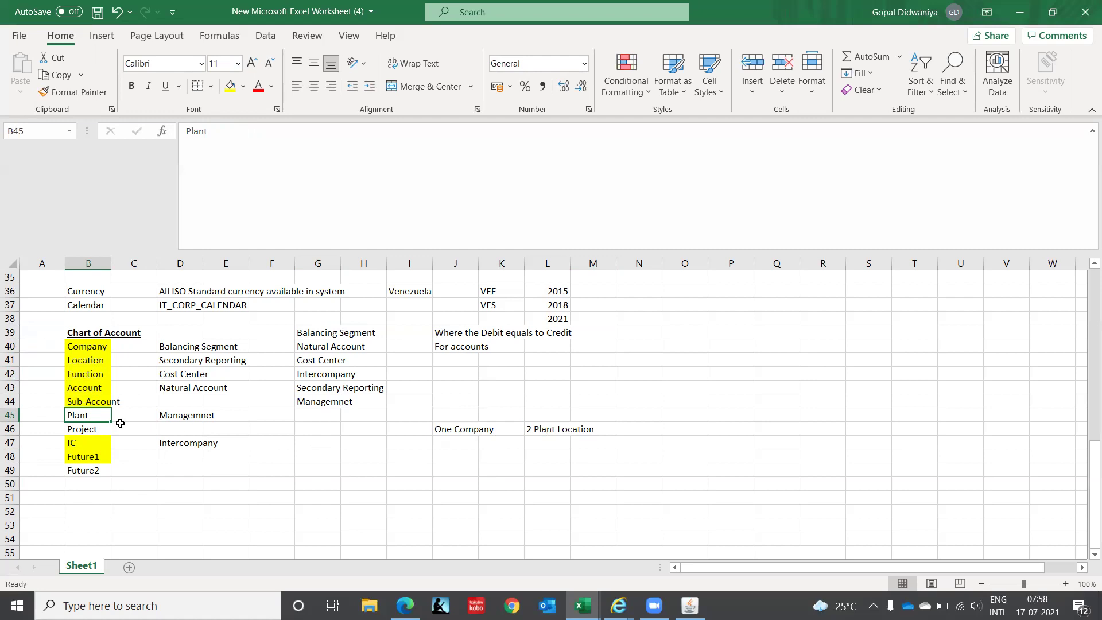
- Enter the numbers 1, 2 and 3 in J48:J50 below One Company
key("Right")
key("Right")
key("Right")
key("Right")
key("Right")
key("Right")
key("Right")
key("Right")
key("Down")
key("Down")
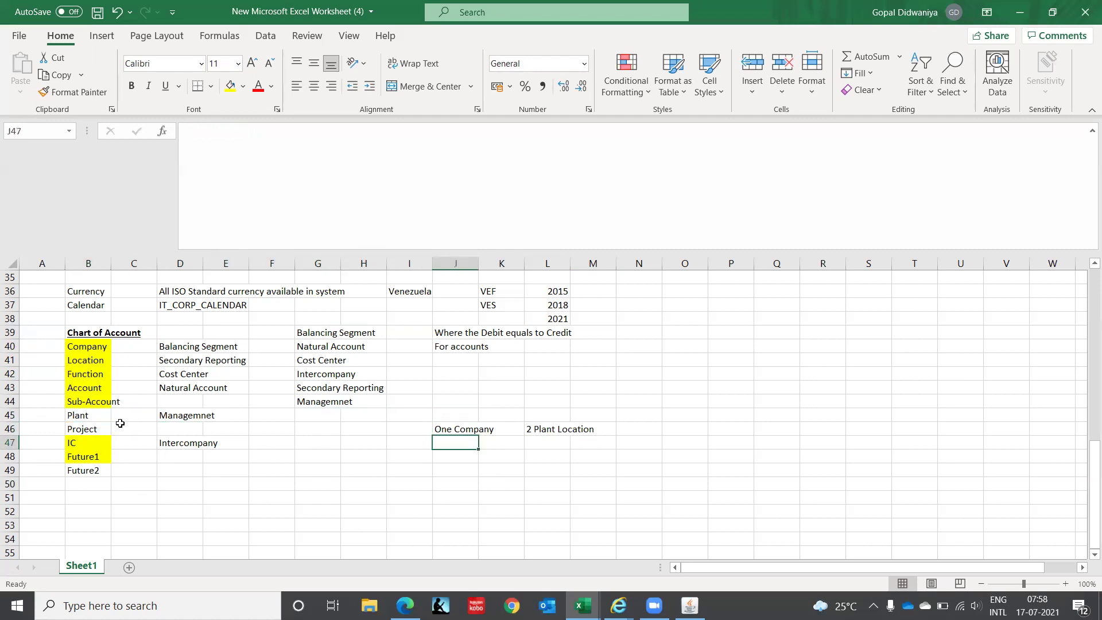
key("Down")
type("1")
key("Return")
type("2")
key("Return")
type("3")
key("Right")
- Enter 1 in L48 below 2 Plant Location
key("Right")
key("Right")
key("Left")
key("Up")
key("Up")
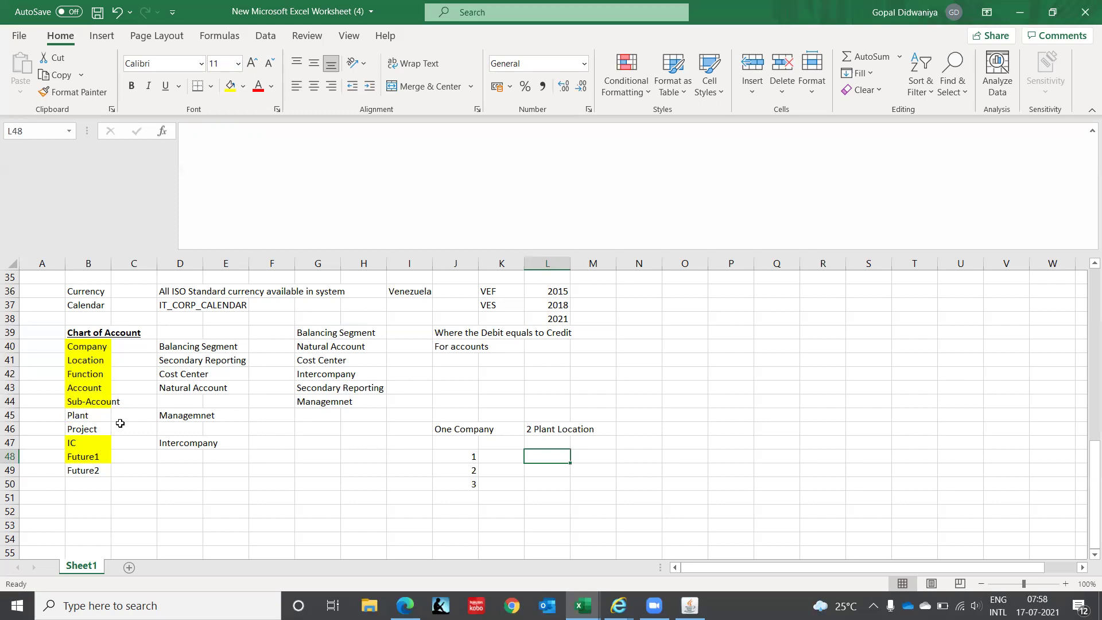
type("1")
key("Return")
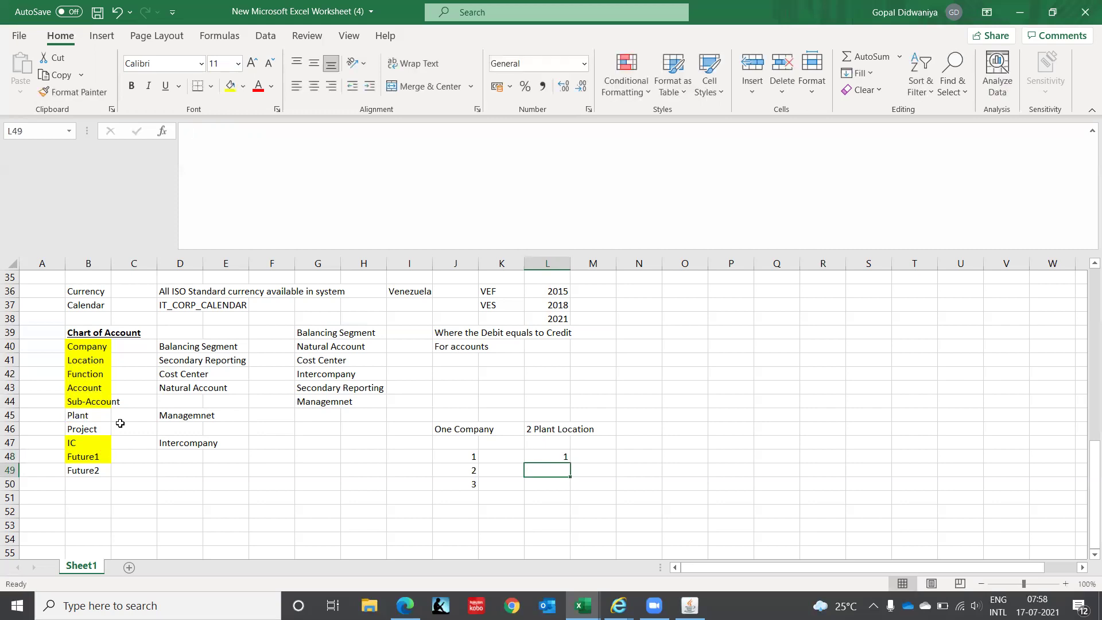
- Replace the numbers in J48:J50 with the company codes C1, C2 and C3
key("Left")
key("Left")
key("Up")
type("C1")
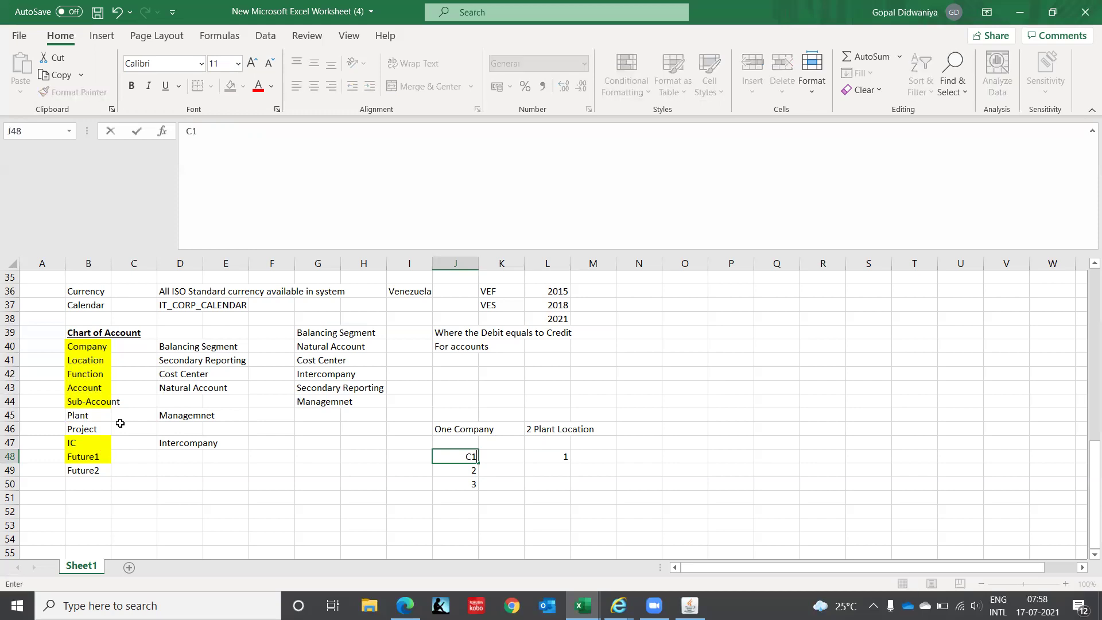
key("Return")
type("C2")
key("Return")
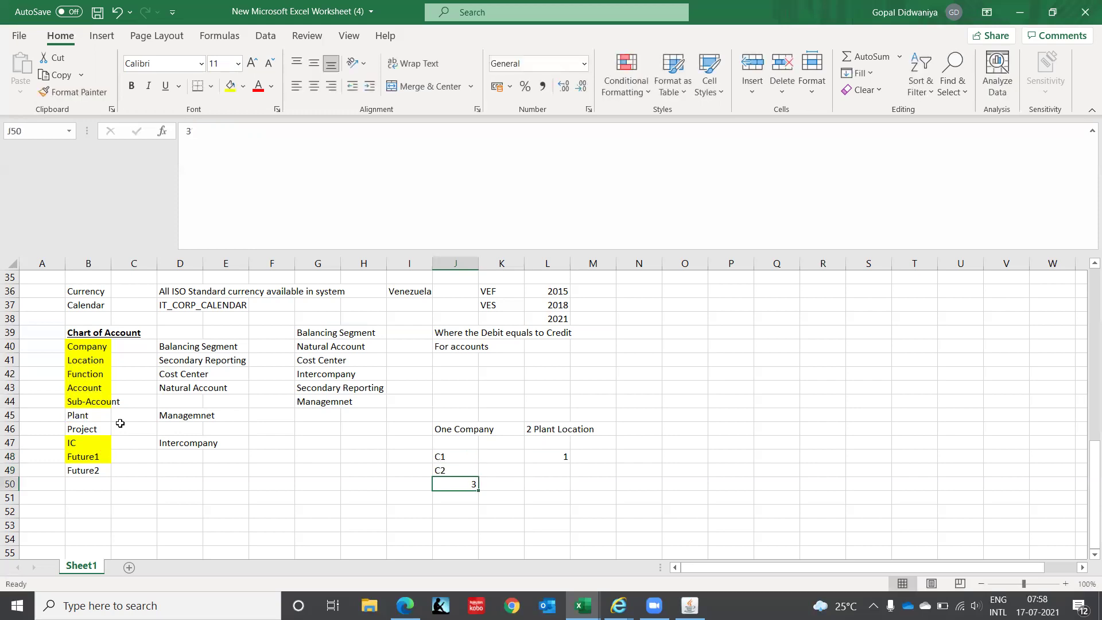
type("C3")
key("Right")
- Clear the number from L48 below 2 Plant Location
key("Up")
key("Up")
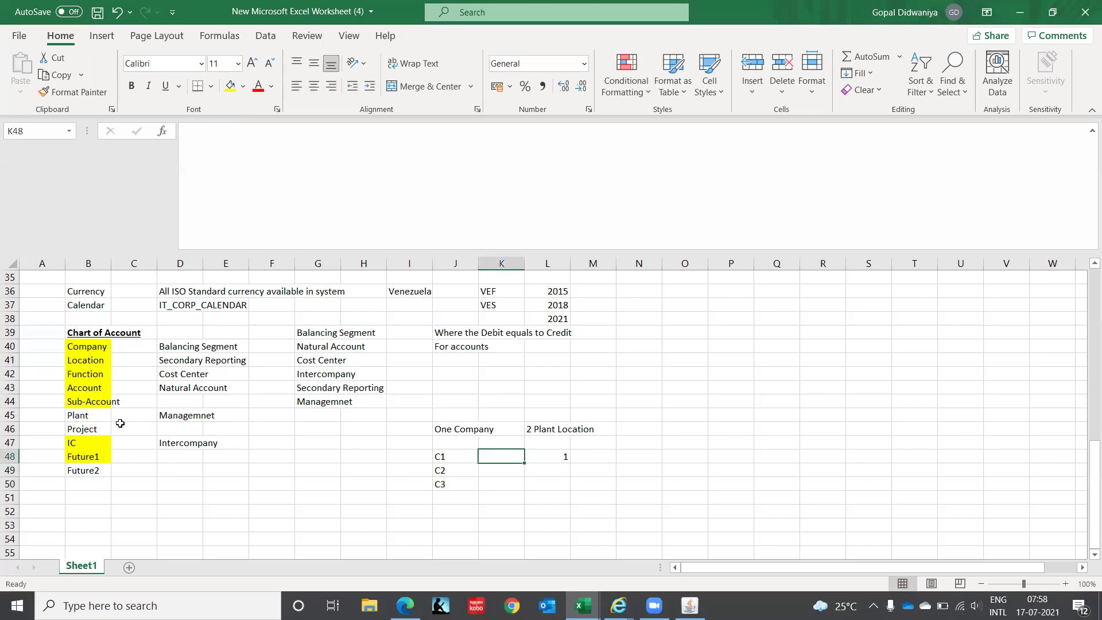
key("Right")
key("Right")
key("Left")
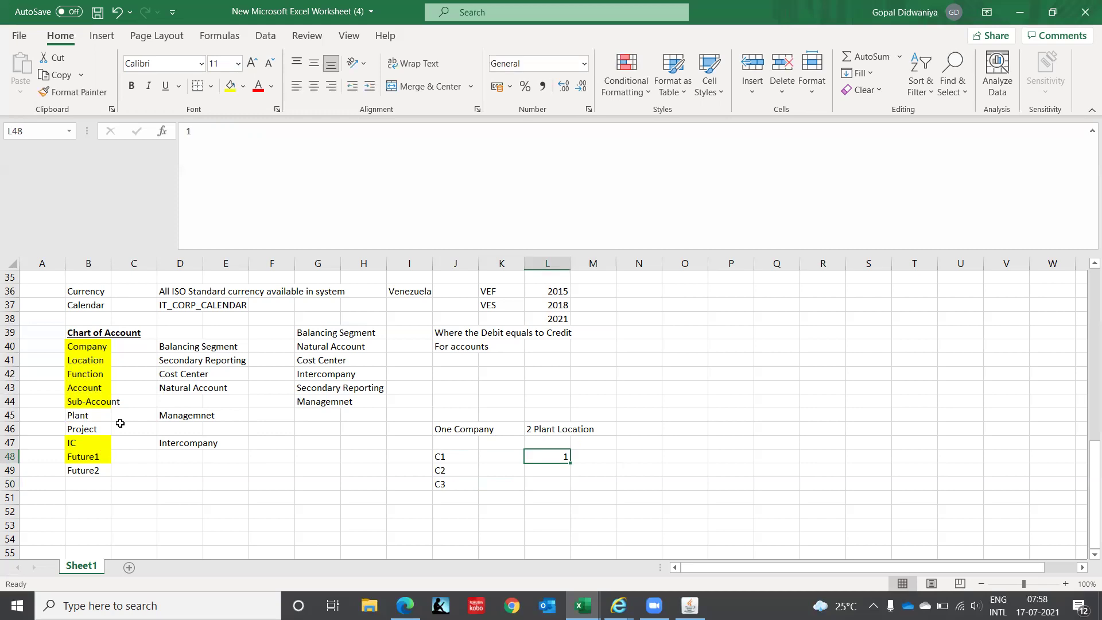
key("Left")
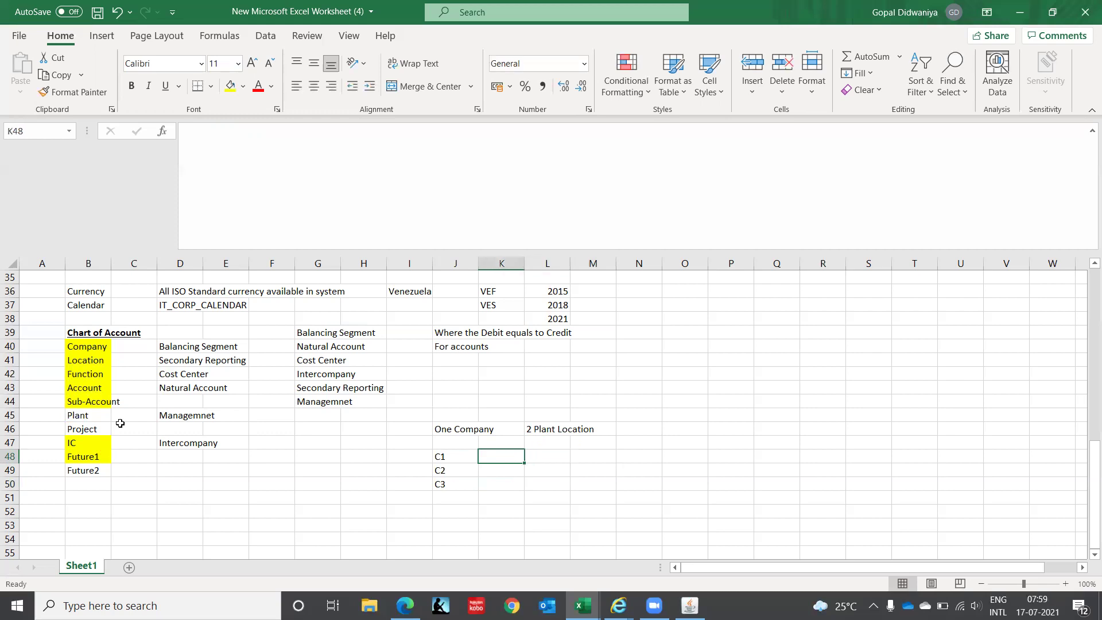
- Enter the plant codes P1, P2 and P3 in K48:K50 beside the company codes
type("P1")
key("Return")
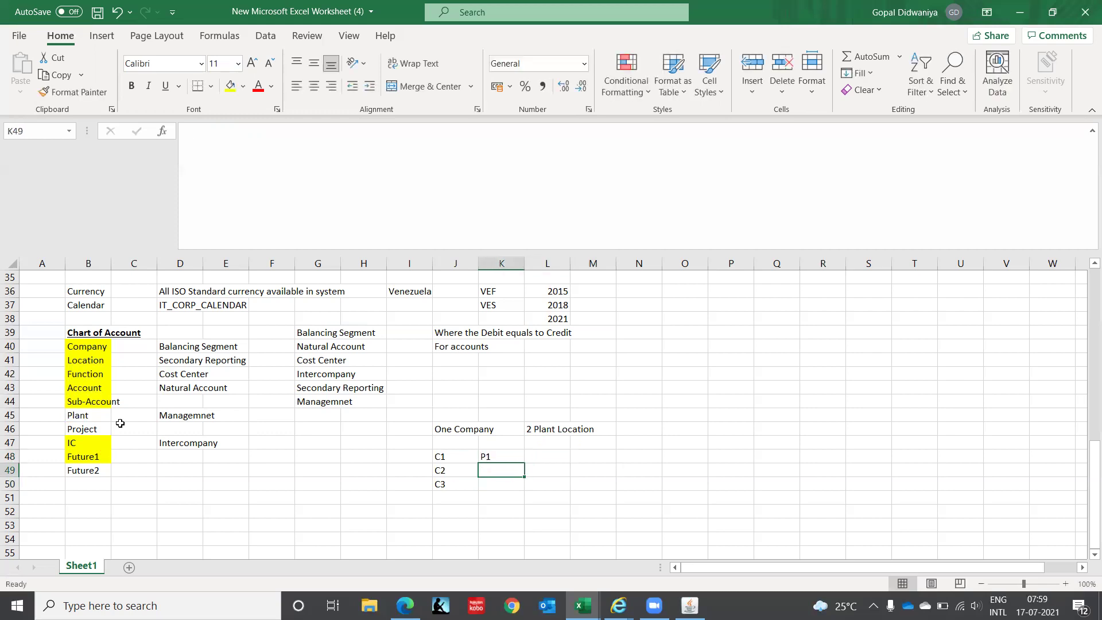
type("P2")
key("Return")
type("P3")
key("Return")
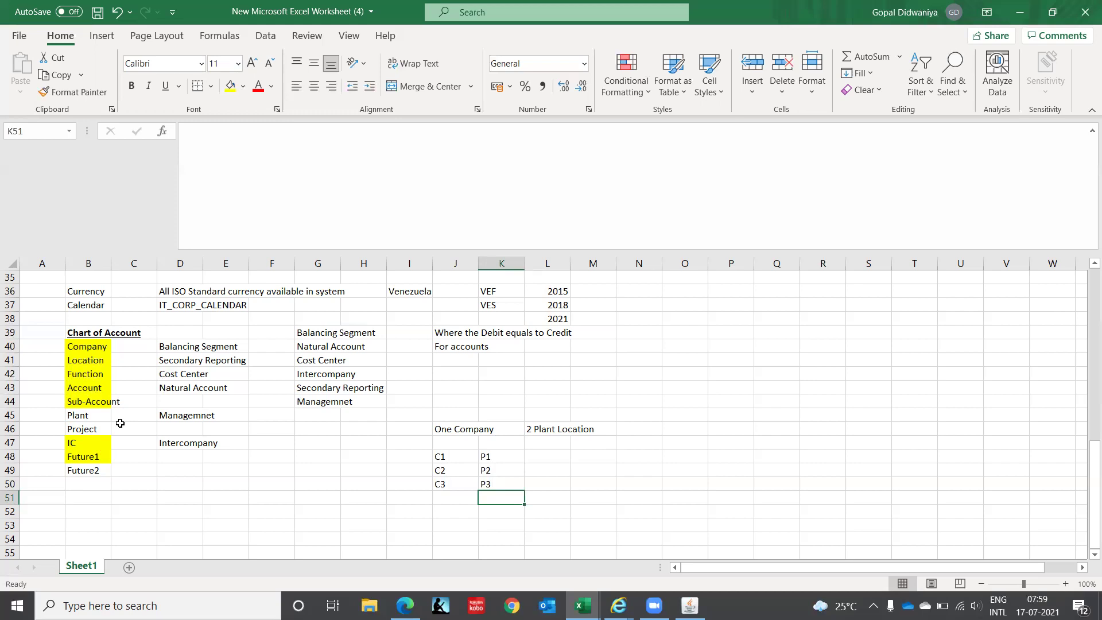
left_click(446, 458)
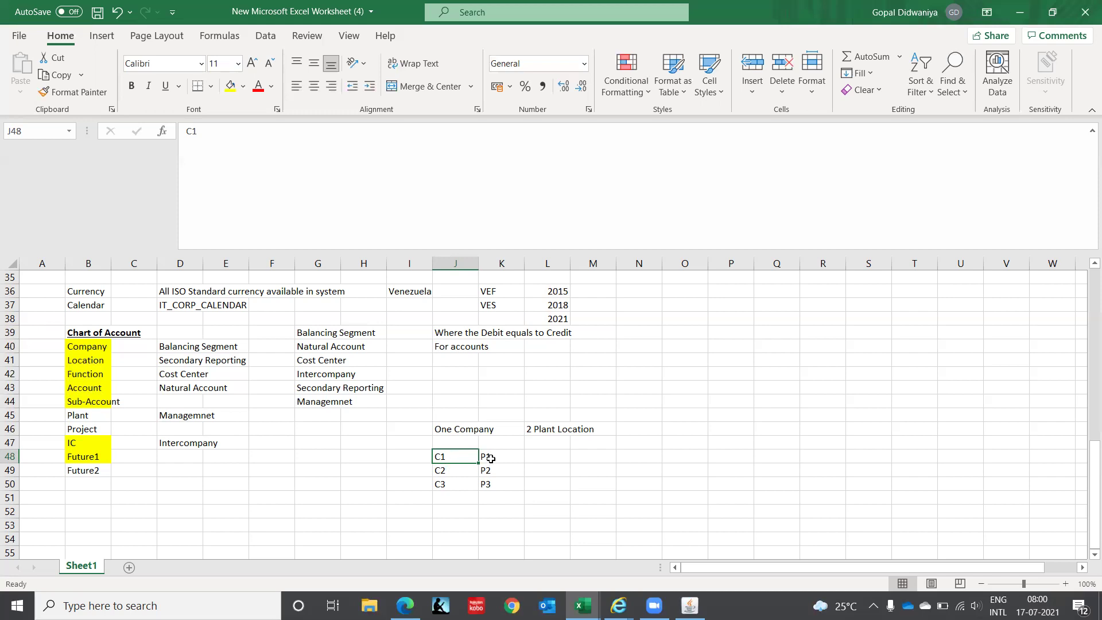
left_click_drag(491, 459, 491, 484)
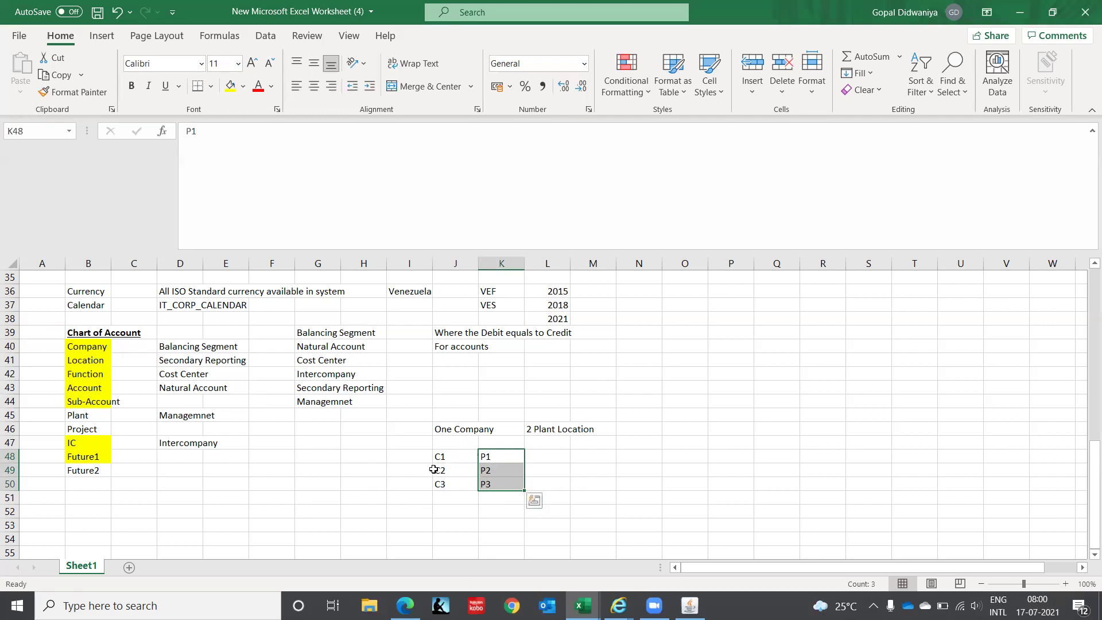
left_click_drag(447, 457, 445, 482)
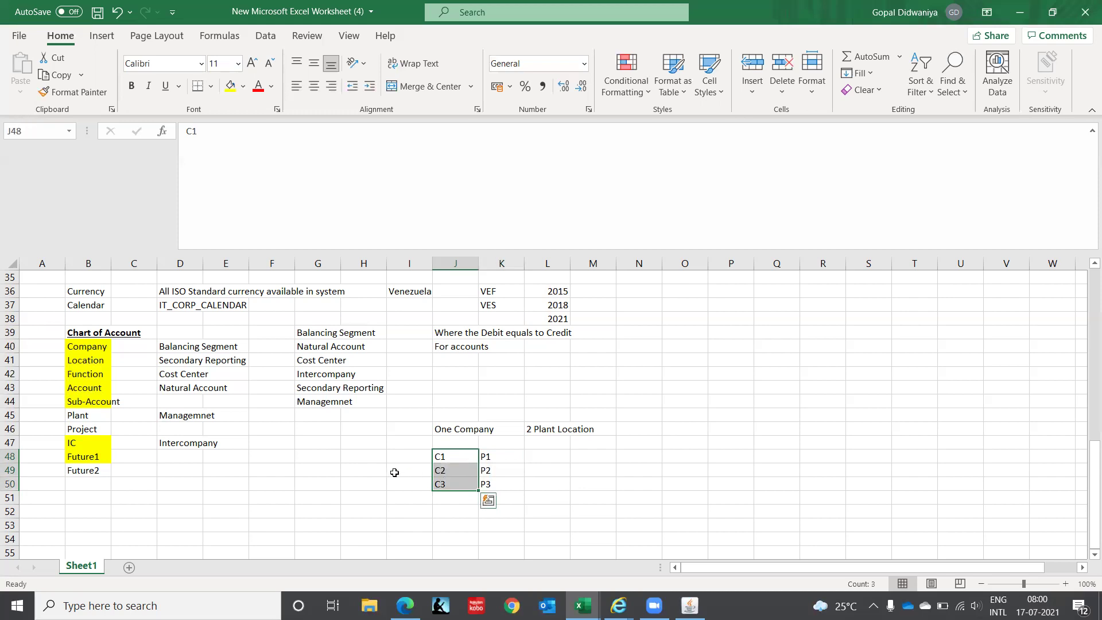
- Enter the company-plant combination C1-P1 in L48 and start another combination beginning with C in L49
left_click(550, 457)
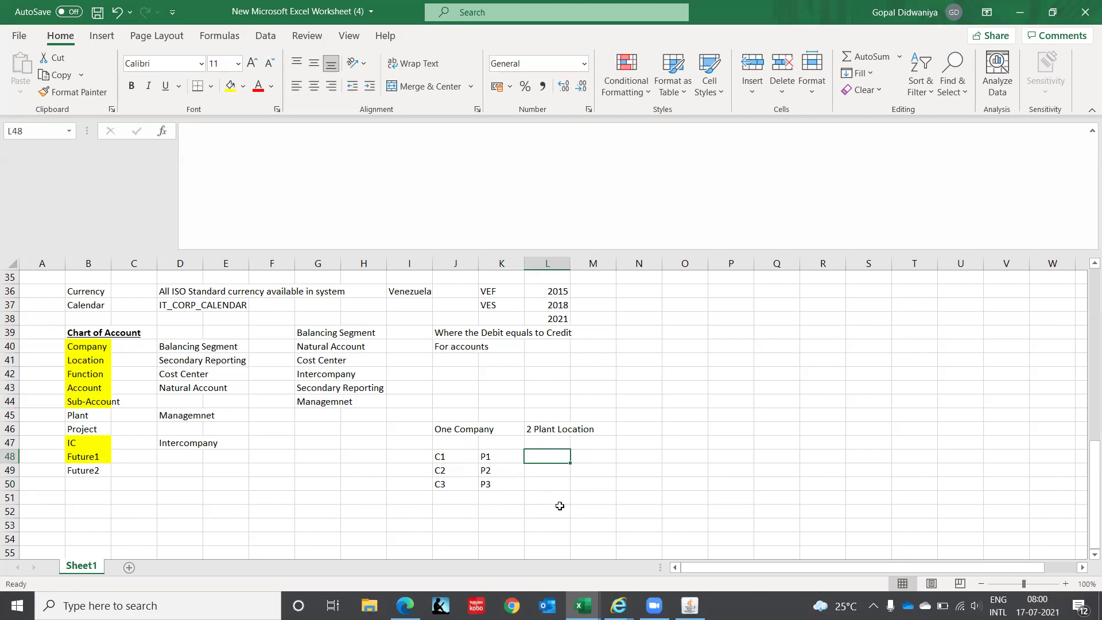
type("C1")
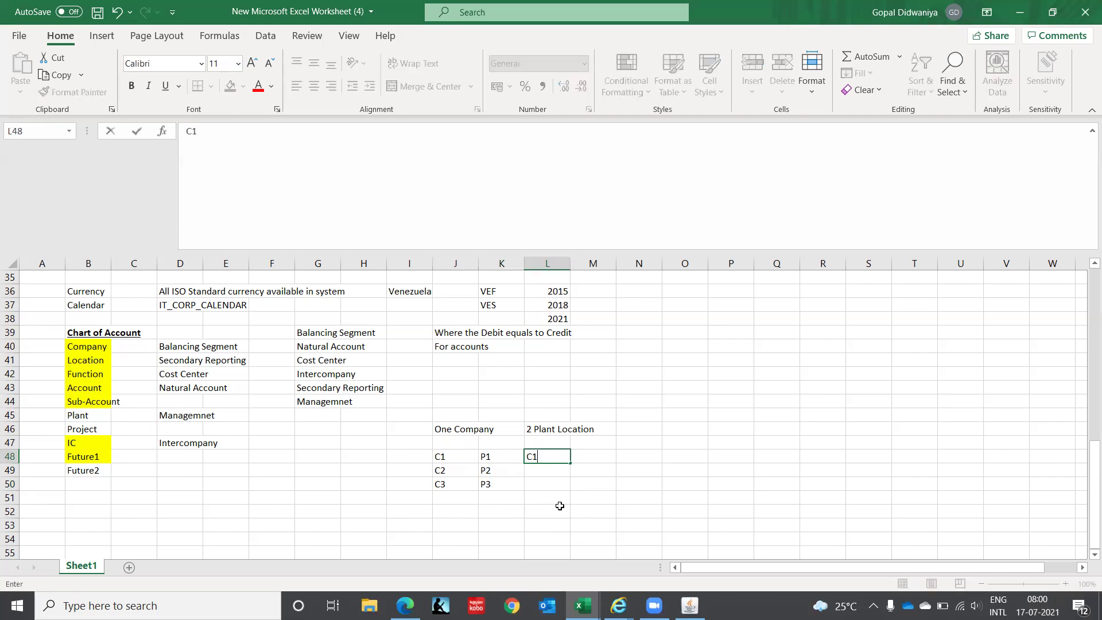
type("-P1")
key("Return")
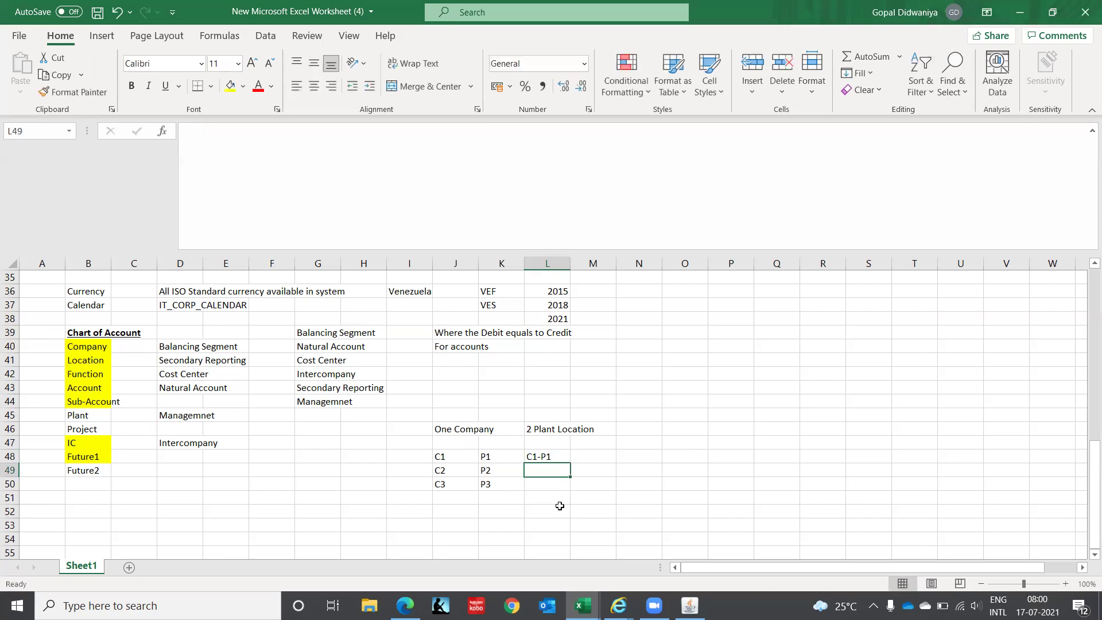
type("C")
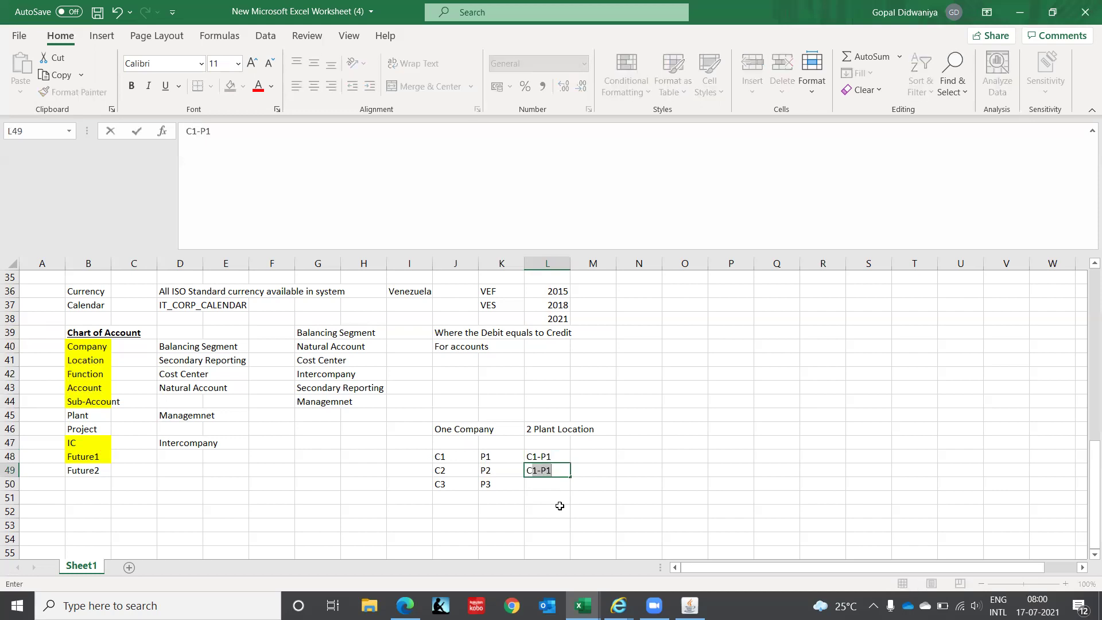
- Enter the combined company-plant codes C2-P2 in cell L49 and C3-P3 in cell L50
type("2-P2")
key("Return")
type("C3-")
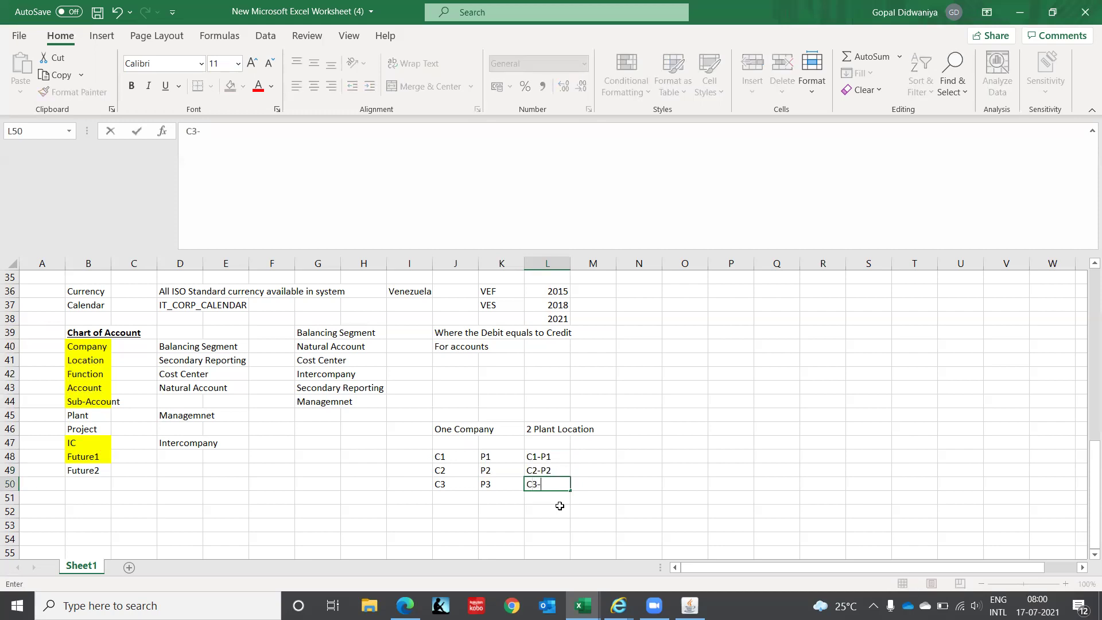
type("P3")
key("Return")
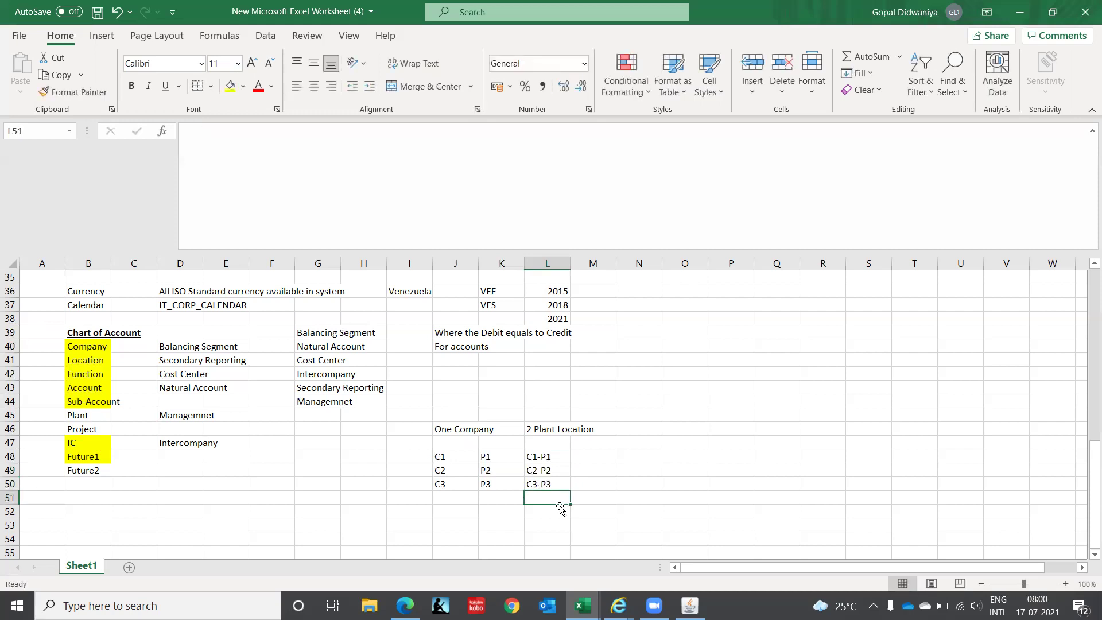
- Enter the heading Company in cell L47, directly above the combined company-plant codes
key("Up")
key("Up")
key("Up")
key("Up")
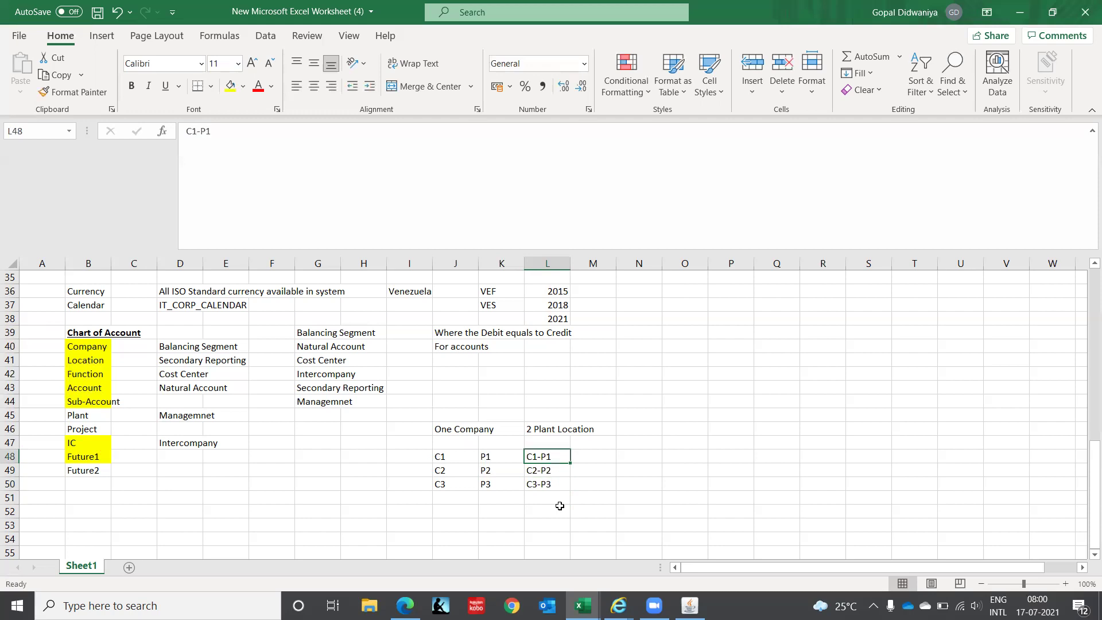
key("Down")
key("Down")
key("Up")
key("Up")
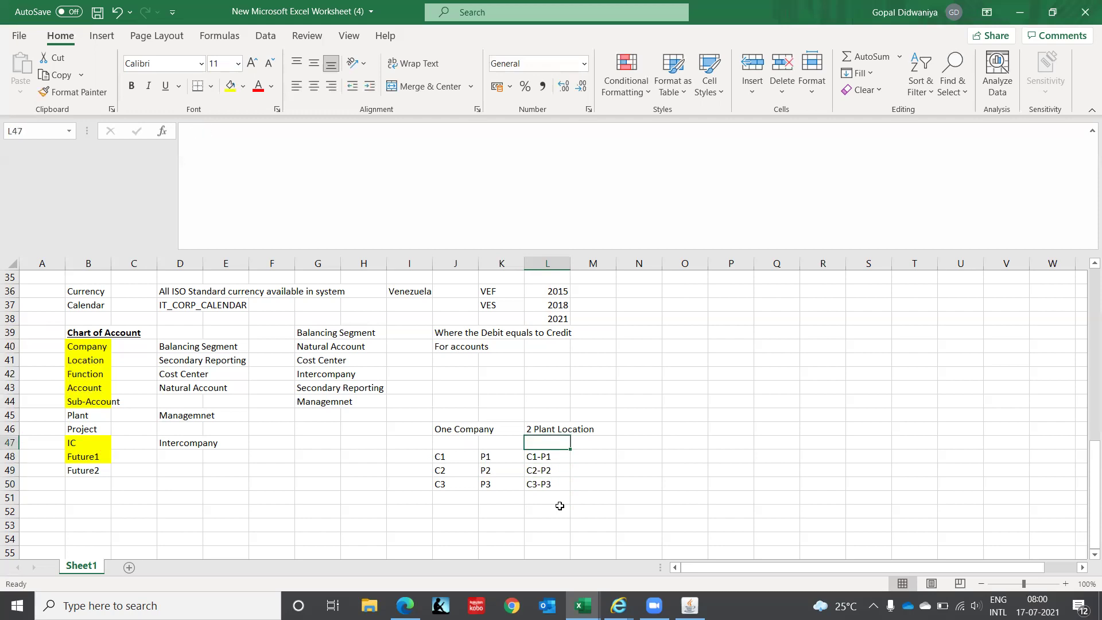
key("Down")
key("shift+Down")
key("shift+Down")
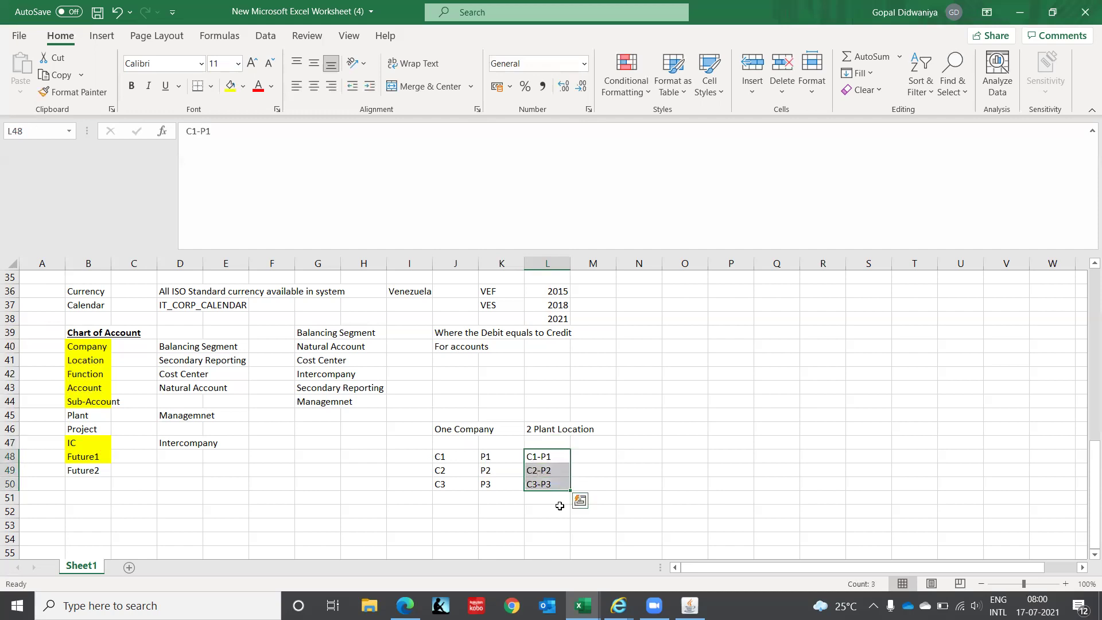
key("Up")
type("Company")
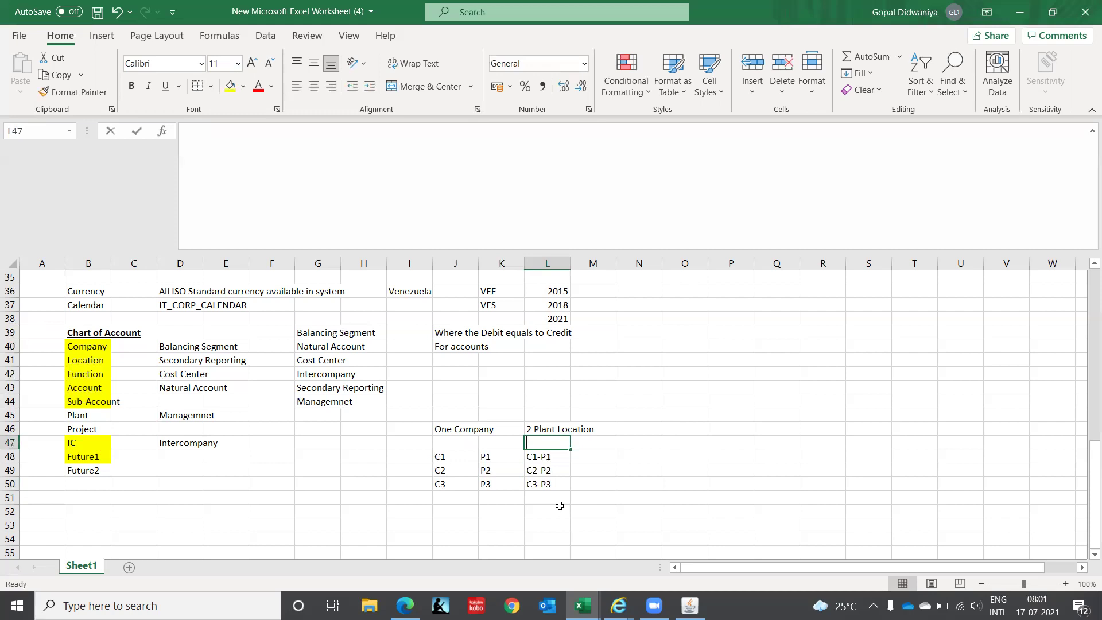
key("Return")
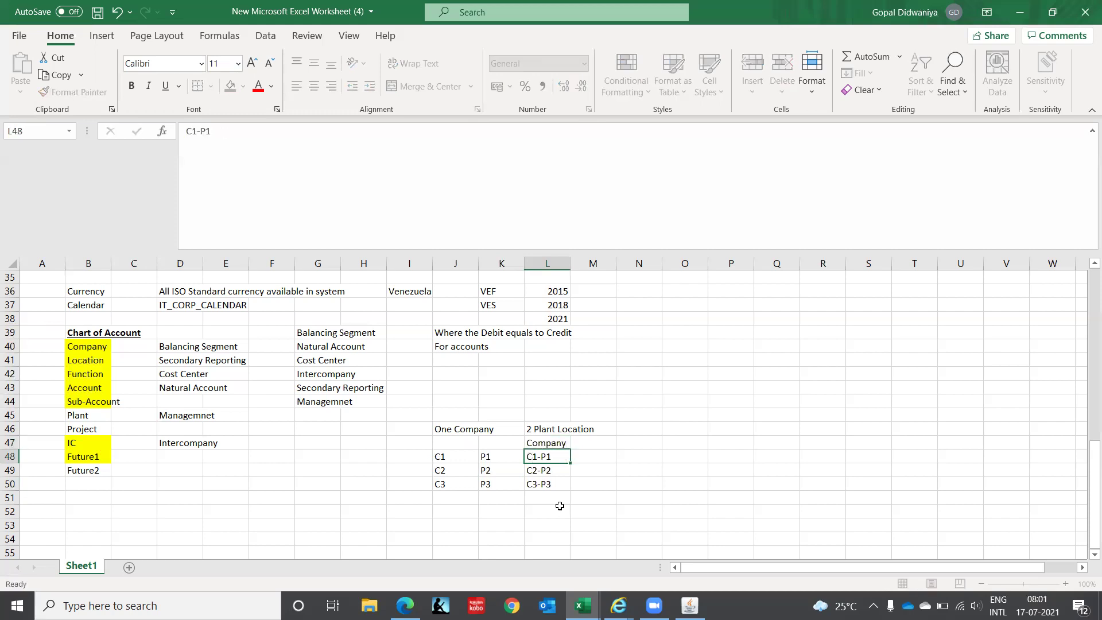
- Clear the Plant entry in cell B45 of the Chart of Account segment list
key("shift+Down")
key("shift+Down")
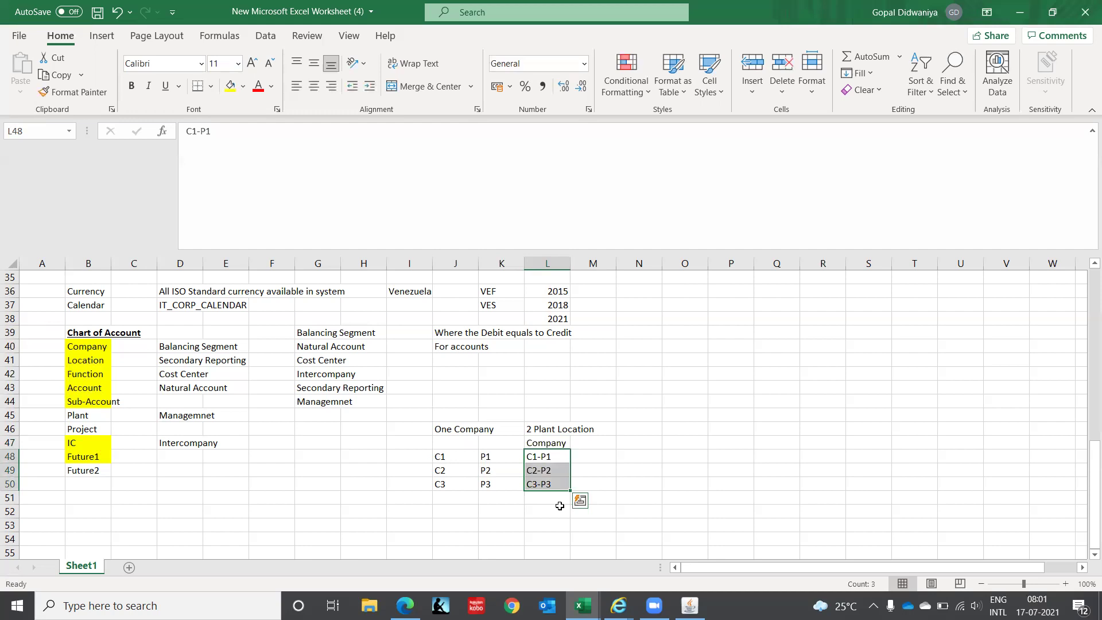
left_click(73, 421)
key("Delete")
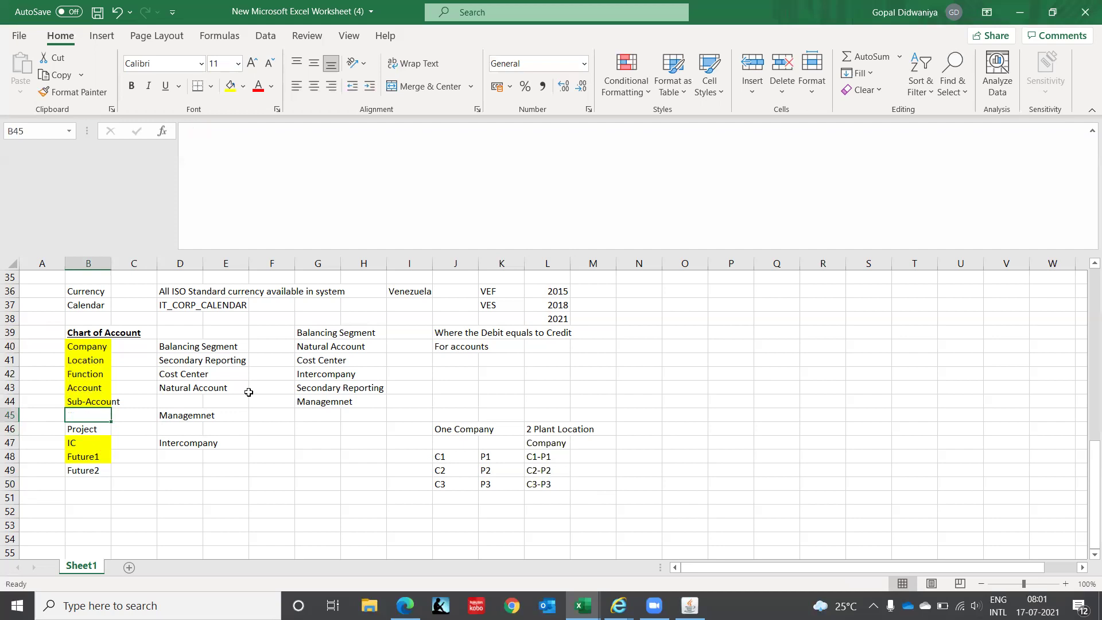
left_click_drag(564, 455, 565, 484)
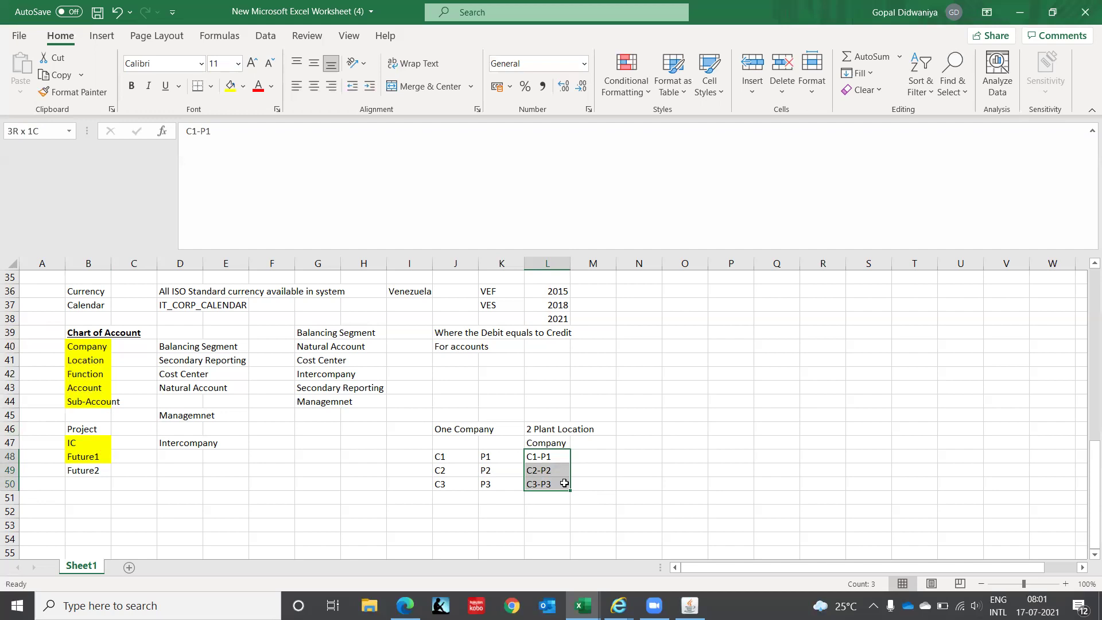
left_click_drag(564, 484, 565, 483)
left_click(531, 457)
left_click(531, 472)
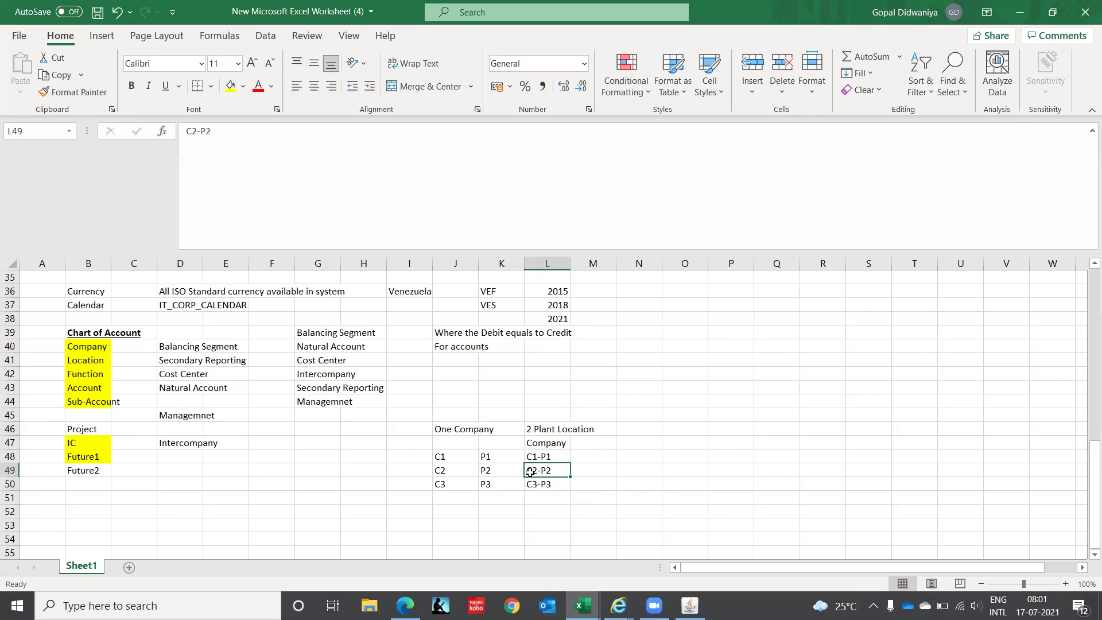
left_click(535, 485)
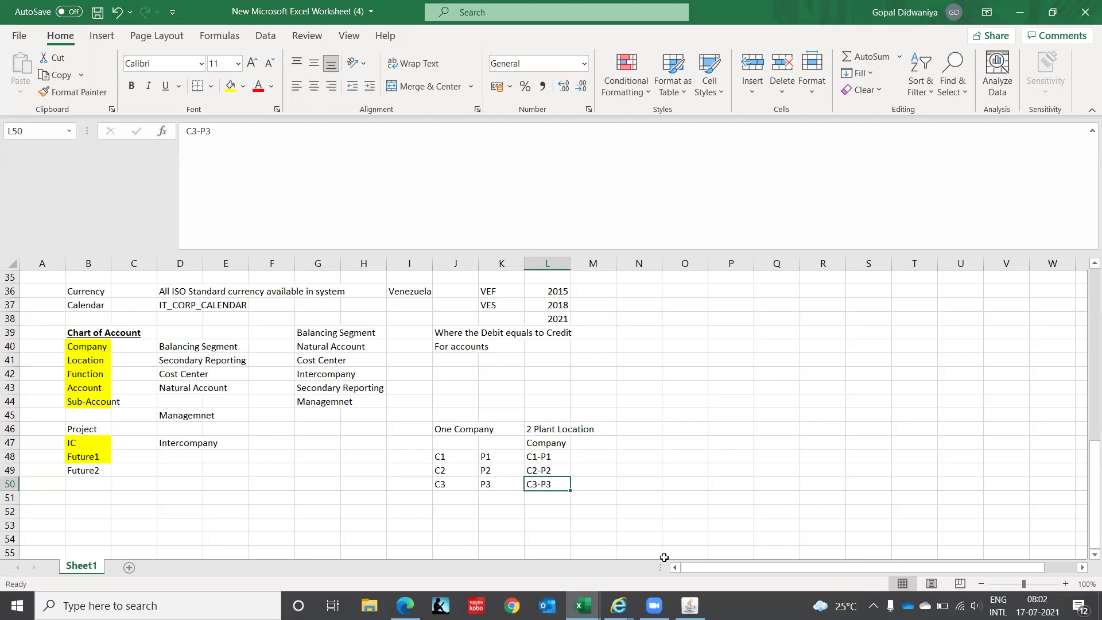
- Switch to Oracle Applications and open the key flexfield Segments form from the Financials setup functions
mouse_move(695, 600)
left_click(689, 546)
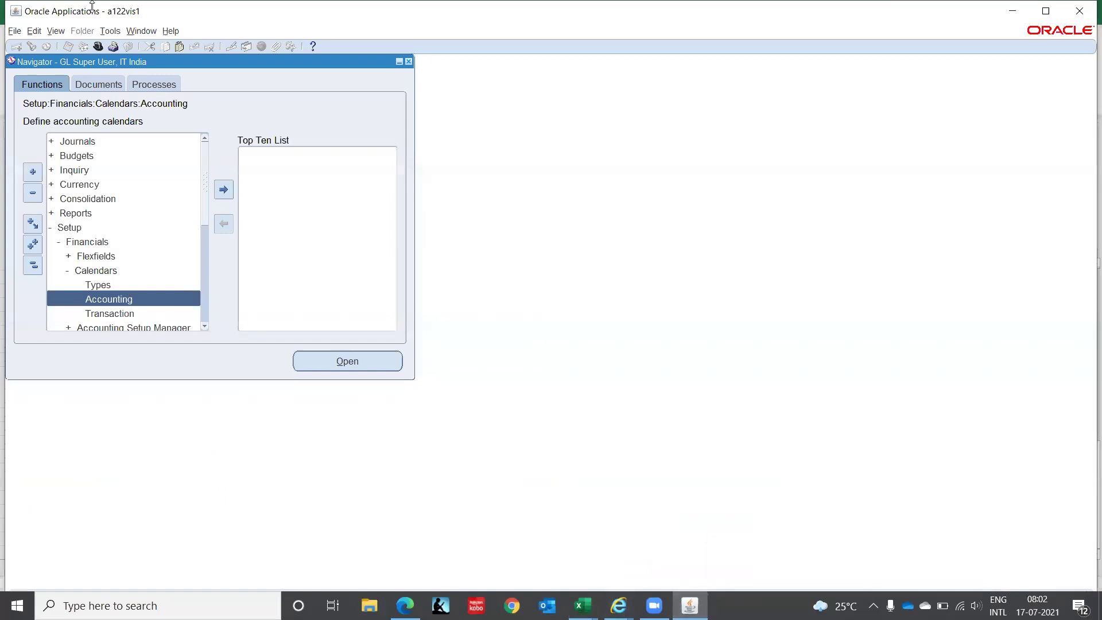
left_click(32, 265)
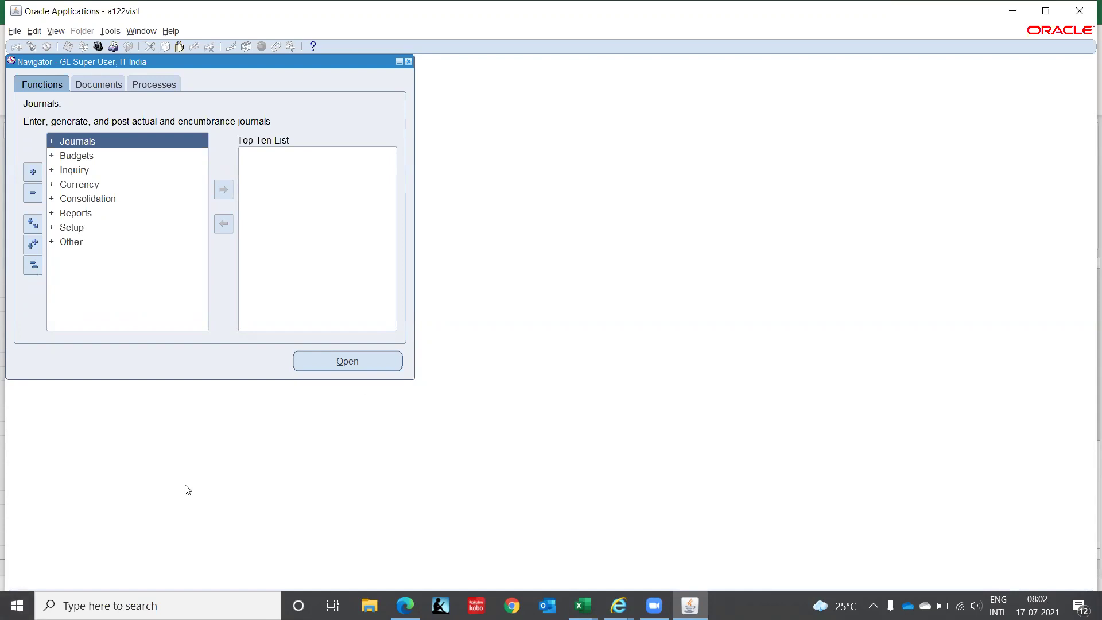
left_click(65, 228)
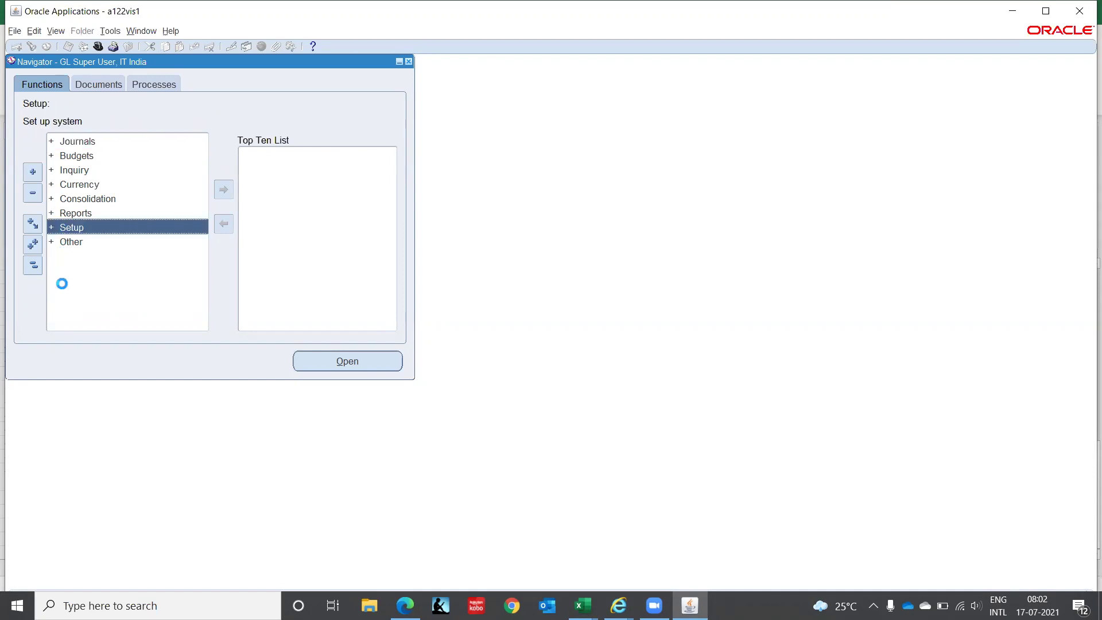
double_click(90, 243)
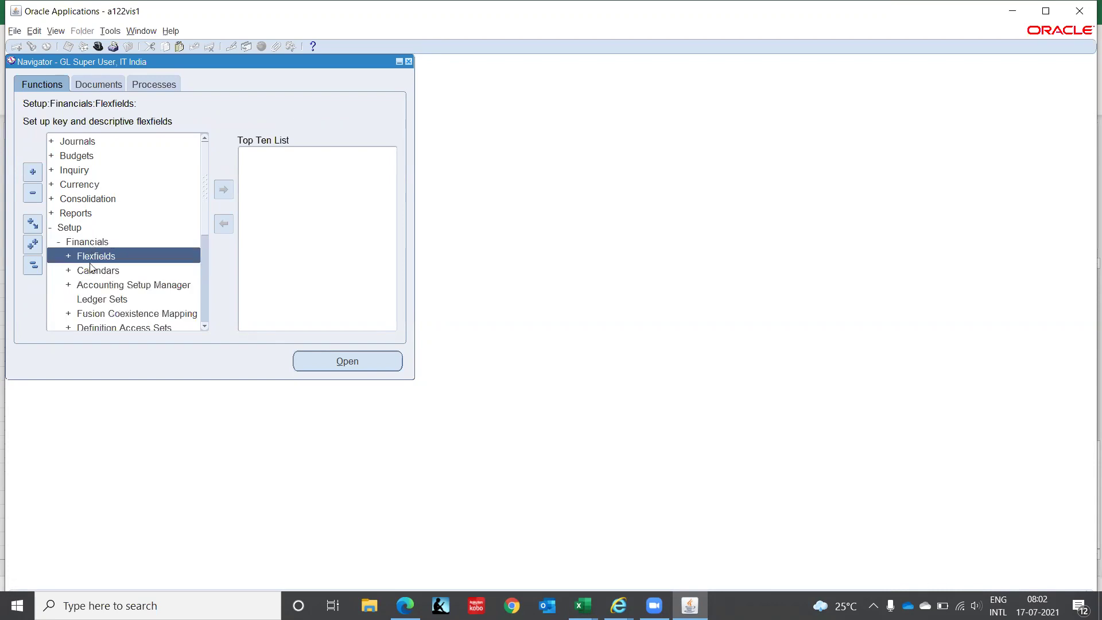
double_click(90, 256)
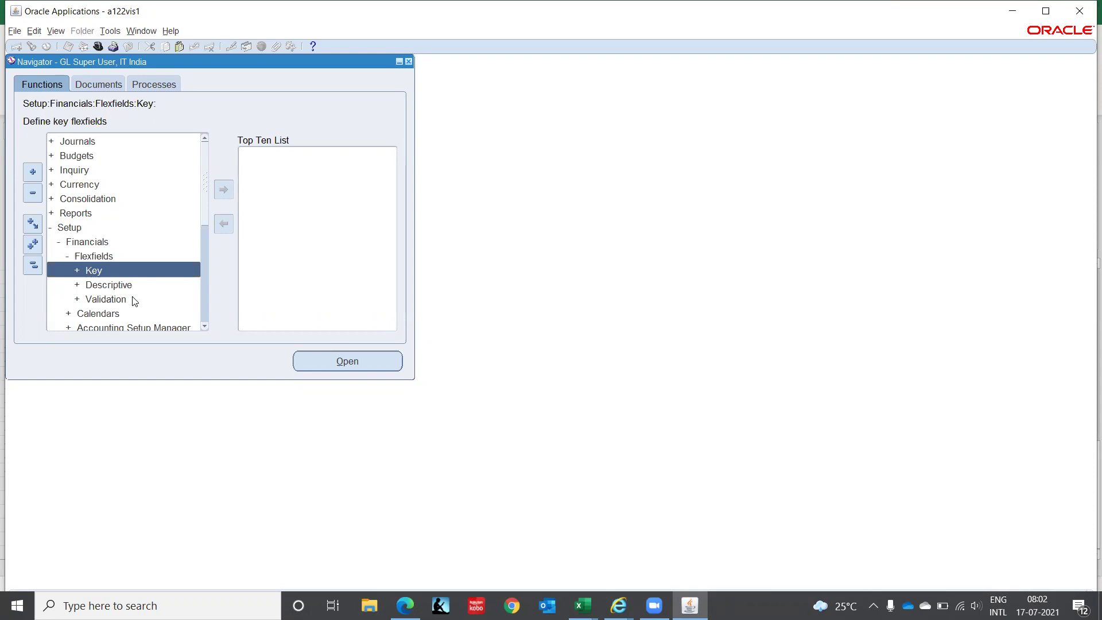
double_click(101, 272)
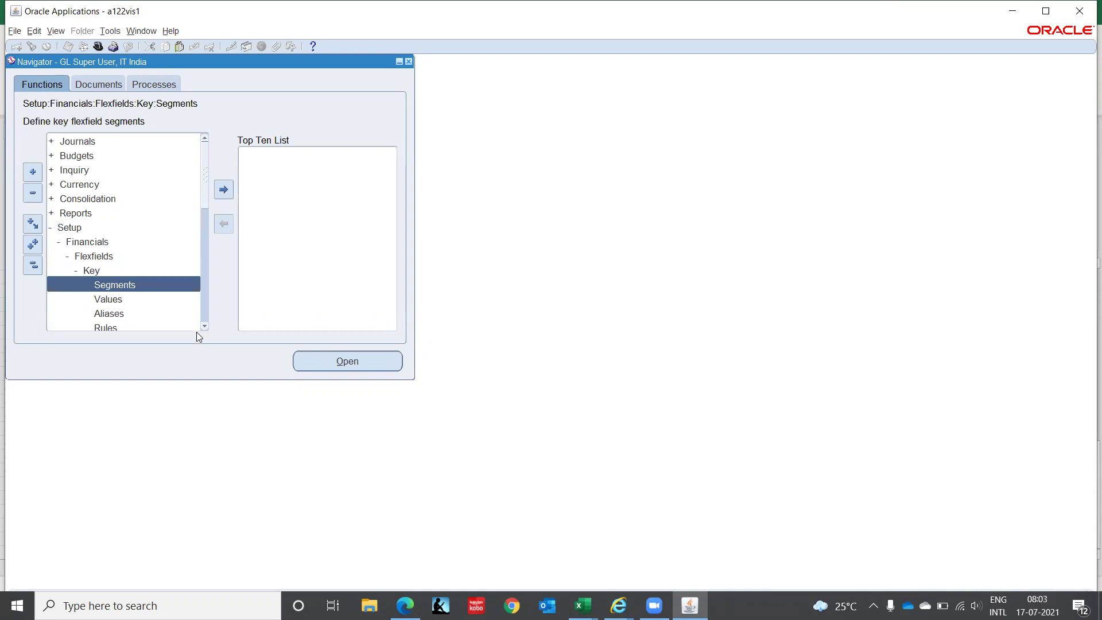
scroll(202, 329, "down", 4)
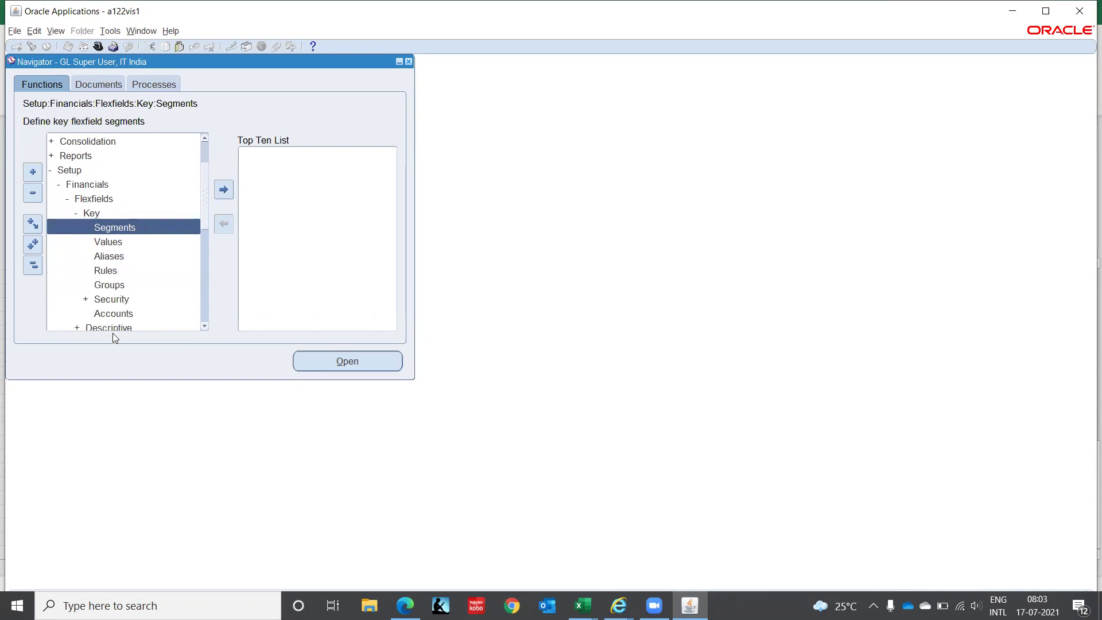
double_click(108, 229)
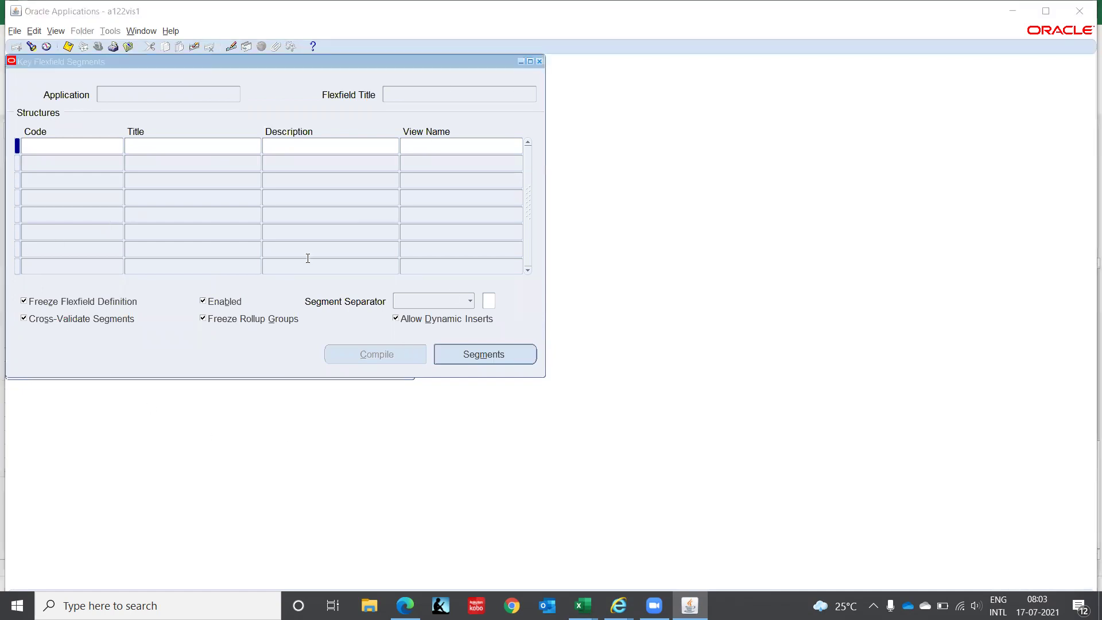
- Query the key flexfield structures for application General% and flexfield title Account%
key("alt+Tab")
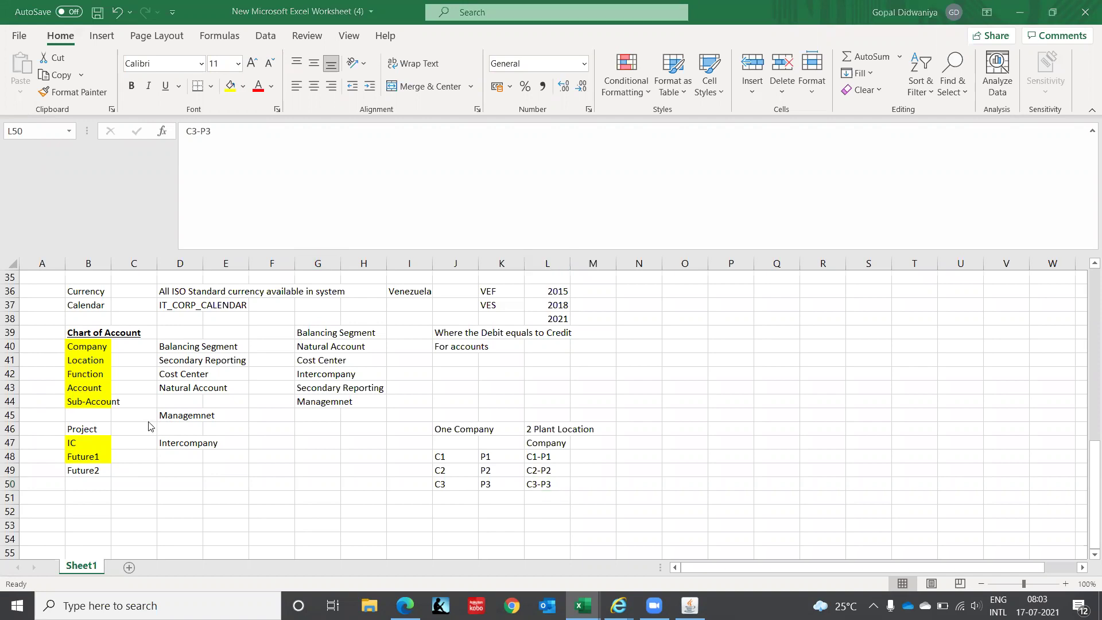
key("alt+Tab")
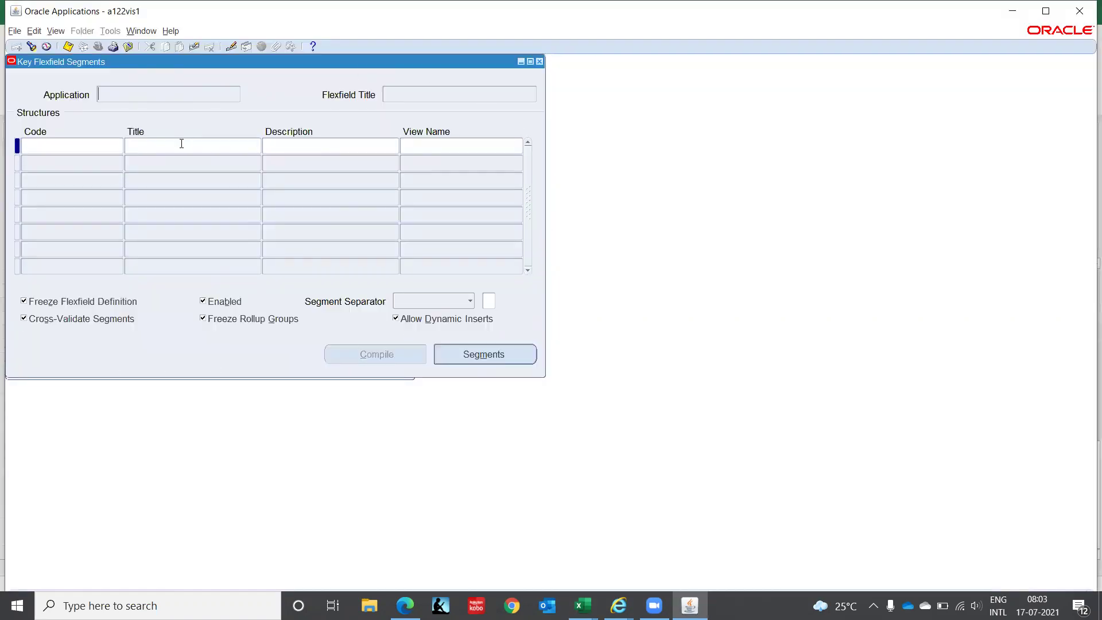
key("F11")
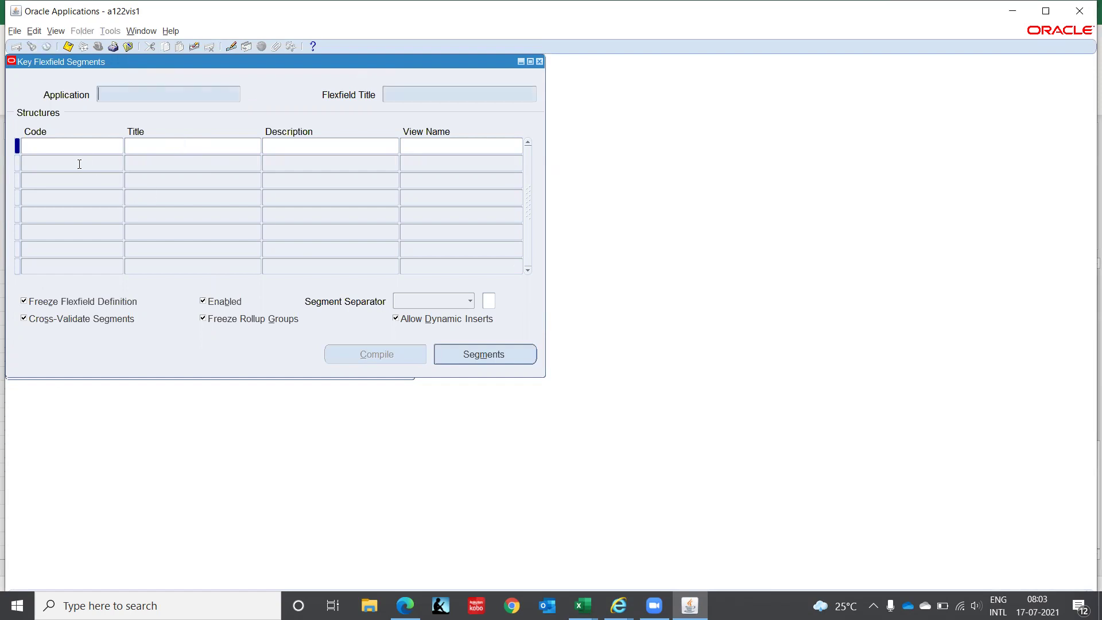
type("General%")
key("Tab")
type("Account%")
key("ctrl+F11")
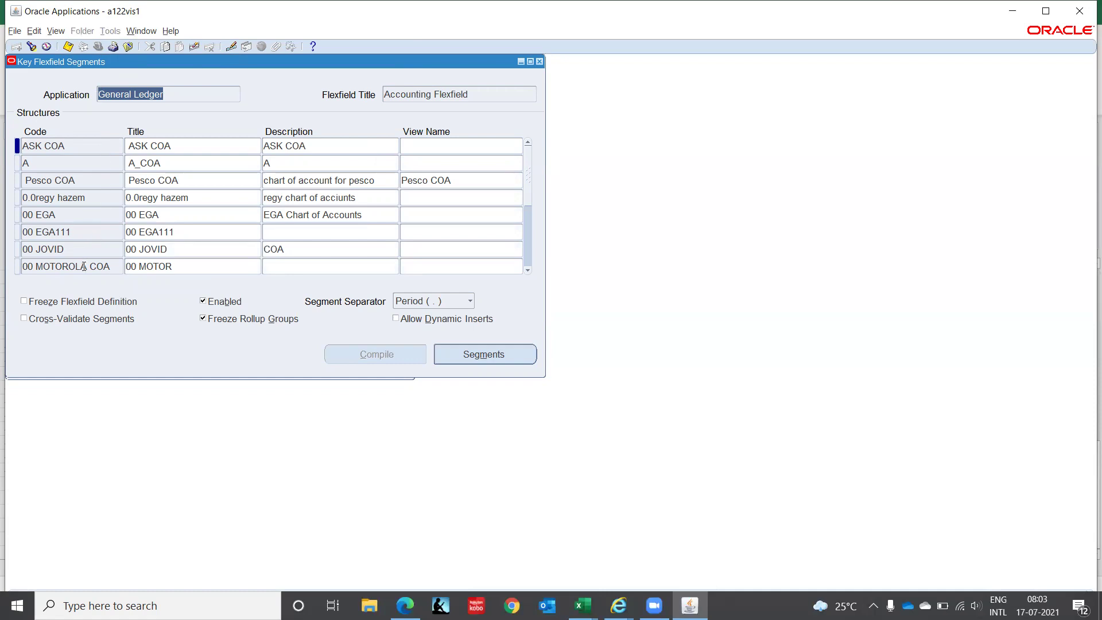
- Add a new Accounting Flexfield structure with IT Corporation COA as its code, title and description
left_click(93, 141)
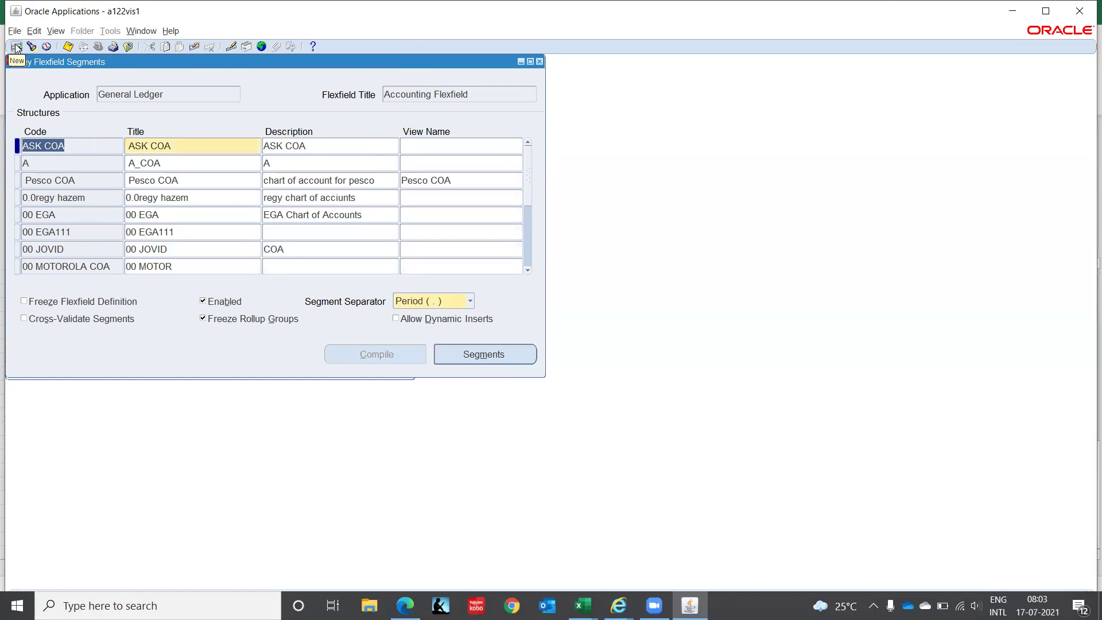
left_click(16, 46)
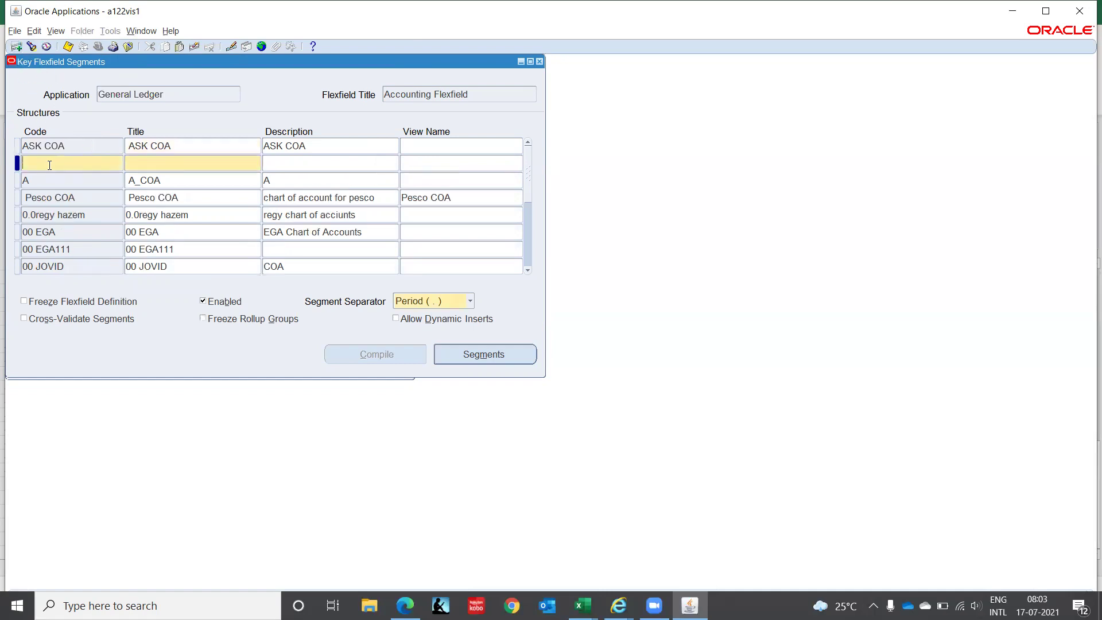
type("IT Corporation COA")
key("Tab")
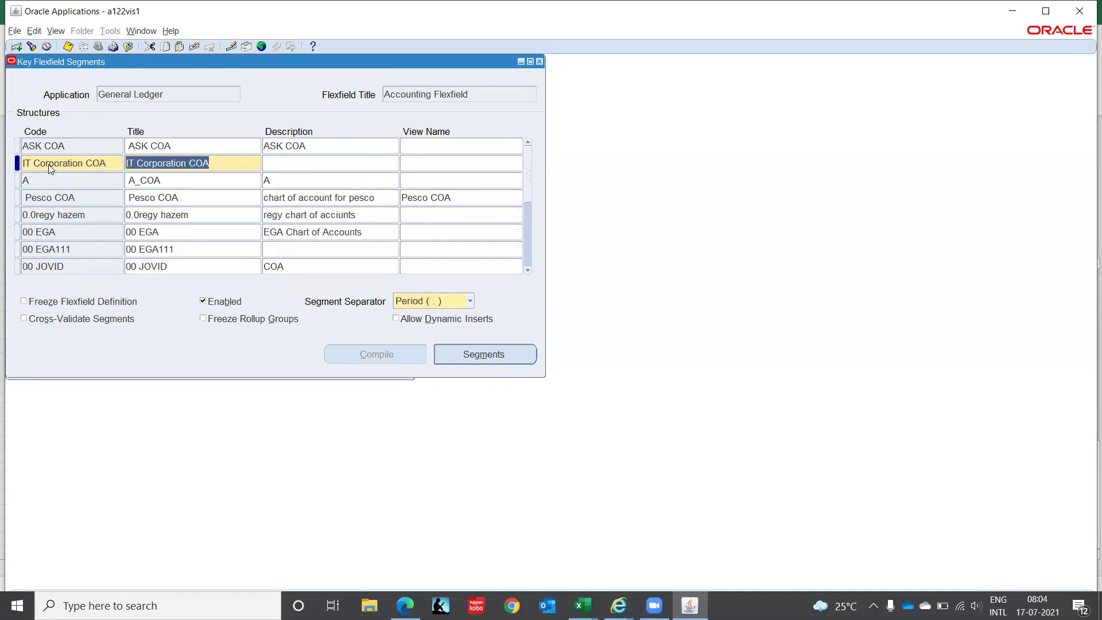
key("Tab")
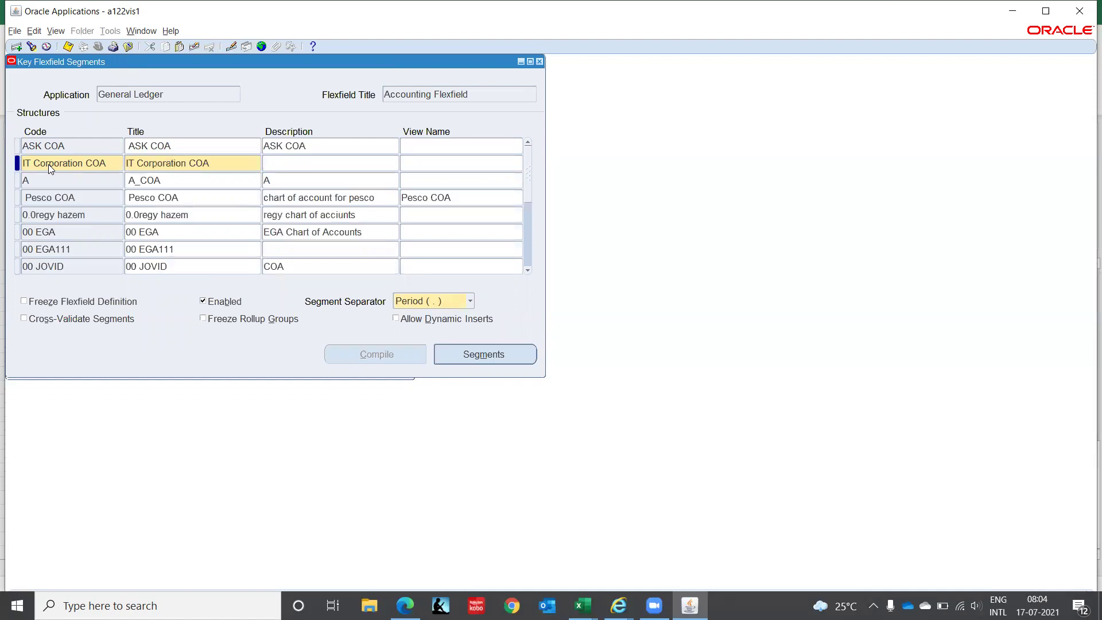
key("shift+Tab")
key("ctrl+c")
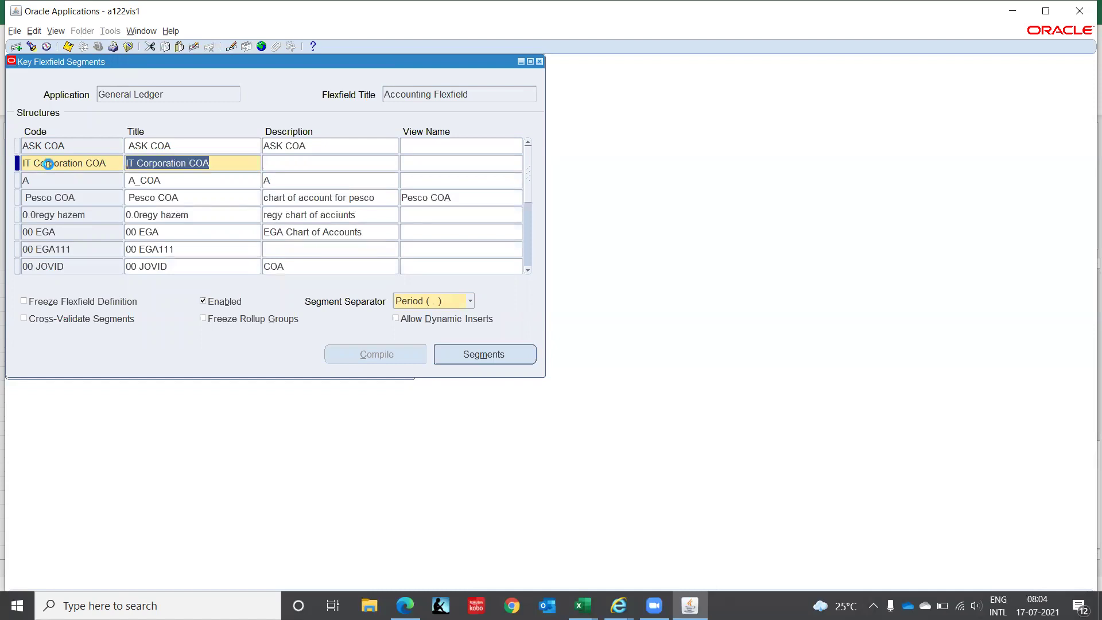
key("Tab")
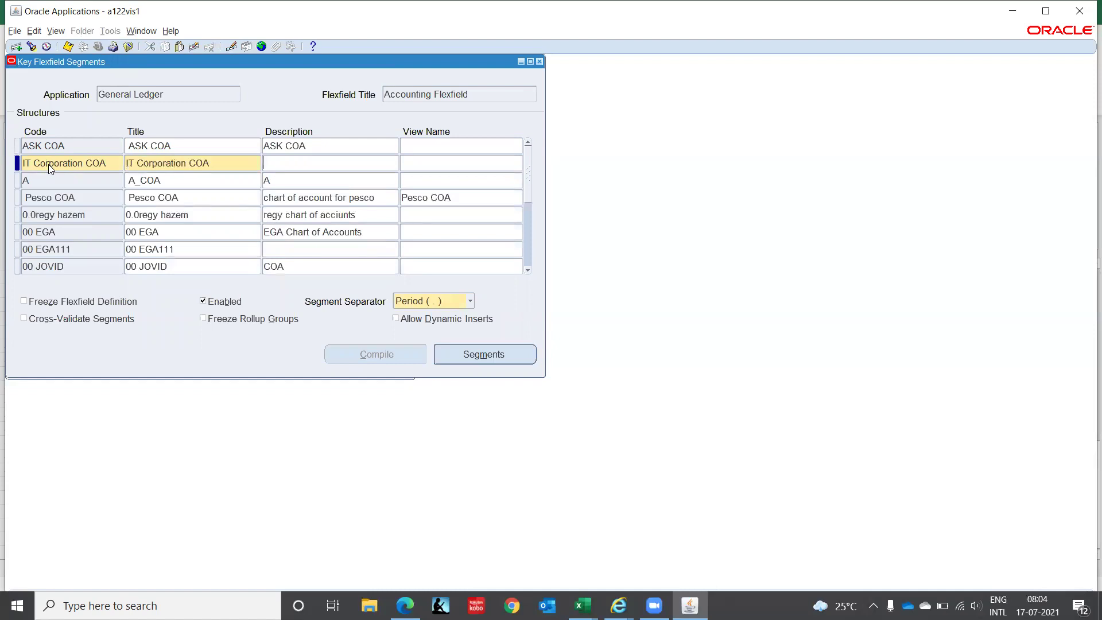
key("ctrl+v")
key("ctrl+a")
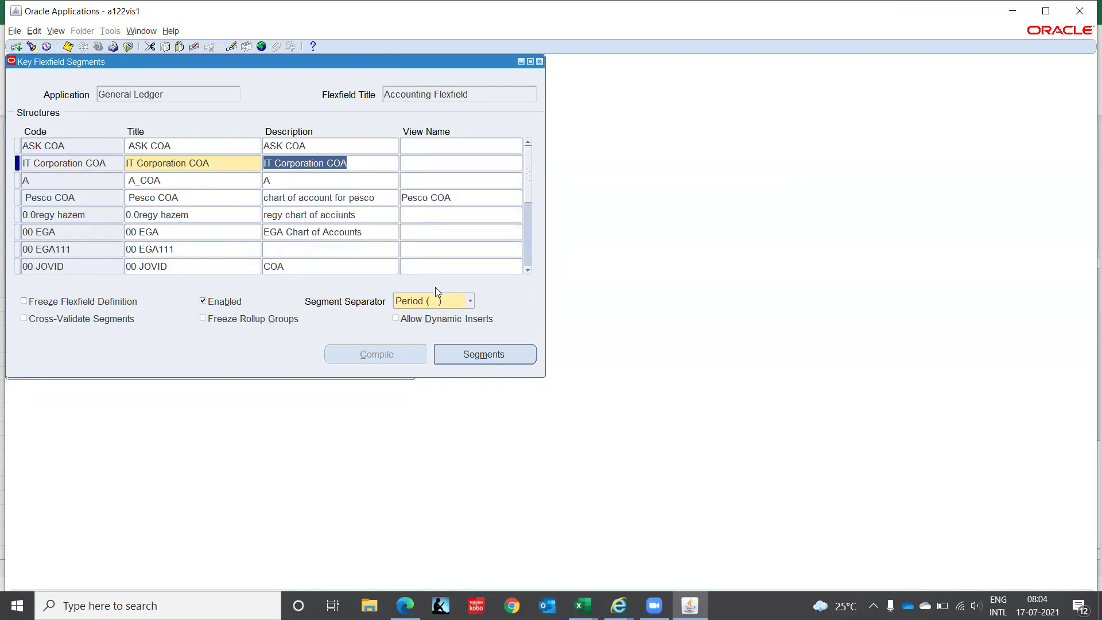
- Open the segments of IT Corporation COA and define segment 1 with name and prompt Company, using column SEGMENT1
left_click(487, 358)
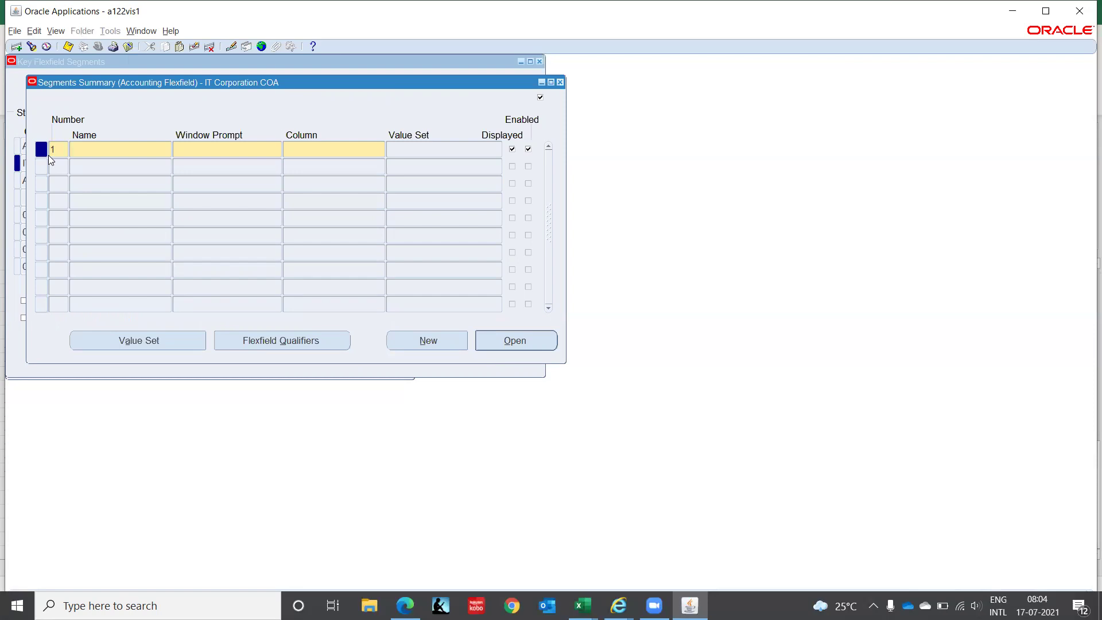
type("Company")
key("Tab")
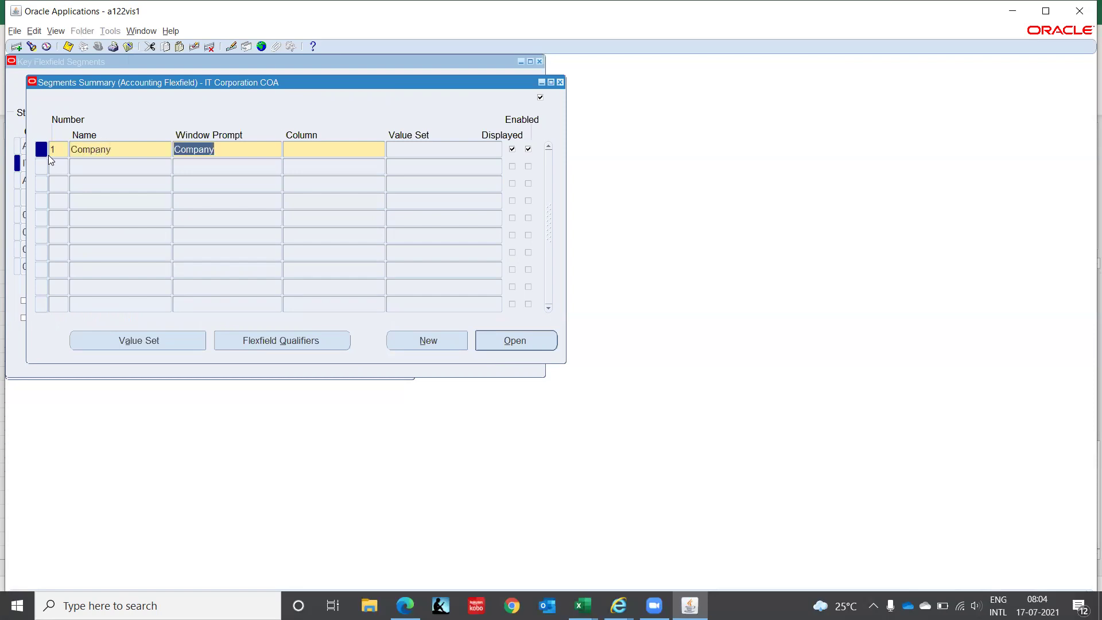
key("Tab")
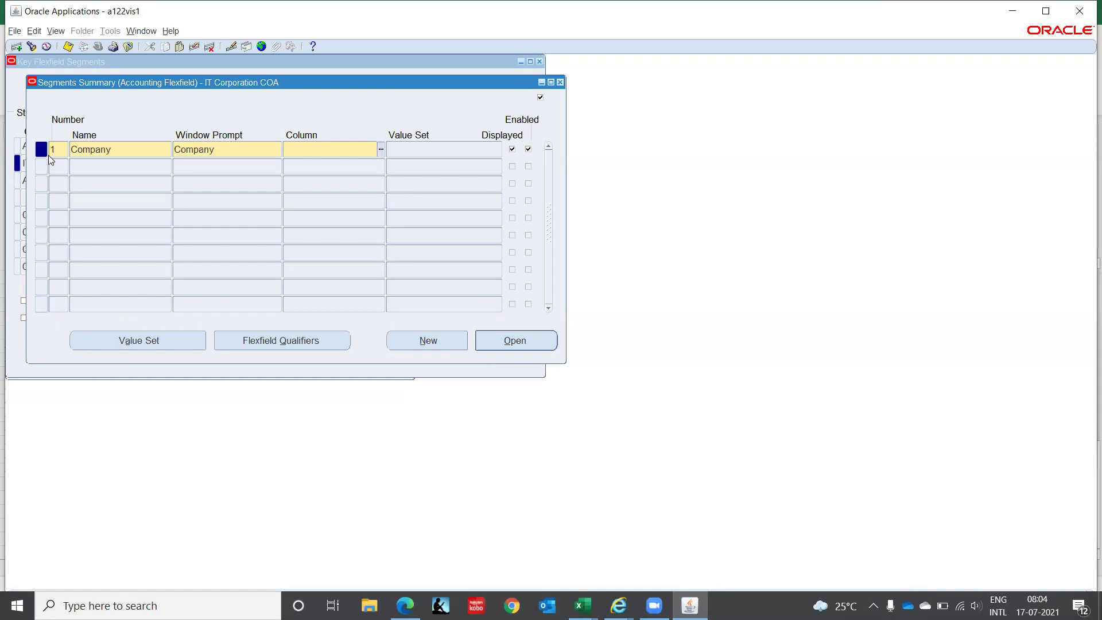
type("Segm")
key("Tab")
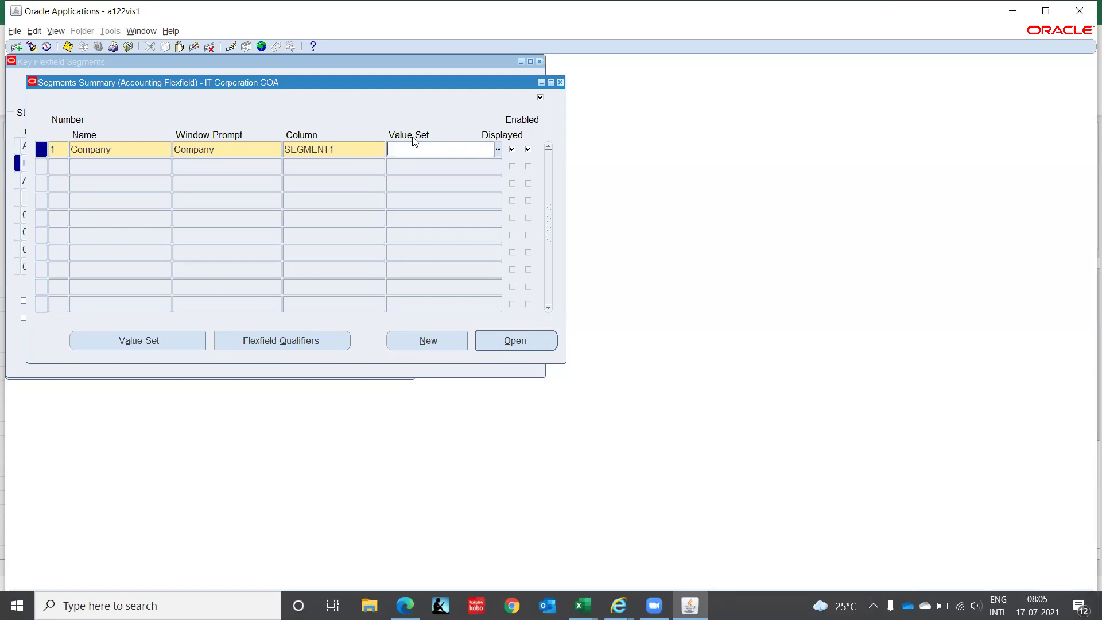
- Create and save the value set IT_CO_COMPANY with list type List of Values, format type Char and maximum size 2
left_click(129, 341)
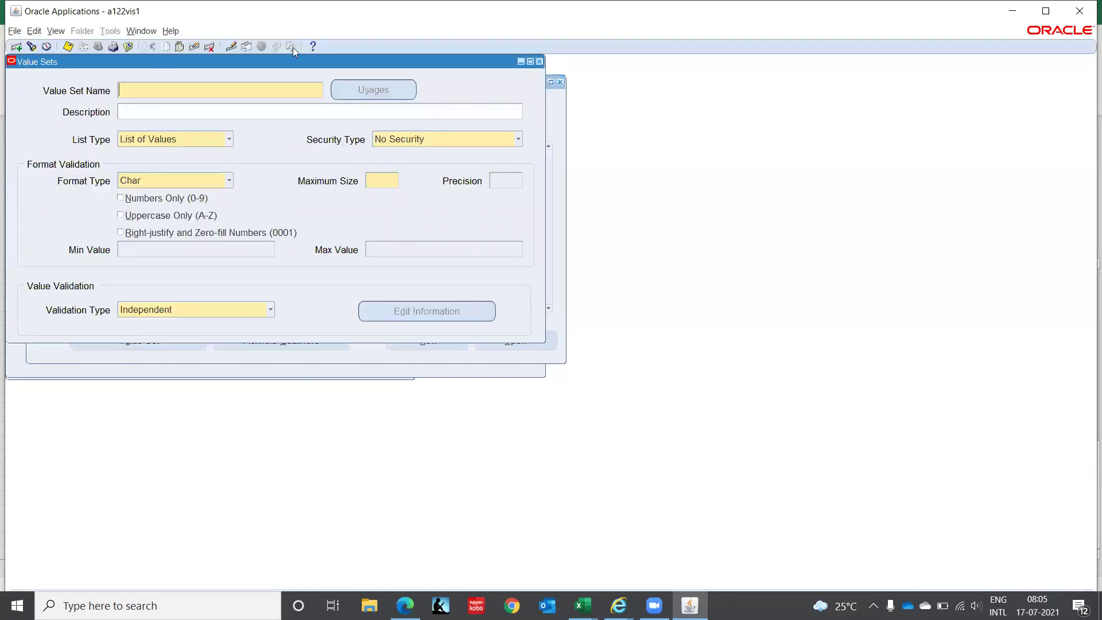
type("IT_CO_COMPANY")
left_click(227, 142)
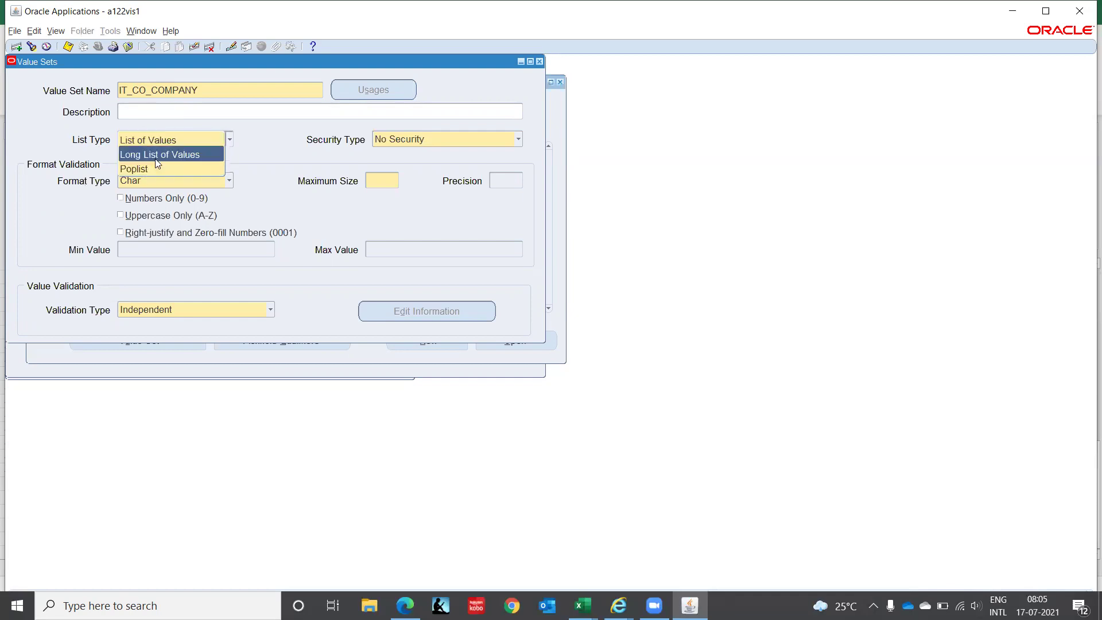
left_click(148, 143)
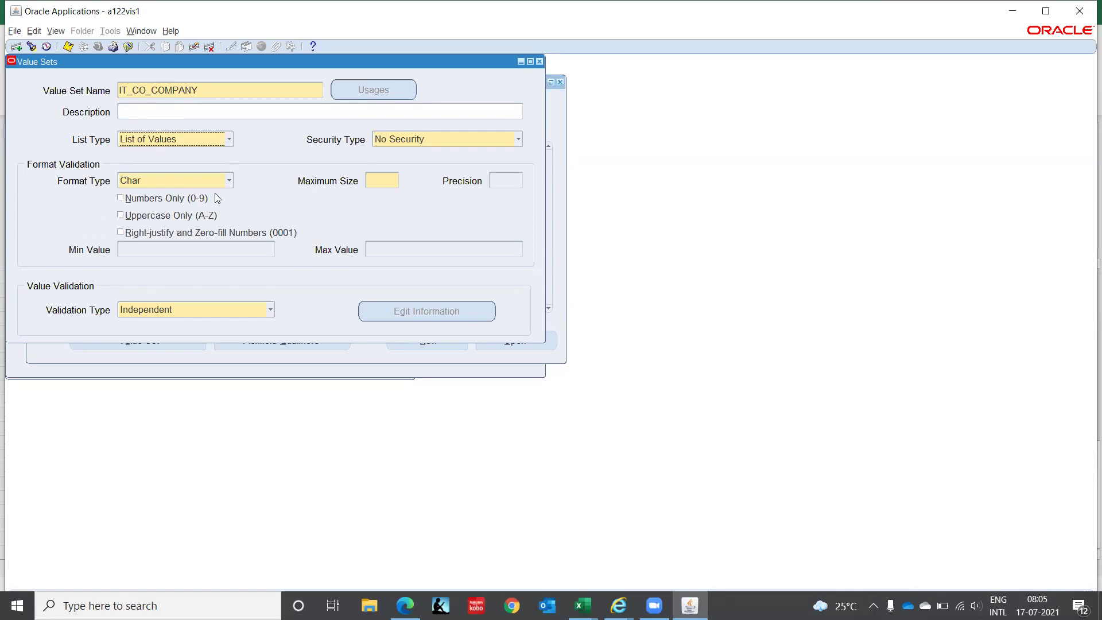
left_click(167, 178)
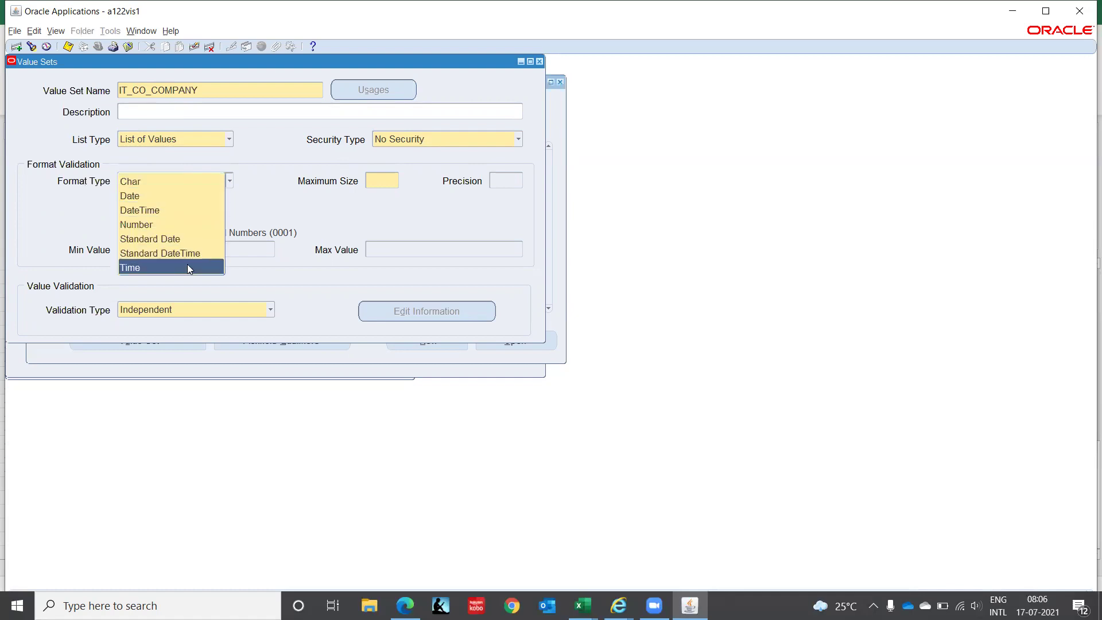
left_click(157, 182)
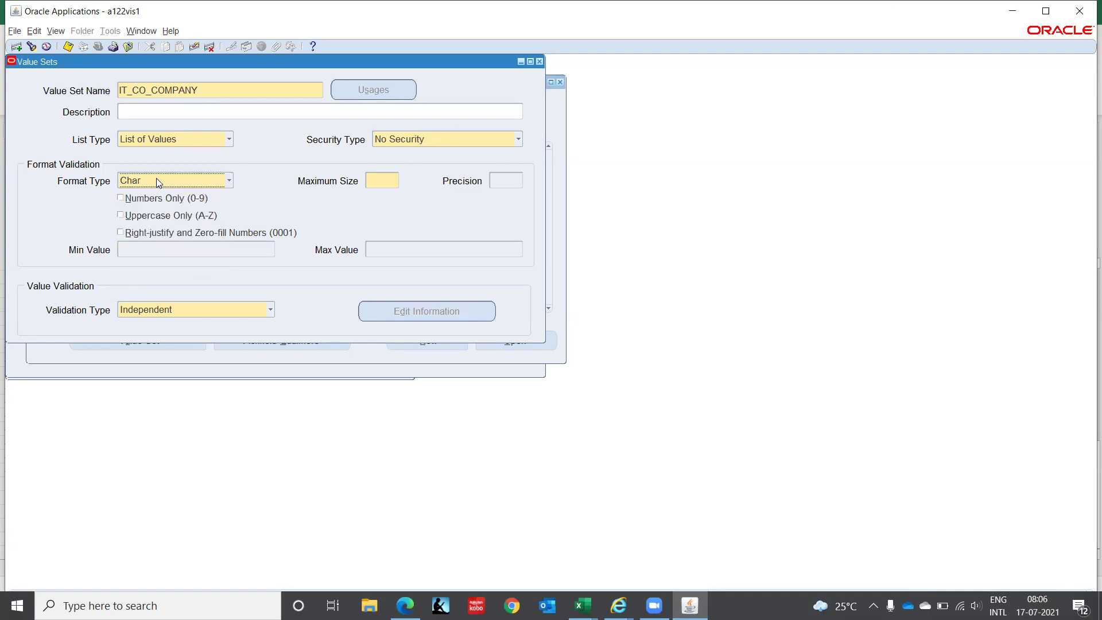
left_click(391, 180)
type("2")
left_click(66, 46)
- Assign the IT_CO_COMPANY value set to the Company segment and save it, accepting the caution
double_click(229, 90)
key("ctrl+c")
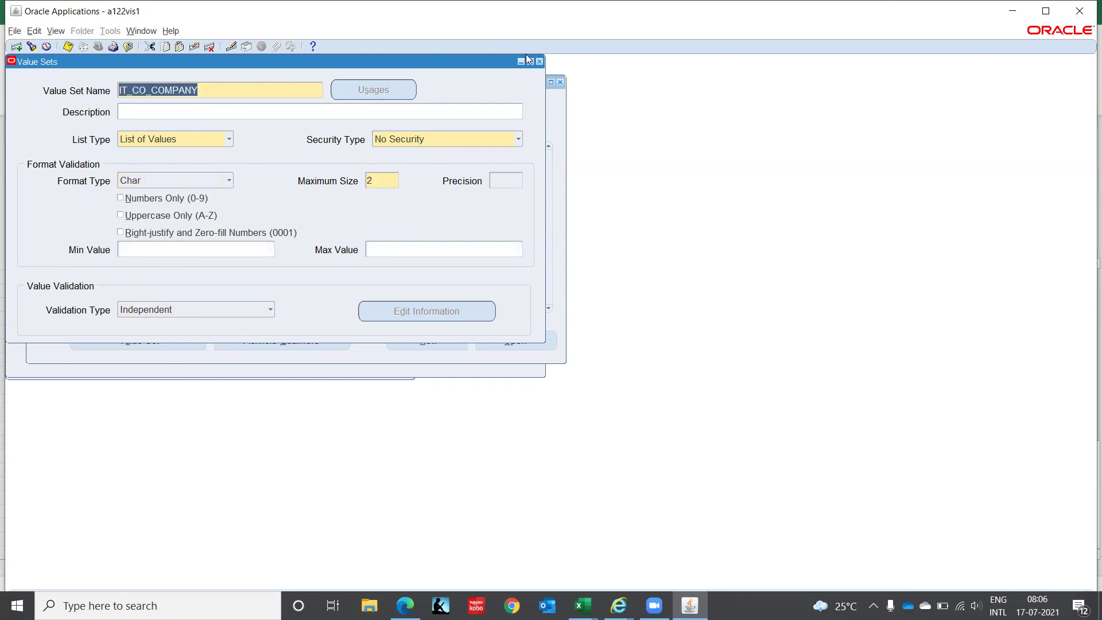
left_click(540, 61)
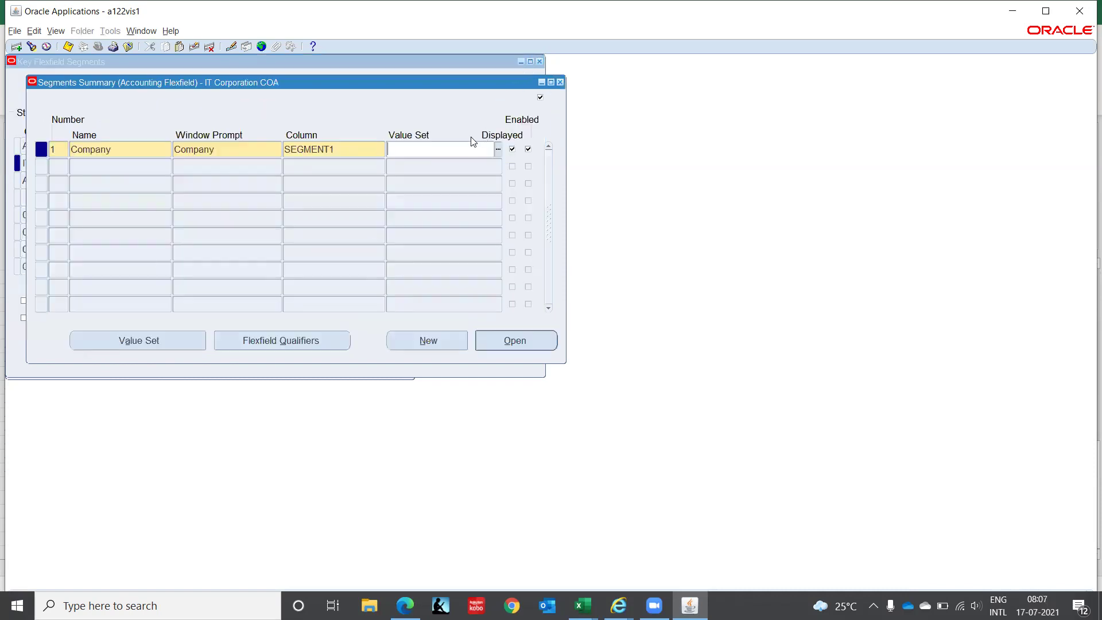
key("ctrl+v")
key("Tab")
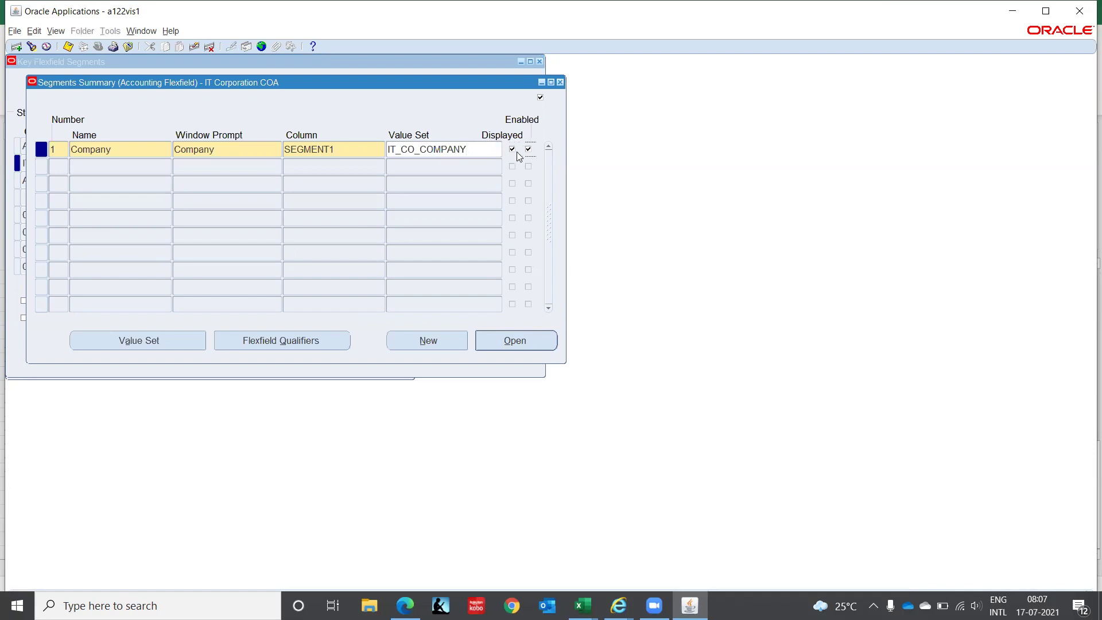
key("ctrl+s")
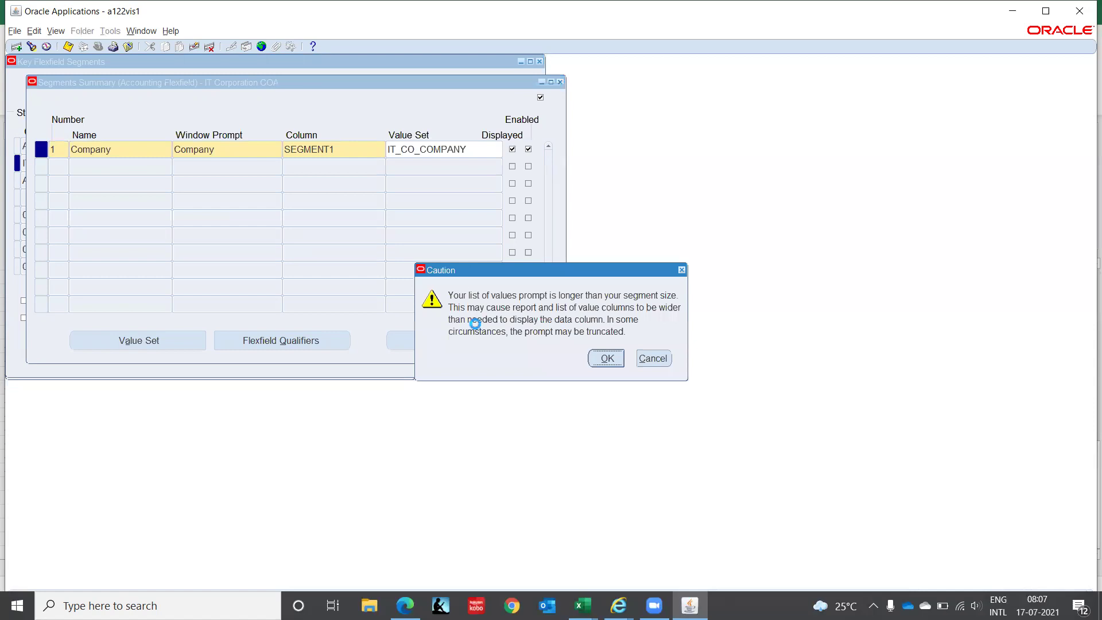
left_click(602, 358)
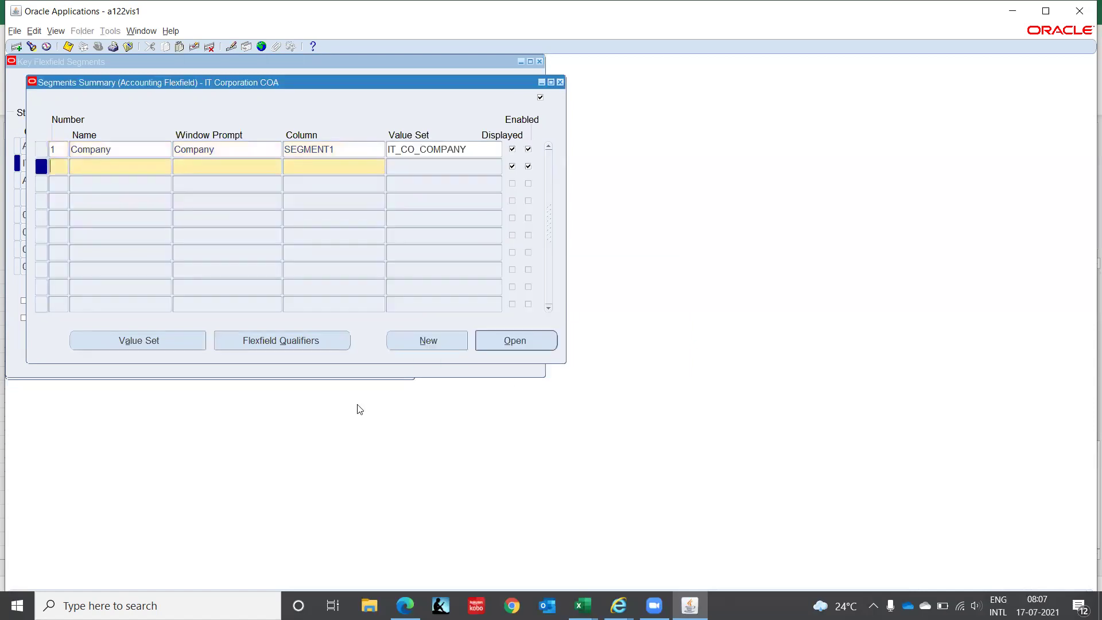
- Define segment 2 with name and window prompt Location, using column SEGMENT2
type("2")
type("Locatio")
type("n")
key("Tab")
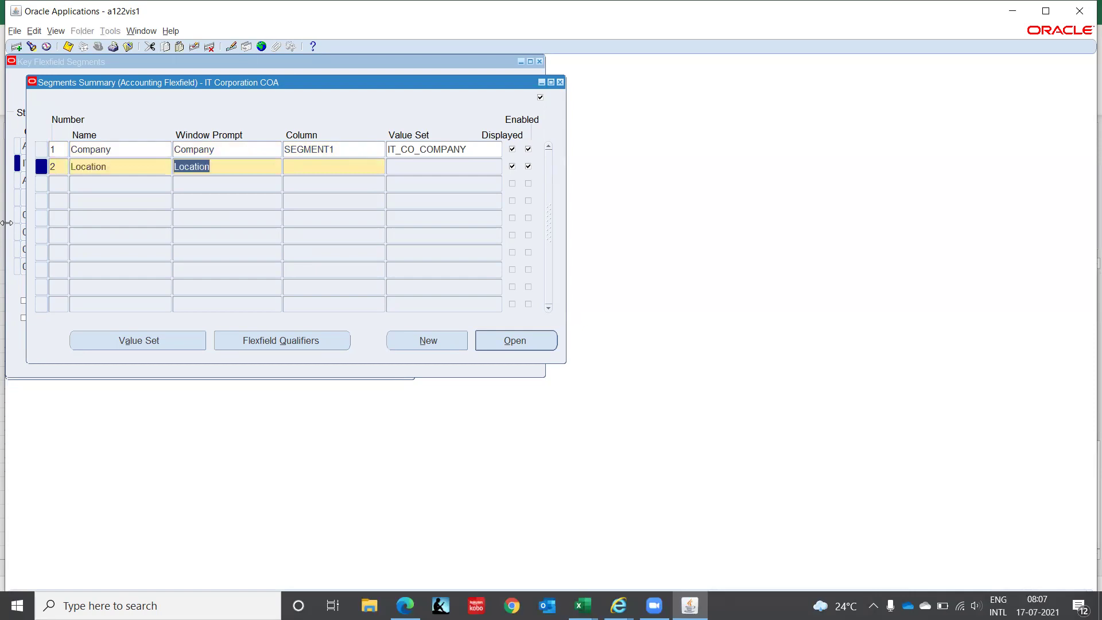
key("Tab")
type("Segme")
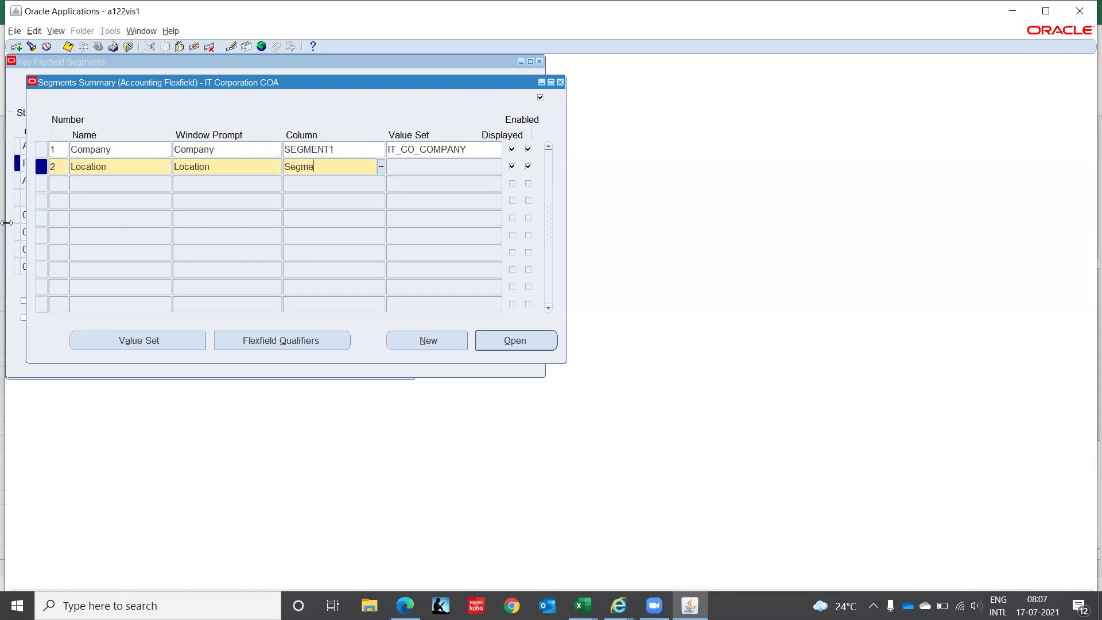
key("ctrl+l")
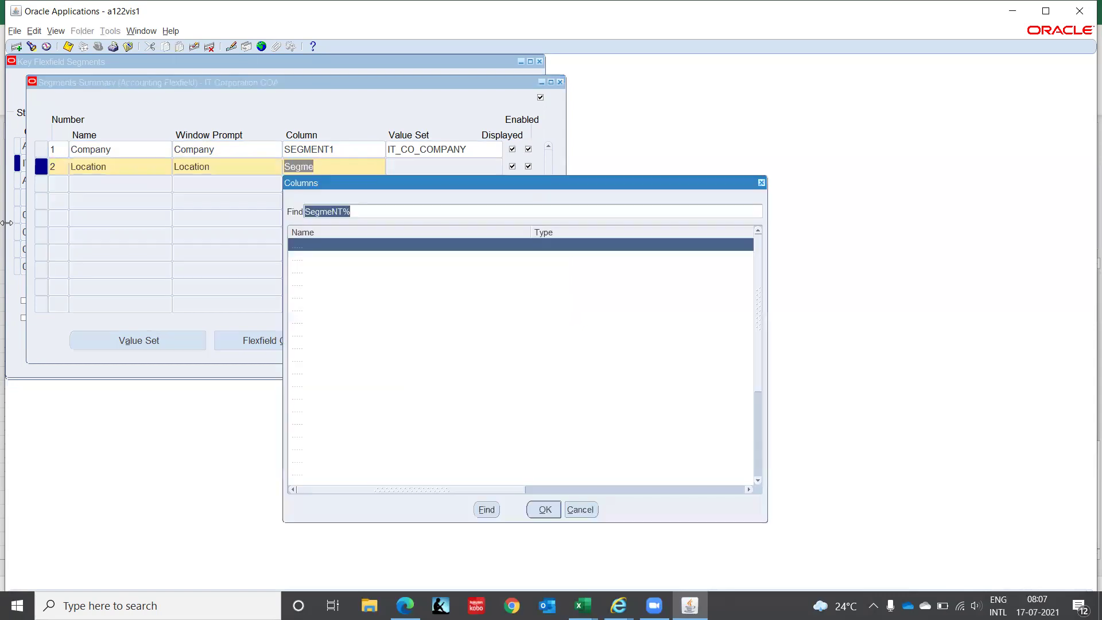
key("Down")
key("Down")
key("Down")
key("Down")
key("Down")
key("Down")
key("Down")
key("Down")
key("Down")
key("Down")
key("Down")
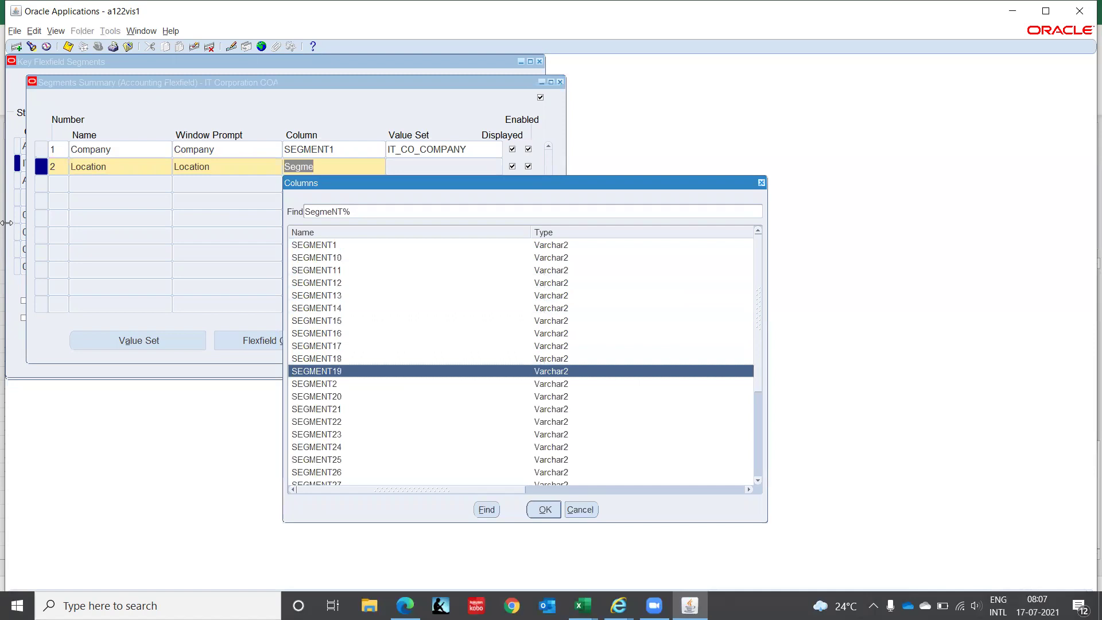
key("Return")
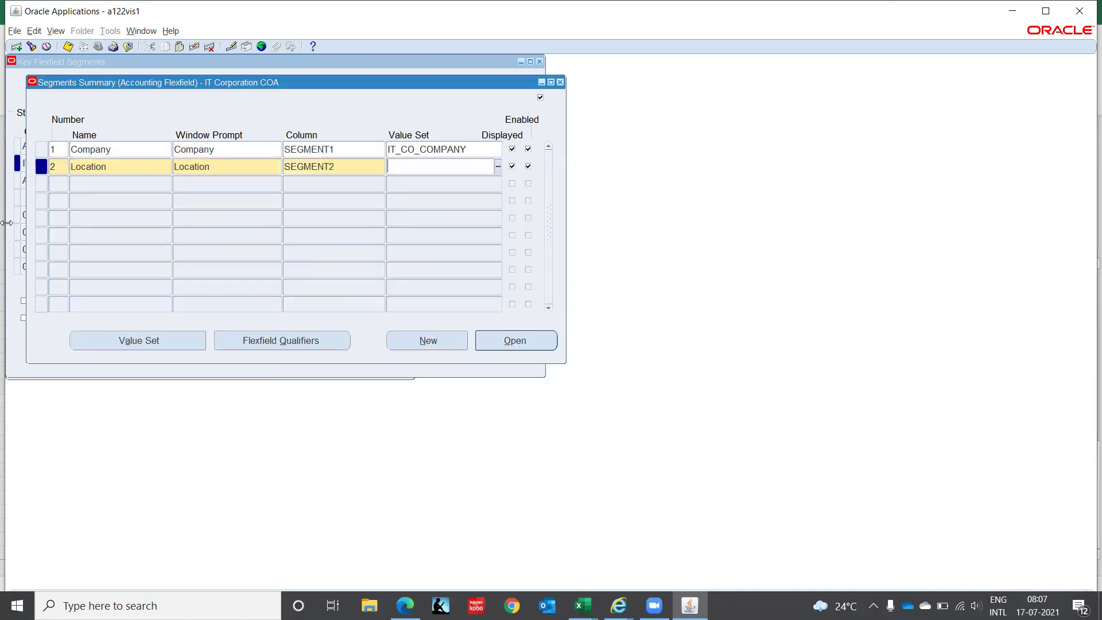
- Create and save the value set IT_CO_LOCATION with a maximum size of 3
left_click(164, 344)
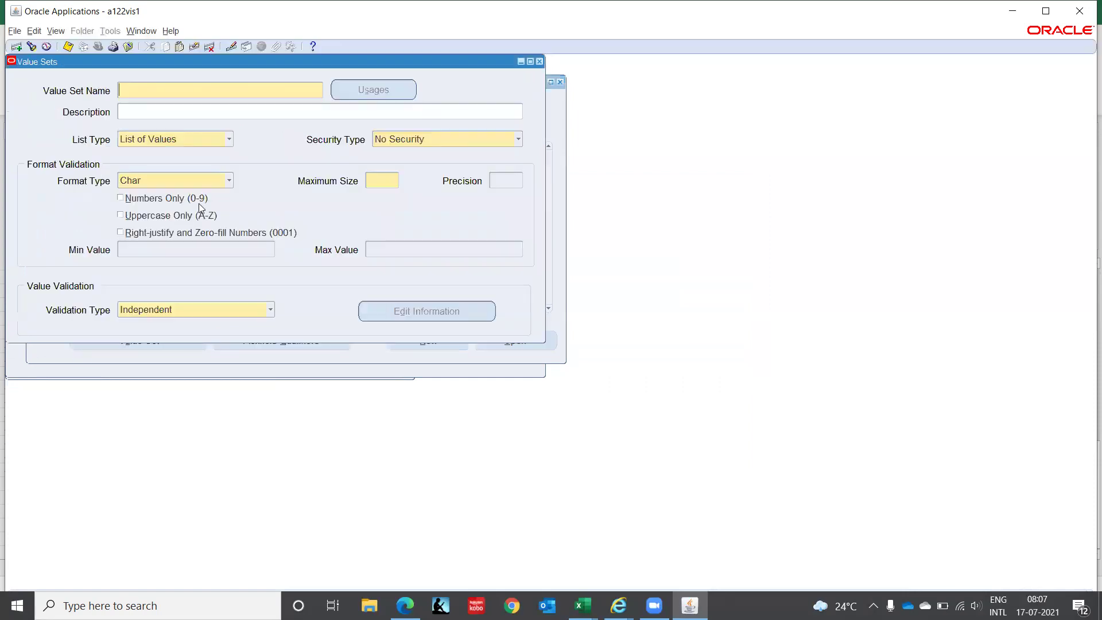
type("IT_CO_LOCATION")
key("Tab")
key("Tab")
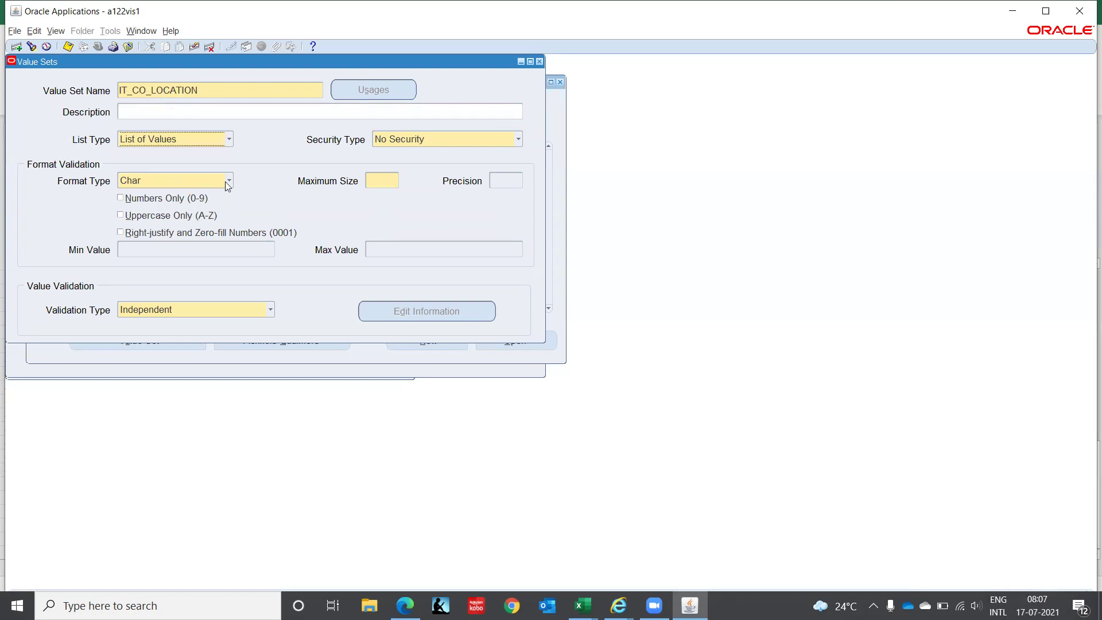
left_click(381, 177)
key("ctrl+s")
- Assign the IT_CO_LOCATION value set to the Location segment and save it, accepting the caution
double_click(223, 87)
key("ctrl+c")
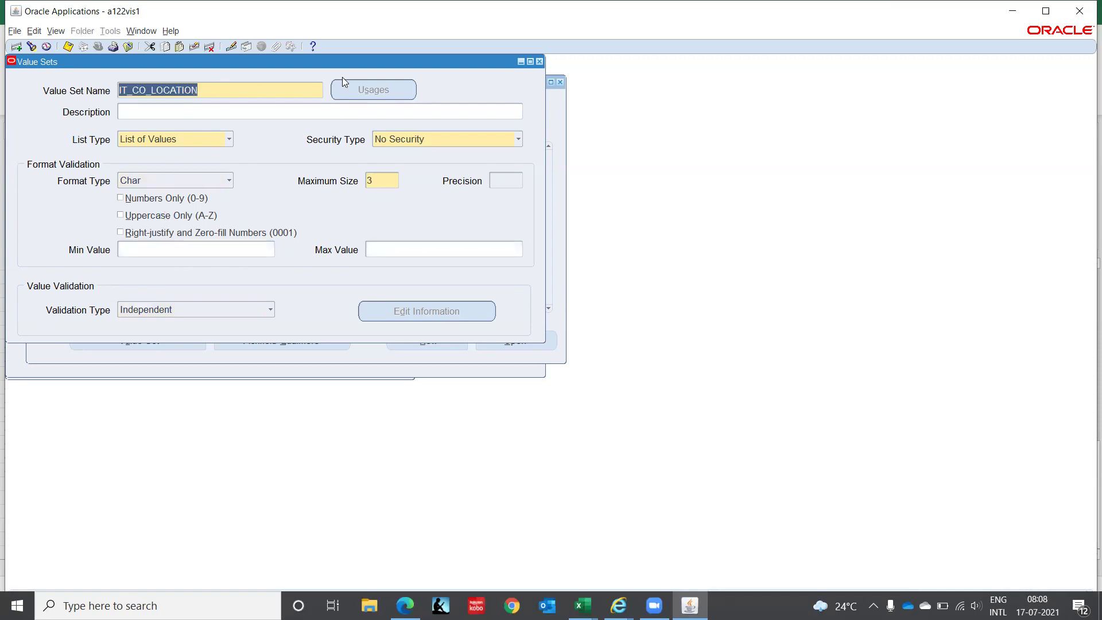
left_click(541, 61)
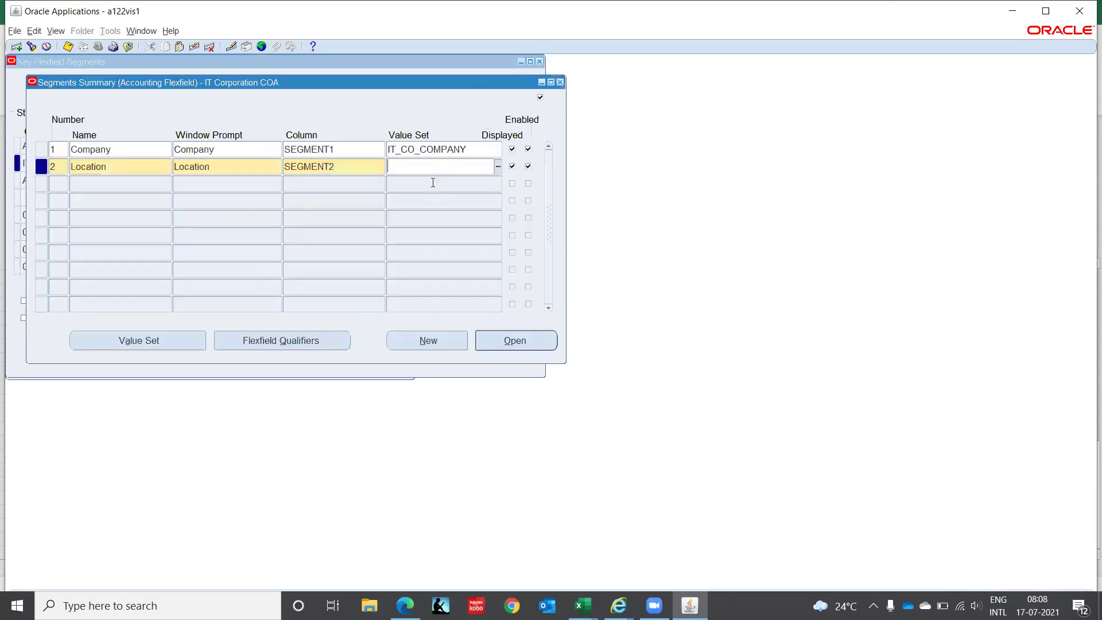
key("ctrl+v")
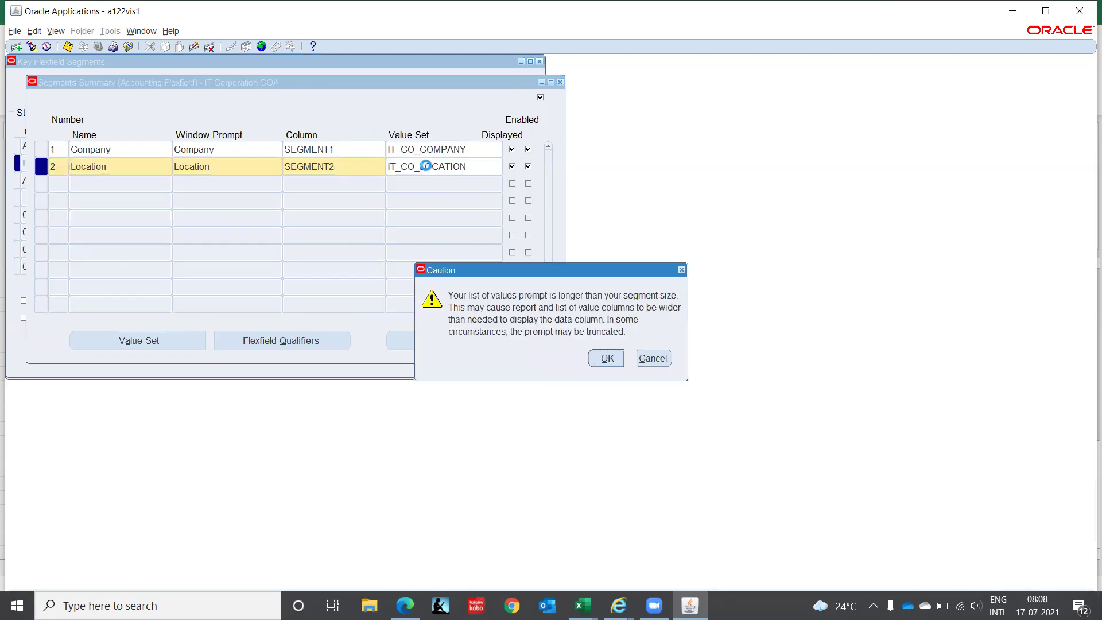
key("Return")
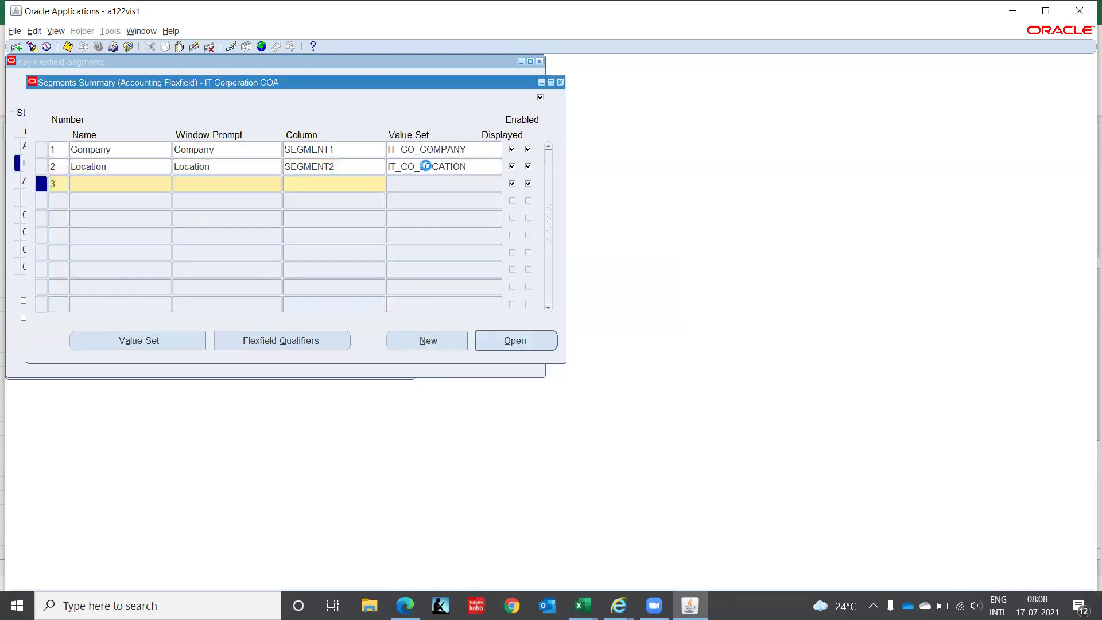
- Define segment 3 with name and window prompt Function, using column SEGMENT3
type("Function")
key("Tab")
key("Tab")
type("Segment")
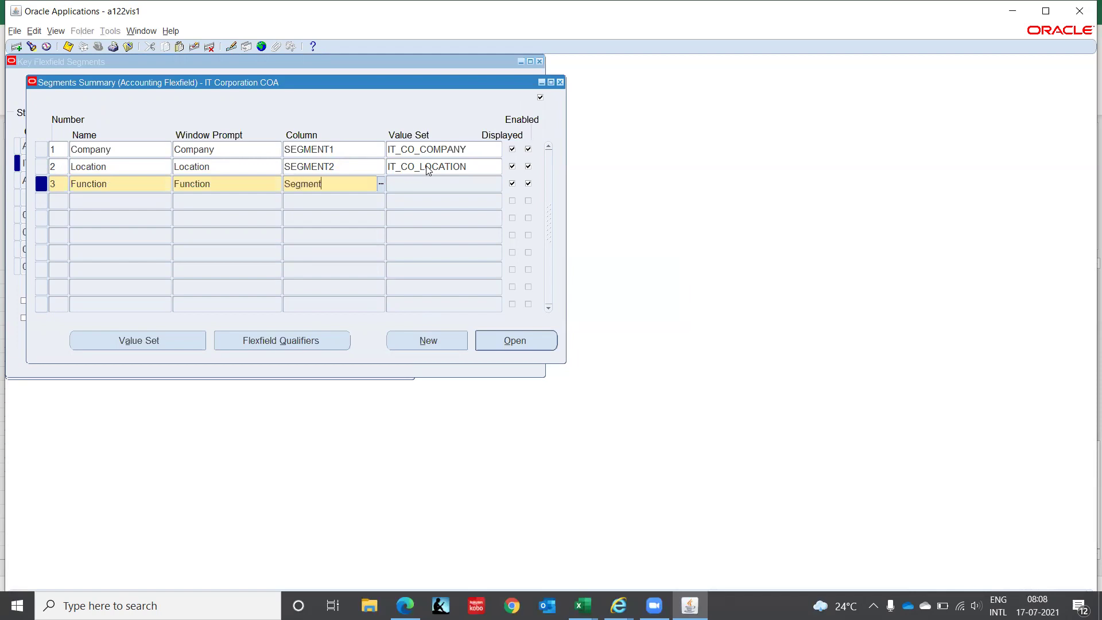
type("3")
key("Tab")
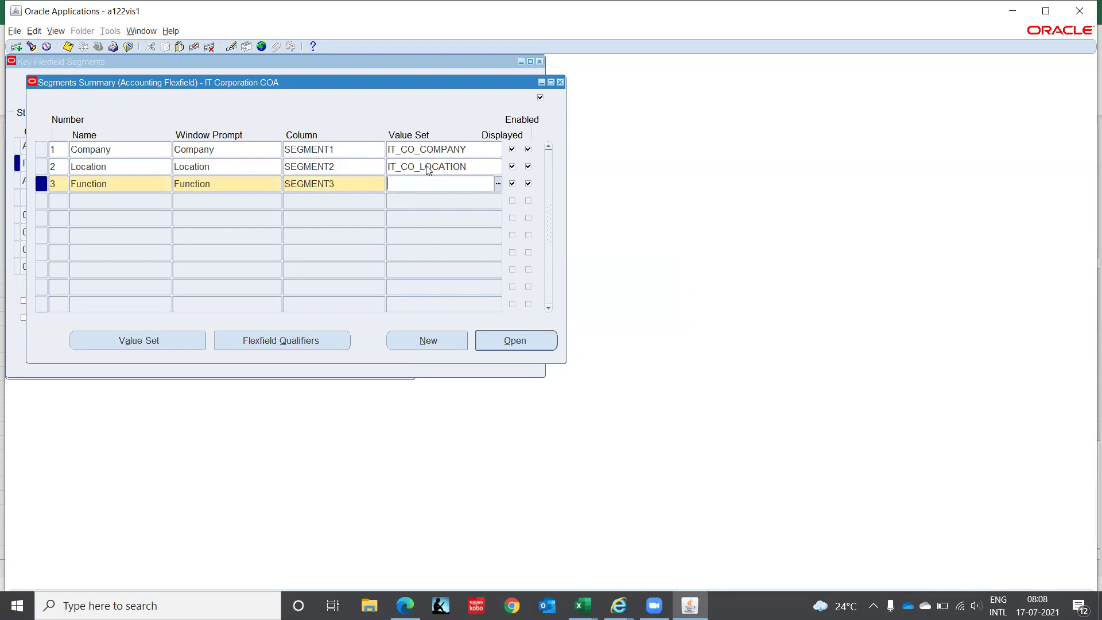
- Create and save the value set IT_CO_FUNCTION with a maximum size of 3
left_click(185, 343)
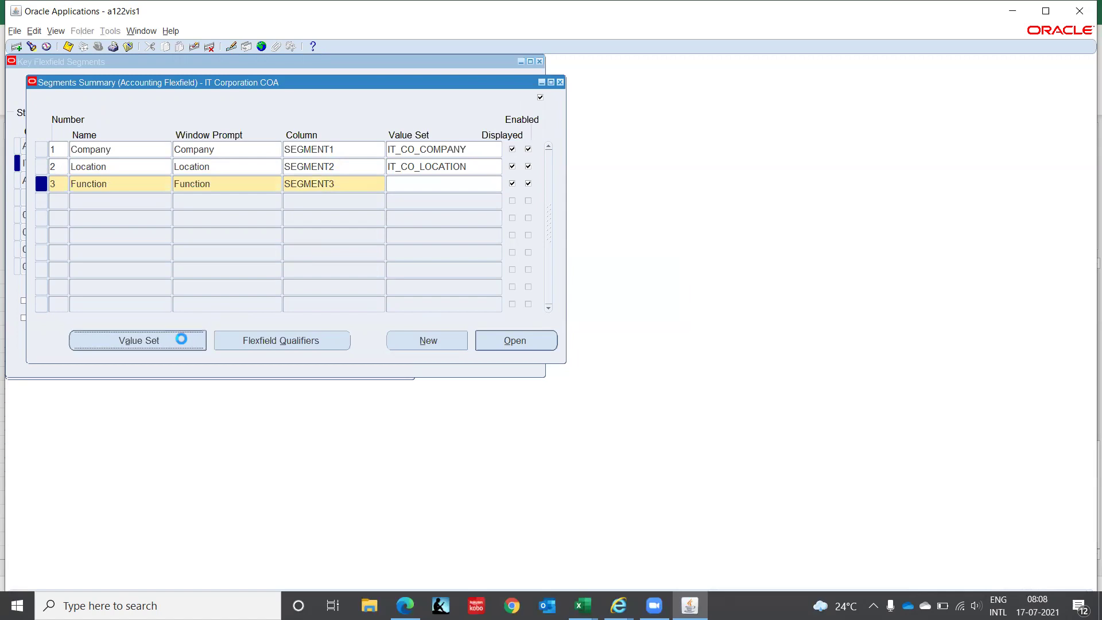
type("IT_CO_FUNCTION")
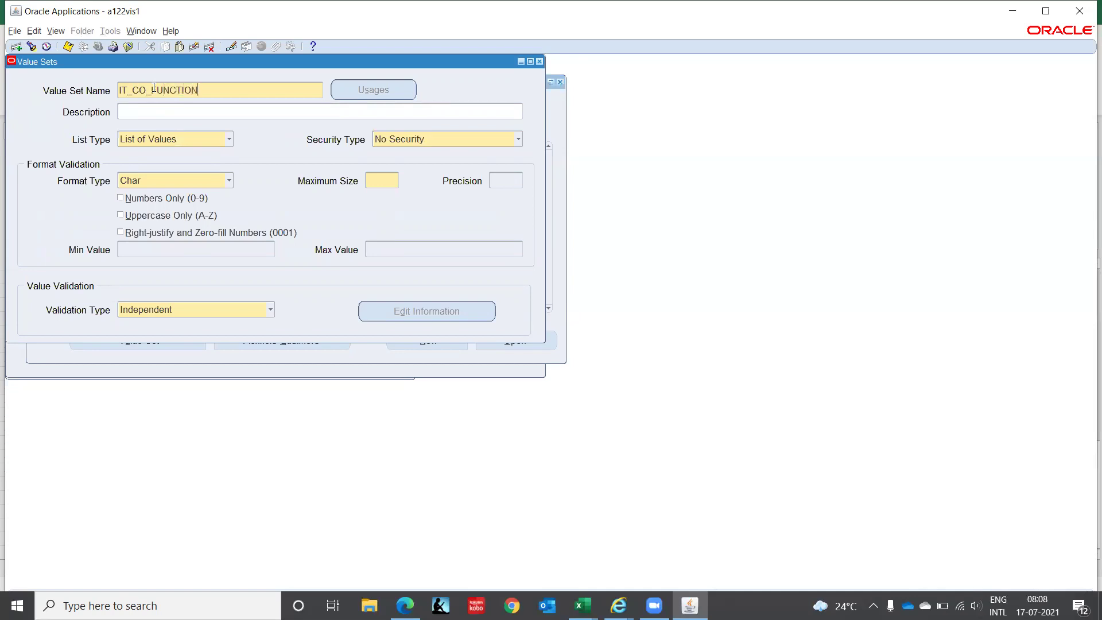
key("Tab")
key("Tab")
key("Tab")
key("Tab")
key("Tab")
type("3")
double_click(385, 178)
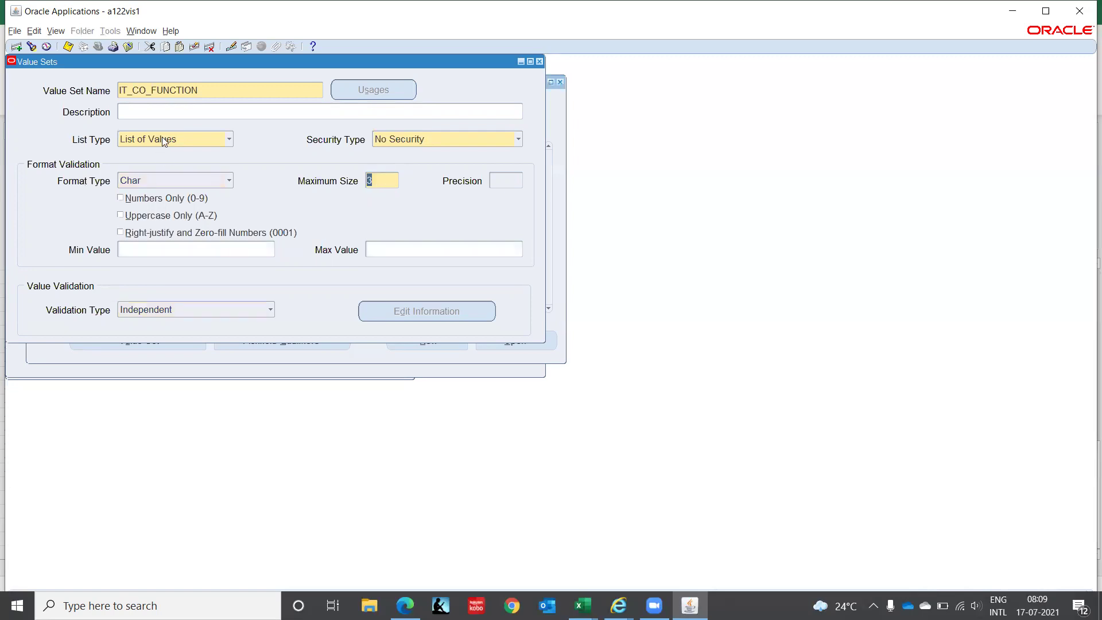
- Assign the IT_CO_FUNCTION value set to the Function segment and save it, accepting the caution
double_click(222, 90)
key("ctrl+c")
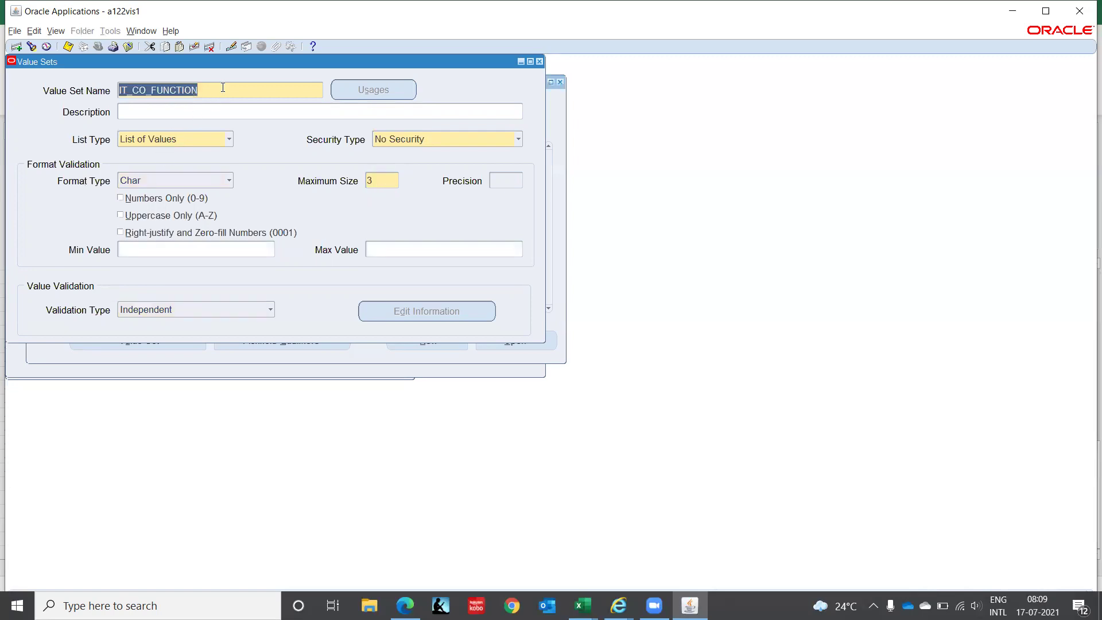
key("alt+Tab")
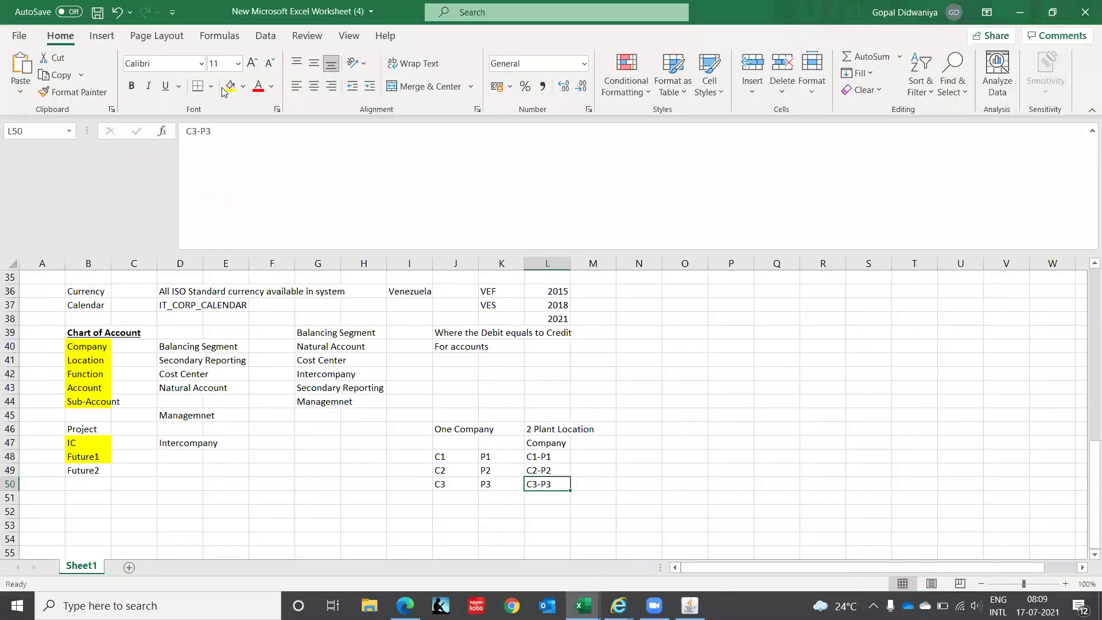
key("alt+Tab")
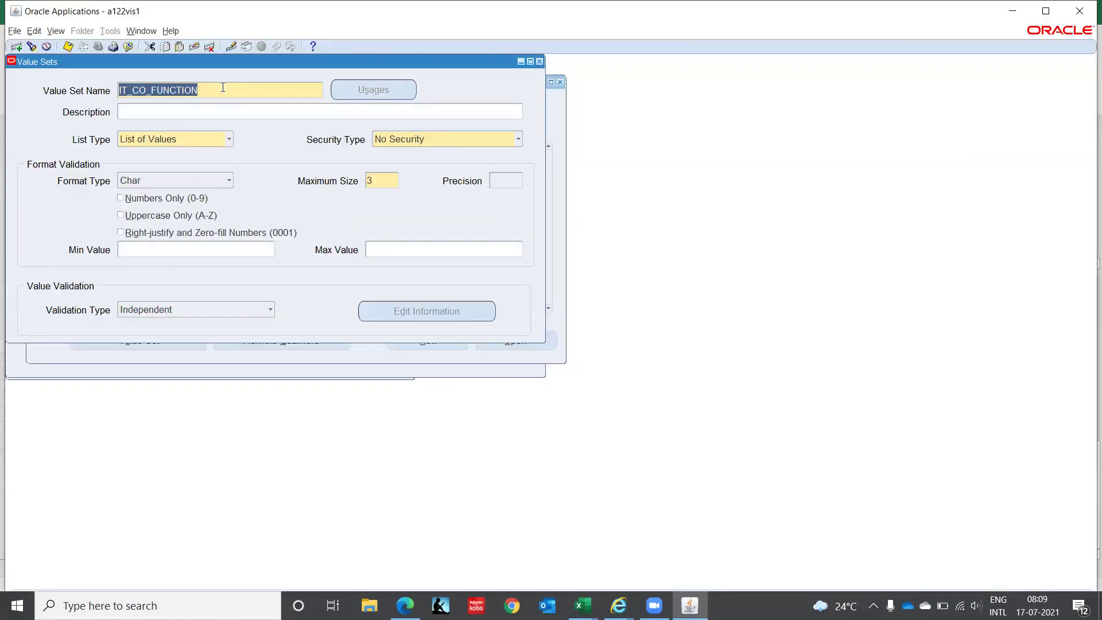
left_click(540, 60)
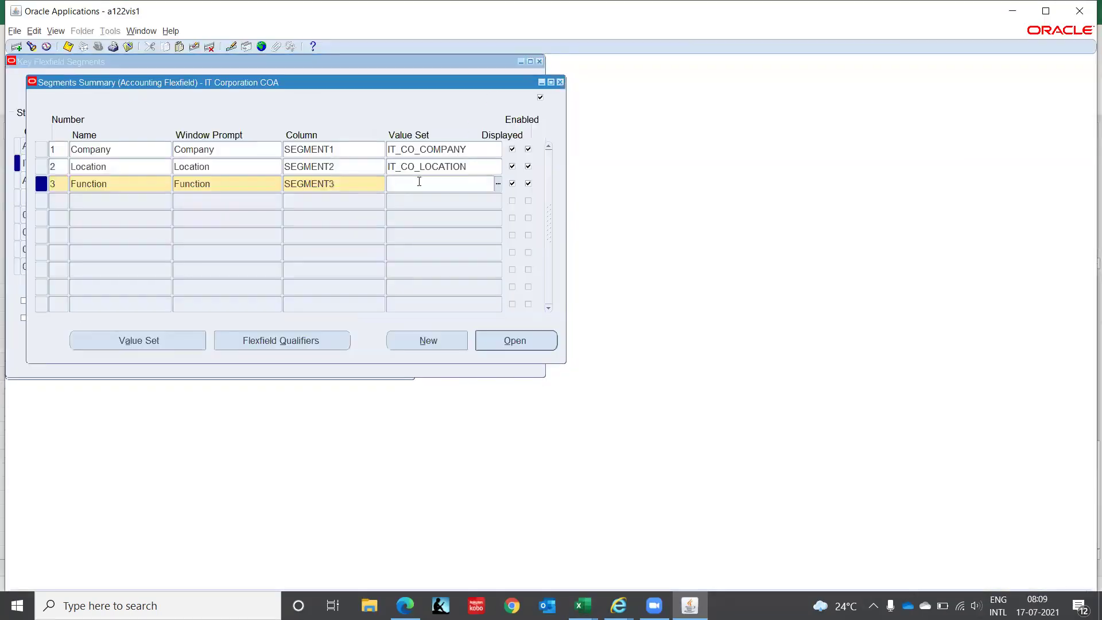
key("ctrl+v")
key("Tab")
key("ctrl+s")
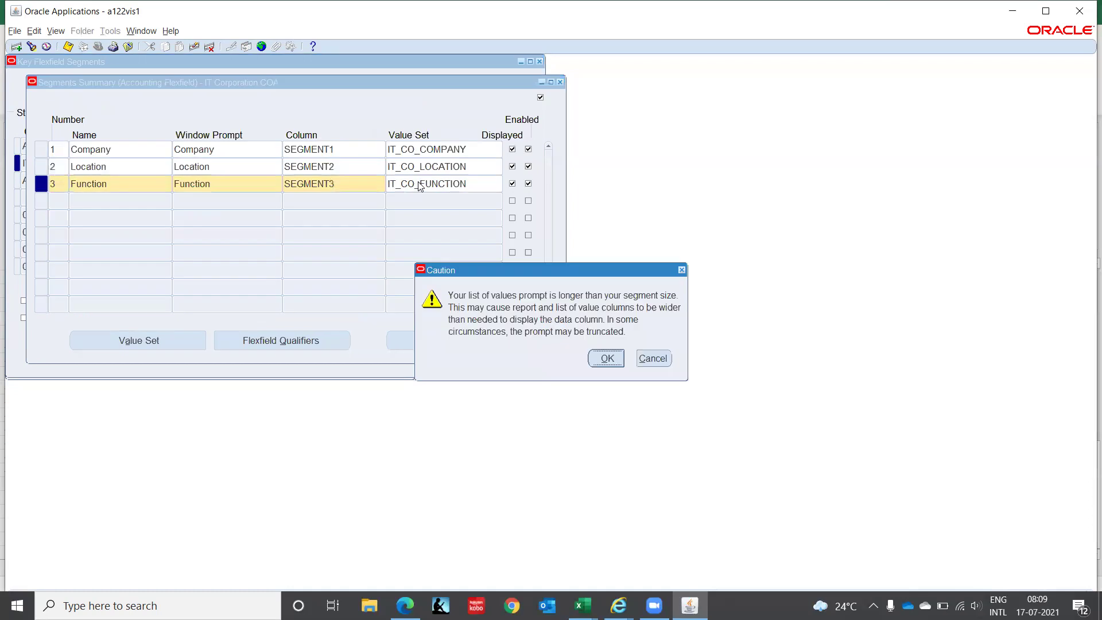
key("Return")
- Define segment 4 with name and window prompt Account, using column SEGMENT4
type("4")
key("Tab")
type("Account")
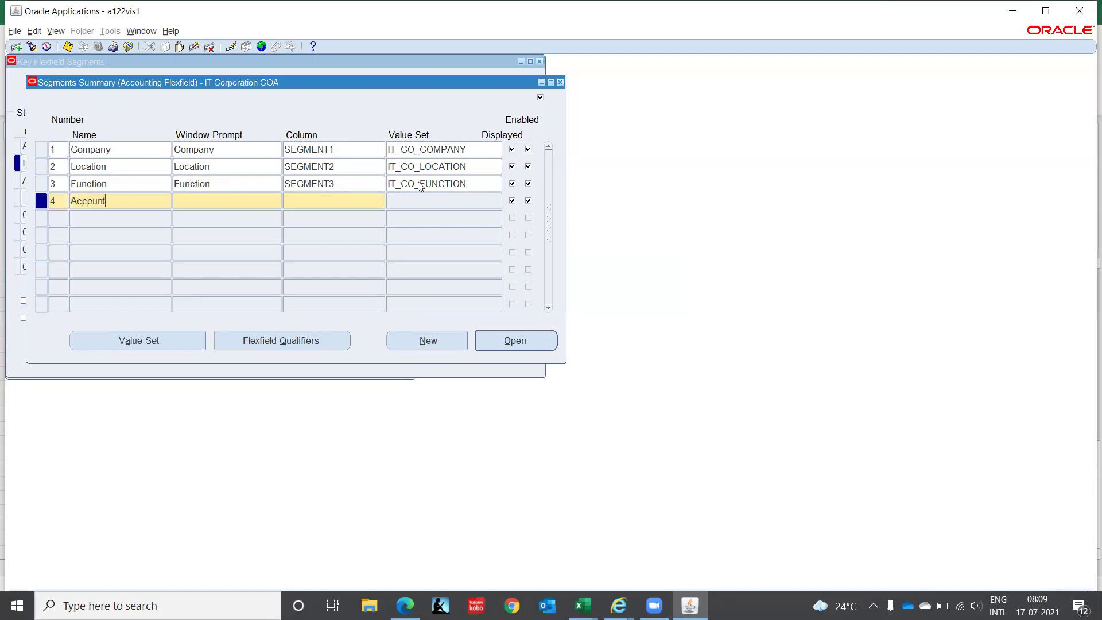
key("Tab")
key("Tab")
type("SEGMENT4")
key("Tab")
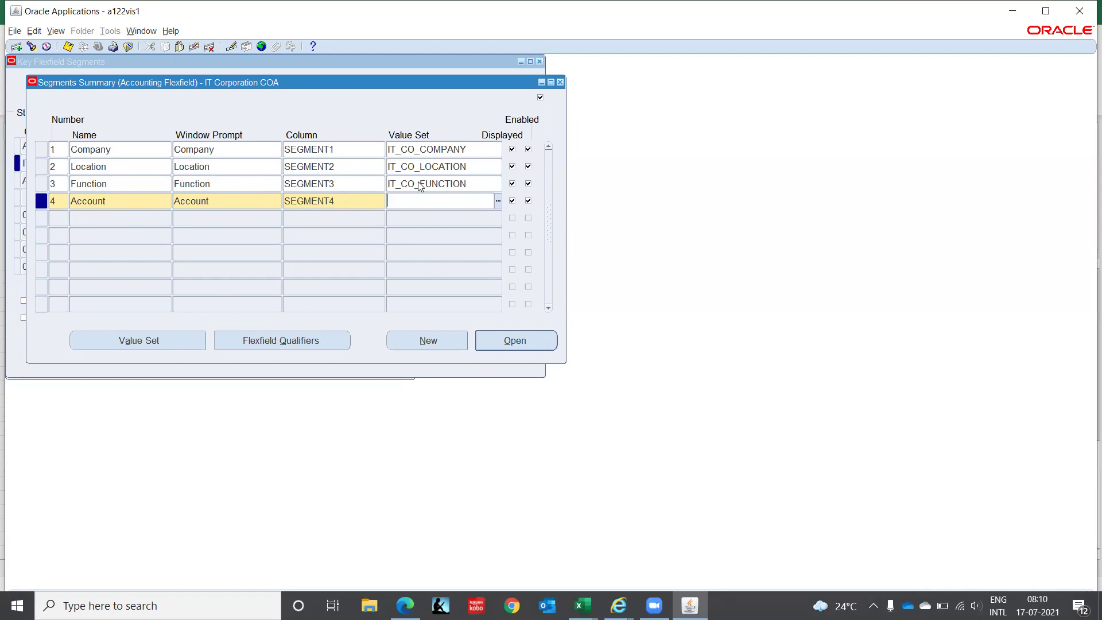
- Switch to the Oracle 09112020 Excel workbook and copy the India - Accounts heading from the CoA St sheet
left_click(583, 605)
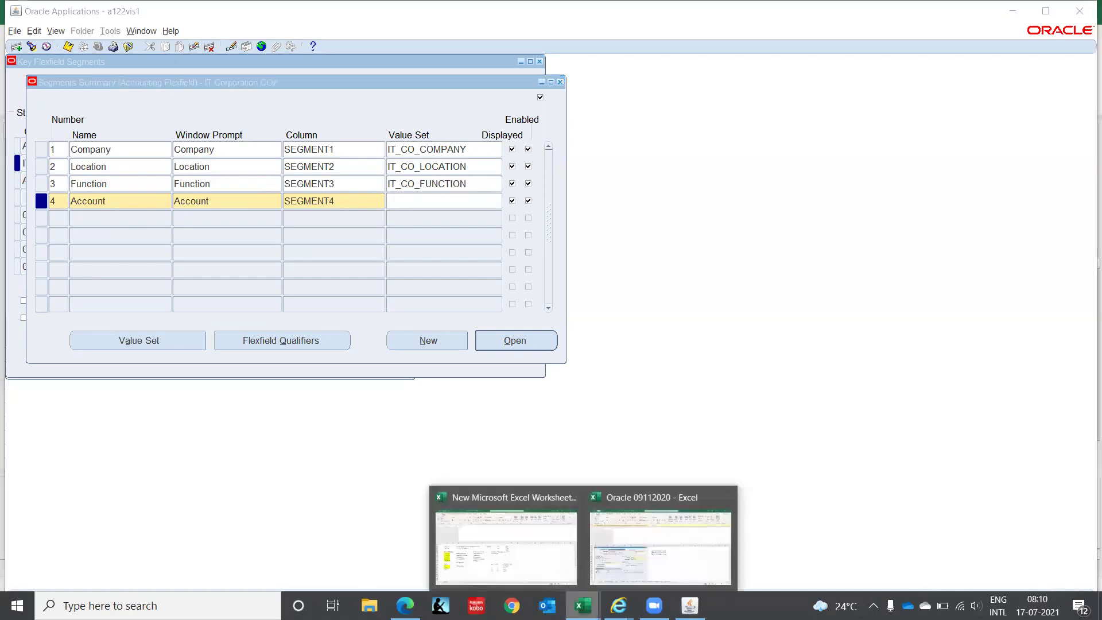
left_click(649, 555)
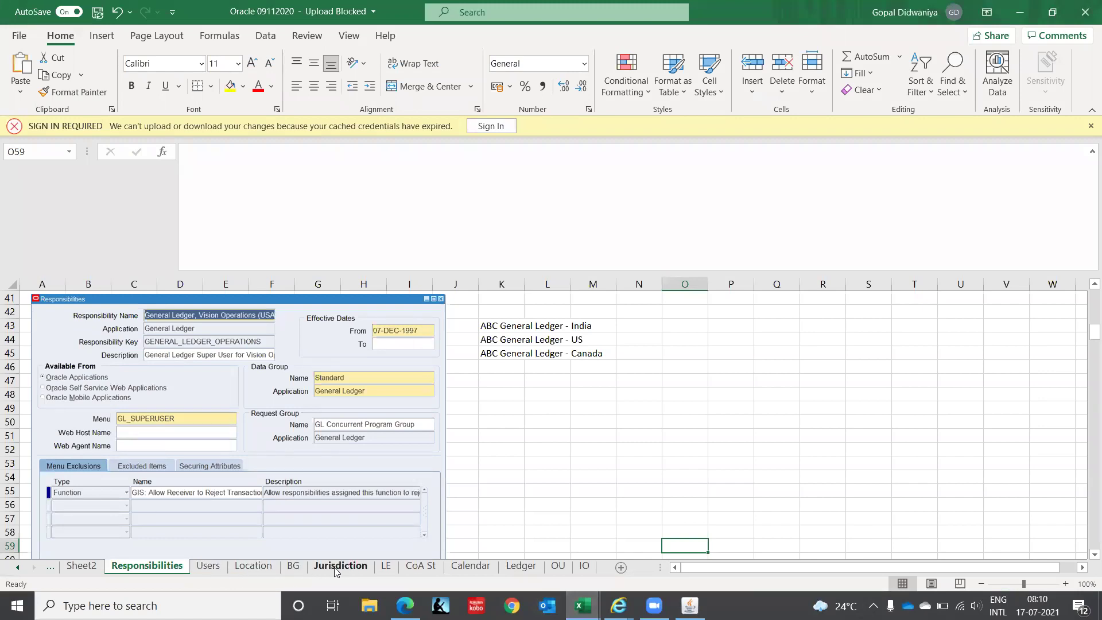
left_click(420, 568)
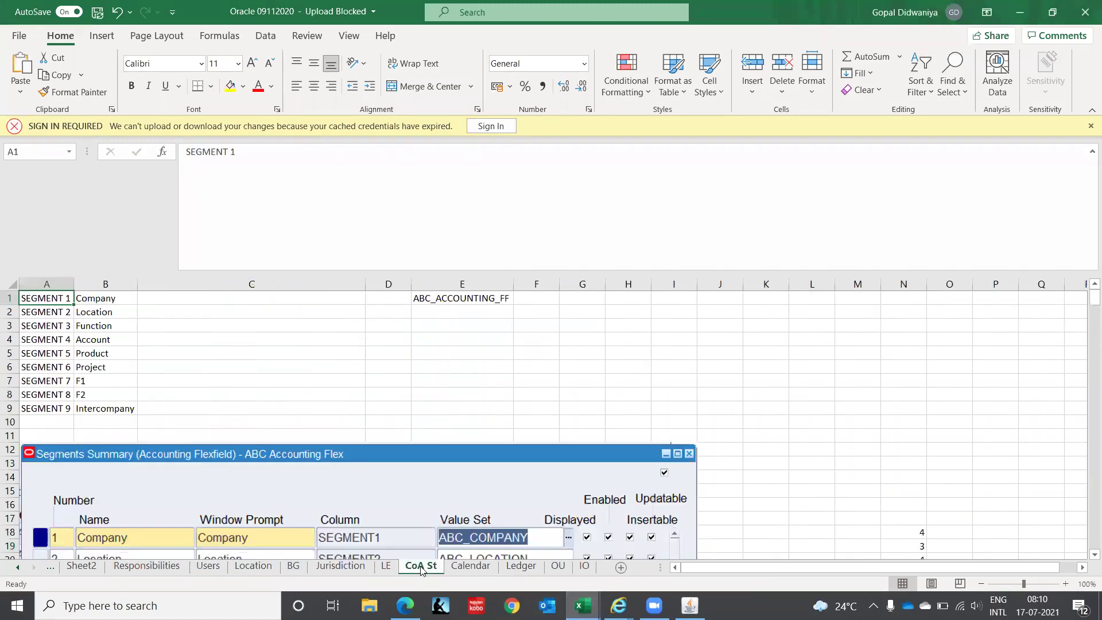
left_click(815, 406)
key("Down")
key("Down")
key("Down")
key("Down")
key("Down")
key("Down")
key("Down")
key("Down")
key("Down")
key("Down")
key("Down")
key("Down")
key("Down")
key("Down")
key("Down")
key("Down")
key("Down")
key("Down")
key("Down")
key("Down")
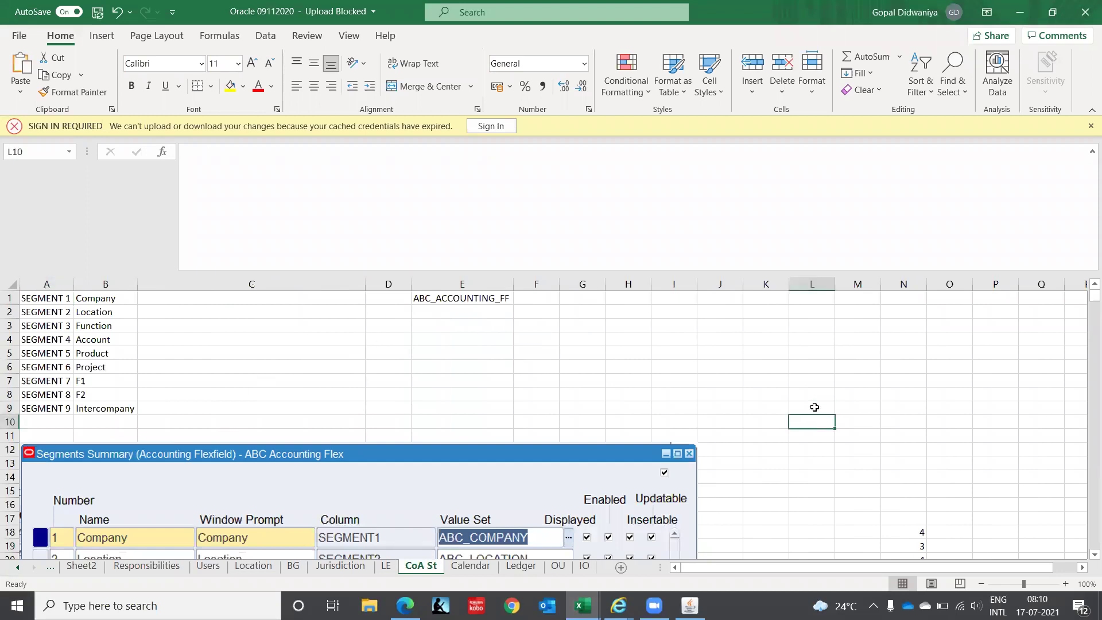
key("Down")
key("Down")
key("Down")
key("Down")
key("Down")
key("Down")
key("Down")
key("Down")
key("Down")
key("Down")
key("Down")
key("Down")
key("Down")
key("Down")
key("Down")
key("Down")
key("Down")
key("Down")
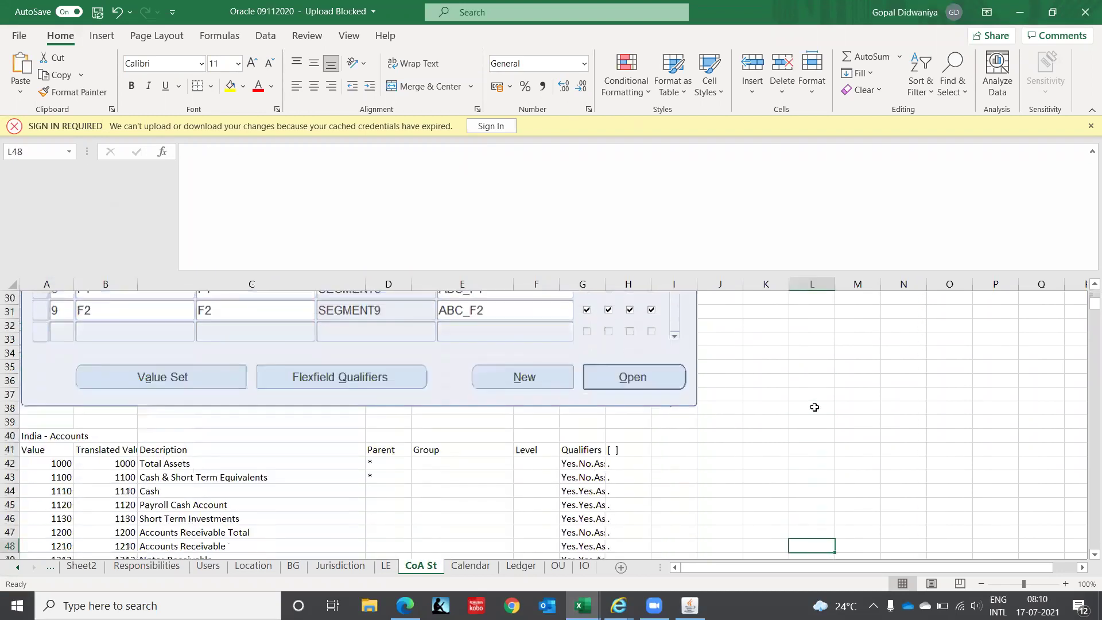
left_click(37, 438)
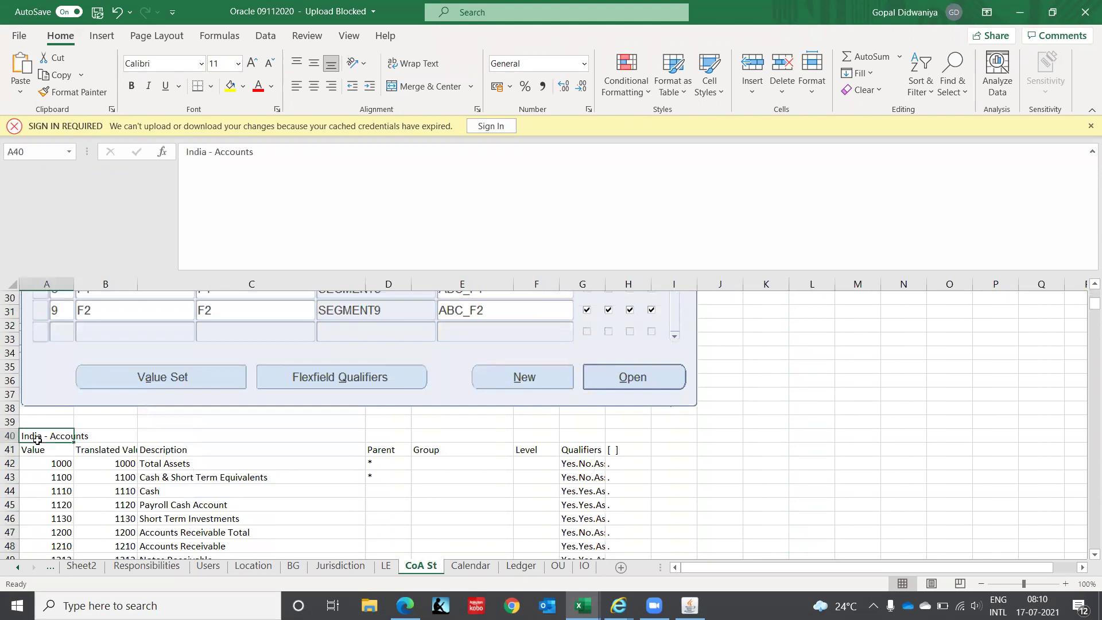
key("ctrl+c")
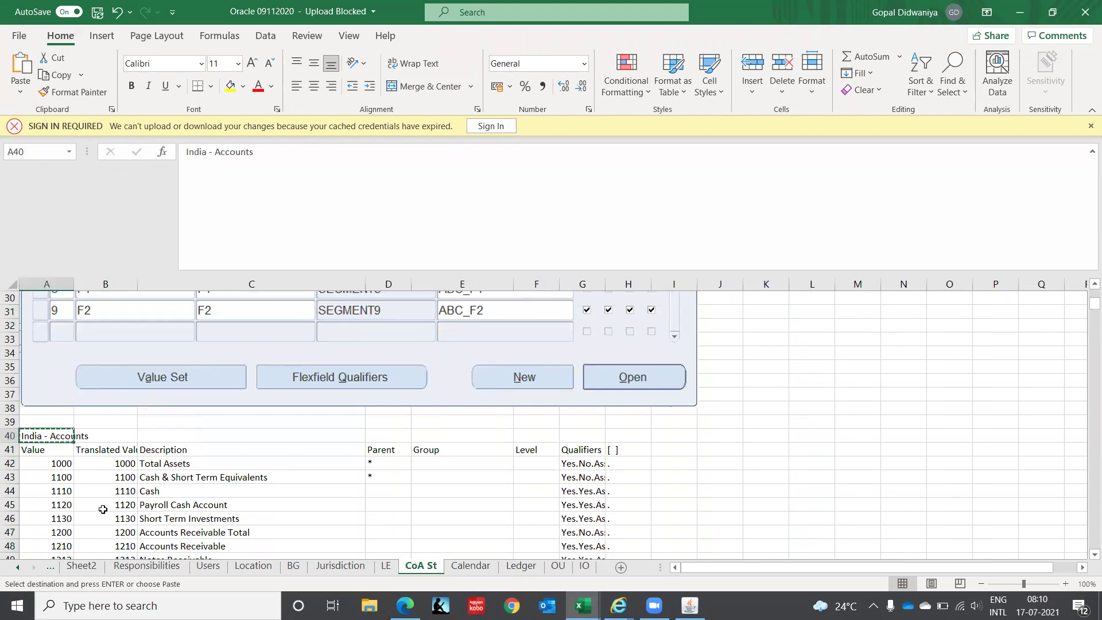
- Return to Oracle Applications, enter India - Accounts as the Account segment's value set, and search the value sets for India%
key("alt+Tab")
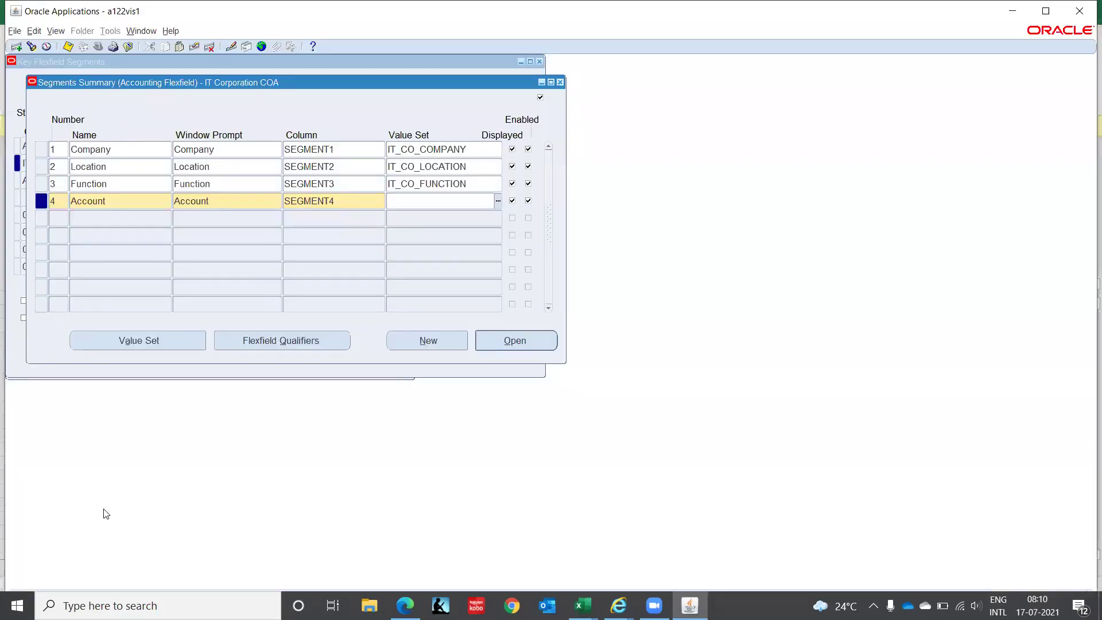
key("ctrl+v")
key("shift+Home")
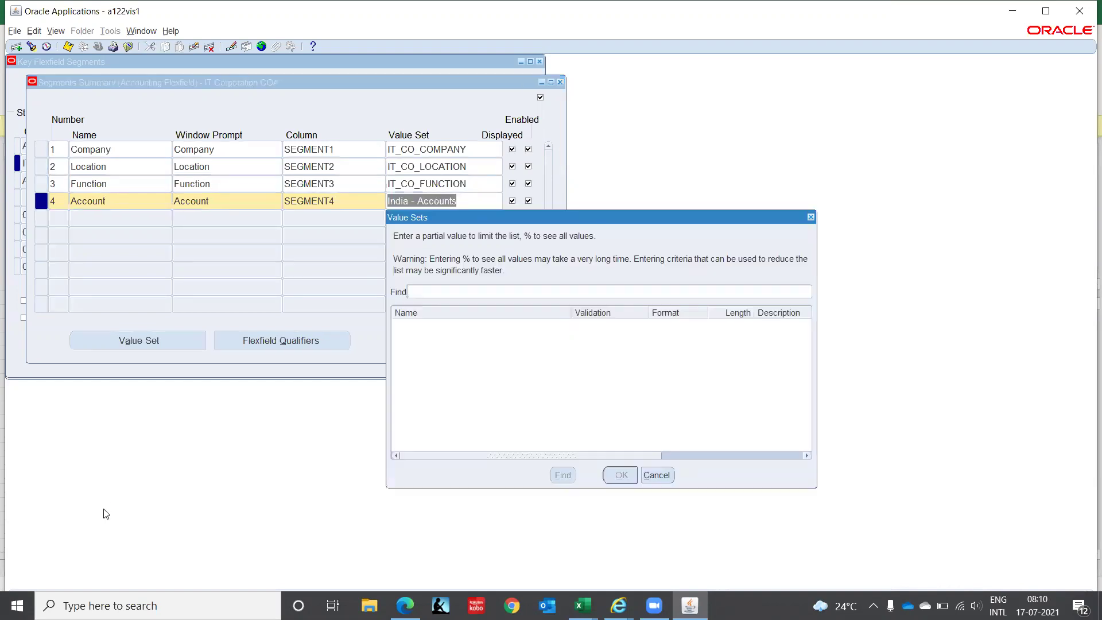
type("India%")
key("Return")
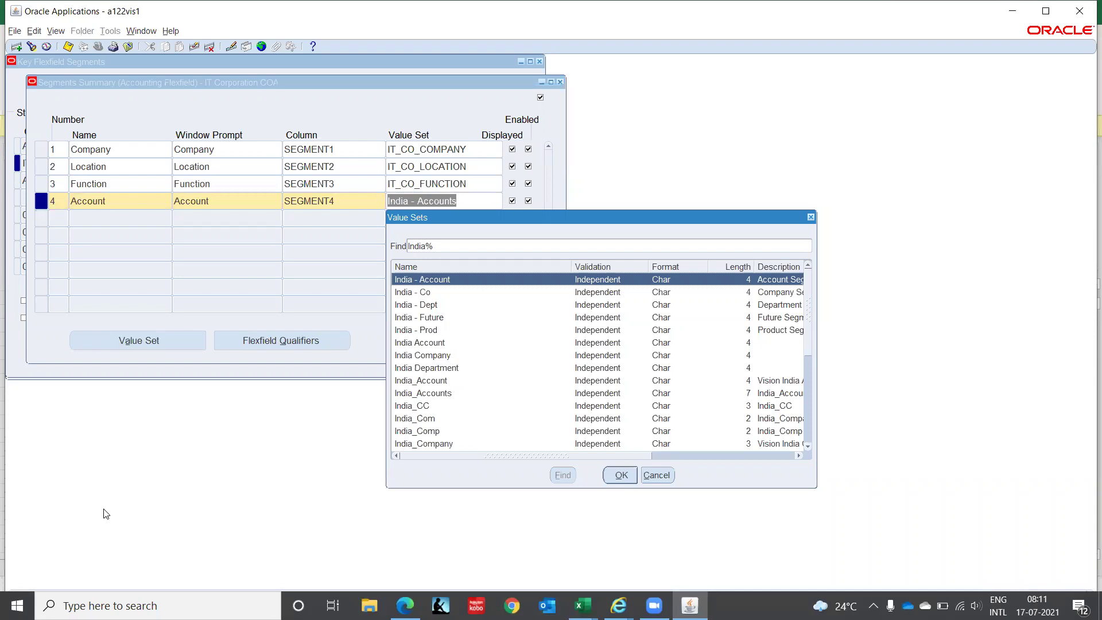
- Look through the matching value sets and assign India - Account to the Account segment, accepting the caution
key("Down")
key("Down")
key("Down")
key("Down")
key("Down")
key("Down")
key("Down")
key("Down")
key("Down")
key("Down")
key("Down")
key("Down")
key("Down")
key("Down")
key("Down")
key("Down")
key("Down")
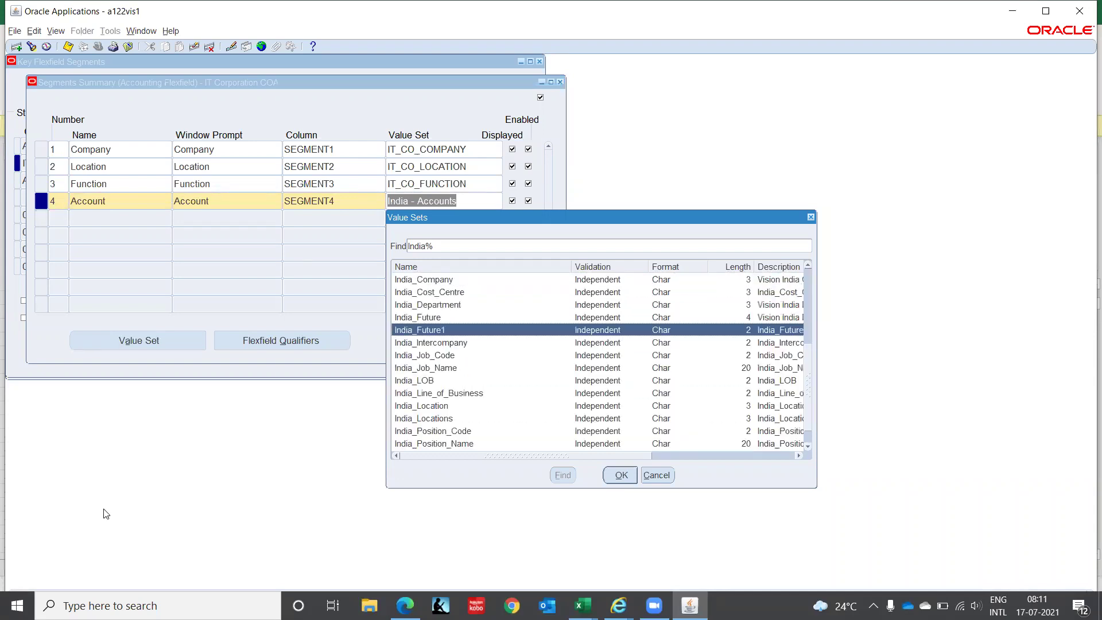
key("Down")
key("Down")
key("Down")
key("Down")
key("Down")
key("Down")
key("Down")
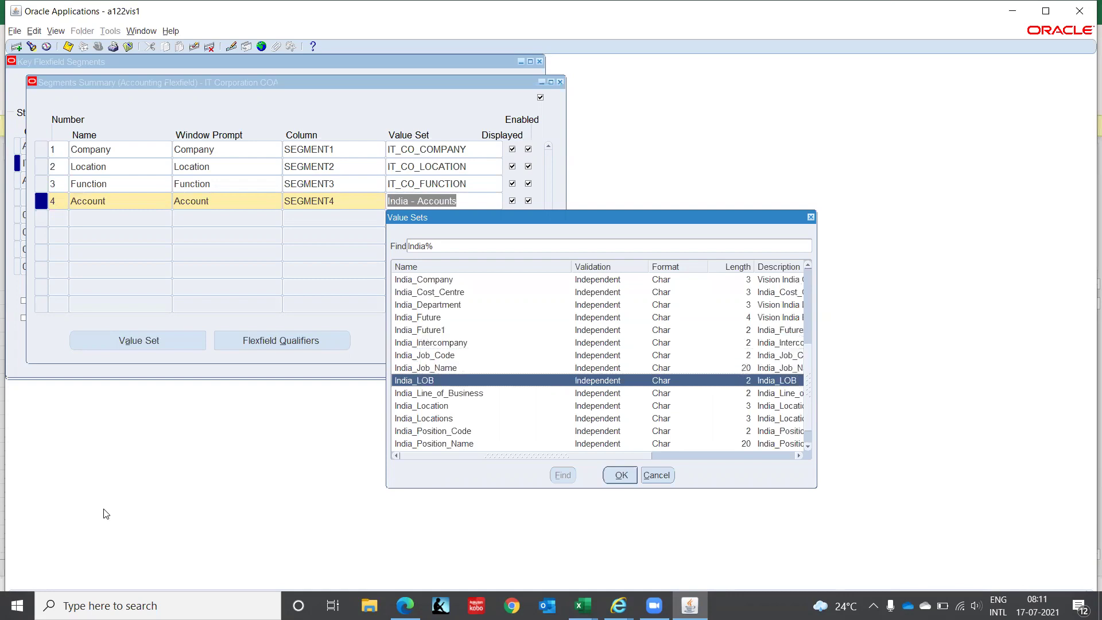
key("Down")
key("Down")
key("Down")
key("Down")
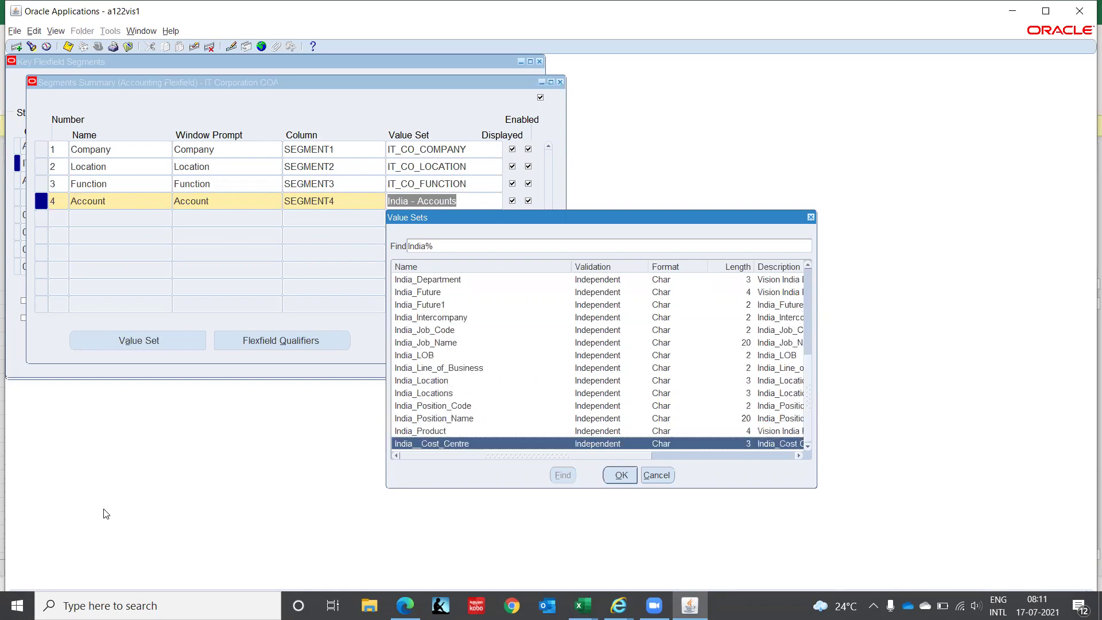
key("Up")
key("Home")
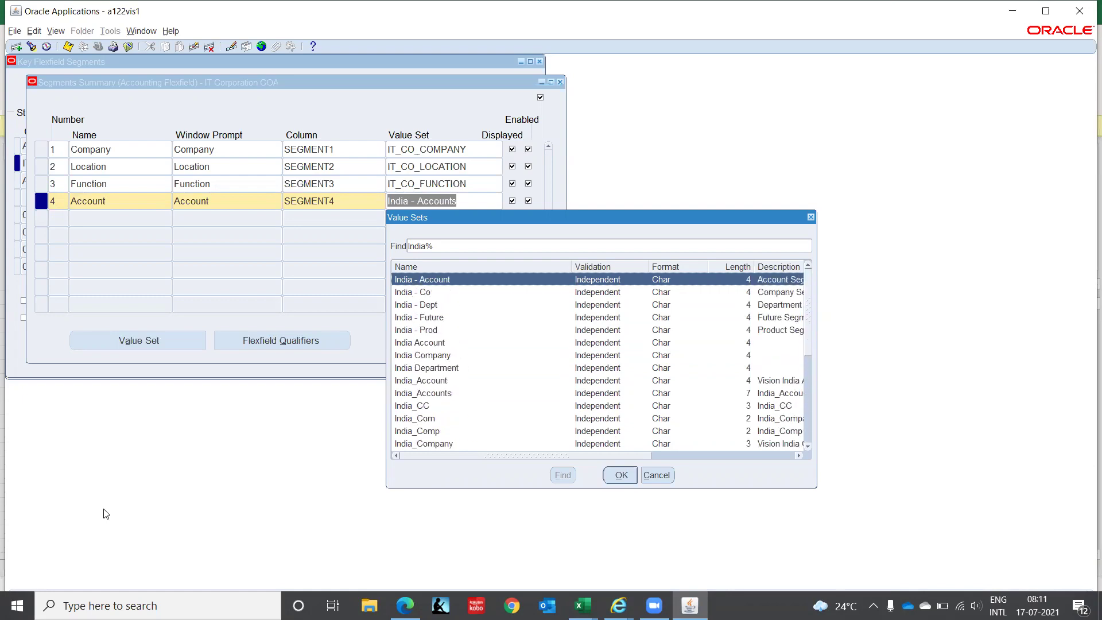
key("Return")
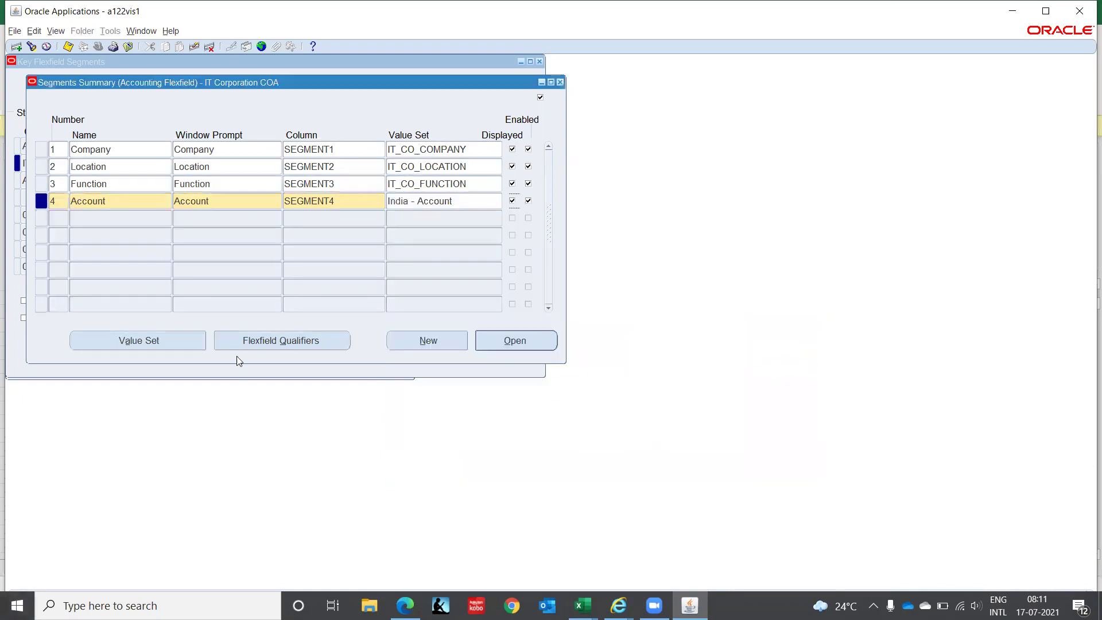
left_click(62, 218)
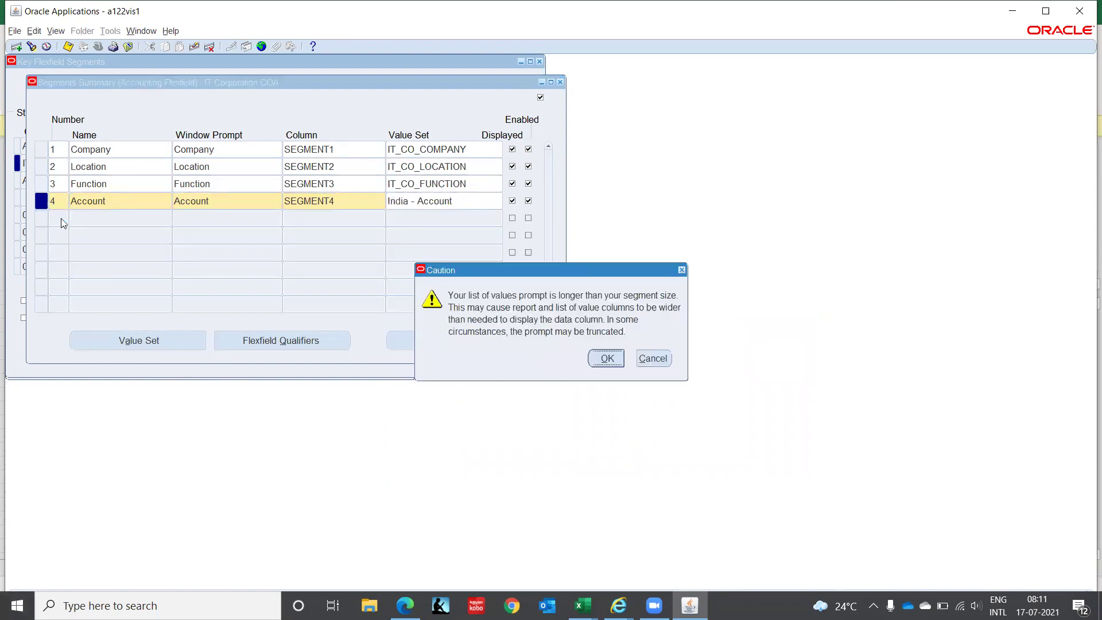
key("Return")
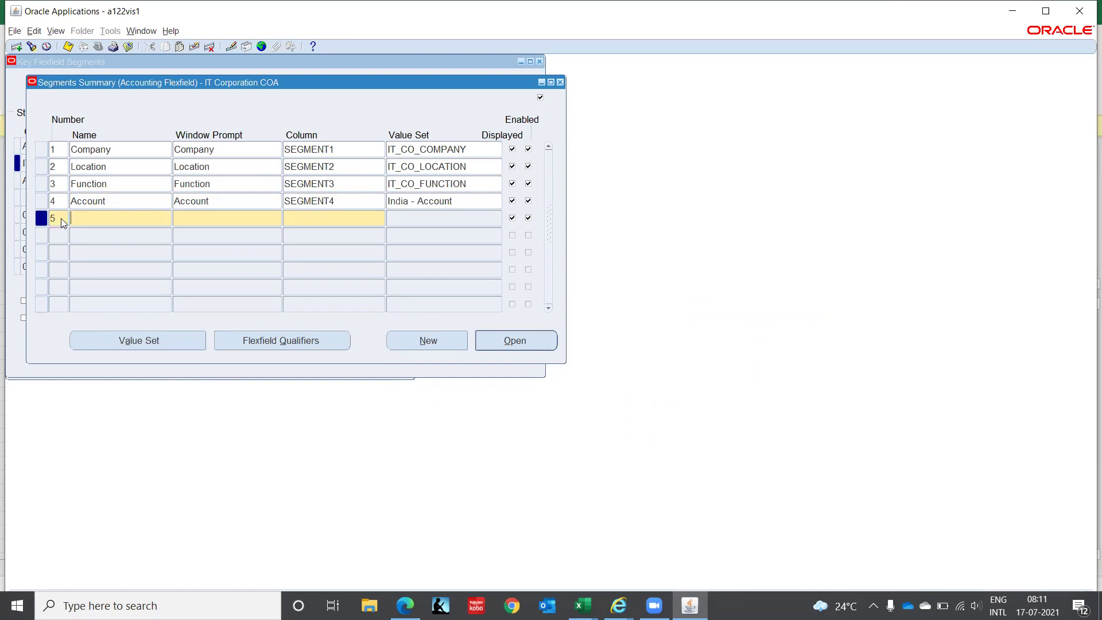
- Switch to the New Microsoft Excel Worksheet workbook and remove the fill from the Sub-Account cell in the Chart of Account list
key("alt+Tab")
key("Tab")
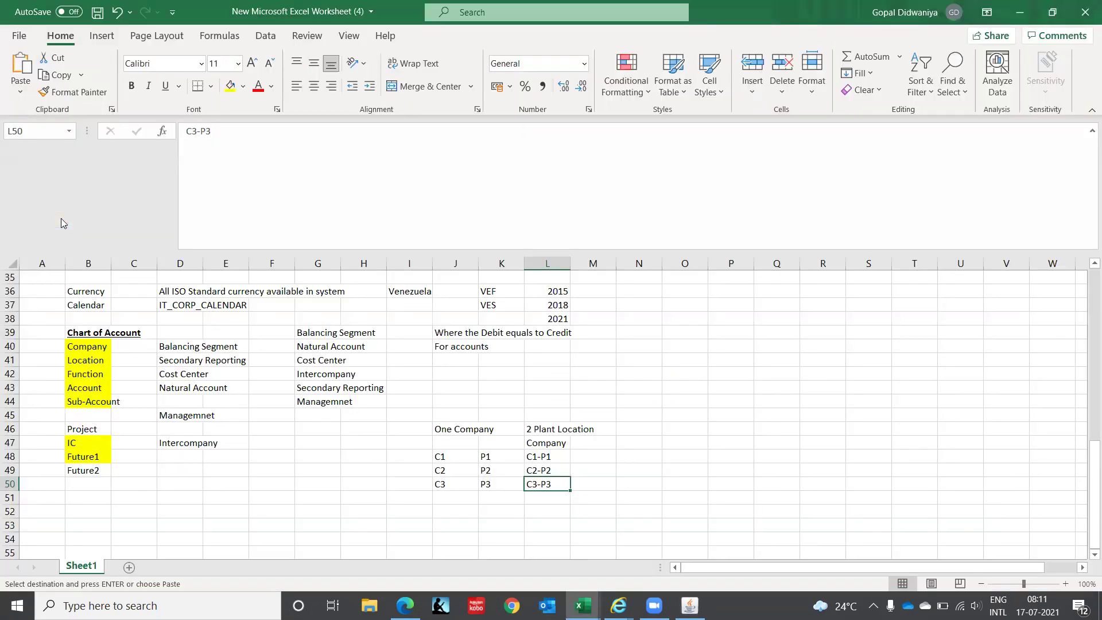
key("Down")
key("Down")
key("Left")
key("Left")
key("Left")
key("Left")
key("Left")
key("Left")
key("Left")
key("Left")
key("Left")
key("Left")
key("Up")
key("Up")
key("Up")
key("Up")
key("Up")
key("Up")
key("Up")
key("Up")
key("Up")
key("Up")
key("Down")
key("Down")
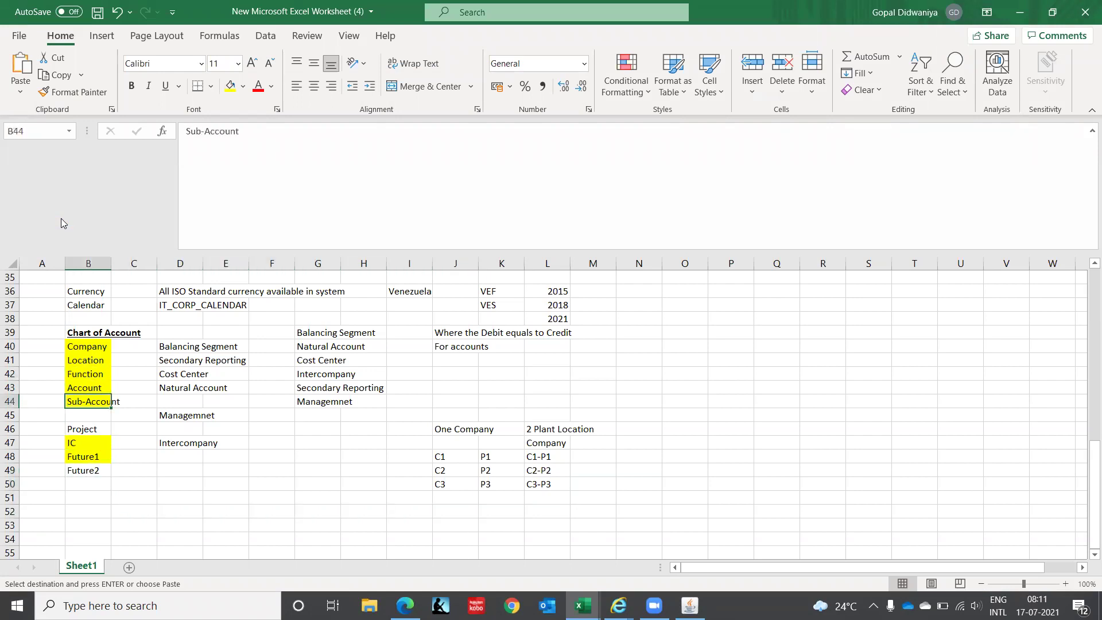
left_click(244, 92)
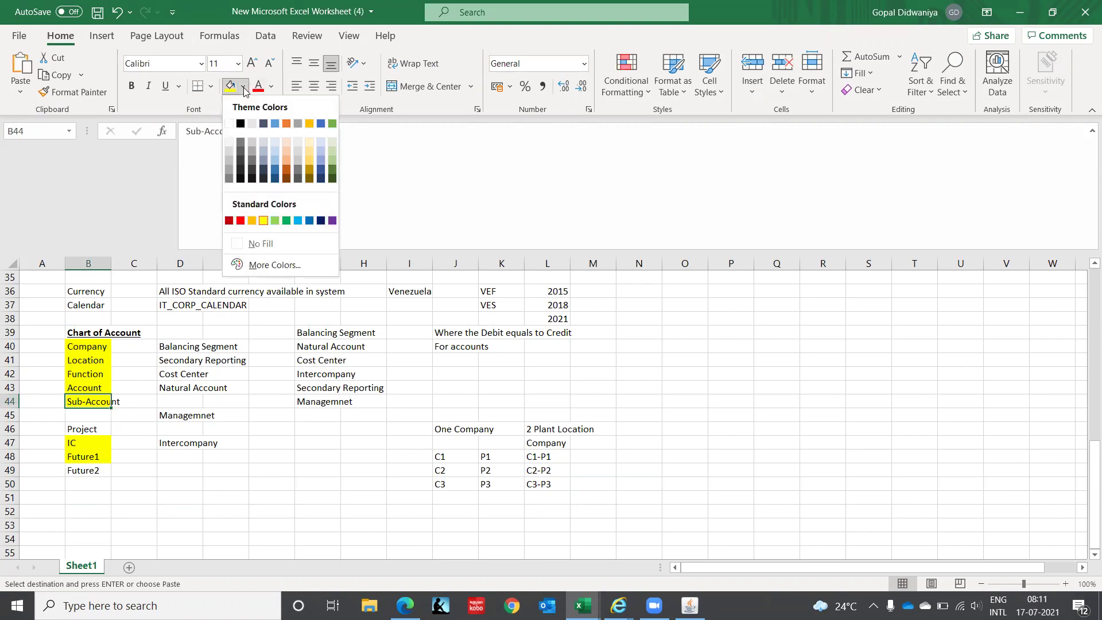
left_click(261, 246)
- Back in Oracle Applications, define segment 5 with name and window prompt IC, column SEGMENT5 and value set IT_CO_COMPANY
left_click(78, 387)
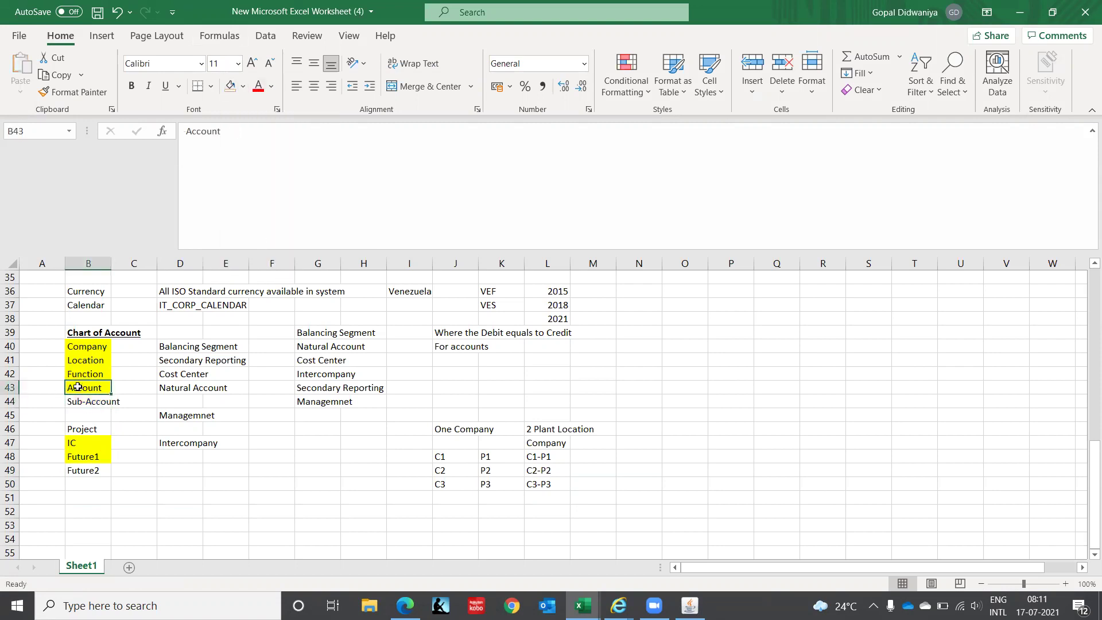
key("Down")
key("Down")
key("Down")
key("Down")
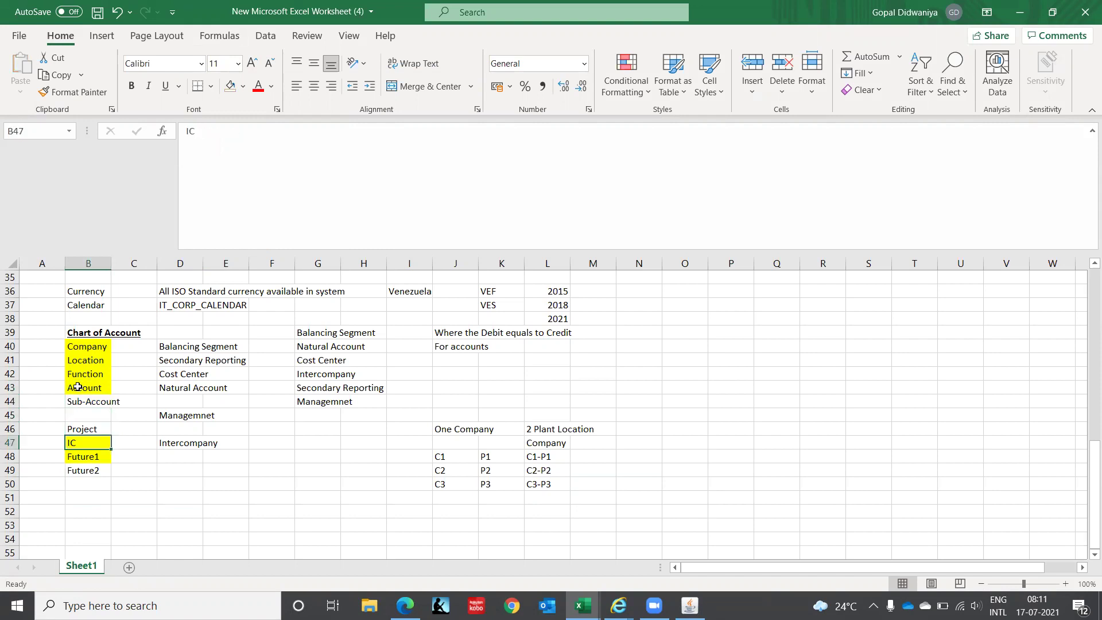
key("Down")
key("alt+Tab")
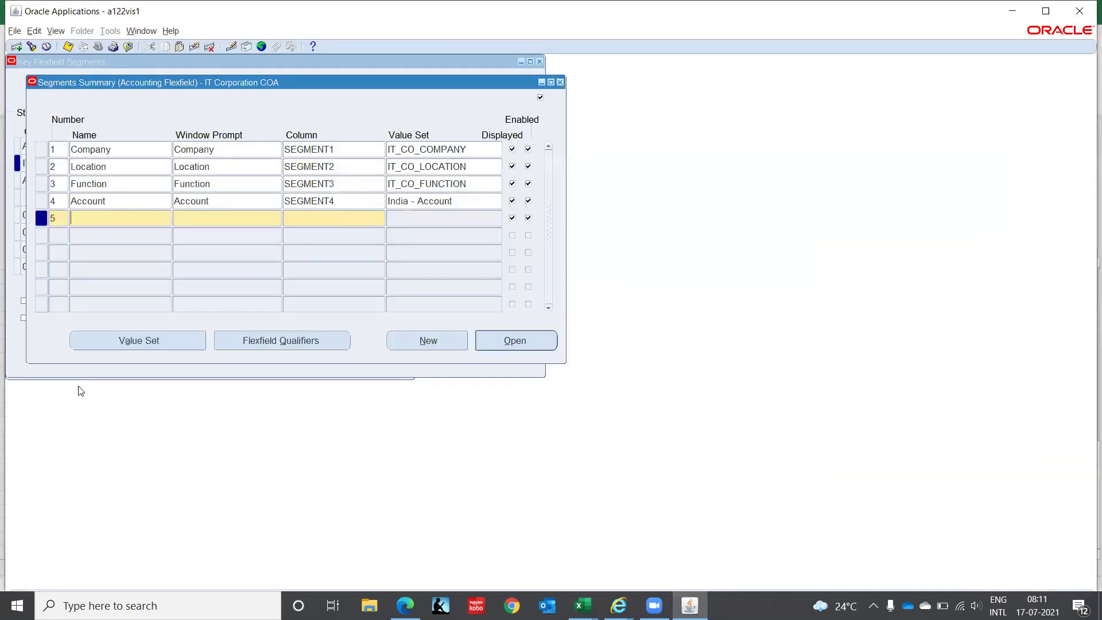
type("IC")
key("Tab")
key("Tab")
type("SEGMENT5")
key("Tab")
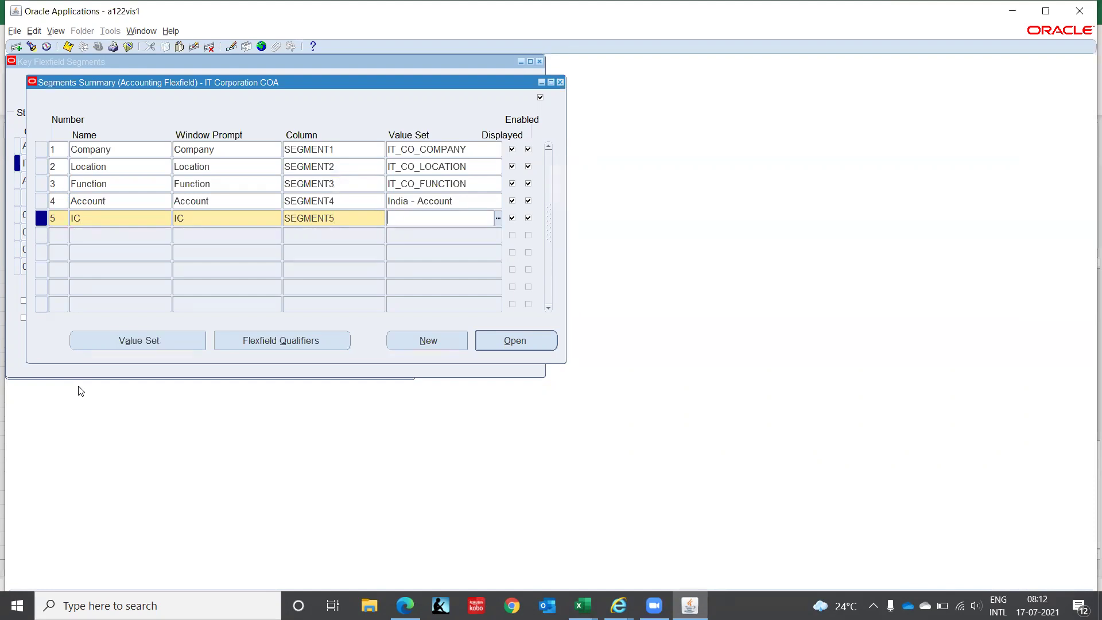
type("IT_CO_COm")
key("Tab")
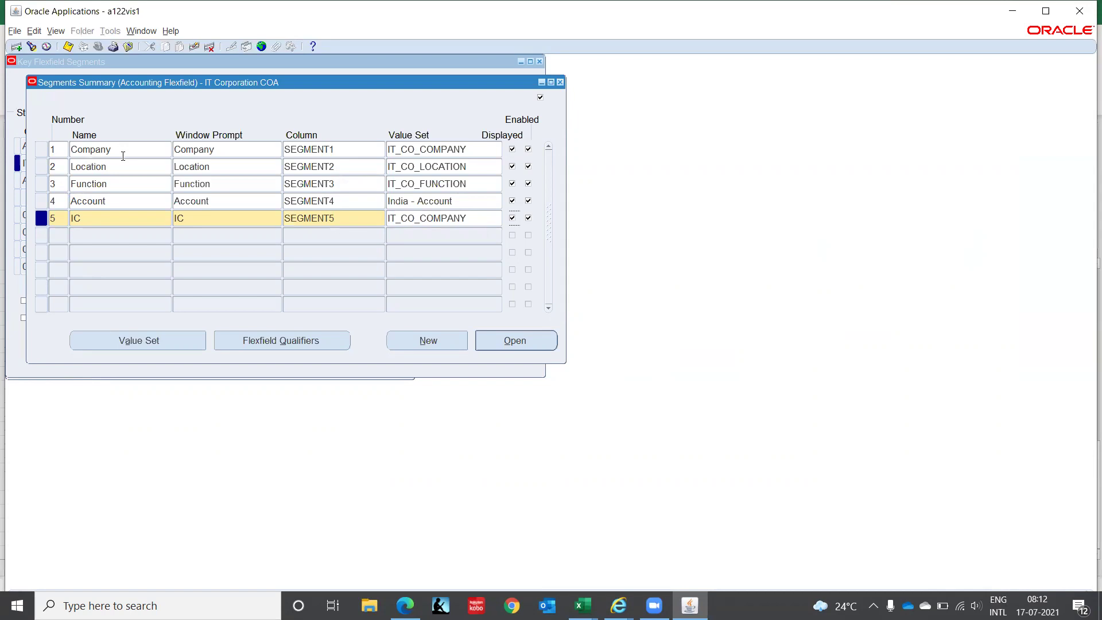
- Define segment 6 with name and window prompt Future1, using column SEGMENT6
left_click(64, 234)
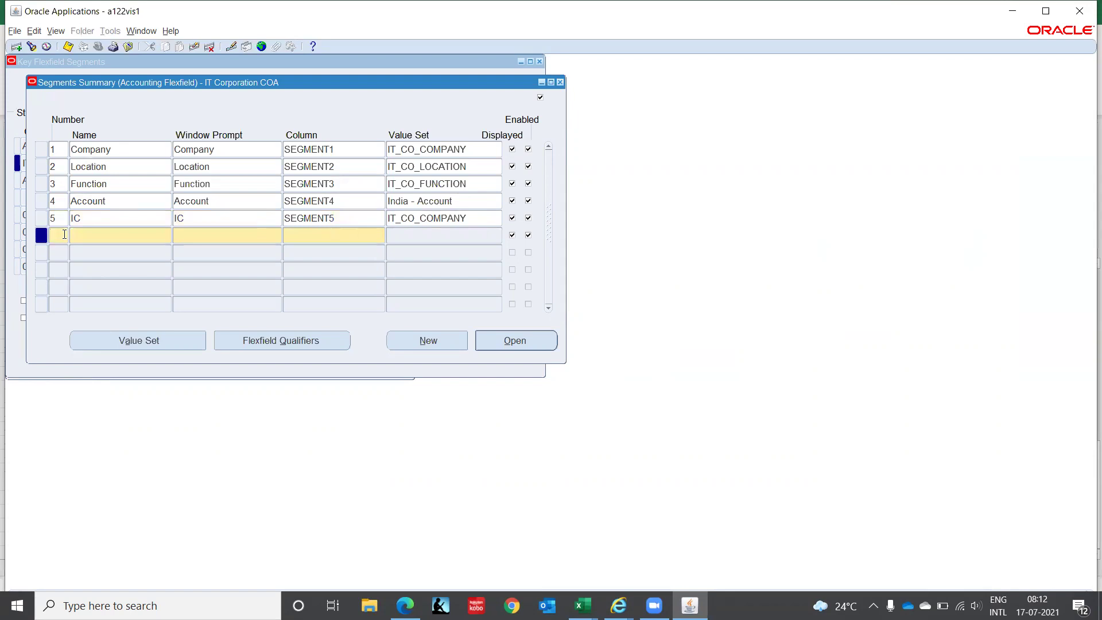
type("6")
key("Tab")
type("Future1")
key("Tab")
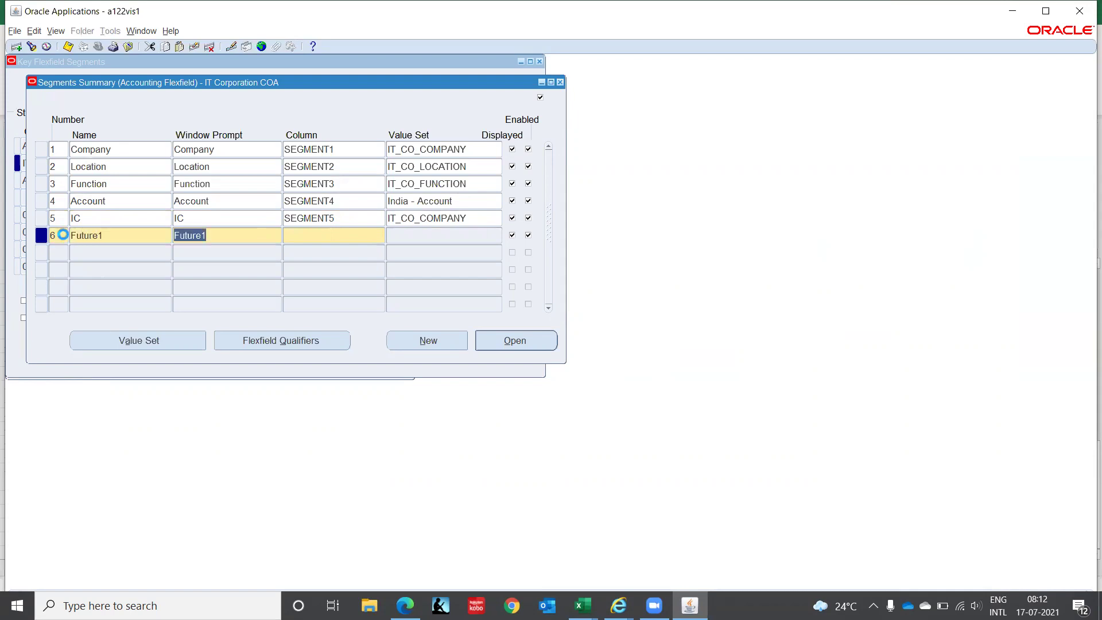
key("Tab")
type("Segmen")
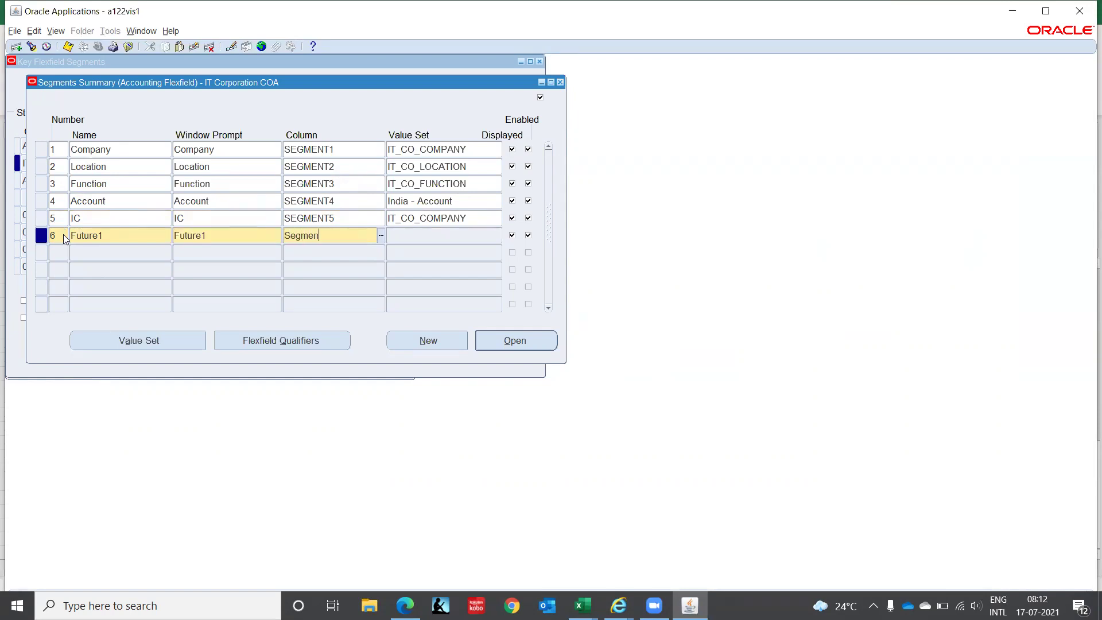
type("t6")
key("Tab")
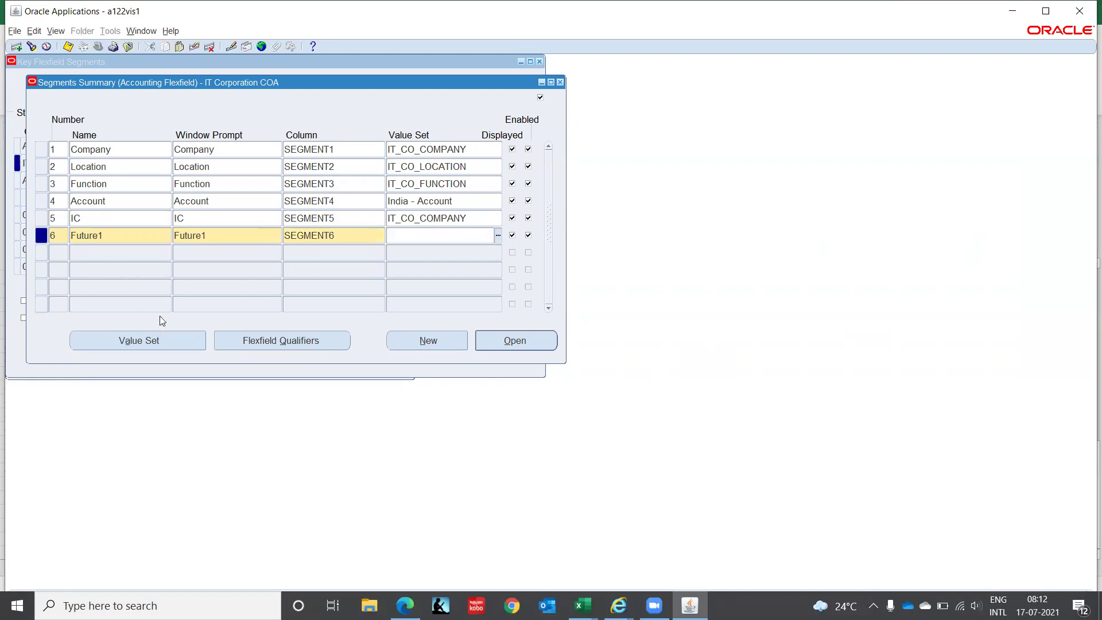
- Create and save the value set IT_CO_FUTURE1 with a maximum size of 4
left_click(166, 346)
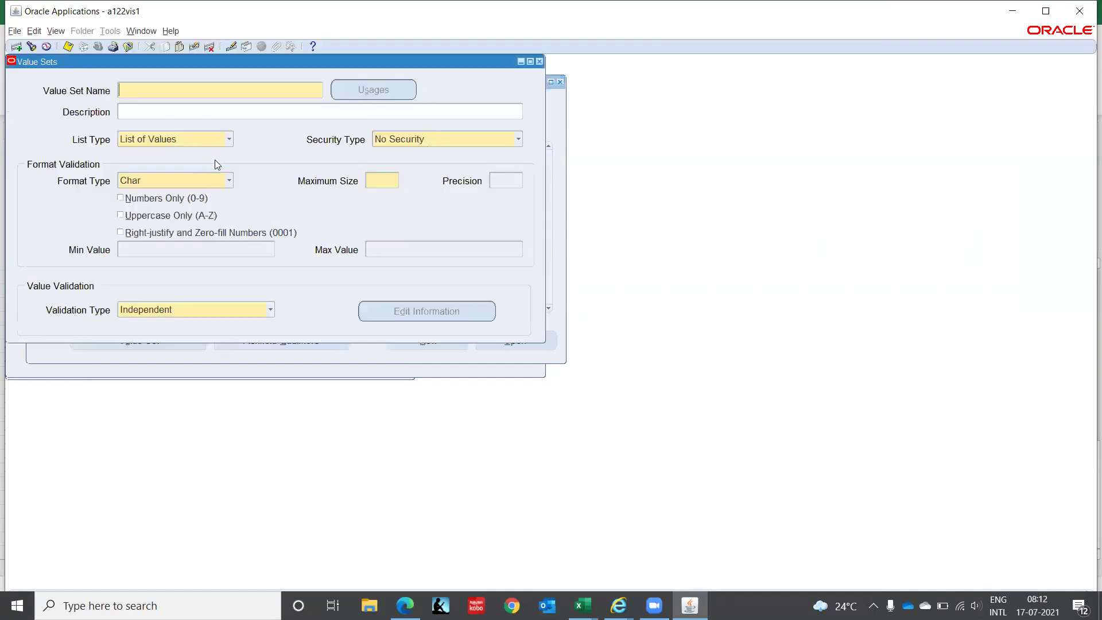
type("IT_CO_FUTURE1")
key("Tab")
key("Tab")
key("Tab")
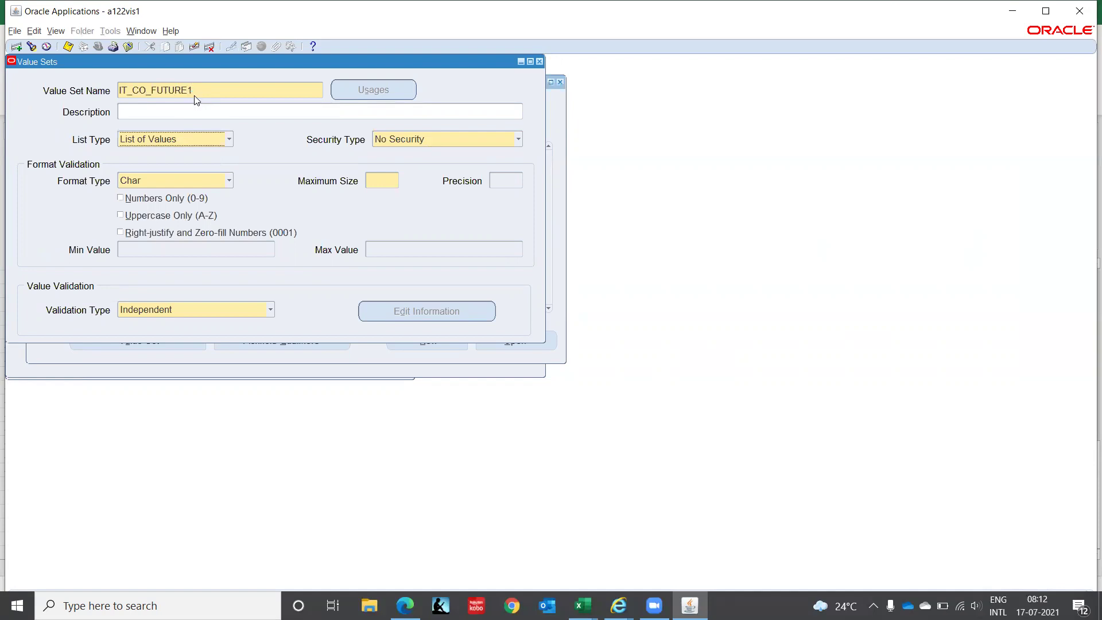
left_click(390, 185)
type("4")
key("ctrl+s")
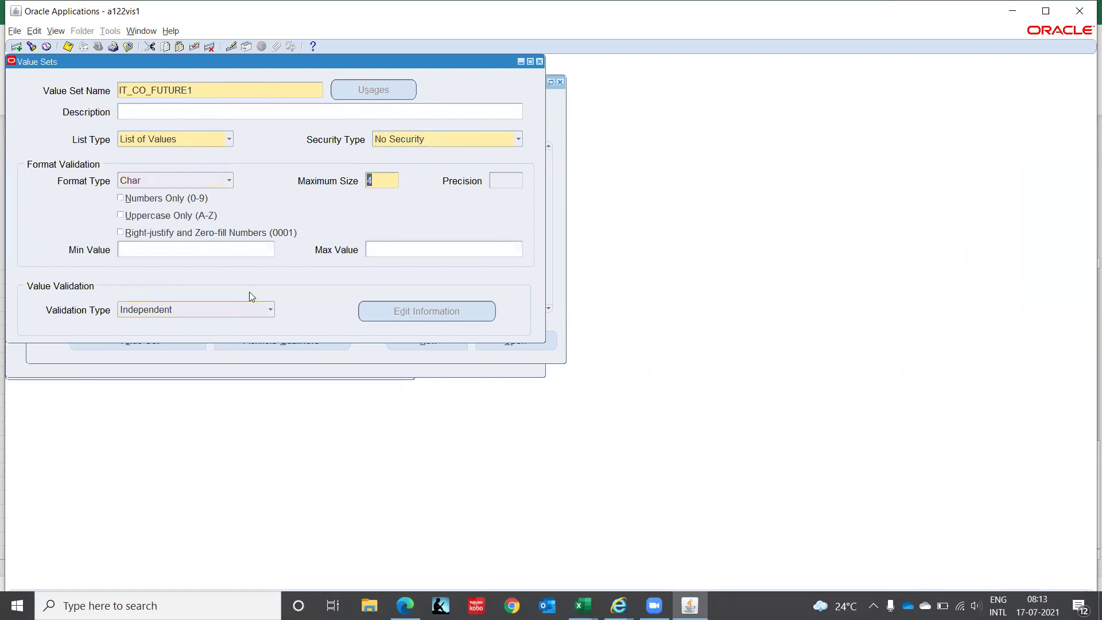
- Assign the value set IT_CO_FUTURE1 to the Future1 segment and accept the caution
double_click(221, 93)
key("ctrl+c")
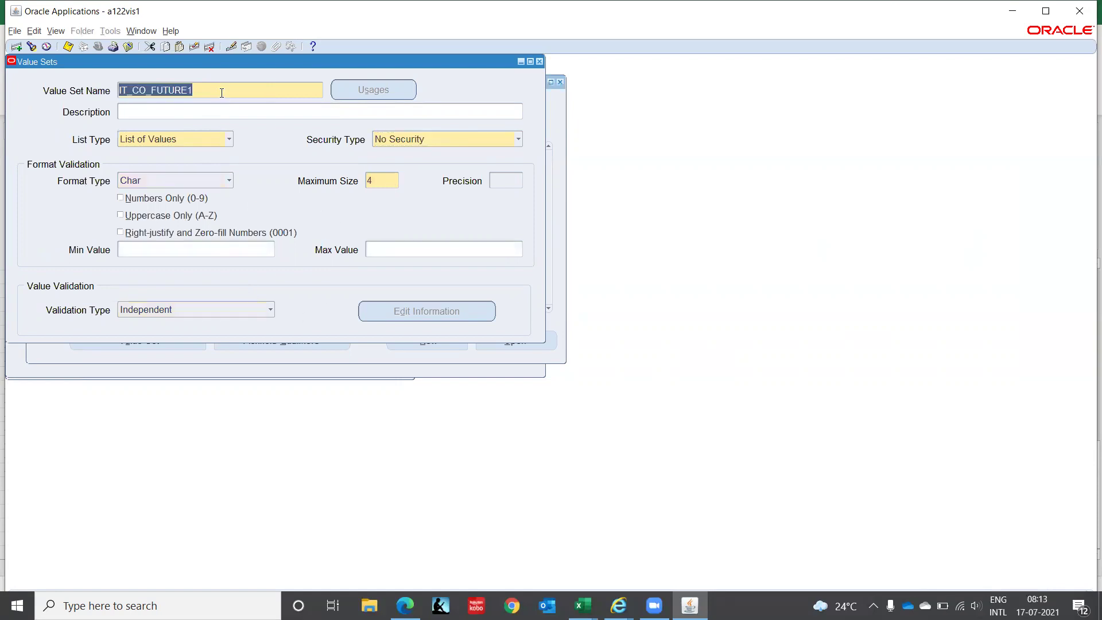
left_click(539, 61)
key("ctrl+v")
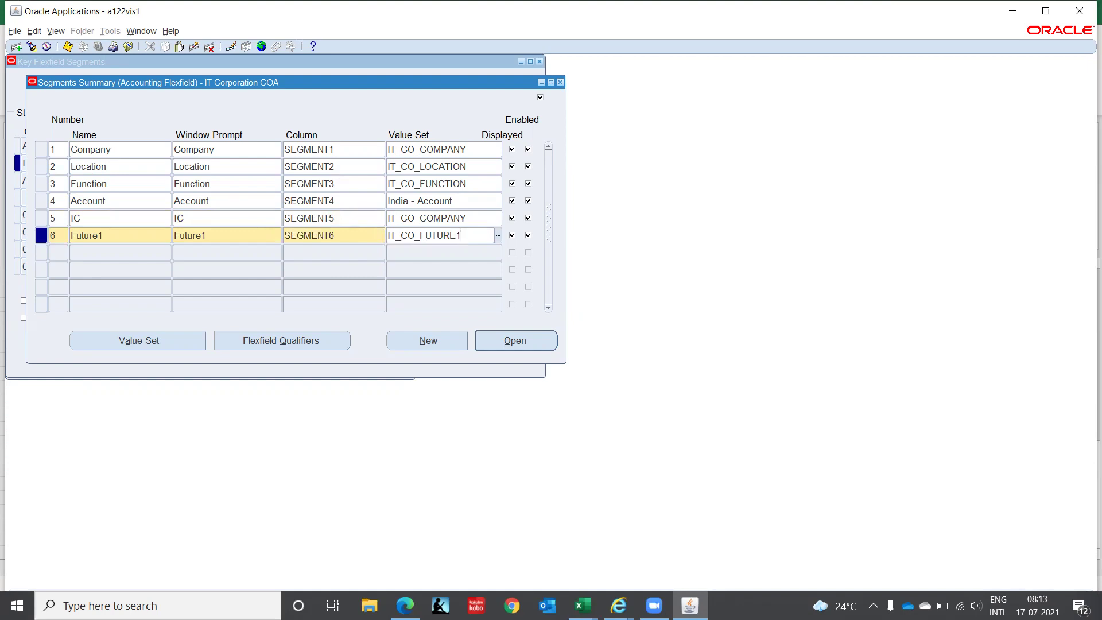
key("Tab")
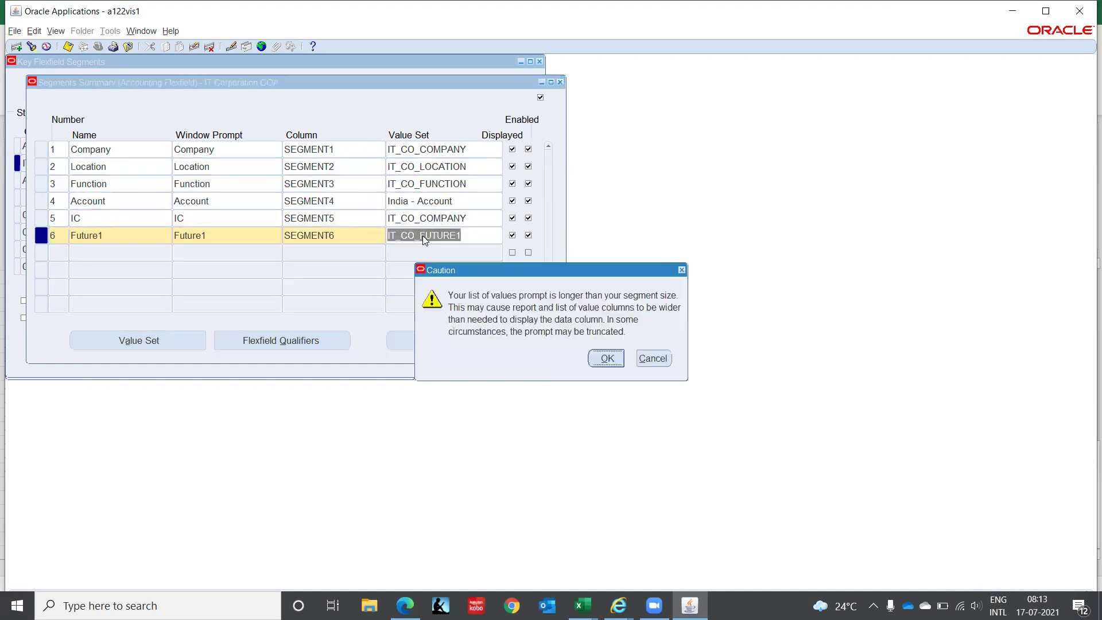
left_click(613, 361)
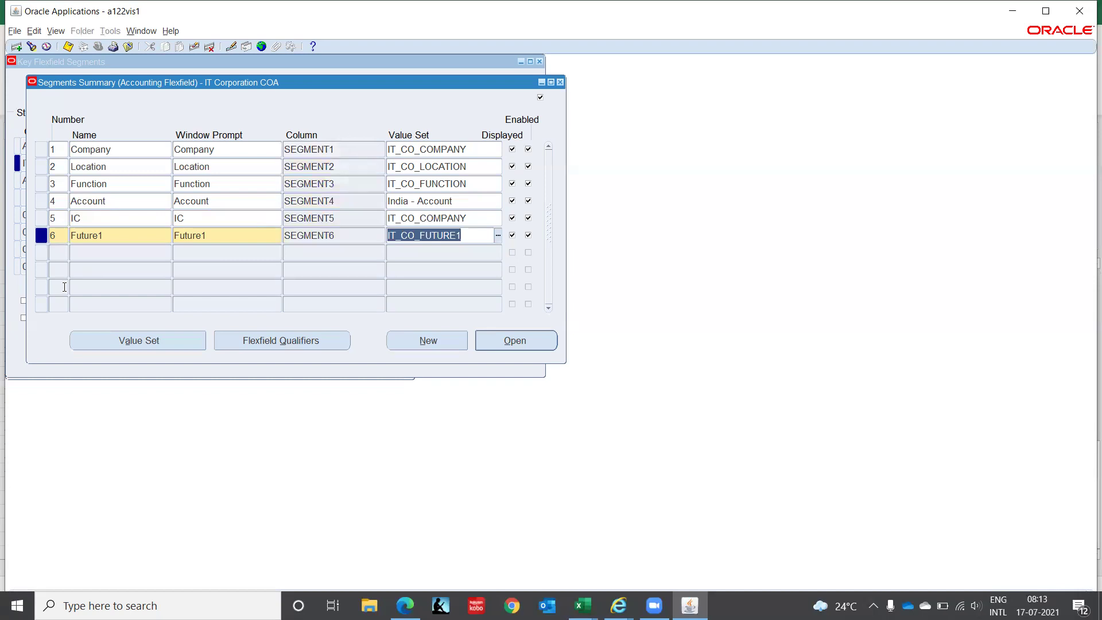
- Enable the Balancing Segment flexfield qualifier for the Company segment and close its qualifiers window
left_click(63, 287)
left_click(244, 148)
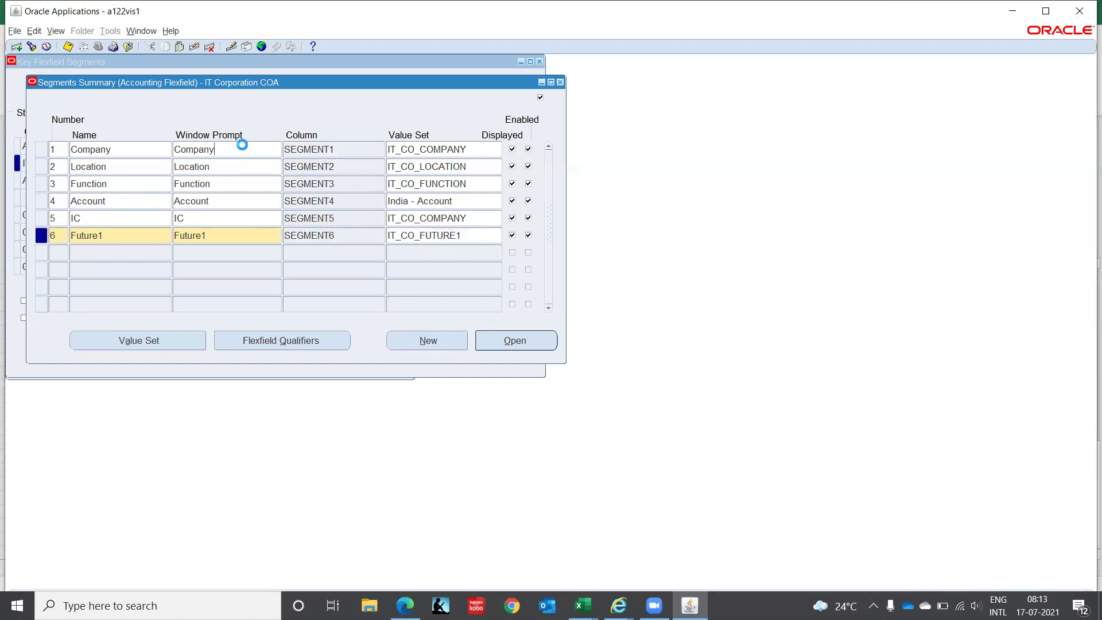
left_click(284, 343)
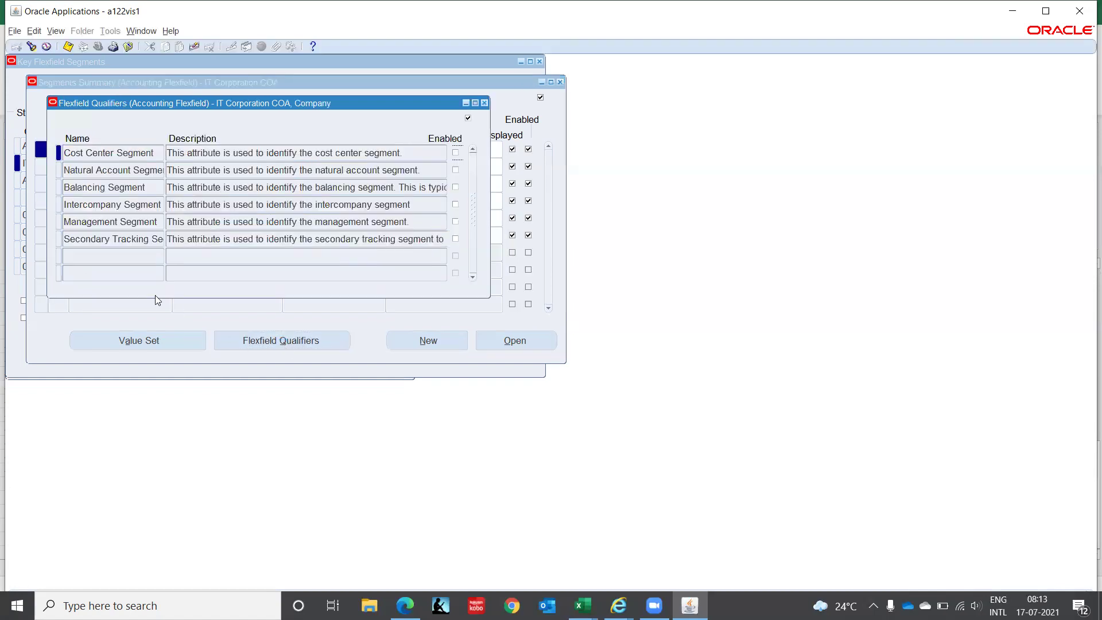
left_click(146, 184)
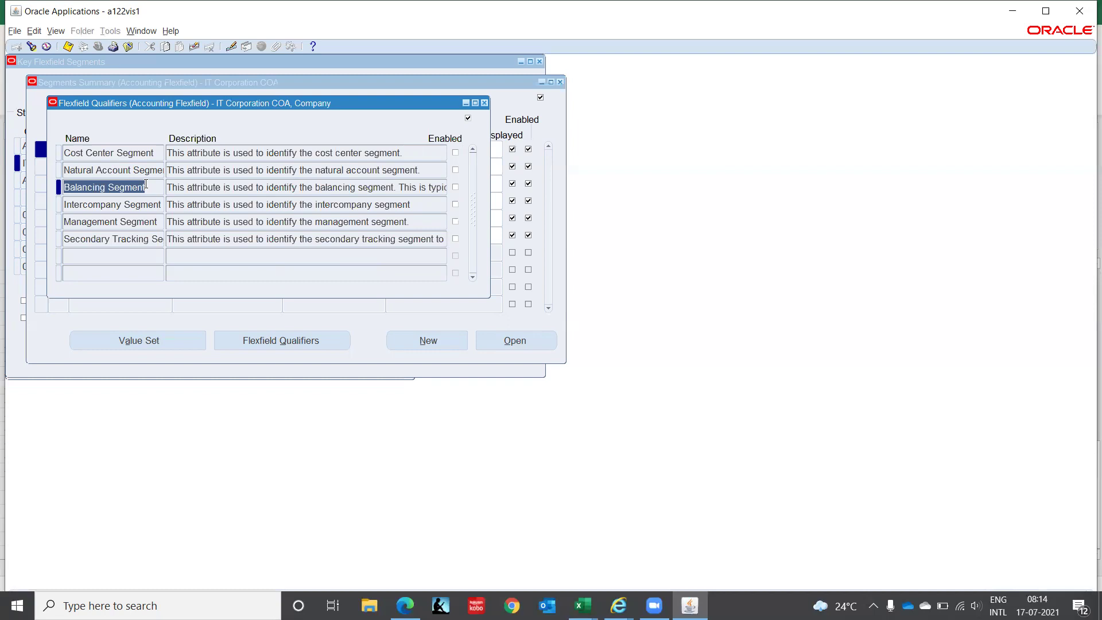
left_click(456, 187)
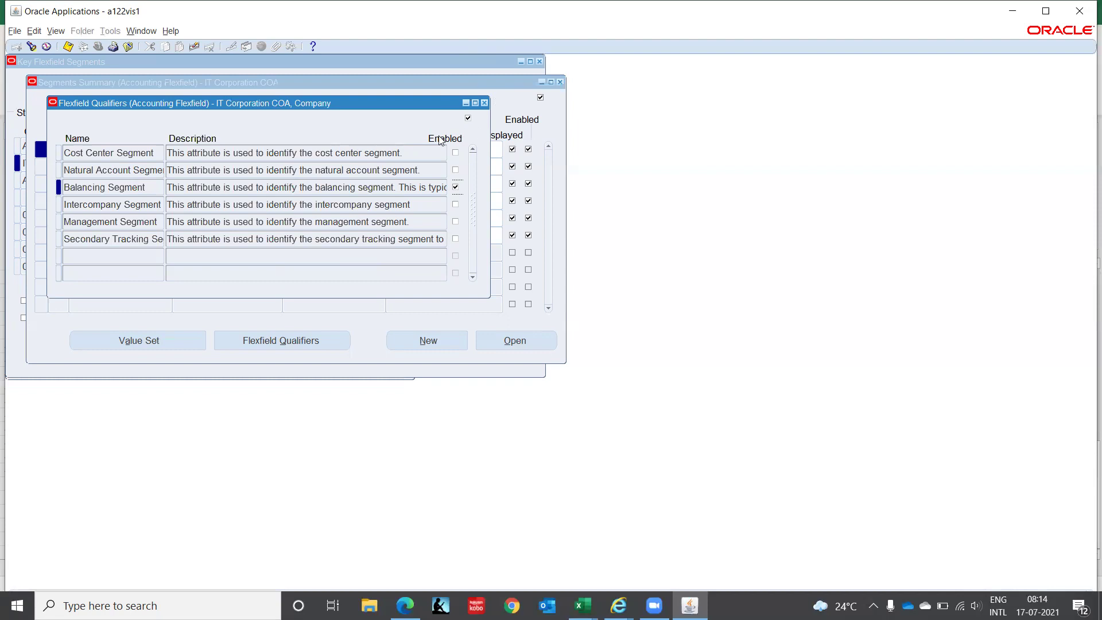
left_click(484, 102)
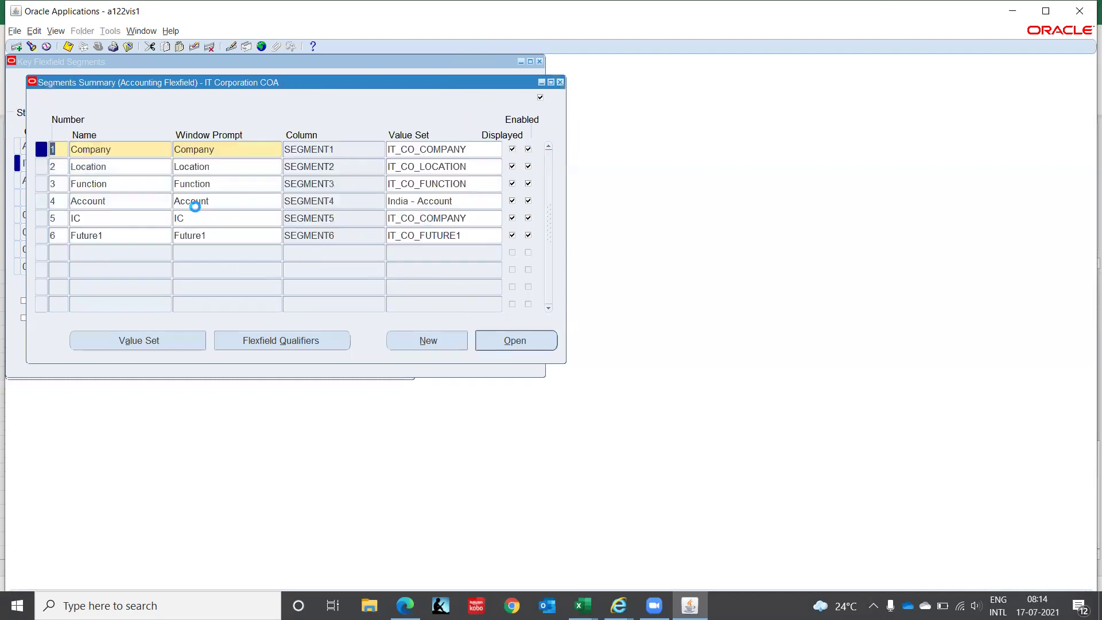
- Enable the Cost Center Segment flexfield qualifier for the Function segment
left_click(120, 184)
left_click(253, 340)
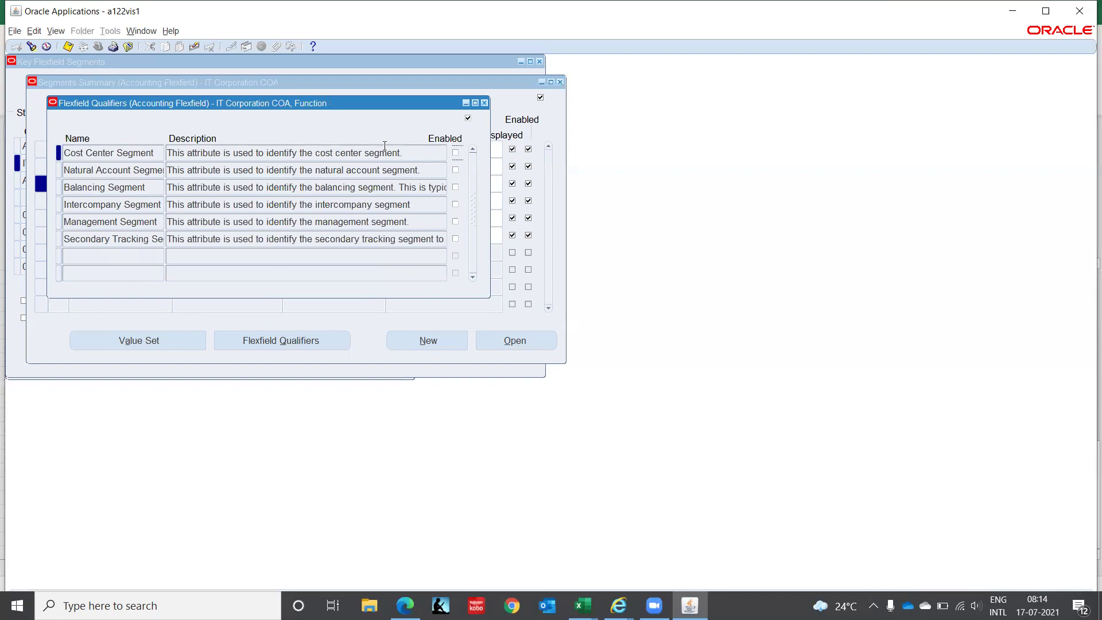
left_click(456, 153)
left_click(484, 103)
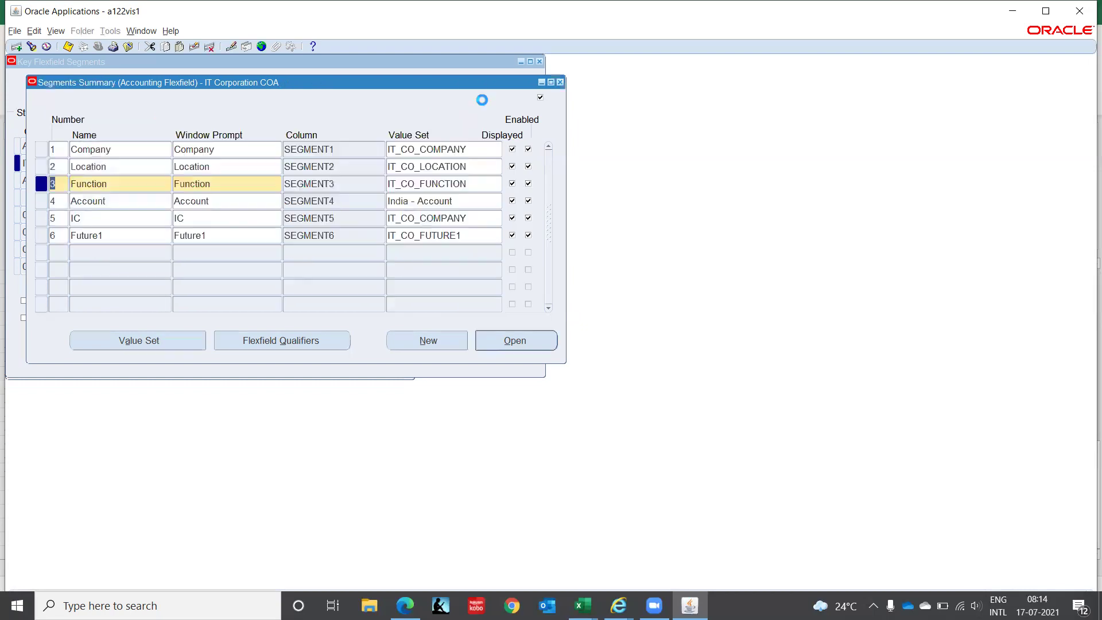
- Enable the Natural Account Segment flexfield qualifier for the Account segment
left_click(115, 200)
left_click(233, 345)
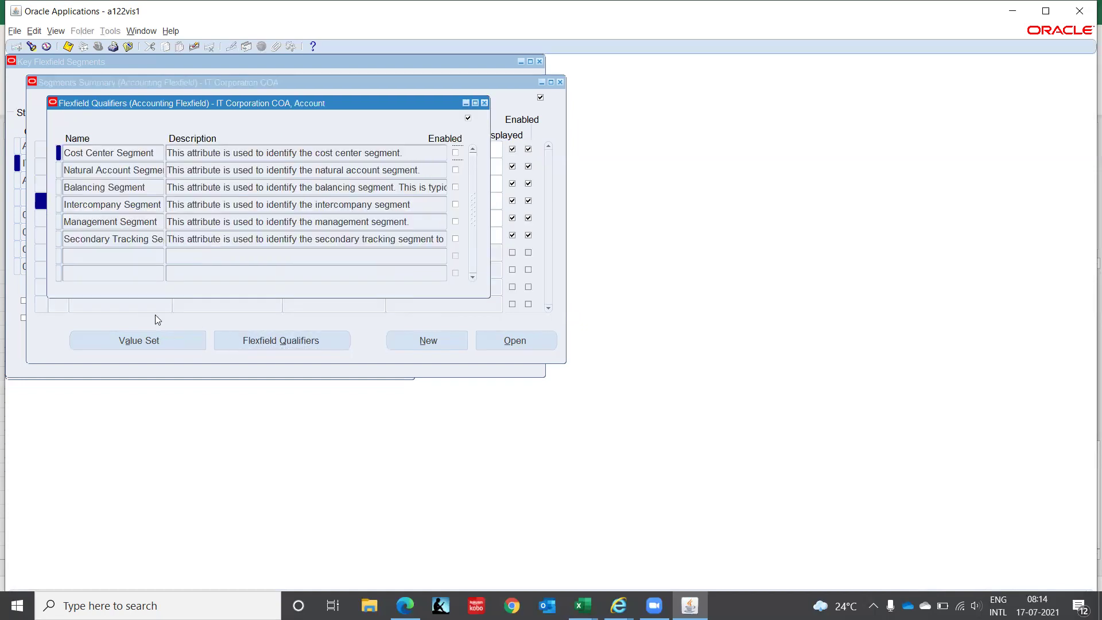
left_click(125, 169)
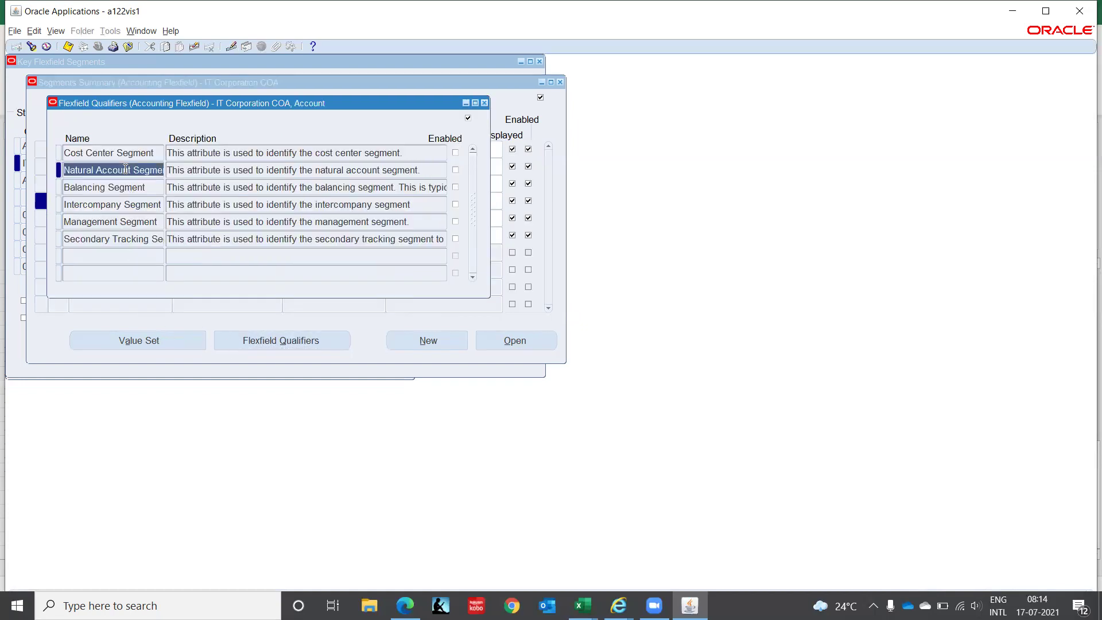
left_click(454, 169)
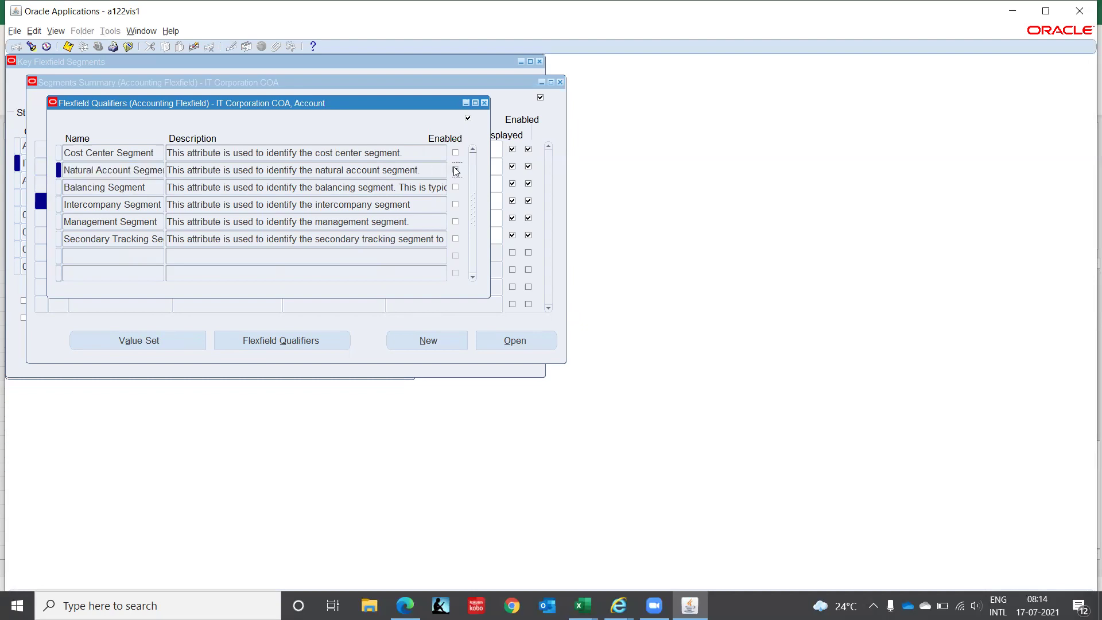
left_click(456, 170)
left_click(484, 102)
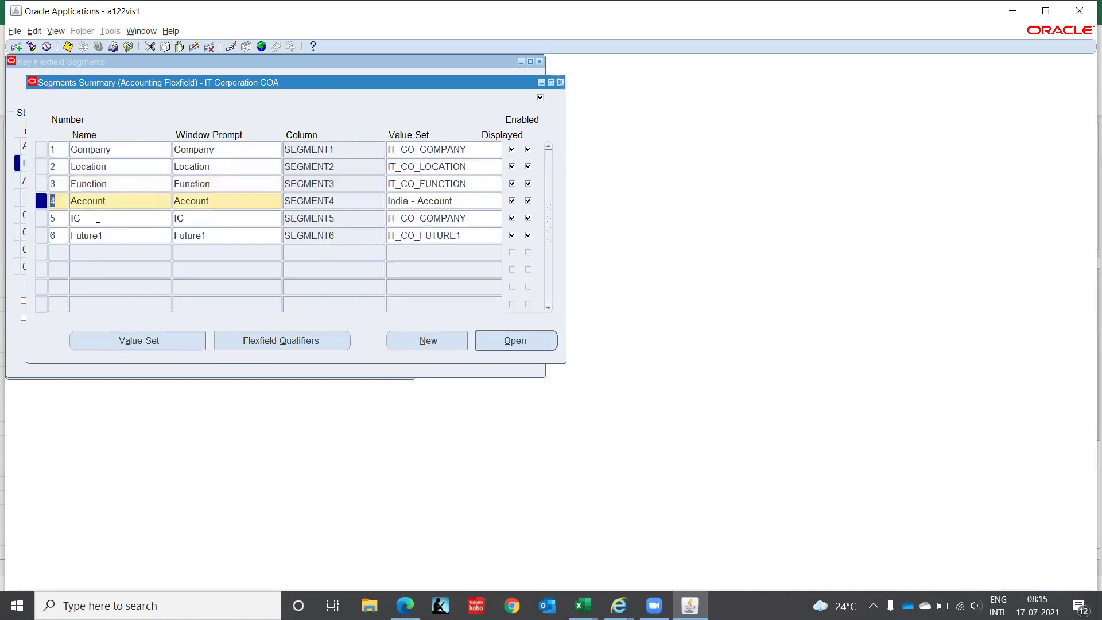
- Enable the Intercompany Segment flexfield qualifier for the IC segment
left_click(97, 218)
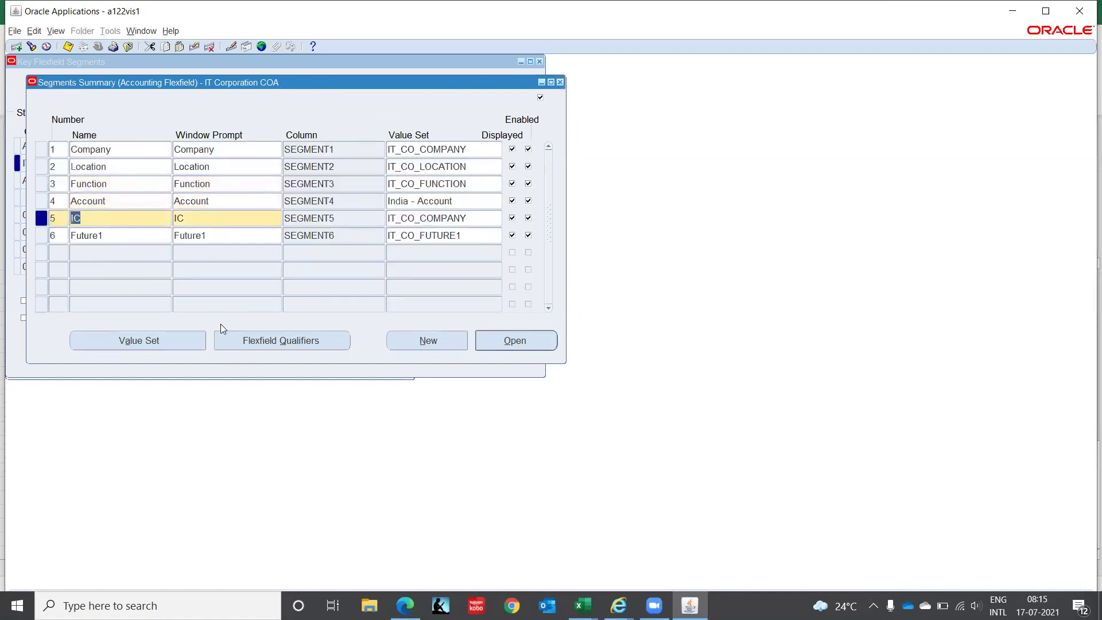
left_click(238, 341)
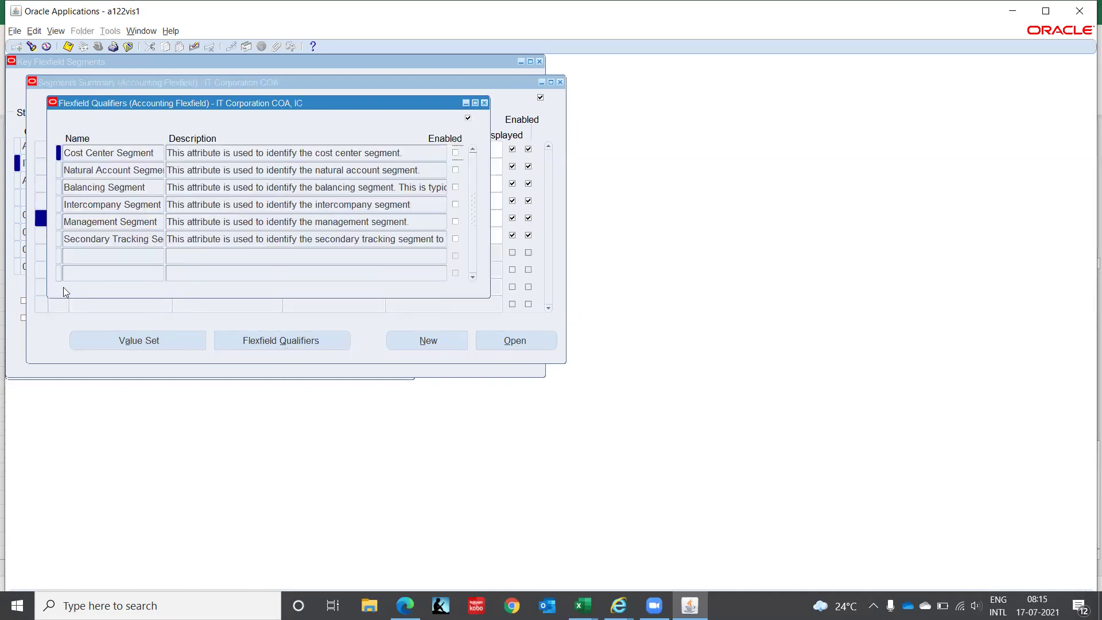
left_click(121, 205)
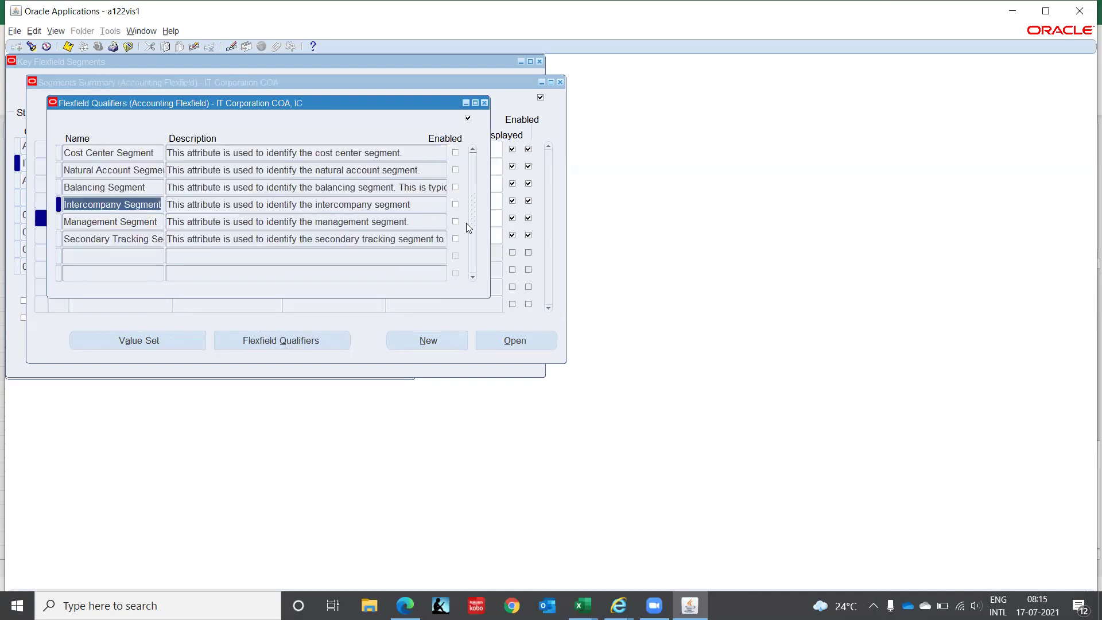
left_click(456, 206)
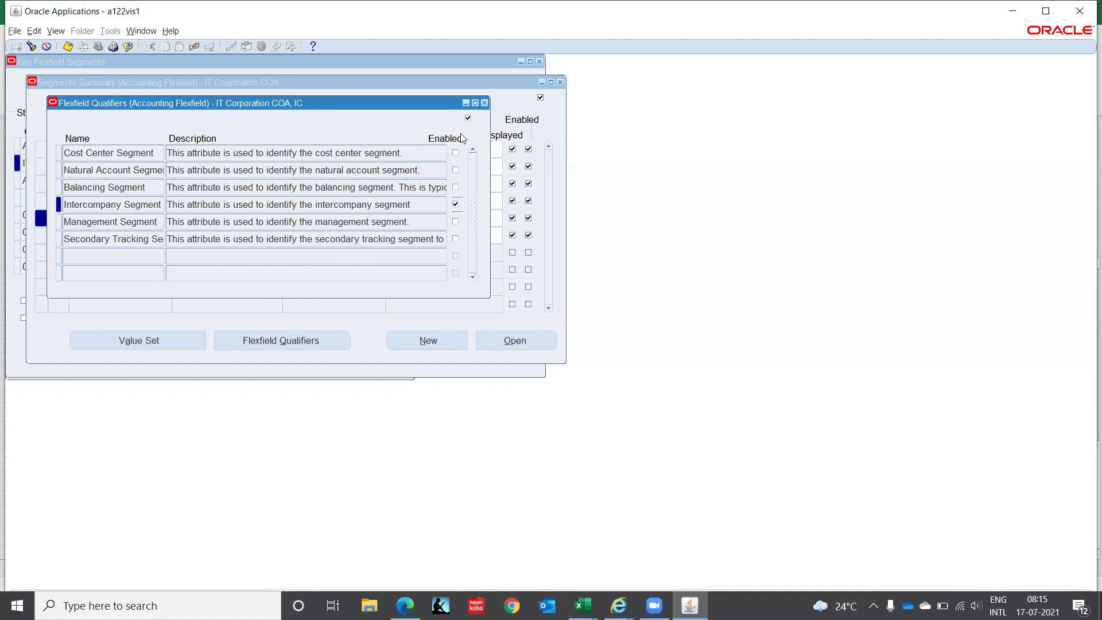
left_click(485, 102)
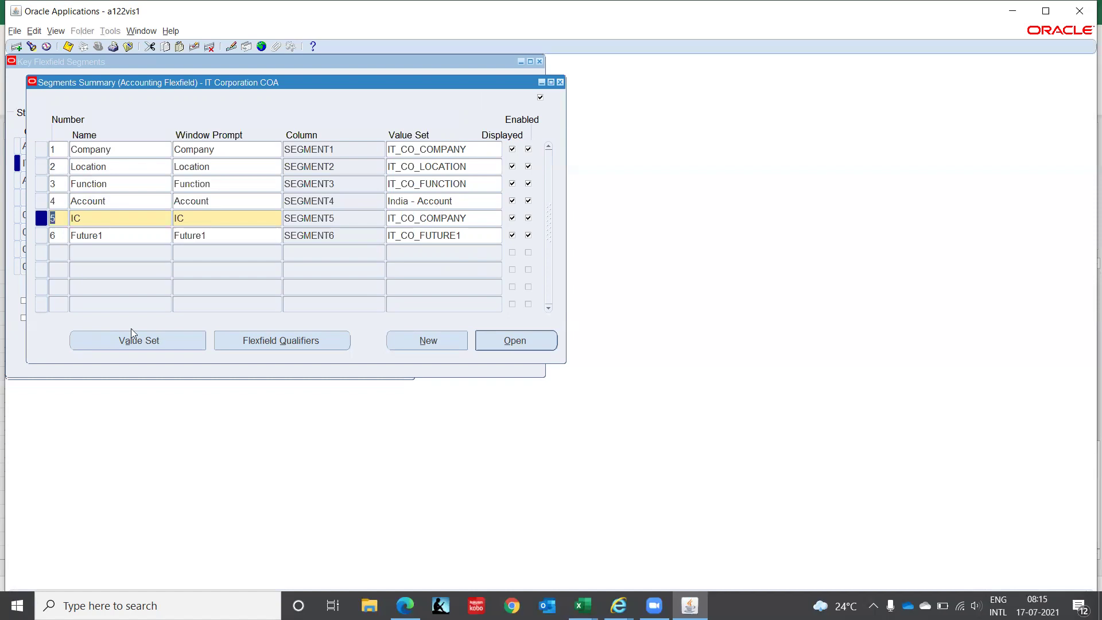
- Copy the Account segment's value set name, close the flexfield windows and find the segment values of value set India - Account
left_click(463, 200)
key("ctrl+c")
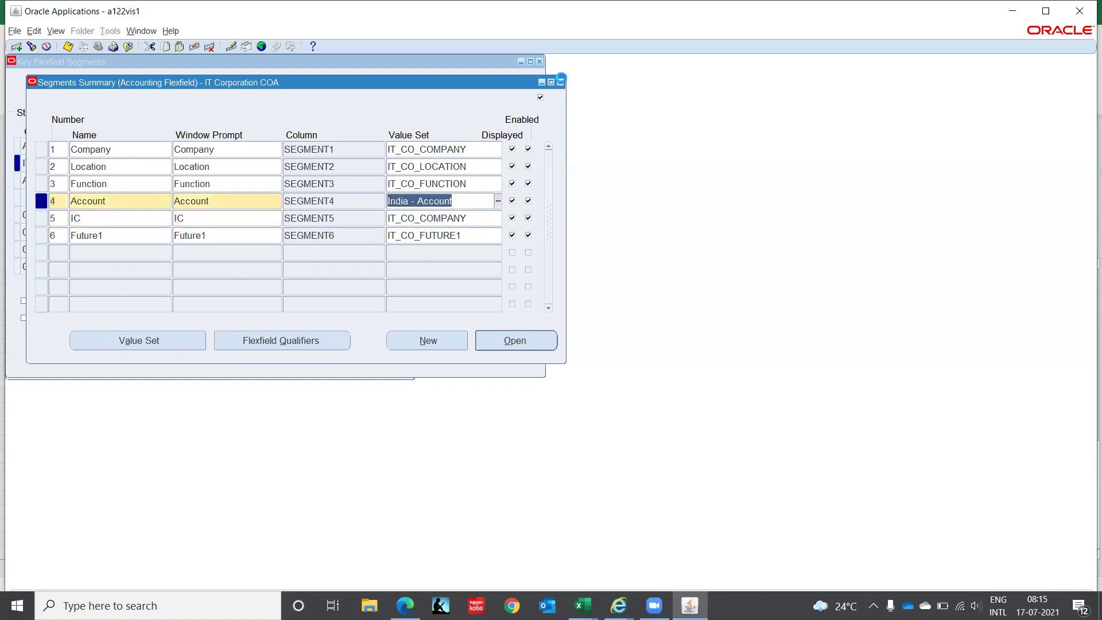
left_click(561, 81)
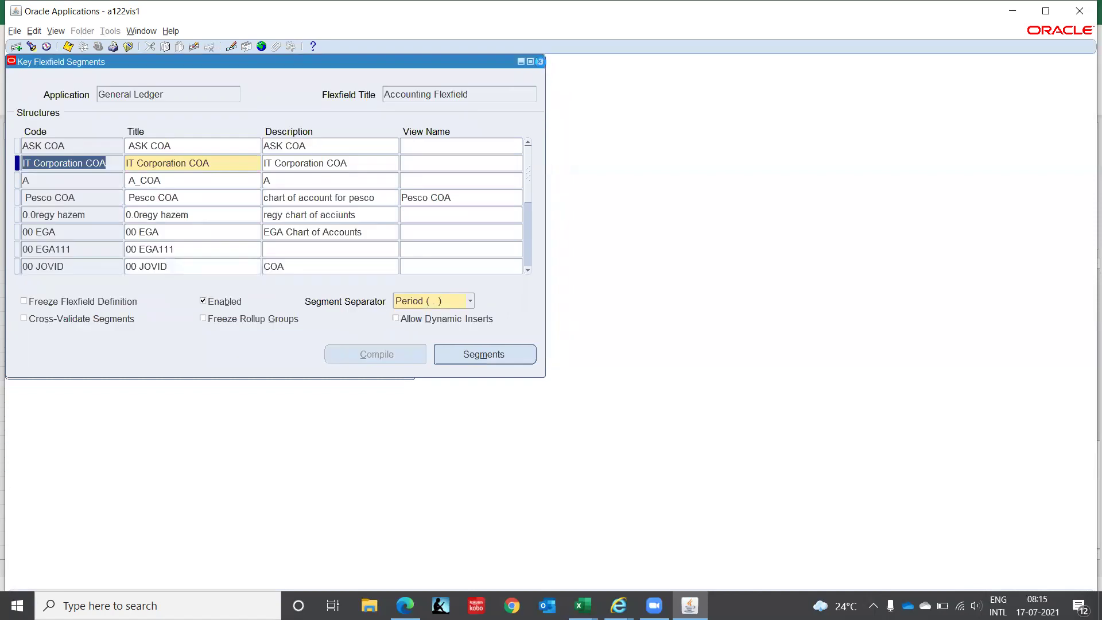
left_click(540, 61)
left_click(108, 242)
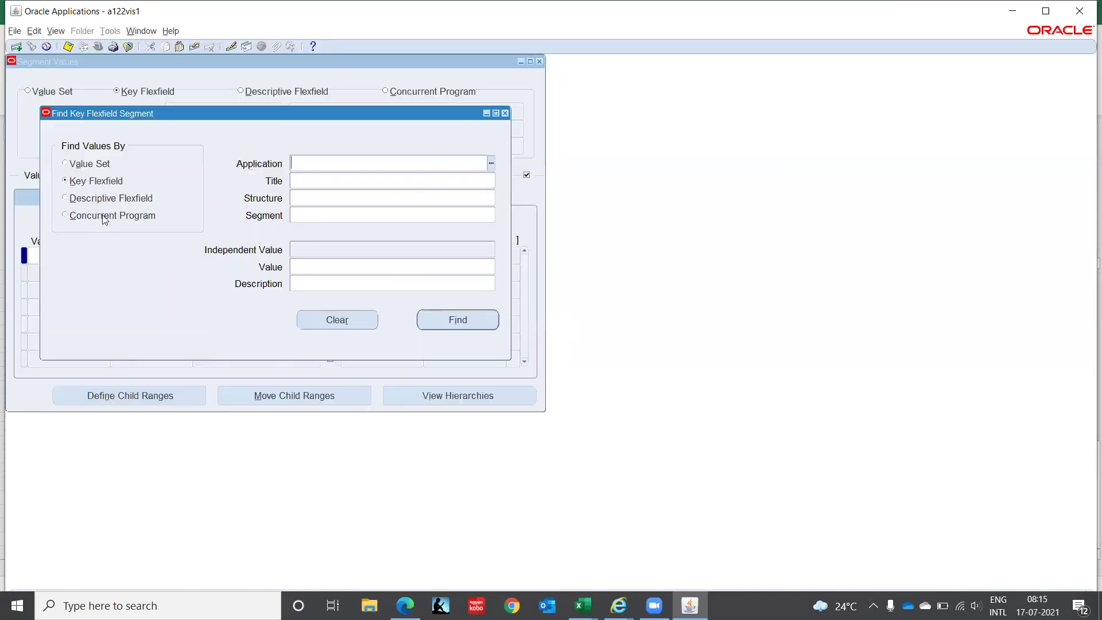
left_click(86, 164)
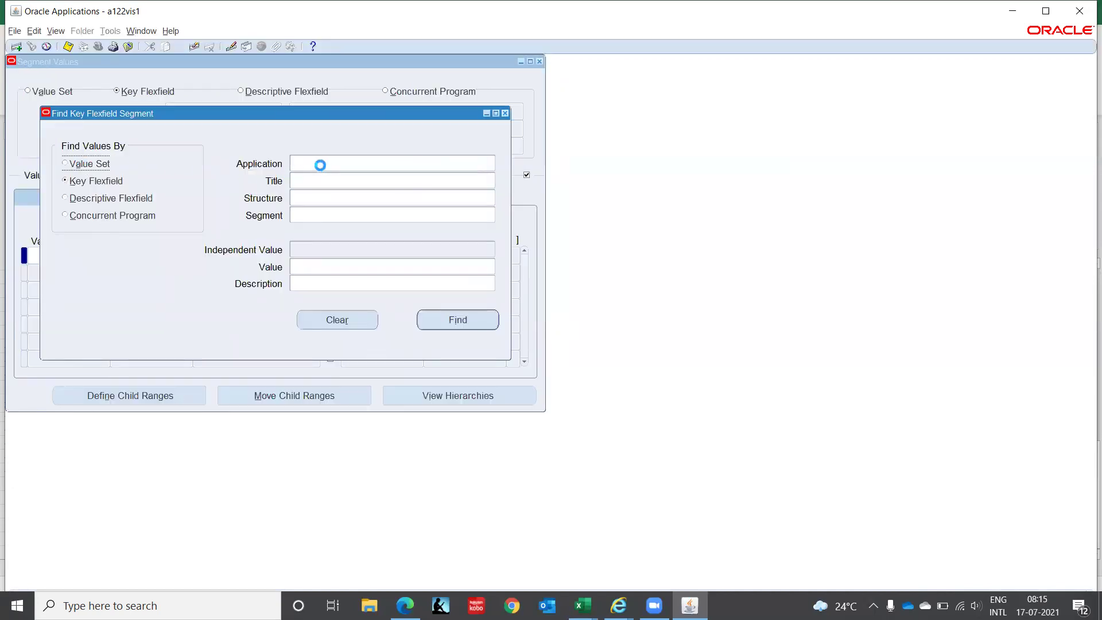
key("ctrl+v")
left_click(480, 325)
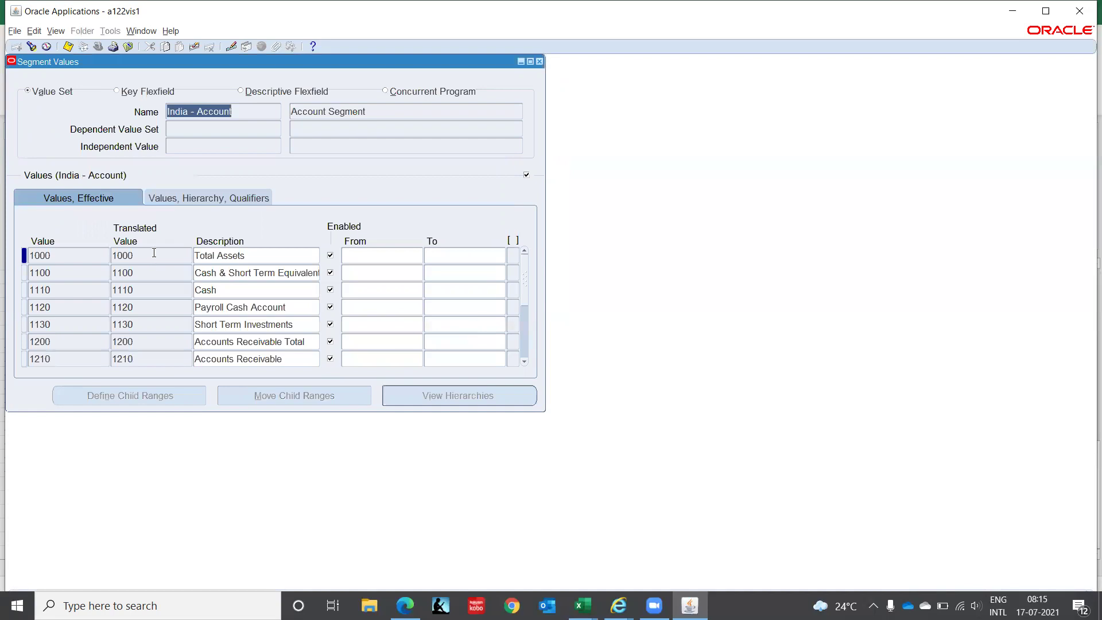
left_click(154, 253)
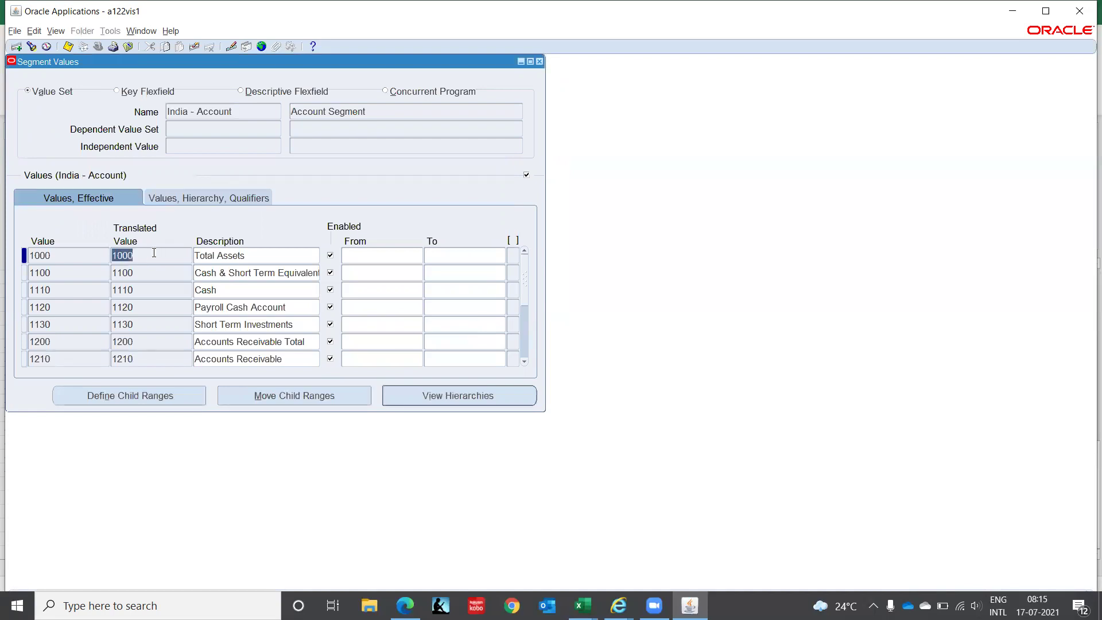
- Switch to the Oracle 09112020 workbook in Excel and examine the India - Accounts value list on the CoA St sheet
key("alt+Tab")
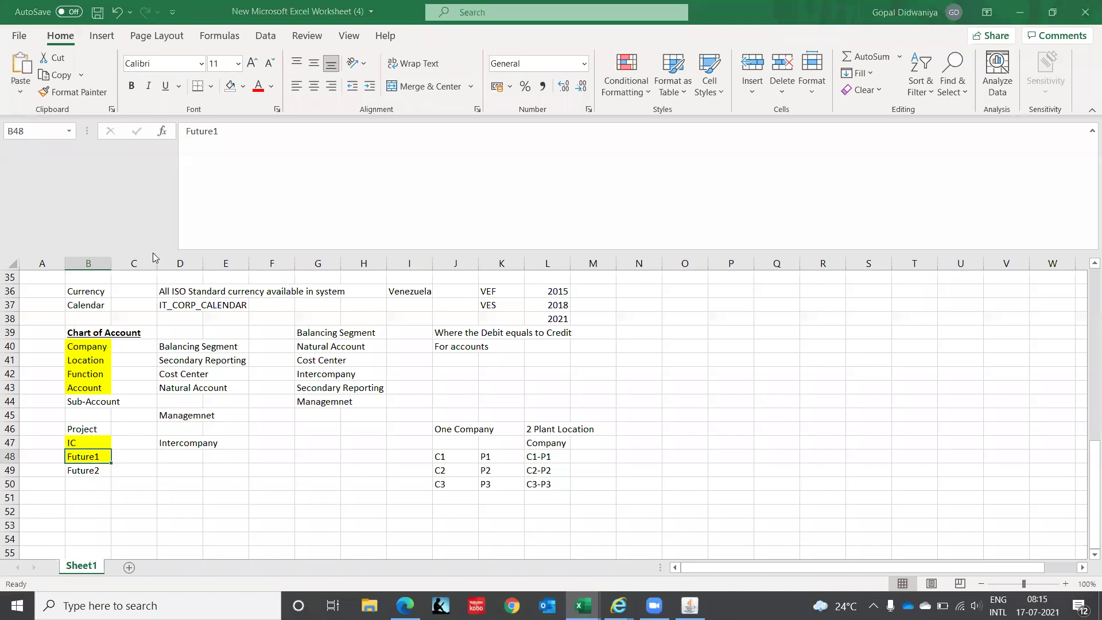
key("alt+Tab")
key("alt+Tab")
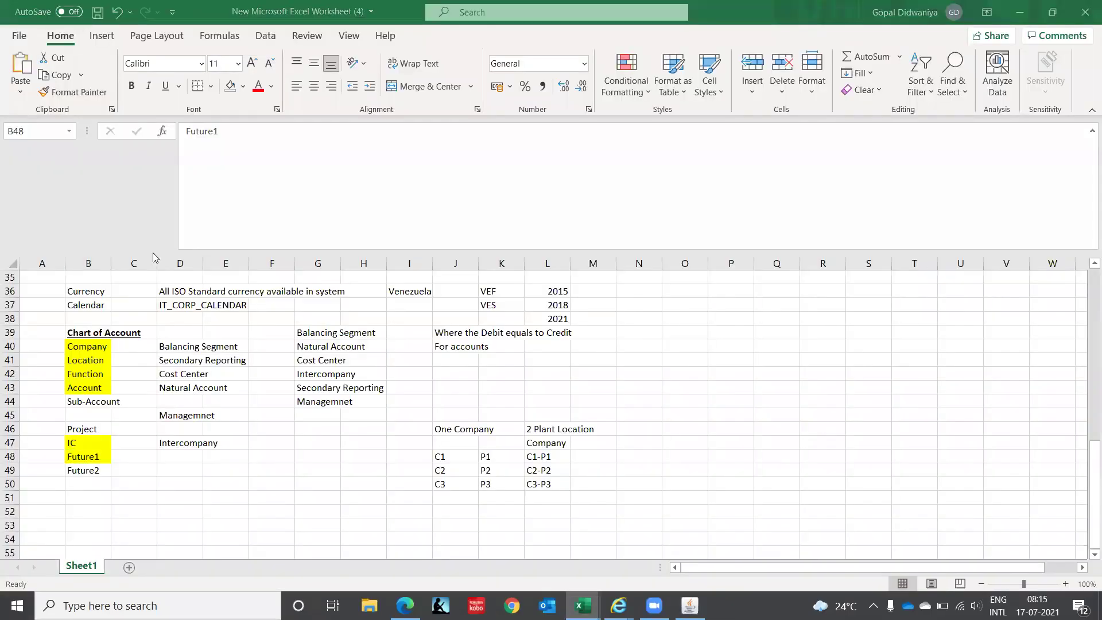
key("alt+Tab")
key("alt+Tab")
key("alt+Tab")
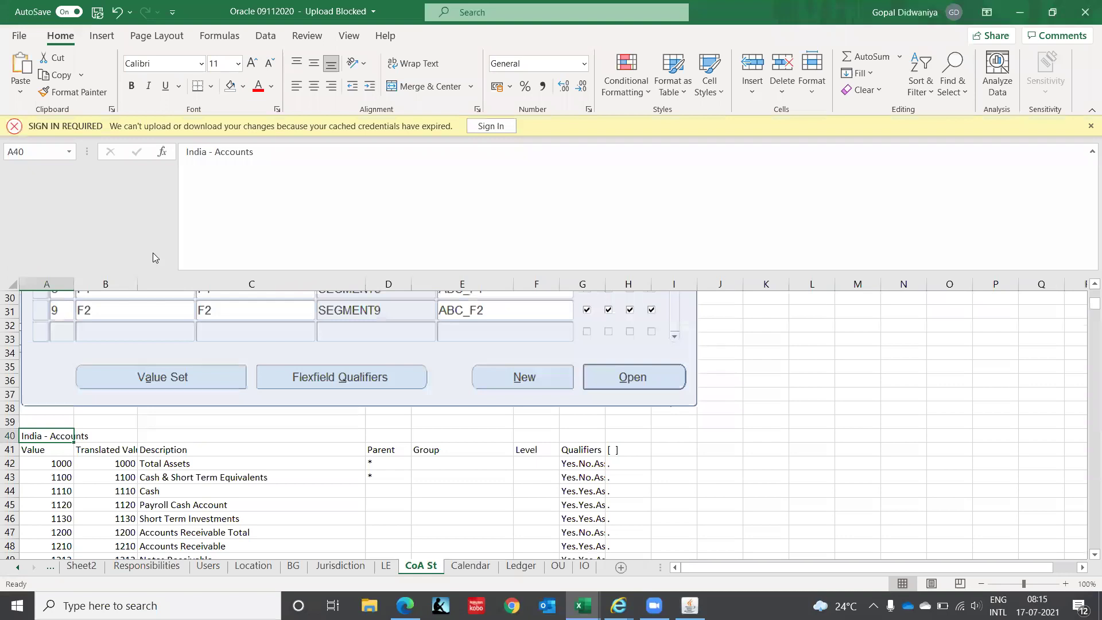
key("Down")
key("Down")
key("Down")
key("Down")
key("Down")
key("Down")
key("Down")
key("Down")
key("Down")
key("Down")
key("Down")
key("Down")
key("Down")
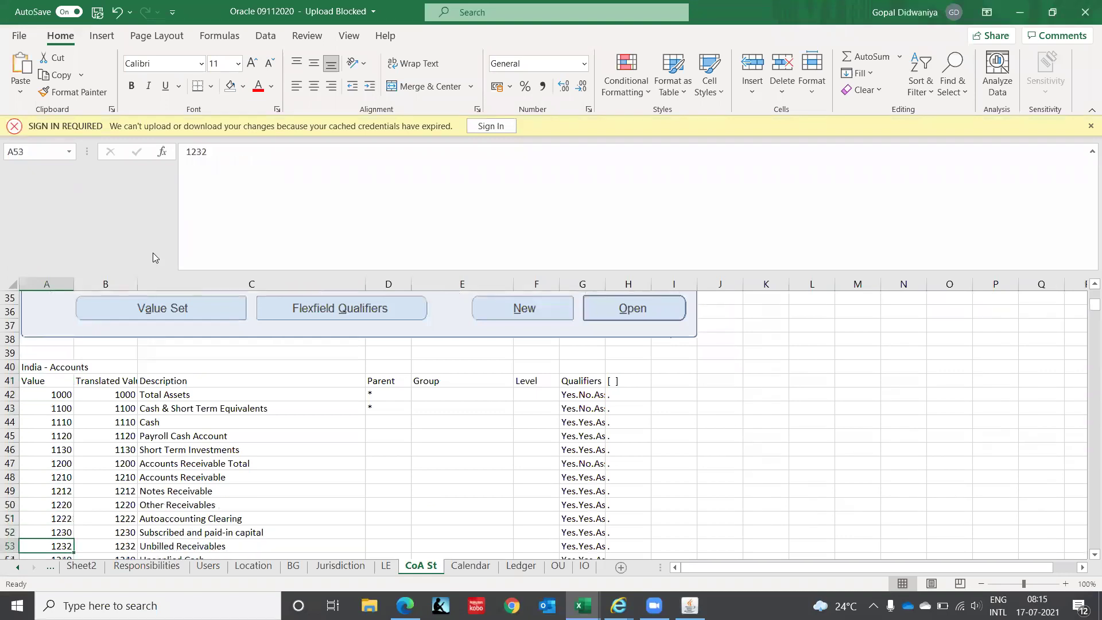
- Back in Oracle Applications, review the values and descriptions of the India - Account value set, and close the Segment Values window
key("alt+Tab")
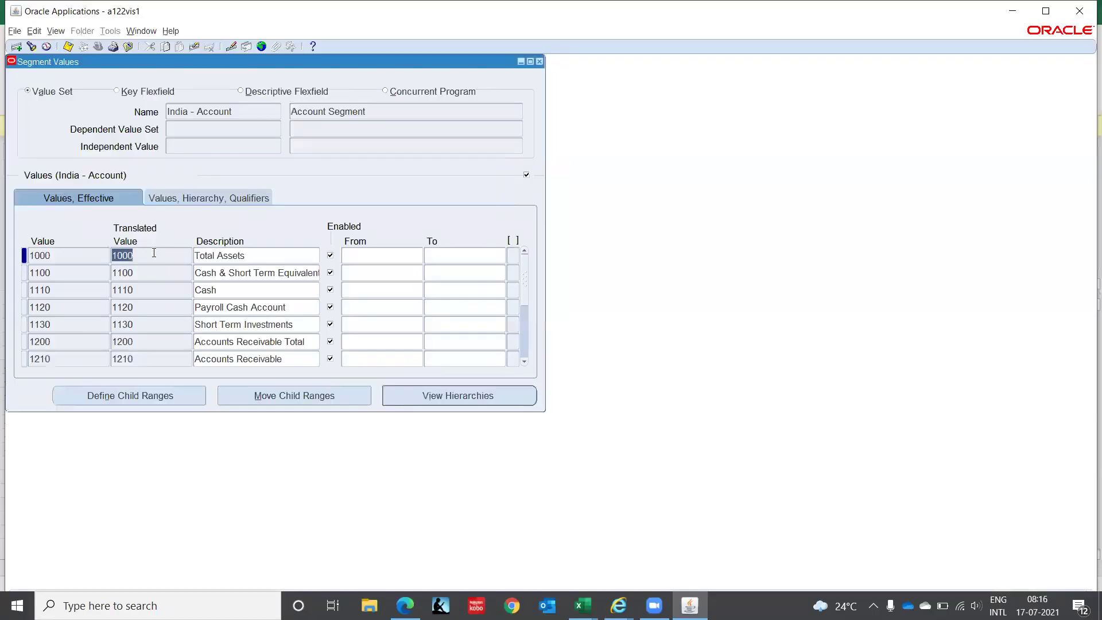
scroll(154, 252, "down", 3)
scroll(154, 252, "down", 3)
scroll(153, 253, "down", 4)
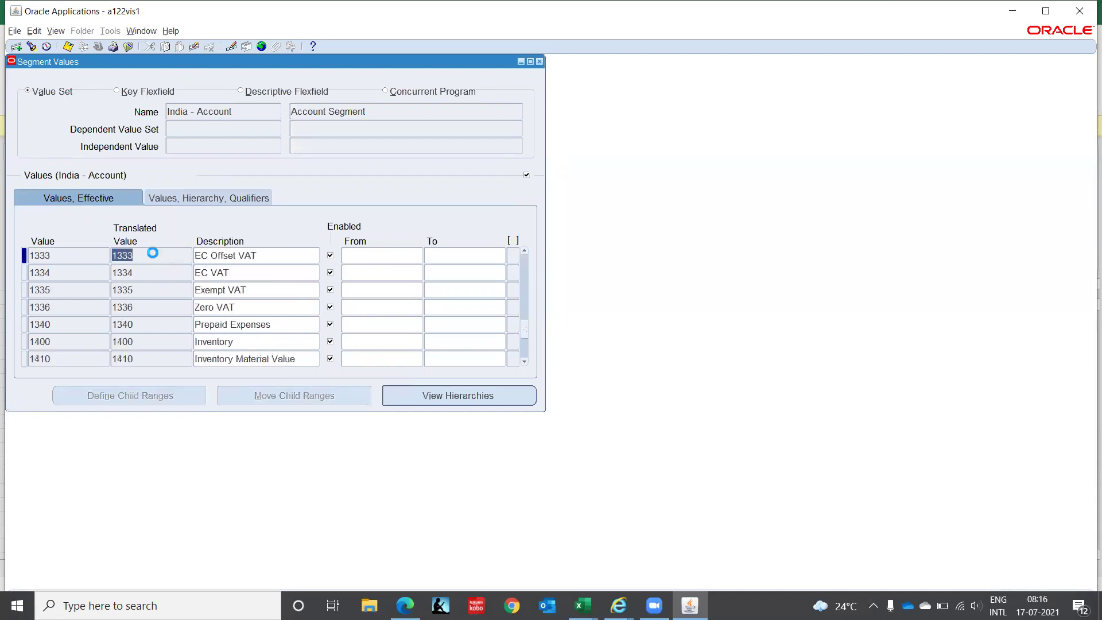
scroll(153, 253, "down", 2)
scroll(153, 253, "down", 10)
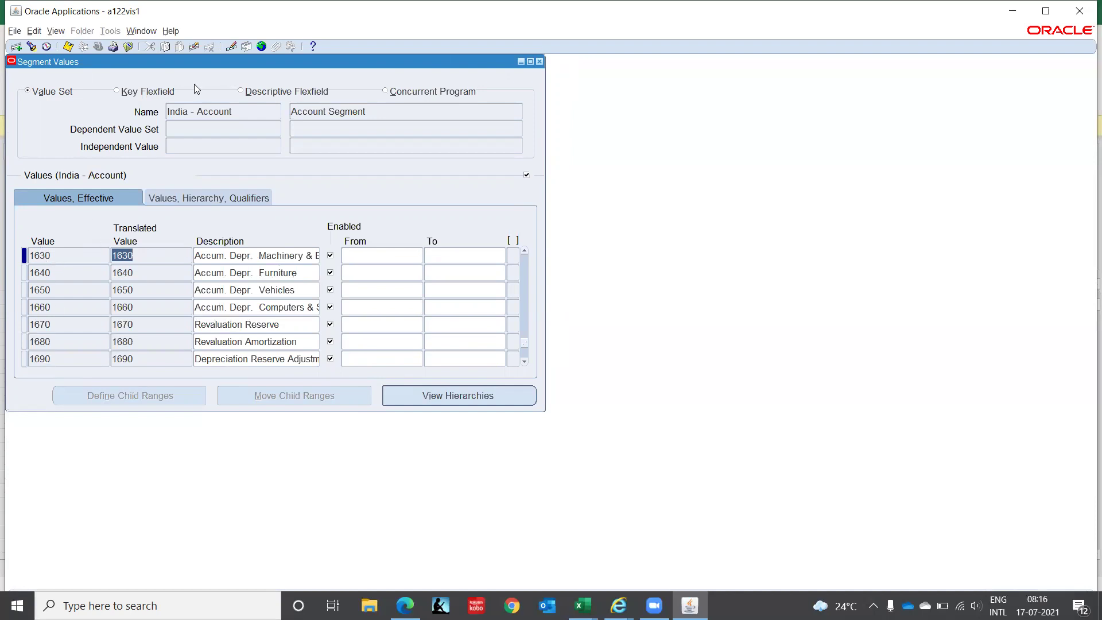
left_click(540, 62)
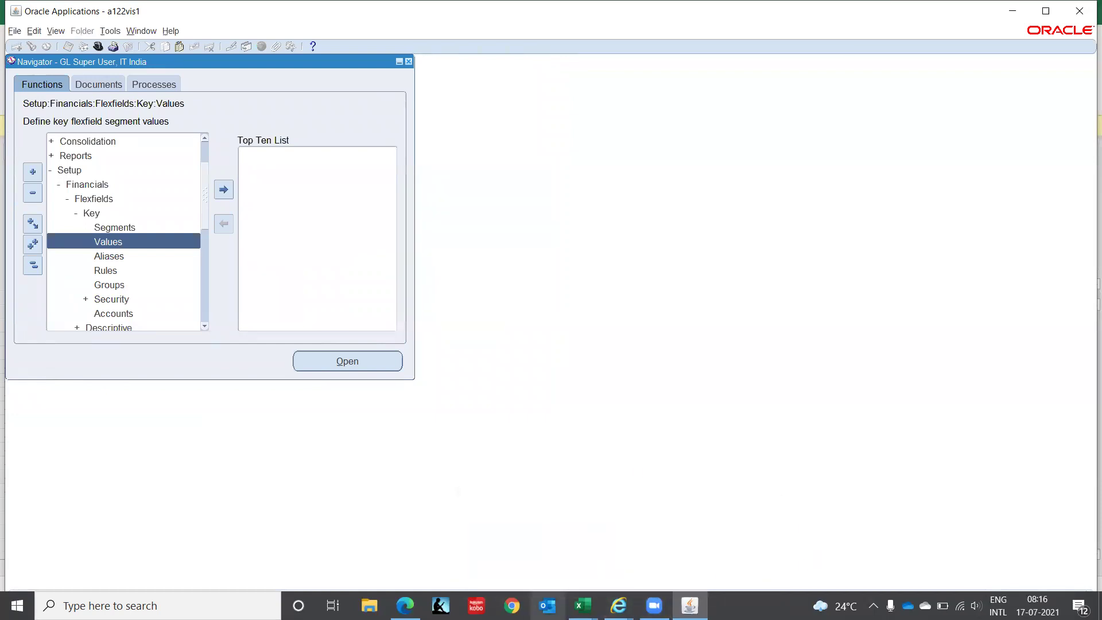
- Switch to the New Microsoft Excel Worksheet (4) workbook in Excel and add a bold, underlined Company heading in cell B53
left_click(583, 606)
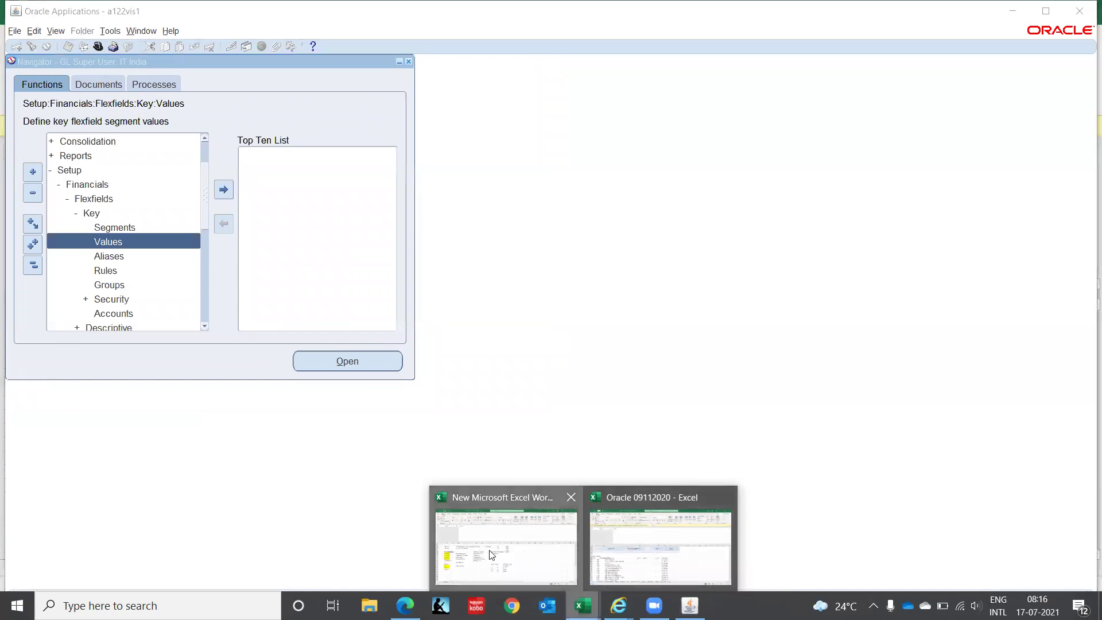
left_click(523, 554)
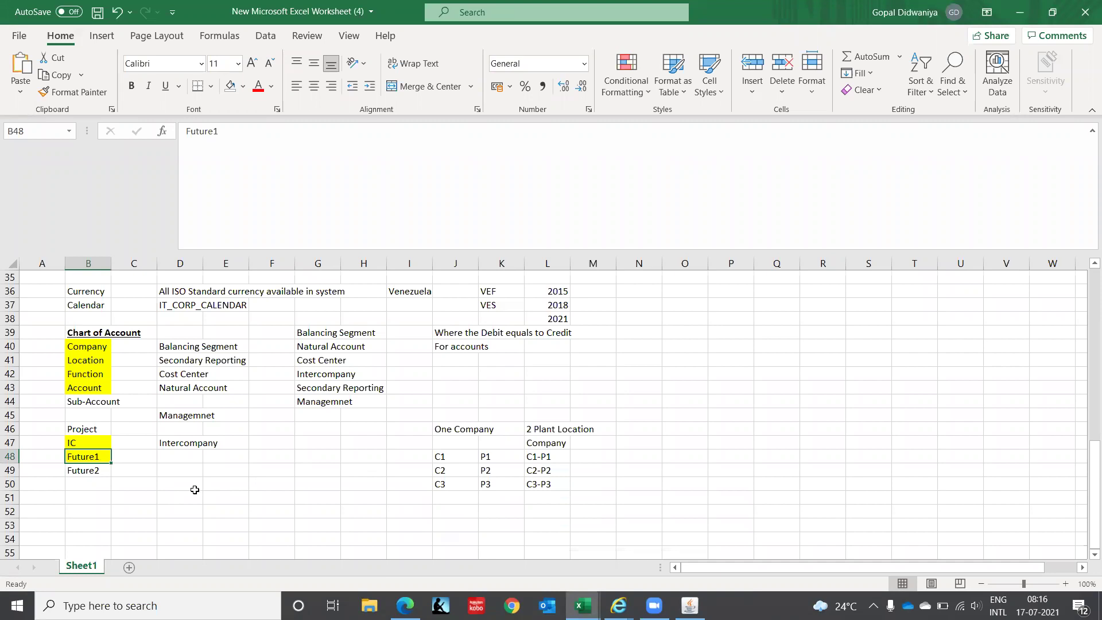
key("Down")
key("Down")
key("Down")
key("Down")
key("Down")
key("Down")
key("Down")
key("Down")
key("Down")
key("Down")
key("Down")
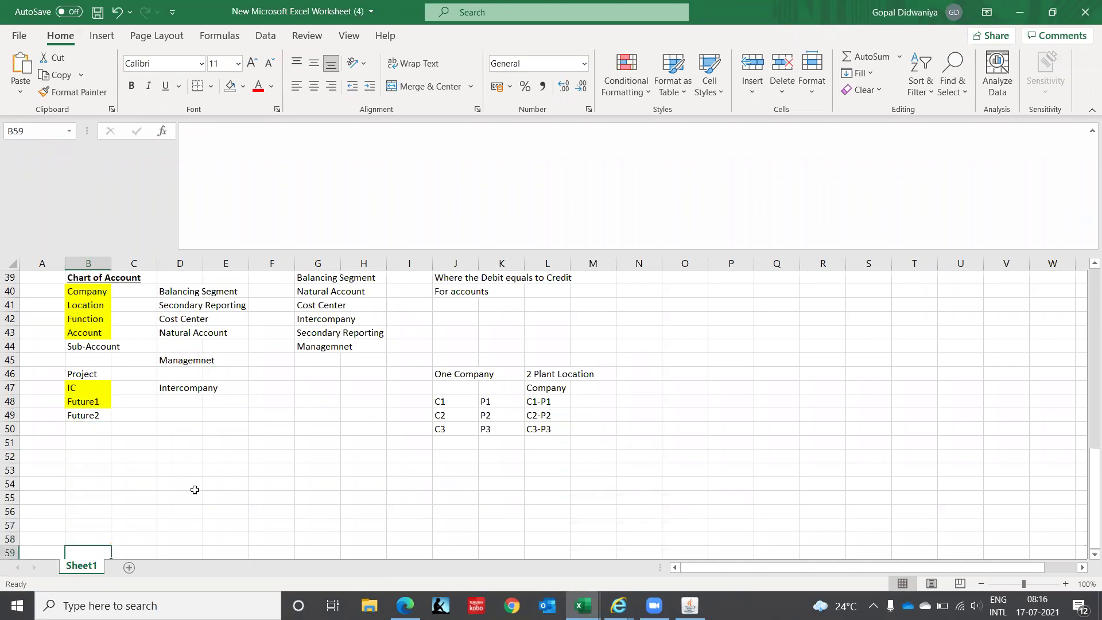
key("Left")
key("Up")
key("Up")
key("Up")
key("Up")
key("Up")
key("Up")
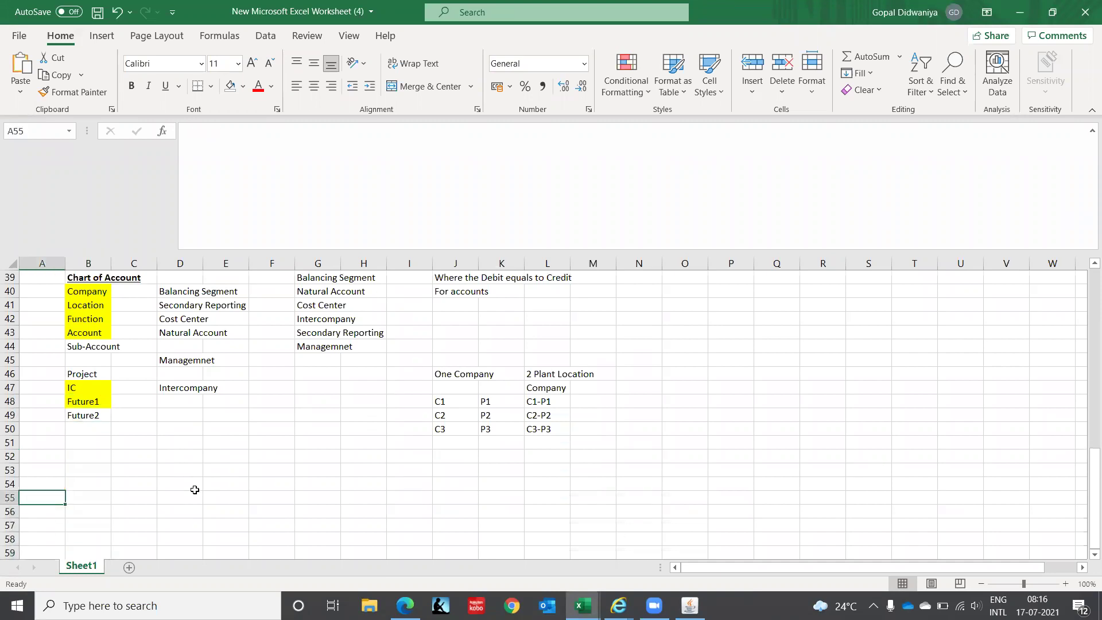
key("Right")
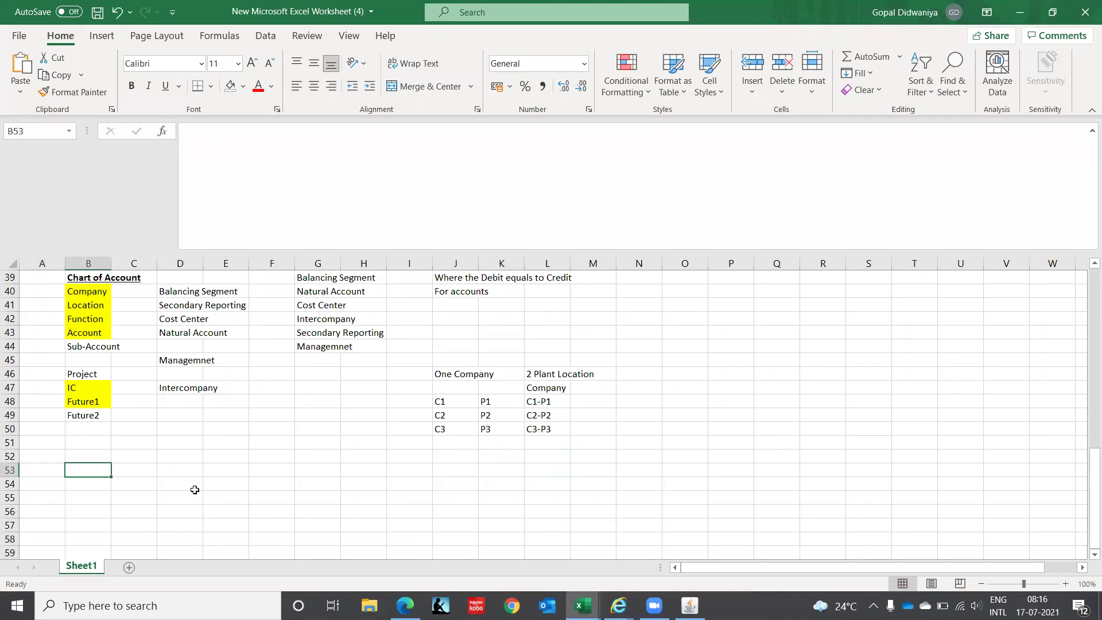
type("Compma")
key("BackSpace")
key("BackSpace")
type("any")
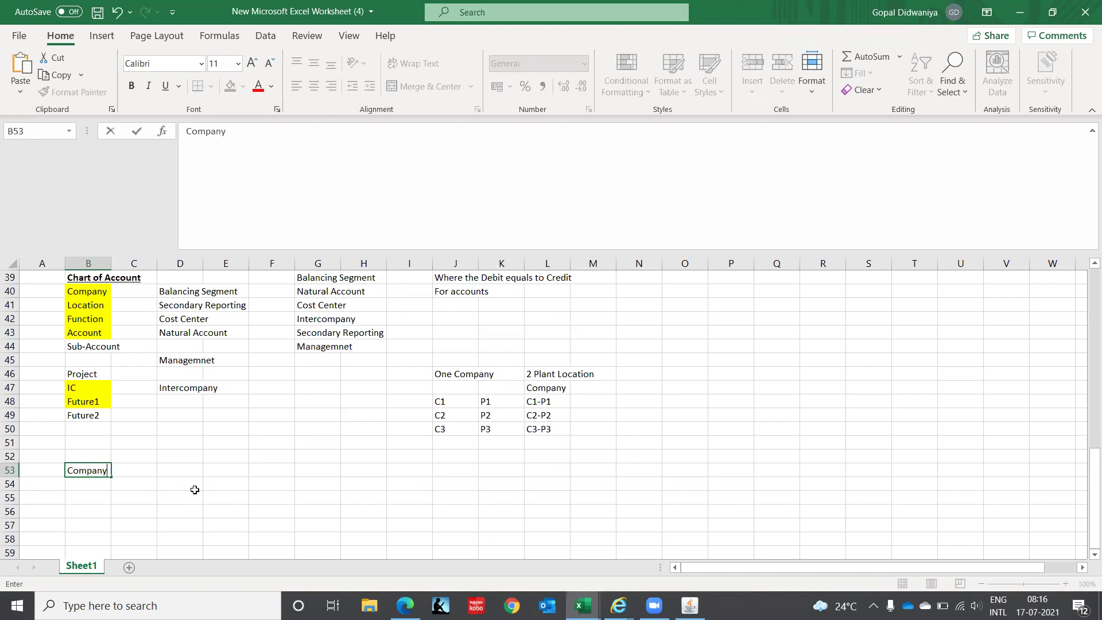
key("ctrl+Return")
key("ctrl+b")
key("ctrl+u")
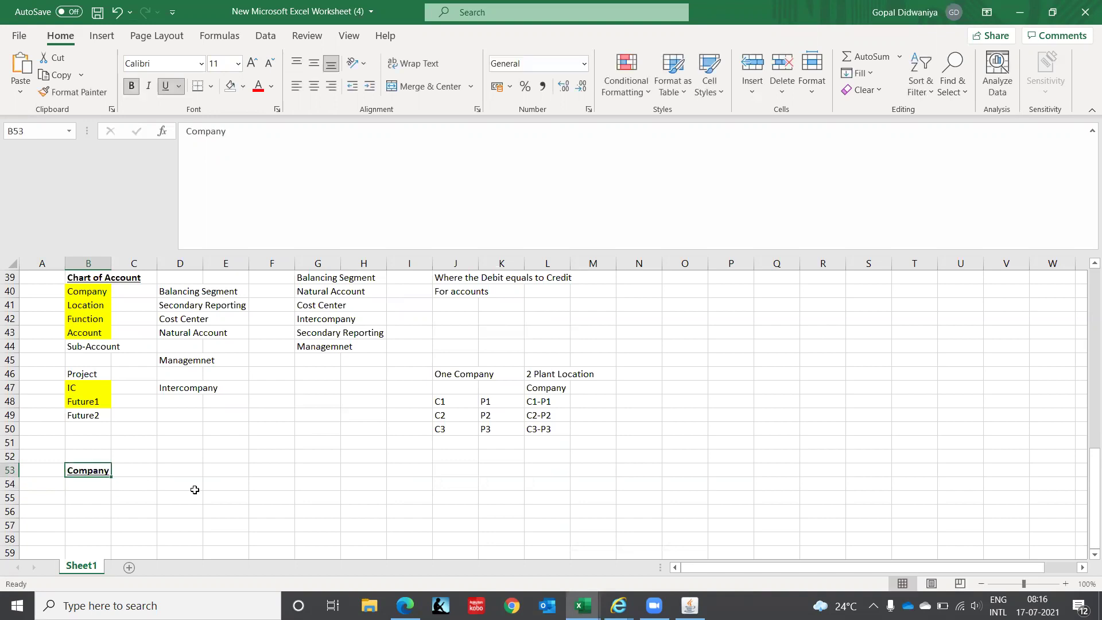
- List the company codes C1 and C2 beneath the Company heading in B54 and B55
key("Down")
type("C1")
key("Return")
type("C1")
key("BackSpace")
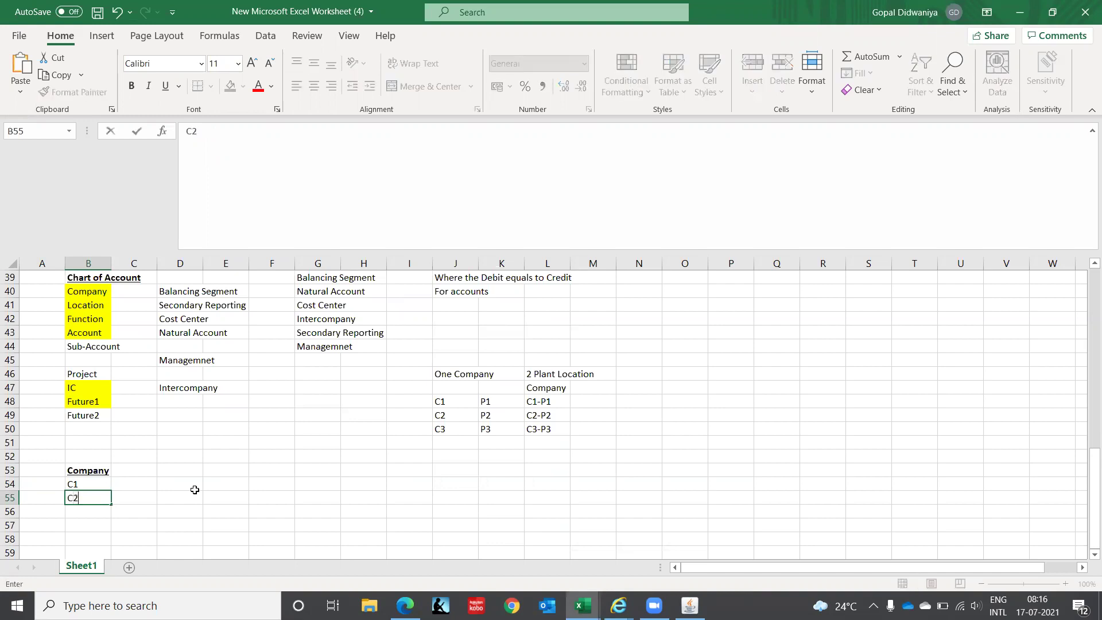
type("2")
key("Tab")
- Add the heading Location in C53, beside the Company heading
key("Up")
key("Up")
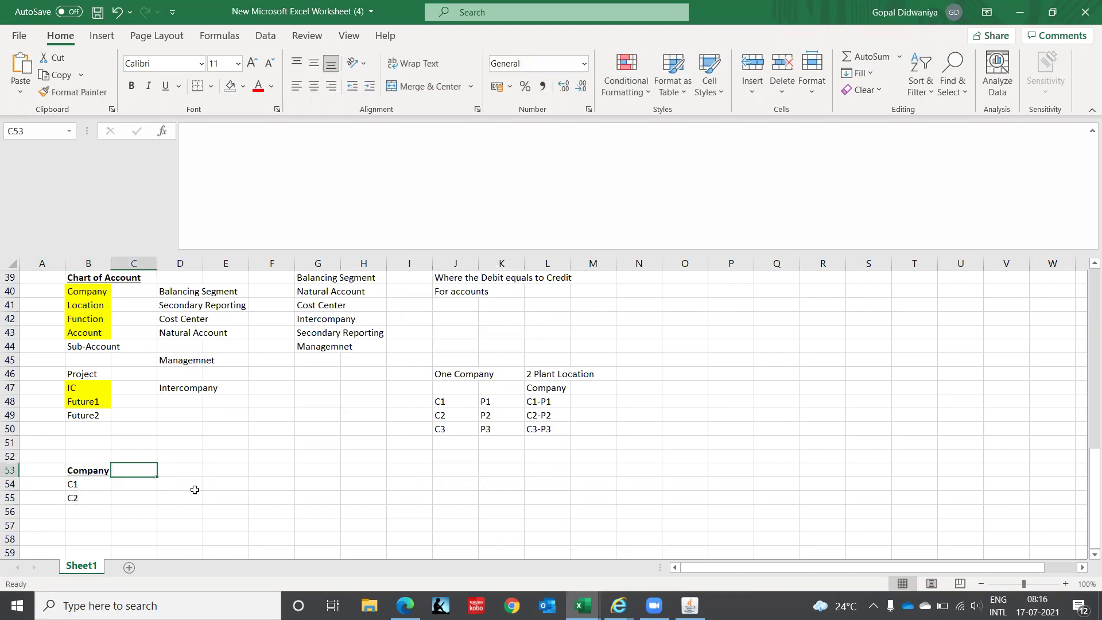
type("L")
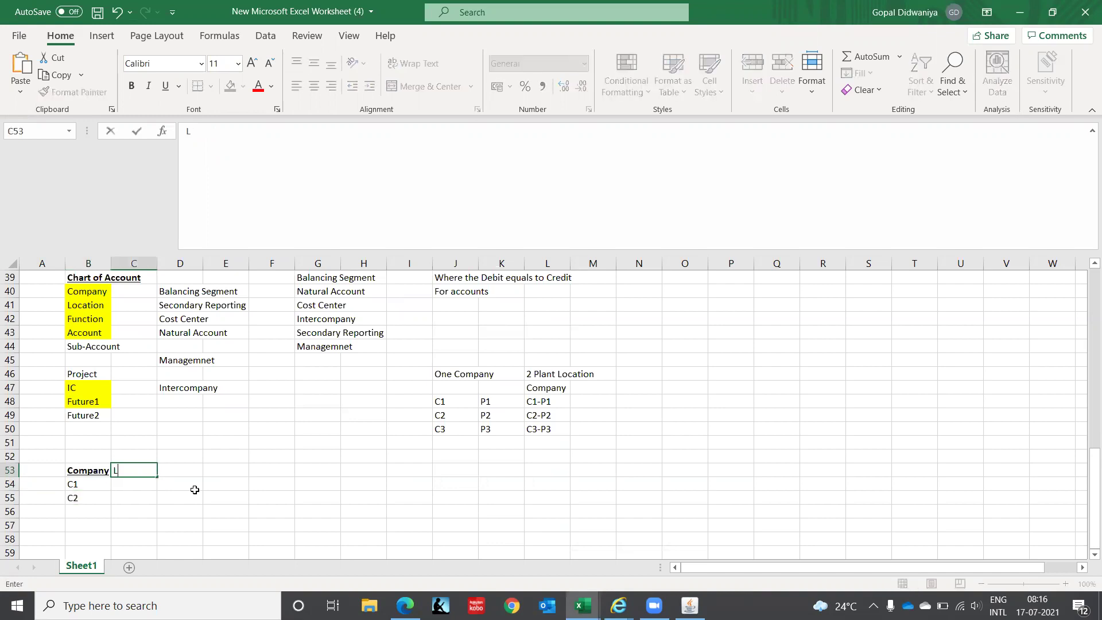
type("ocation")
key("Return")
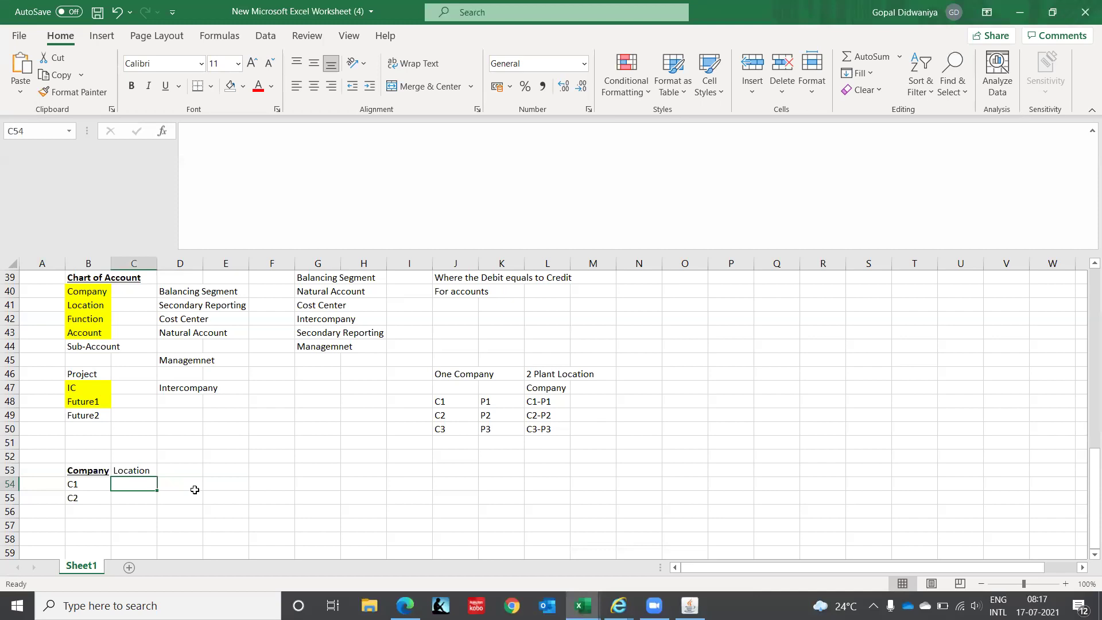
- Delete company code C2 from cell B55
key("Left")
key("Down")
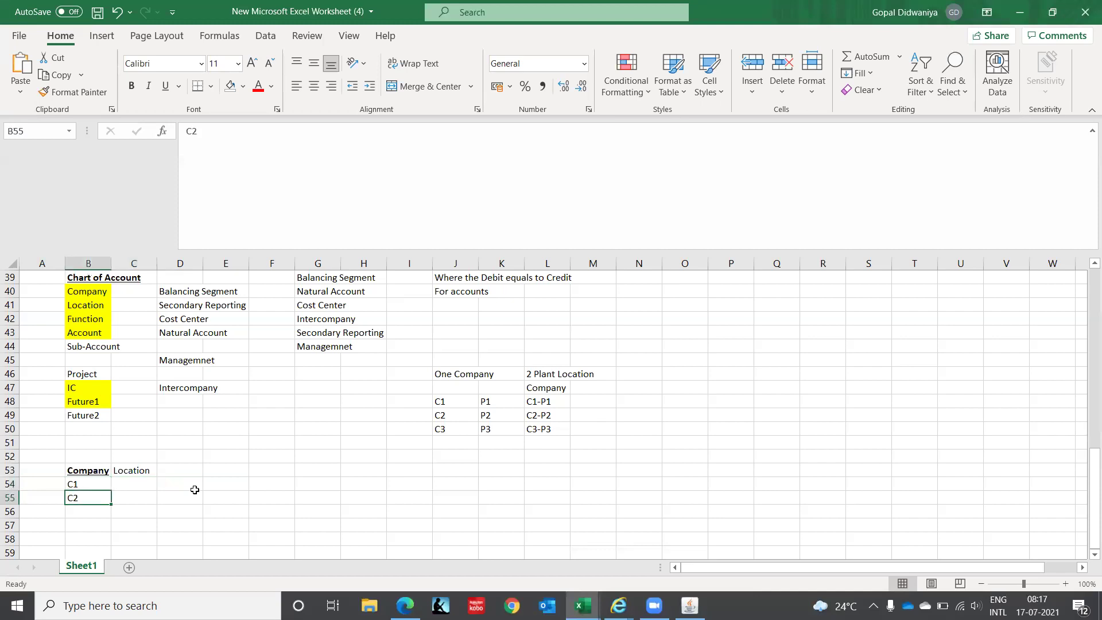
key("Delete")
- Make the Location heading in C53 bold and underlined
key("Right")
key("Up")
key("Up")
key("ctrl+b")
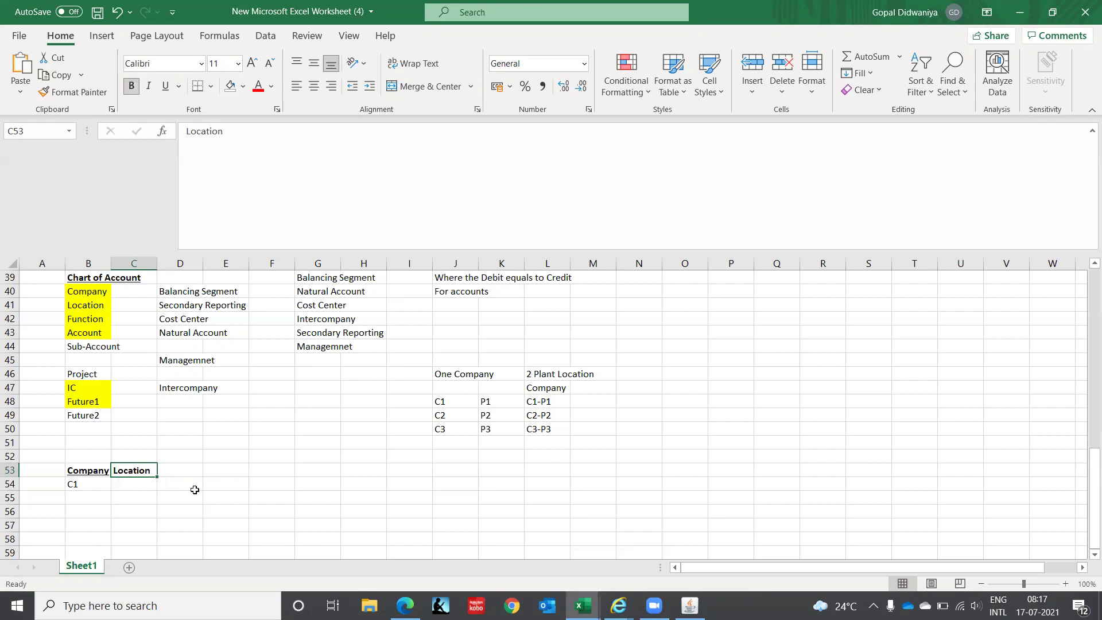
key("ctrl+u")
- Enter the location code CHN in C54 beneath the Location heading
key("Down")
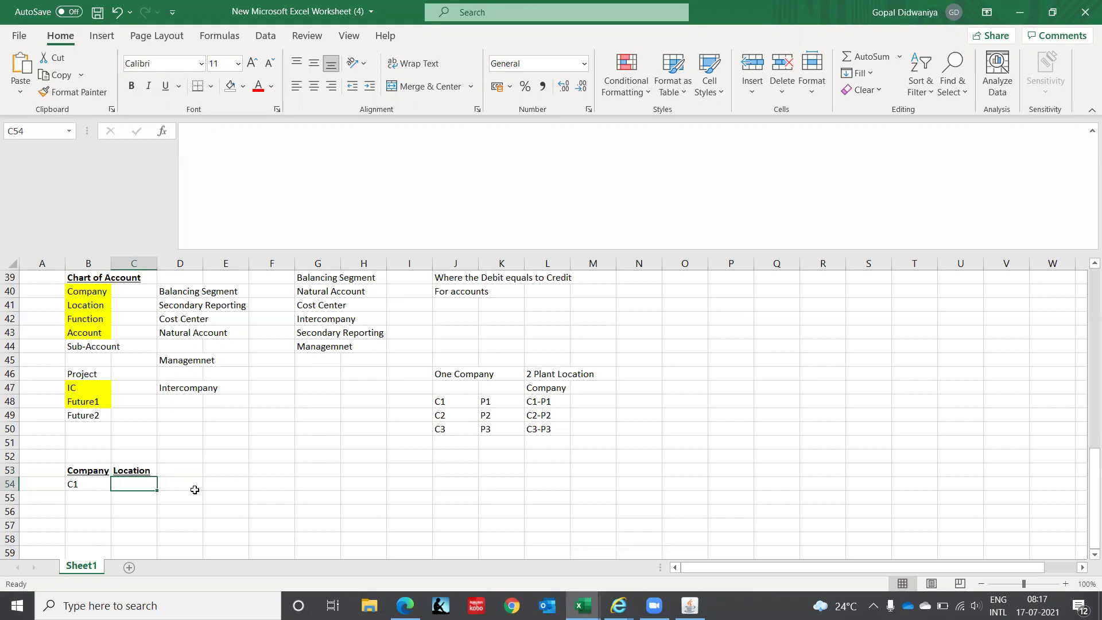
type("CHN")
key("Tab")
- Add a bold, underlined Function heading in D53, beside the Location heading
key("Up")
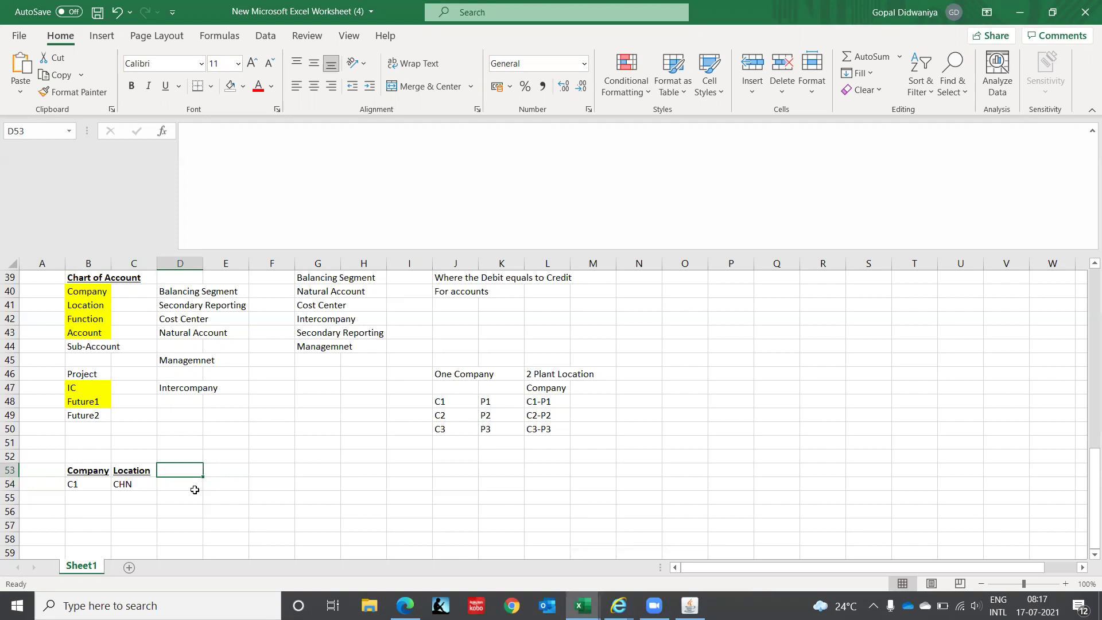
type("Function")
key("Return")
key("Up")
key("ctrl+b")
key("ctrl+u")
- List the function codes FIN, HR, ADM, FAC, PUR and SNM in D54 to D59 beneath the Function heading
left_click(195, 489)
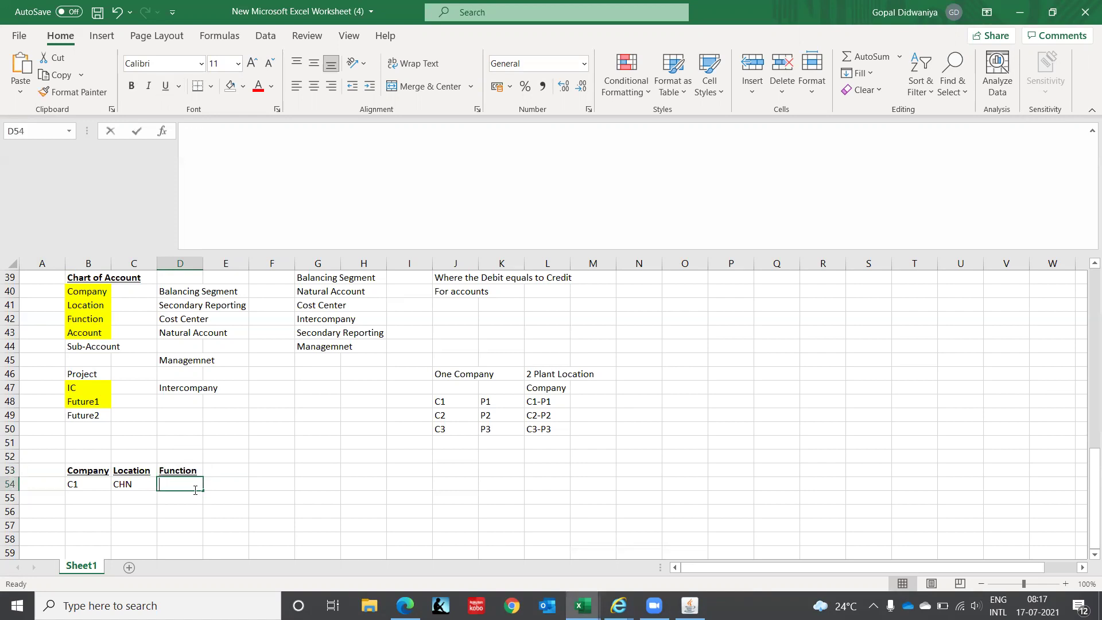
type("FIN")
key("Return")
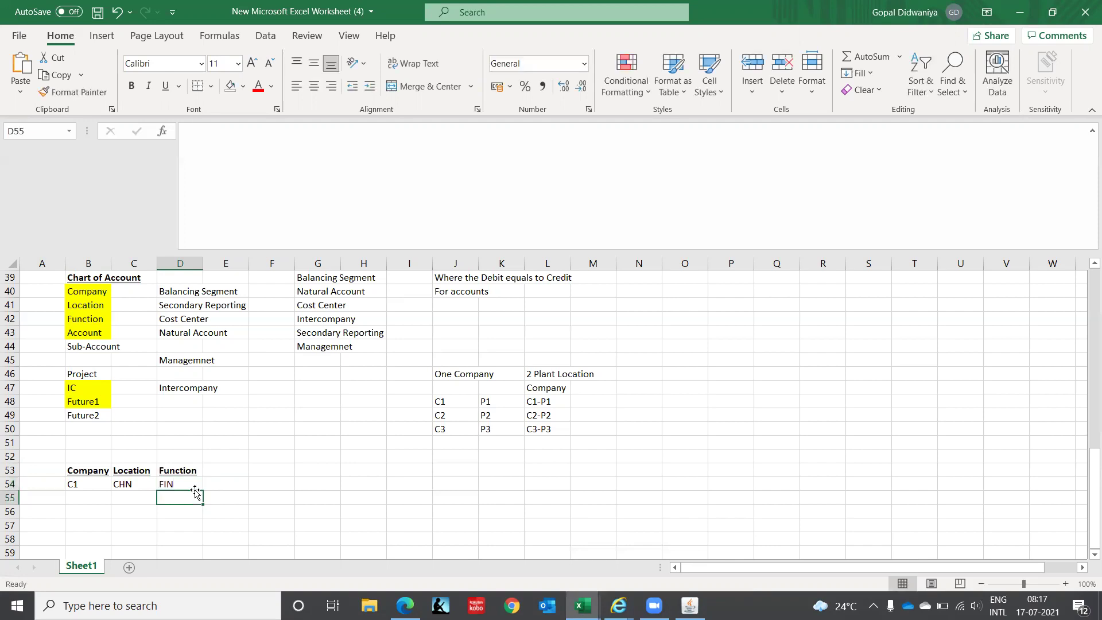
type("HR")
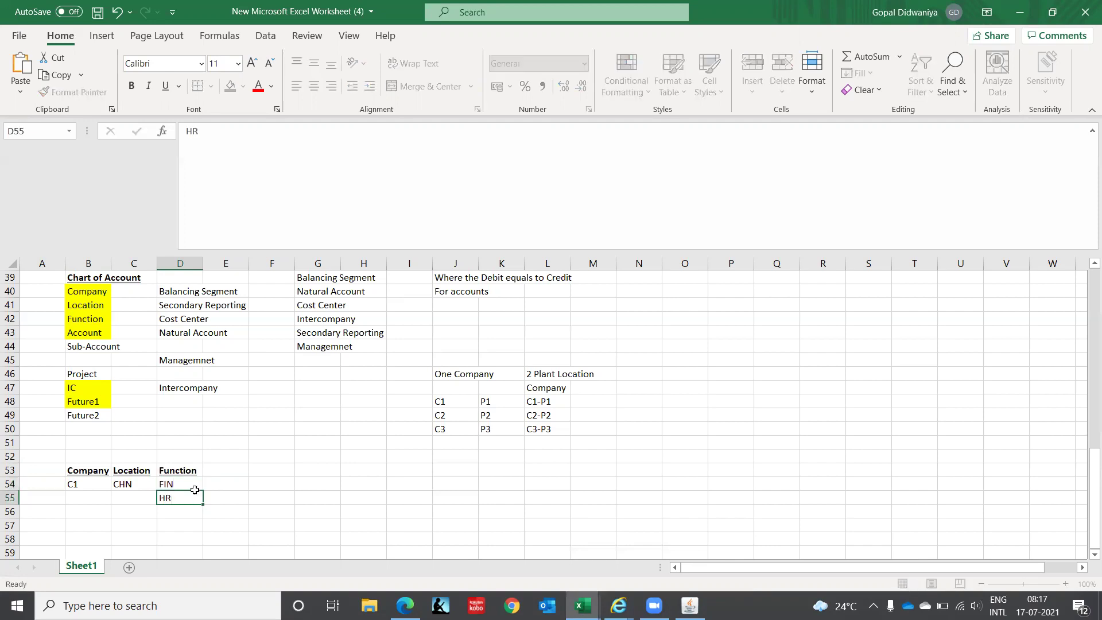
key("Return")
type("ADM")
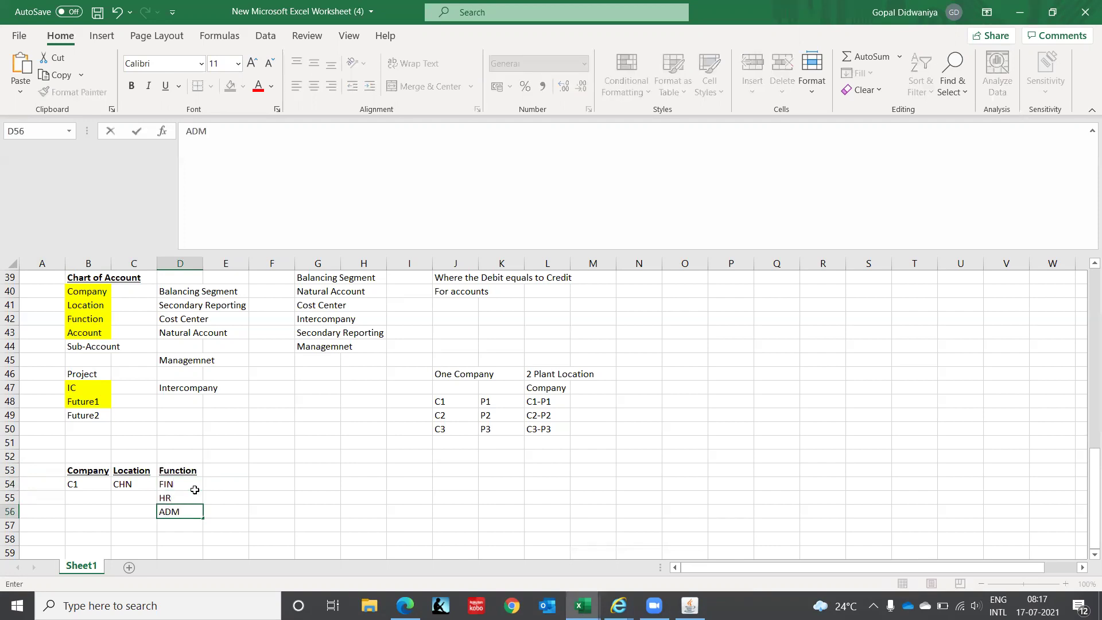
key("Return")
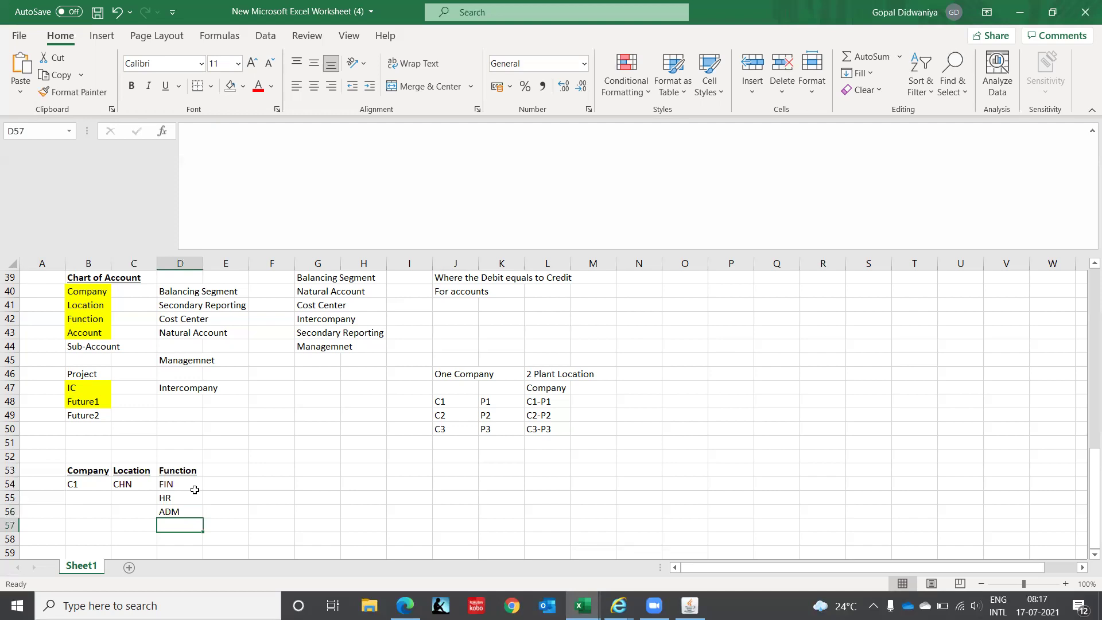
type("FAC")
key("Return")
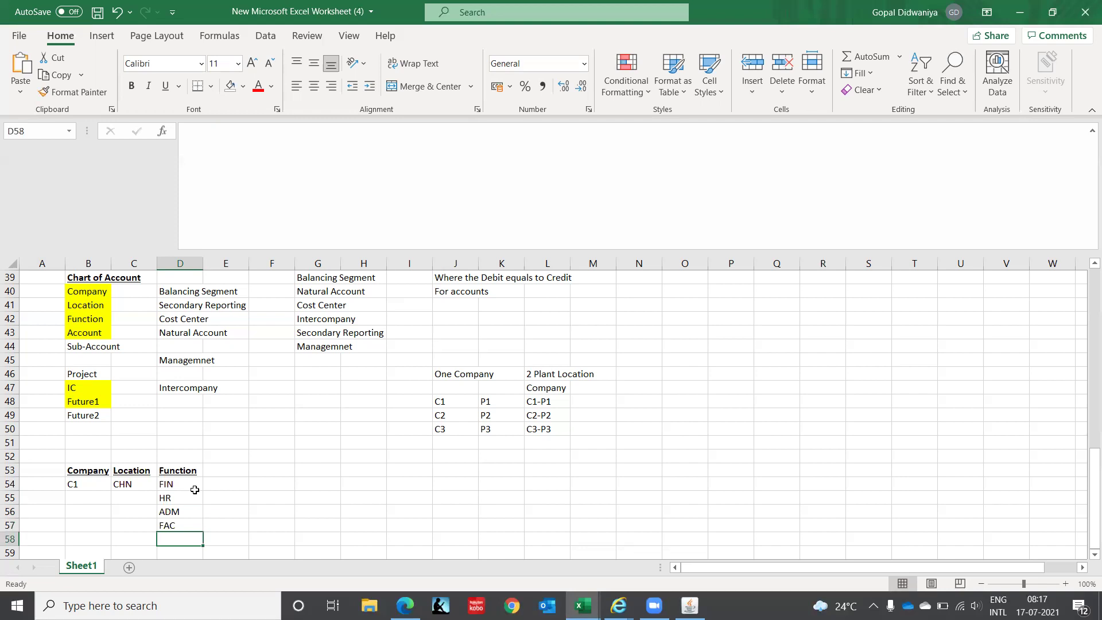
type("P")
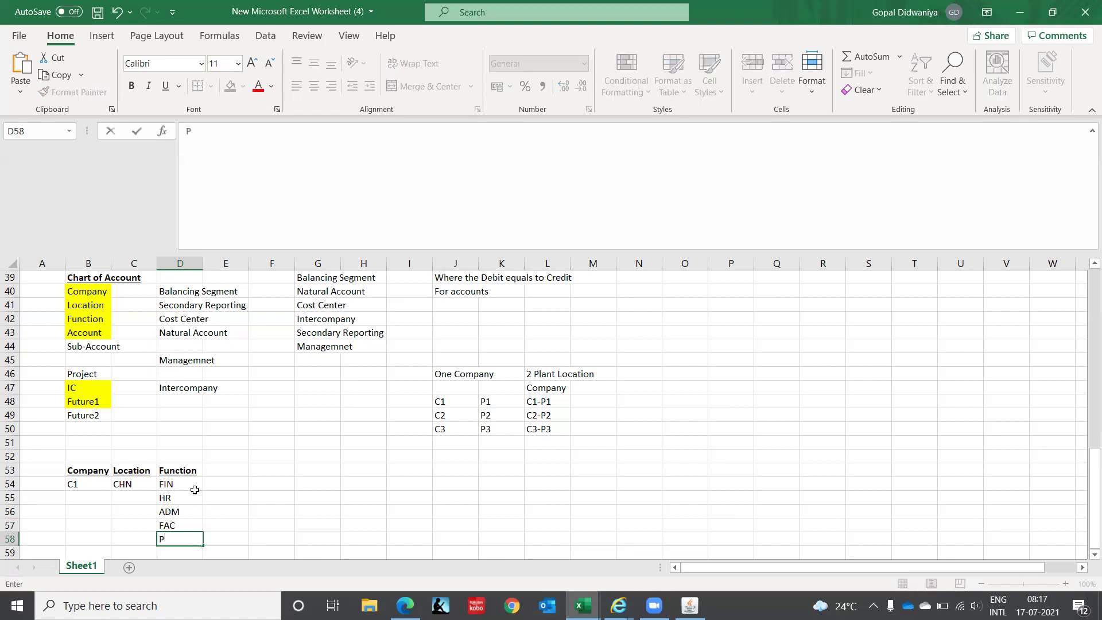
type("UR")
key("Return")
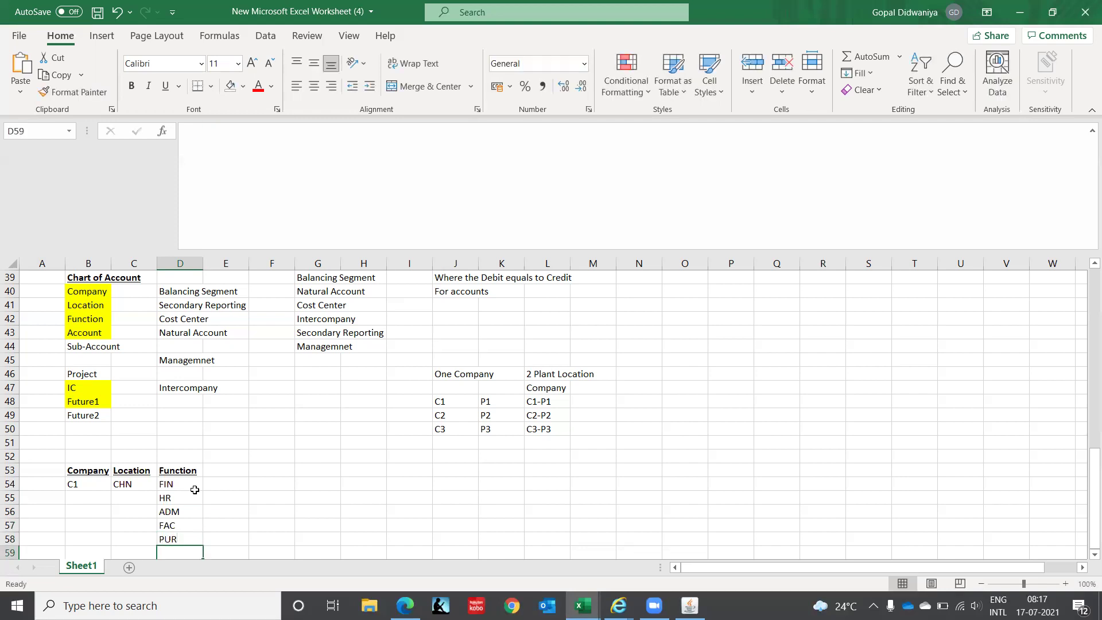
type("SNM")
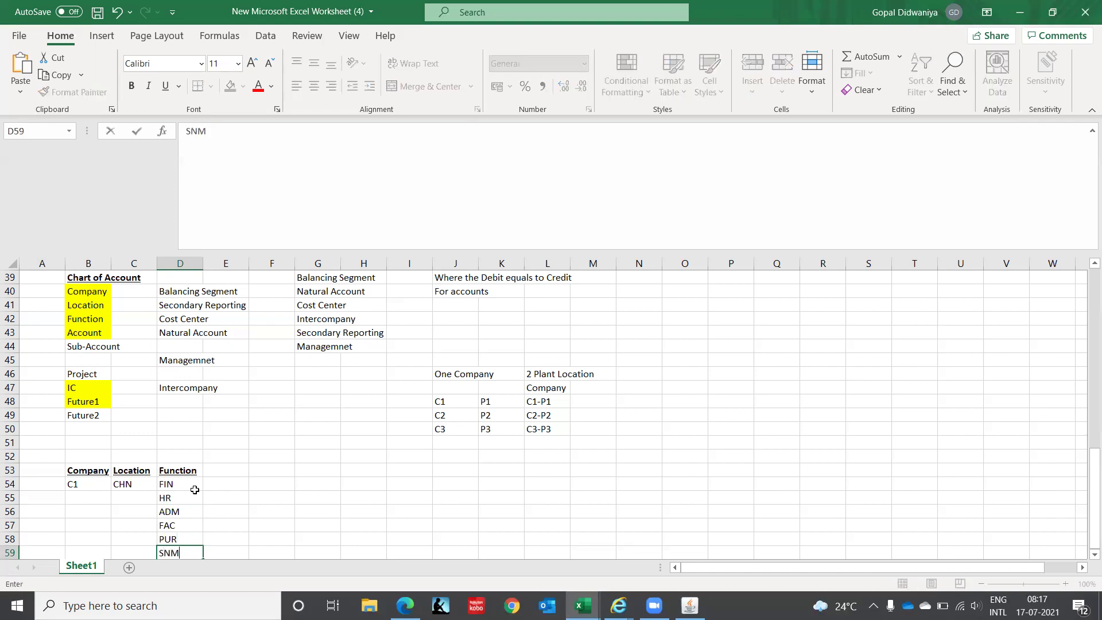
key("Return")
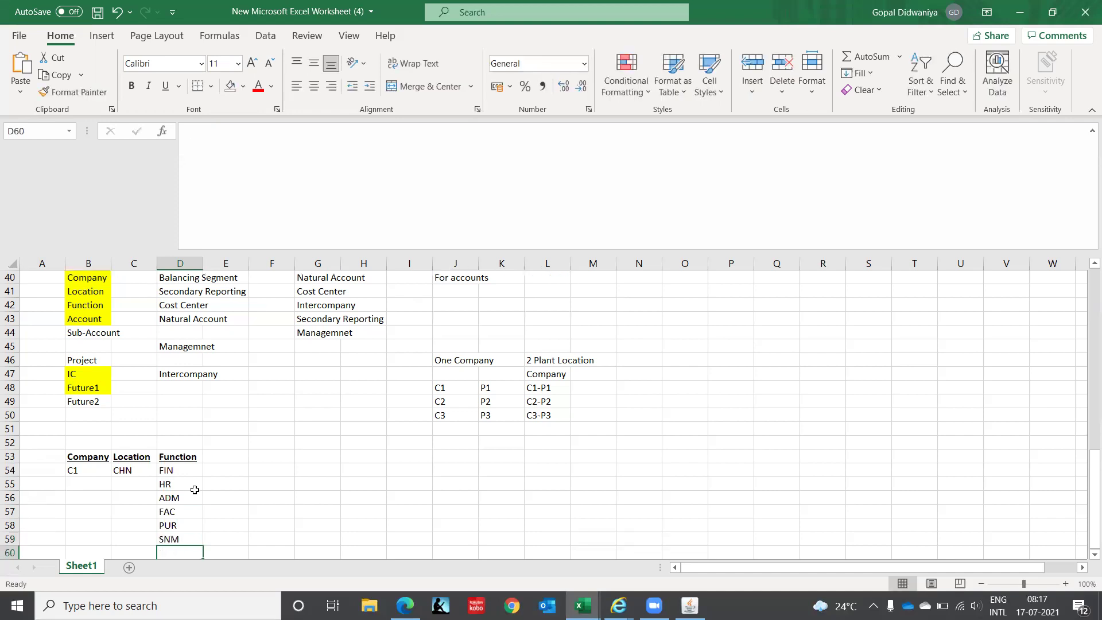
- Replace the last function code in D59 with SAL
key("Up")
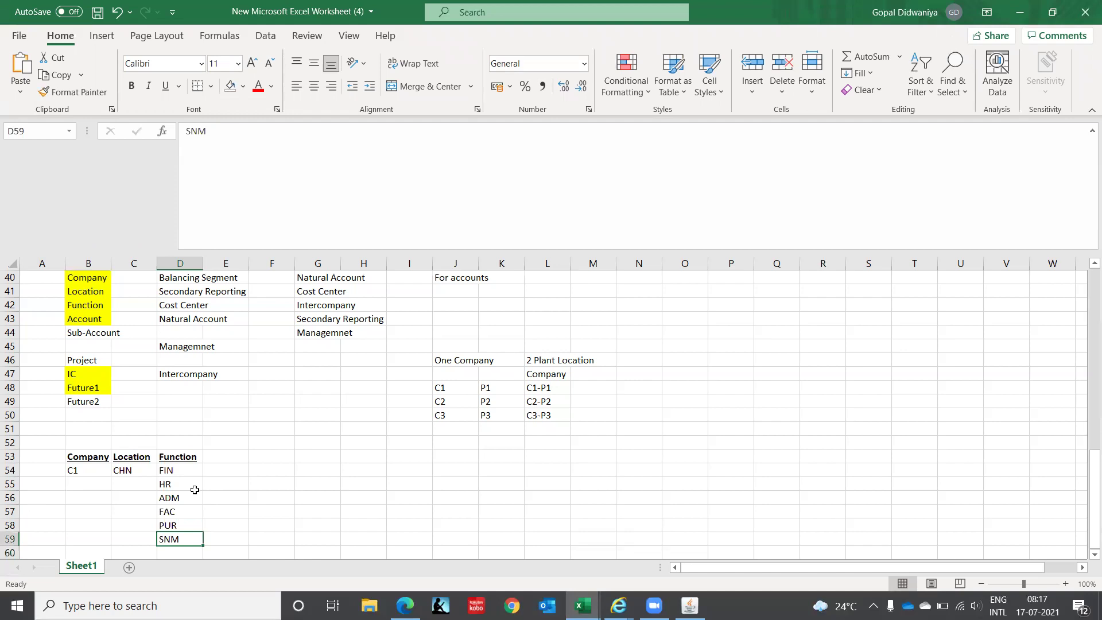
type("SAL")
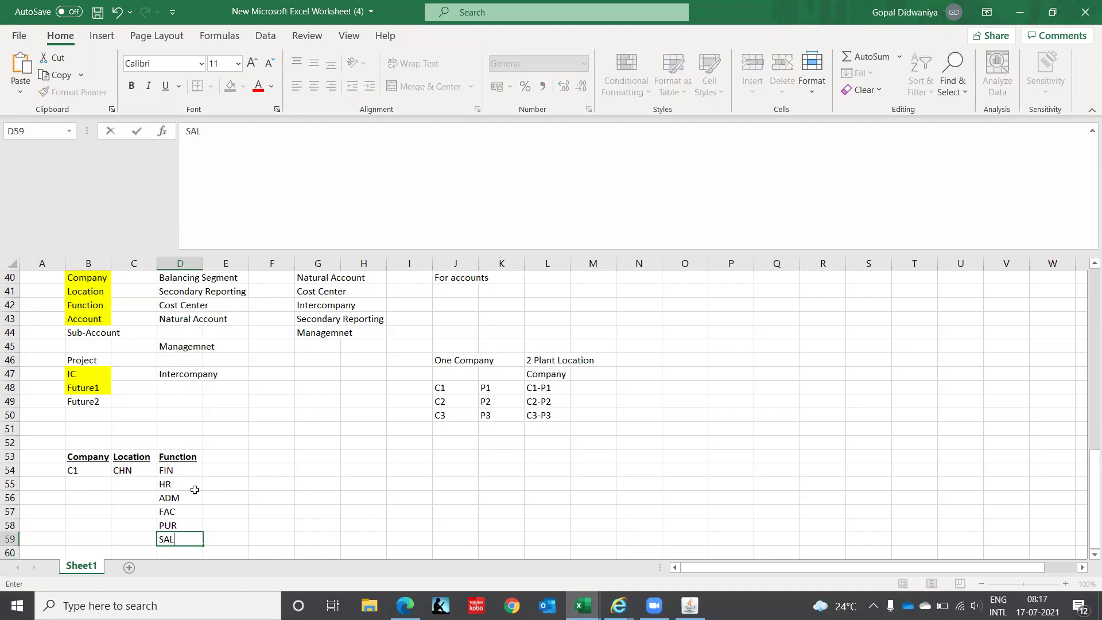
key("Return")
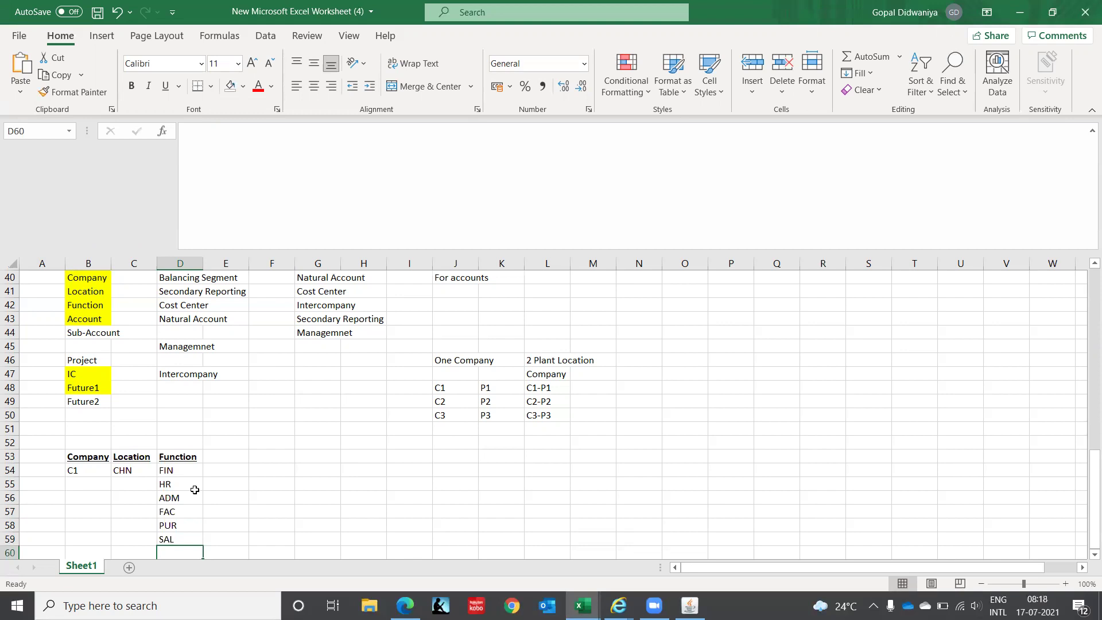
key("Down")
key("Up")
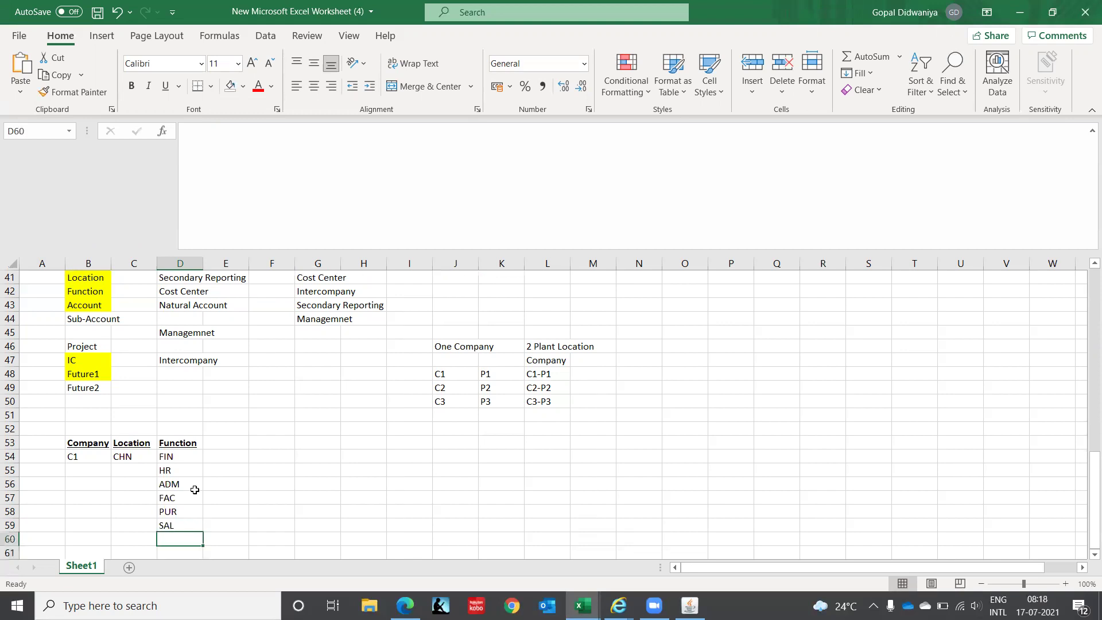
key("Up")
key("Up")
key("Up")
key("Up")
key("Up")
key("Up")
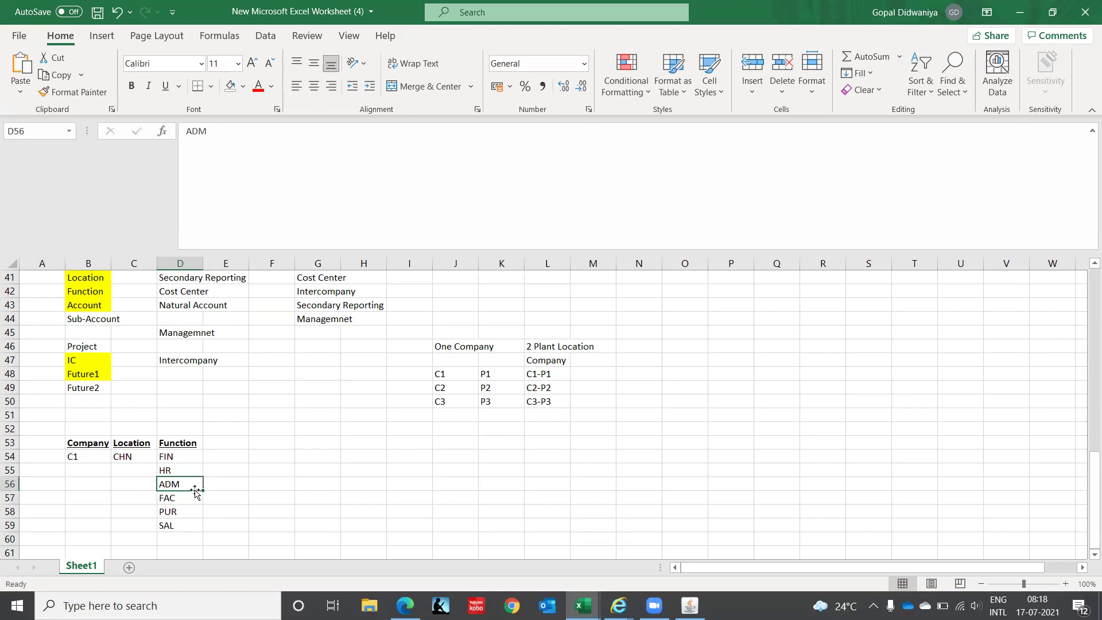
- Append the function code IT in D60, at the end of the Function list
key("Down")
key("Down")
key("Down")
key("Down")
key("Down")
key("Down")
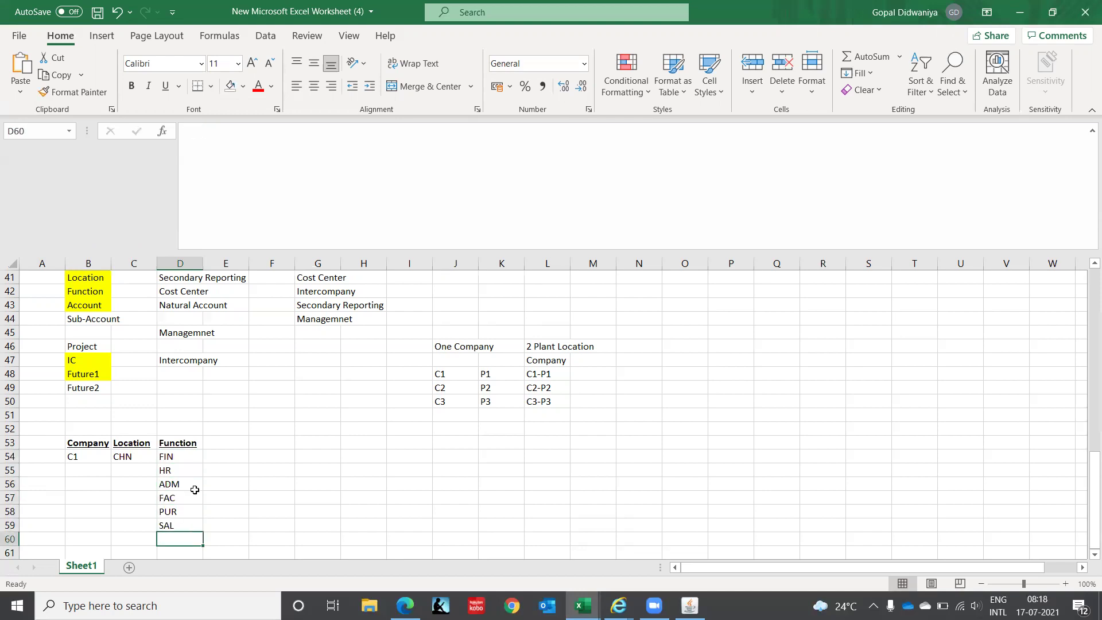
type("IT")
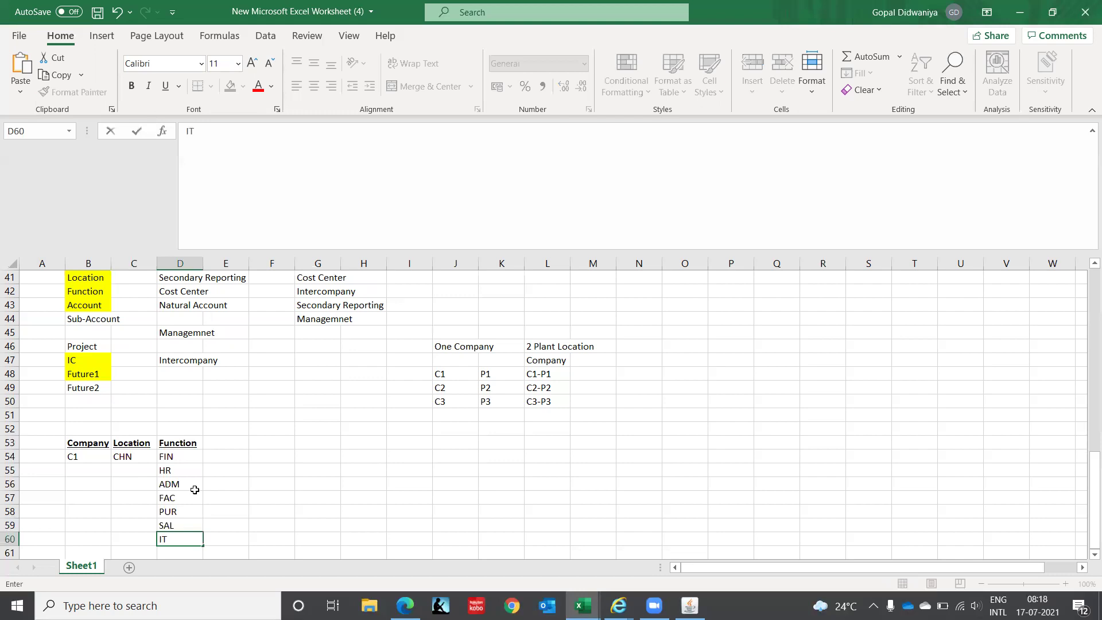
key("Return")
- Add a bold, underlined Account heading in E53, beside the Function heading
key("Up")
key("Up")
key("Up")
key("Up")
key("Up")
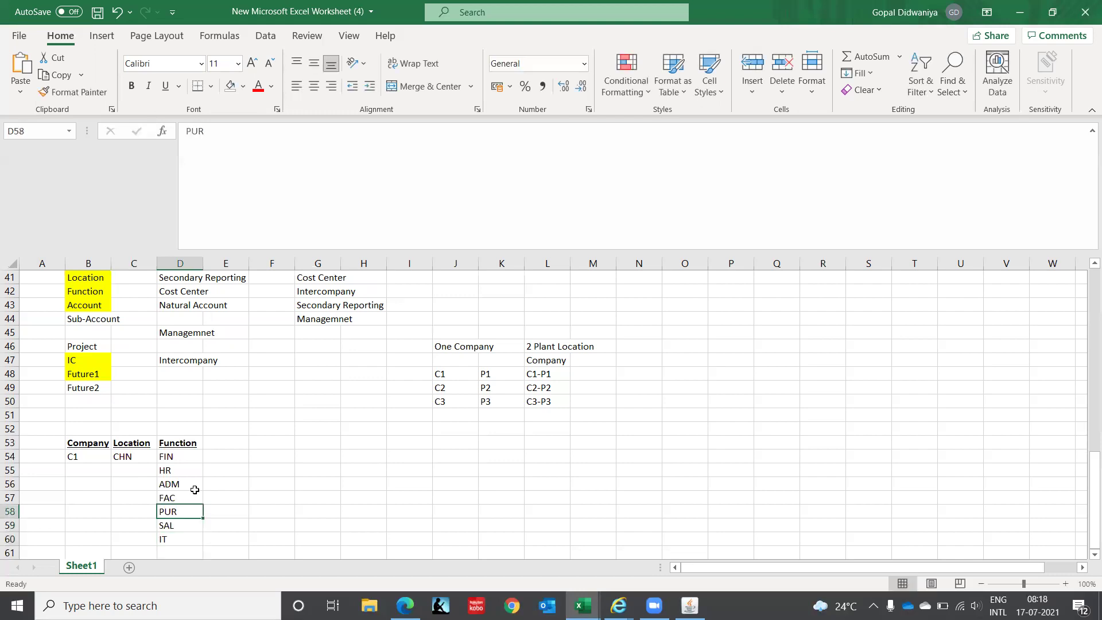
key("Up")
key("Up")
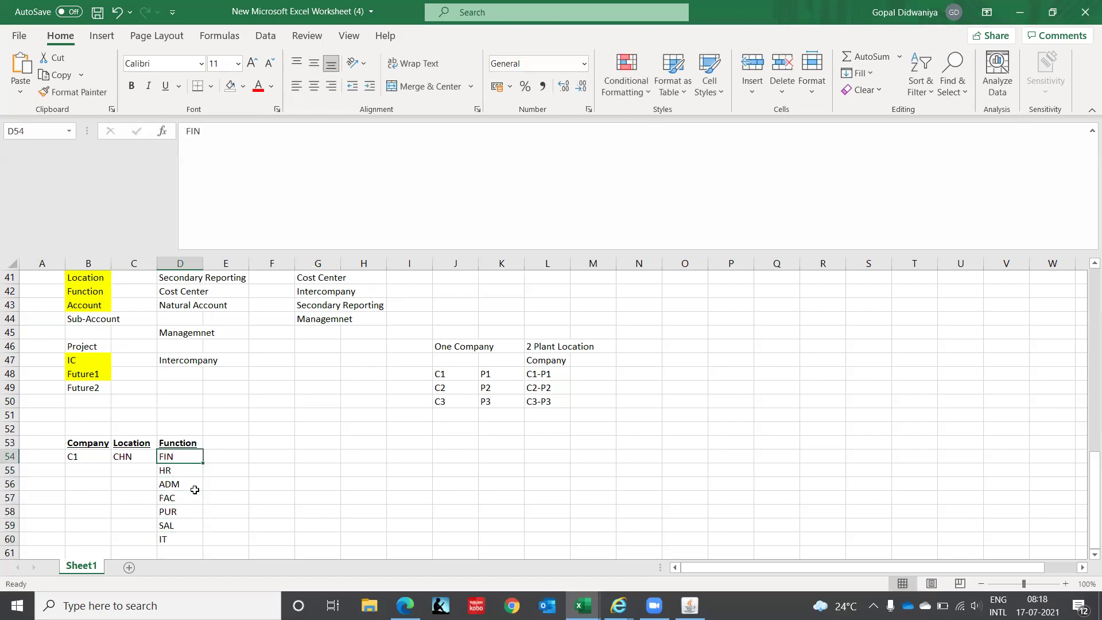
key("Right")
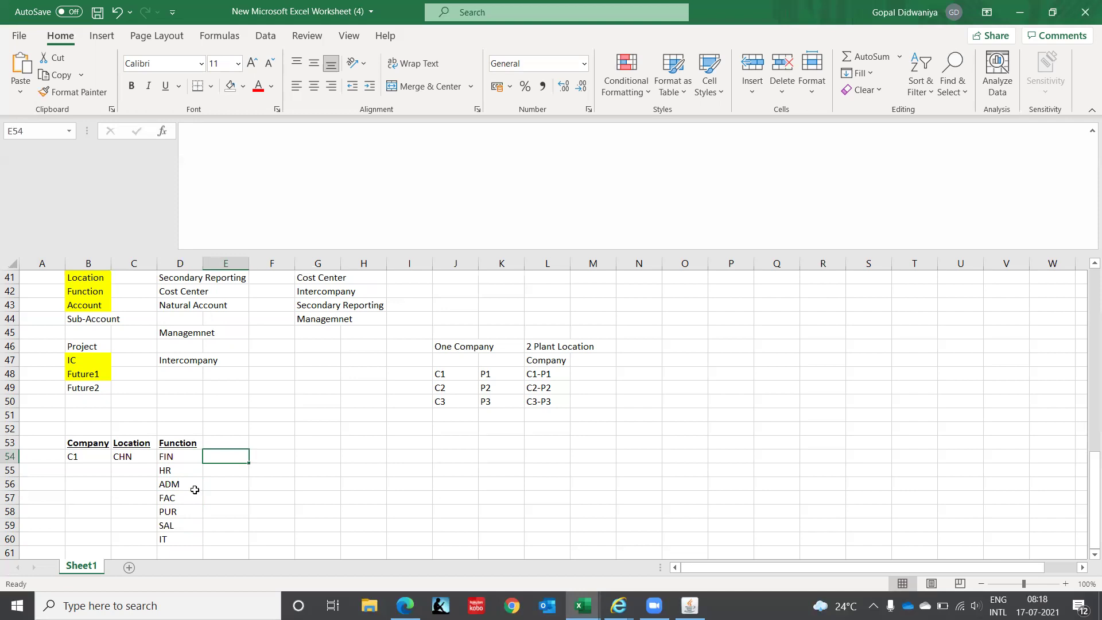
key("Up")
key("Up")
key("Down")
key("Down")
key("Up")
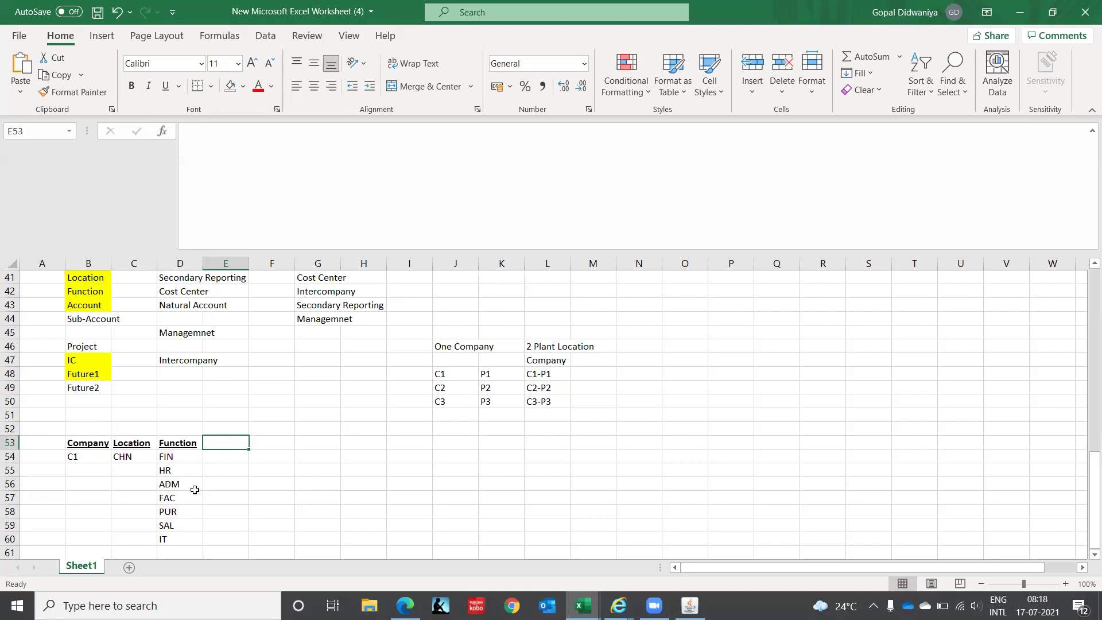
type("Account")
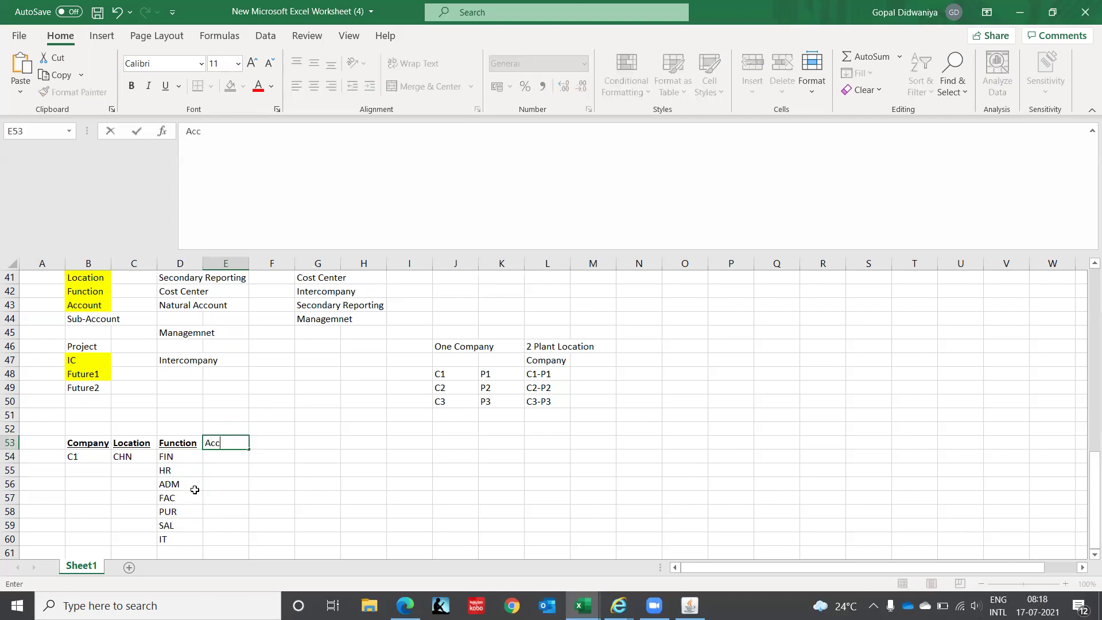
key("ctrl+Return")
key("ctrl+b")
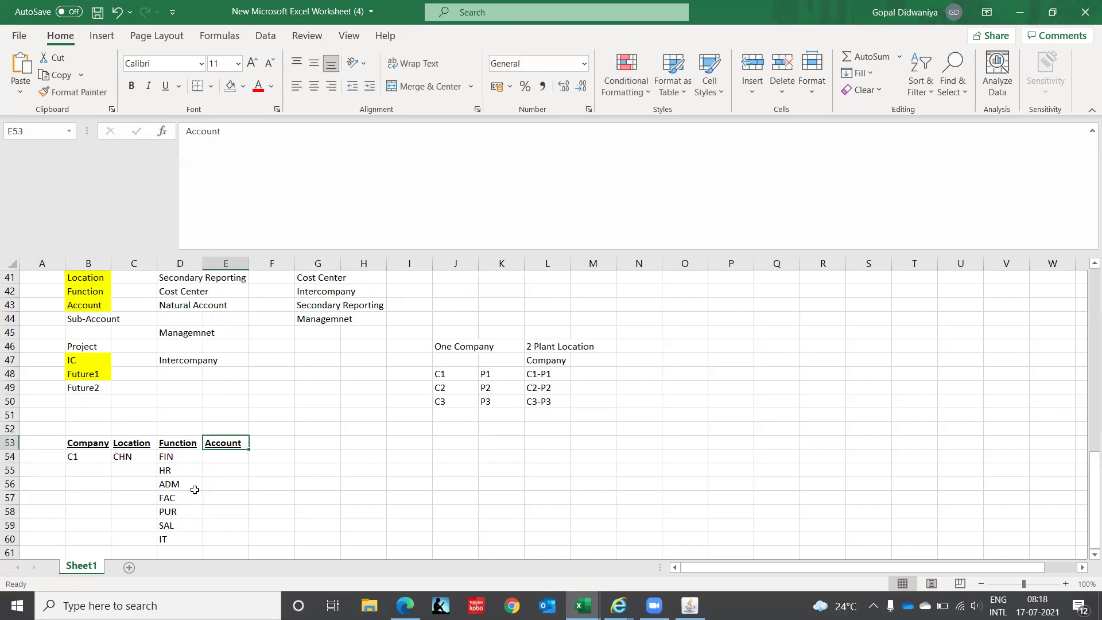
key("ctrl+u")
- Add an IC heading in F53 beside the Account heading and enter C1 beneath it in F54
key("Right")
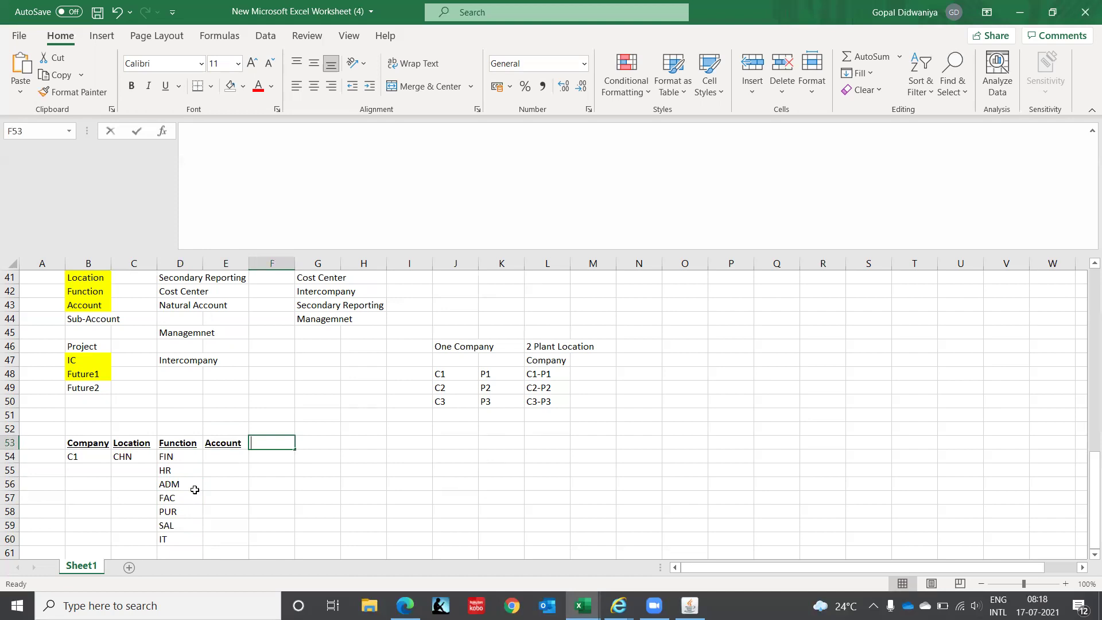
type("IC")
key("Return")
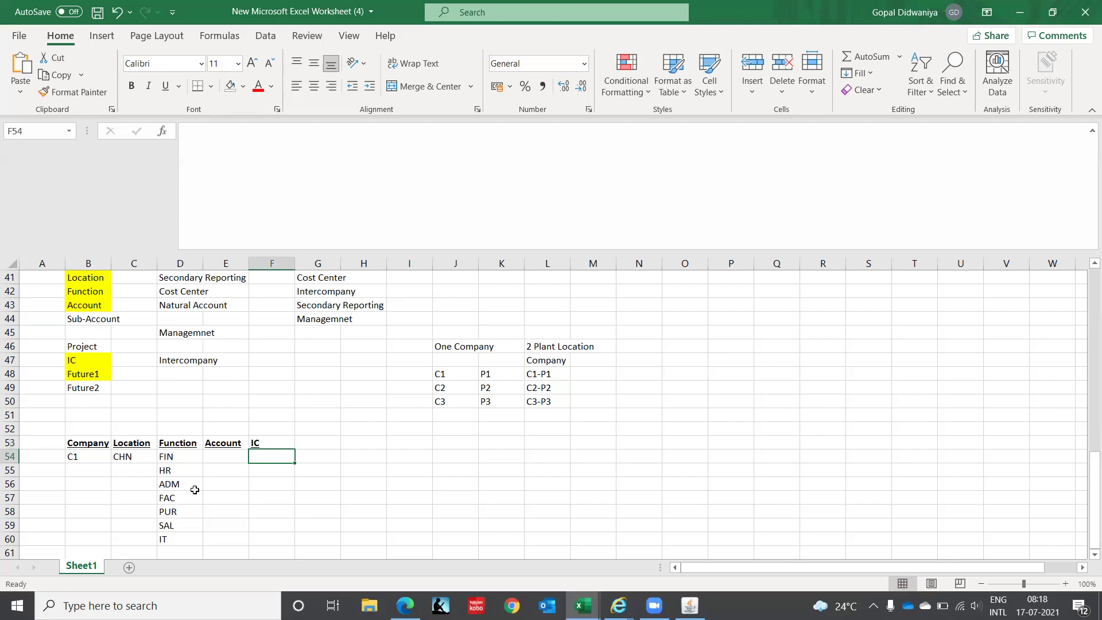
type("C")
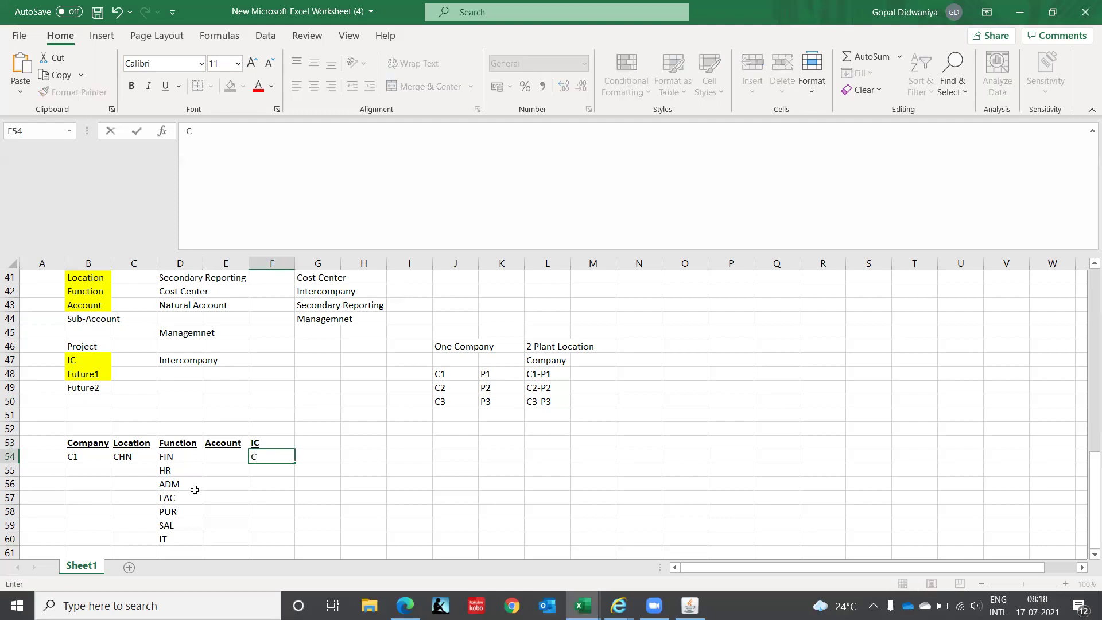
type("1")
key("Return")
key("Up")
key("Down")
- Replace the company code in B54 with 00 stored as text, and enter C1 below it in B55
key("Left")
key("Left")
key("Left")
key("Left")
key("Up")
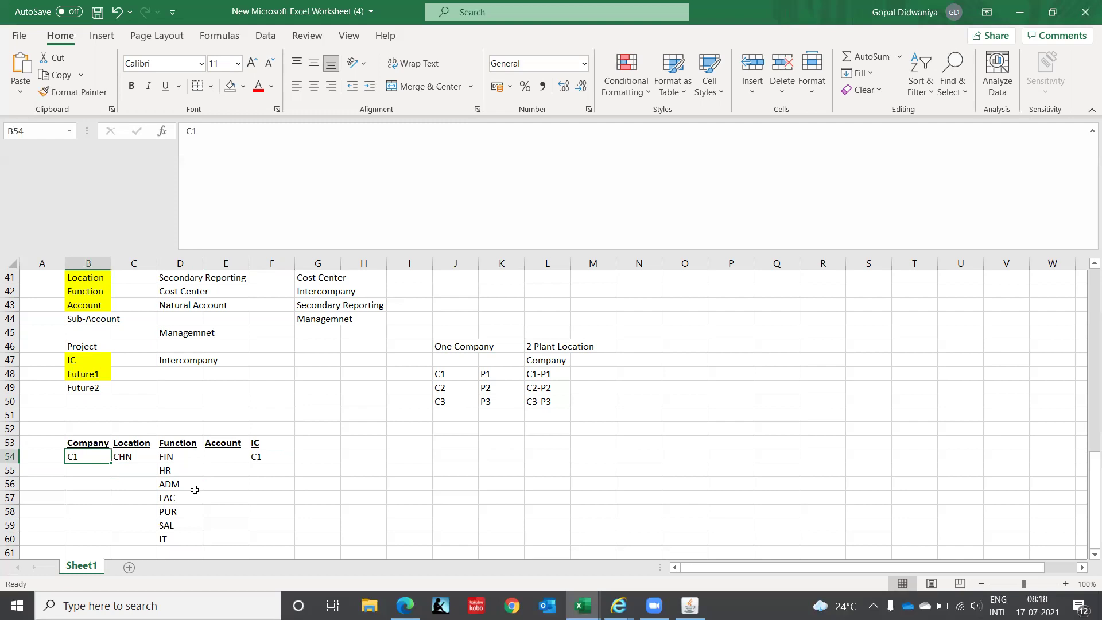
type("00")
key("BackSpace")
key("BackSpace")
type("00")
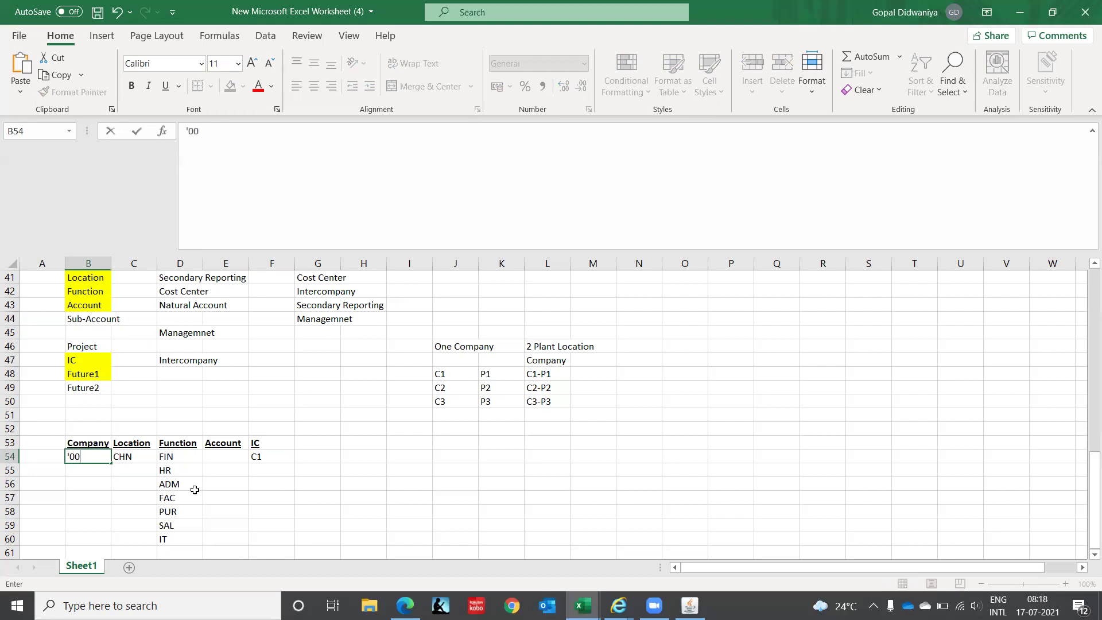
key("Return")
type("C")
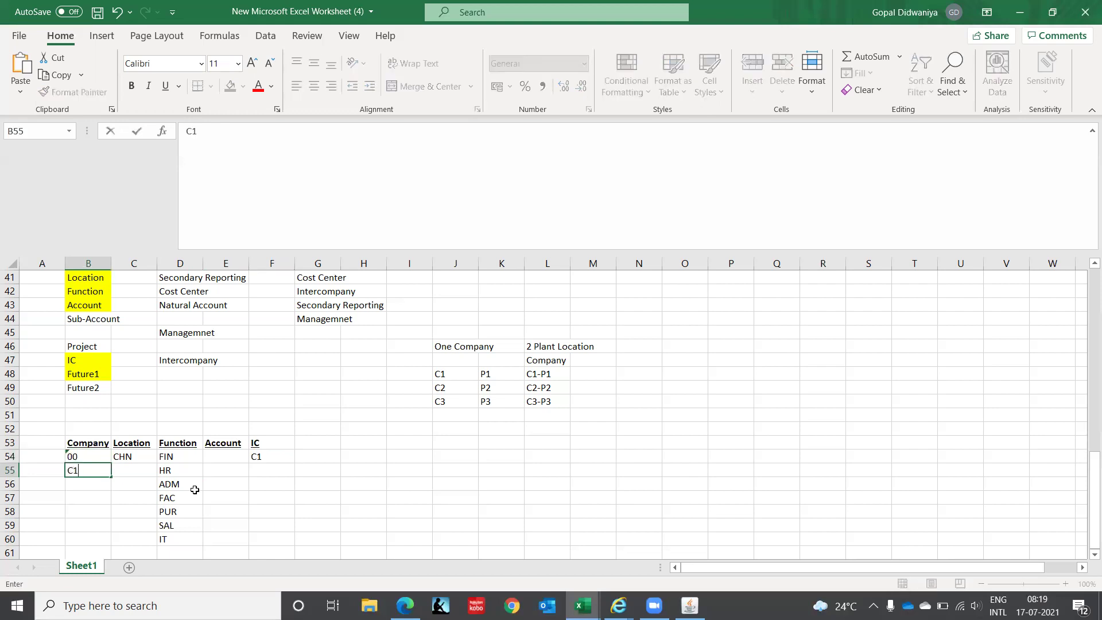
type("1")
key("Return")
- Copy the two company codes in B54:B55 into F54:F55 beneath the IC heading
key("Up")
key("Up")
key("shift+Down")
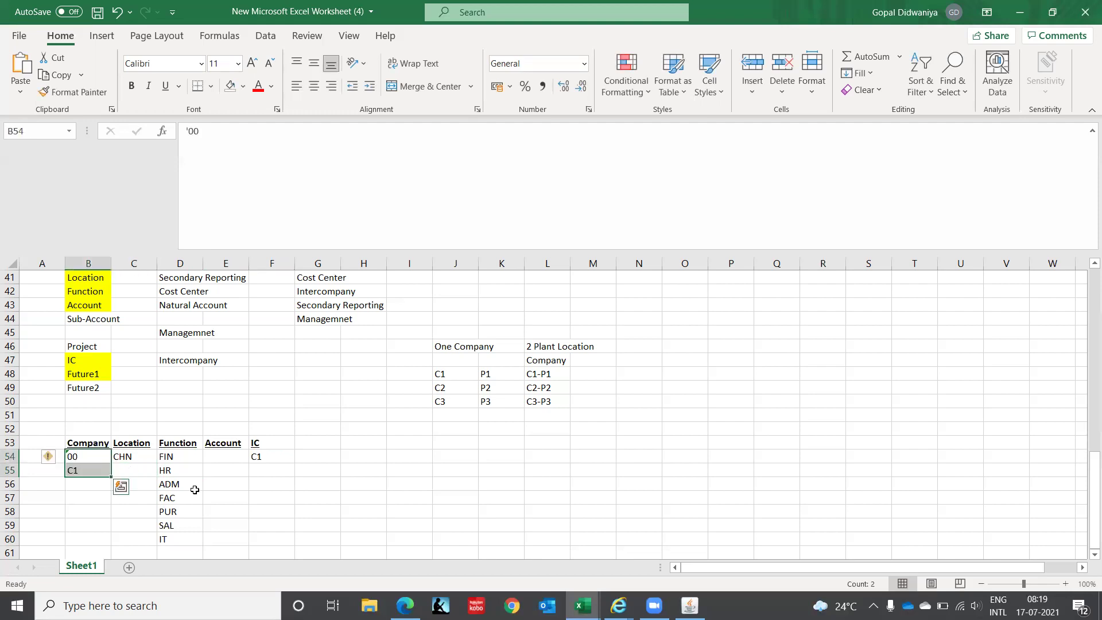
key("ctrl+c")
key("Right")
key("Right")
key("Right")
key("Right")
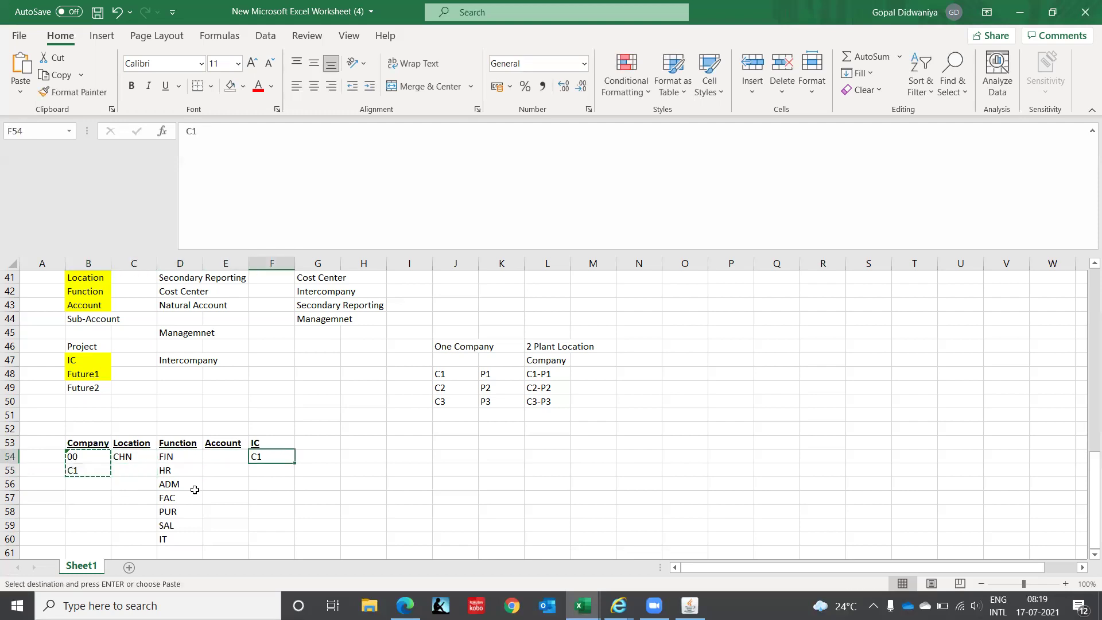
key("ctrl+v")
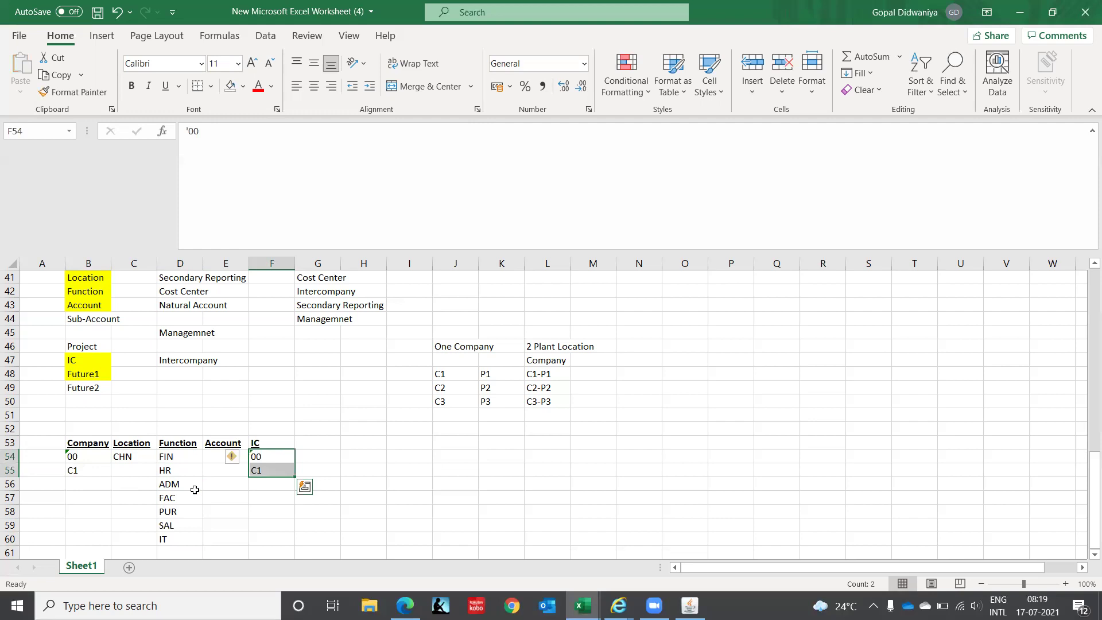
key("Down")
key("Down")
key("Down")
key("Down")
key("Down")
key("Down")
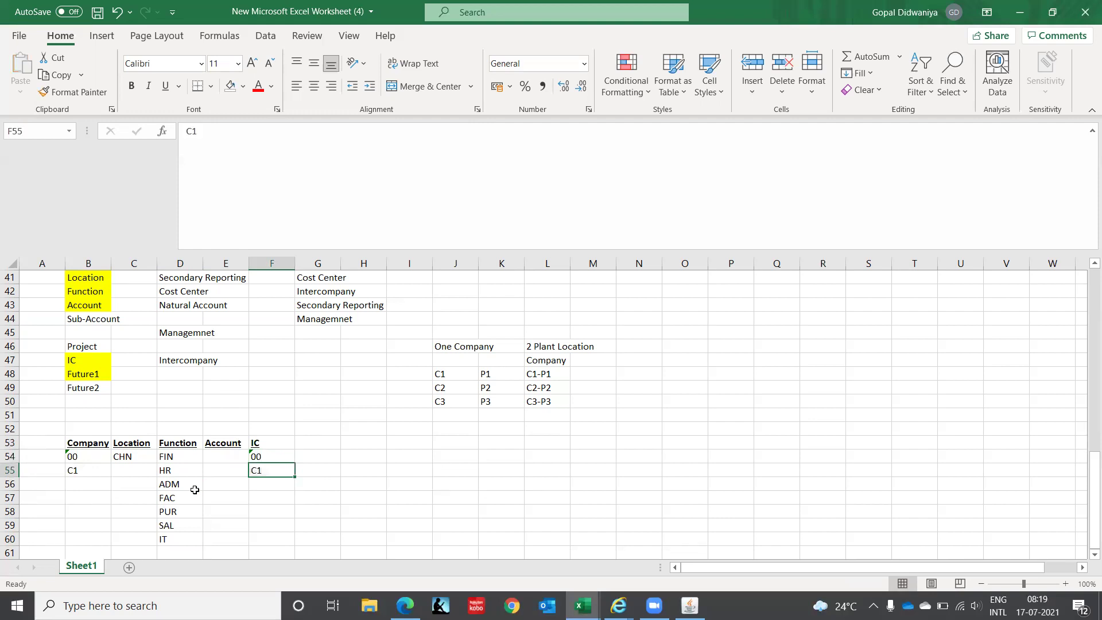
key("Down")
key("Down")
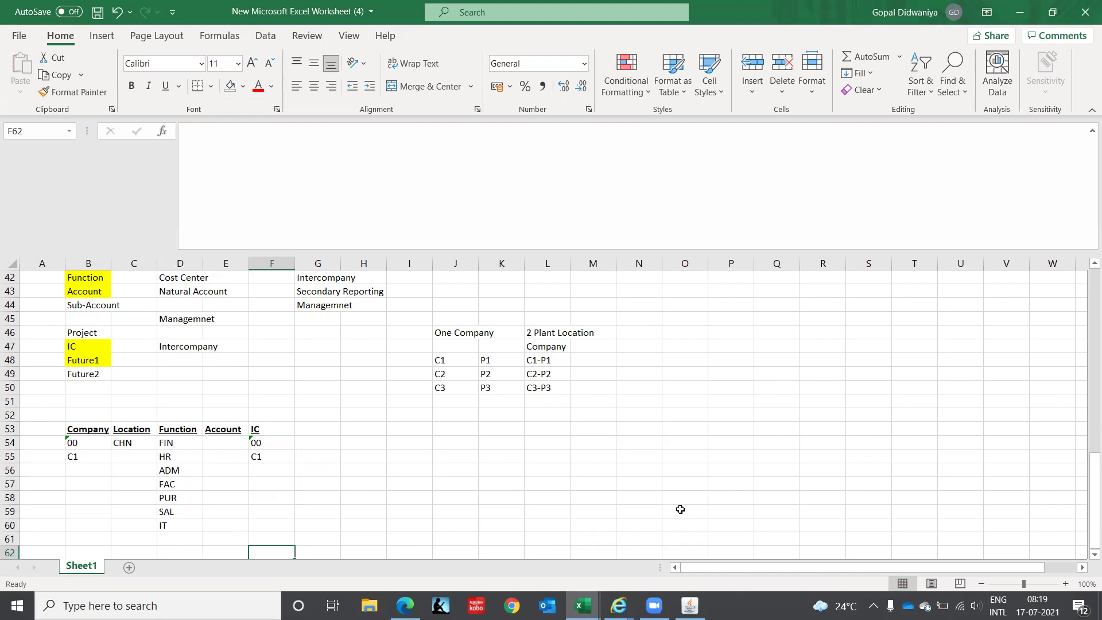
- Switch to Oracle Applications and open the key flexfield segment values form, choosing to find values by value set
mouse_move(690, 605)
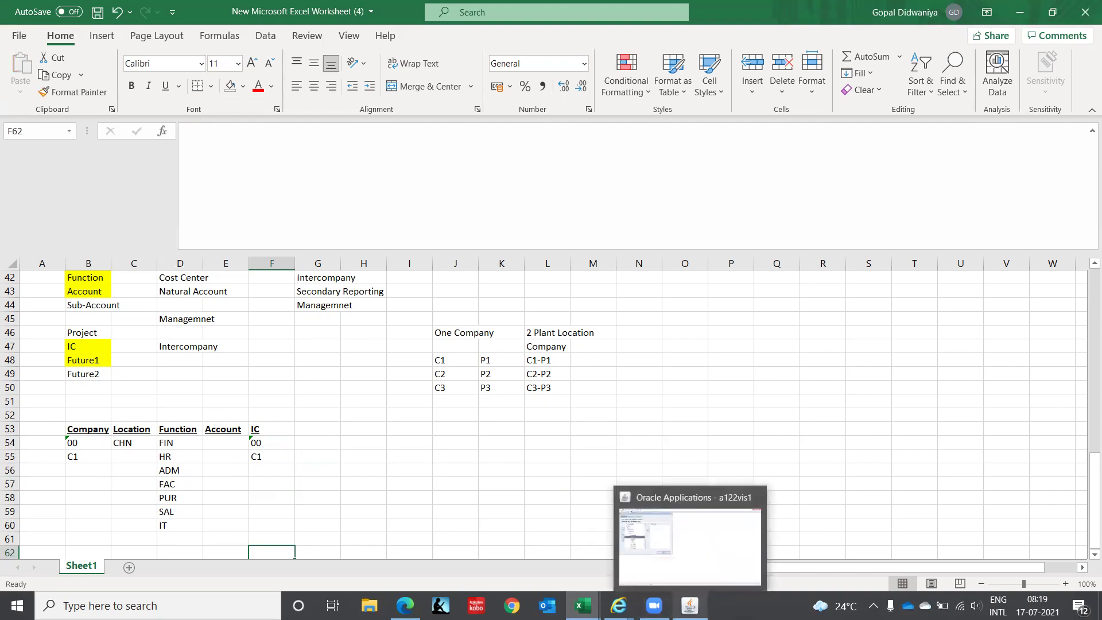
left_click(689, 546)
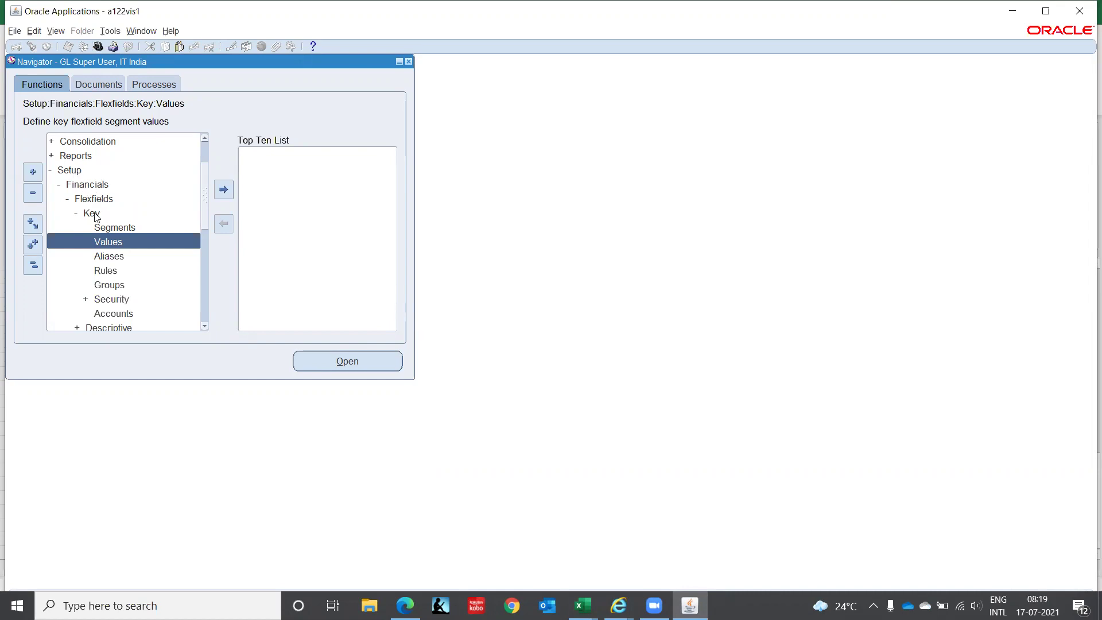
double_click(108, 243)
left_click(66, 164)
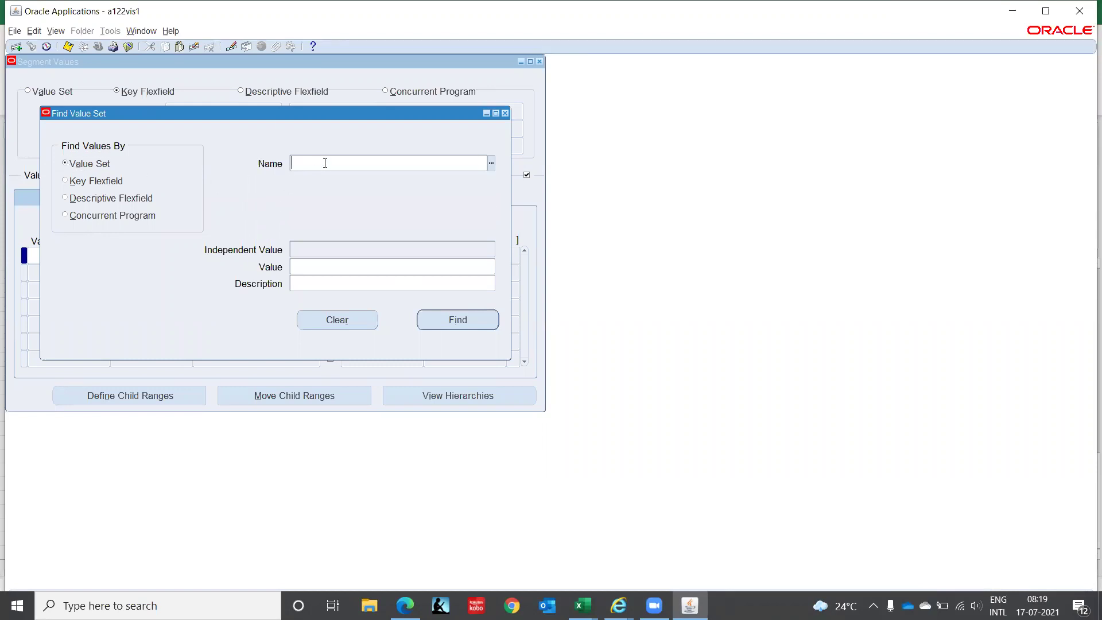
- Look up value sets beginning with IT_CO_ and load the segment values of IT_CO_COMPANY
type("IT_CO_")
left_click(324, 163)
key("Tab")
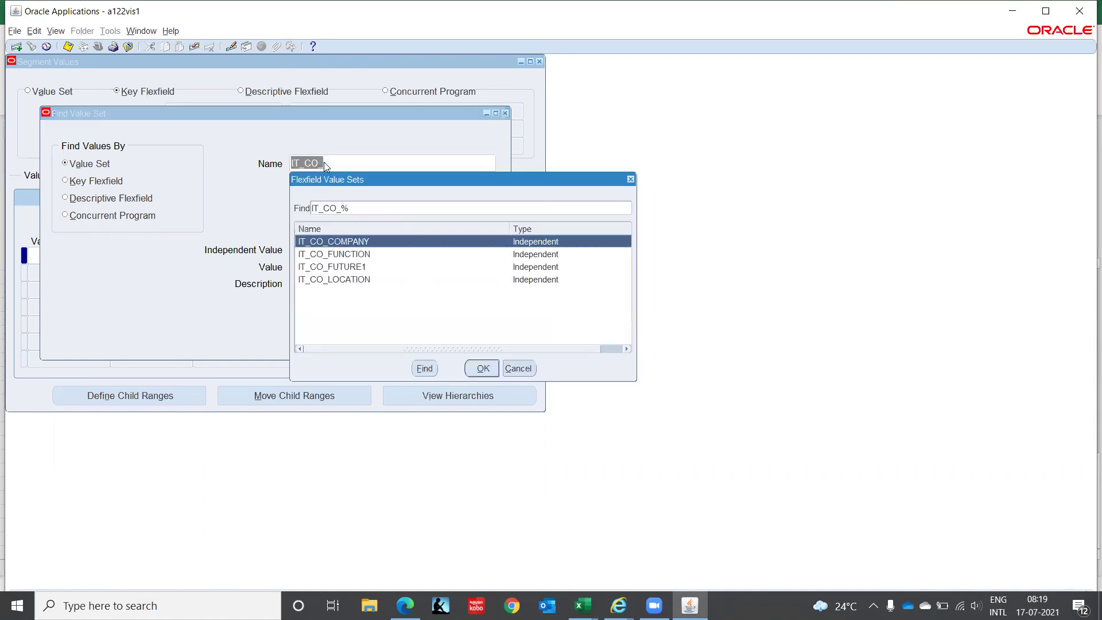
key("Return")
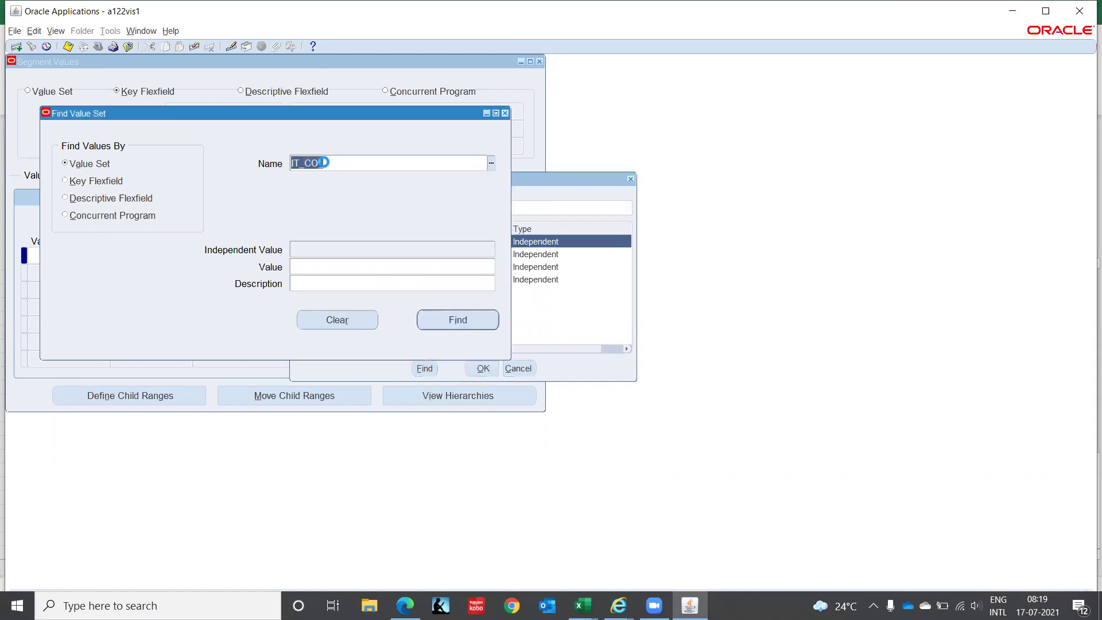
left_click(439, 321)
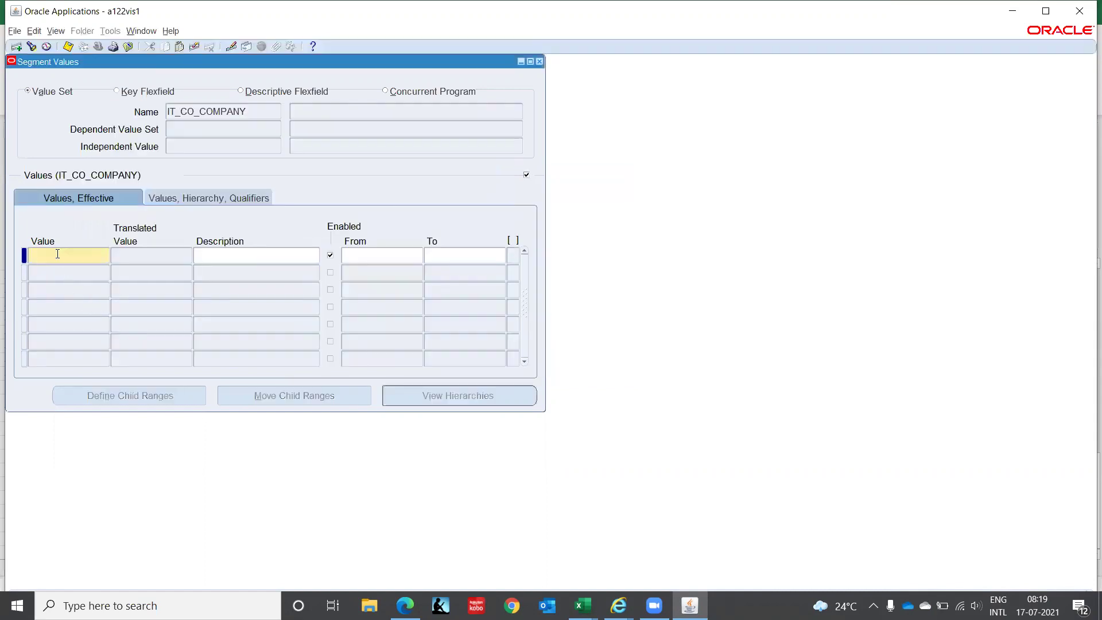
- Add company value 00 with the description Default, accepting Yes for both Allow Budgeting and Allow Posting
type("00")
key("Tab")
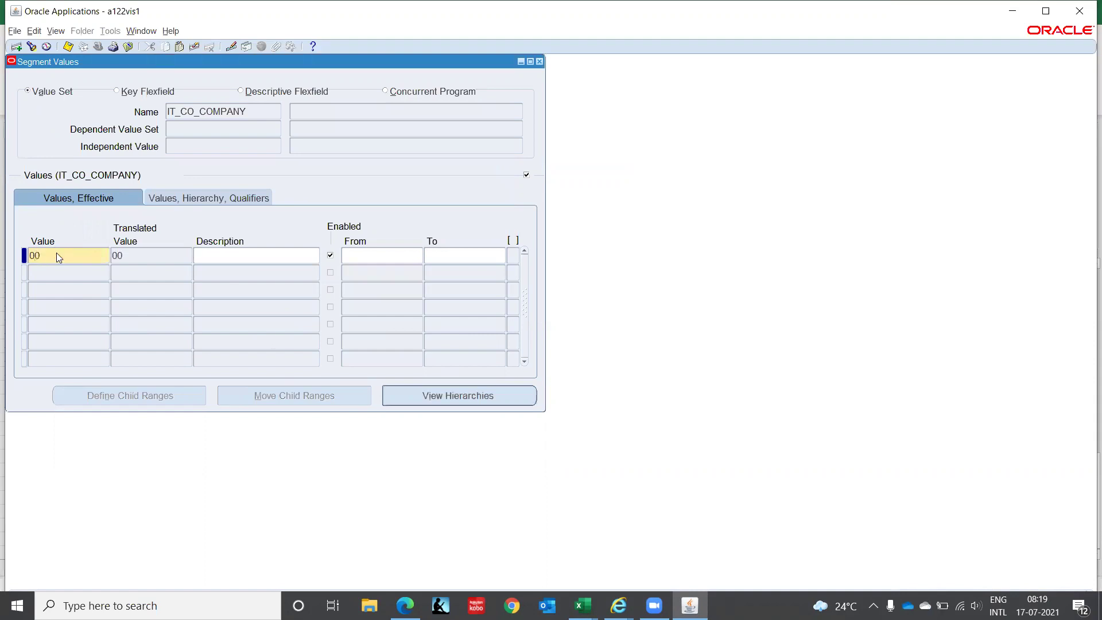
type("Default")
key("Tab")
key("Tab")
key("Tab")
left_click(266, 197)
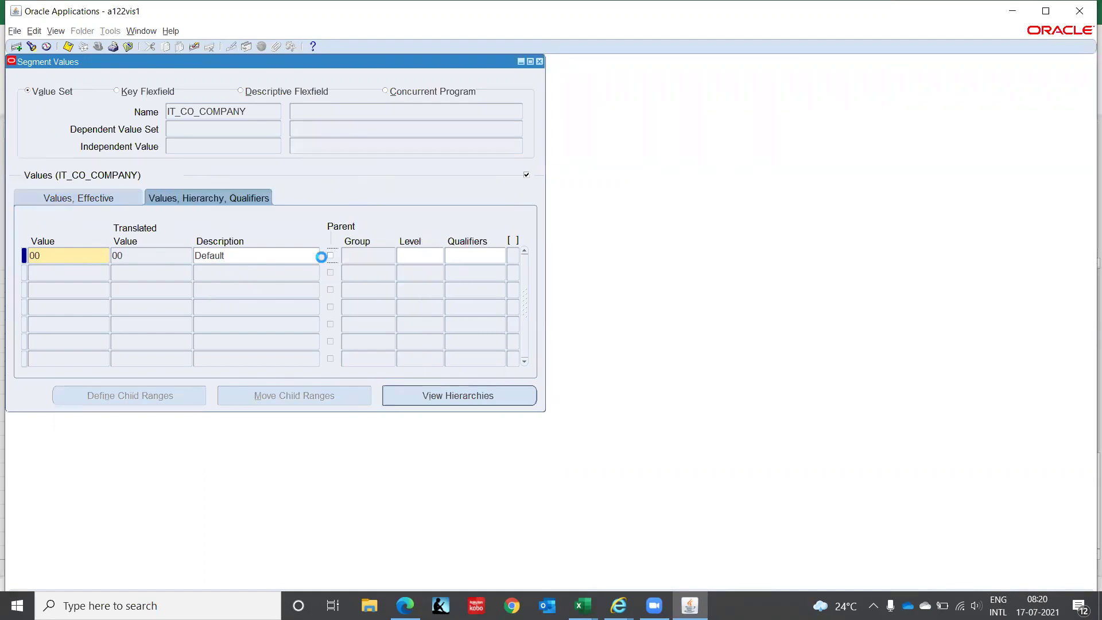
key("Tab")
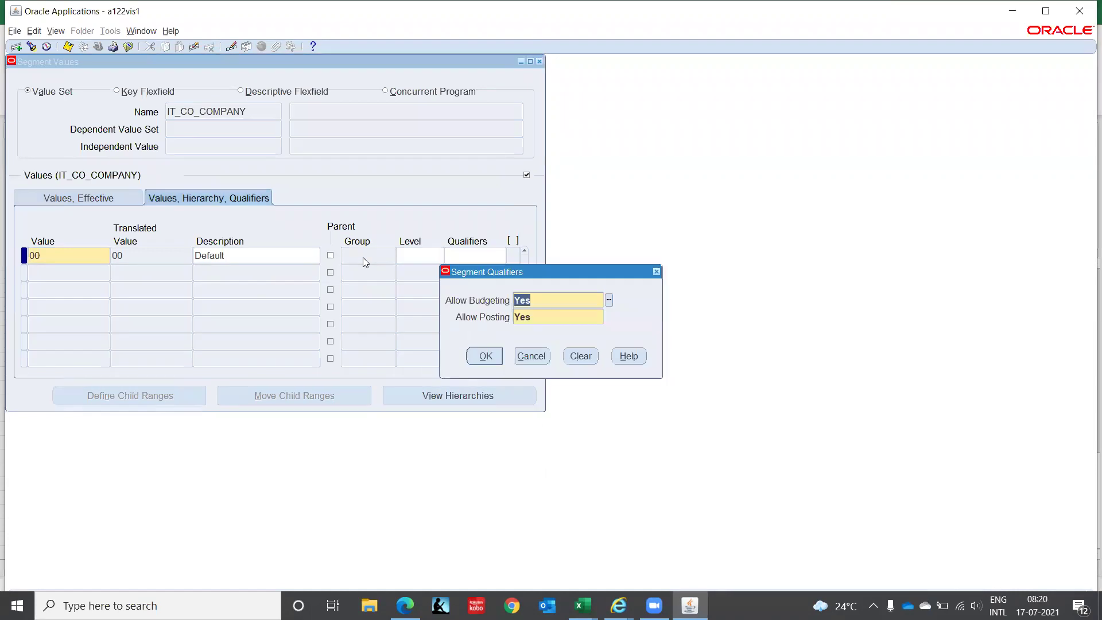
left_click(484, 357)
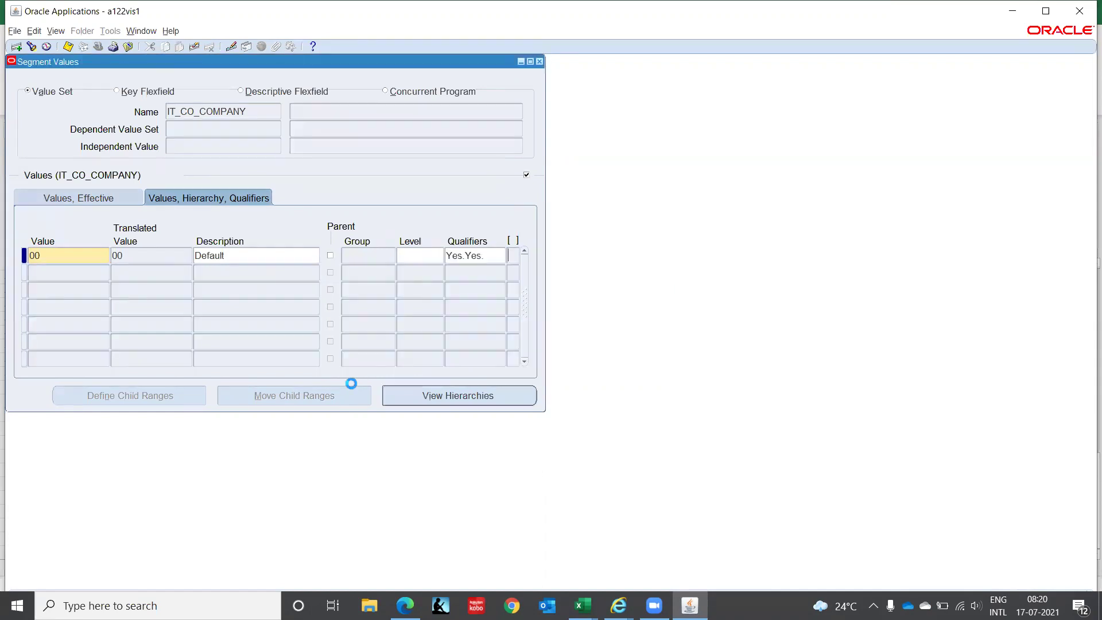
- Add company value C1 described as IT Private Limited, with budgeting and posting allowed, and save the company values
left_click(132, 269)
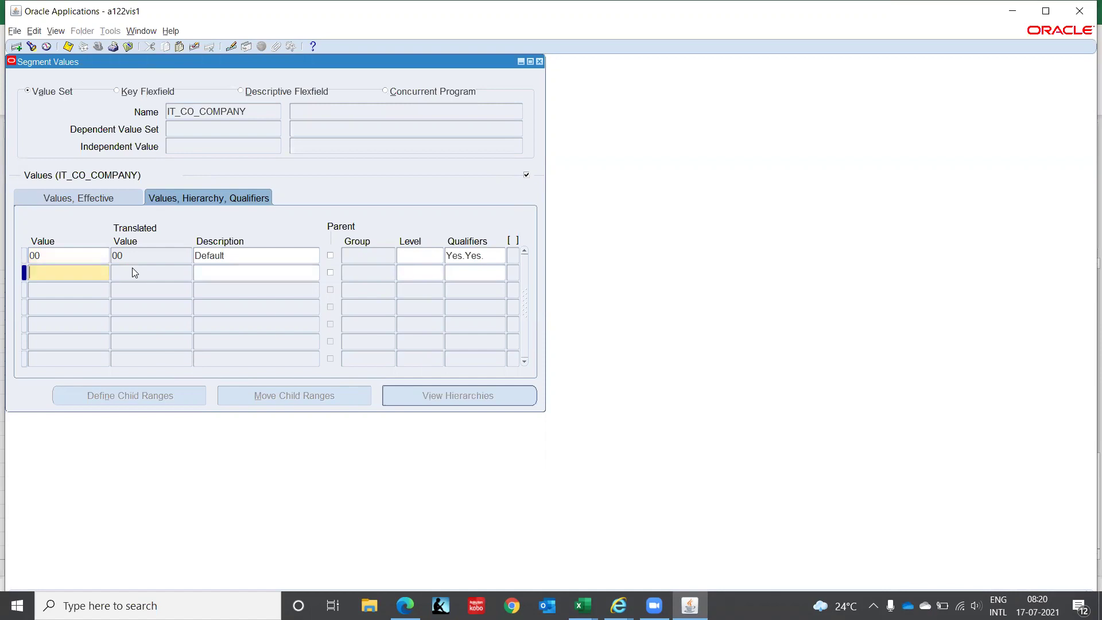
type("C1")
key("Tab")
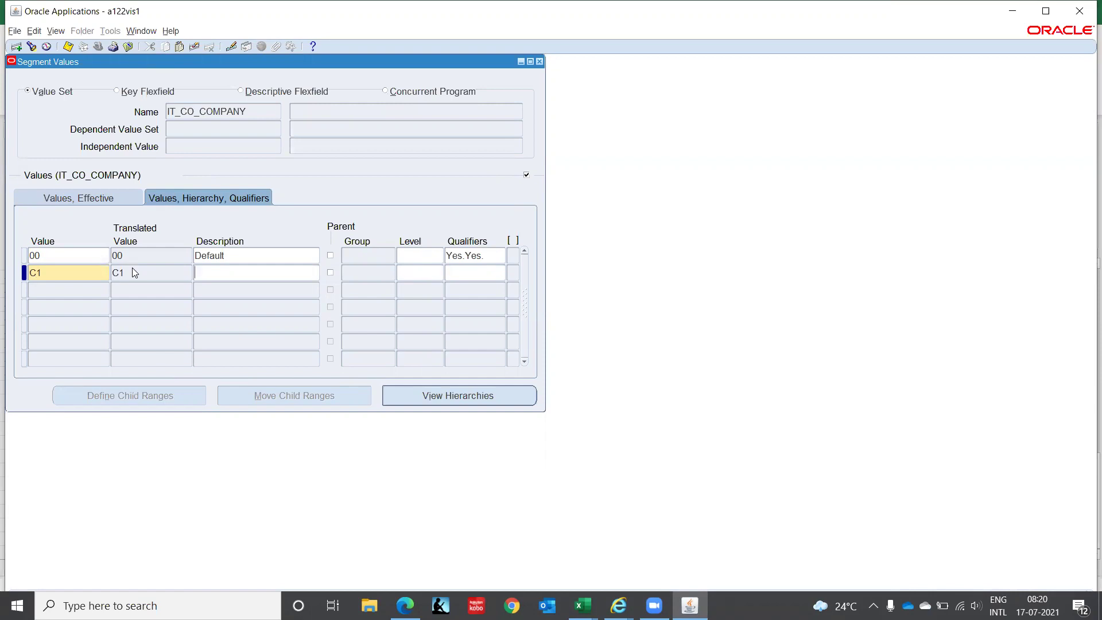
type("IT Private Limited")
key("Tab")
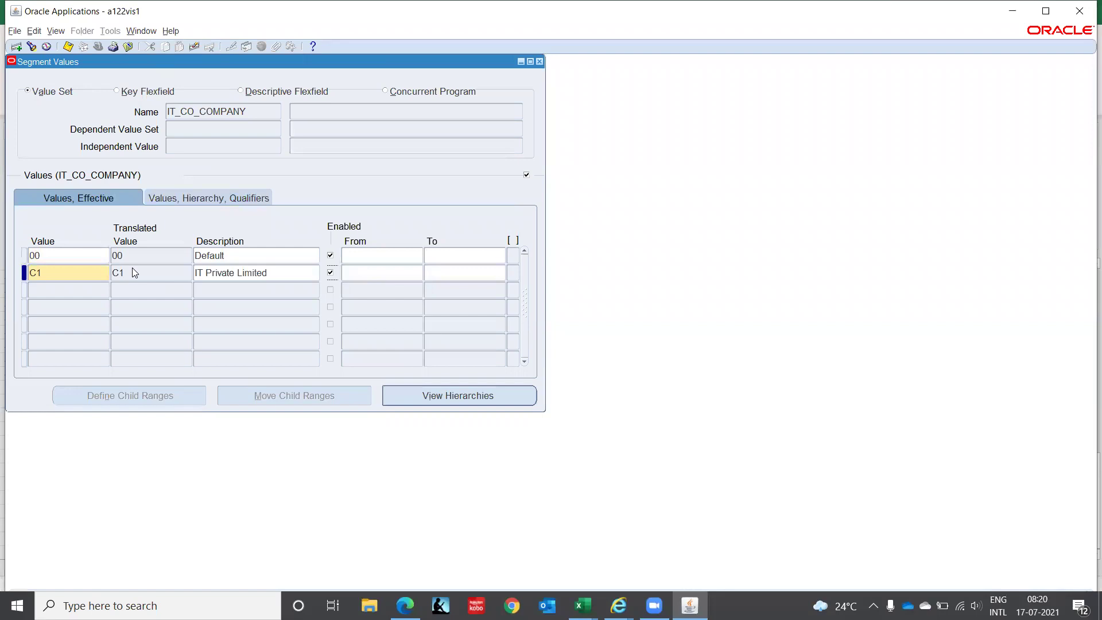
key("Tab")
key("Tab")
key("Tab")
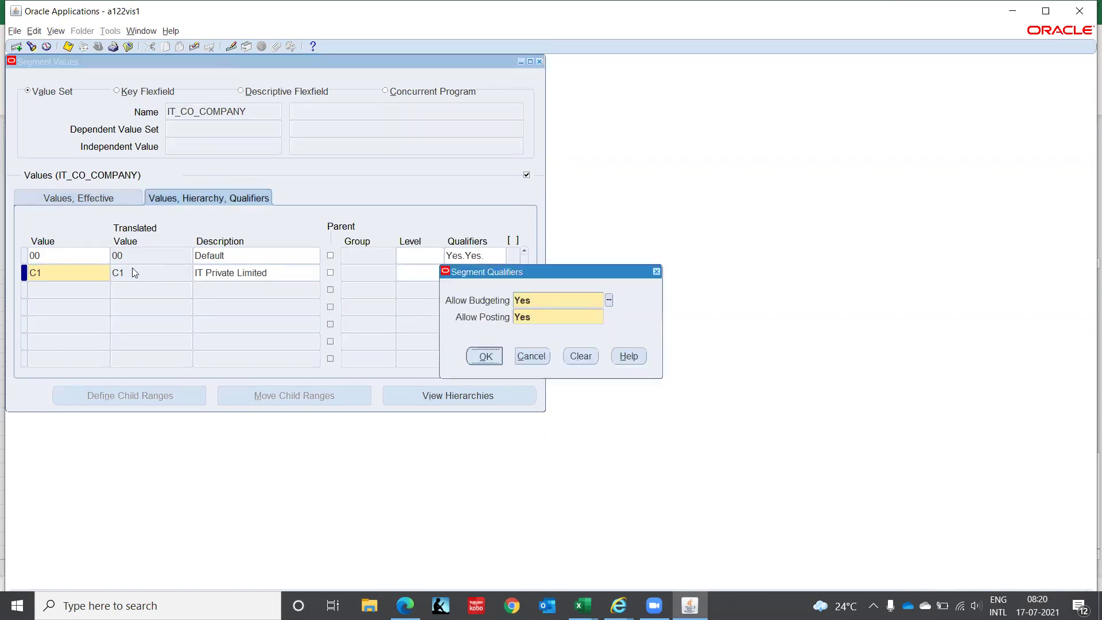
key("Return")
key("ctrl+s")
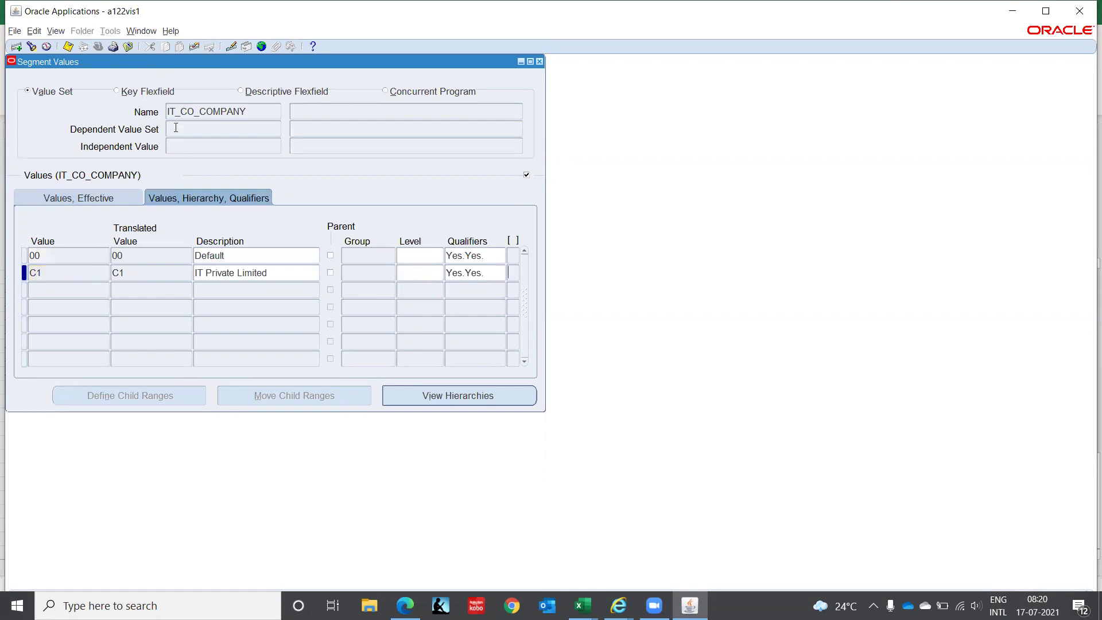
- Look up value sets beginning with IT_CO_ and load the segment values of IT_CO_FUNCTION
left_click(253, 114)
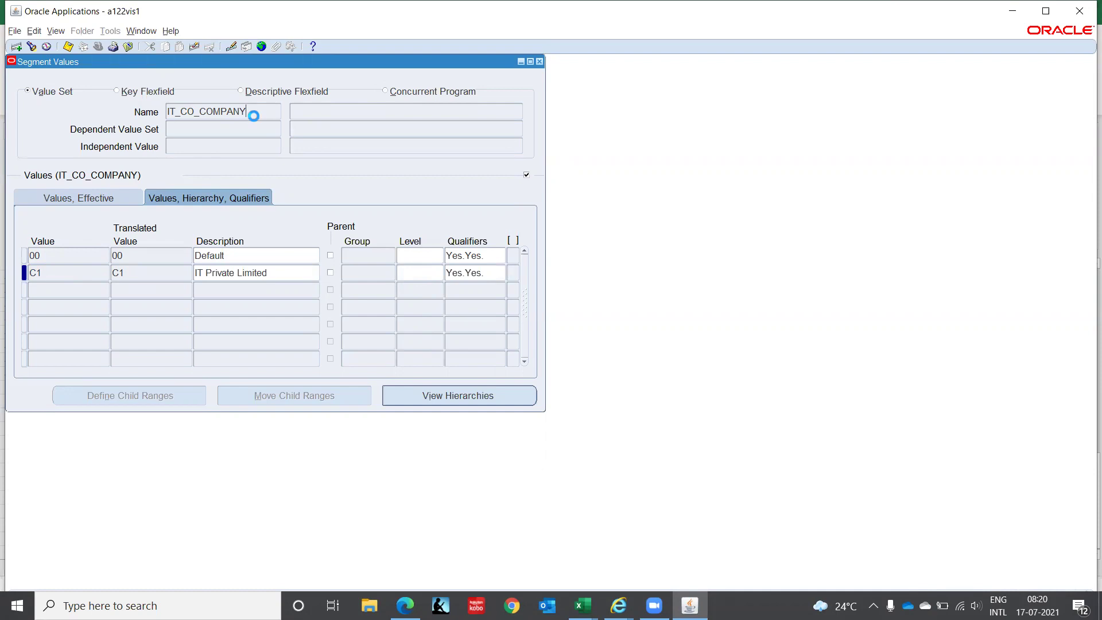
left_click(31, 48)
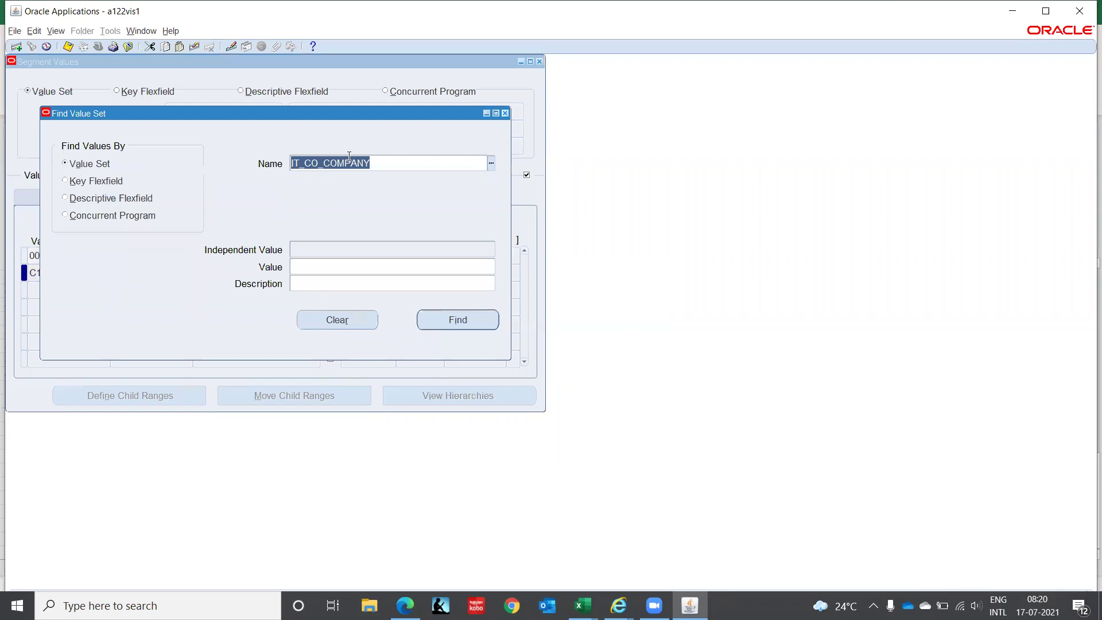
left_click(383, 159)
key("BackSpace")
key("BackSpace")
key("BackSpace")
key("BackSpace")
key("BackSpace")
key("BackSpace")
key("BackSpace")
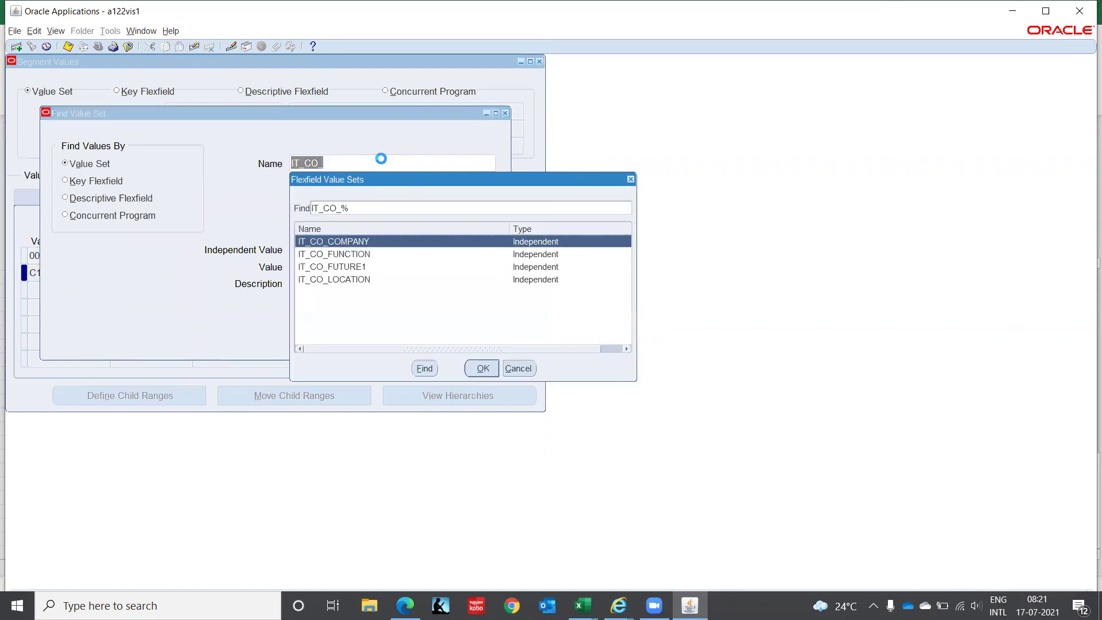
key("Down")
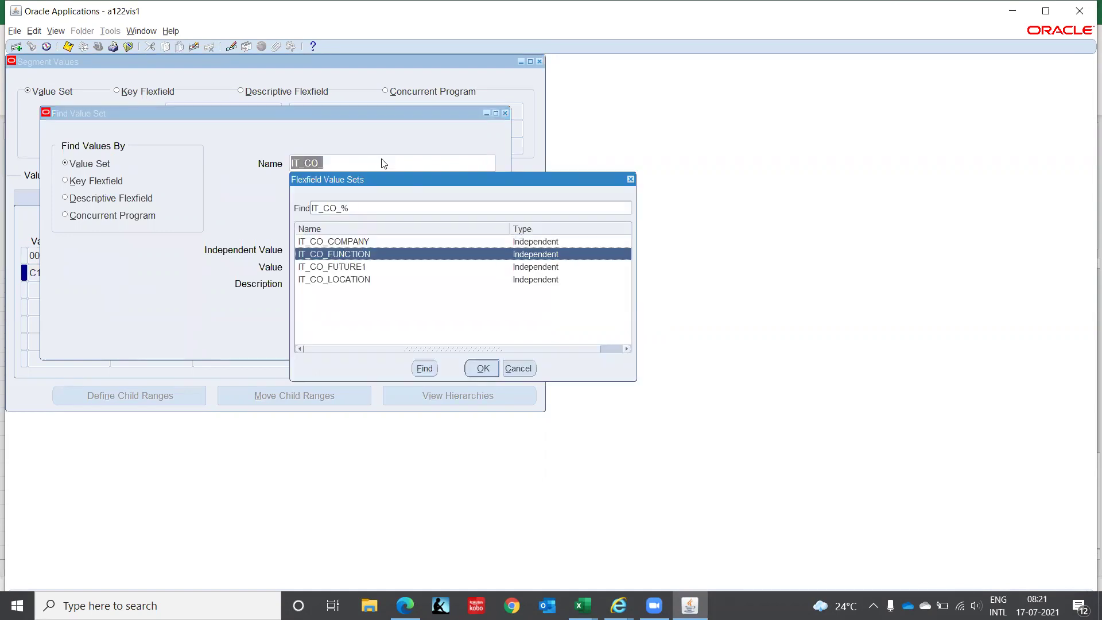
key("Return")
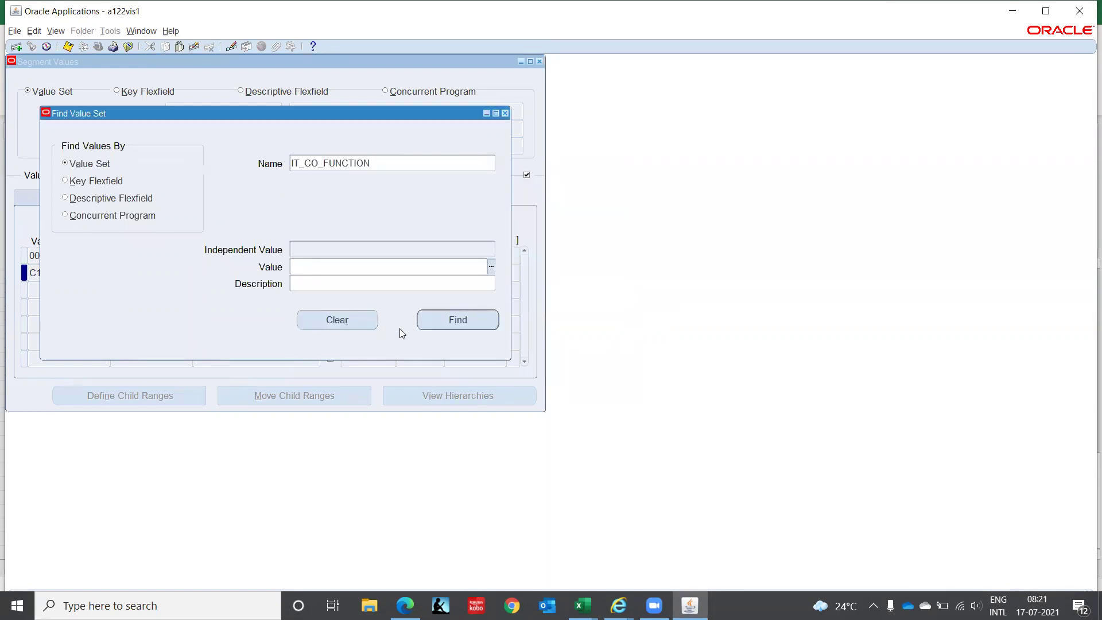
left_click(458, 320)
- Add function value 000 with the description Default, accepting Yes for both Allow Budgeting and Allow Posting
left_click(82, 253)
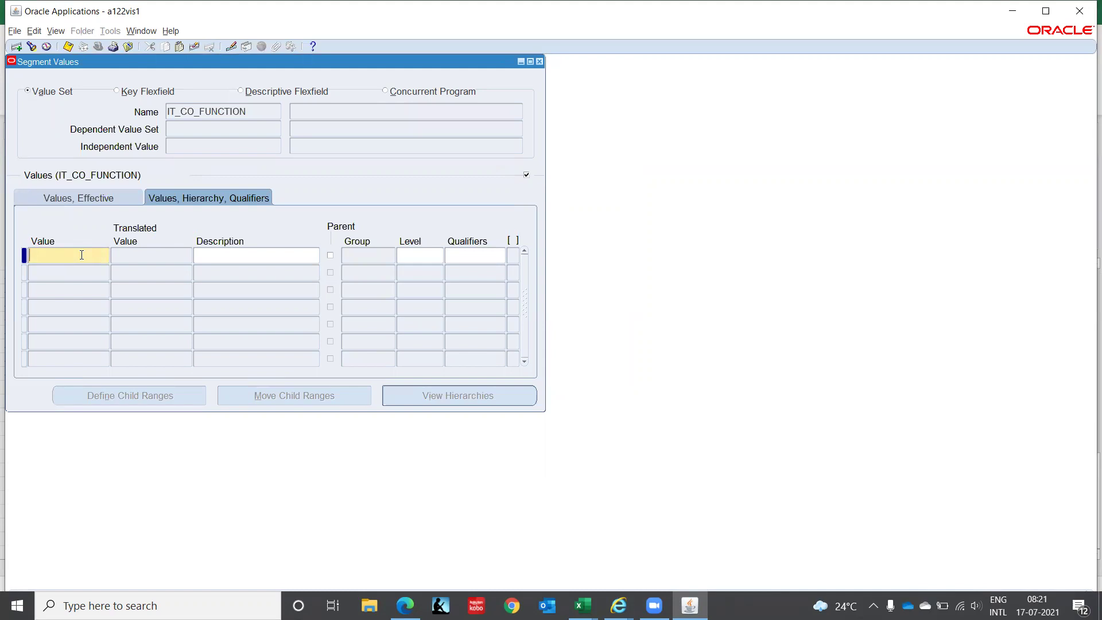
type("000")
key("Tab")
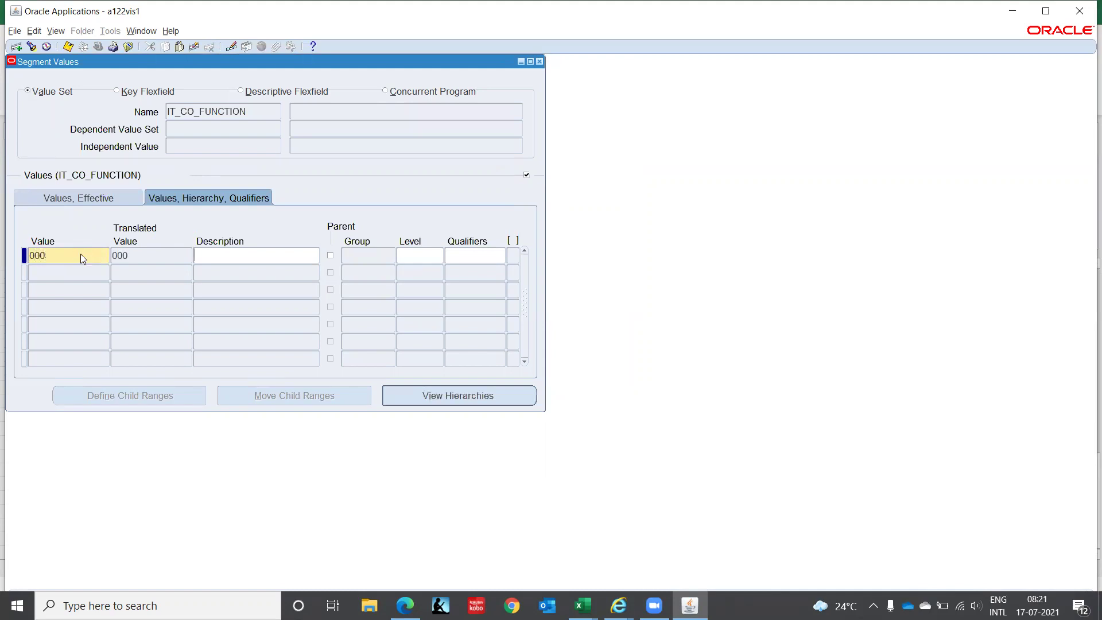
type("DEF")
key("BackSpace")
key("BackSpace")
type("efault")
key("Tab")
key("Tab")
key("Tab")
key("Return")
- Add function value ADM described as Administration, with budgeting and posting allowed
key("Down")
type("ADM")
key("Tab")
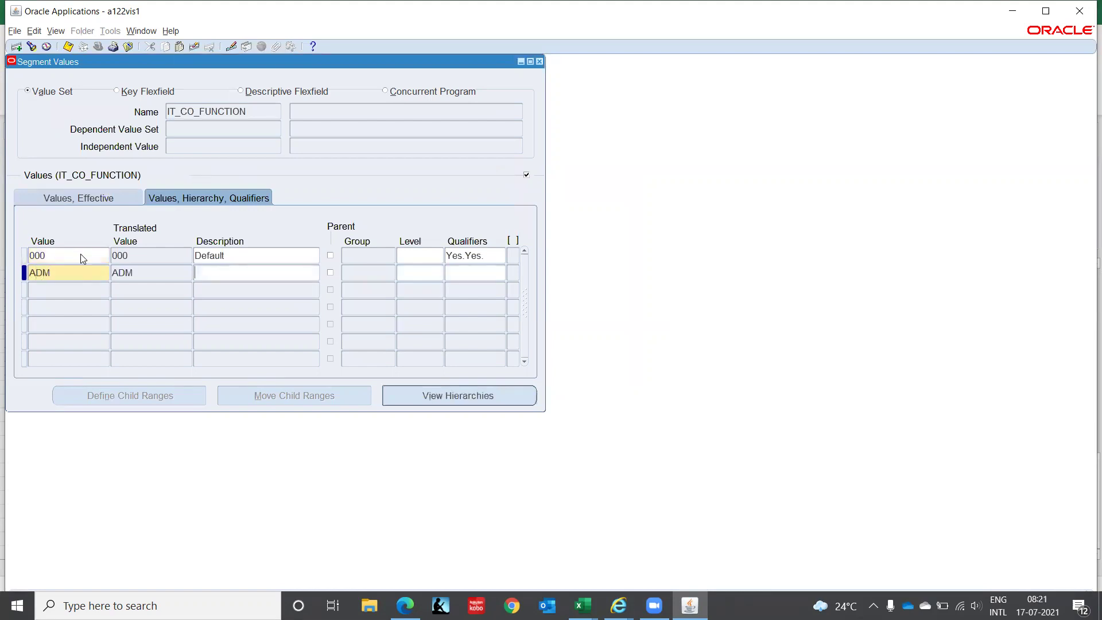
type("Administration")
key("Tab")
key("Tab")
key("Tab")
key("Tab")
key("Tab")
key("Tab")
key("Return")
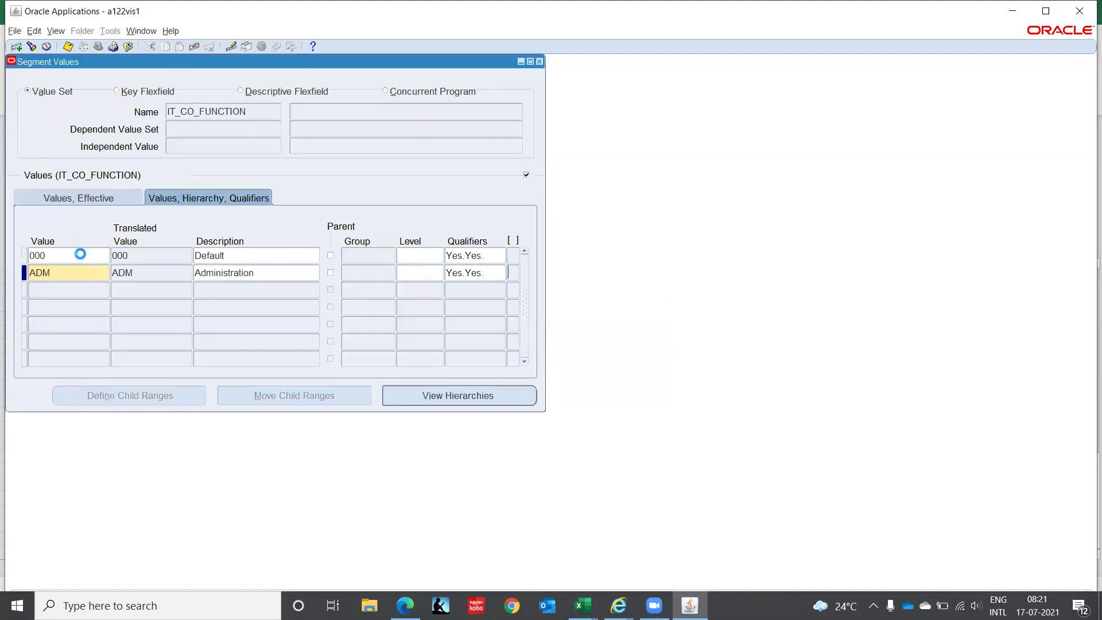
- Add function value SAL described as Sales, accepting Yes for Allow Budgeting and Allow Posting
key("Tab")
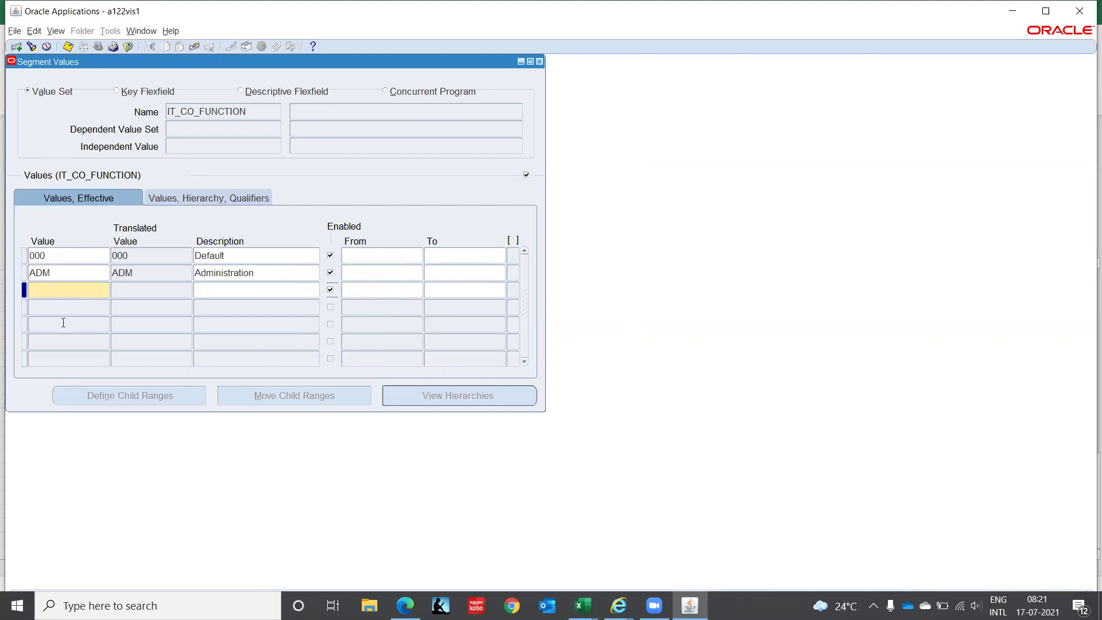
left_click(47, 289)
type("SAL")
key("Tab")
type("Sales")
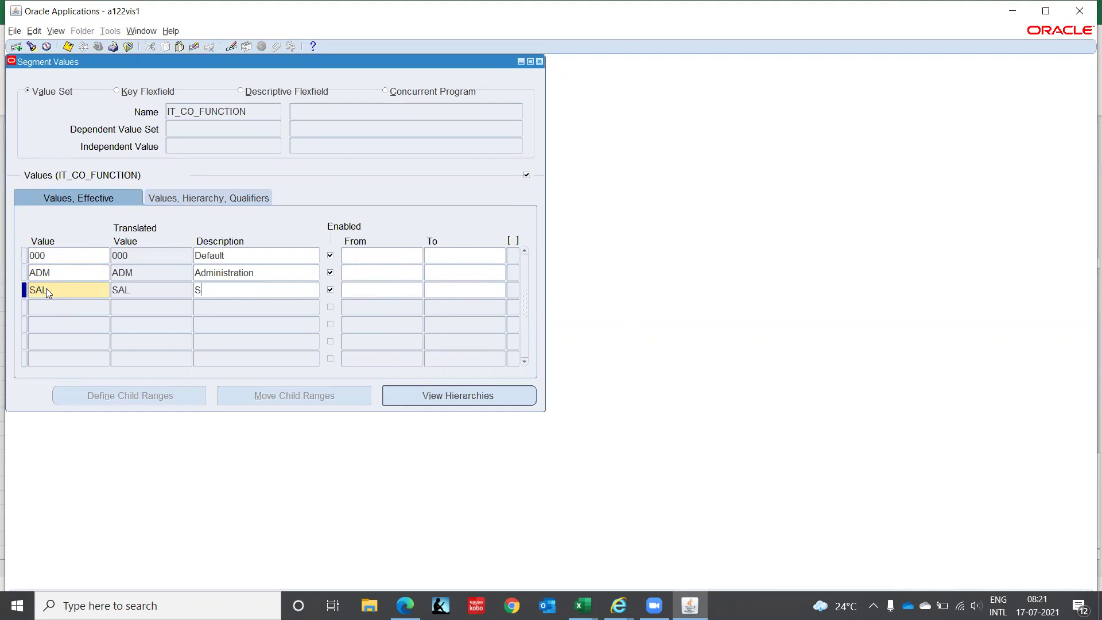
key("Tab")
key("Tab")
key("Tab")
key("Tab")
key("Tab")
key("Tab")
key("Tab")
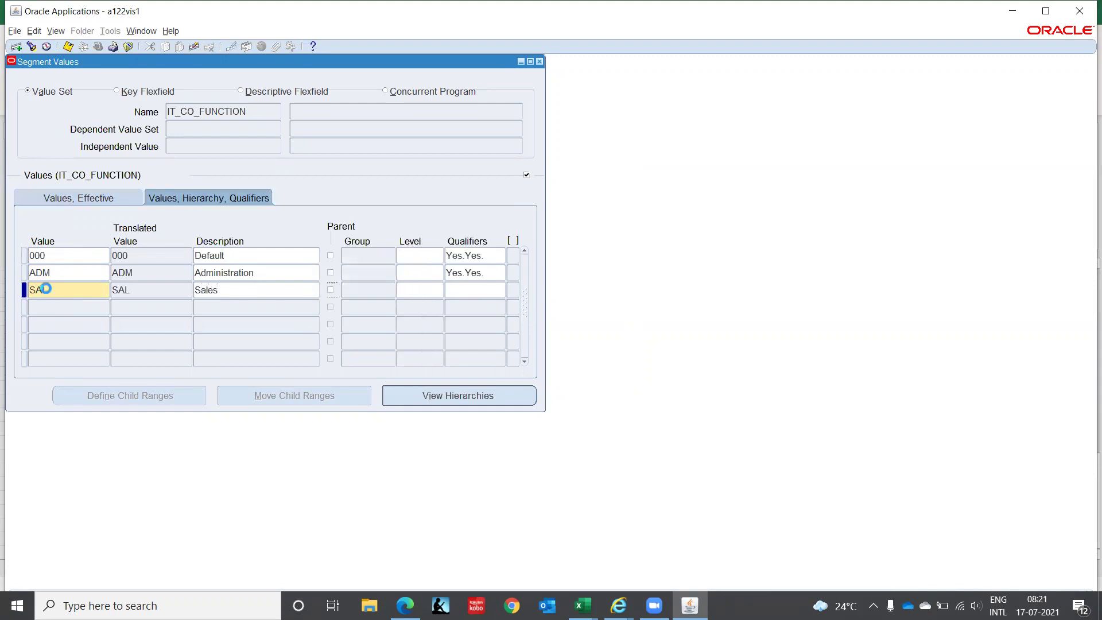
key("Tab")
key("Tab")
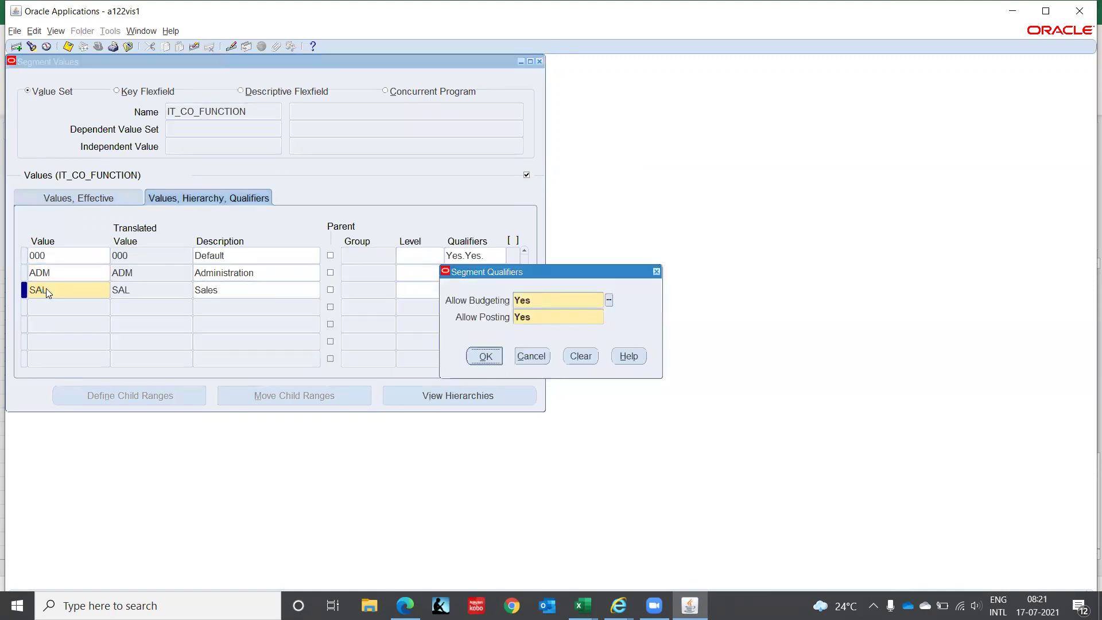
key("Return")
- Add function value PUR described as Purchasing, with both budgeting and posting set to Yes
key("Tab")
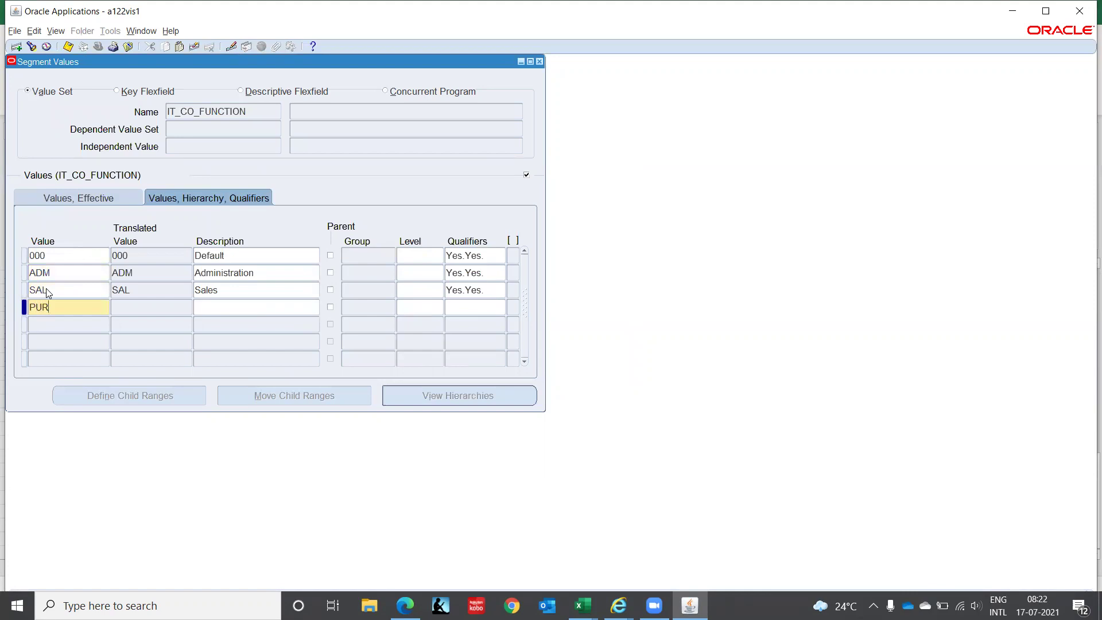
key("Tab")
type("Purchasing")
key("Tab")
key("Tab")
key("Tab")
key("Tab")
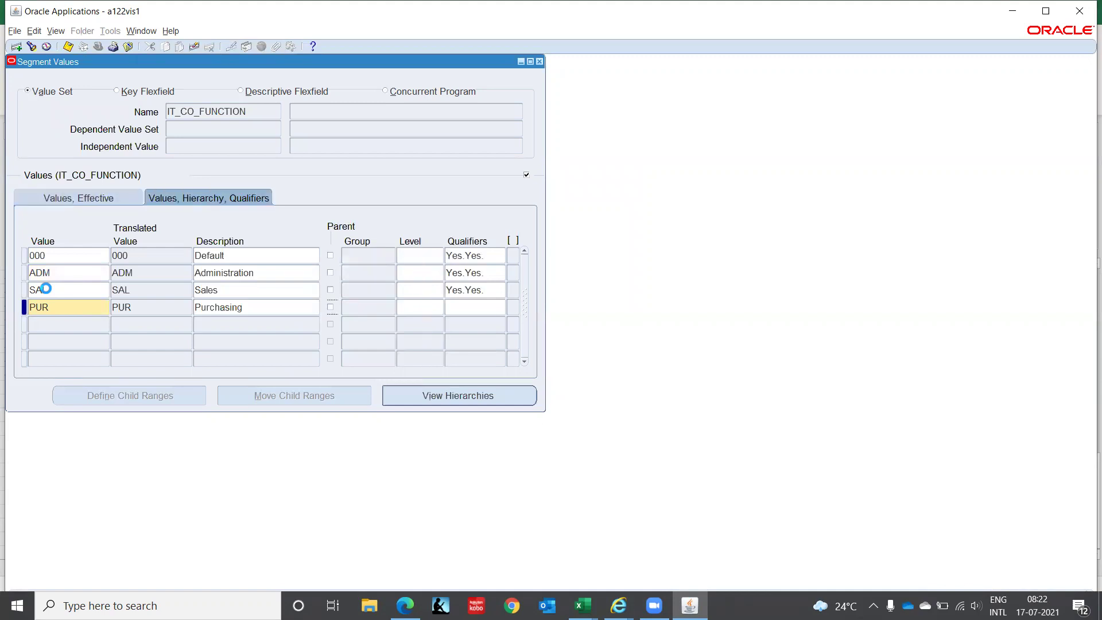
key("Tab")
key("Tab")
key("Tab")
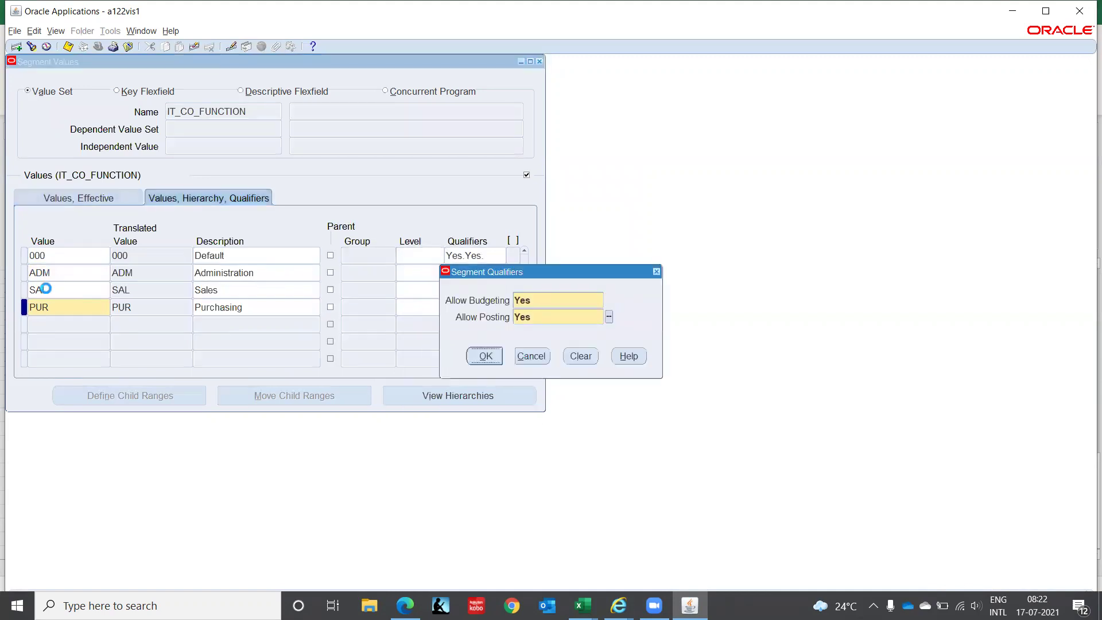
key("Return")
- Add function value HR with the description HR, allowing budgeting and posting
key("Tab")
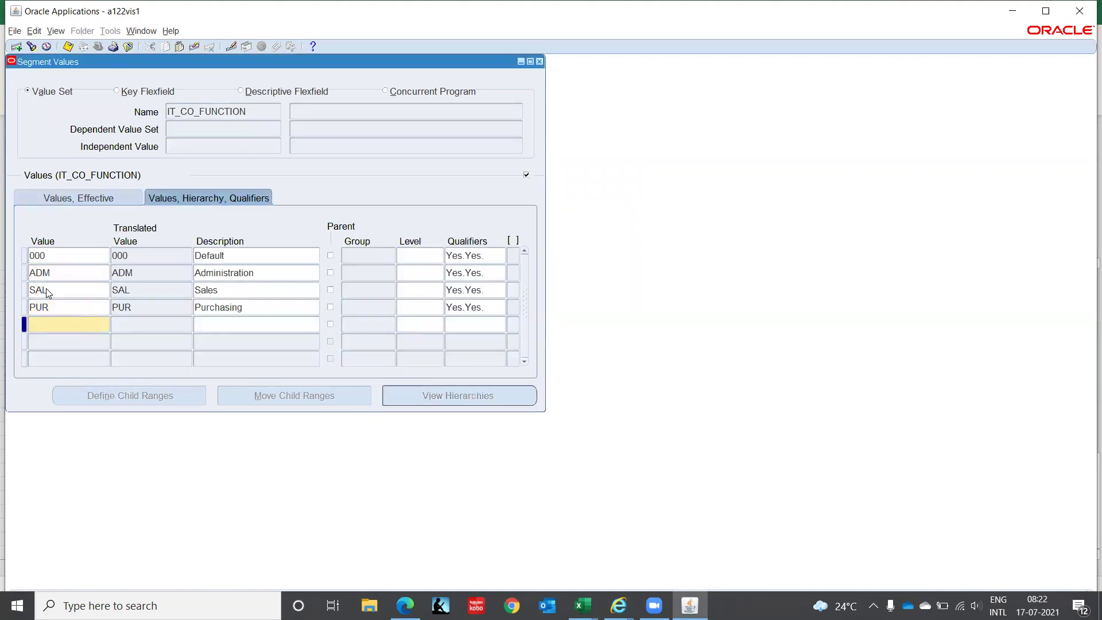
type("HR")
key("Tab")
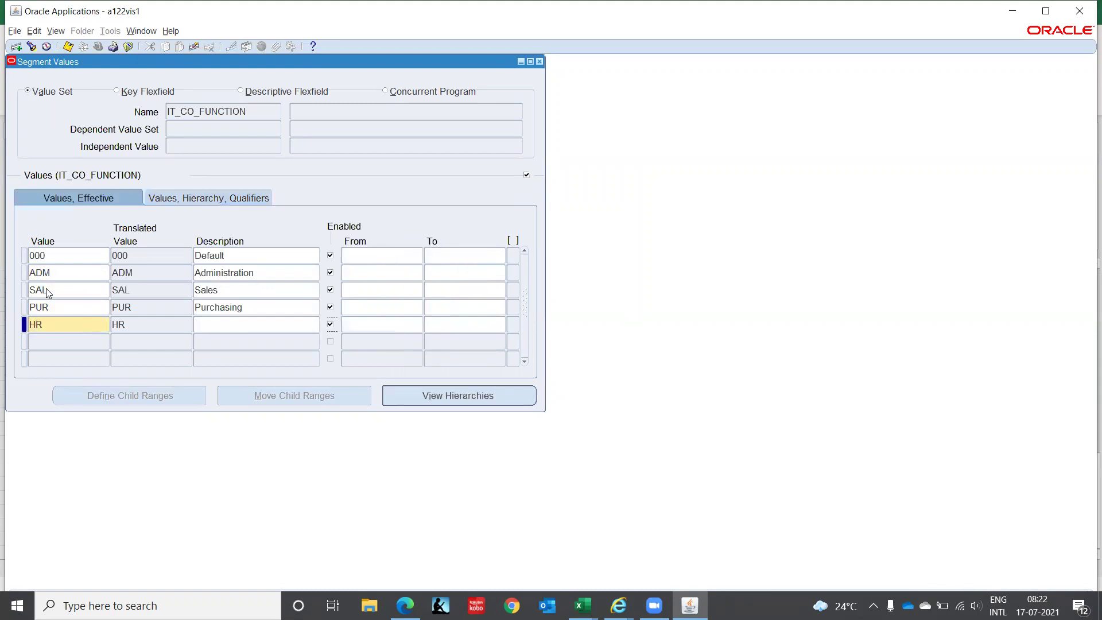
type("HR")
key("Tab")
key("Tab")
key("Tab")
key("Tab")
key("Tab")
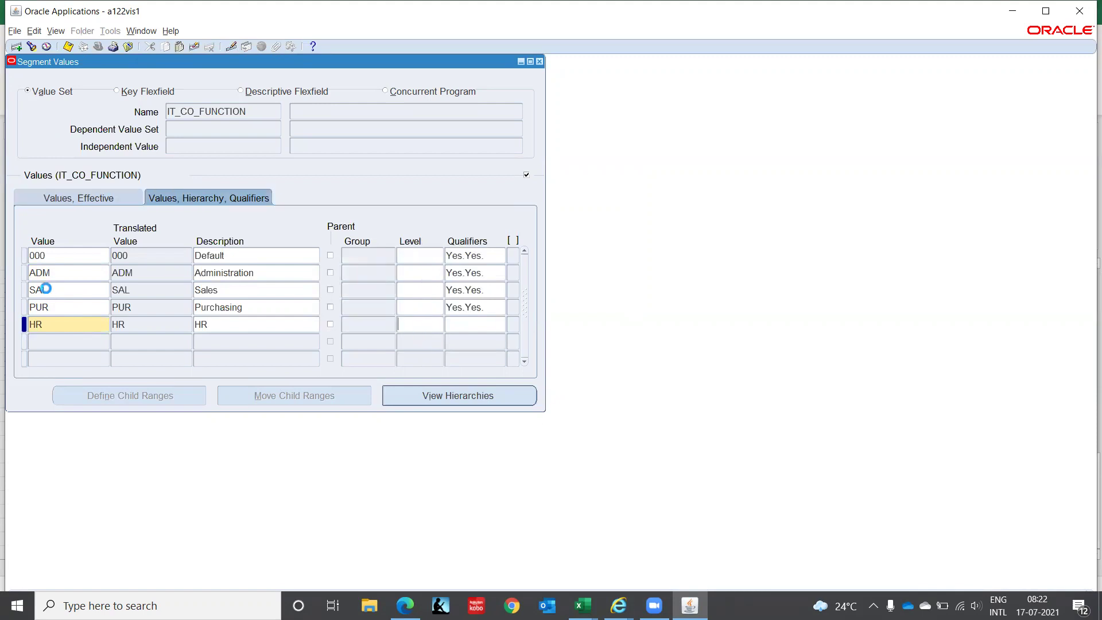
key("Return")
- Add function value FIN described as Finance, accepting Yes for budgeting and posting
key("Down")
type("FIN")
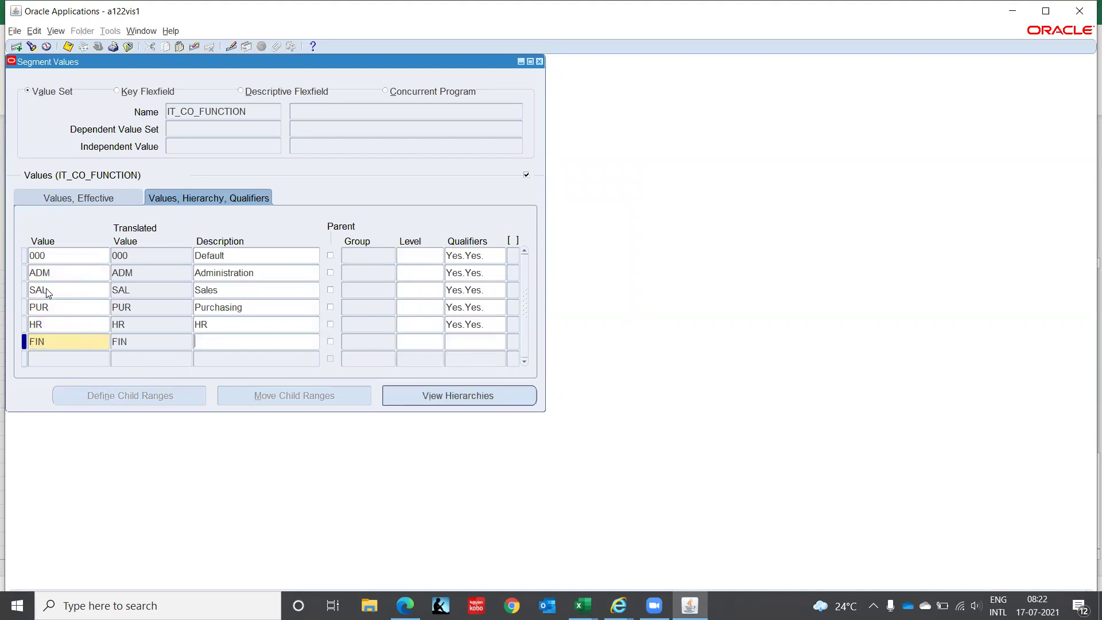
type("Finance")
key("Tab")
key("Tab")
key("Tab")
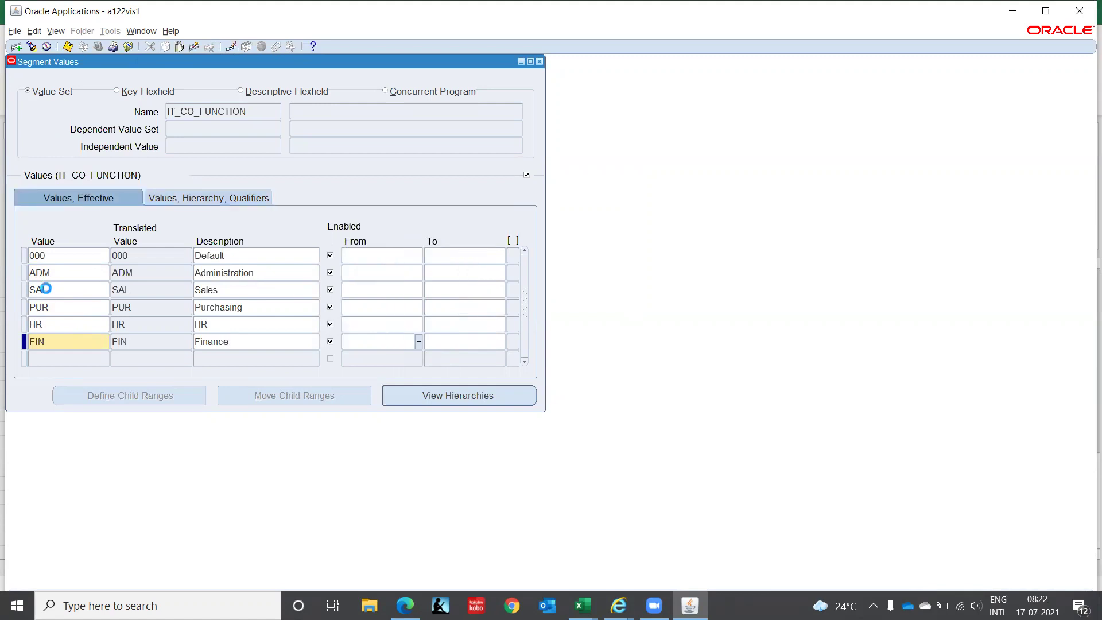
key("Tab")
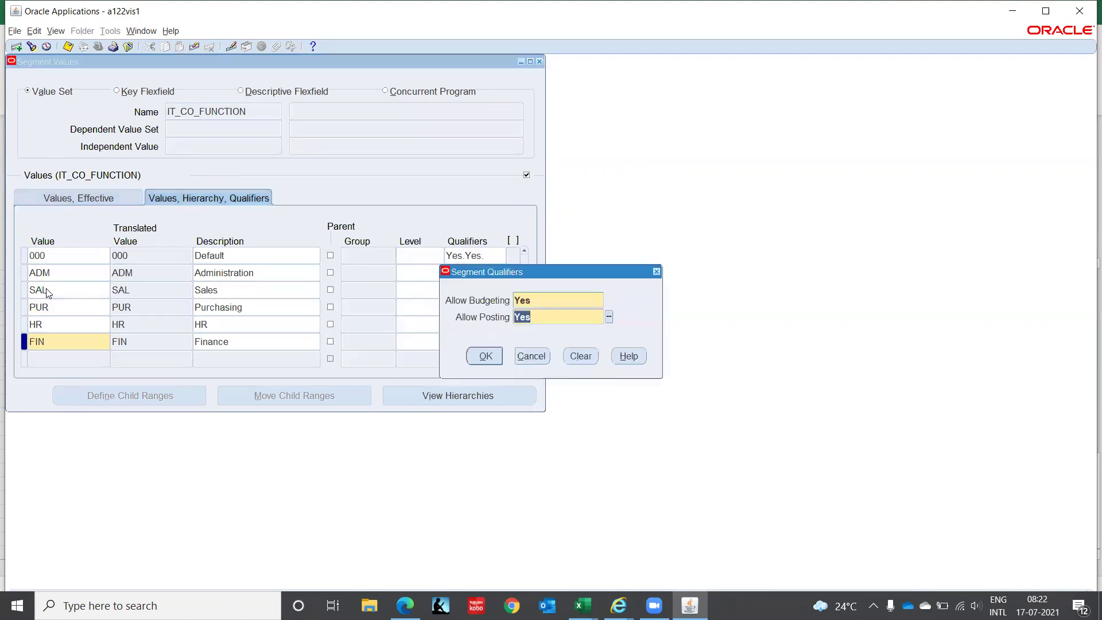
key("Return")
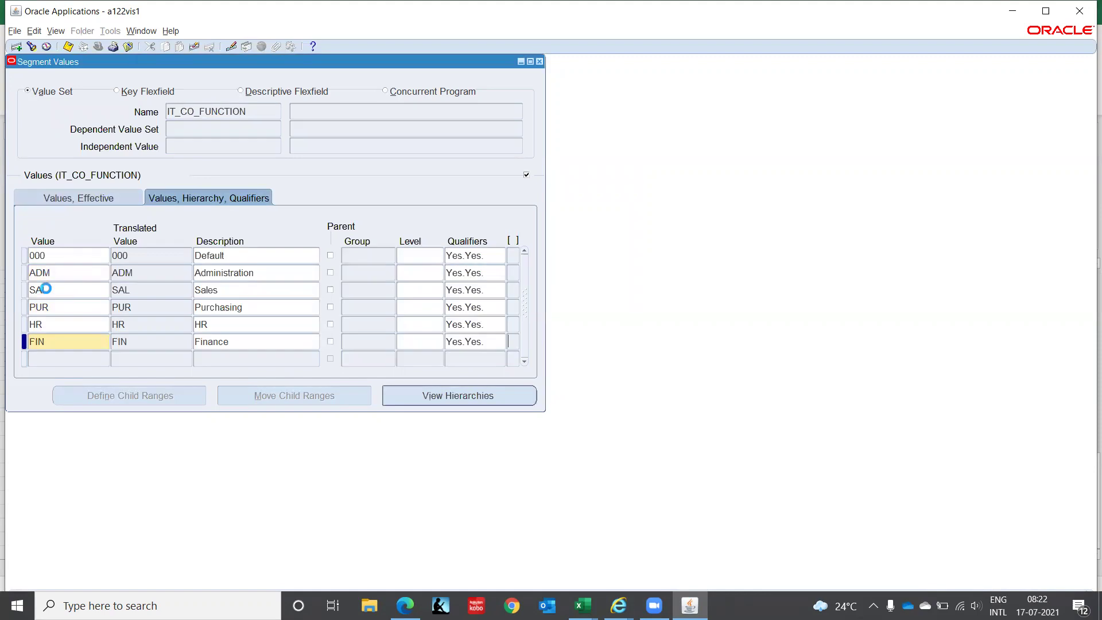
- Add function value IT with the description IT, budgeting and posting allowed, and save the function values
key("Tab")
type("IT")
key("Tab")
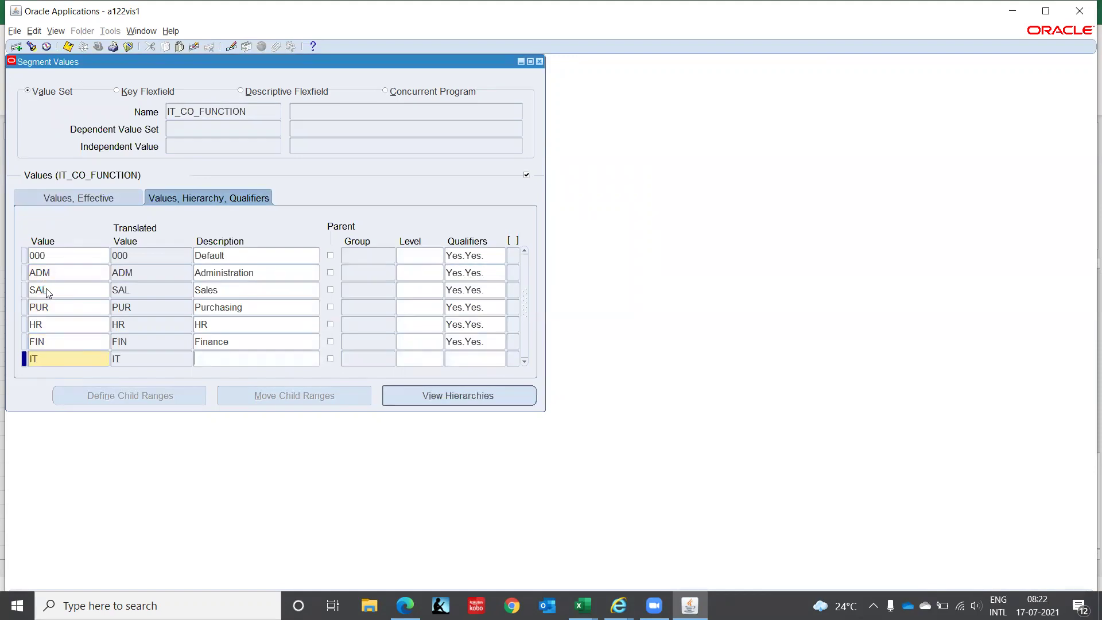
key("Tab")
type("IT")
key("Tab")
key("Tab")
key("Tab")
key("Tab")
key("Tab")
key("Return")
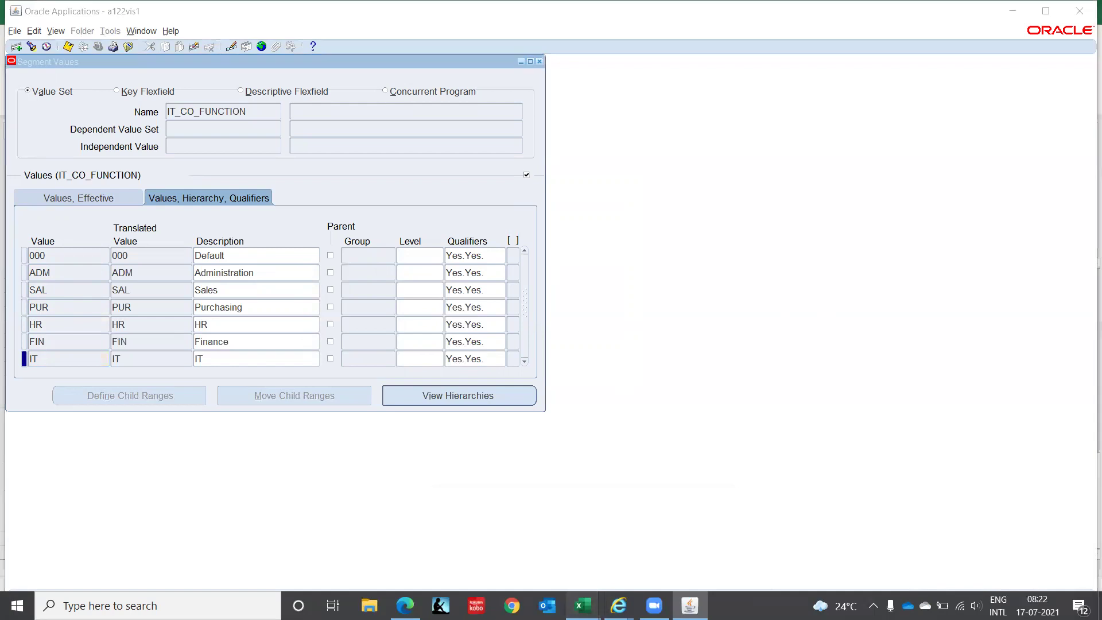
- Switch to the Excel worksheet and review the Chart of Account segment list and the drafted segment values
mouse_move(583, 606)
left_click(482, 554)
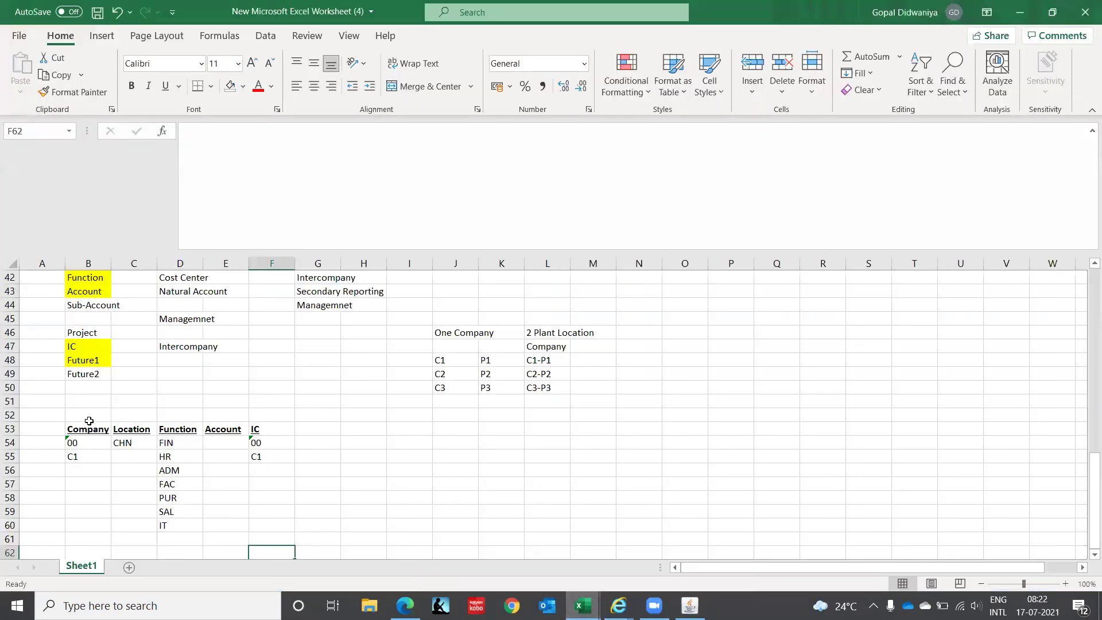
left_click(91, 290)
key("Up")
key("Up")
key("Up")
key("Up")
key("Up")
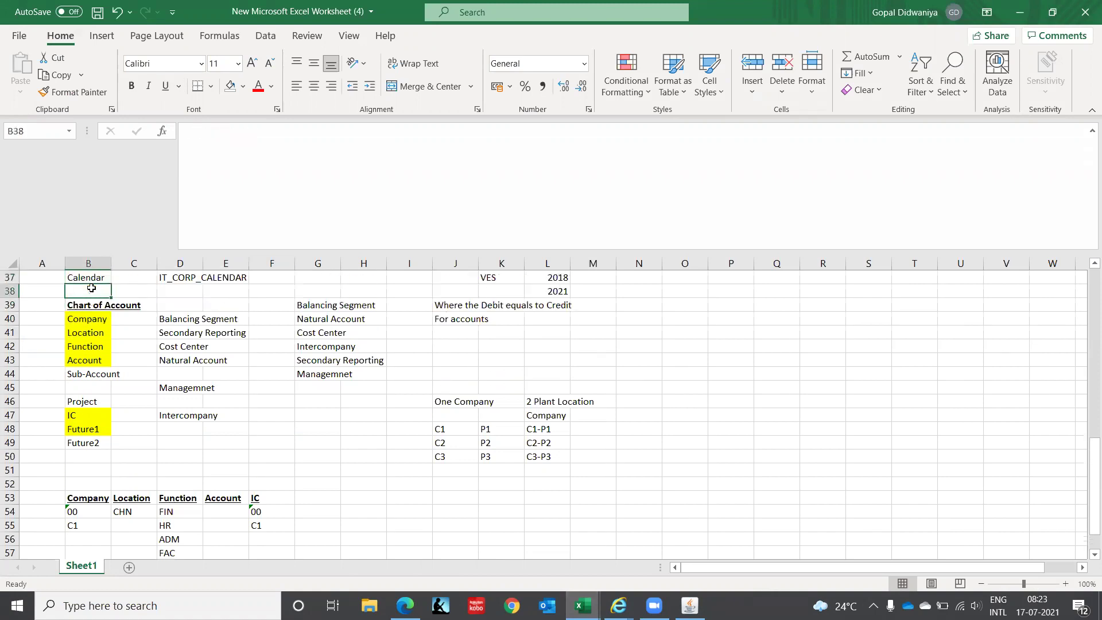
key("Down")
key("Down")
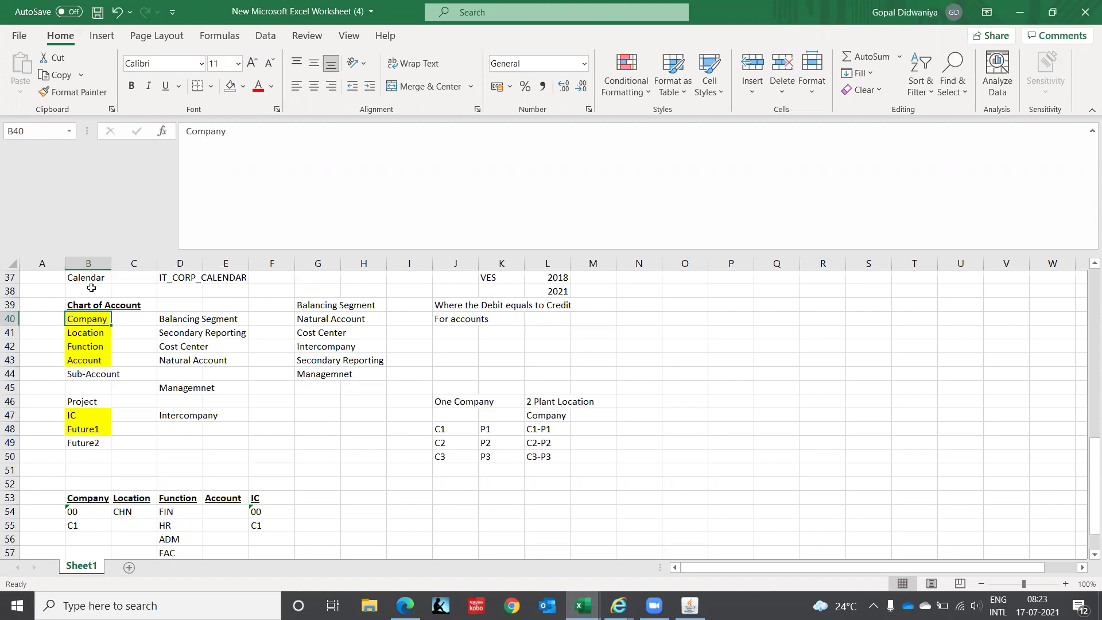
- Return to Oracle Applications, look up the IT_CO_ value sets and load the segment values of IT_CO_FUTURE1
key("alt+Tab")
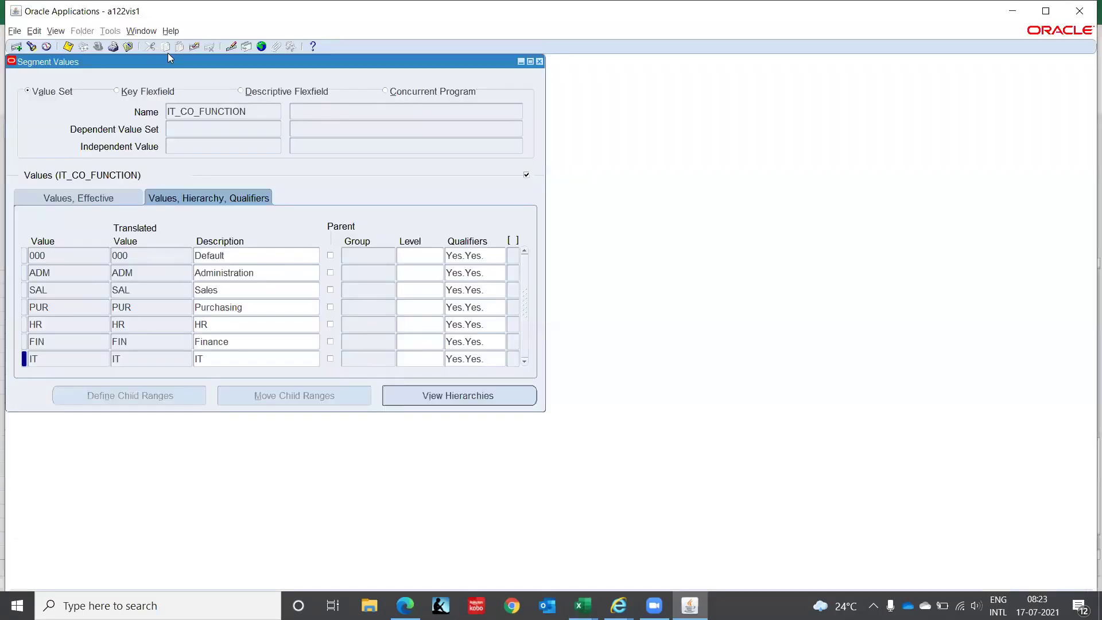
left_click(249, 108)
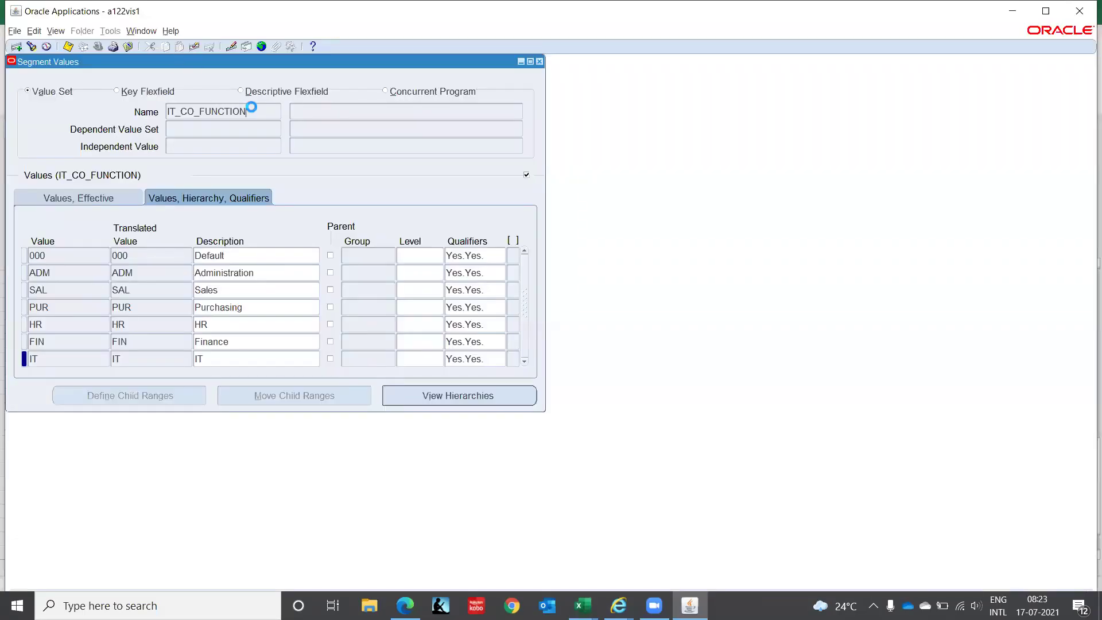
left_click(32, 46)
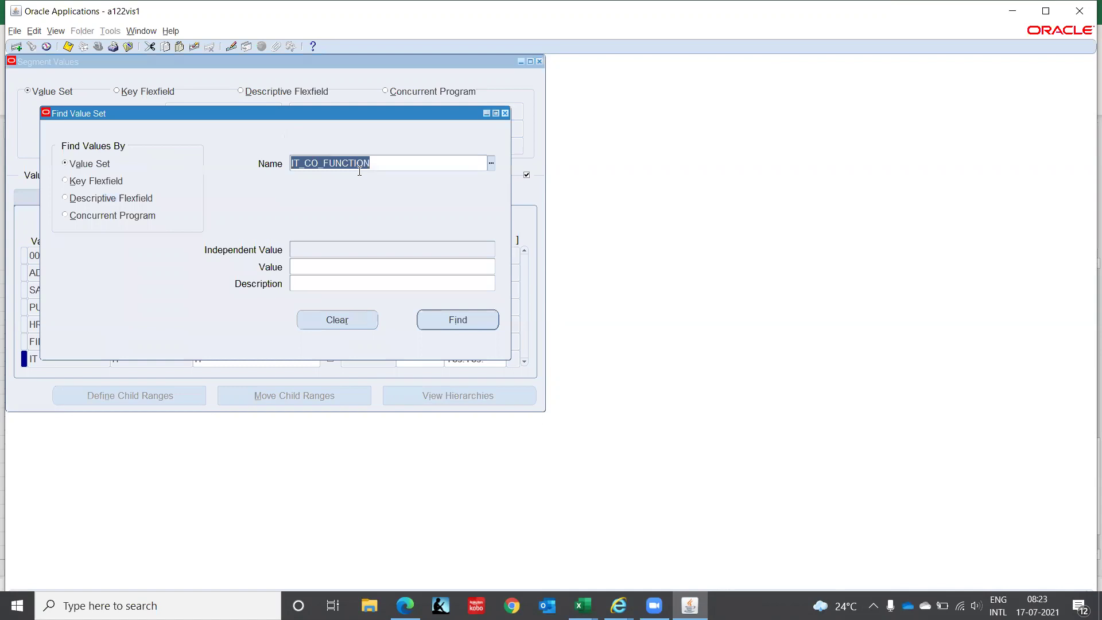
left_click(390, 163)
key("BackSpace")
key("BackSpace")
key("BackSpace")
key("BackSpace")
key("BackSpace")
key("BackSpace")
key("BackSpace")
key("BackSpace")
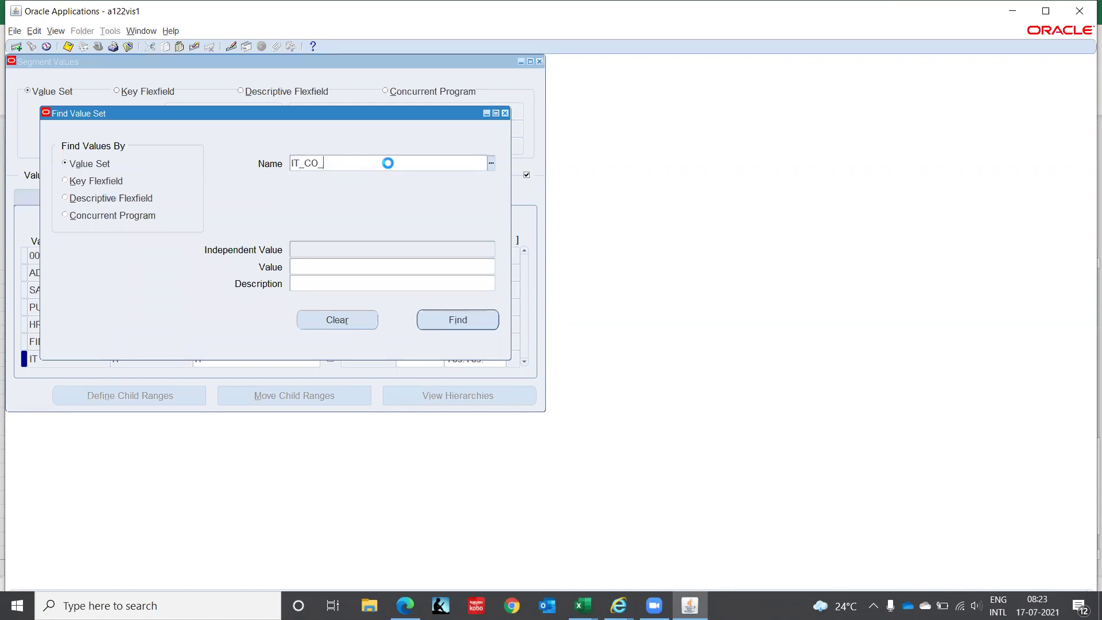
key("Down")
key("Down")
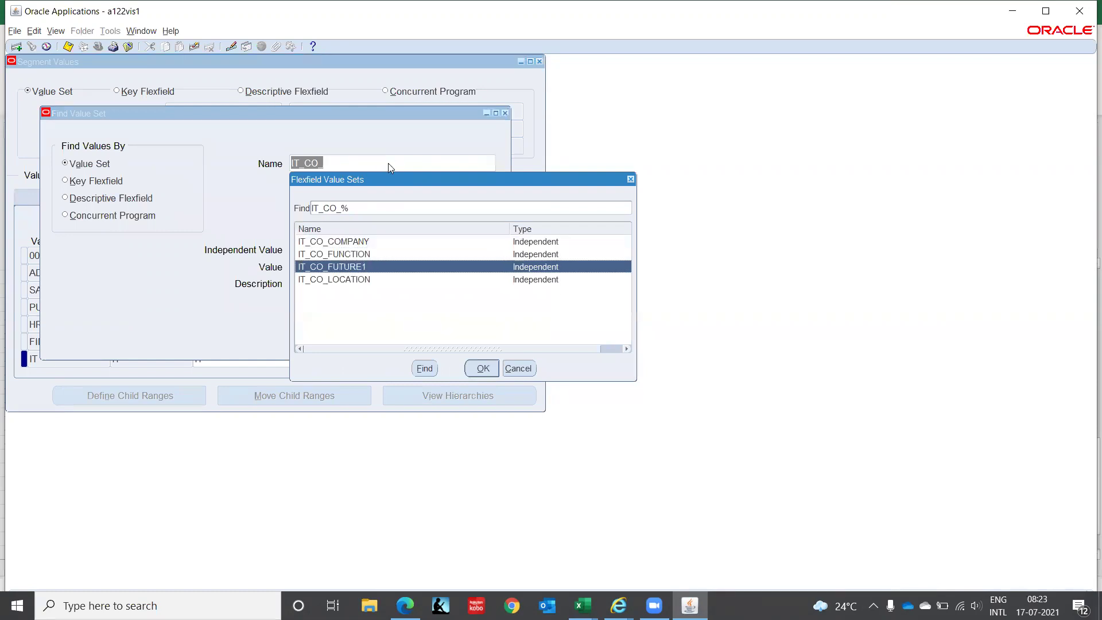
key("Return")
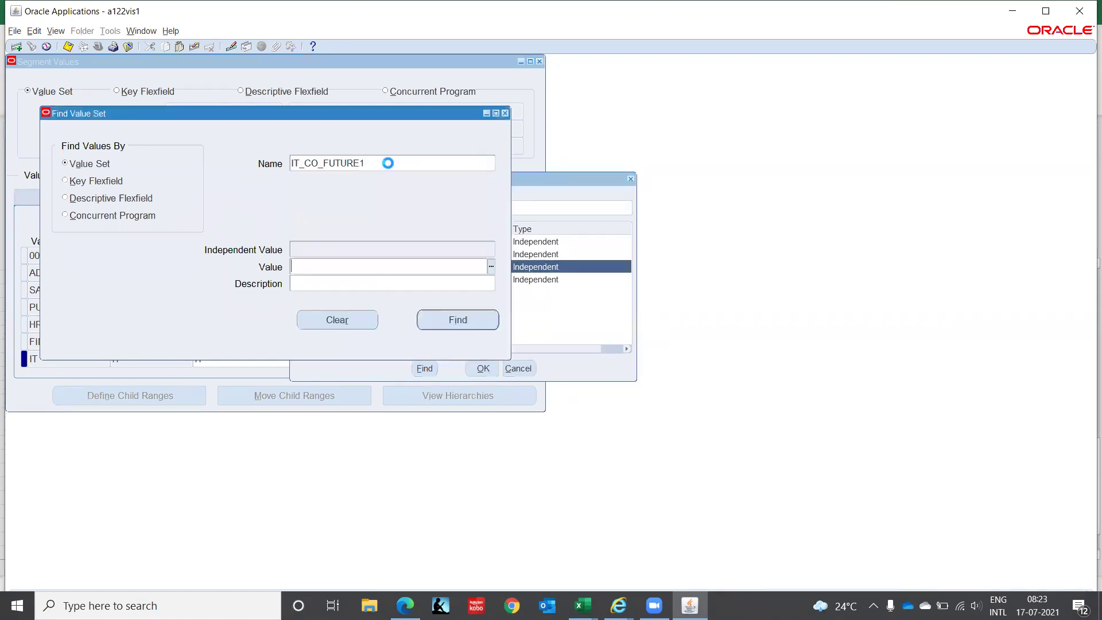
left_click(425, 323)
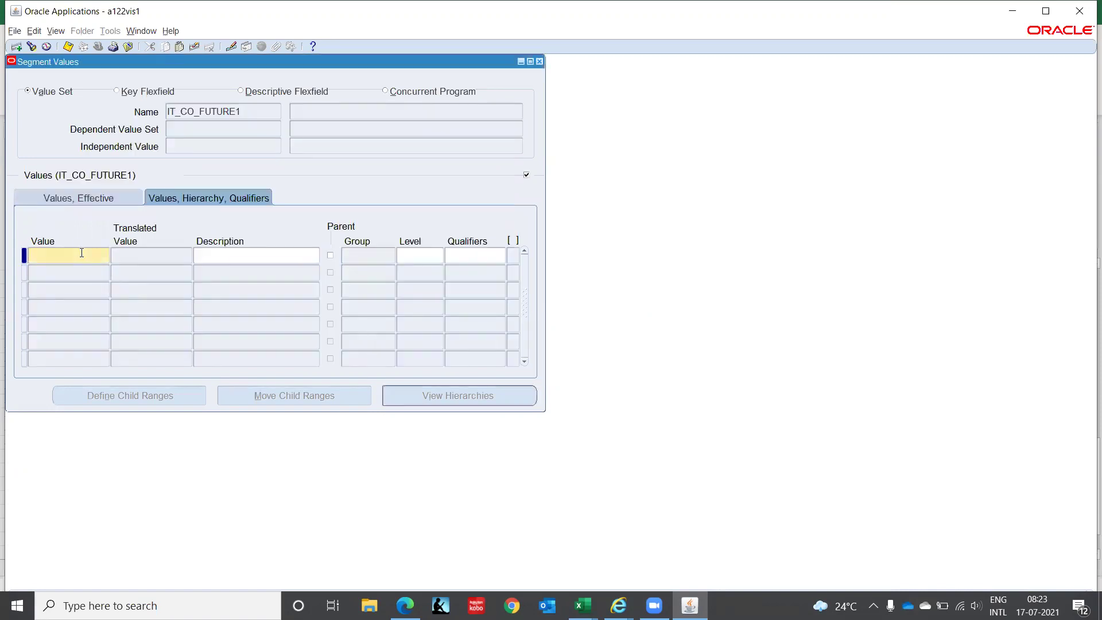
- Add value 0000 with the description Default to IT_CO_FUTURE1, accept Yes for budgeting and posting, and save it
type("0000")
key("Tab")
type("def")
key("BackSpace")
key("BackSpace")
key("BackSpace")
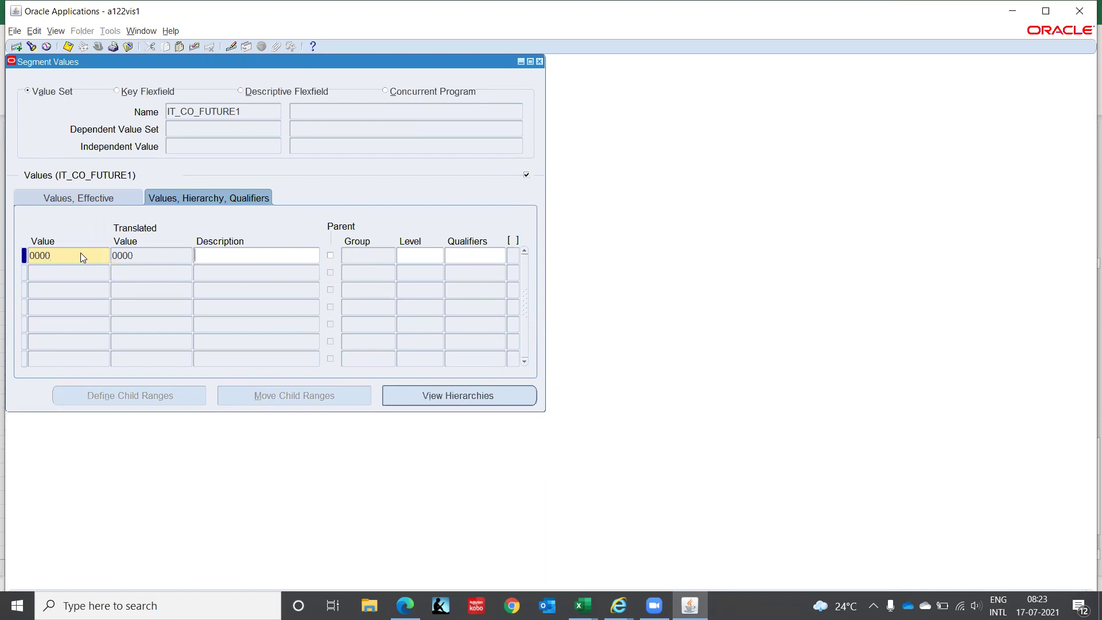
type("Default")
key("Tab")
key("Tab")
key("Tab")
key("Tab")
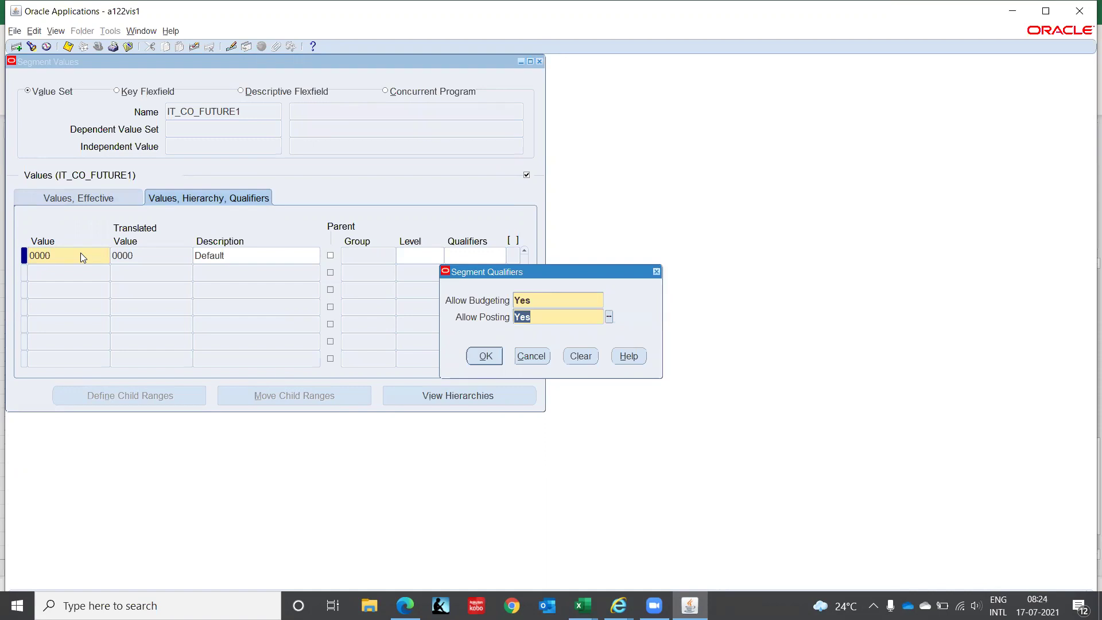
key("Return")
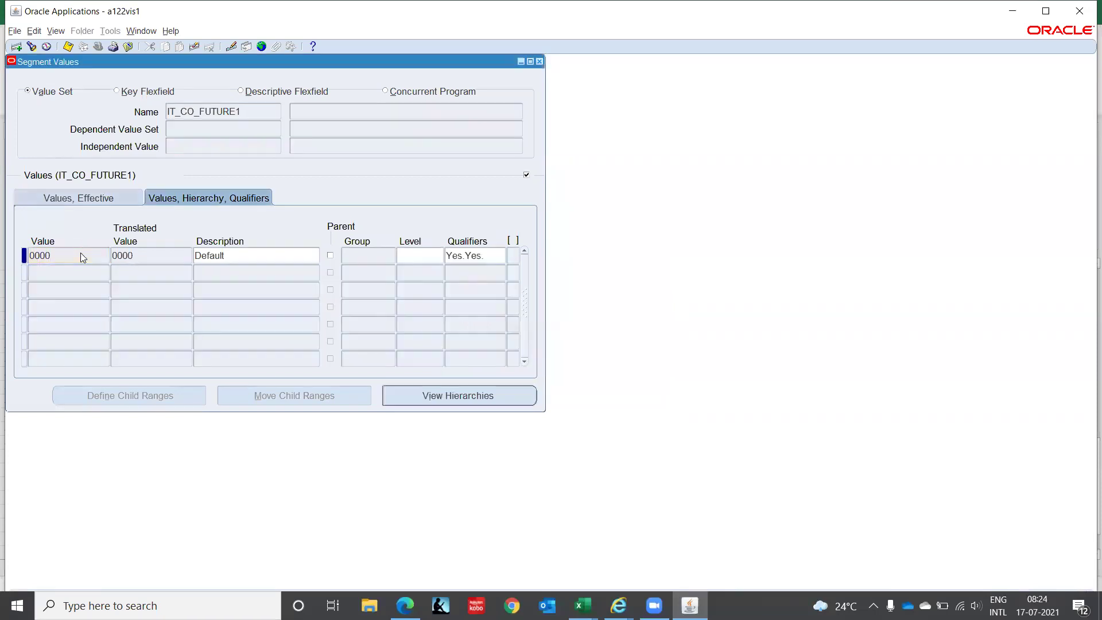
- Find the IT_CO_LOCATION value set and load its segment values
left_click(257, 113)
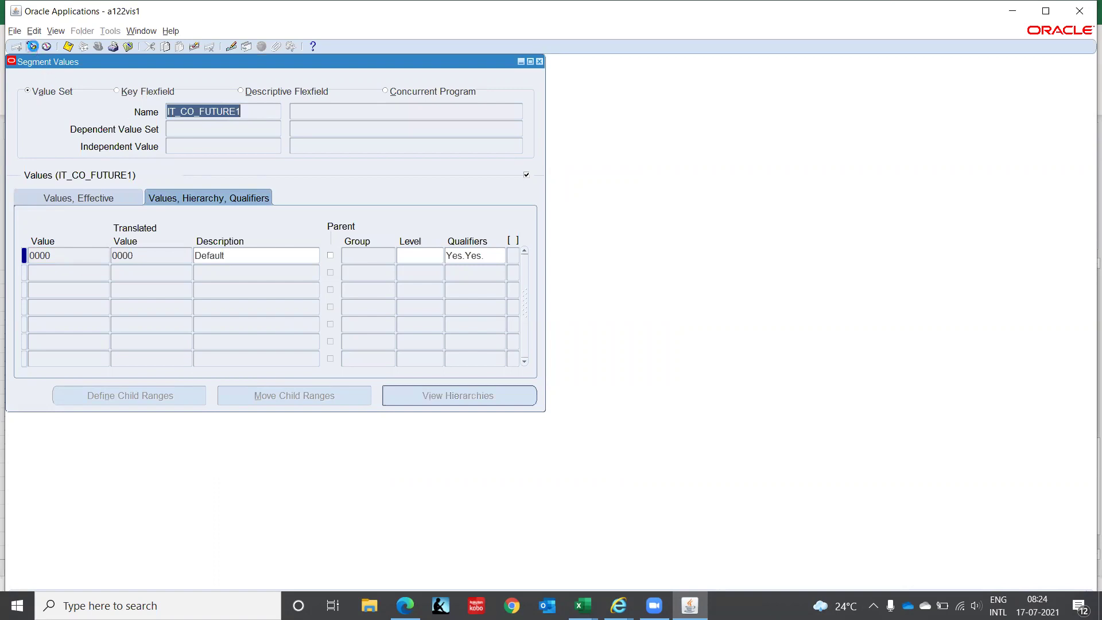
left_click(32, 46)
left_click(398, 165)
key("BackSpace")
key("BackSpace")
key("BackSpace")
key("BackSpace")
key("BackSpace")
key("BackSpace")
key("BackSpace")
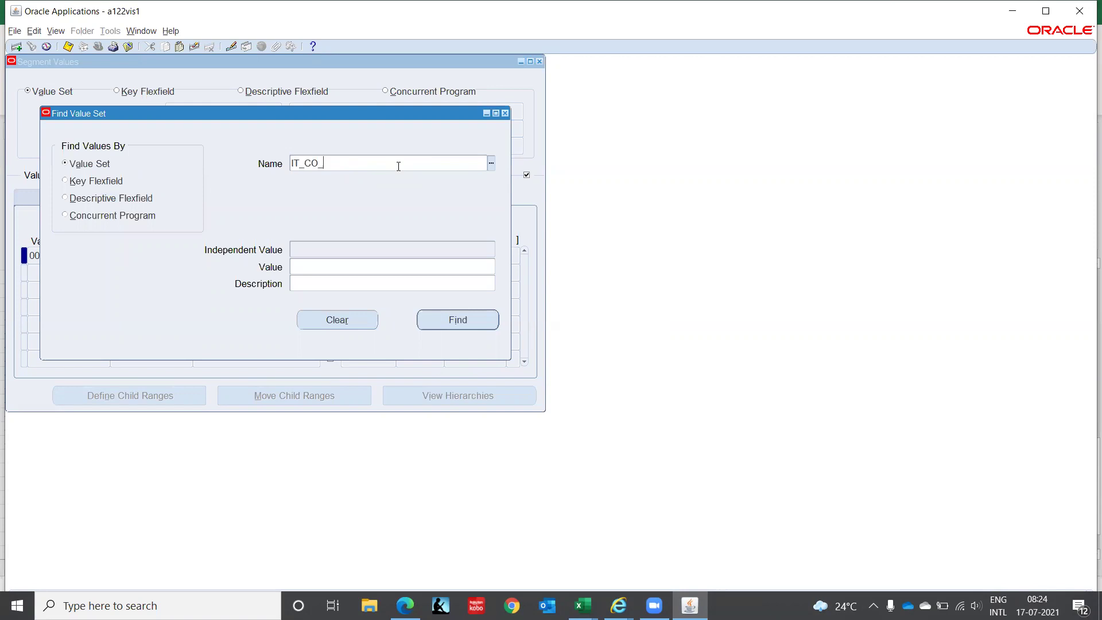
type("LO")
key("Tab")
left_click(457, 320)
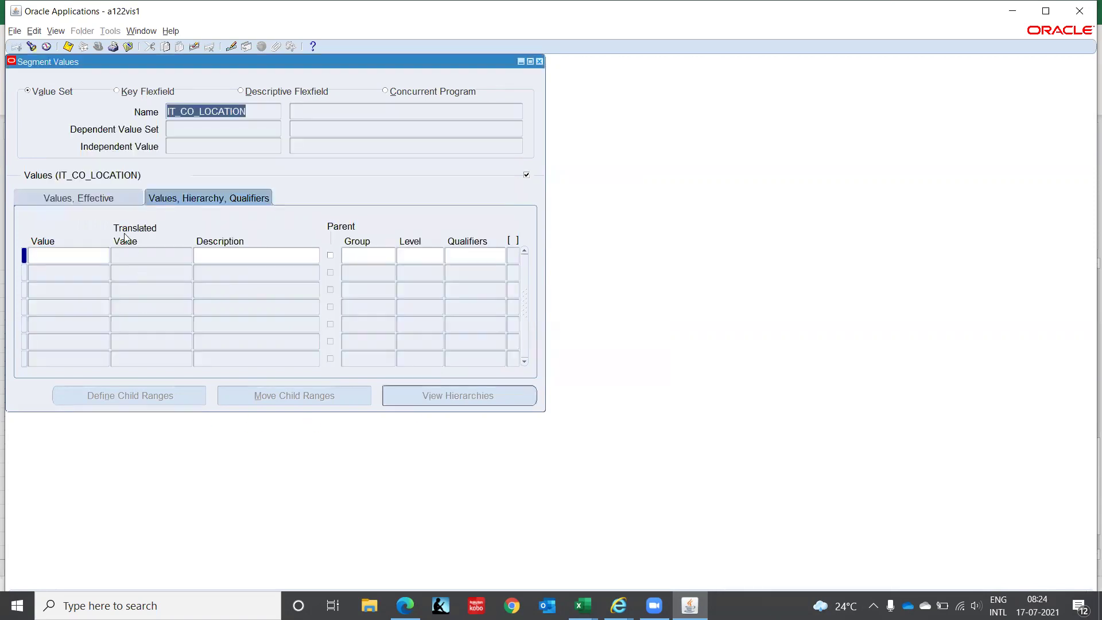
- Add location value 000 with the description Default, accepting Yes for budgeting and posting
left_click(36, 252)
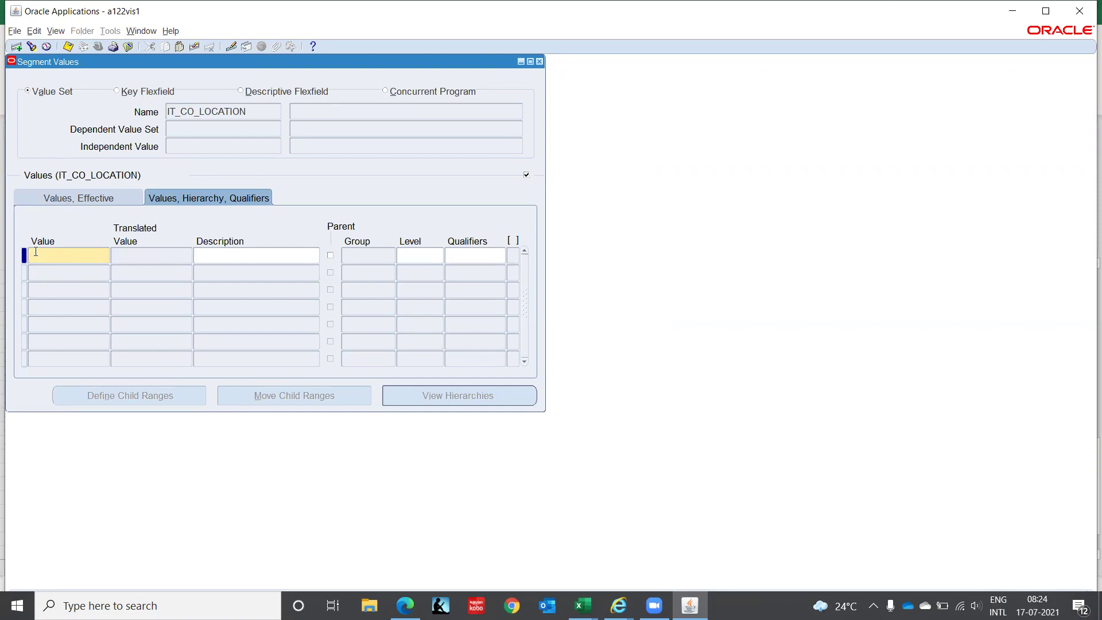
type("000")
key("Tab")
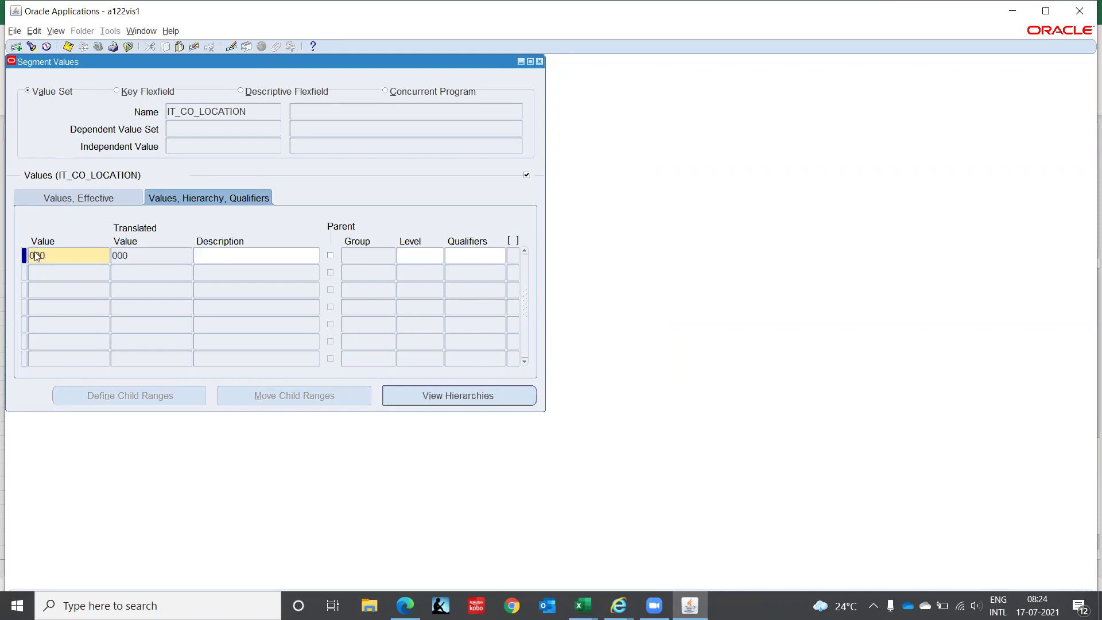
type("Default")
key("Tab")
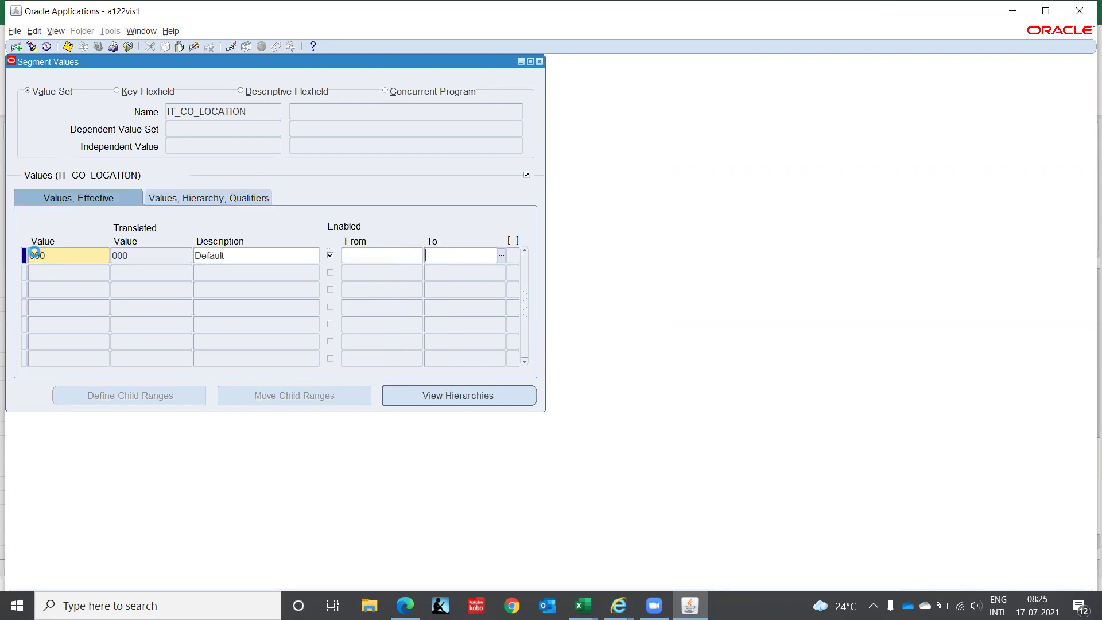
key("Tab")
key("Tab")
key("Tab")
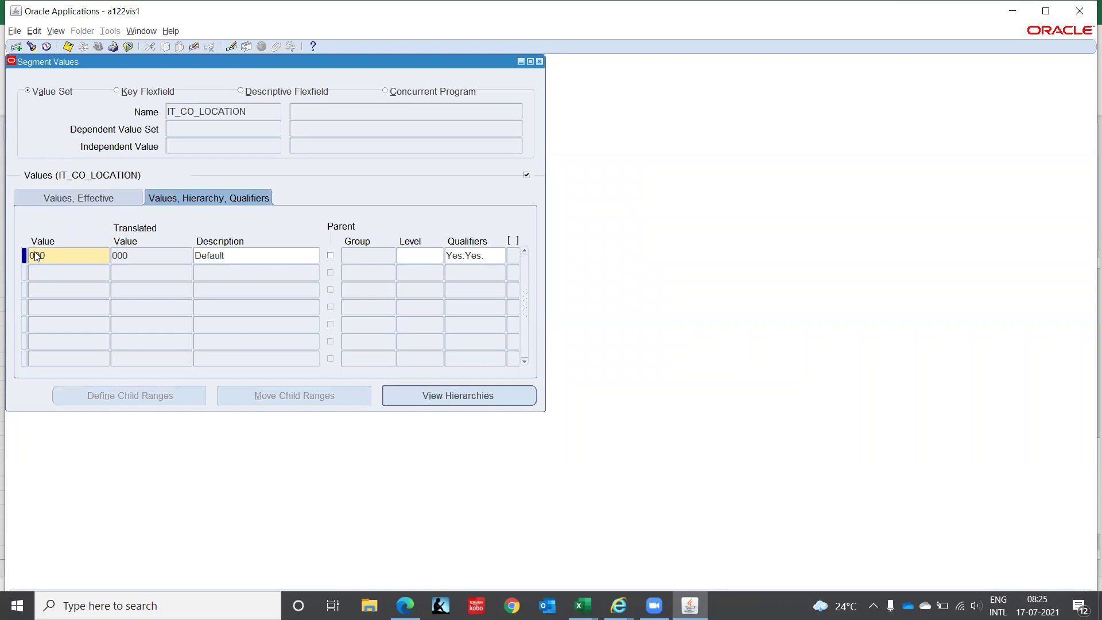
- Add location value CHN described as Chennai, accept Yes for budgeting and posting, and save the location values
key("Down")
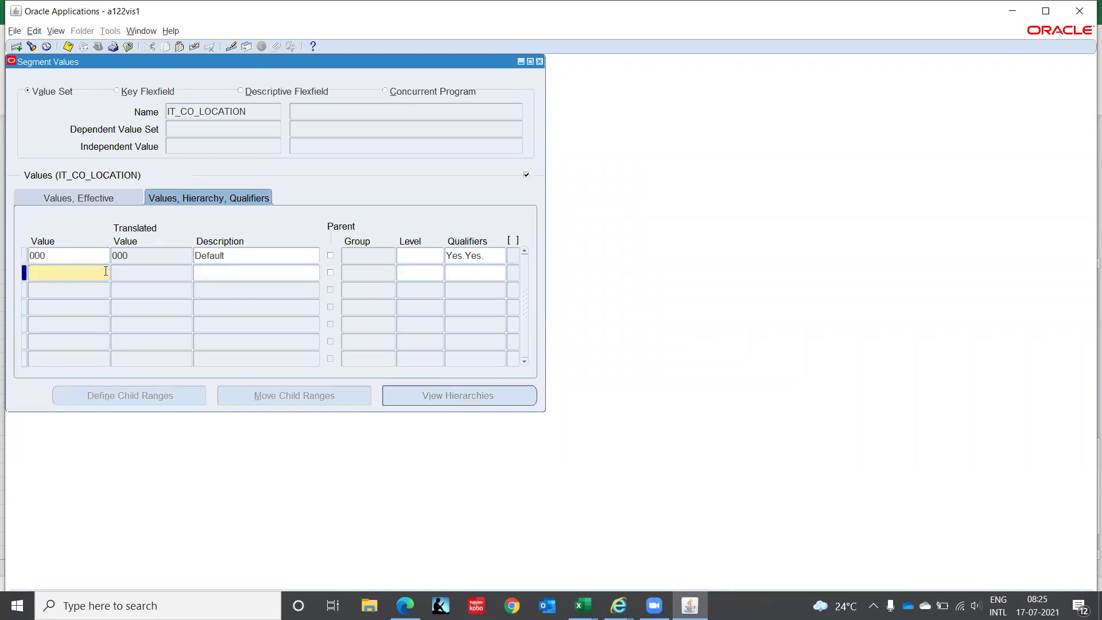
type("CHN")
key("Tab")
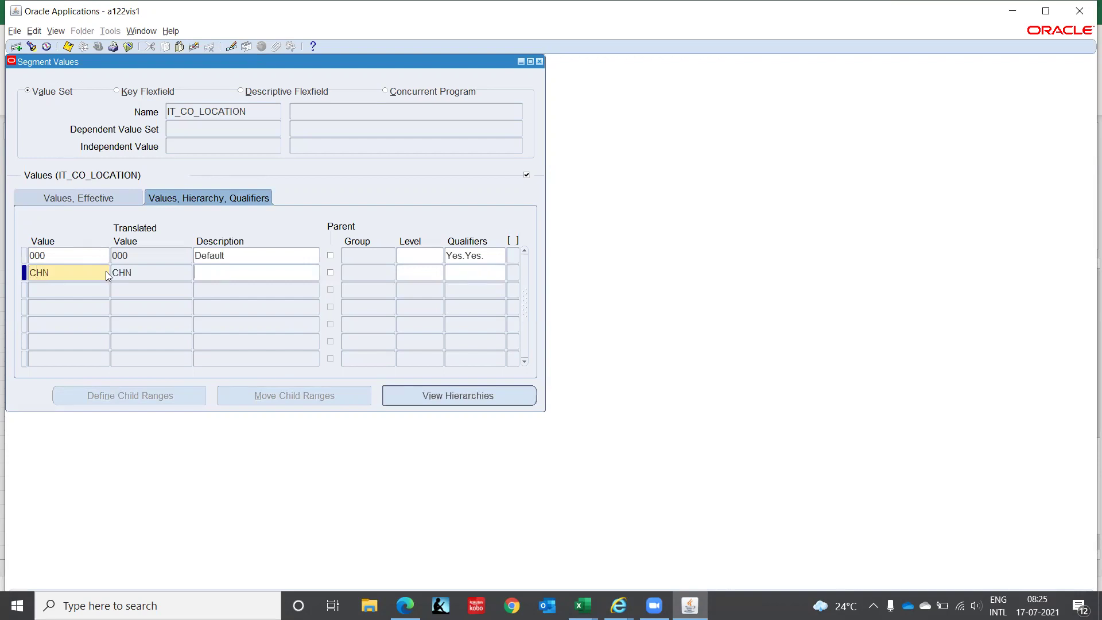
type("Chennai")
key("Tab")
key("Tab")
key("Tab")
key("Return")
key("ctrl+s")
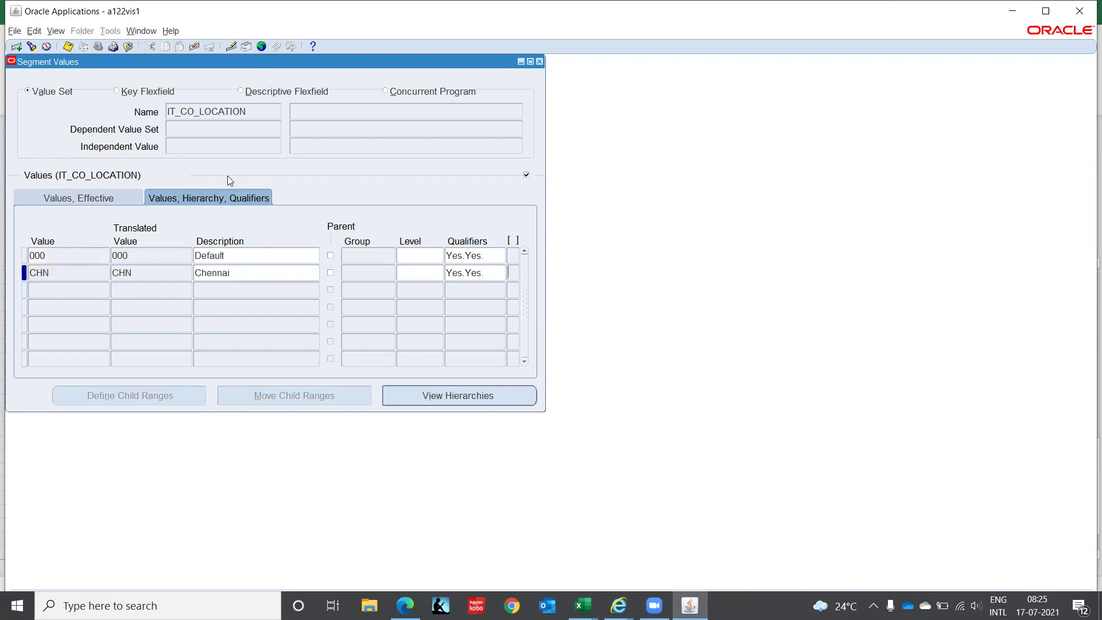
- Check the qualifiers of location value 000 and load the segment values of the India - Account value set
left_click(494, 256)
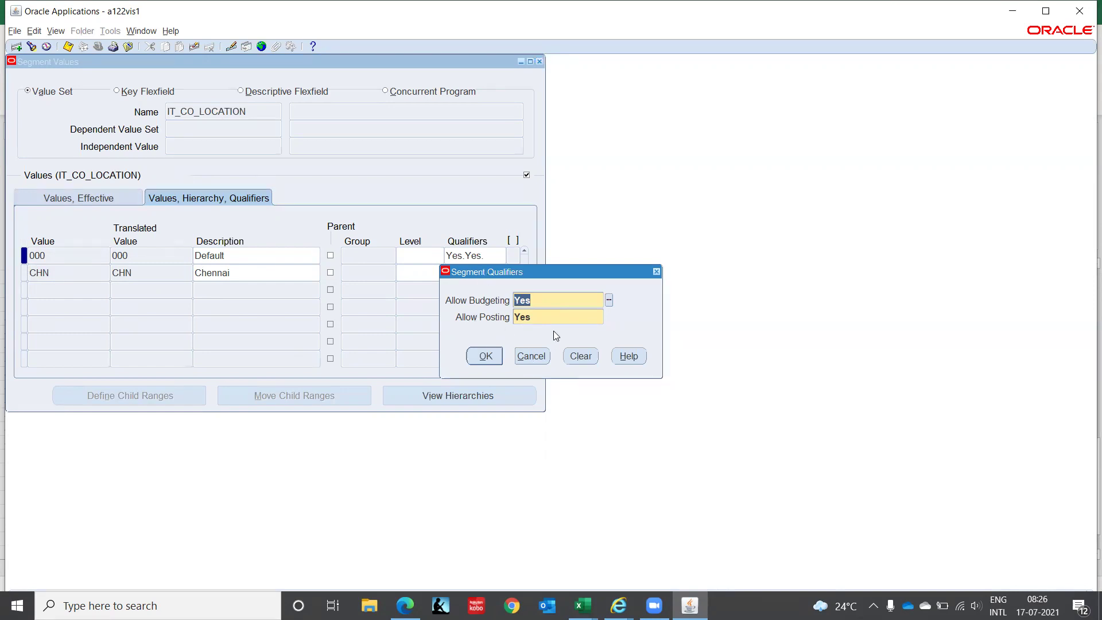
left_click(543, 358)
double_click(241, 110)
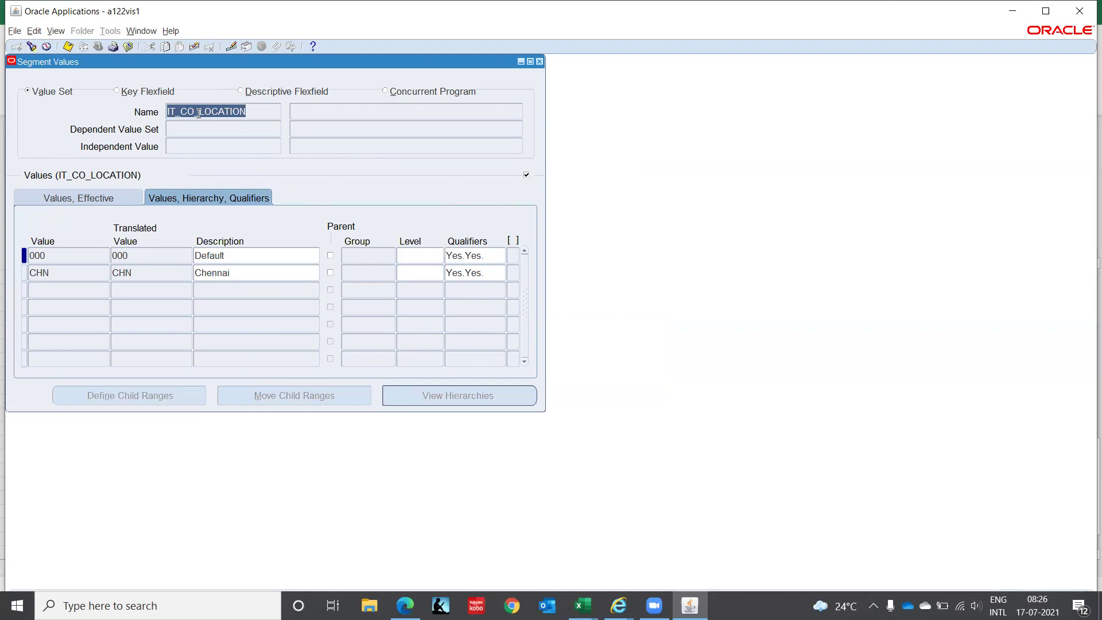
left_click(31, 46)
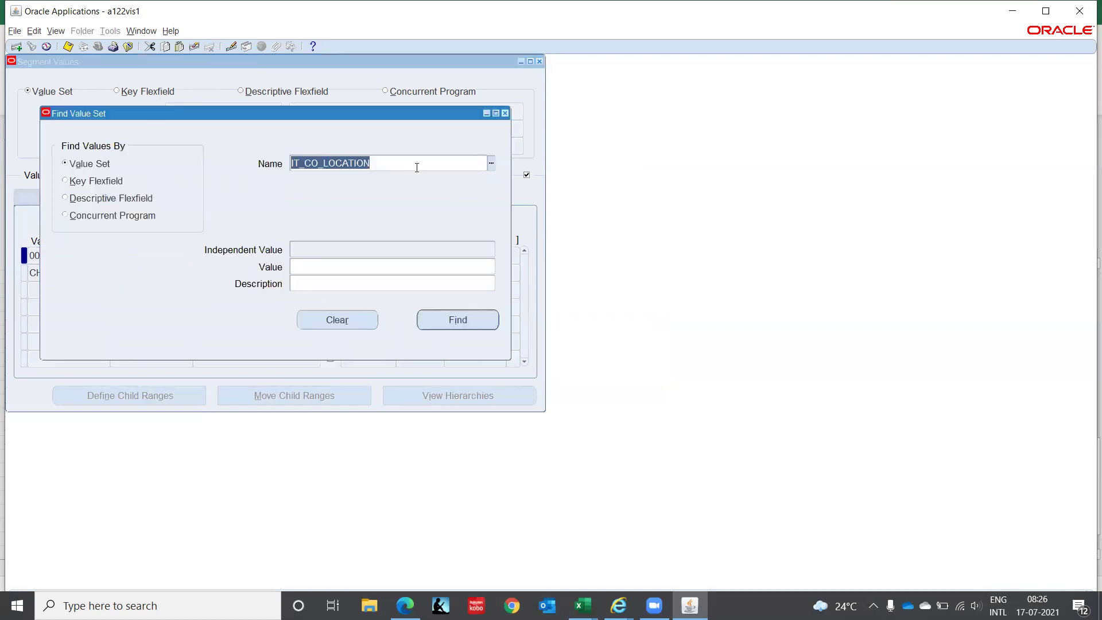
type("India")
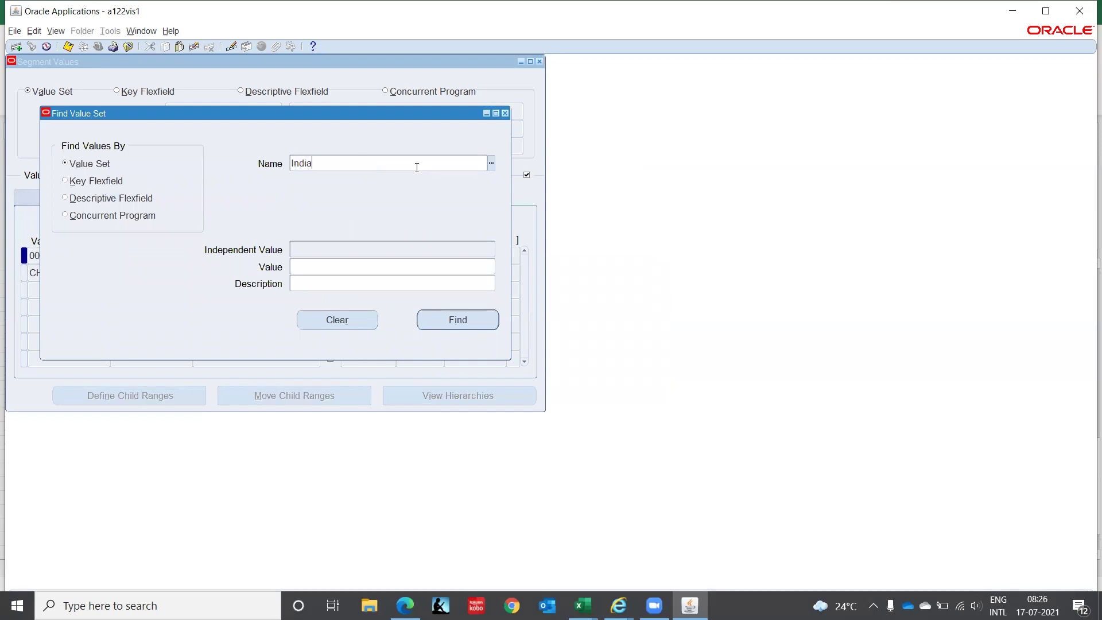
type(" - Account")
key("Return")
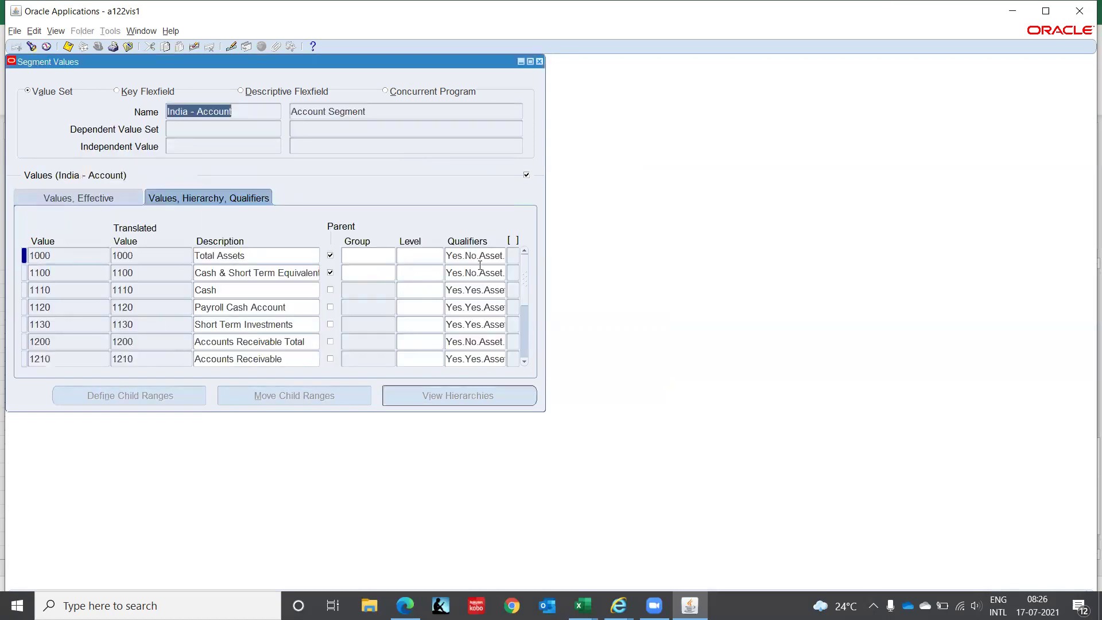
- Examine the segment qualifiers and child ranges of the parent account 1000 Total Assets, leaving them as they are
left_click(465, 255)
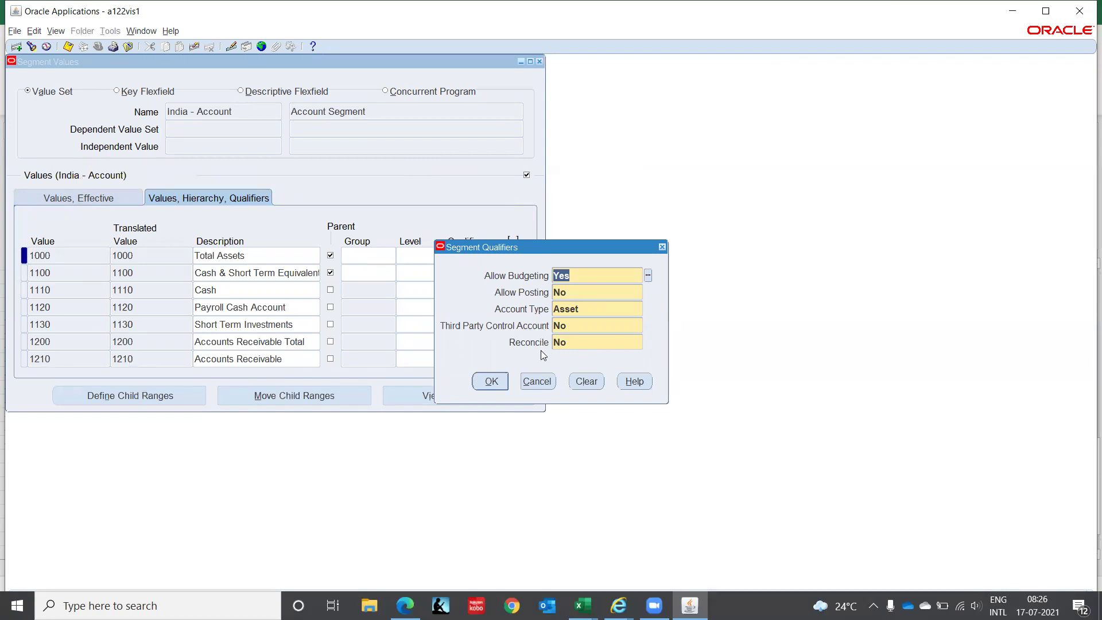
left_click(537, 381)
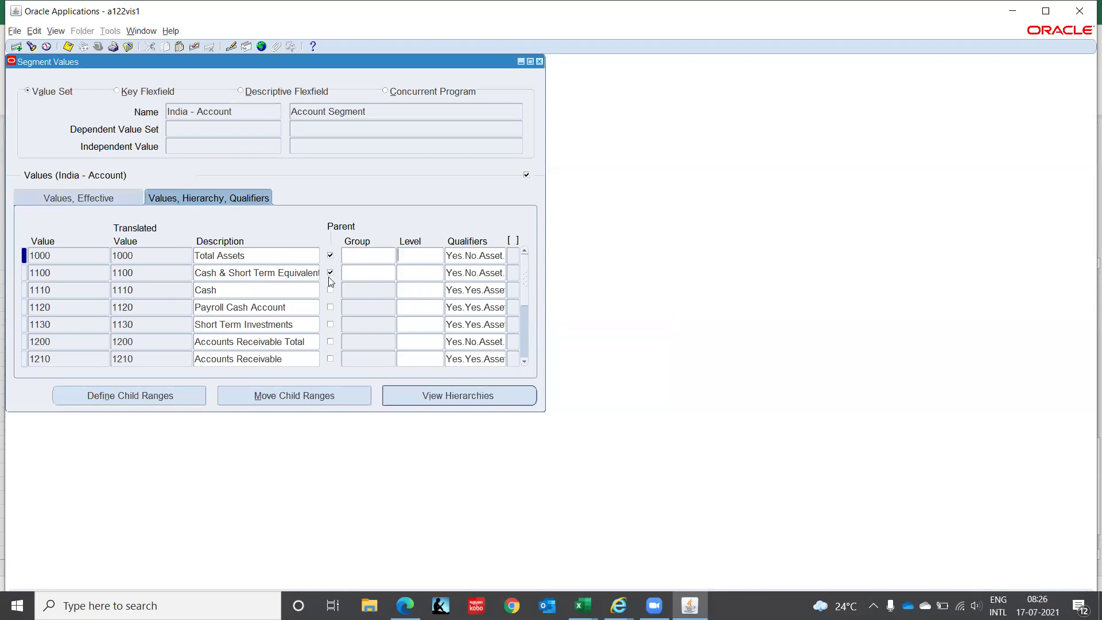
left_click(332, 274)
left_click(163, 395)
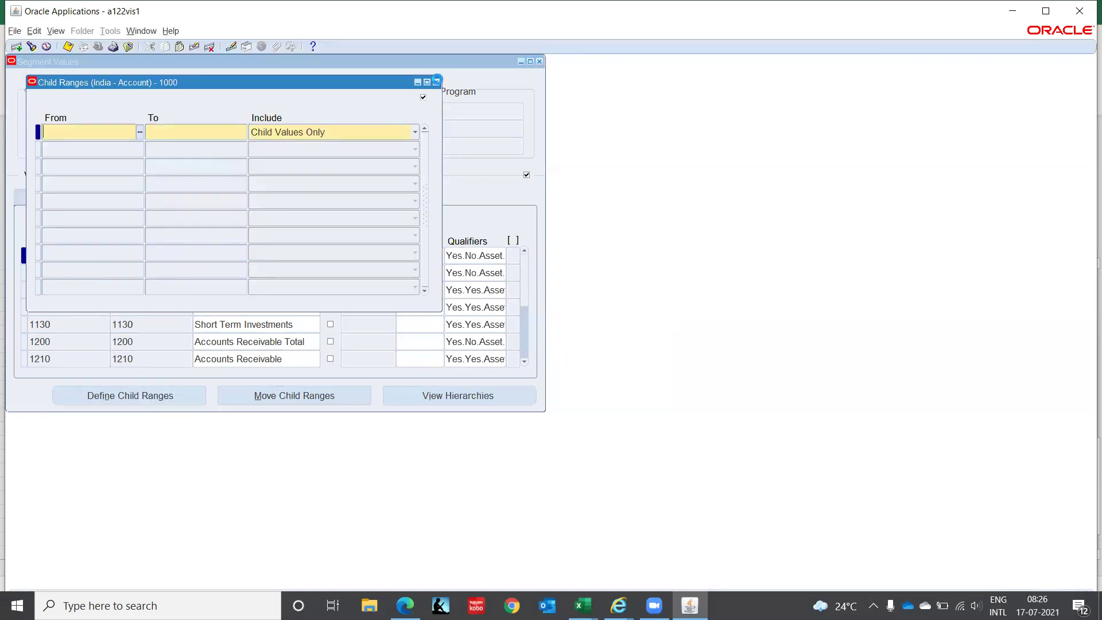
left_click(436, 82)
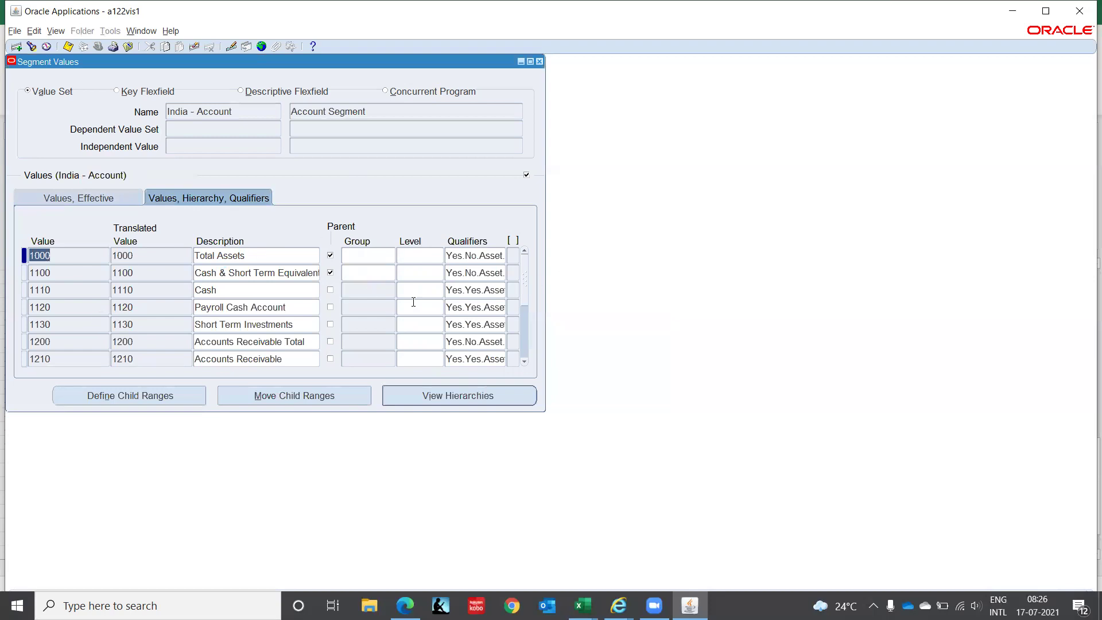
- Open the segment qualifiers of account 1110 Cash and review the available Account Type choices without changing the selection
left_click(241, 287)
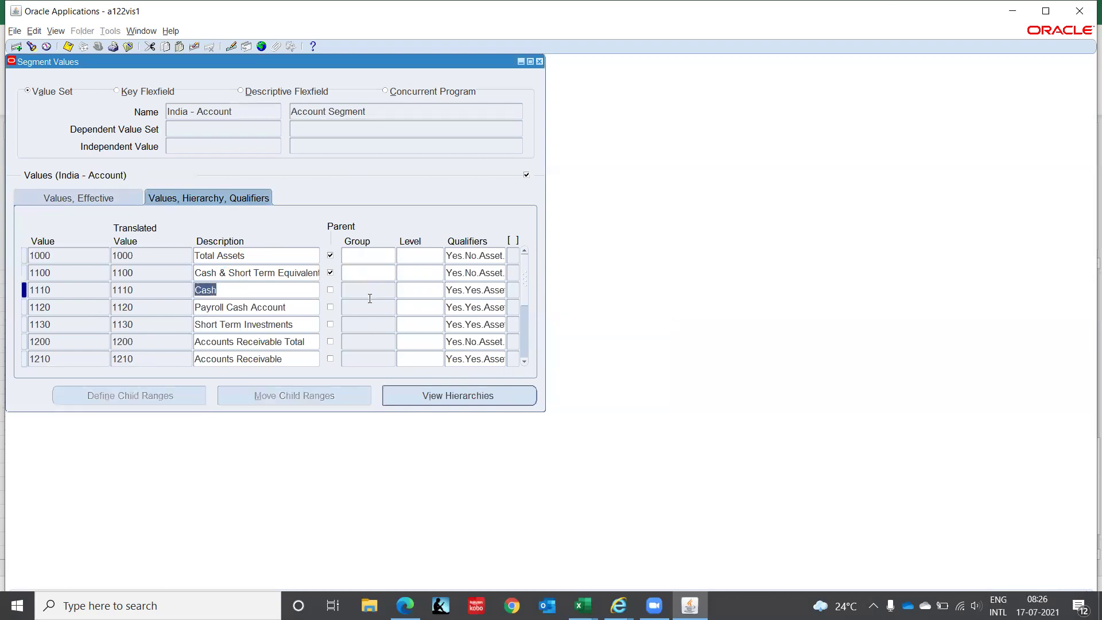
left_click(464, 294)
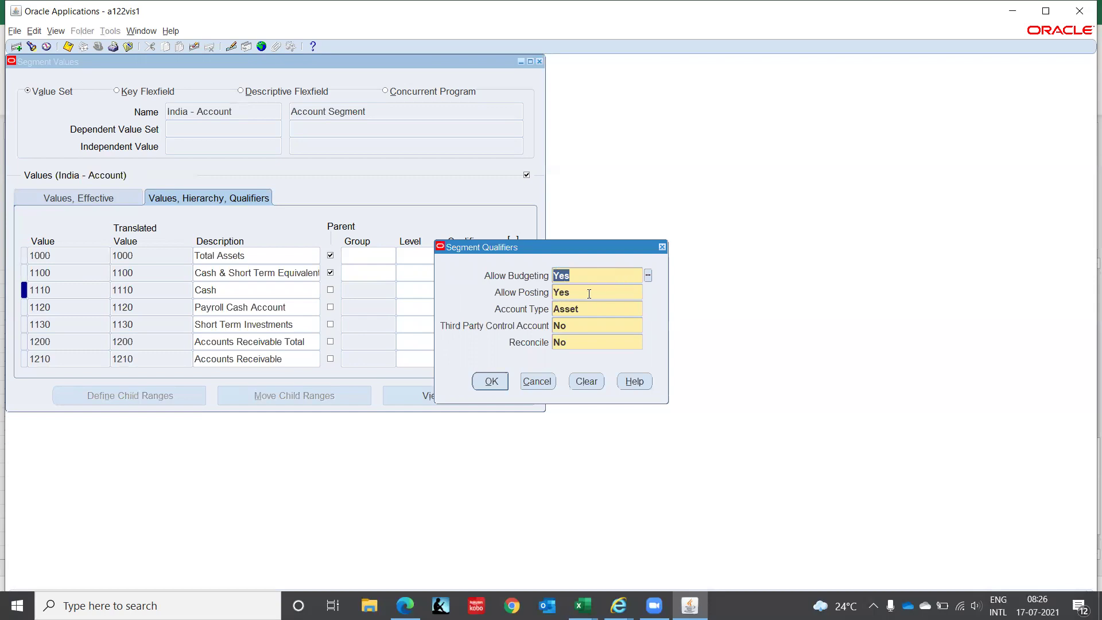
left_click(620, 305)
left_click(647, 309)
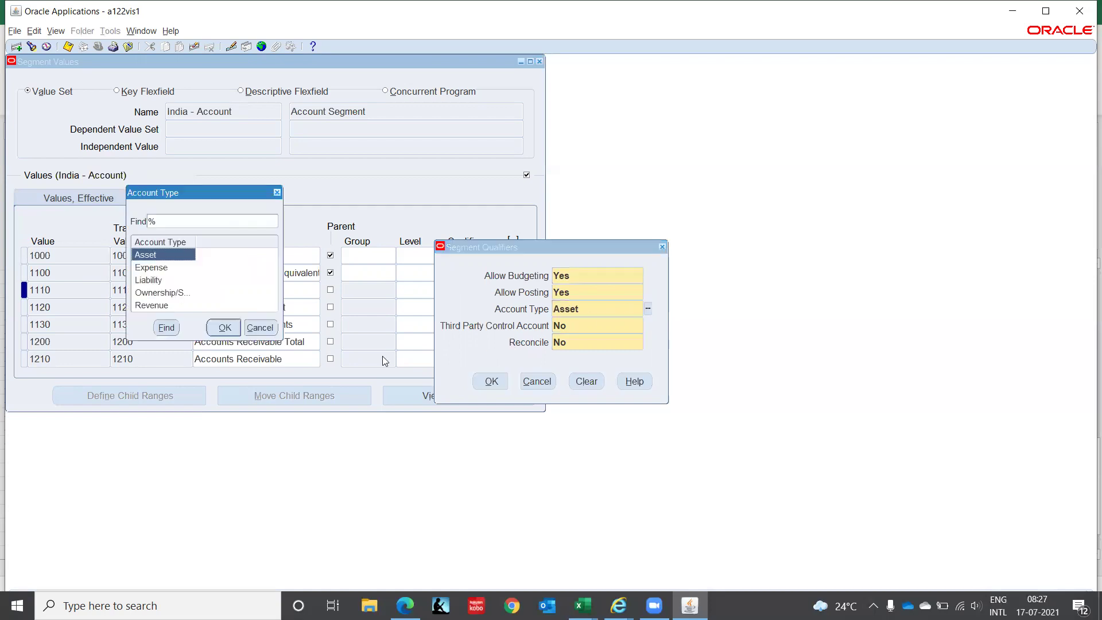
left_click(175, 293)
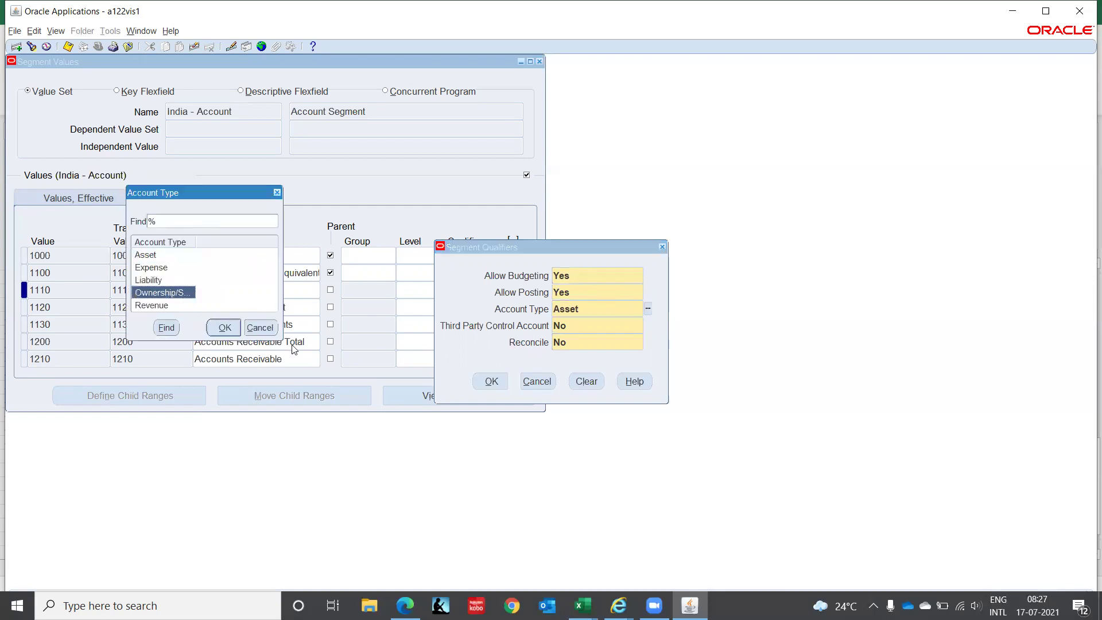
left_click_drag(283, 340, 311, 411)
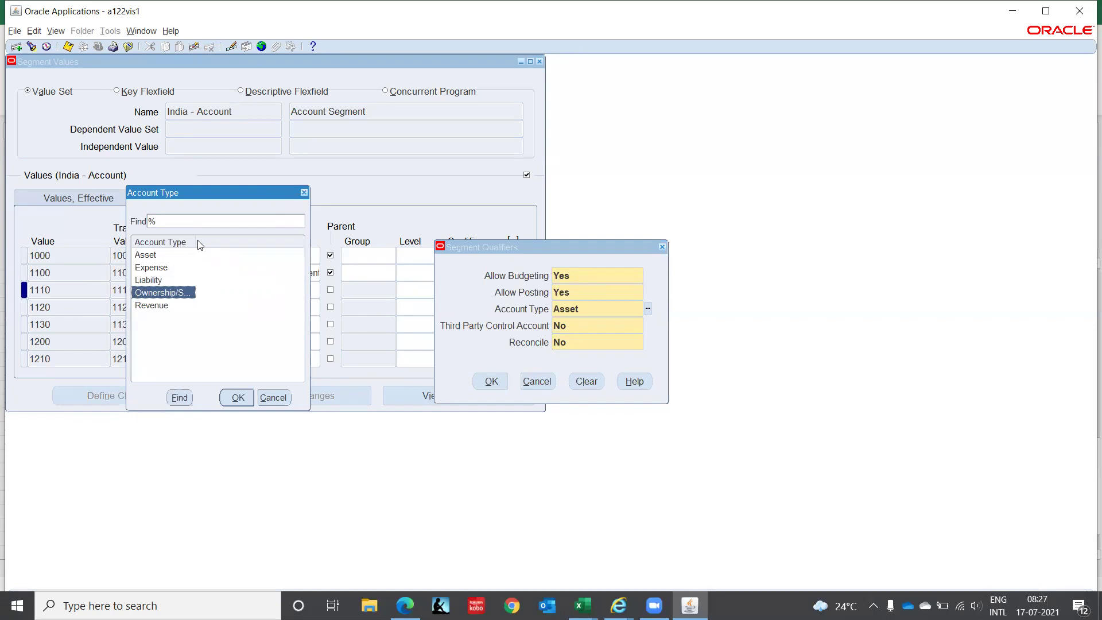
left_click_drag(195, 240, 278, 257)
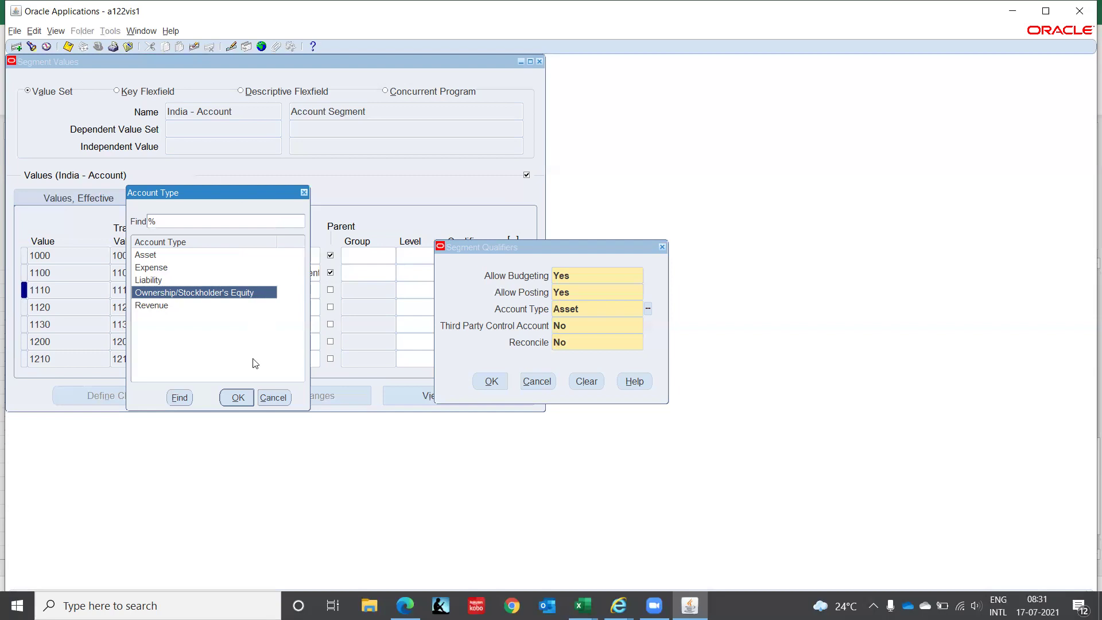
left_click(285, 403)
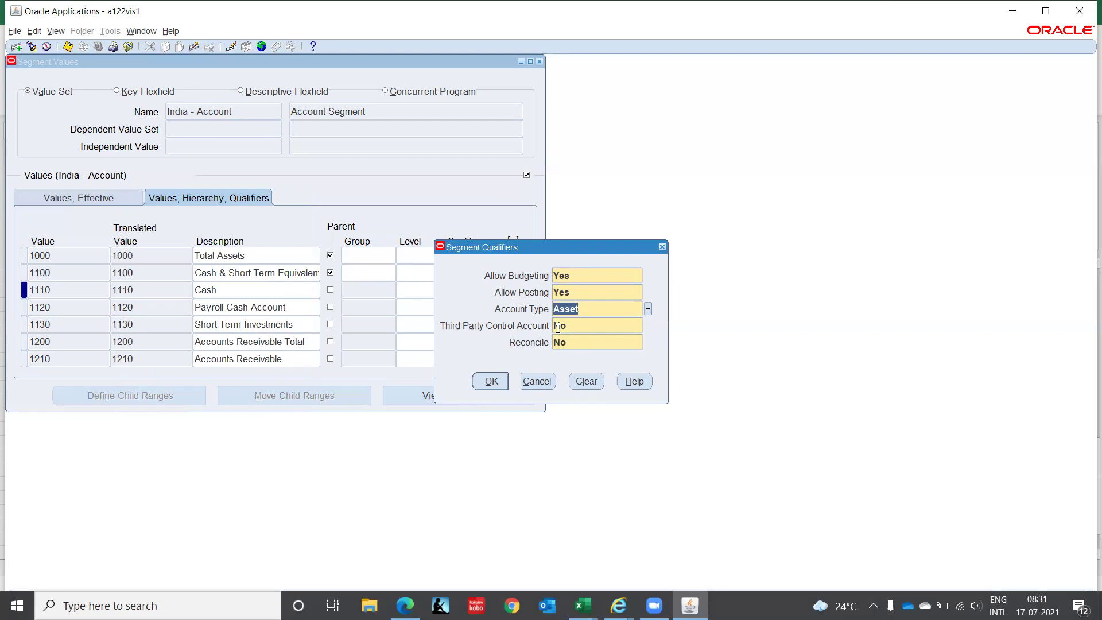
- Review the Third Party Control Account choices and the Reconcile qualifier of account 1110, closing the qualifiers without changes
left_click(591, 325)
left_click(647, 327)
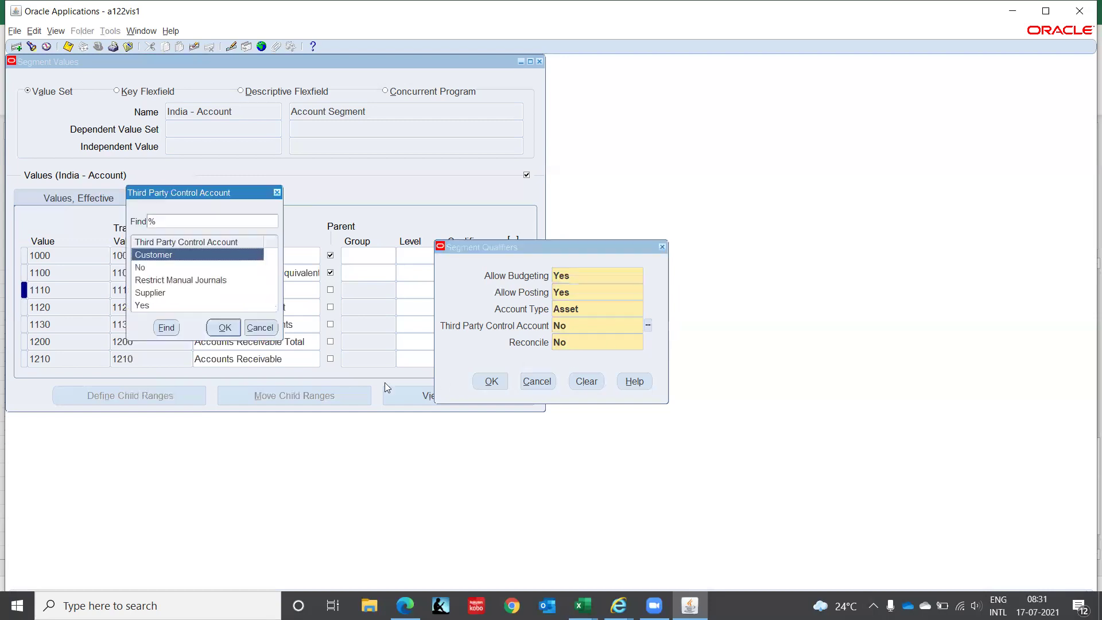
left_click(158, 279)
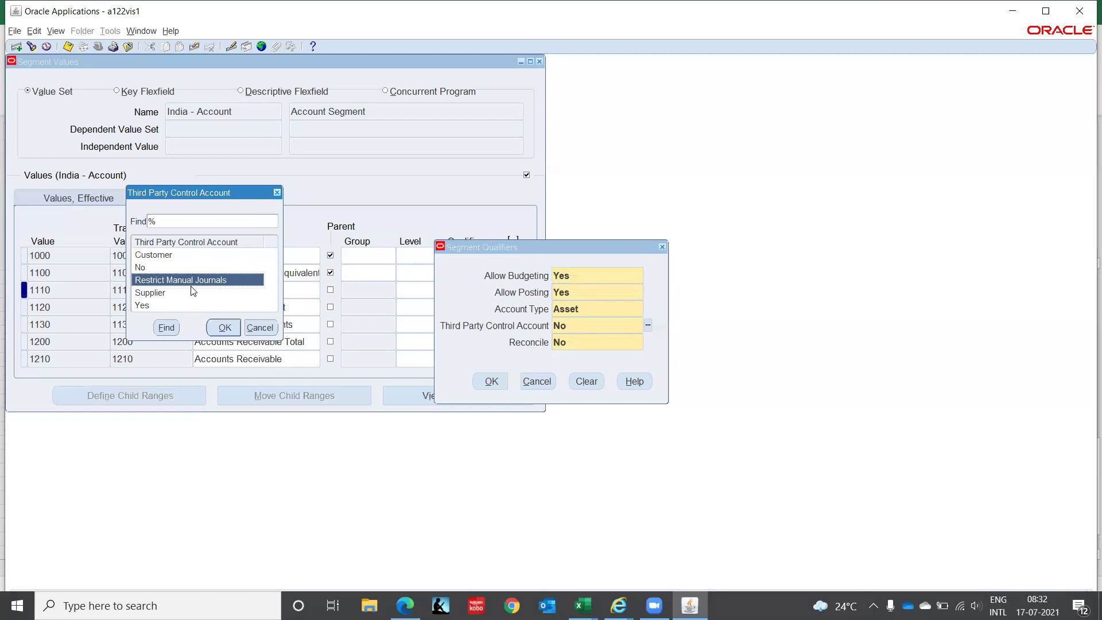
left_click(171, 297)
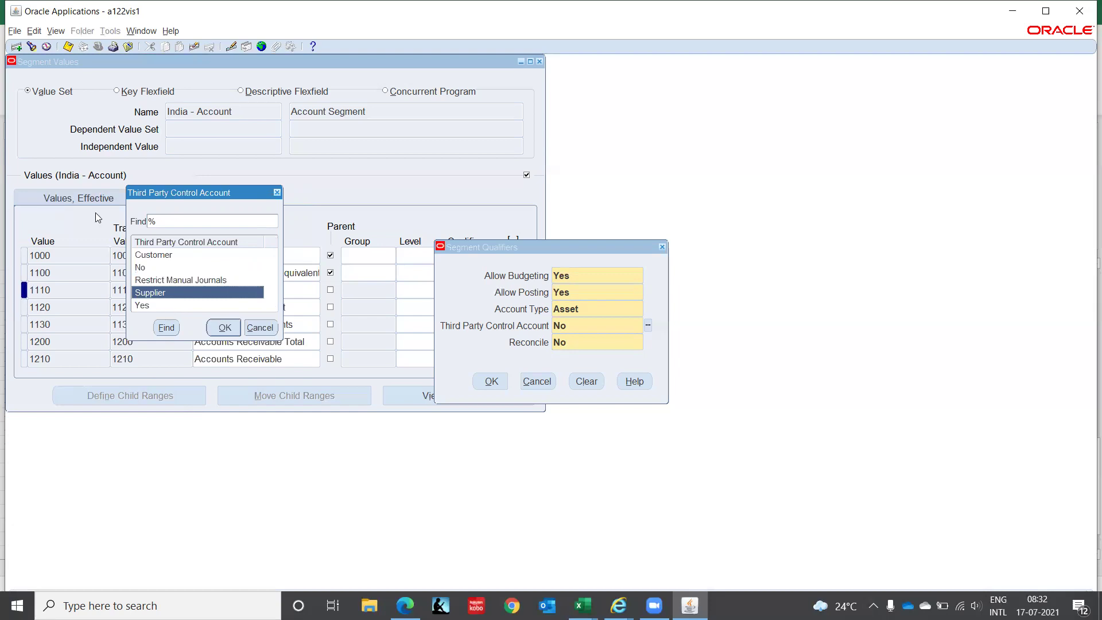
left_click(258, 329)
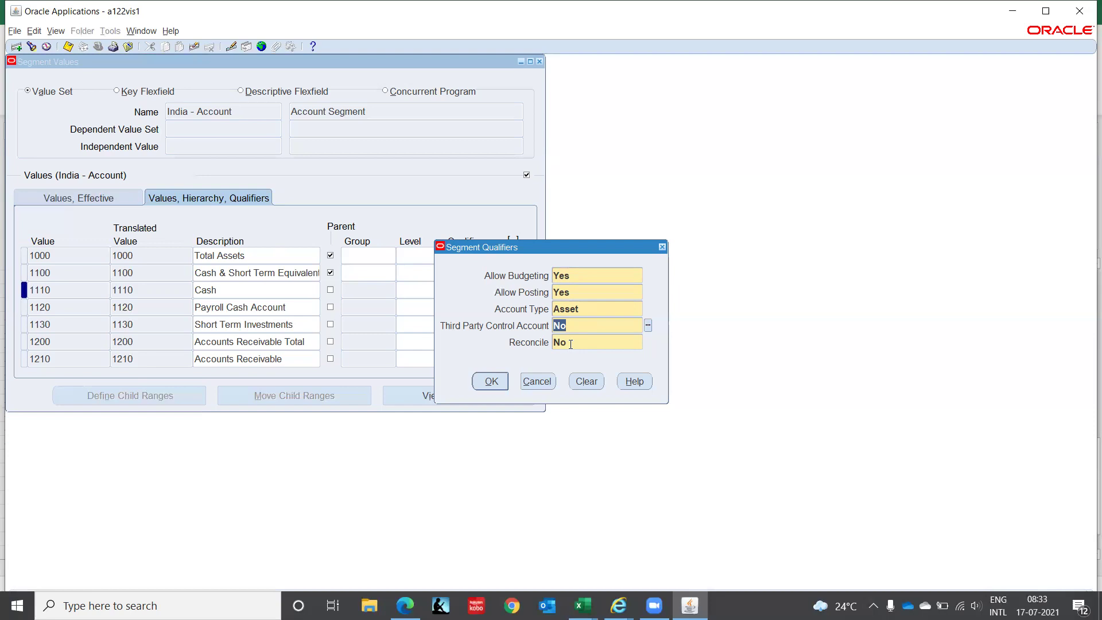
left_click(571, 343)
left_click(536, 381)
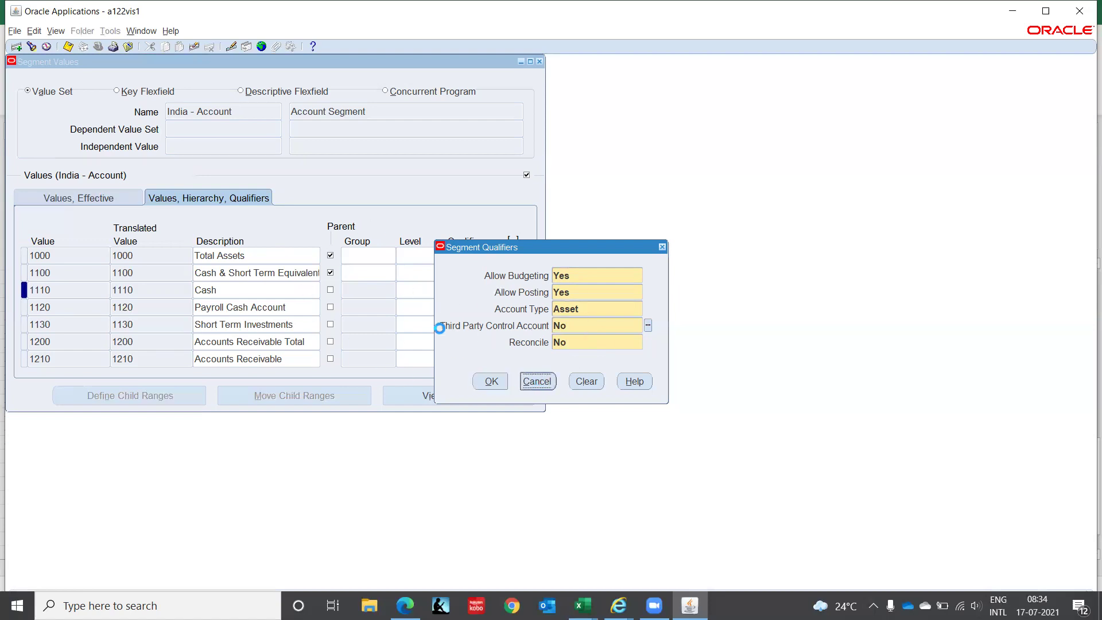
- Switch to the Excel planning worksheet and add a FUTURE1 column in G53 beside IC, with the value 0000 below it
mouse_move(583, 606)
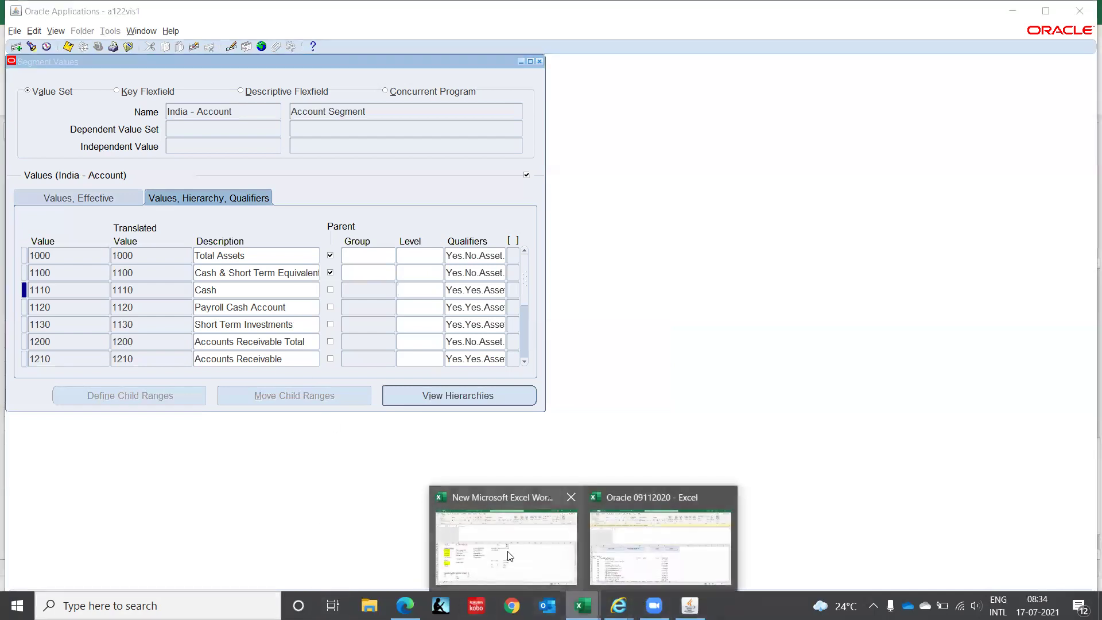
left_click(508, 555)
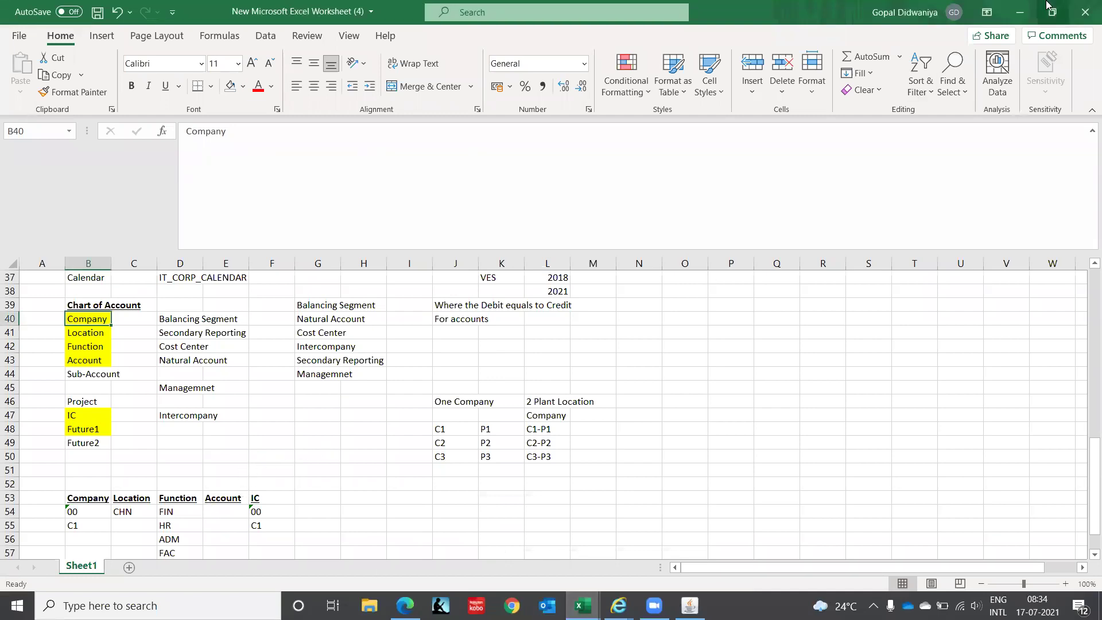
left_click(324, 492)
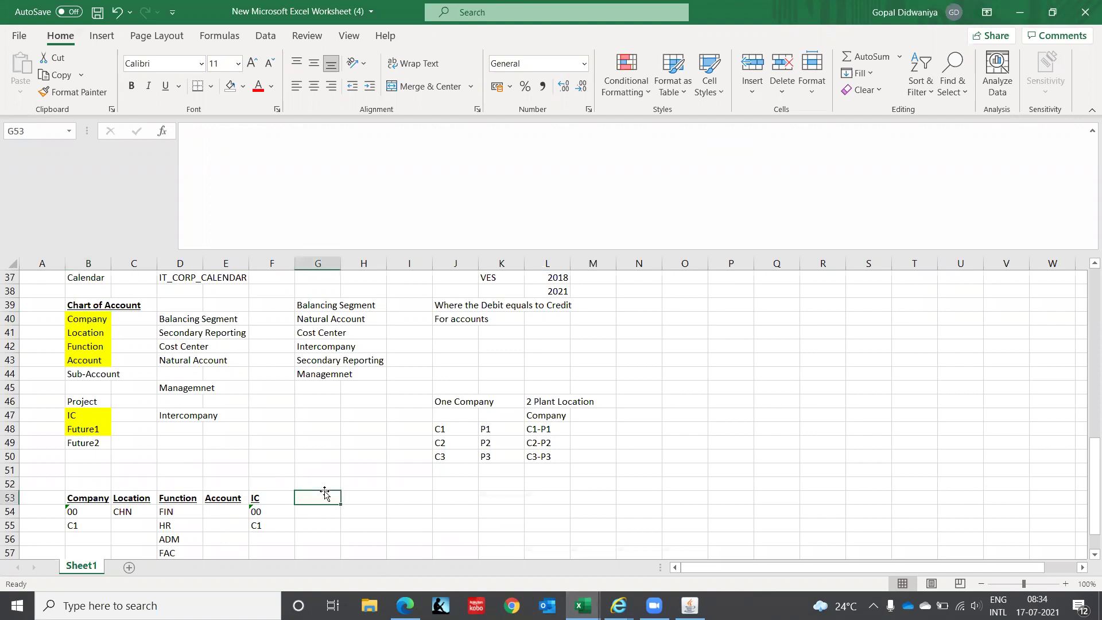
type("FUTURE1")
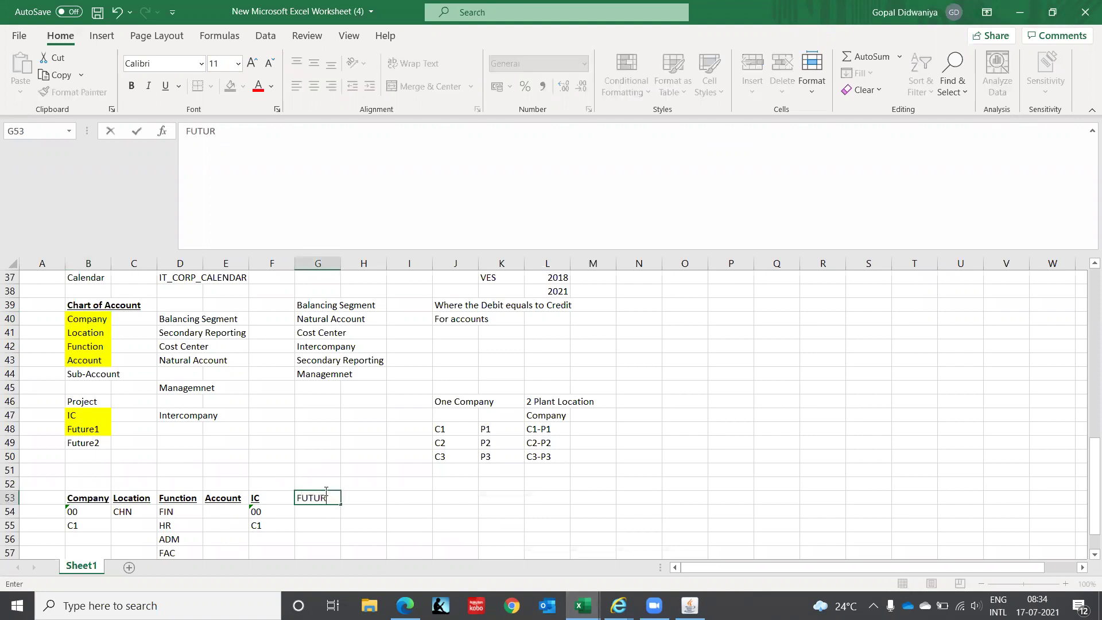
key("Return")
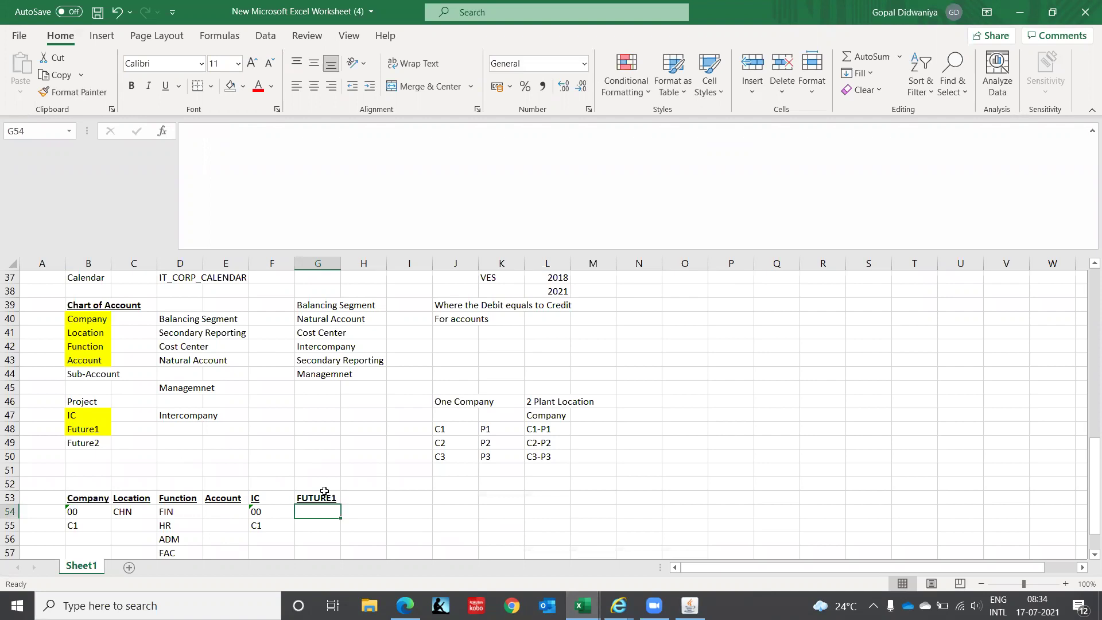
type("00")
key("BackSpace")
key("BackSpace")
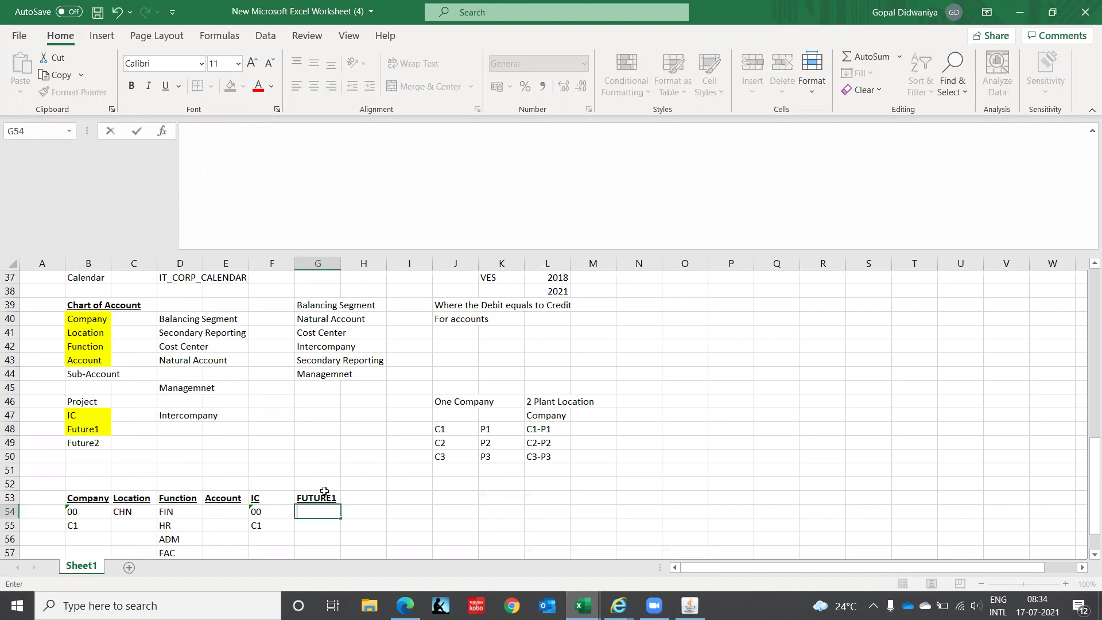
type("0000")
left_click(324, 492)
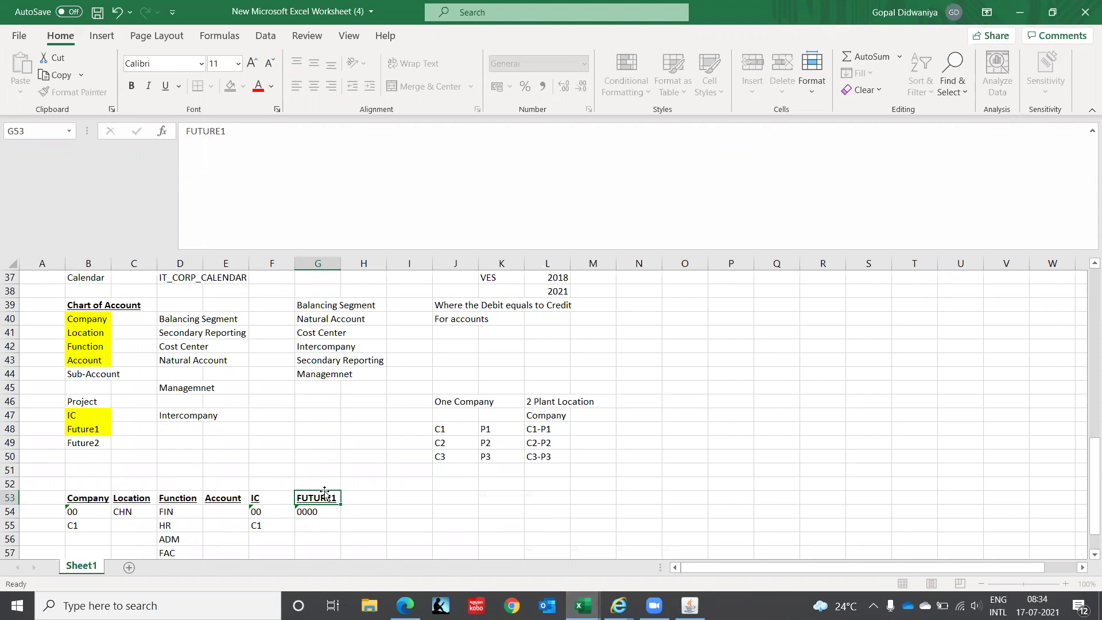
- Examine the drafted segment values and the organization structure and ledger rows above them in the worksheet
key("Down")
key("Down")
key("Down")
key("Down")
key("Down")
key("Down")
key("Down")
key("Down")
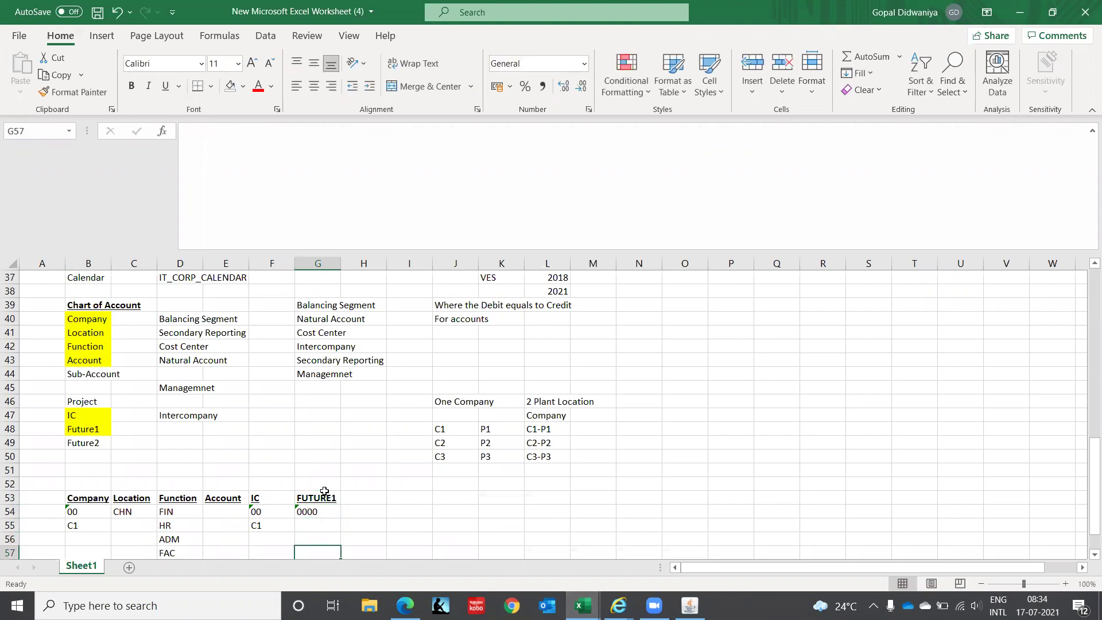
key("Down")
key("Down")
key("Left")
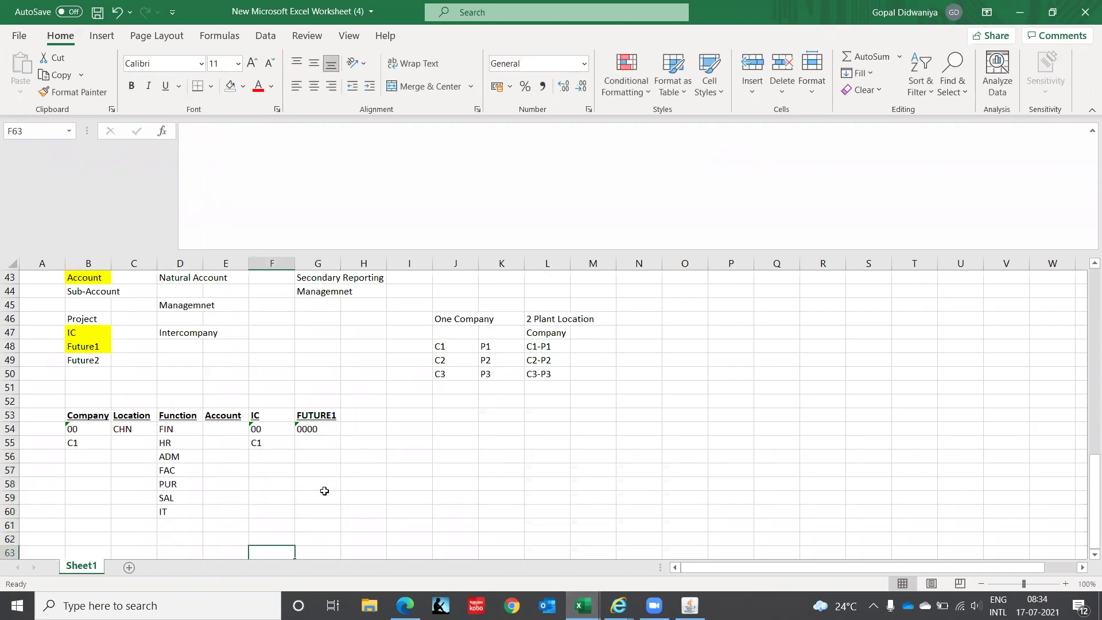
key("Home")
key("Right")
key("Right")
key("Left")
key("Up")
key("Up")
key("Up")
key("Up")
key("Up")
key("Up")
key("Up")
key("Up")
key("Up")
key("Up")
key("Up")
key("Up")
key("Up")
key("Up")
key("Up")
key("Up")
key("Up")
key("Up")
key("Up")
key("Up")
key("Up")
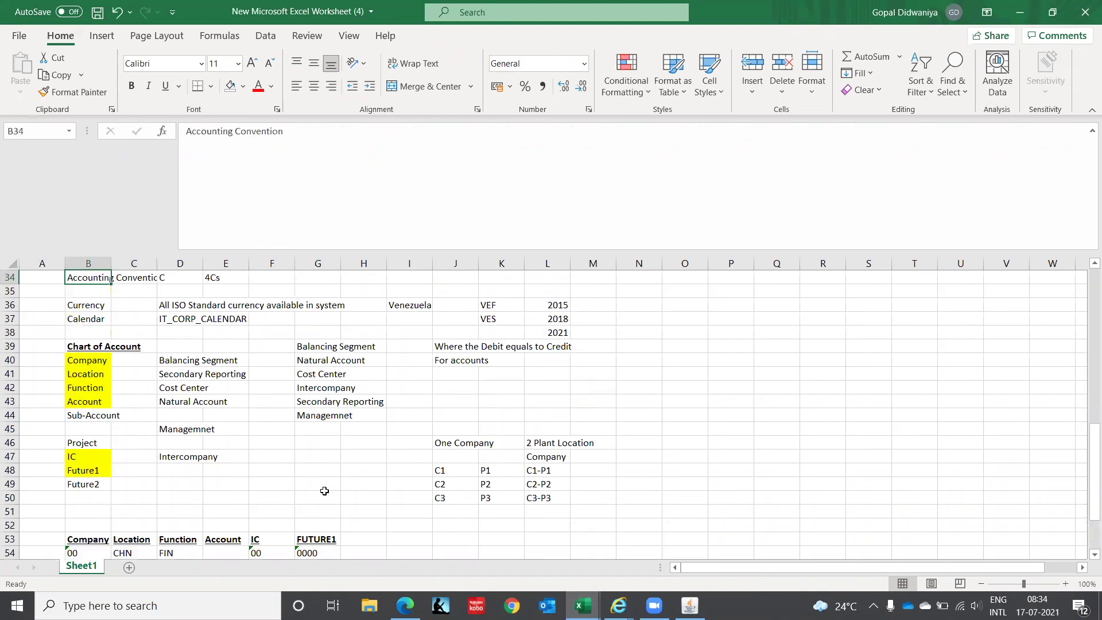
key("Up")
key("Up")
key("Up")
key("Up")
key("Up")
key("Up")
key("Up")
key("Up")
key("Up")
key("Up")
key("Up")
key("Up")
key("Up")
key("Up")
key("Down")
key("Down")
key("Down")
key("Down")
key("Down")
key("Down")
key("Down")
key("Down")
key("Down")
key("Down")
key("Down")
key("Down")
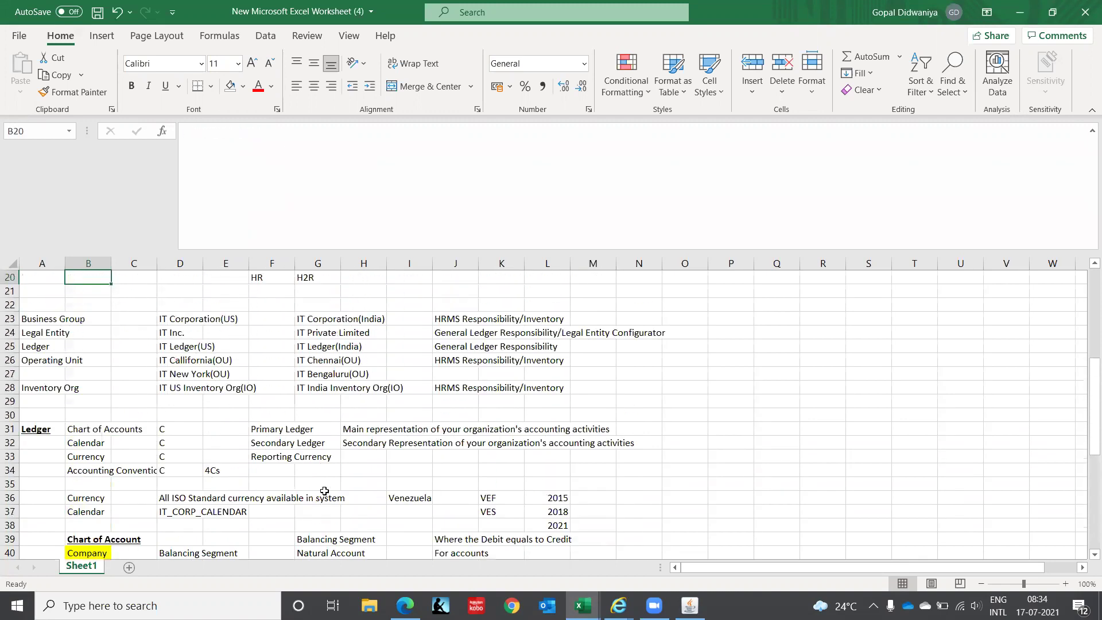
key("Down")
key("Down")
key("Down")
key("Down")
key("Down")
key("Up")
key("Up")
key("Up")
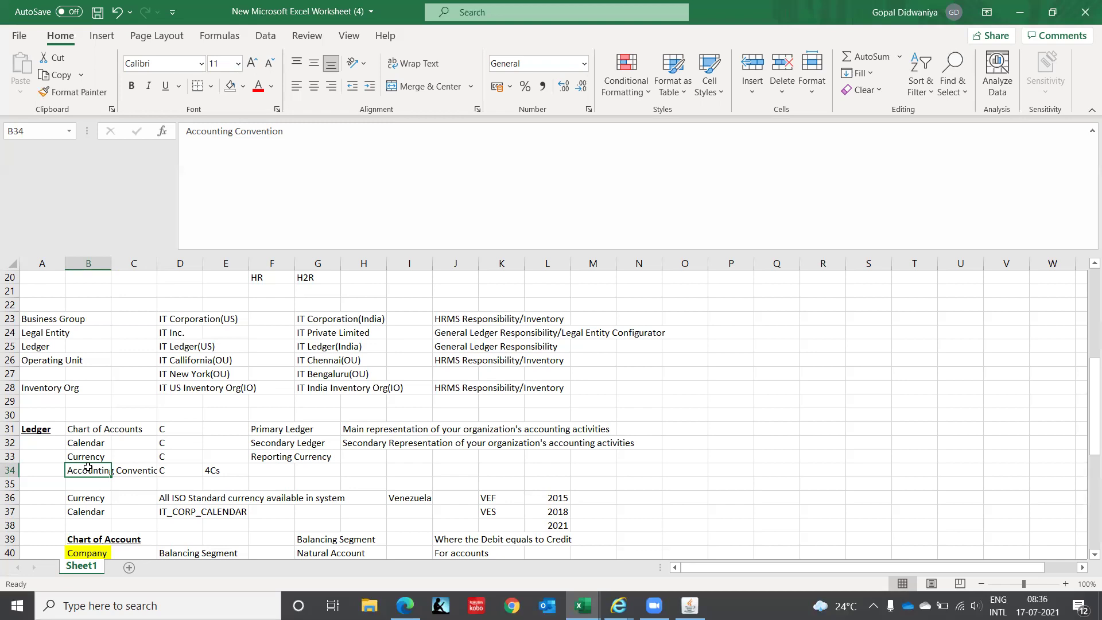
- Review the chart of account section and select the four ledger components from Chart of Accounts to Accounting Convention, B31:B34
key("Down")
key("Down")
key("Down")
key("Down")
key("Down")
key("Down")
key("Down")
key("Down")
key("Down")
key("Down")
key("Down")
key("Down")
key("Up")
key("Up")
key("Up")
key("Up")
key("Up")
key("Up")
key("Up")
key("Up")
key("Up")
key("Up")
key("Up")
key("Up")
key("Up")
key("Up")
key("Up")
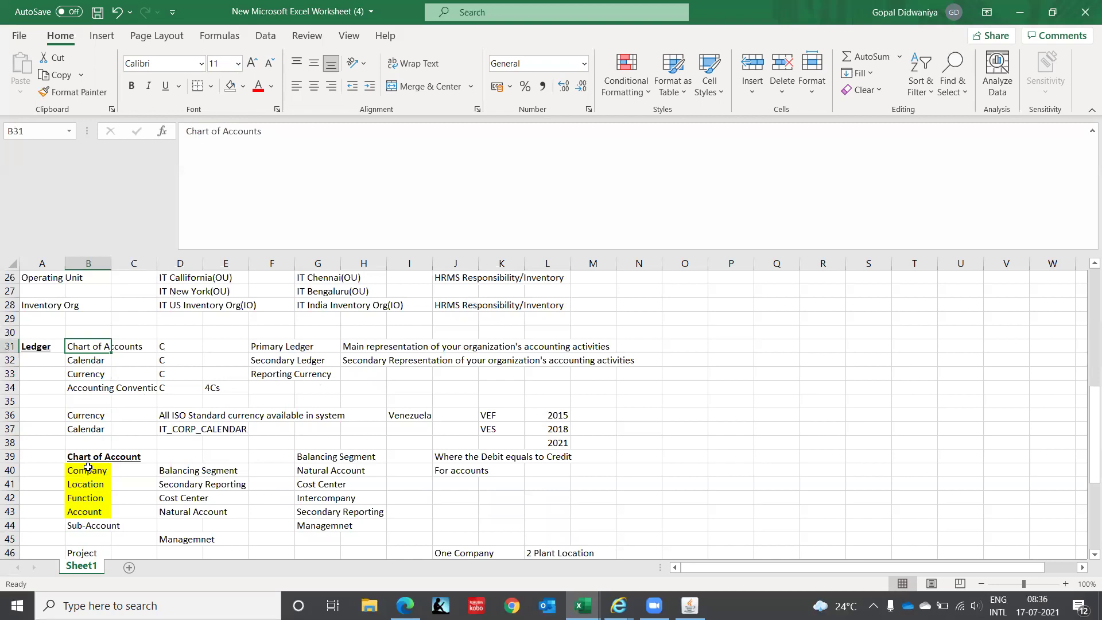
key("shift+Down")
key("shift+Down")
key("shift+Down")
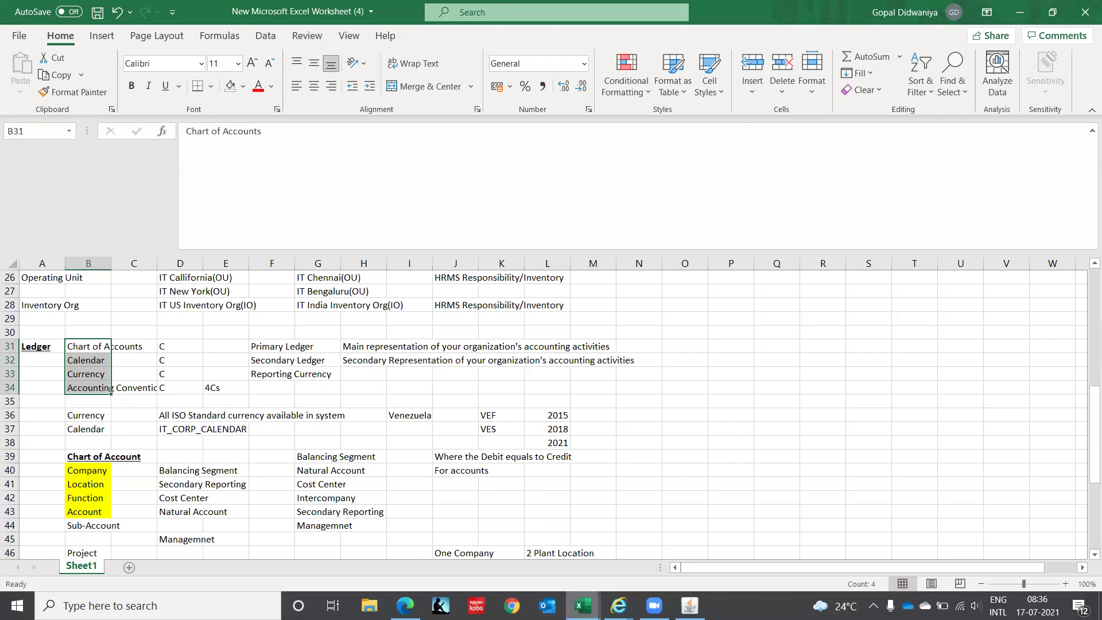
- Return to Oracle Applications, dismiss the note about the value set hierarchy requests, and collapse the Key flexfields branch in the Navigator
left_click(690, 606)
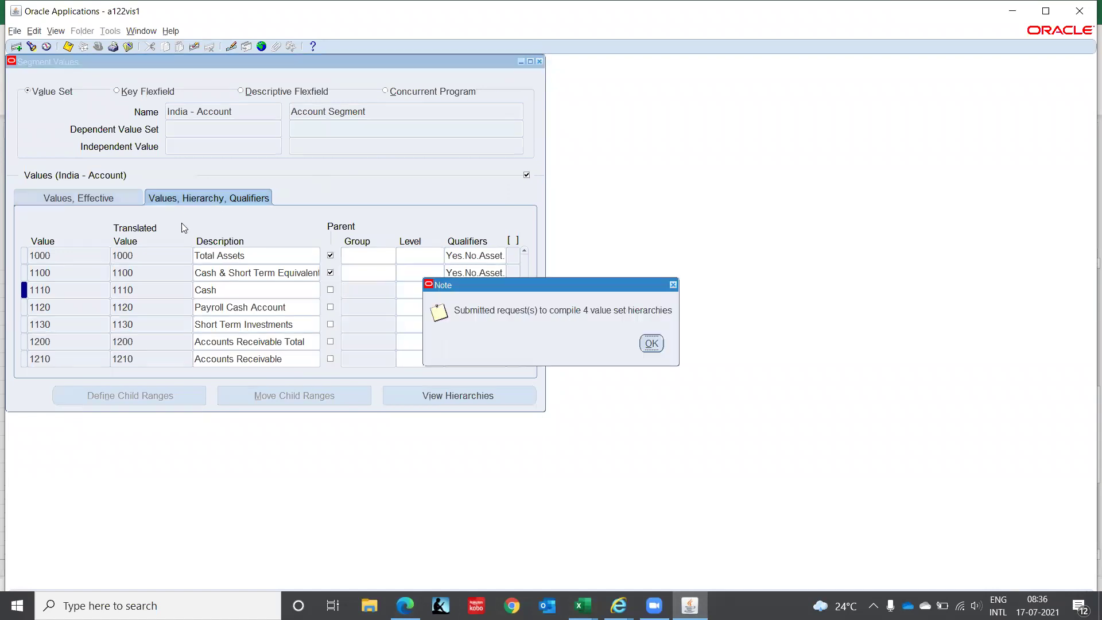
left_click(653, 343)
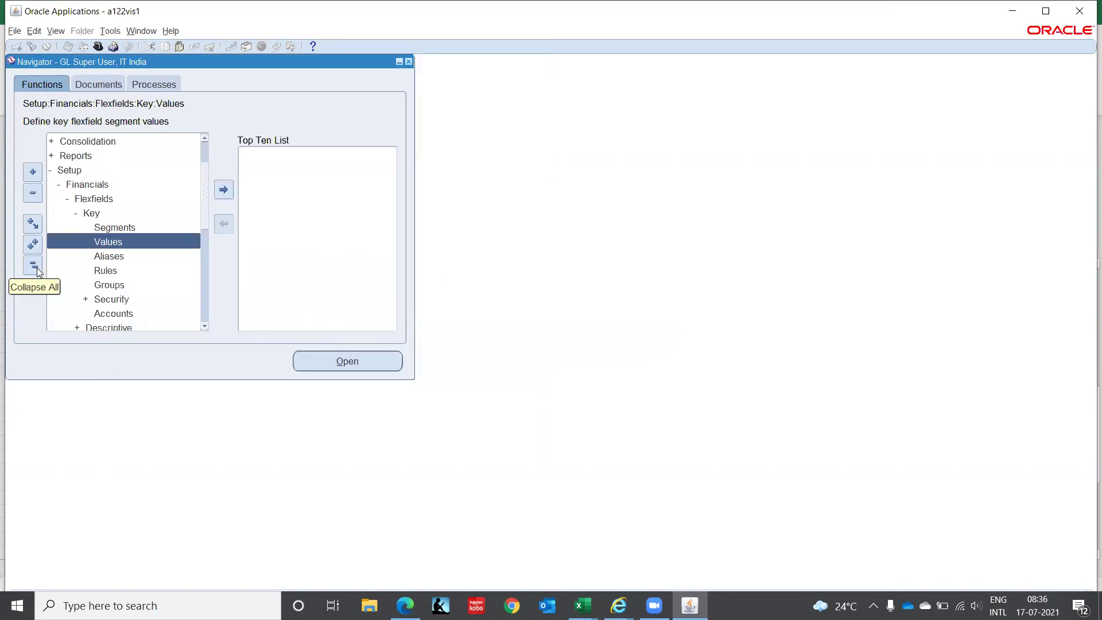
left_click(86, 212)
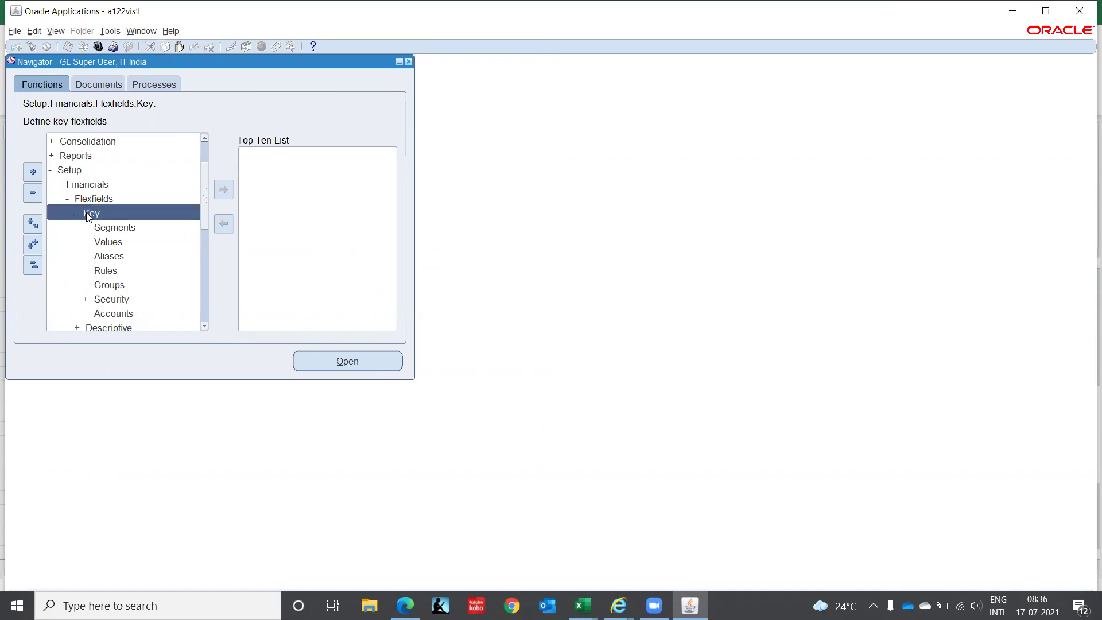
left_click(77, 213)
left_click(77, 213)
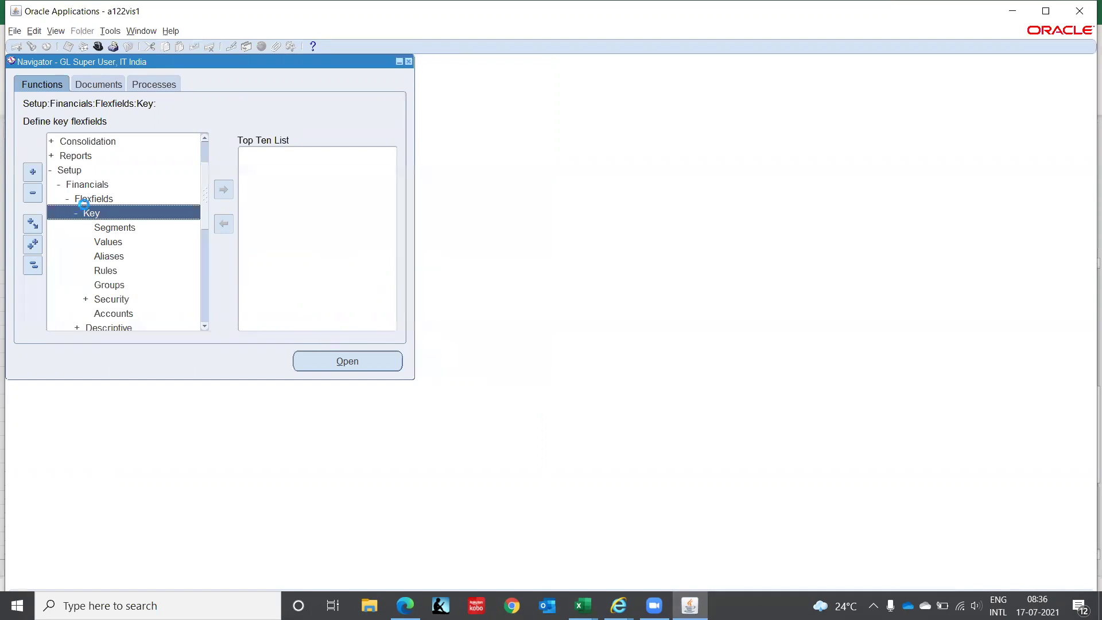
- Open Accounting Setups under Setup, Financials, Accounting Setup Manager and bring up its page in Internet Explorer
left_click_drag(88, 274, 205, 137)
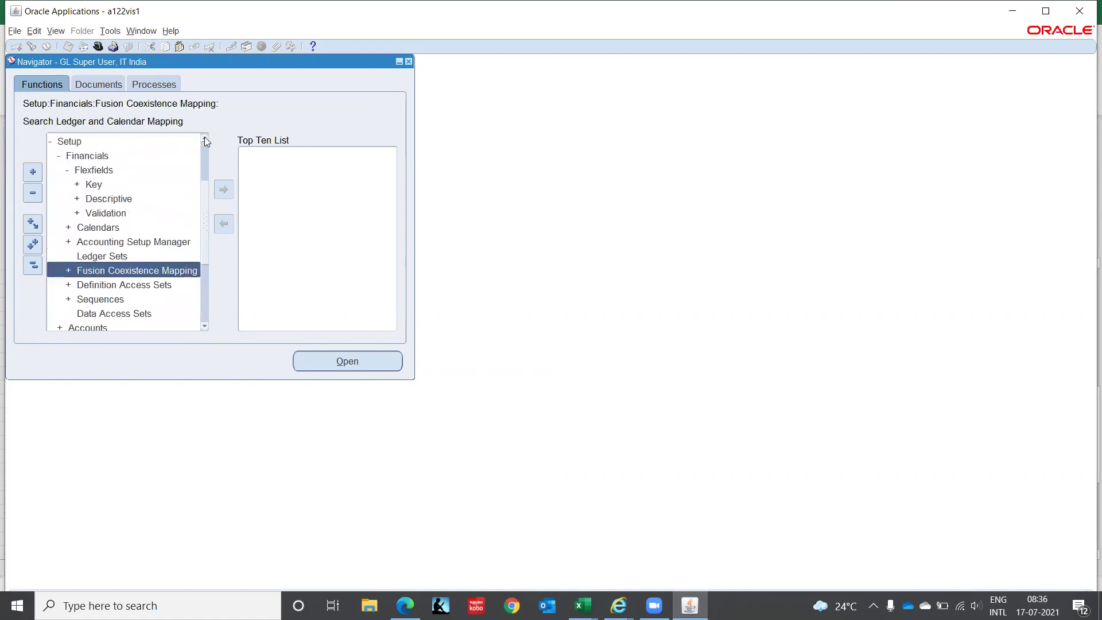
left_click(102, 242)
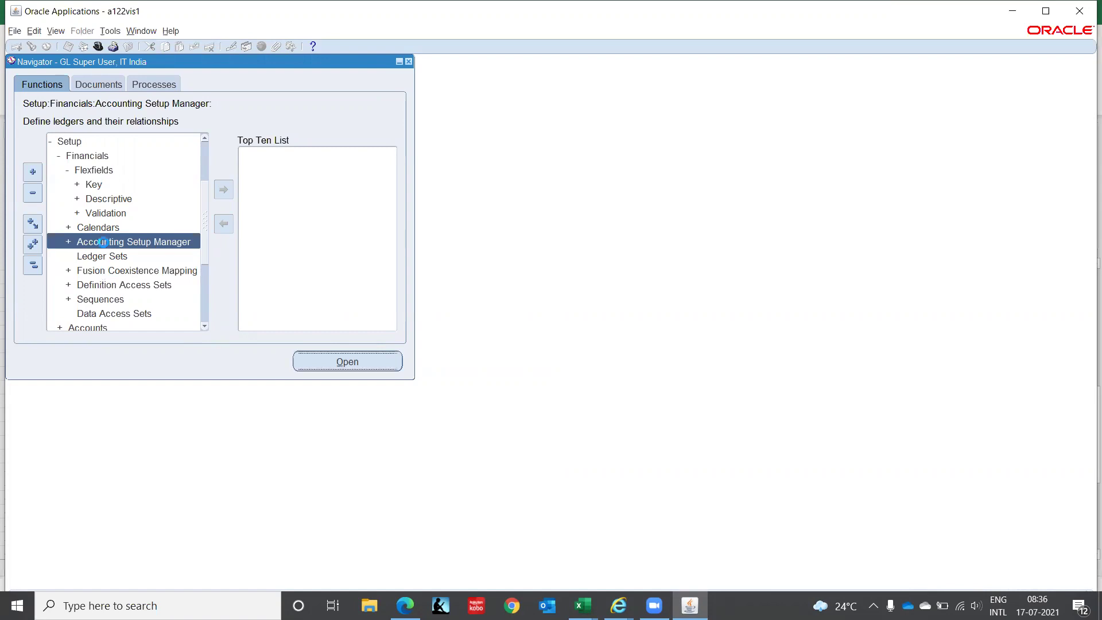
double_click(104, 246)
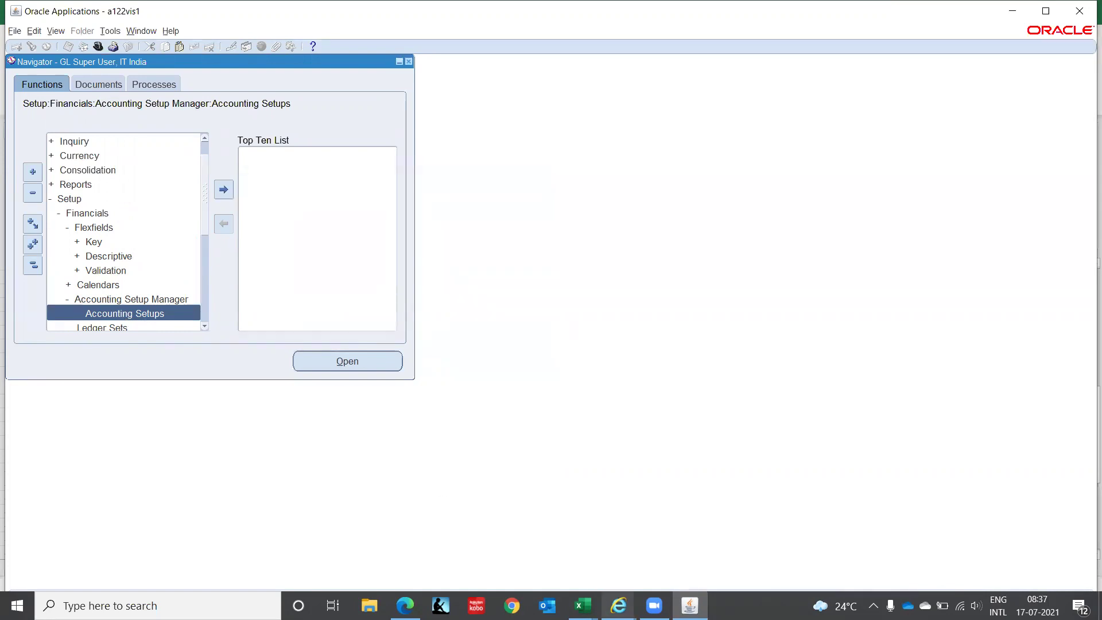
left_click(618, 606)
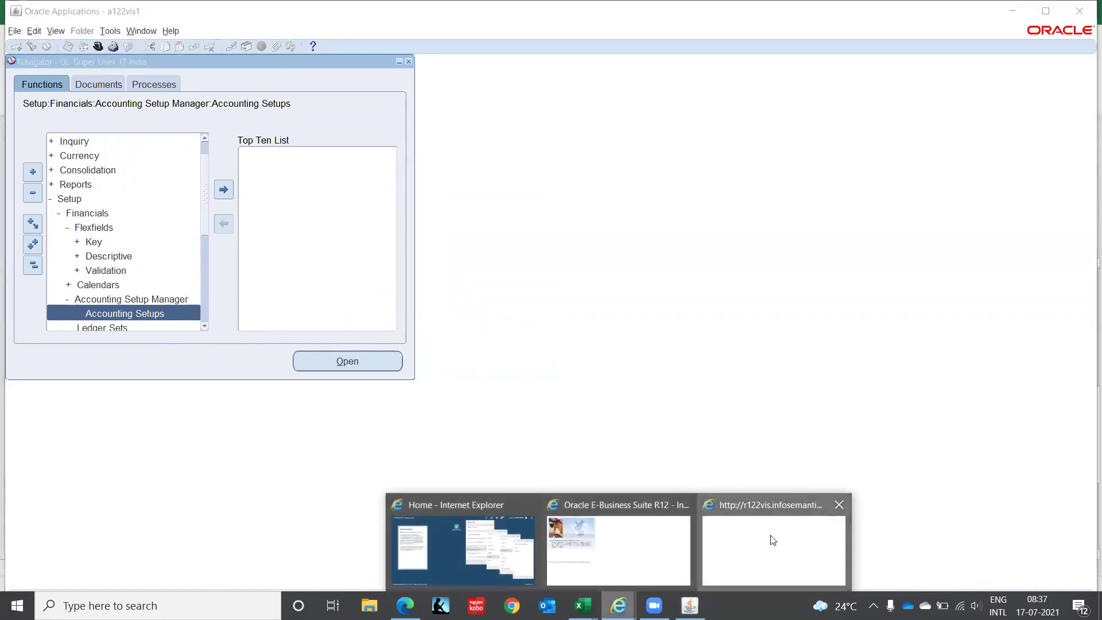
left_click(773, 540)
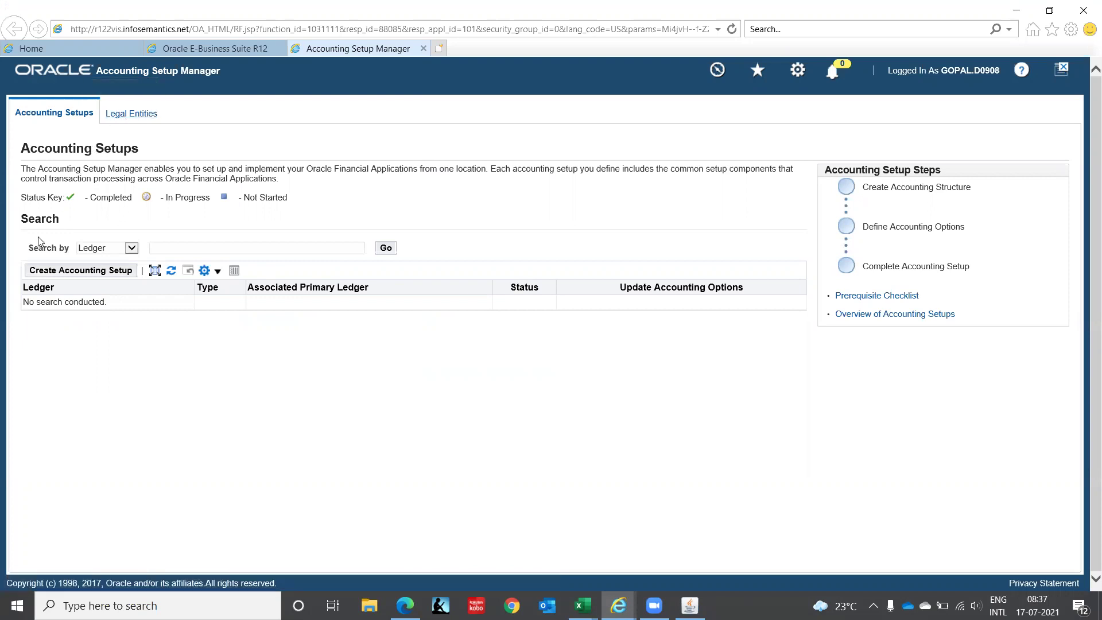
- Create a new accounting setup, assign the legal entity IT Private Limited, and continue to defining the accounting representations
left_click(66, 273)
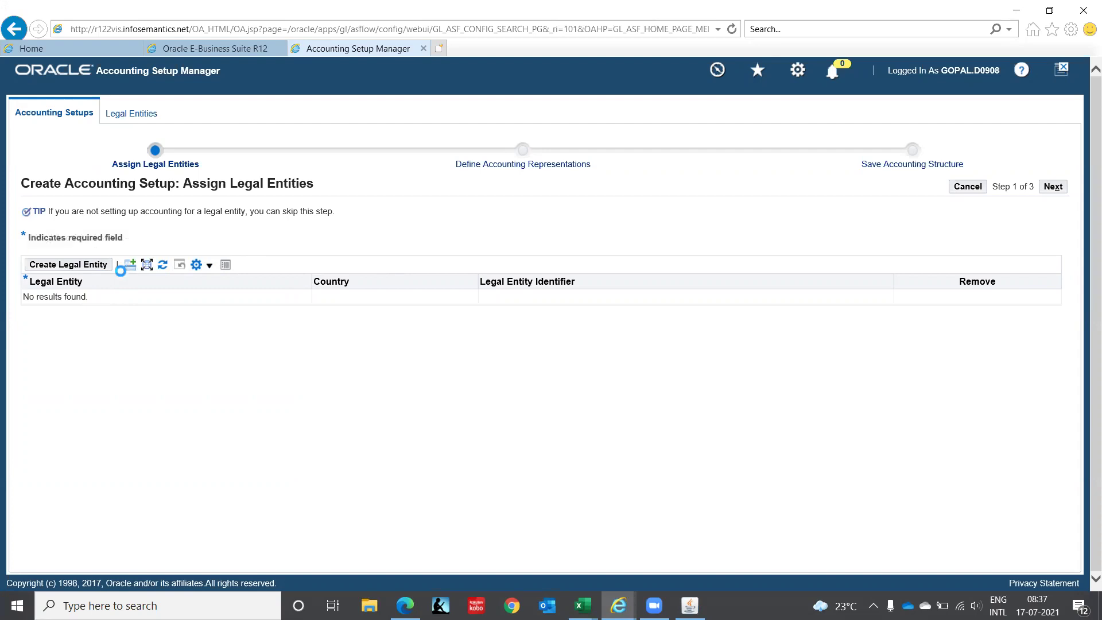
left_click(130, 263)
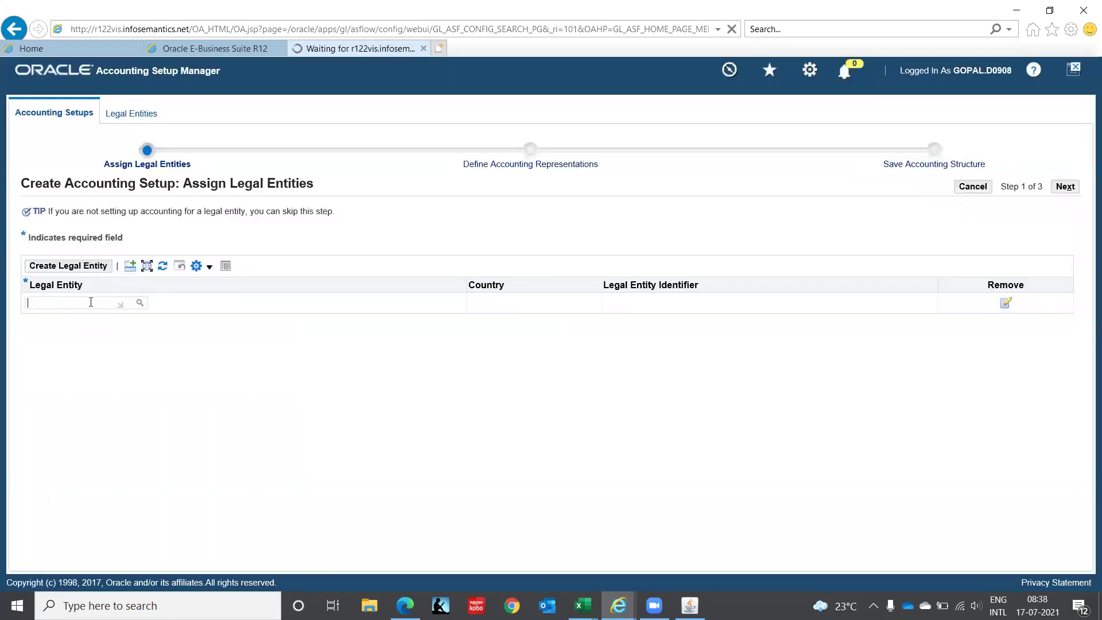
left_click(91, 302)
type("IT ")
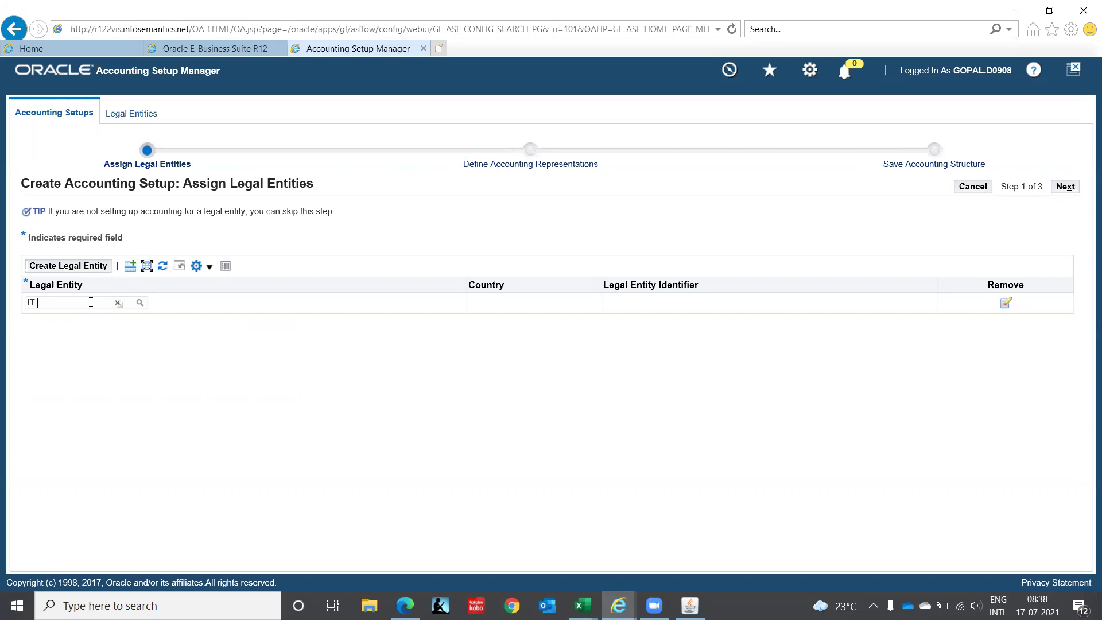
type("Private Limited")
key("Tab")
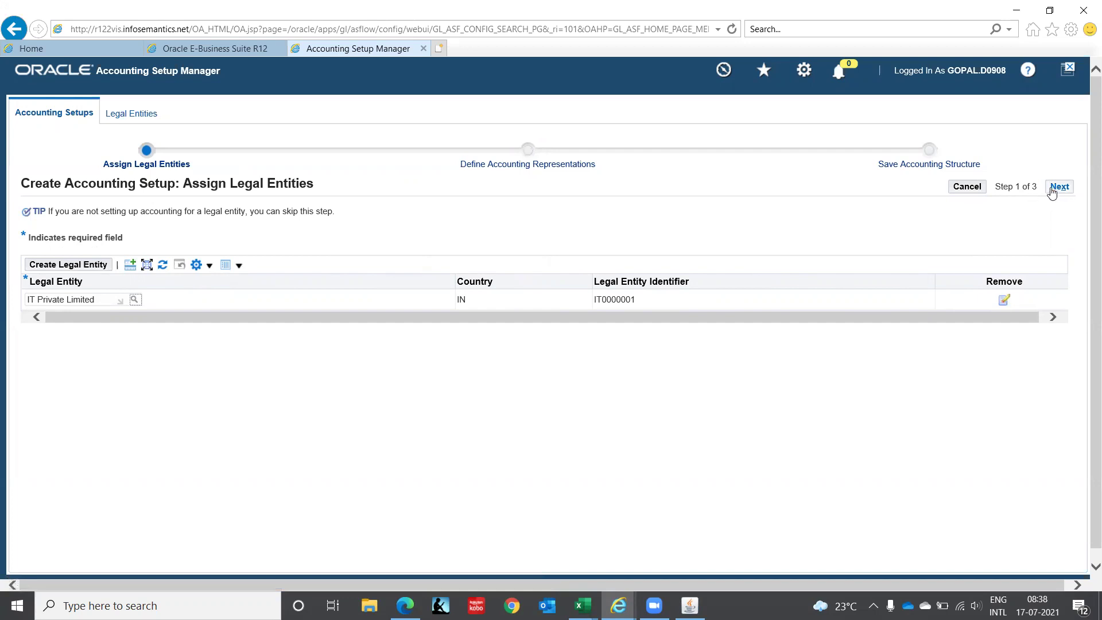
left_click(1055, 190)
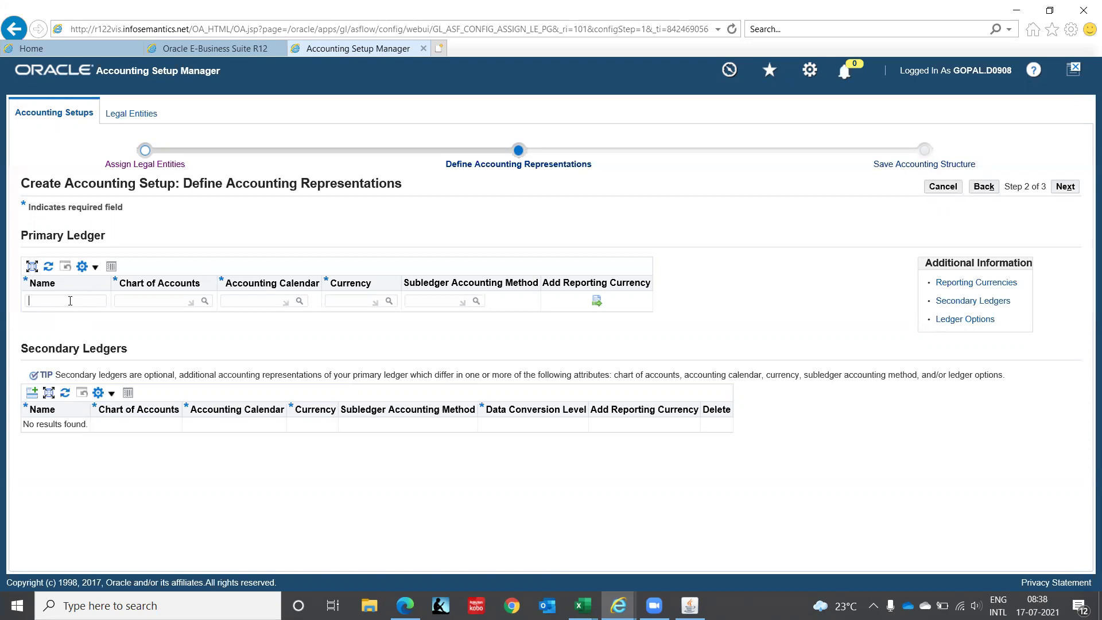
- Look up the India ledger name in the Excel worksheet and name the primary ledger IT Ledger(INDIA) in the accounting setup
key("alt+Tab")
key("alt+Tab")
key("Up")
key("Up")
key("Up")
key("Up")
key("Up")
key("Up")
key("Up")
key("Up")
key("Up")
key("Up")
key("Up")
key("Up")
key("Up")
key("Down")
key("Down")
key("Down")
key("Down")
key("Down")
key("Down")
key("Down")
key("Right")
key("Right")
key("Right")
key("Right")
key("Right")
key("alt+Tab")
type("IT Ledger(INDIA)")
key("Tab")
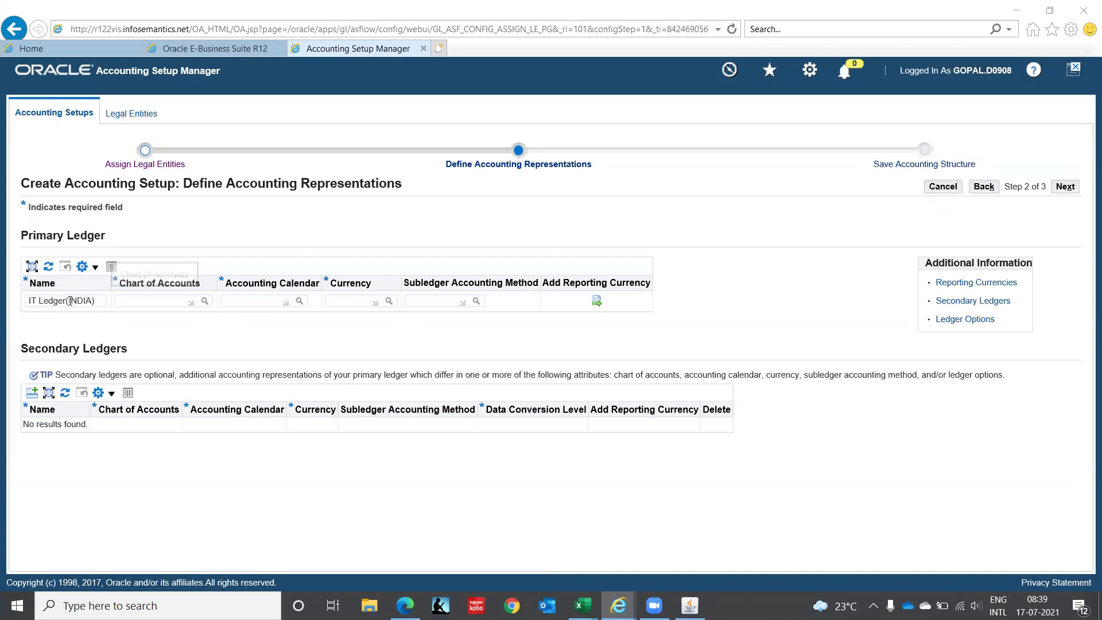
- Switch to the Excel worksheet, examine its ledger and Chart of Account notes, and return to the accounting setup in Internet Explorer
key("alt+Tab")
key("Down")
key("Down")
key("Down")
key("Down")
key("Down")
key("Down")
key("Down")
key("Down")
key("Down")
key("Down")
key("Down")
key("Down")
key("Down")
key("Down")
key("Down")
key("Down")
key("Down")
key("Down")
key("Down")
key("Down")
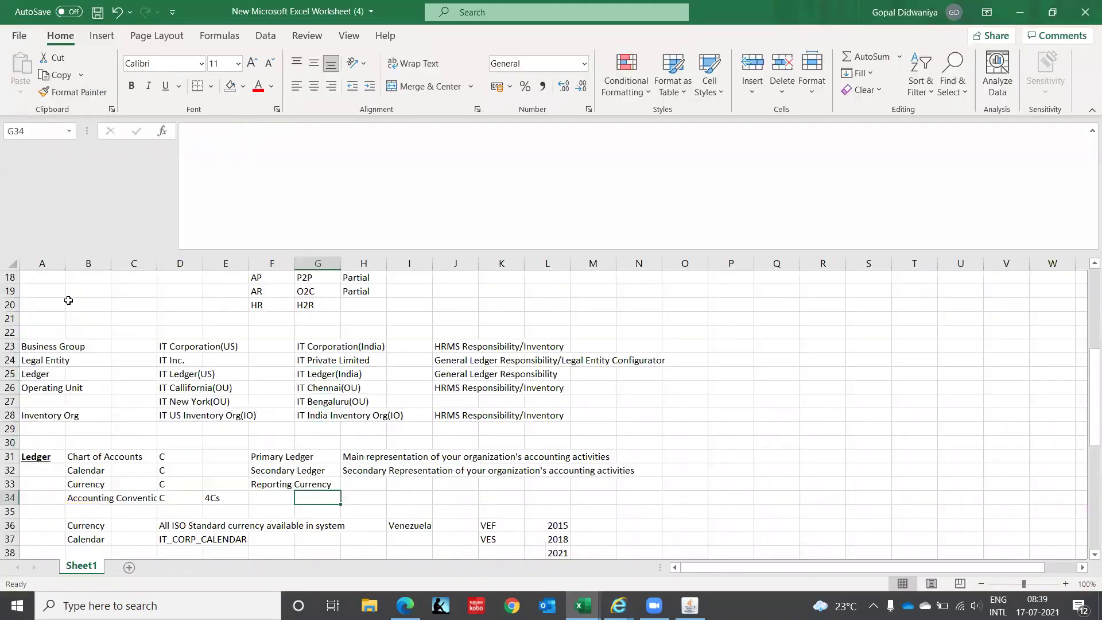
key("Left")
key("Left")
key("Left")
key("Left")
key("Left")
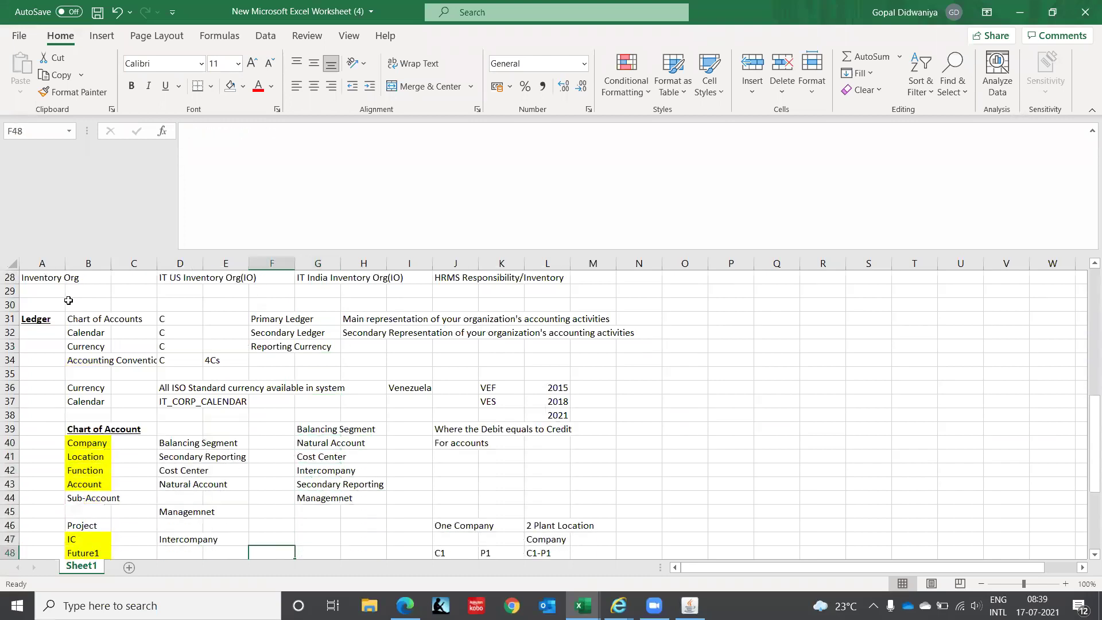
key("alt+Tab")
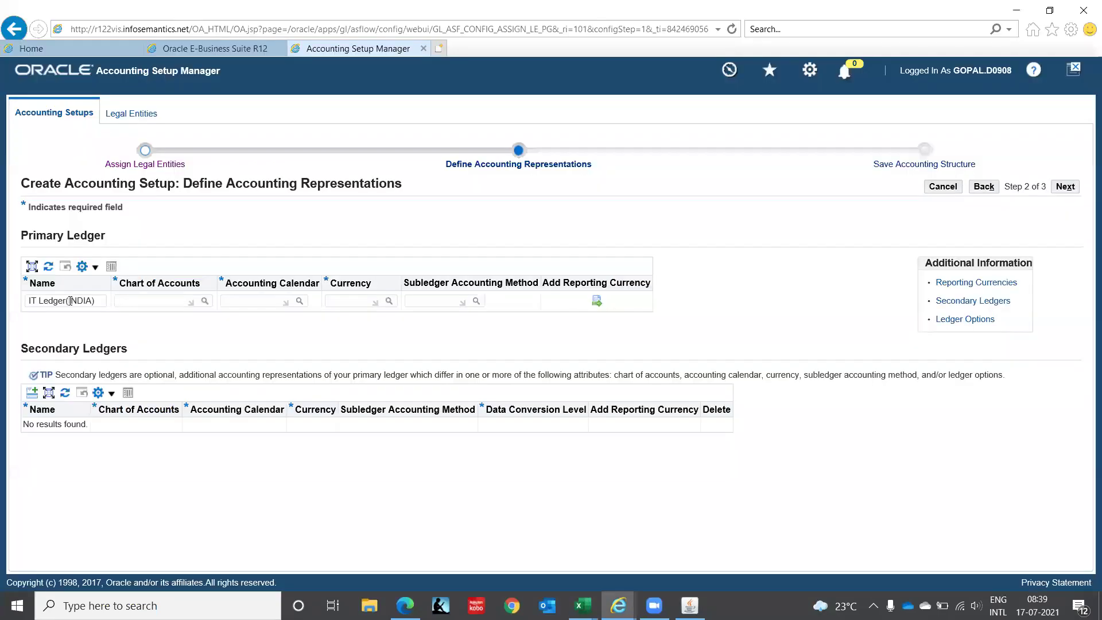
- Try to assign the chart of accounts IT_CORP to the primary ledger, searching the chart of accounts list for IT
type("IT_CORP")
key("Tab")
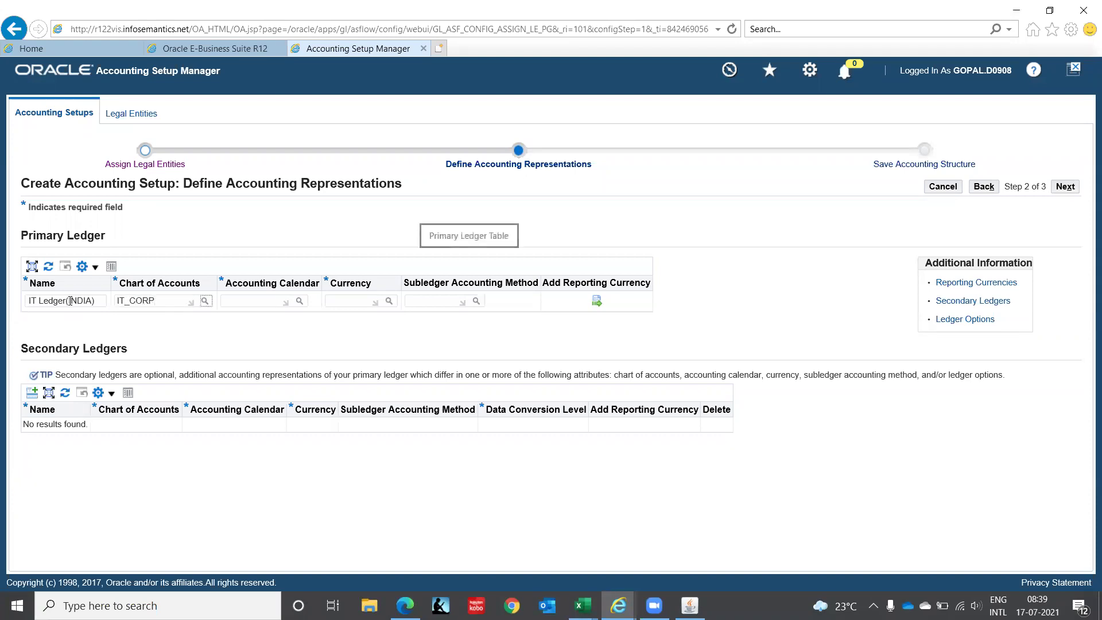
left_click(205, 300)
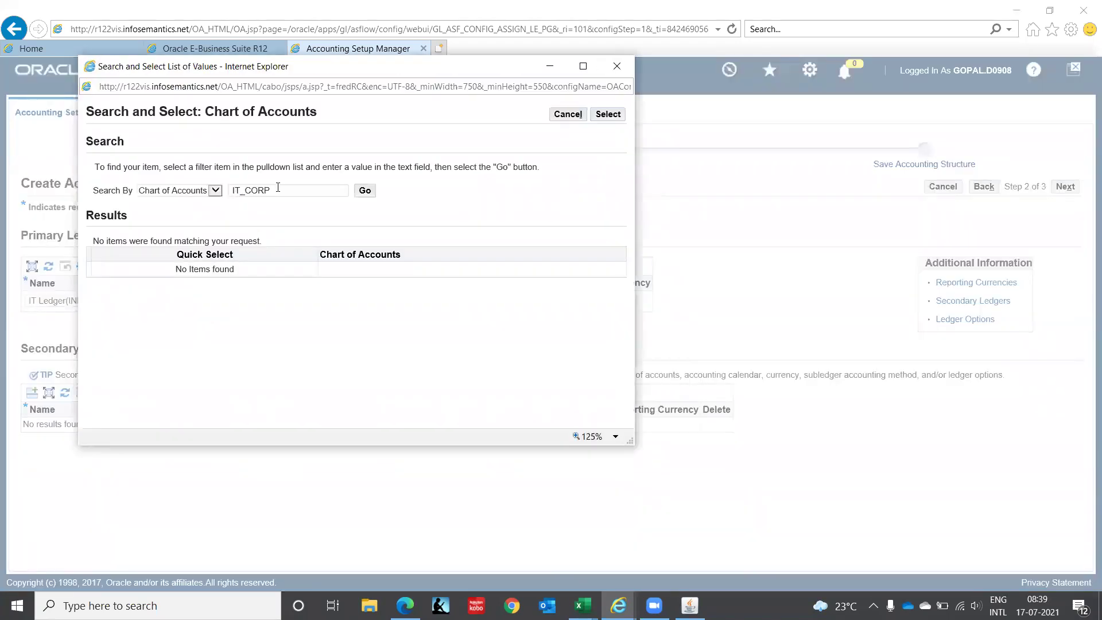
key("BackSpace")
key("BackSpace")
key("BackSpace")
key("BackSpace")
key("BackSpace")
left_click(216, 191)
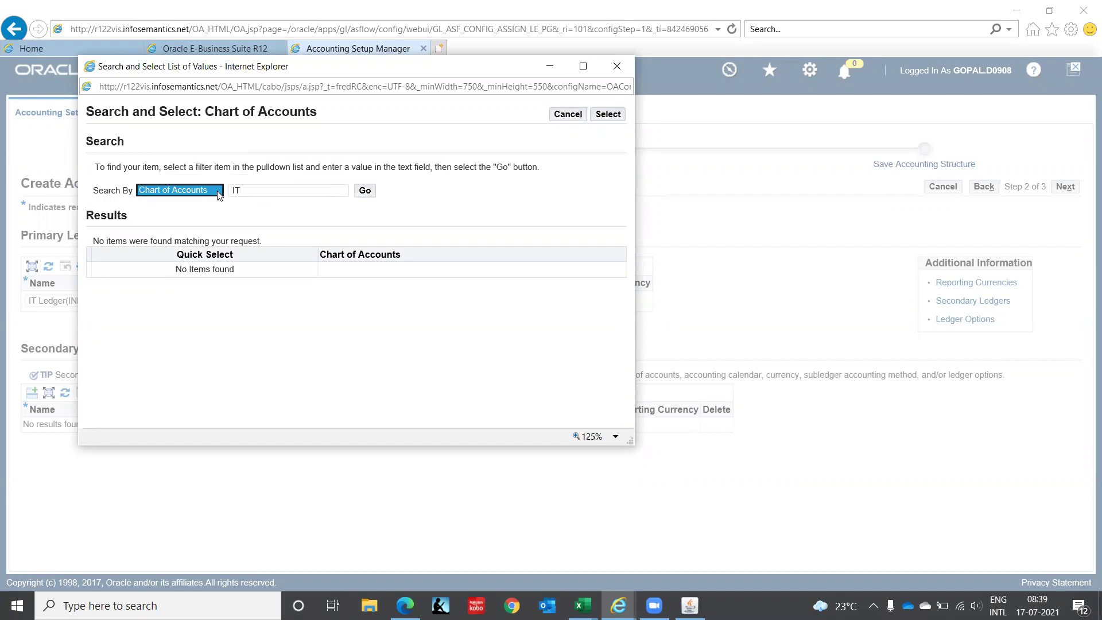
left_click(372, 198)
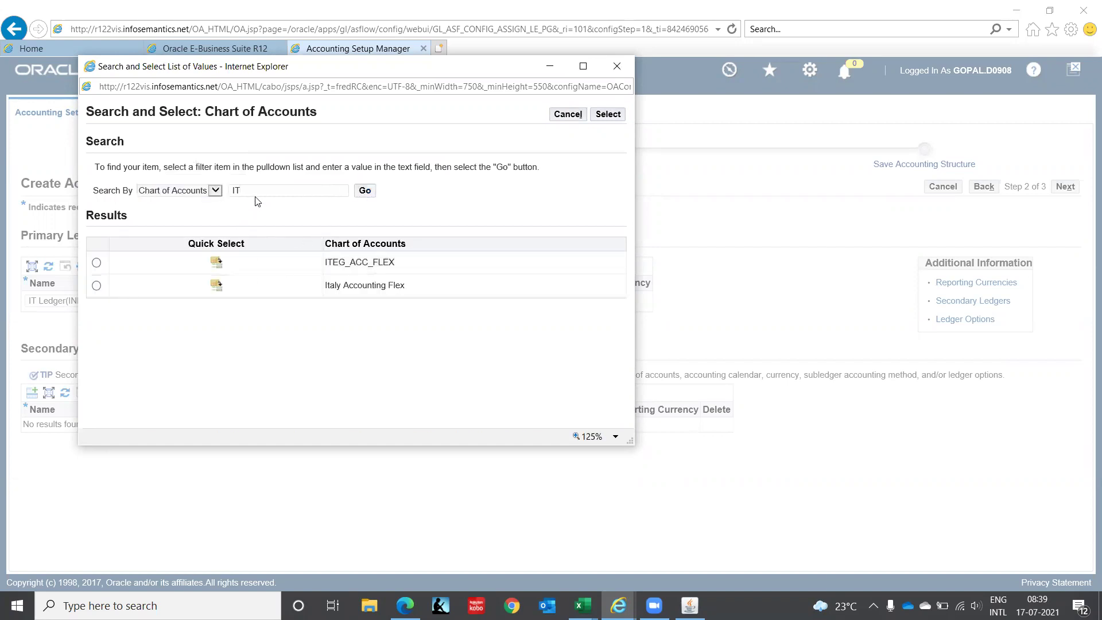
left_click(257, 190)
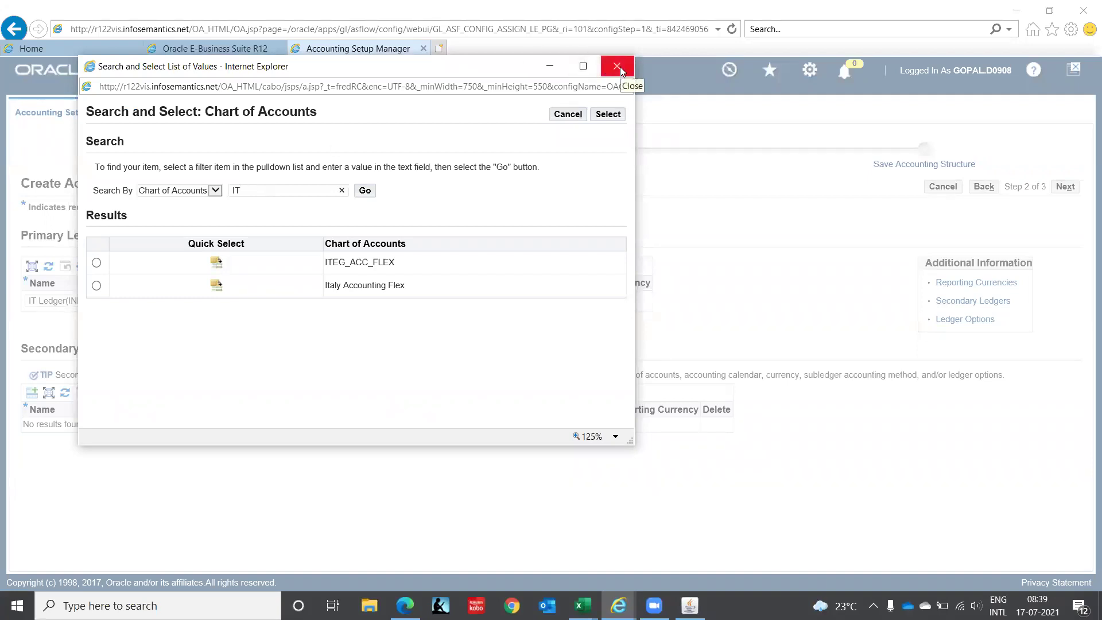
left_click(568, 118)
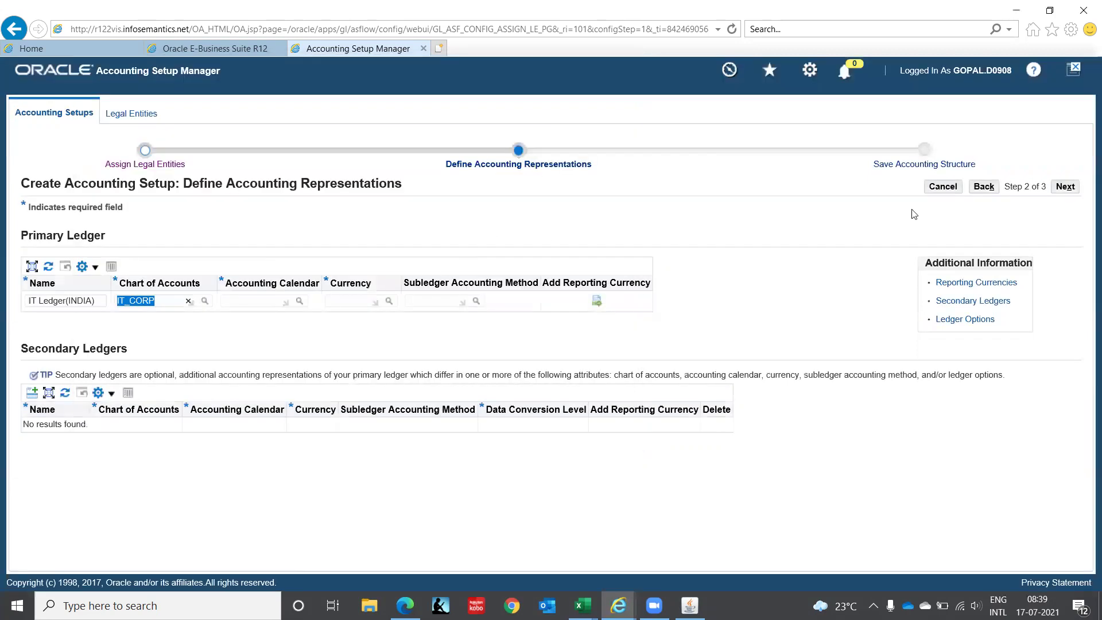
- Cancel the unfinished accounting setup, close its browser page and switch back to Oracle Applications
left_click(949, 192)
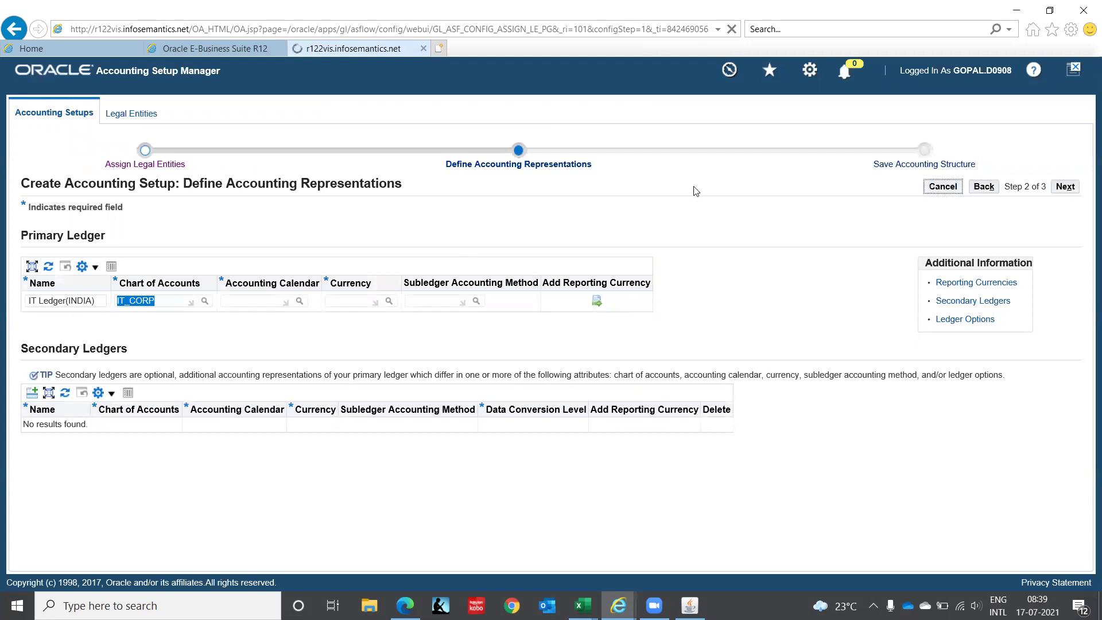
left_click(424, 49)
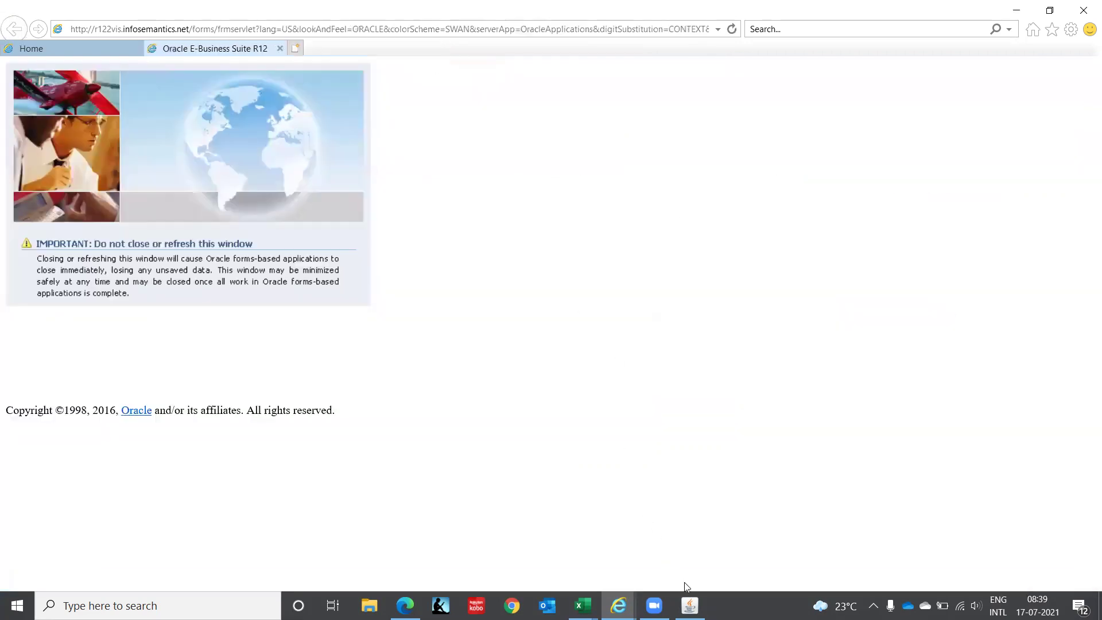
left_click(690, 606)
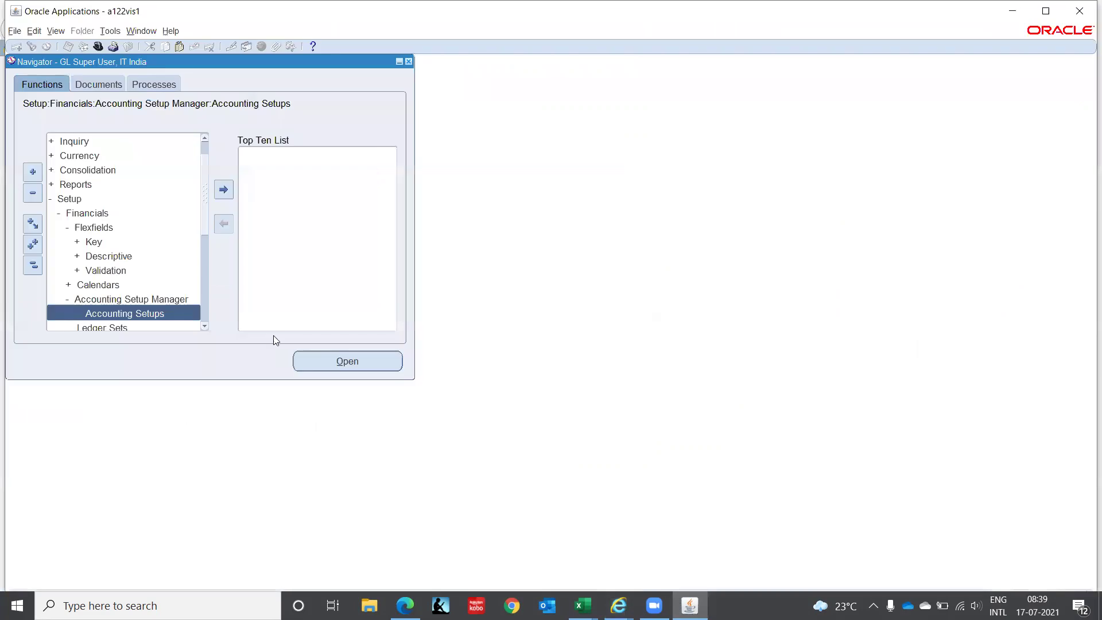
- Open the key flexfield Segments form under Setup, Financials, Flexfields and query the General Ledger Accounting Flexfield structures
left_click(93, 242)
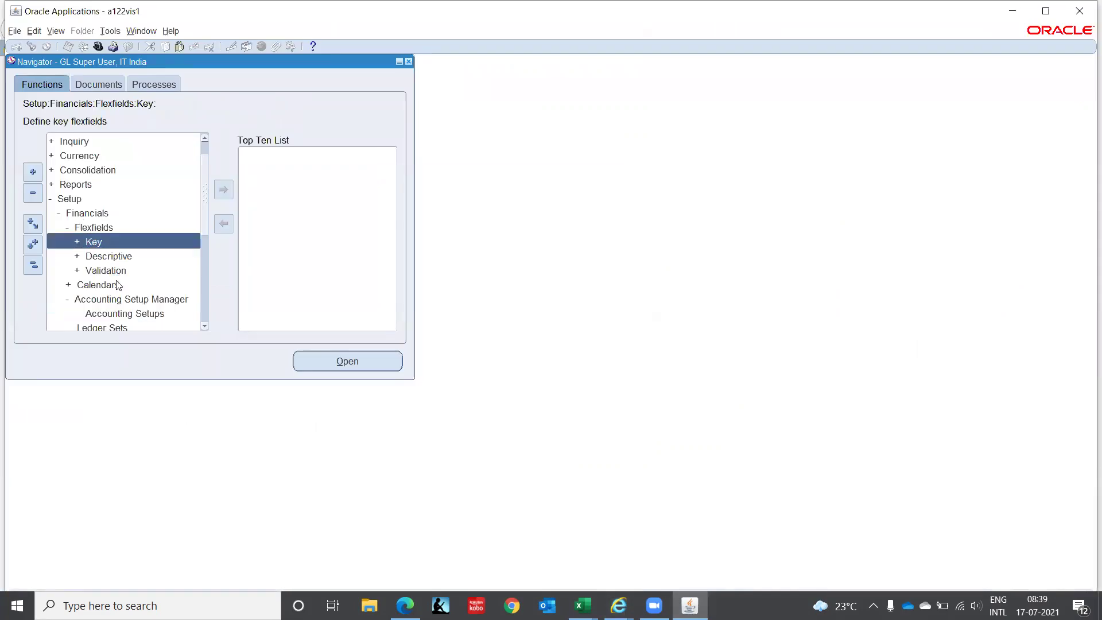
left_click(114, 282)
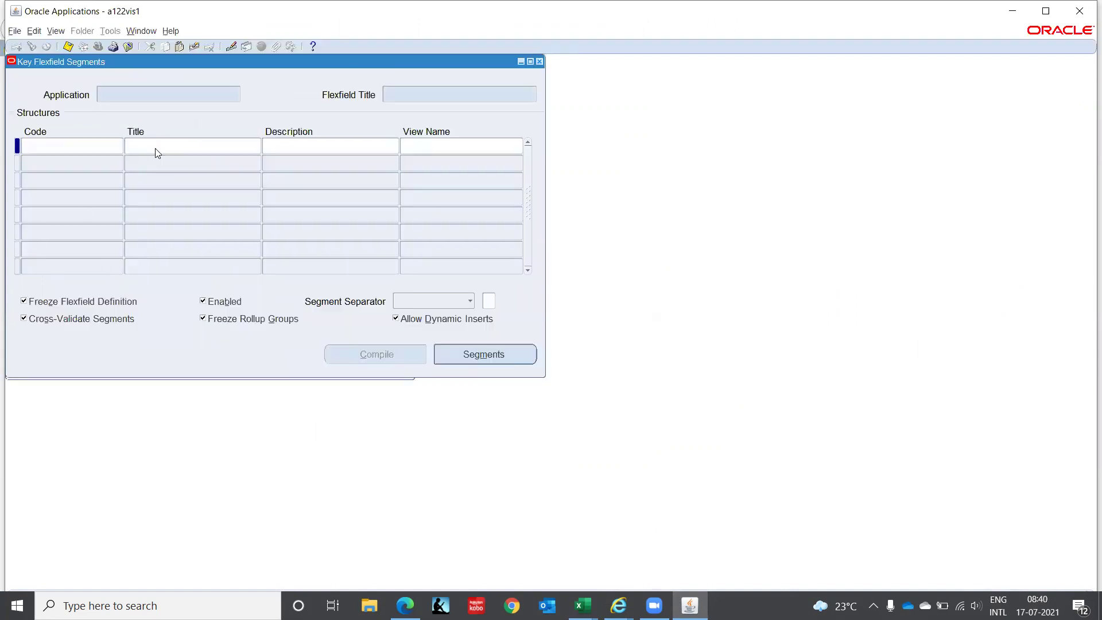
type("Gene")
type("r%")
key("Tab")
type("Acc%")
key("ctrl+F11")
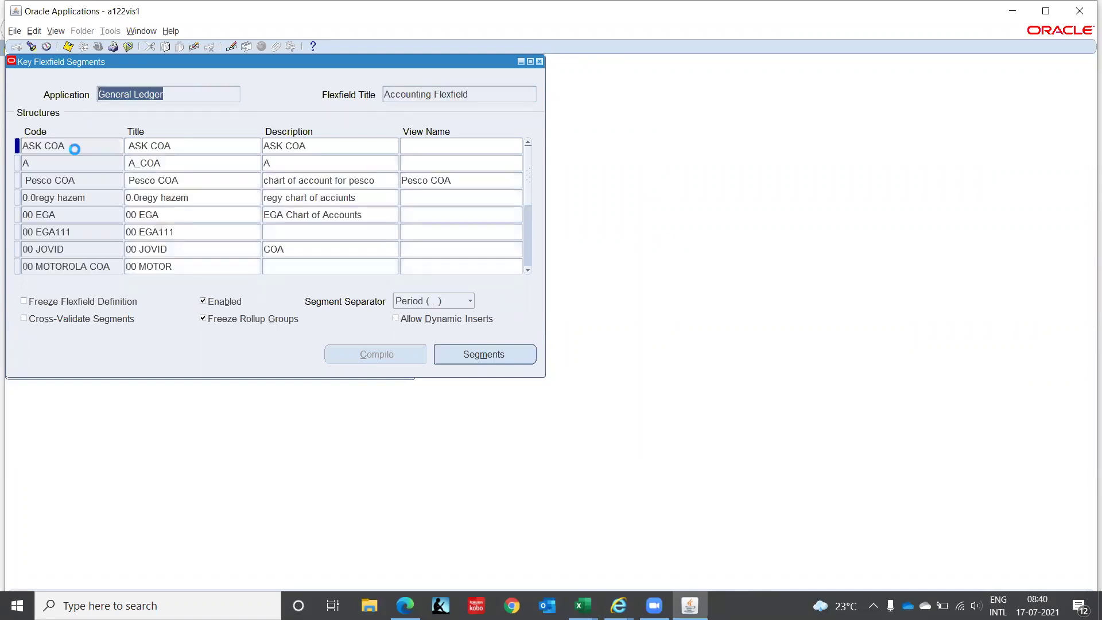
- Query the Accounting Flexfield structures whose code starts with IT
left_click(76, 150)
key("F11")
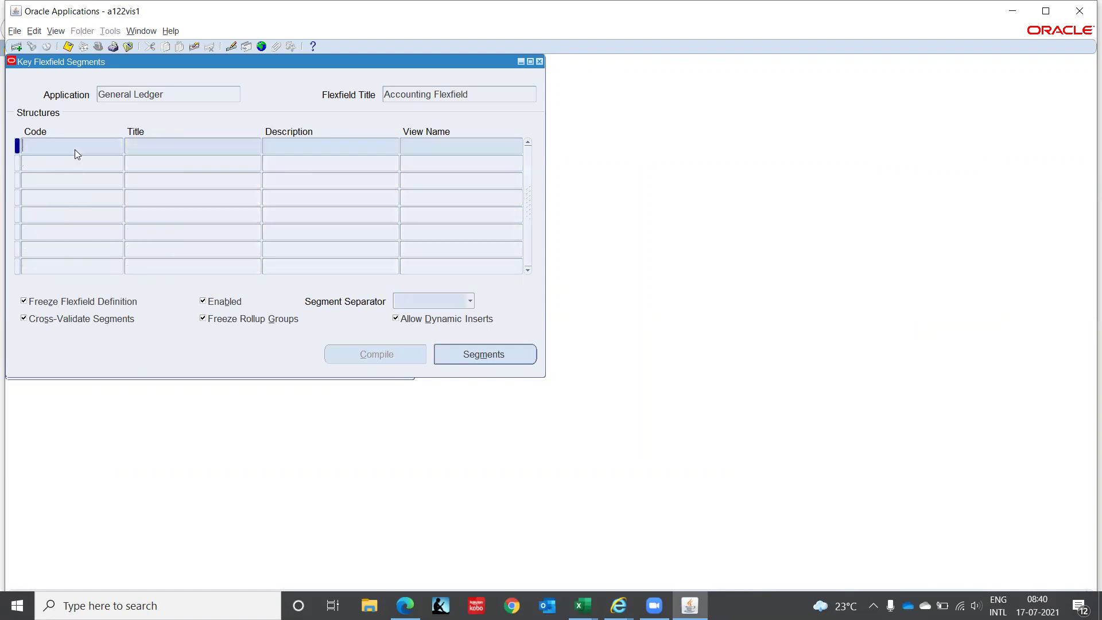
type("IT%")
key("ctrl+F11")
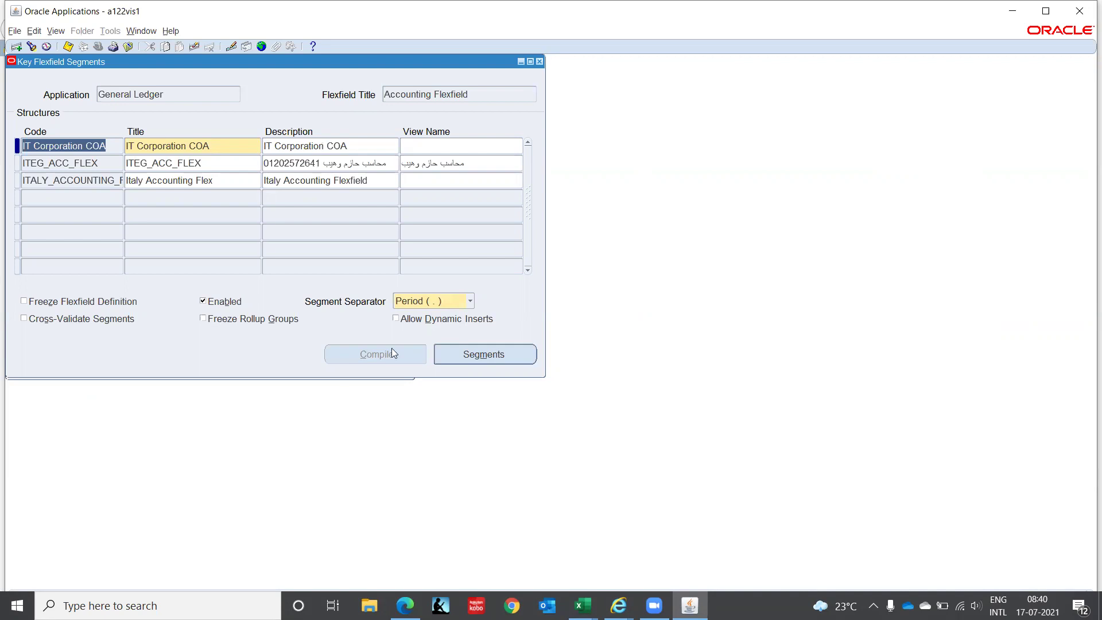
- Allow dynamic inserts for the IT Corporation COA structure and freeze its flexfield definition
left_click(396, 318)
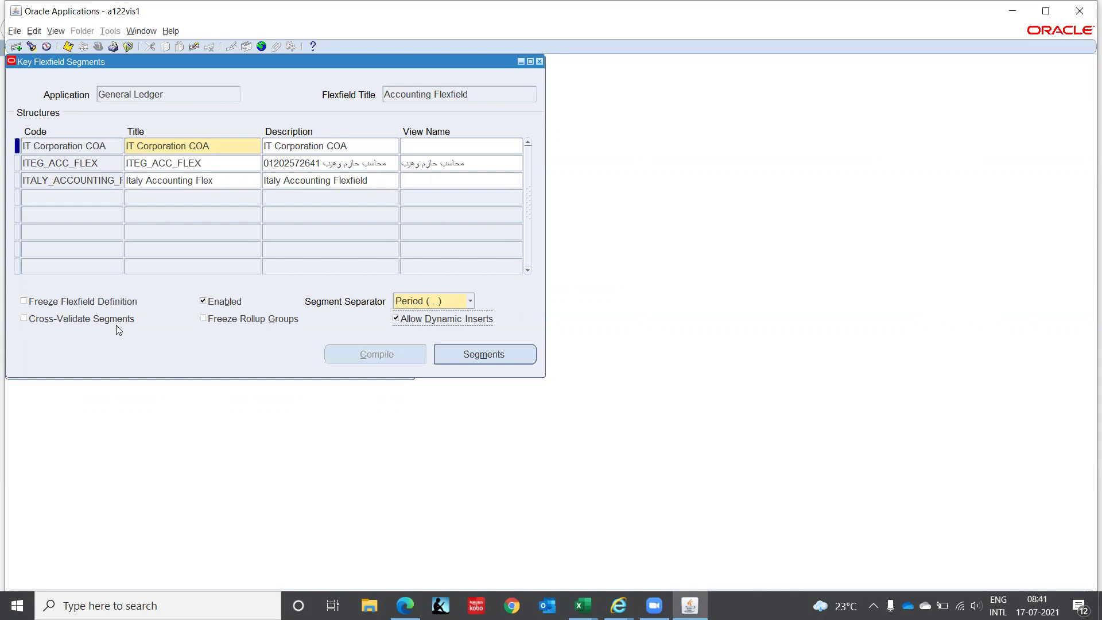
left_click(24, 302)
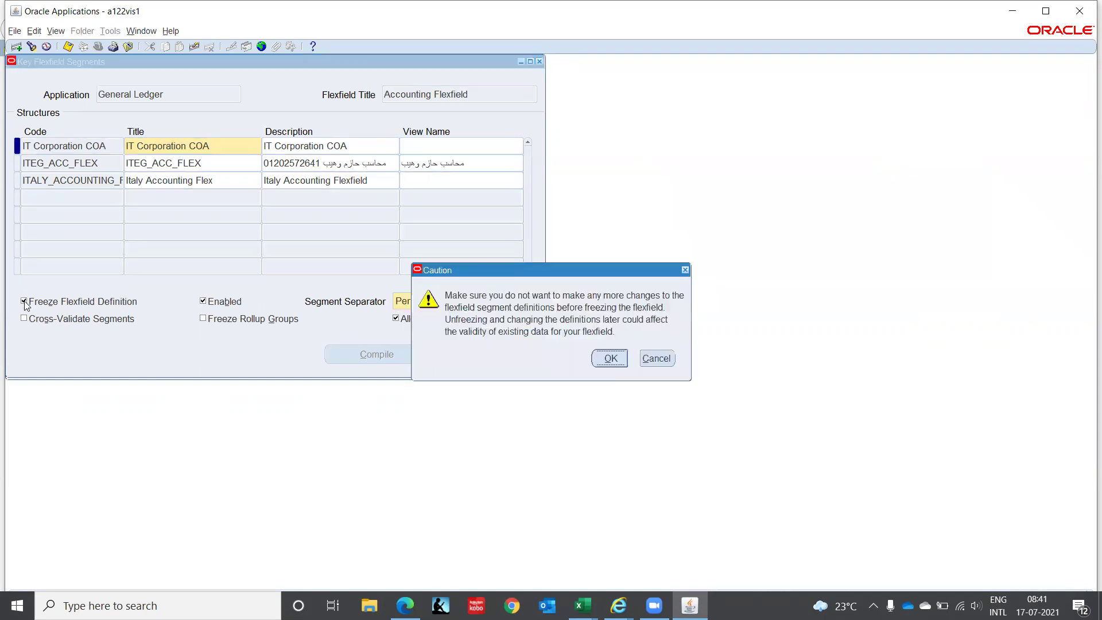
left_click(604, 362)
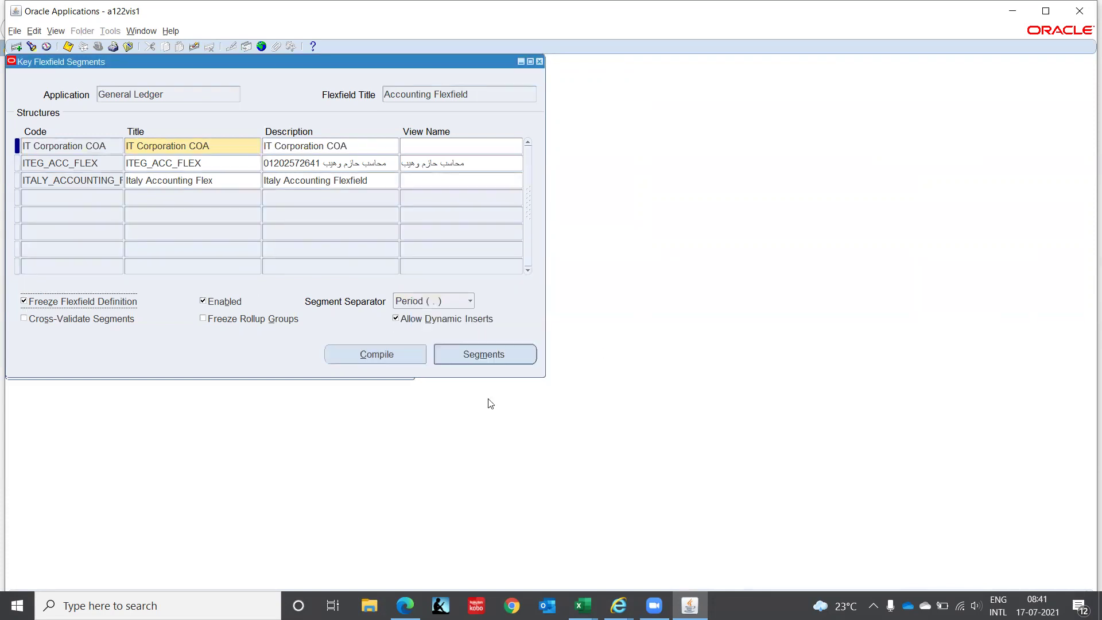
- Compile the IT Corporation COA flexfield, dismiss the notes and close the Key Flexfield Segments form
left_click(376, 357)
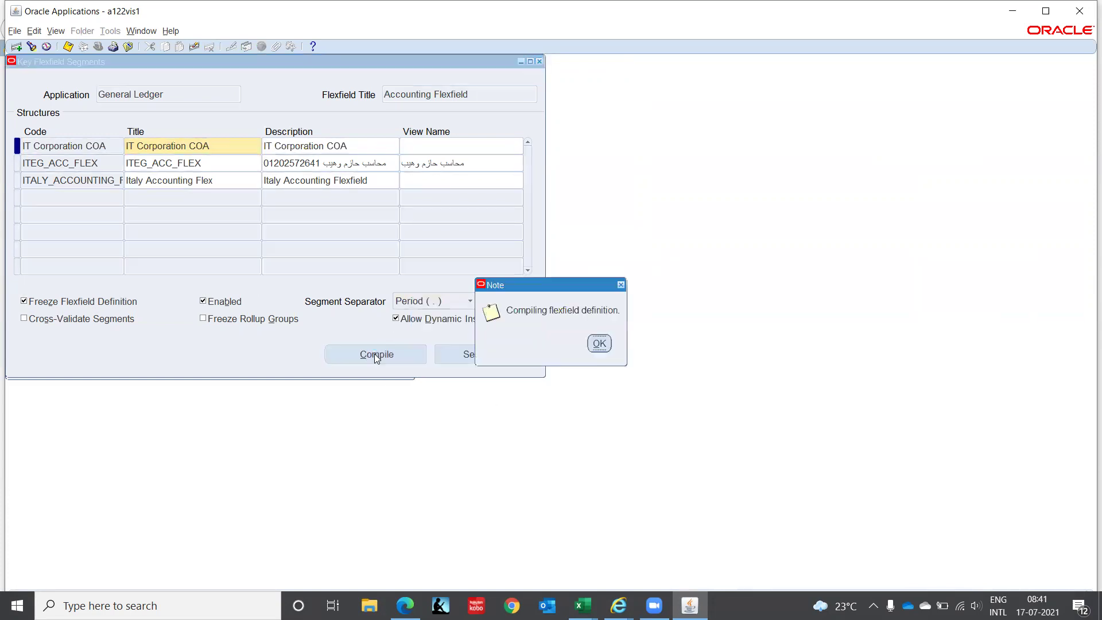
left_click(598, 345)
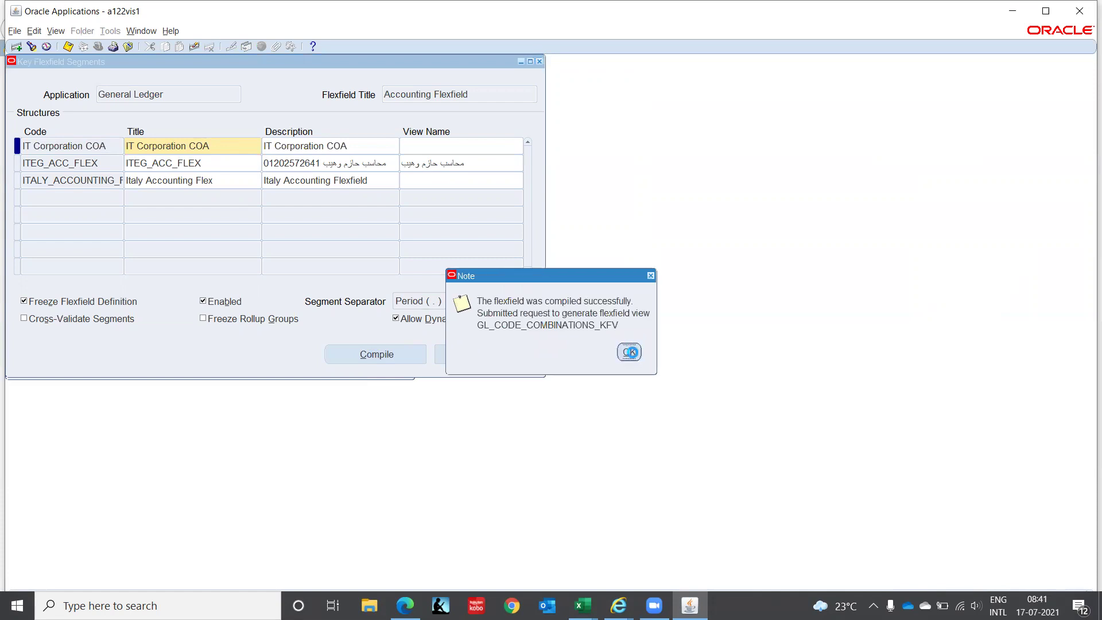
left_click(630, 353)
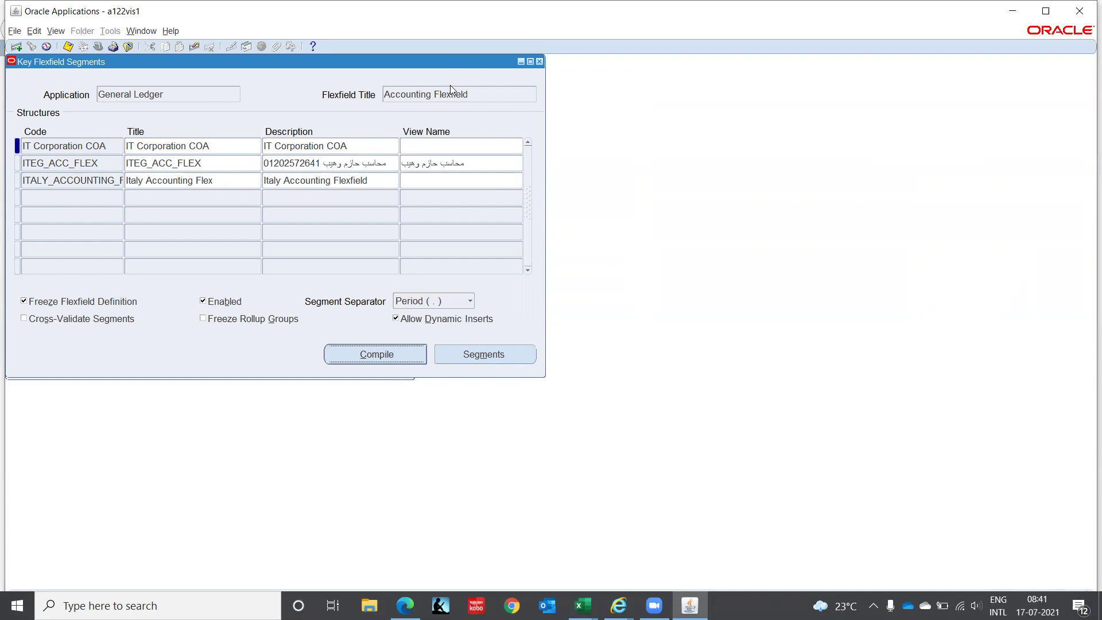
left_click(540, 62)
- Open Accounting Setups under Accounting Setup Manager again and bring up its page in Internet Explorer
scroll(205, 328, "down", 4)
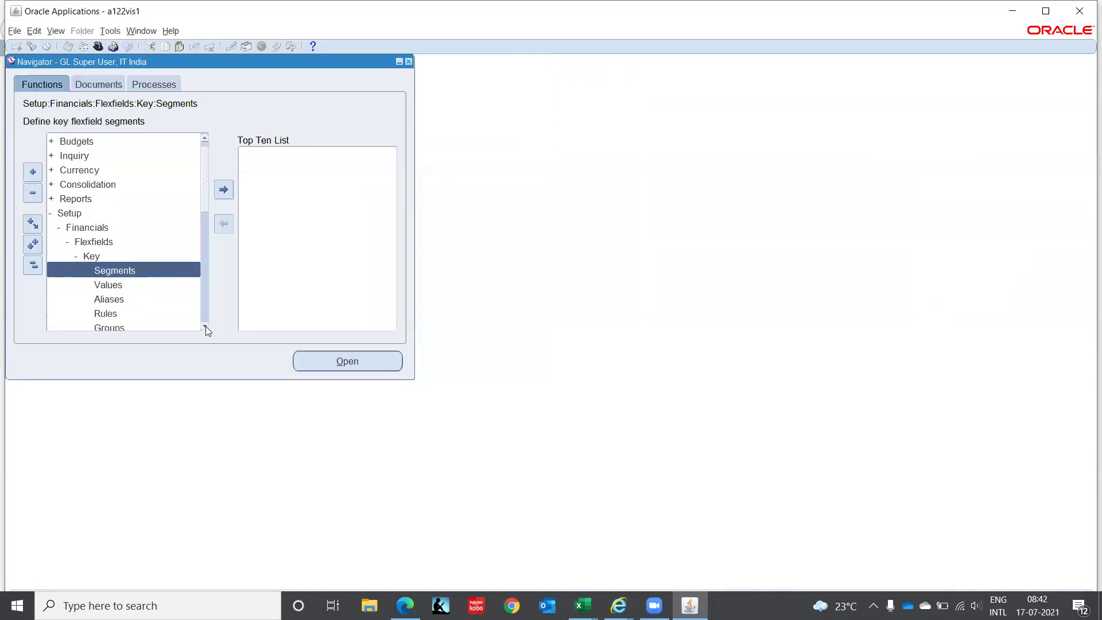
left_click(122, 286)
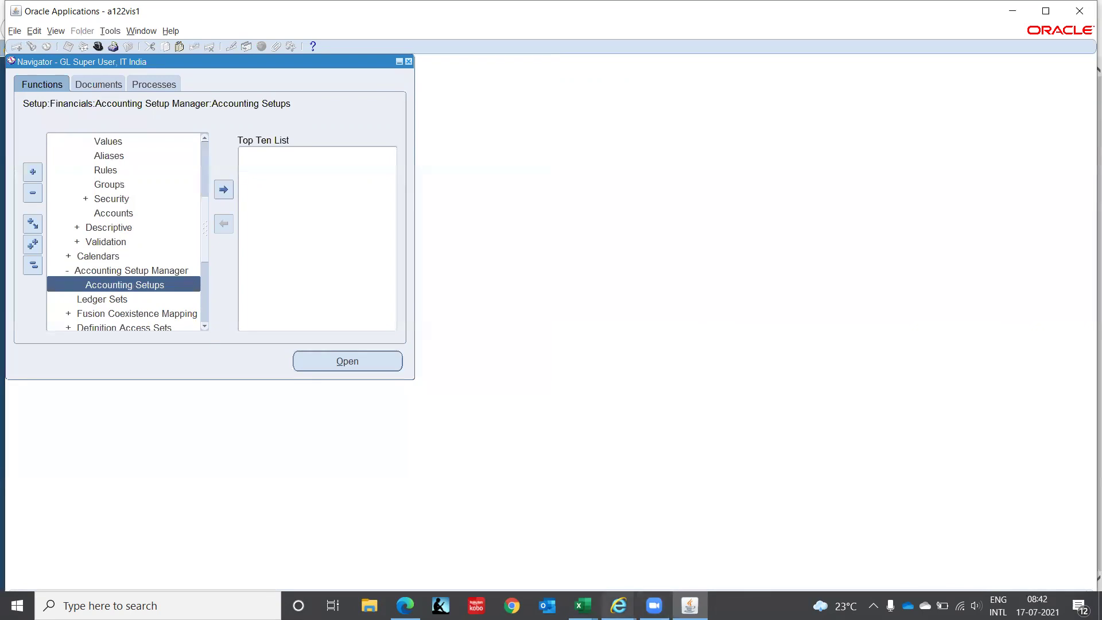
left_click(618, 606)
left_click(772, 558)
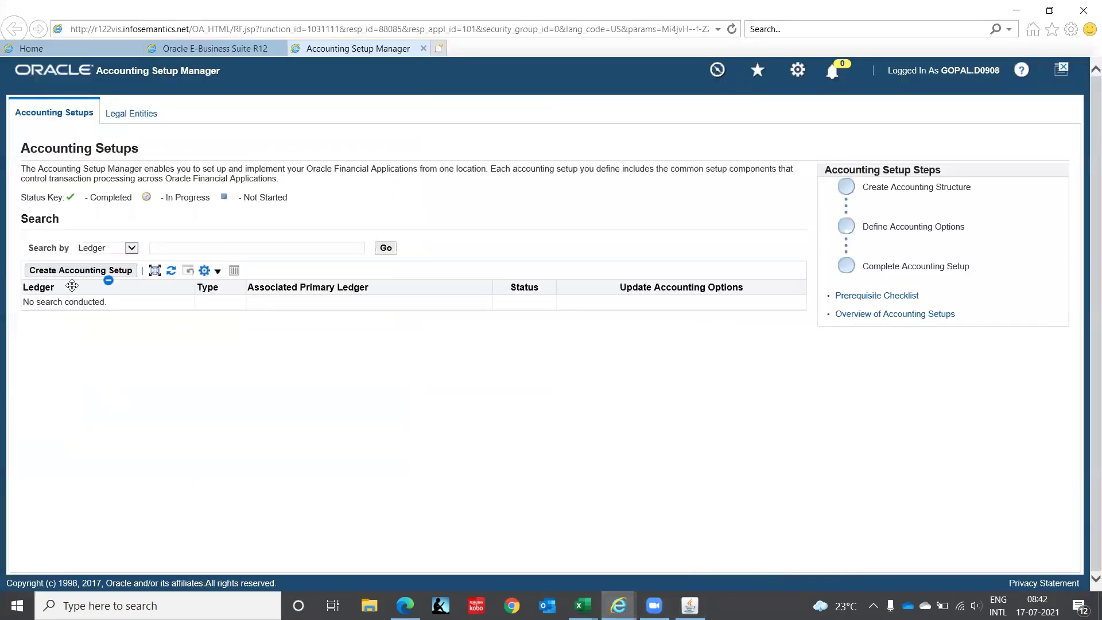
- Create an accounting setup, assign the legal entity IT Private Limited, and continue to the accounting representations
left_click(119, 274)
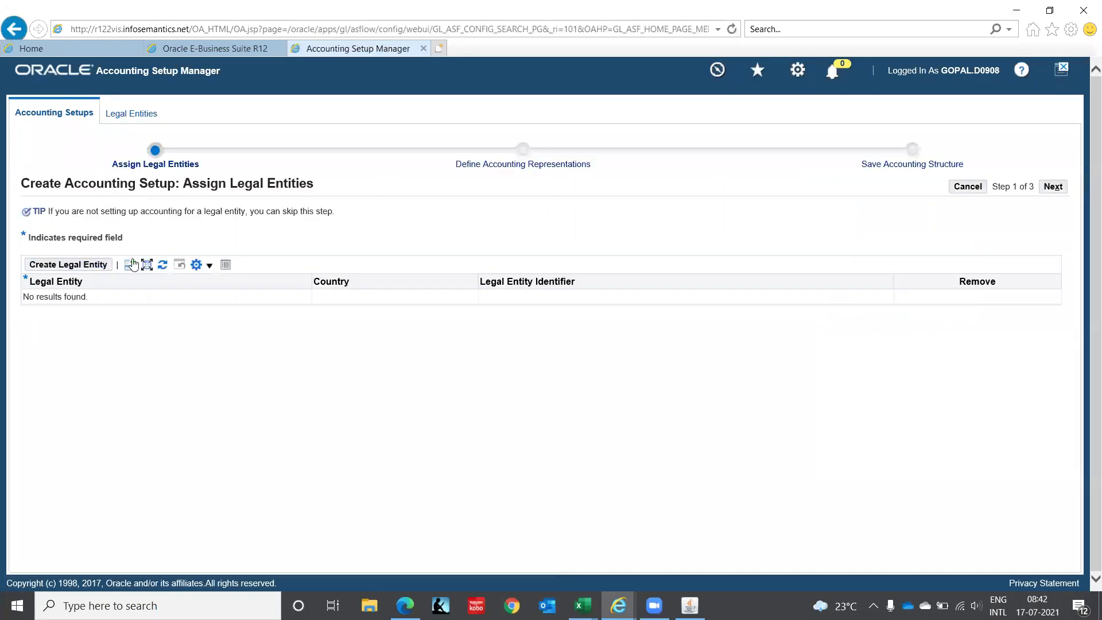
left_click(132, 264)
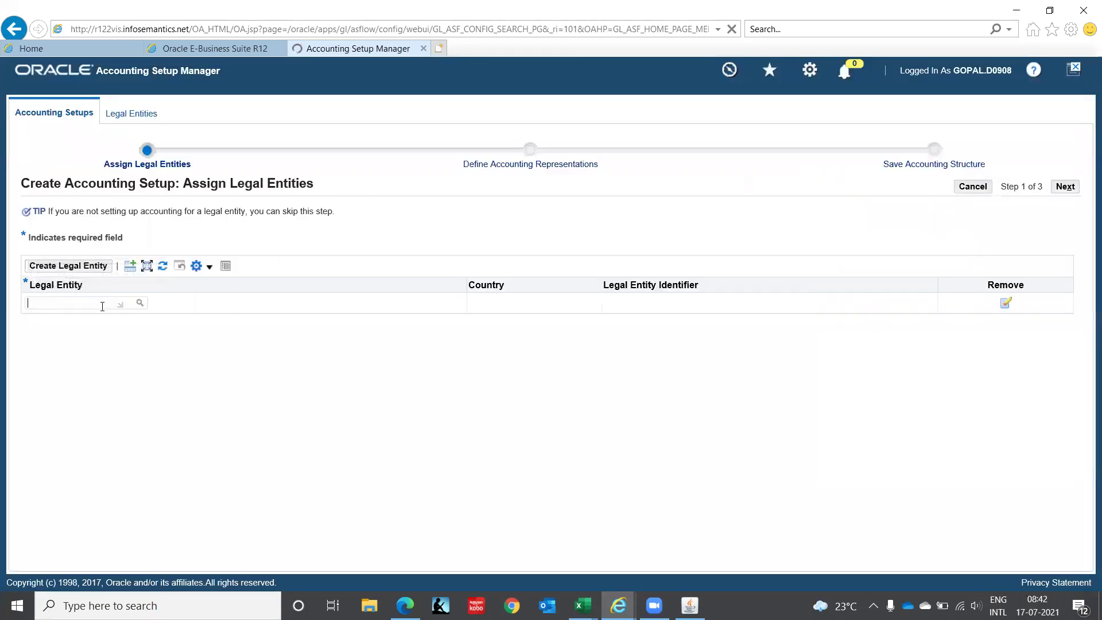
left_click(102, 306)
type("IT Private Limited")
key("Tab")
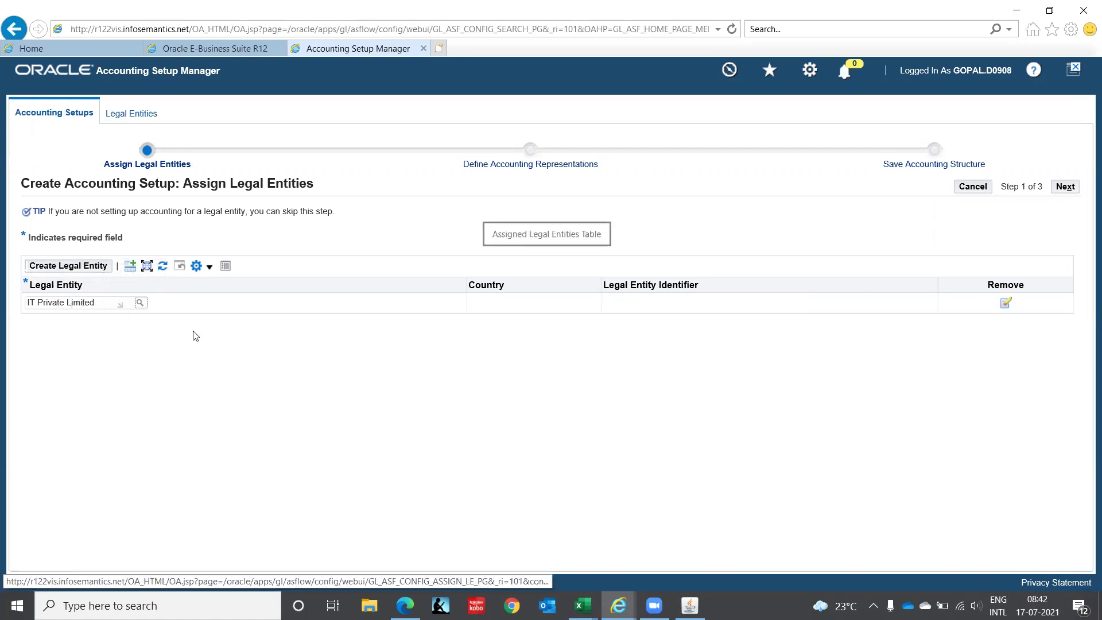
left_click(1059, 186)
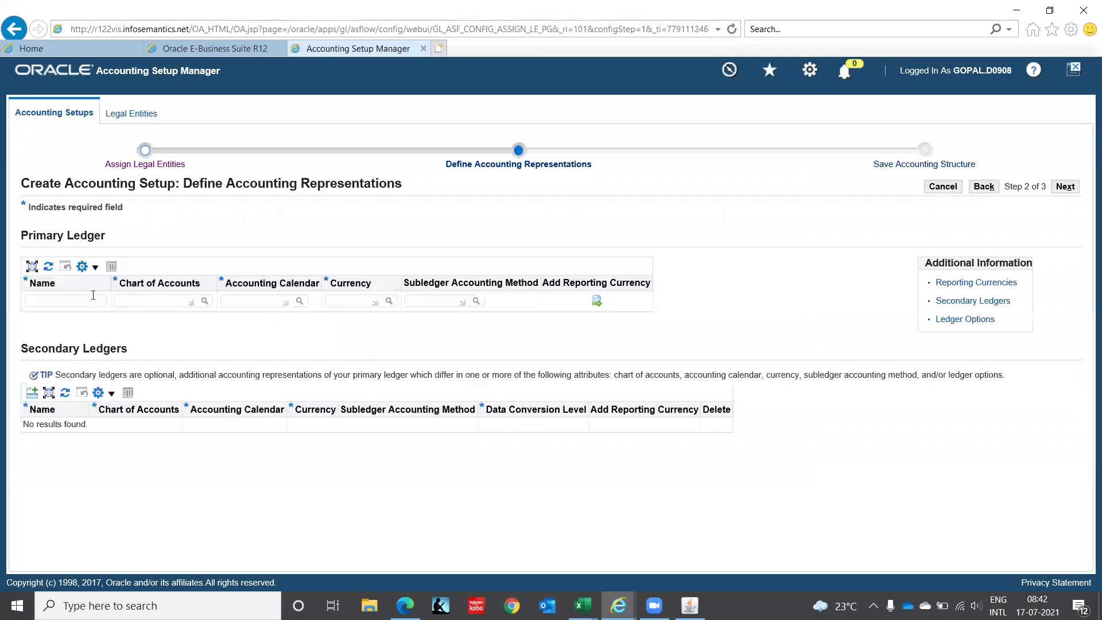
- Name the primary ledger IT Ledger(INDIA) and assign it the chart of accounts IT Corporation COA
type("IT")
type("Ledger(")
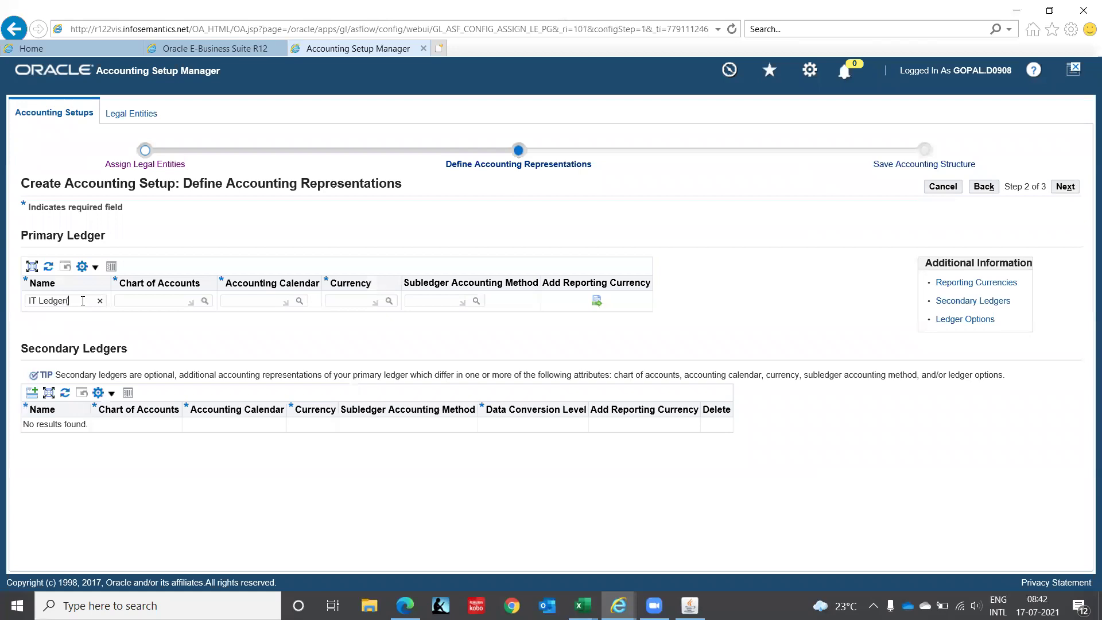
type("INDIA)")
key("Tab")
type("IT Corp")
key("Tab")
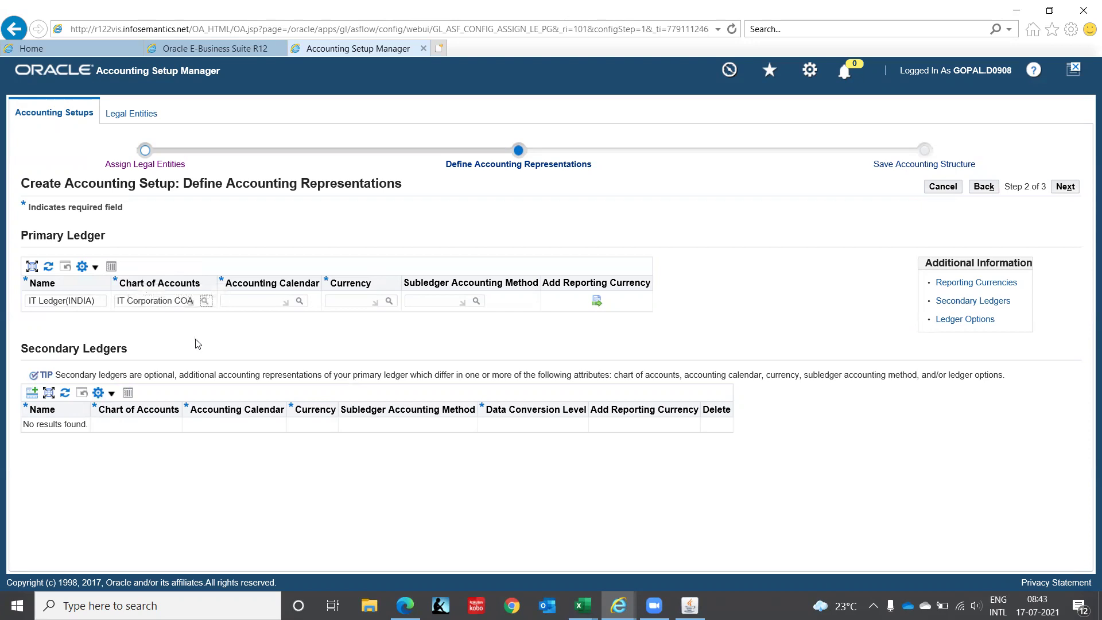
- Look up the primary ledger's accounting calendar with IT_ and set its currency to INR, Indian Rupee
left_click(268, 302)
type("IT_")
key("Tab")
left_click(352, 300)
type("INR")
key("Tab")
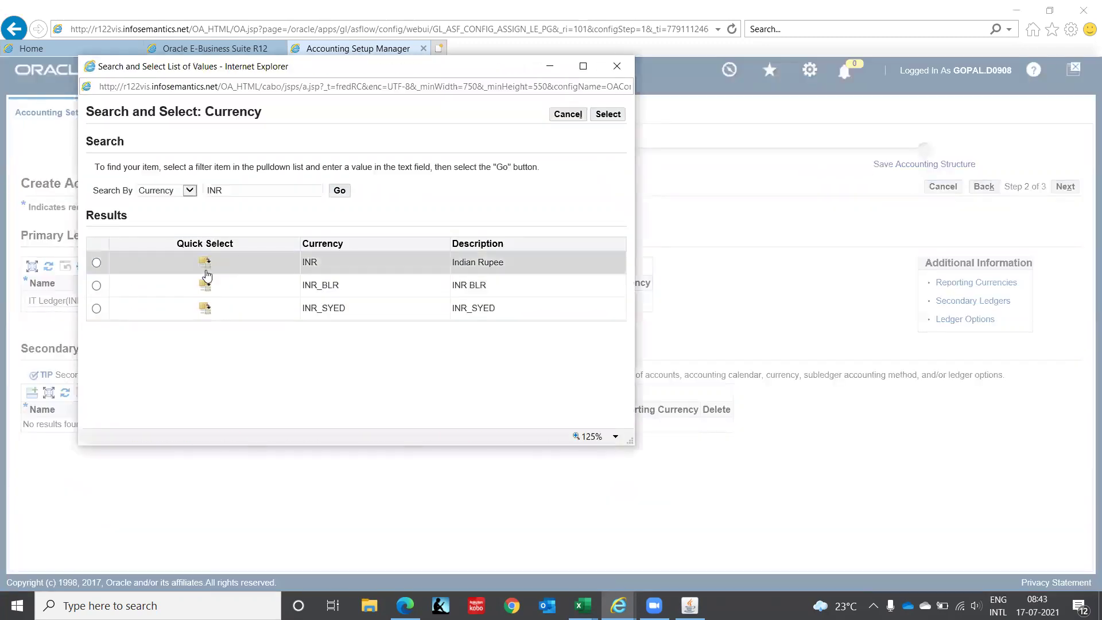
left_click(207, 265)
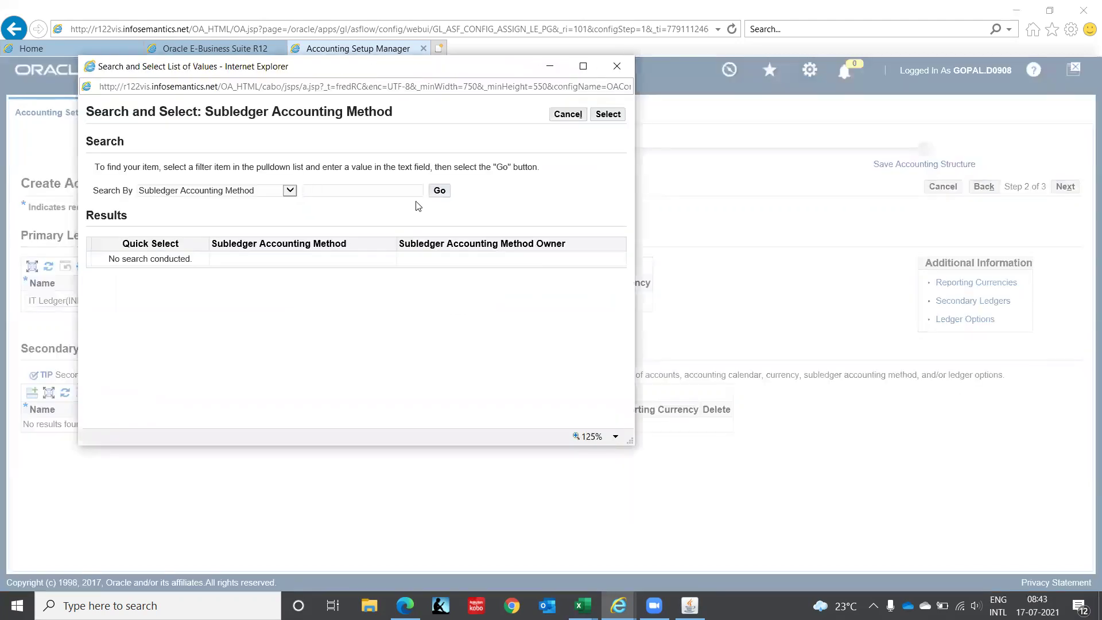
- Search the subledger accounting methods and assign the Oracle-owned Standard Accrual method to the primary ledger
left_click(439, 192)
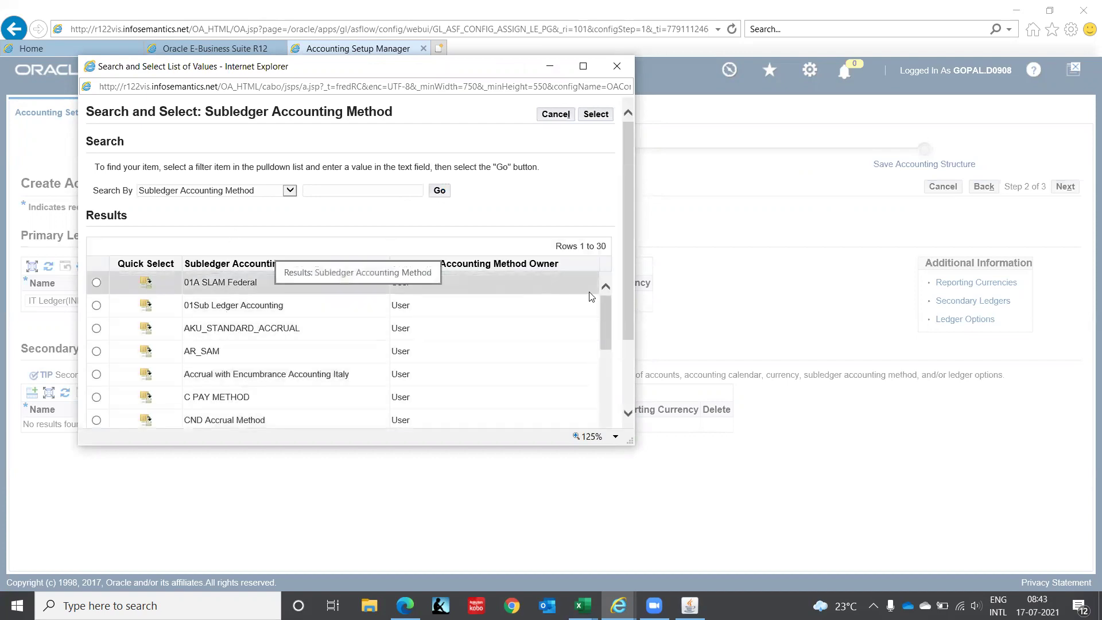
left_click_drag(604, 325, 604, 446)
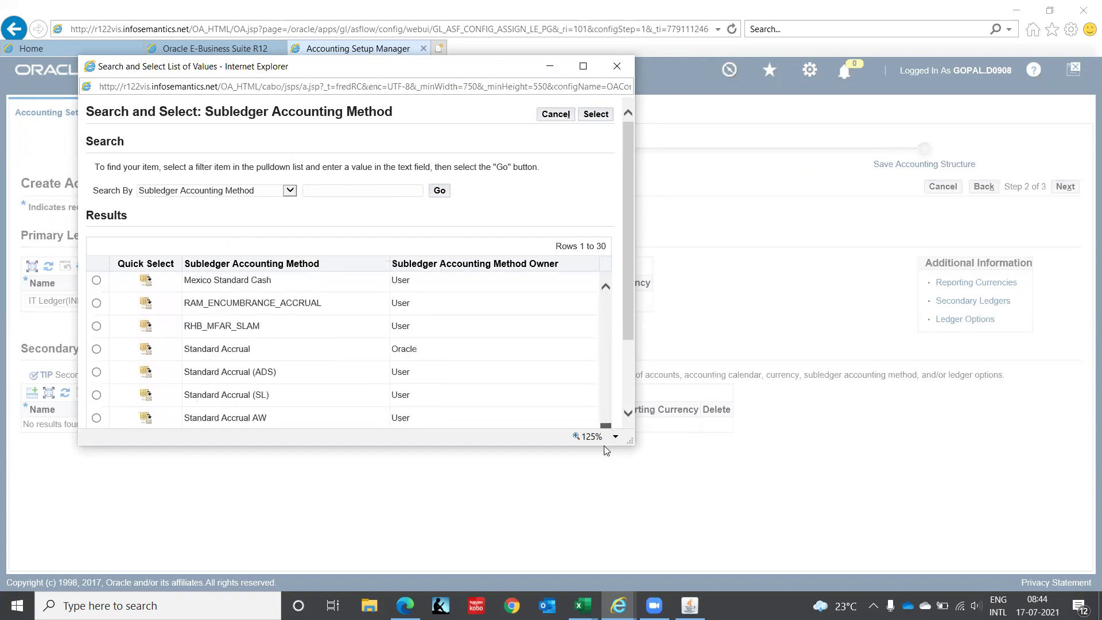
left_click_drag(630, 327, 630, 407)
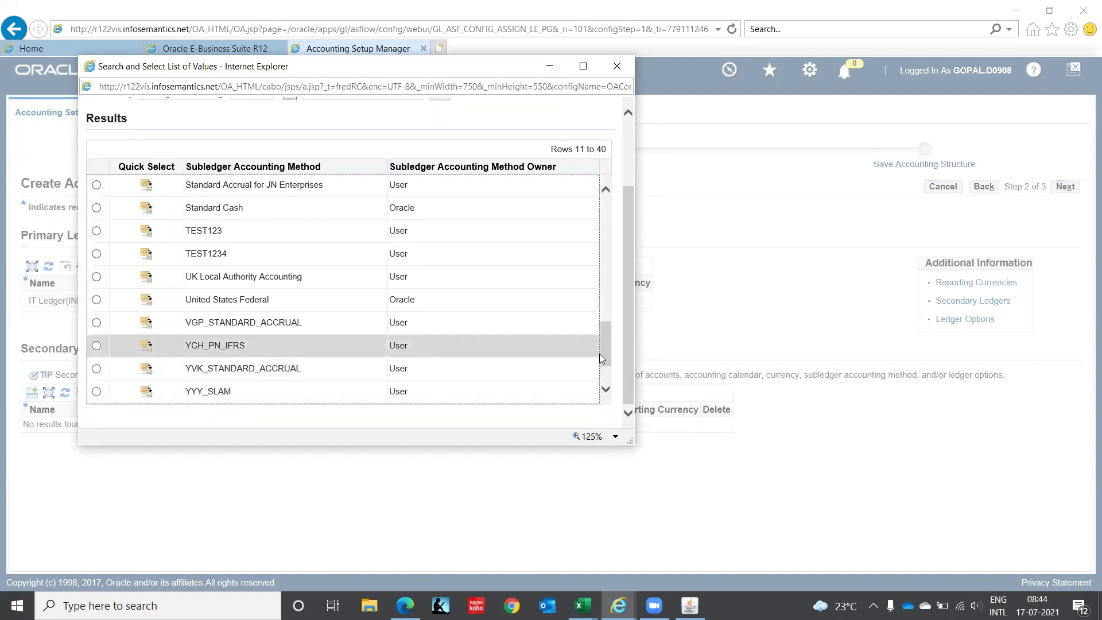
left_click_drag(606, 350, 607, 329)
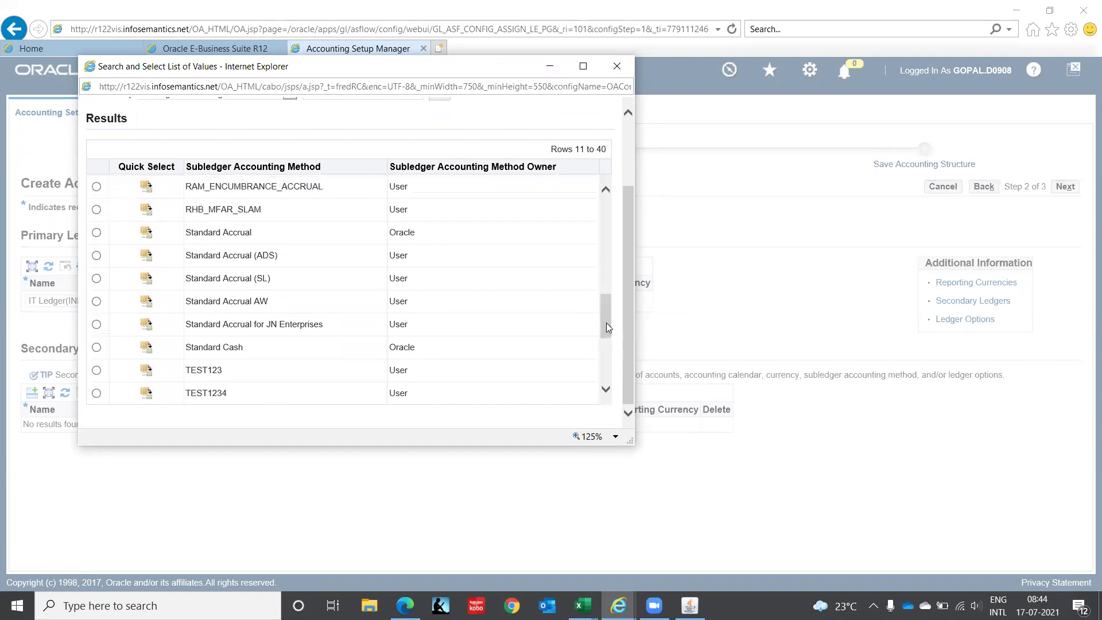
left_click(147, 235)
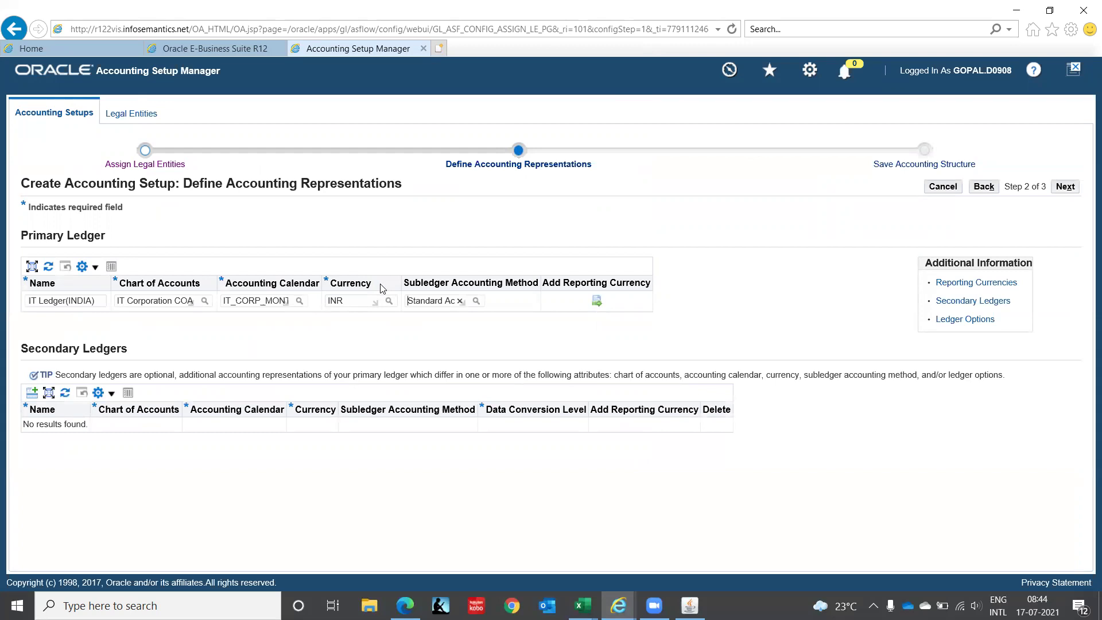
- Add USD, US dollar, as a reporting currency of the primary ledger with currency conversion level Subledger, and apply it
left_click(597, 301)
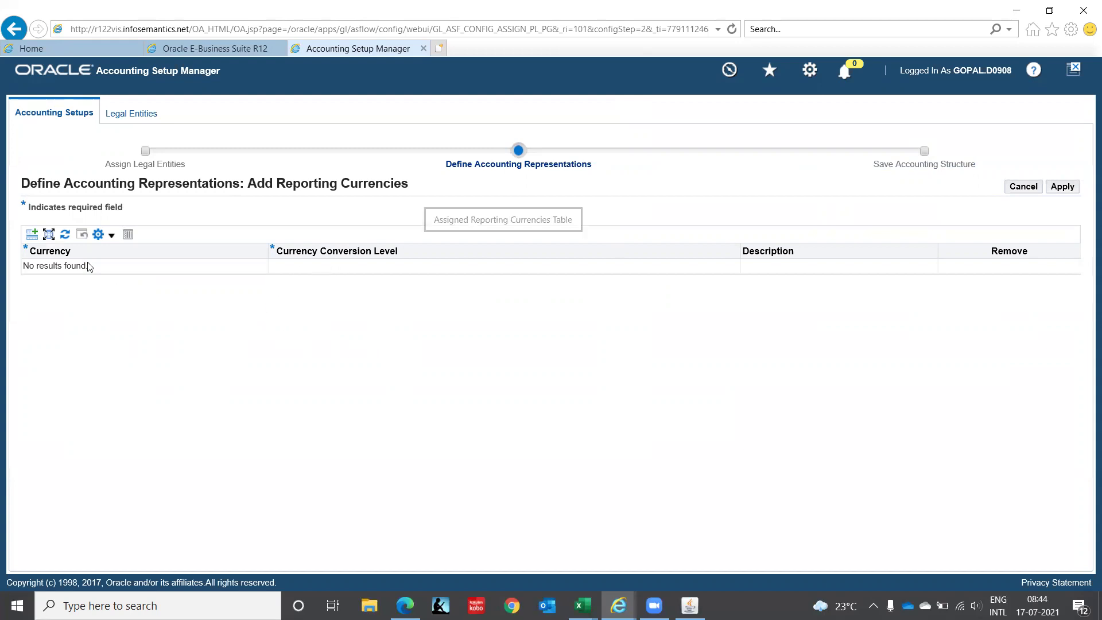
left_click(32, 235)
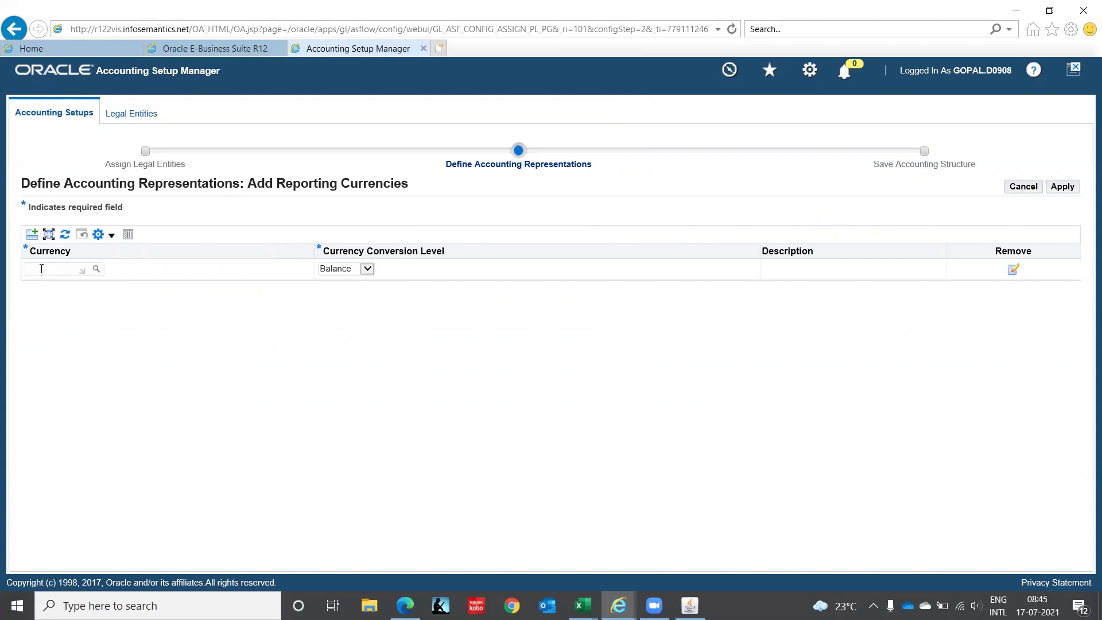
type("USD")
key("Tab")
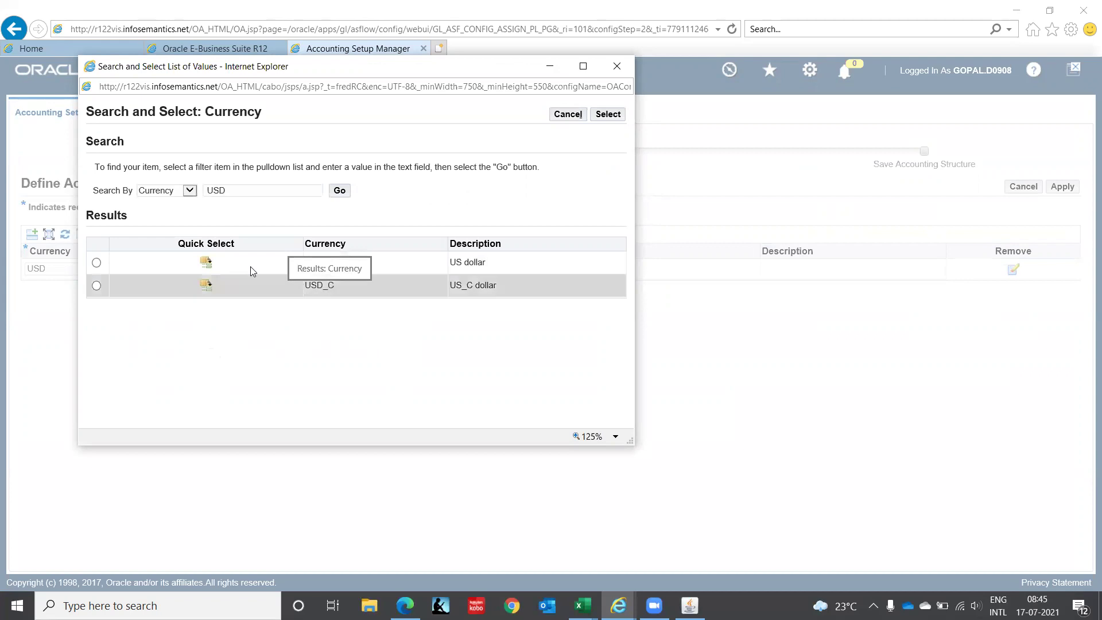
left_click(207, 268)
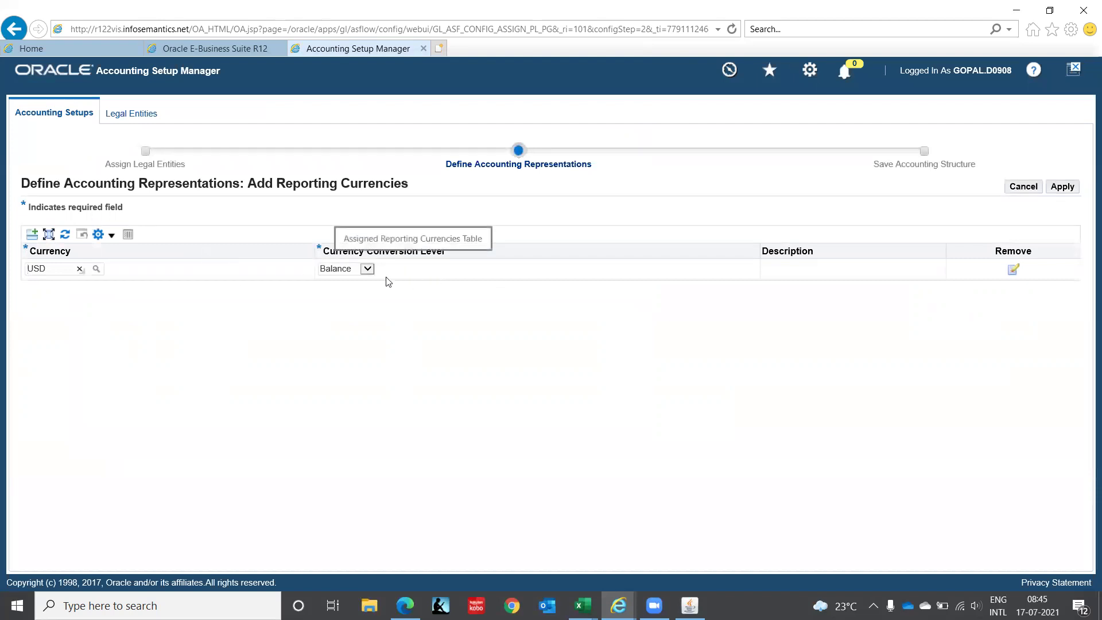
left_click(367, 269)
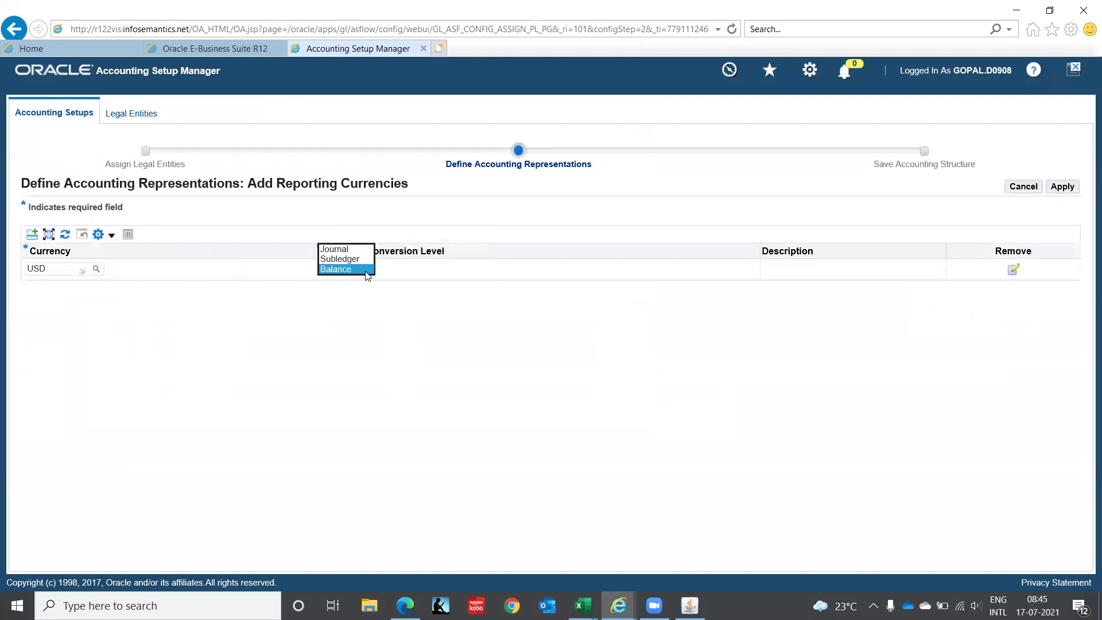
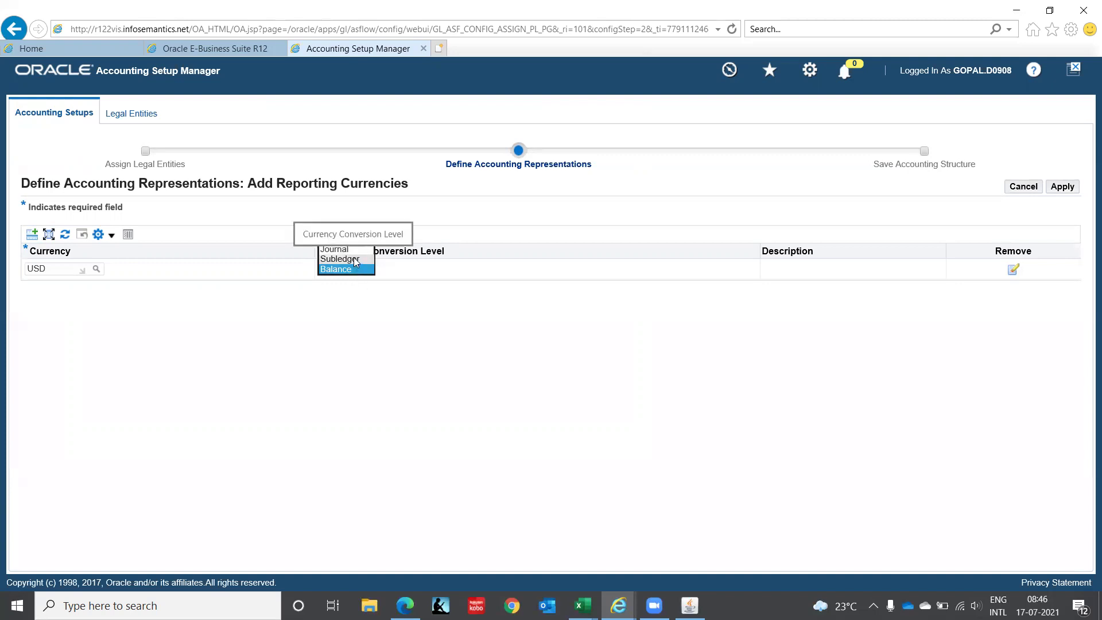
left_click(355, 259)
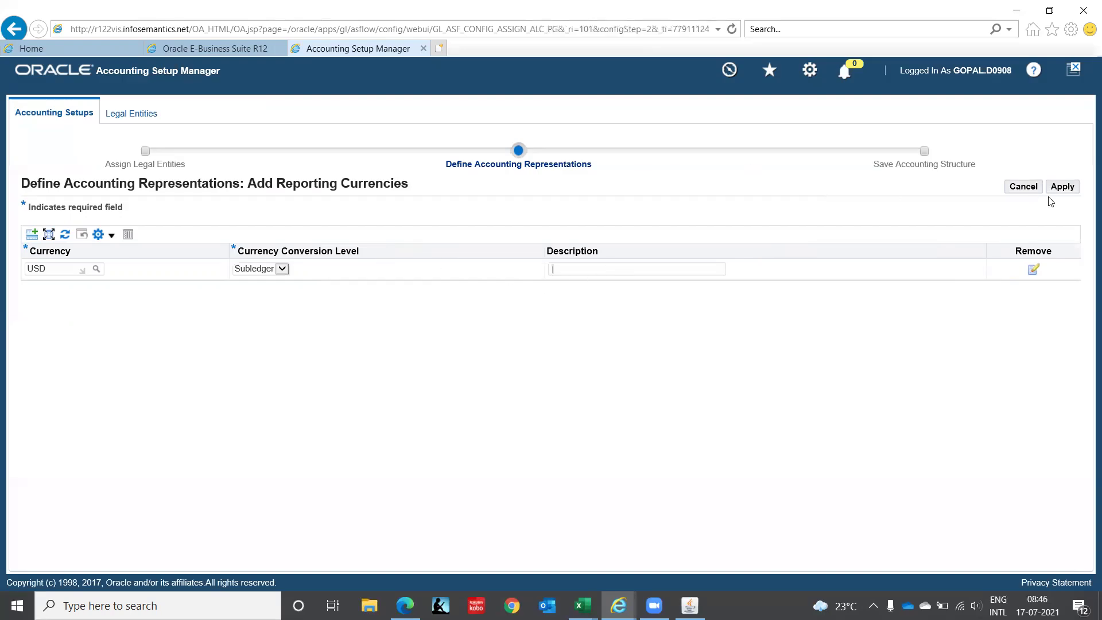
left_click(1062, 188)
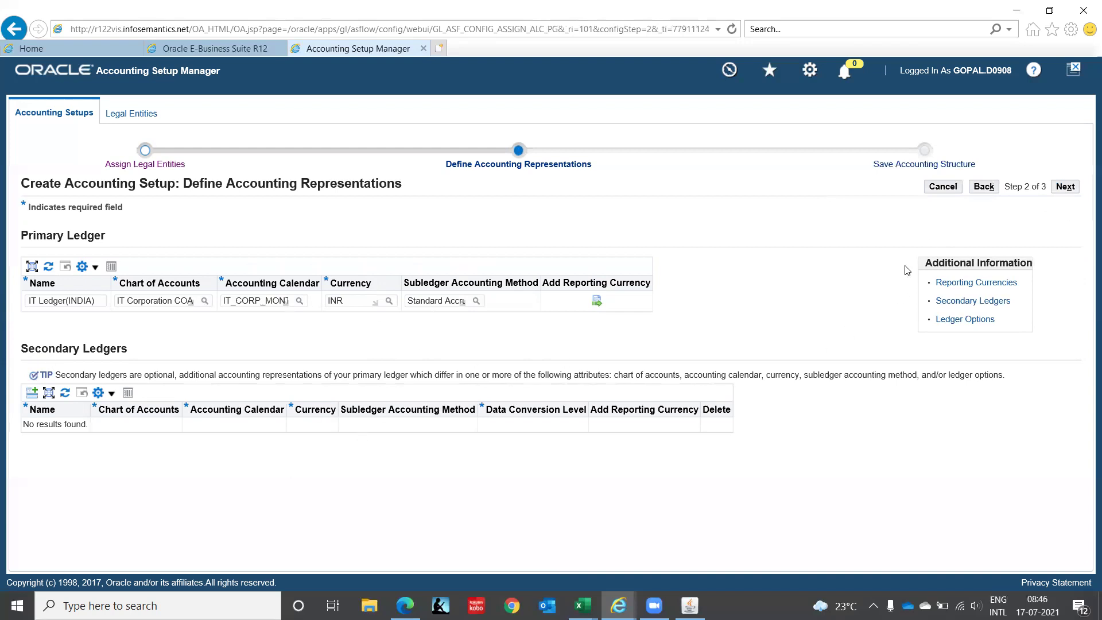
- Finish and save the accounting structure for IT Ledger(INDIA), and proceed to defining its accounting options
left_click(1063, 187)
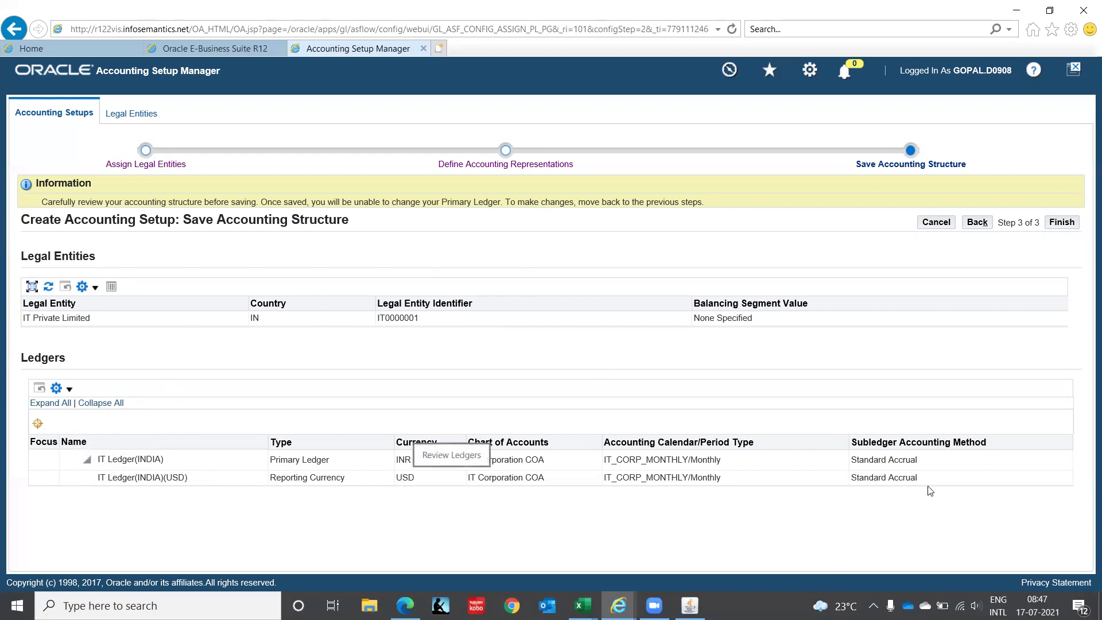
left_click(1063, 224)
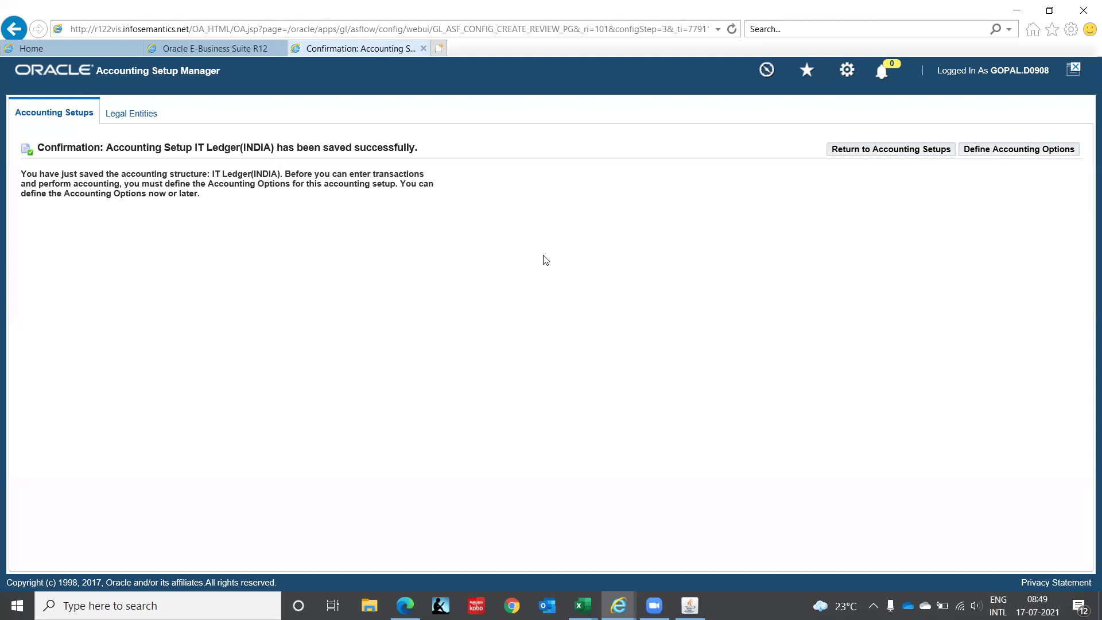
left_click(1040, 152)
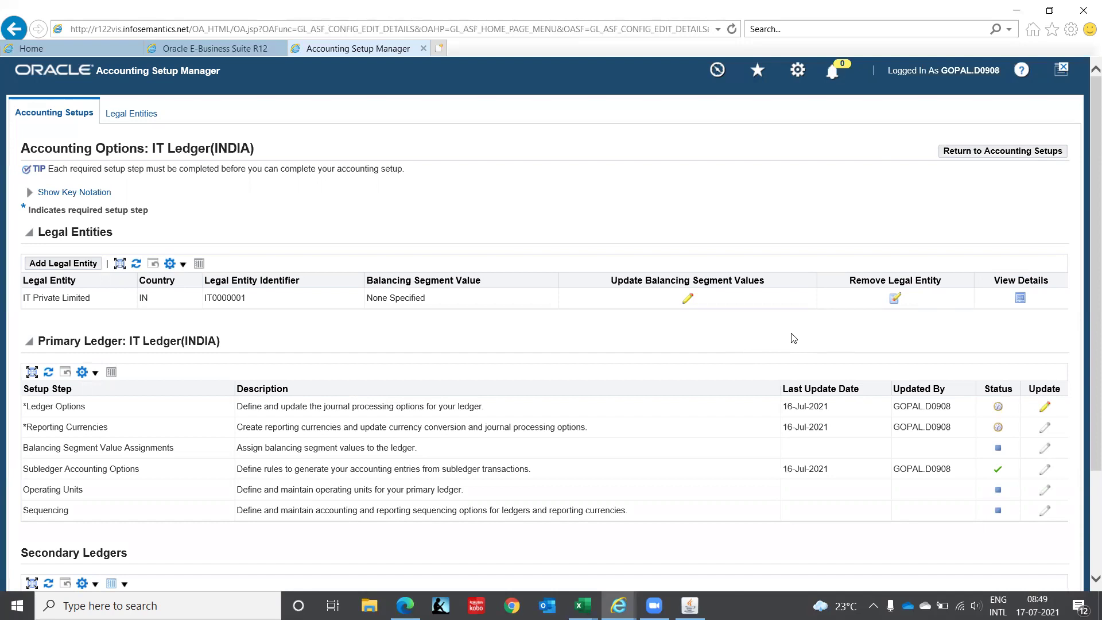
- Assign balancing segment value C1, IT Private Limited, from IT_CO_COMPANY to the legal entity and apply the assignment
scroll(794, 338, "down", 3)
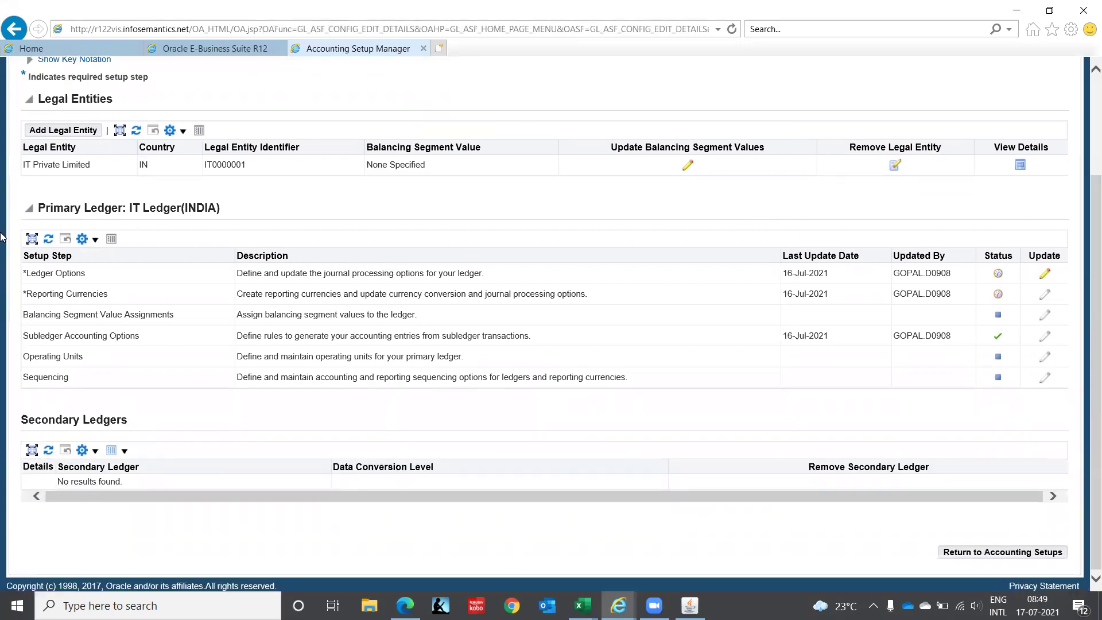
left_click(689, 167)
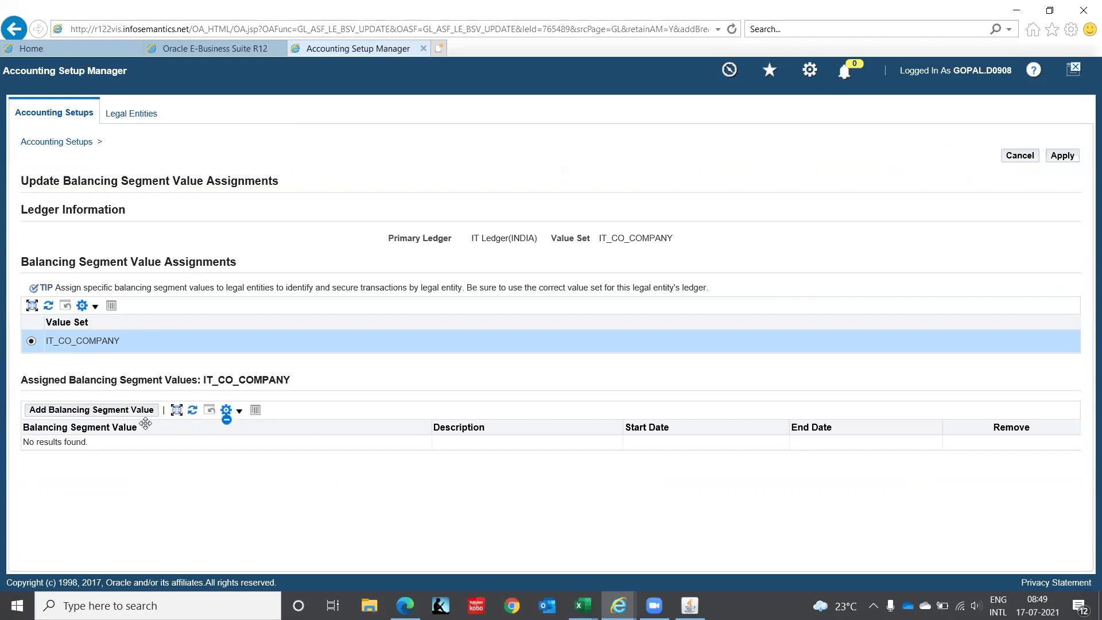
left_click(129, 413)
left_click(143, 414)
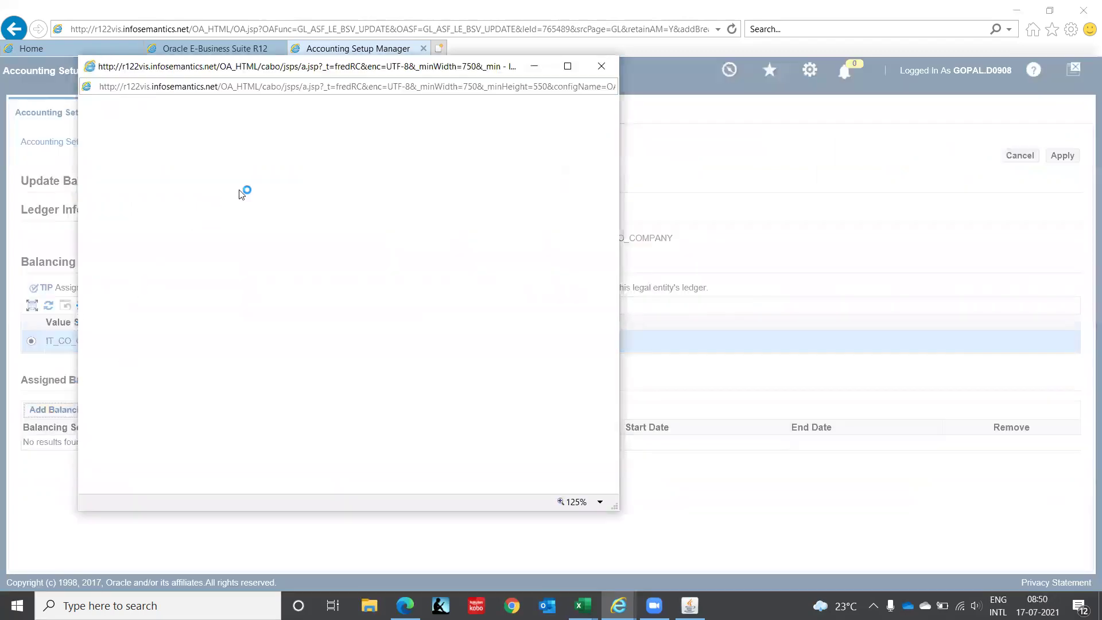
left_click(340, 191)
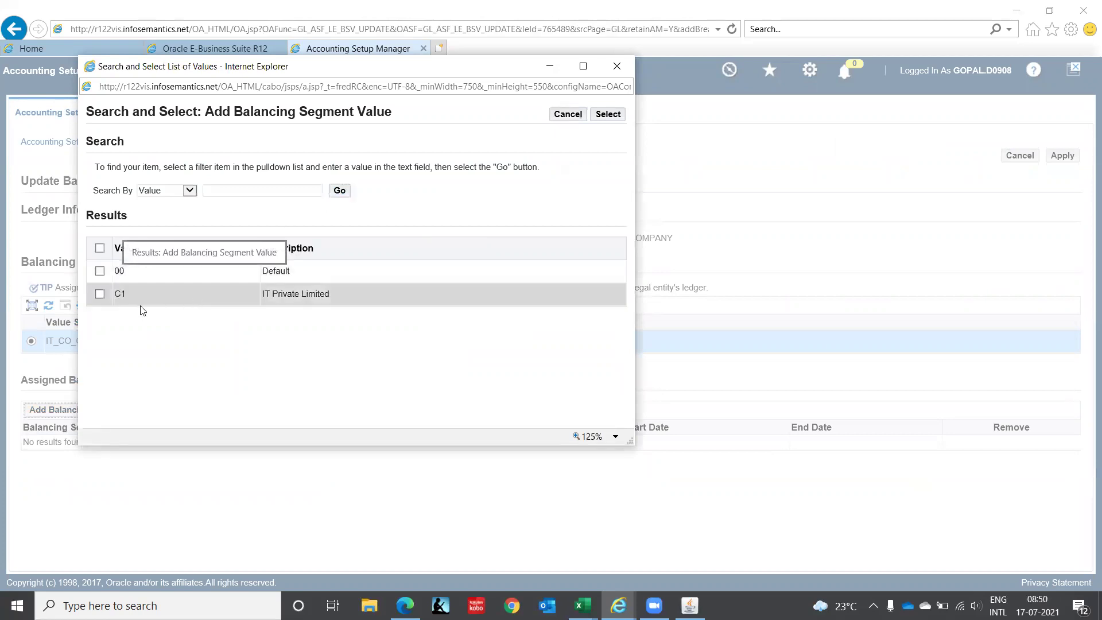
left_click(100, 294)
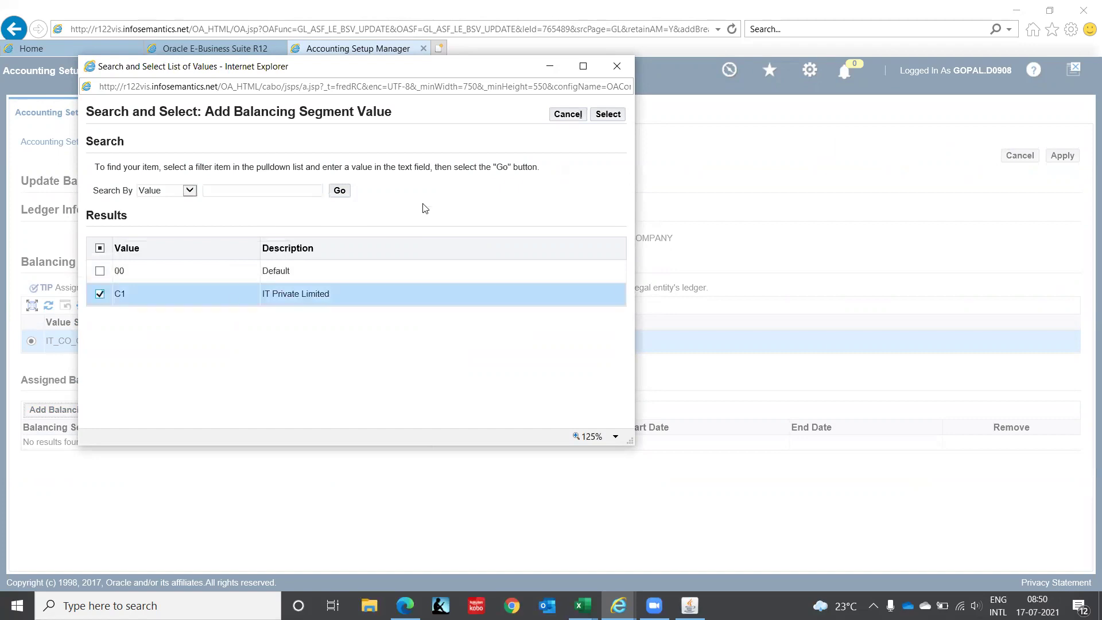
left_click(604, 118)
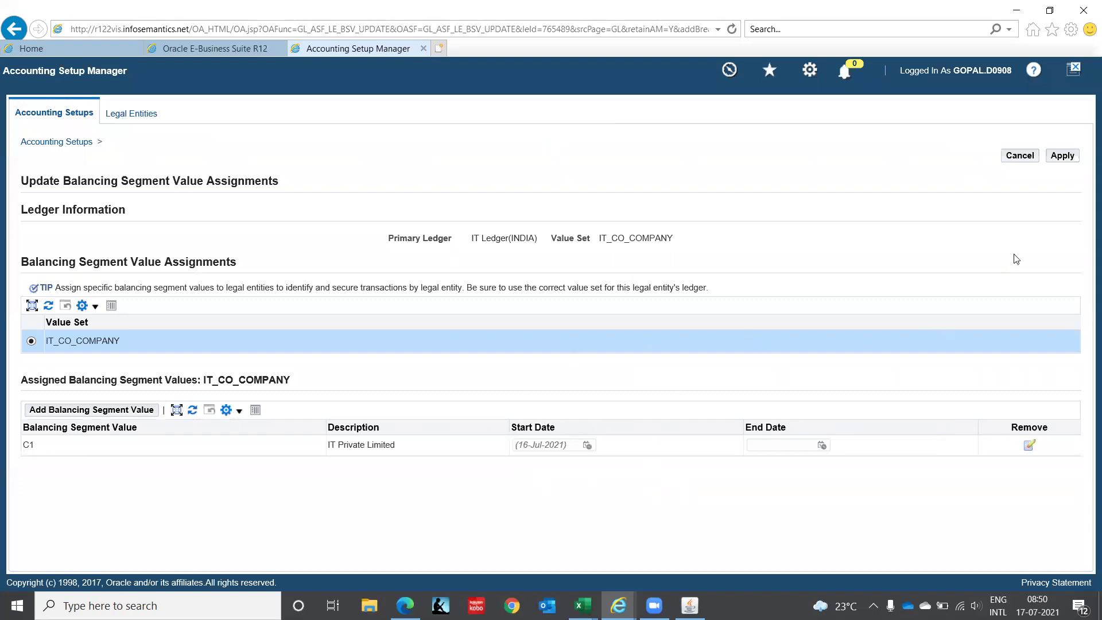
left_click(1060, 156)
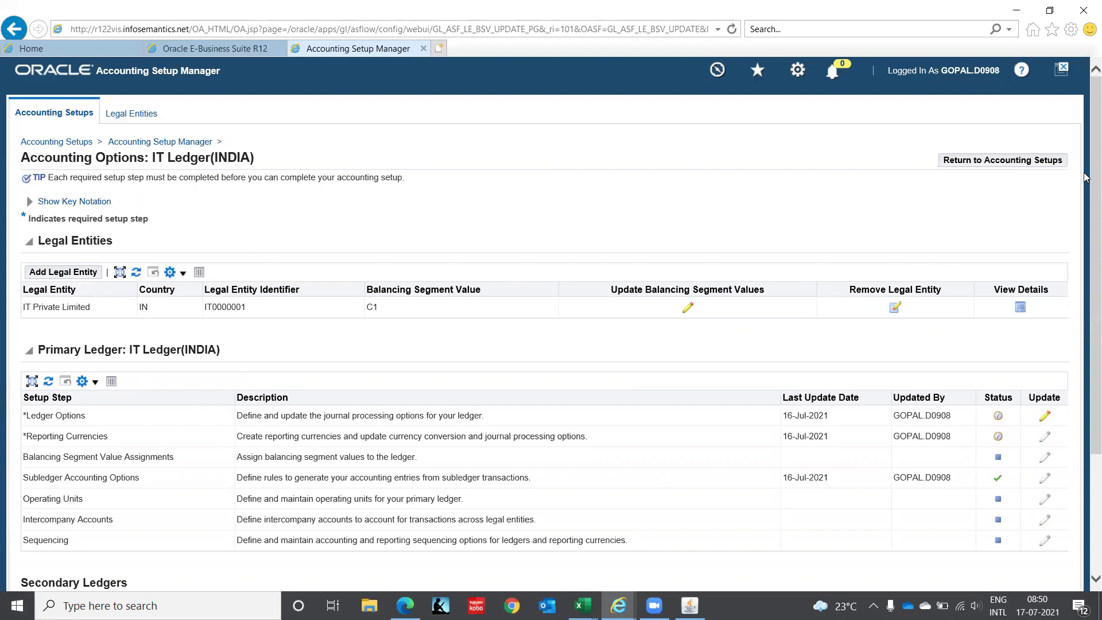
- Try to update the primary ledger's Ledger Options with the short name IT LEDGER(INR) and finish the ledger definition
scroll(1088, 183, "down", 3)
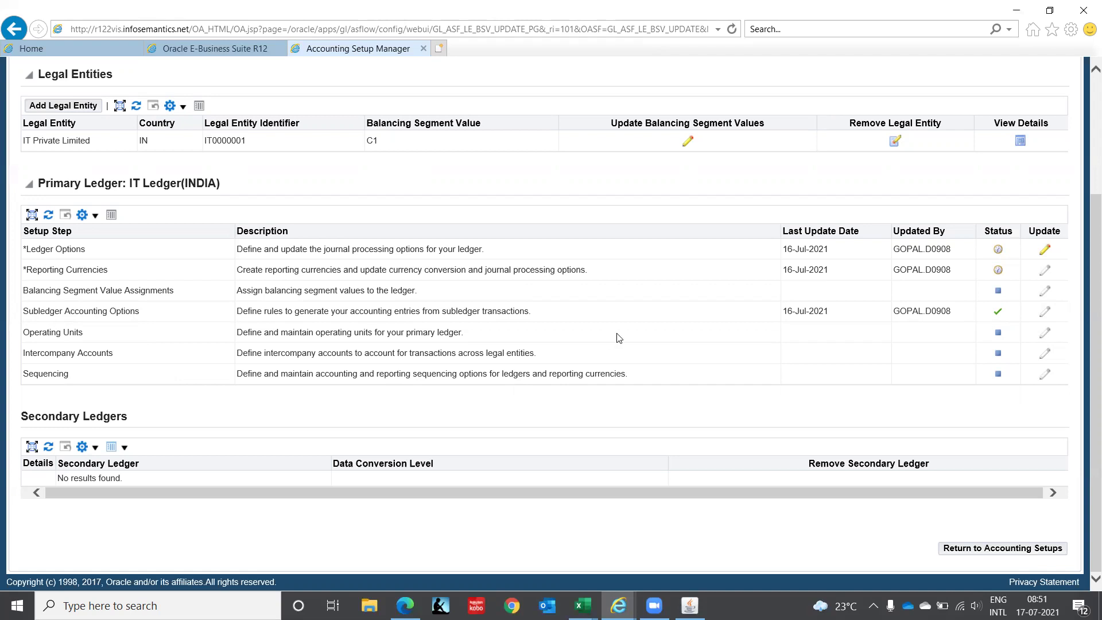
left_click(1046, 250)
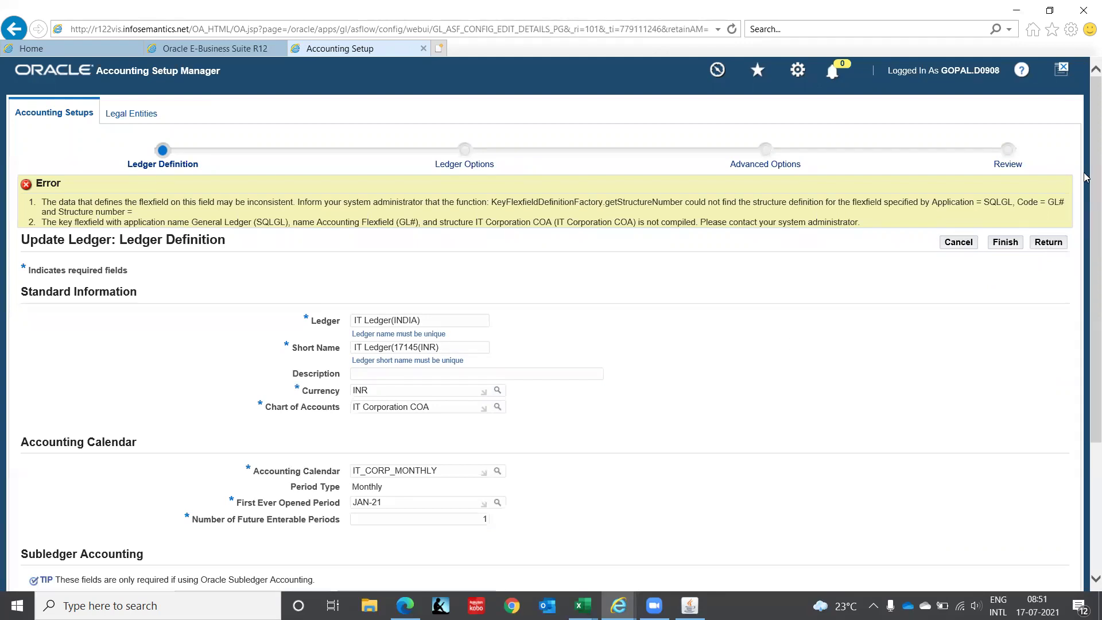
left_click_drag(1085, 176, 1086, 297)
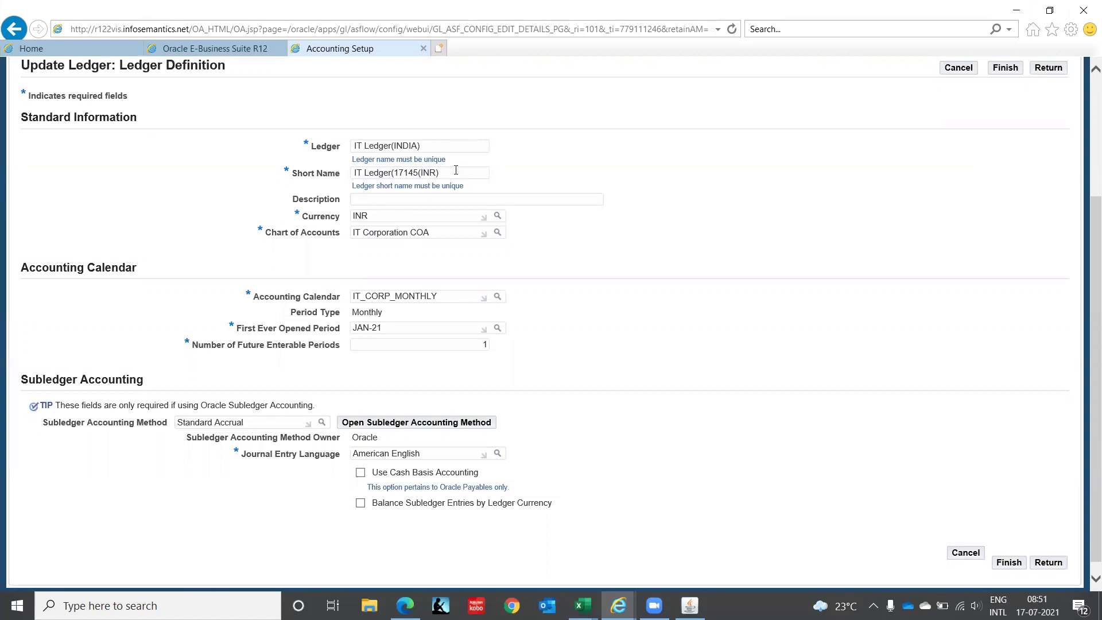
left_click_drag(457, 173, 248, 179)
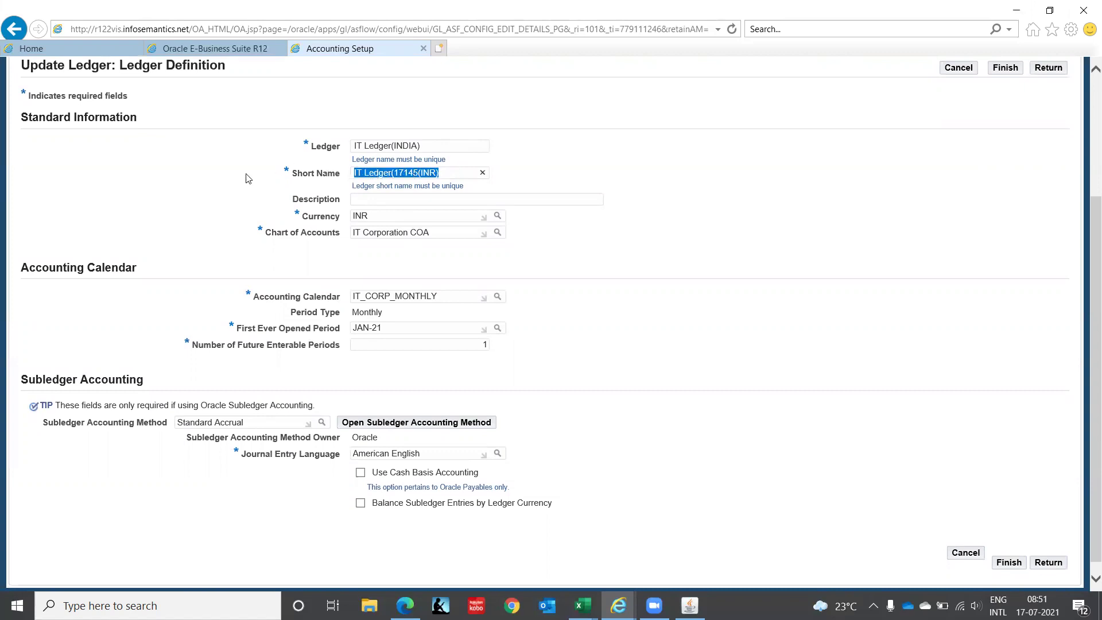
type("IT")
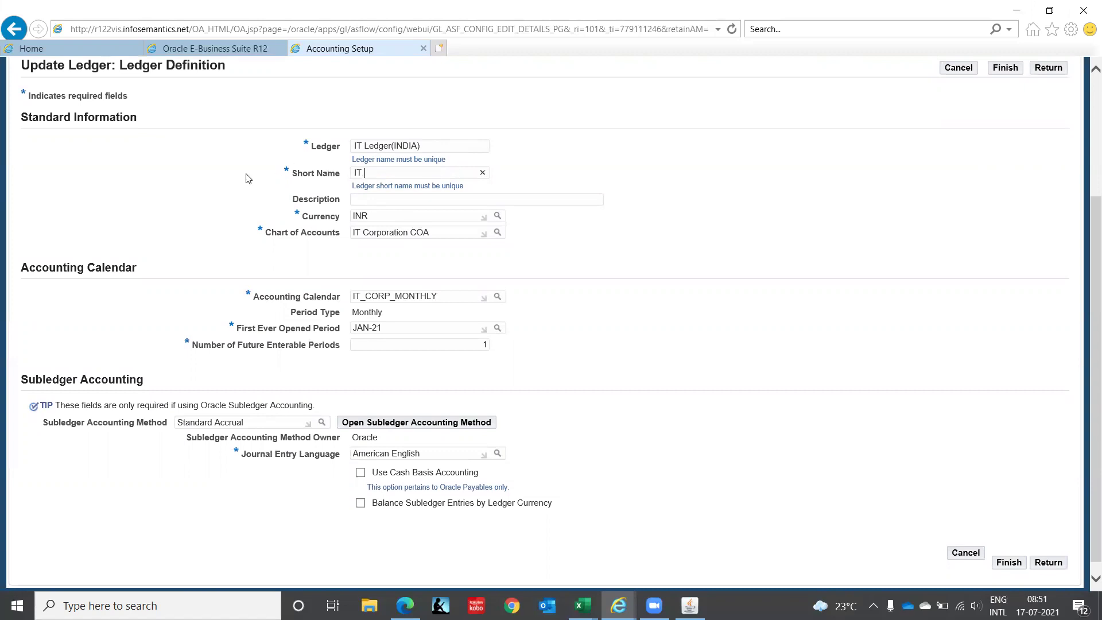
type(" LEDGER(INR)")
key("Tab")
key("Tab")
type("1")
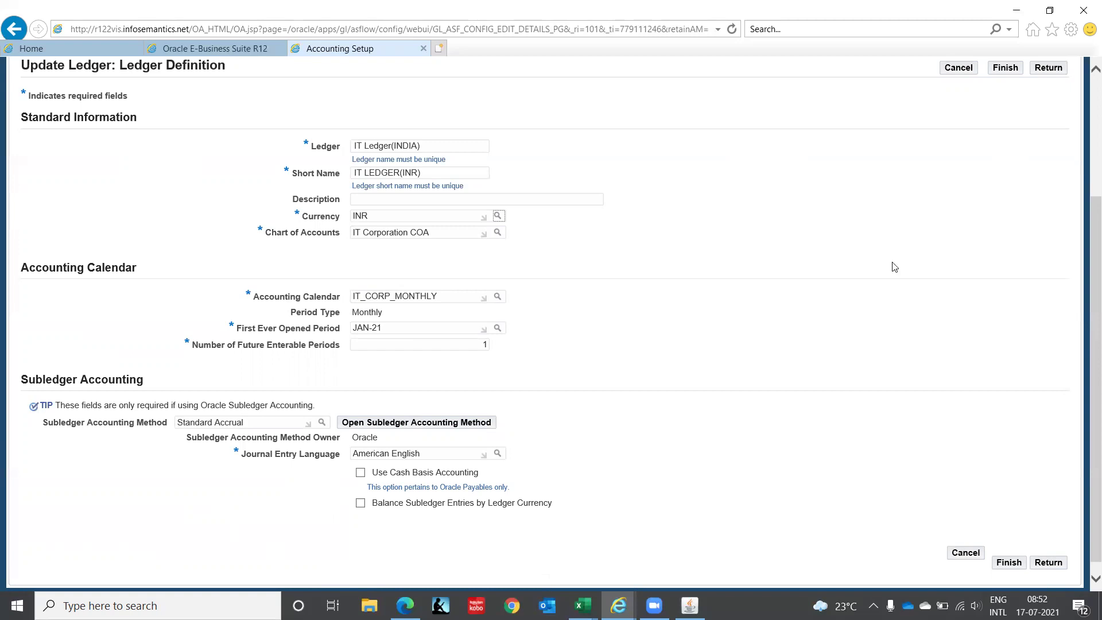
left_click(1010, 563)
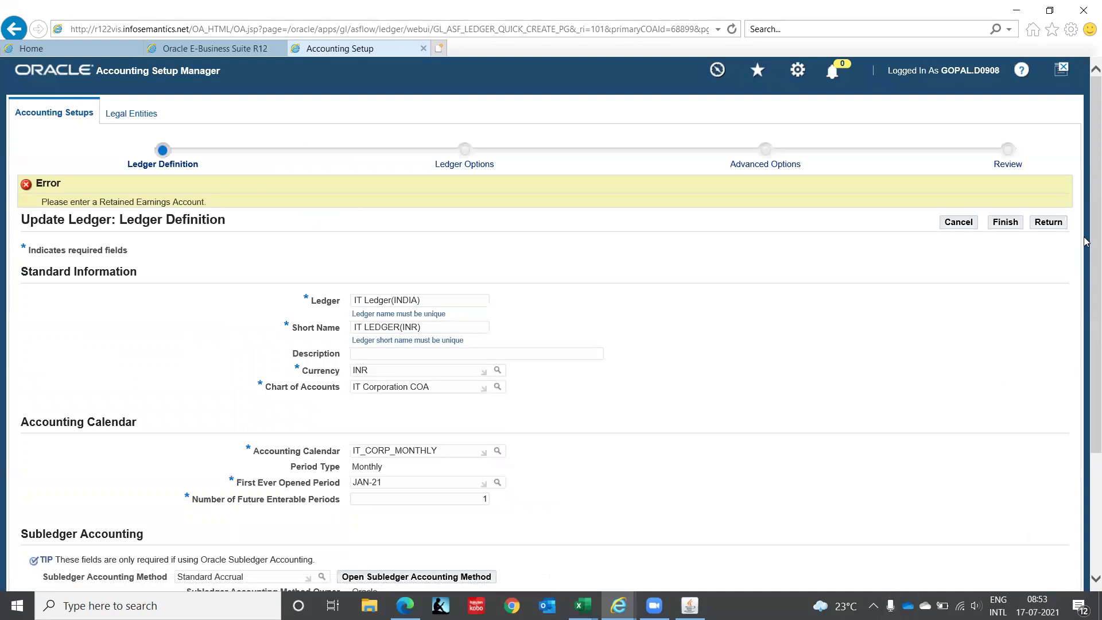
- Check the ledger definition page, then cancel the update to get back to the accounting options of IT Ledger(INDIA)
left_click_drag(1085, 242, 1086, 422)
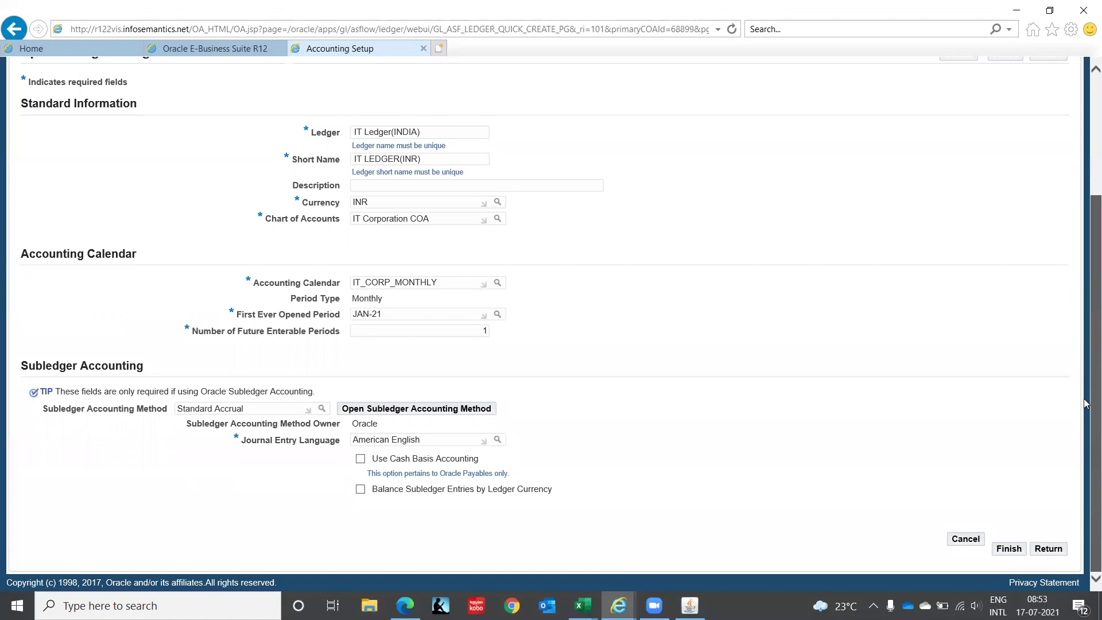
left_click_drag(1085, 384, 1085, 205)
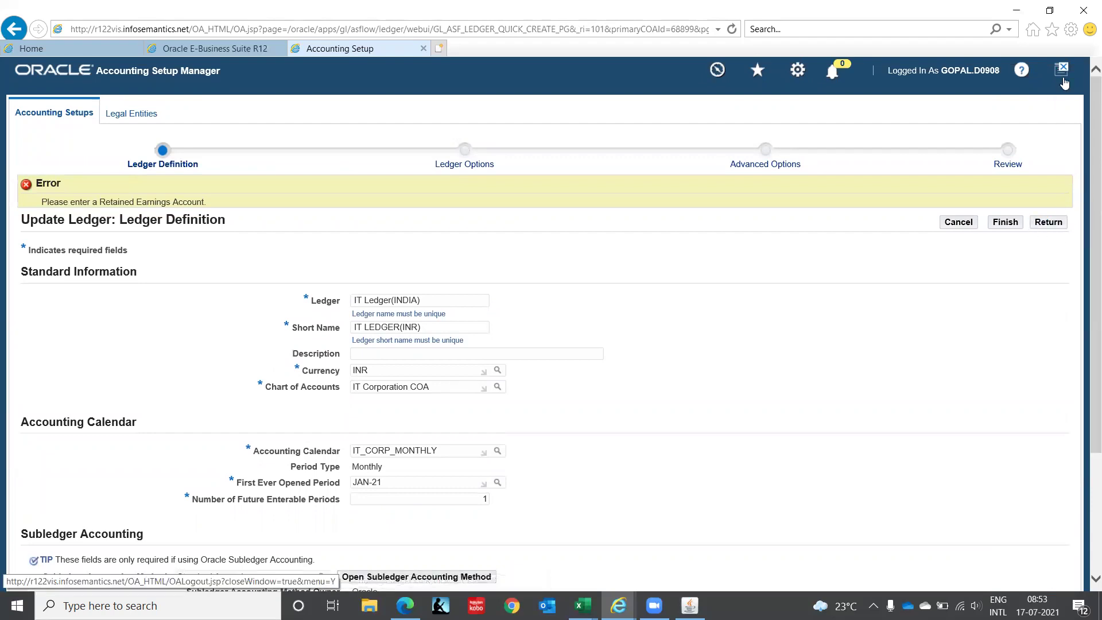
left_click(1048, 224)
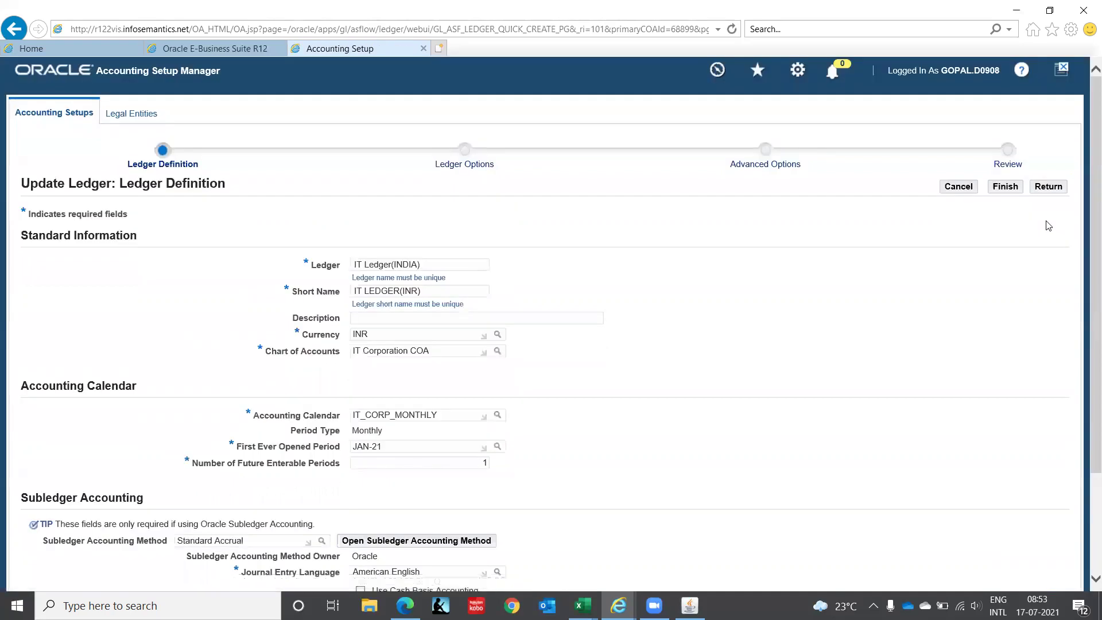
left_click_drag(1086, 134, 1088, 60)
left_click(1046, 189)
scroll(665, 238, "down", 3)
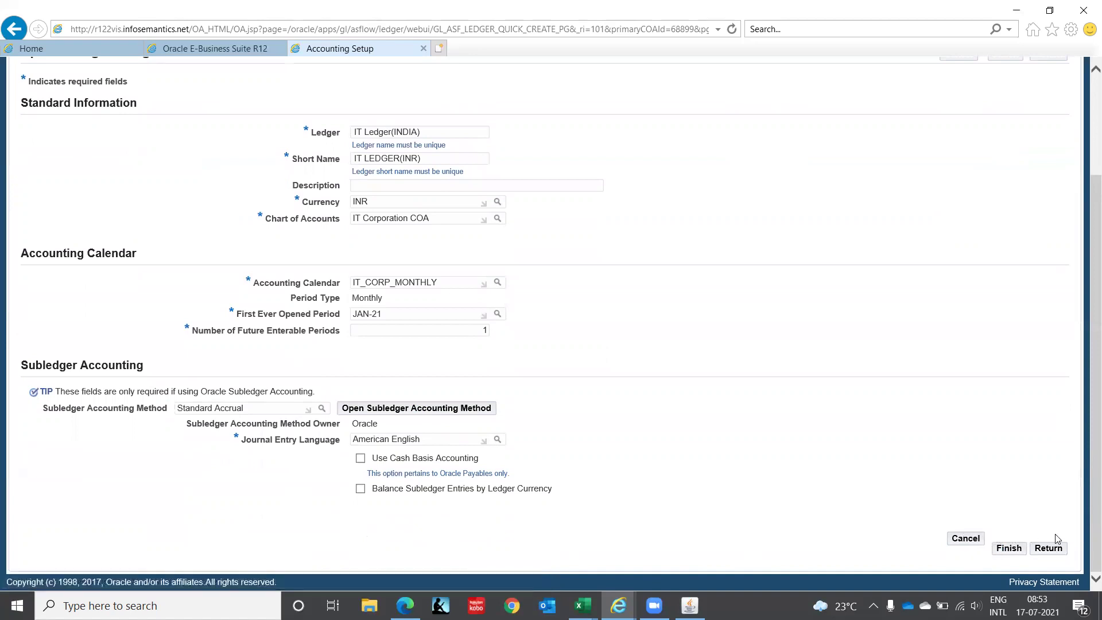
left_click(977, 542)
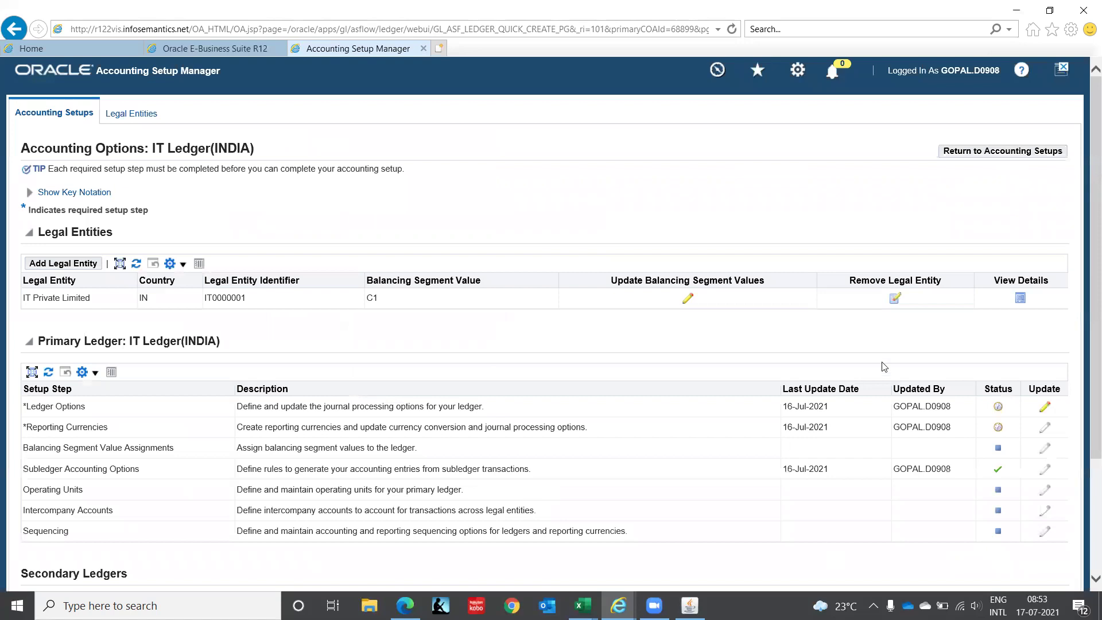
- Open the primary ledger's Ledger Options for update, and check the status of all submitted concurrent requests in the Oracle Applications window
left_click(1046, 407)
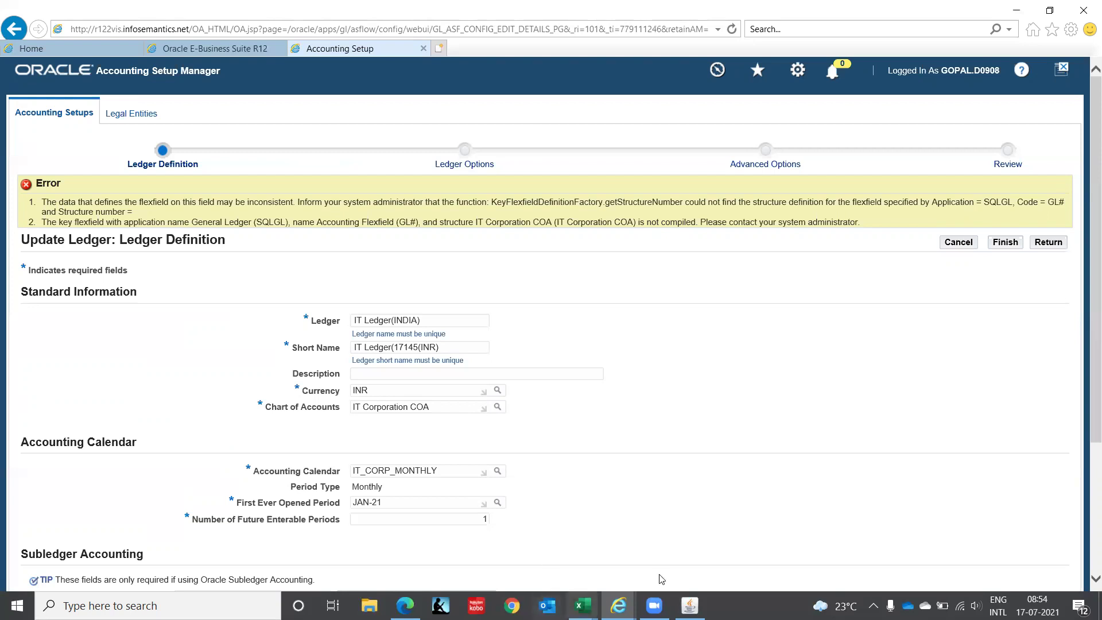
left_click(690, 606)
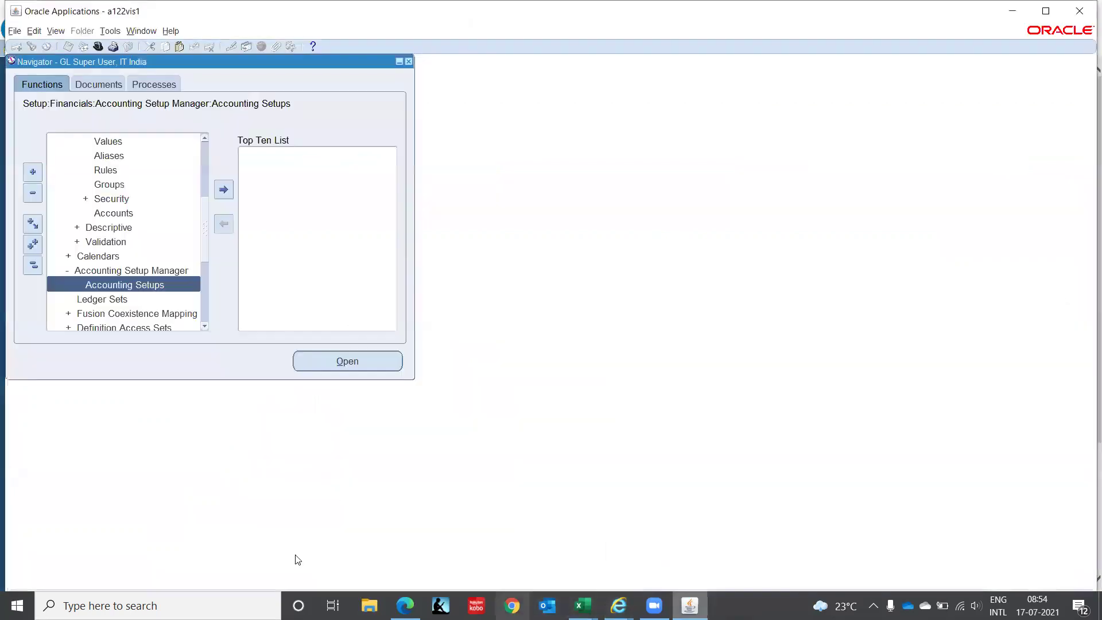
left_click(60, 36)
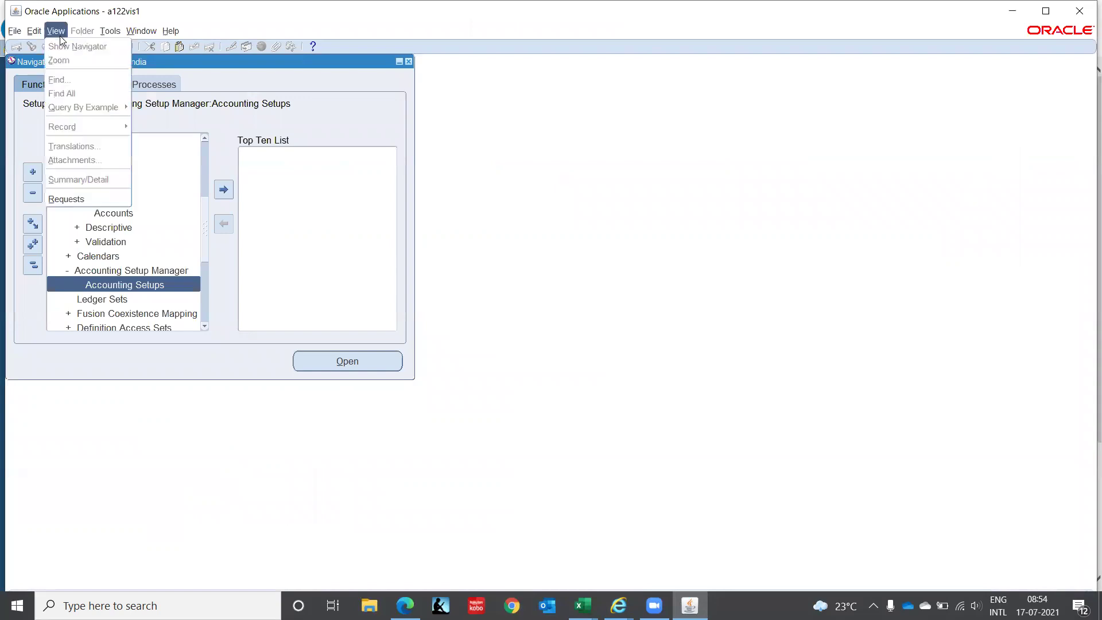
left_click(67, 201)
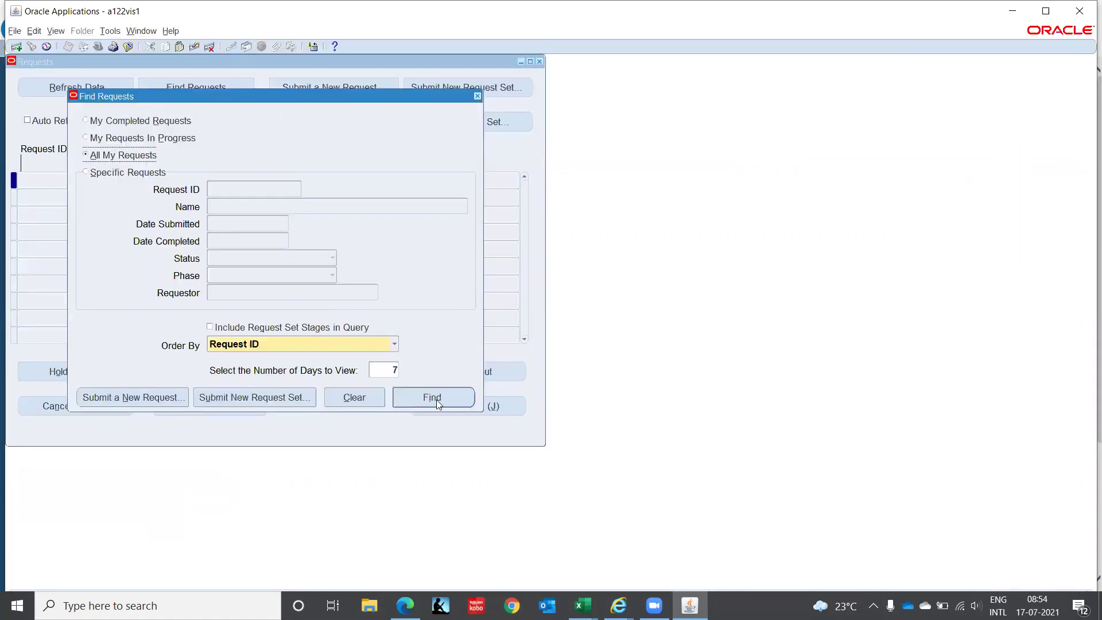
left_click(436, 399)
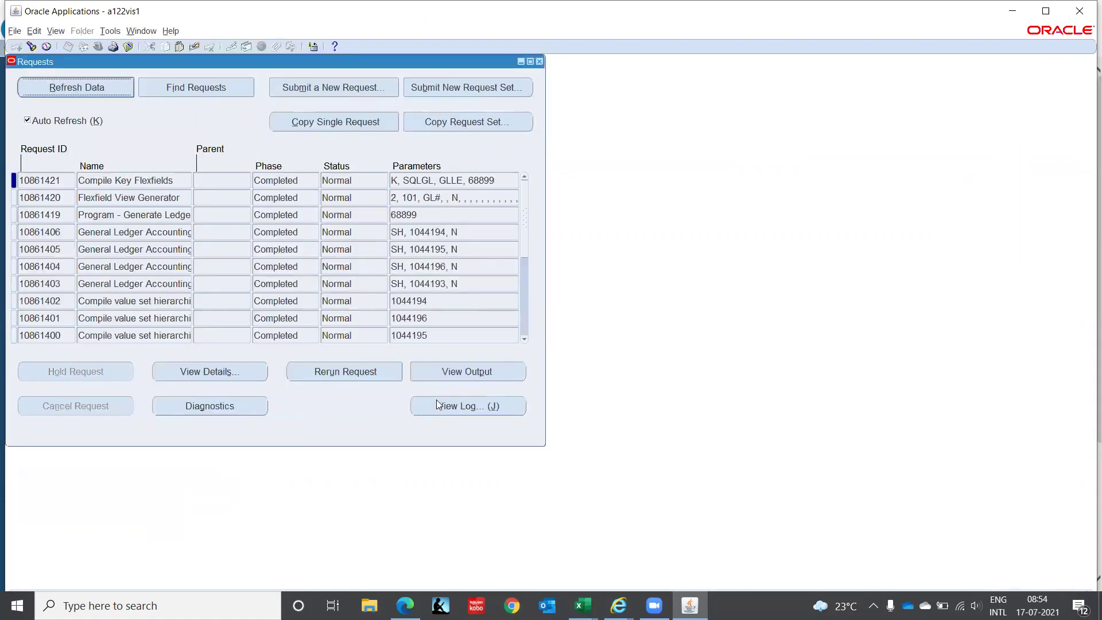
left_click(539, 61)
left_click(1046, 10)
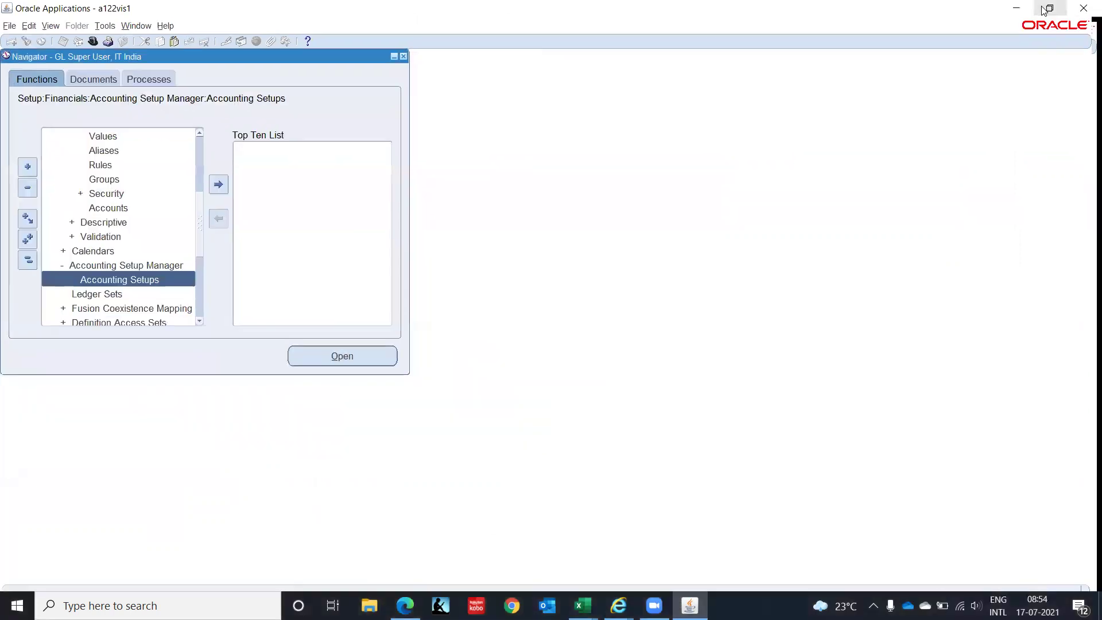
left_click(1025, 11)
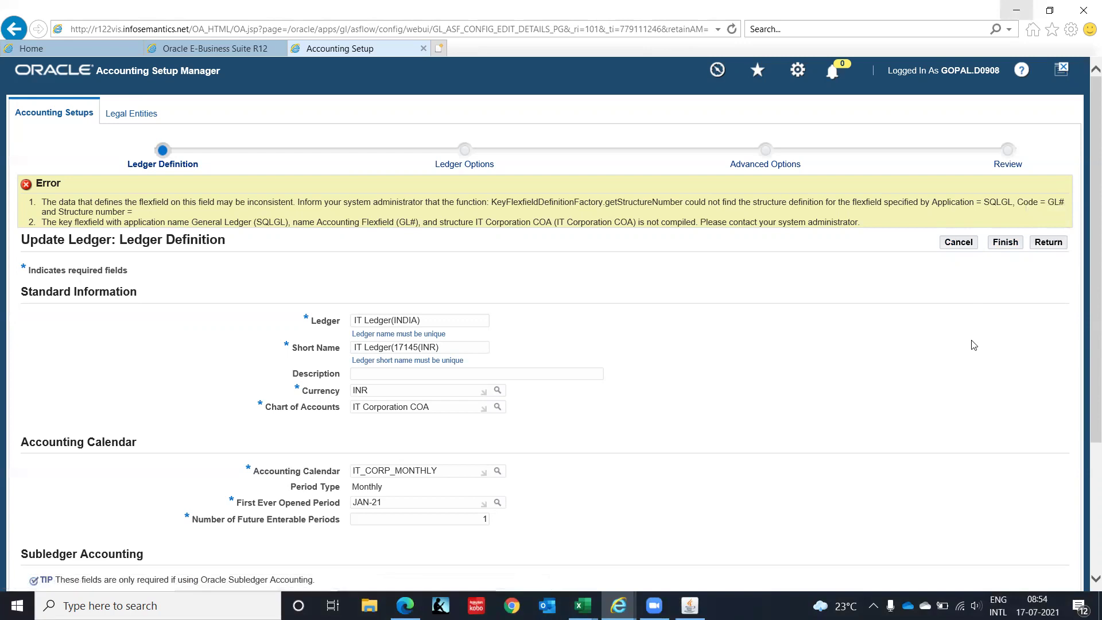
- Try to finish the ledger definition update for IT Ledger(INDIA), and try to return from the definition page
scroll(974, 346, "down", 3)
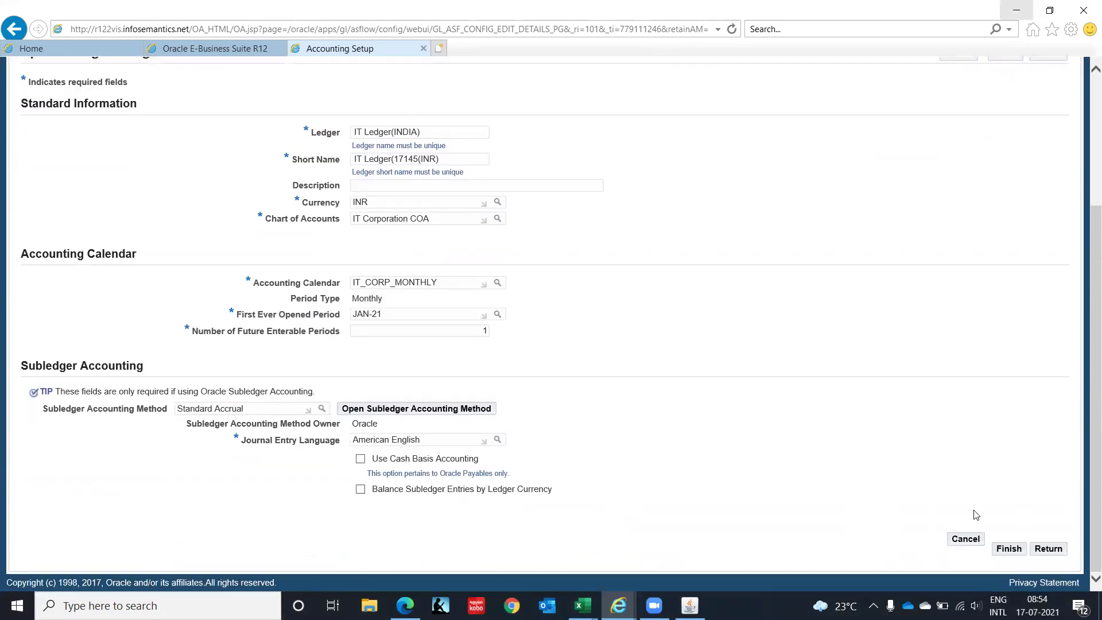
left_click(1007, 553)
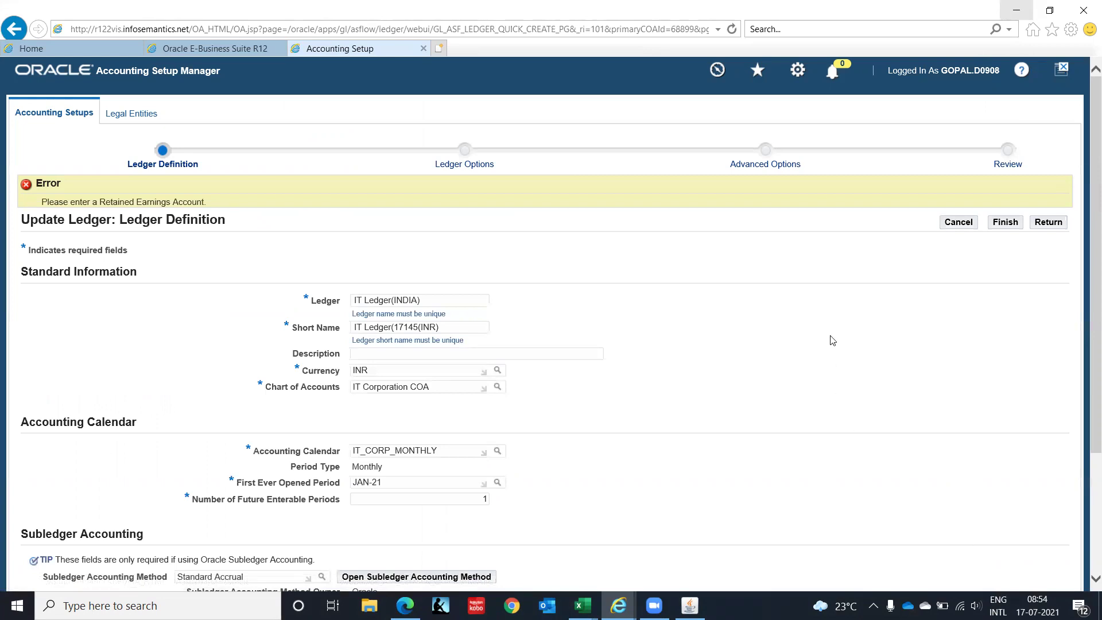
scroll(832, 340, "down", 3)
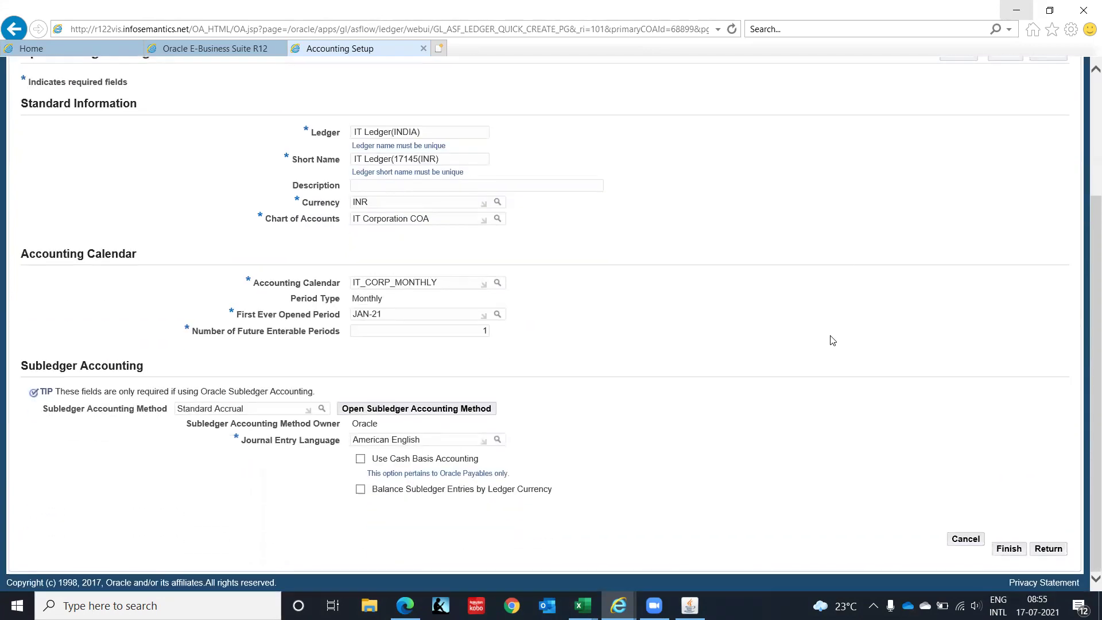
scroll(833, 340, "up", 3)
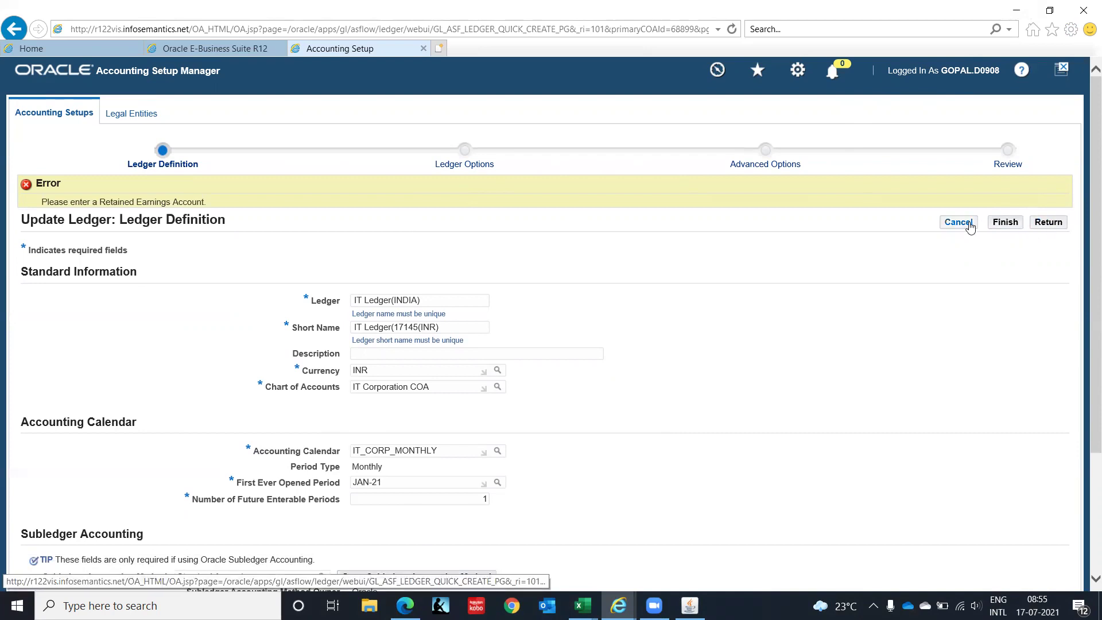
left_click(1051, 223)
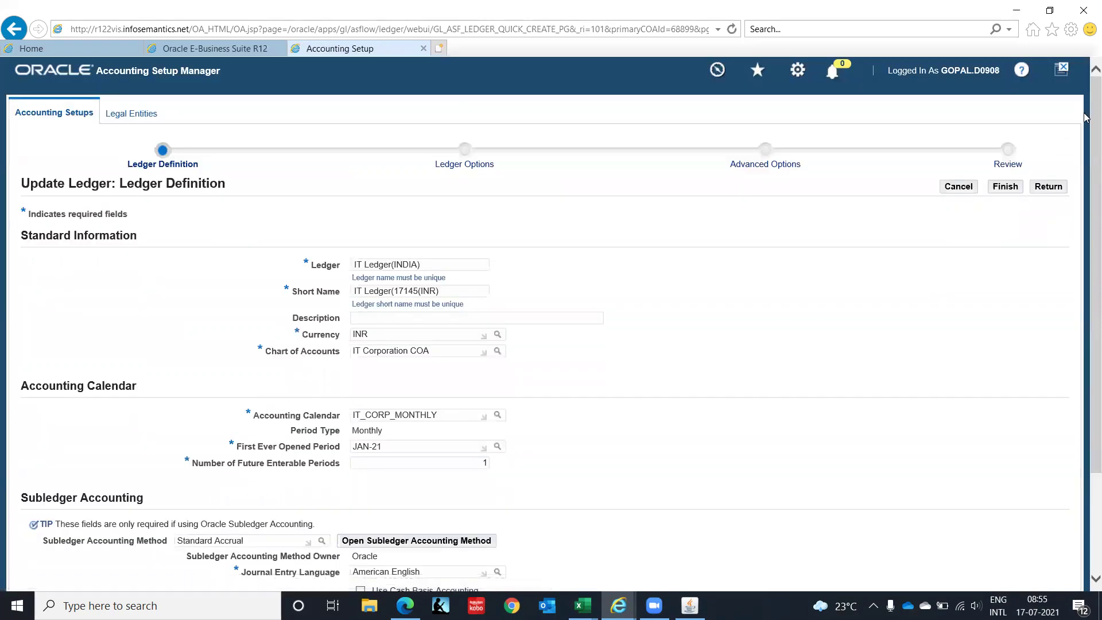
scroll(1086, 229, "down", 3)
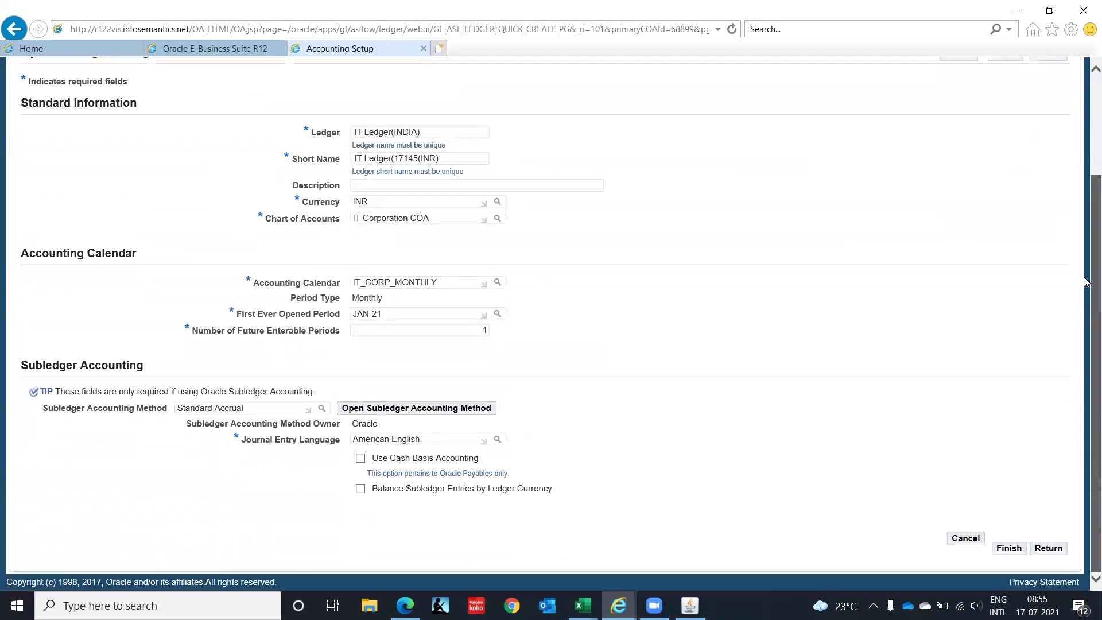
scroll(1087, 213, "up", 3)
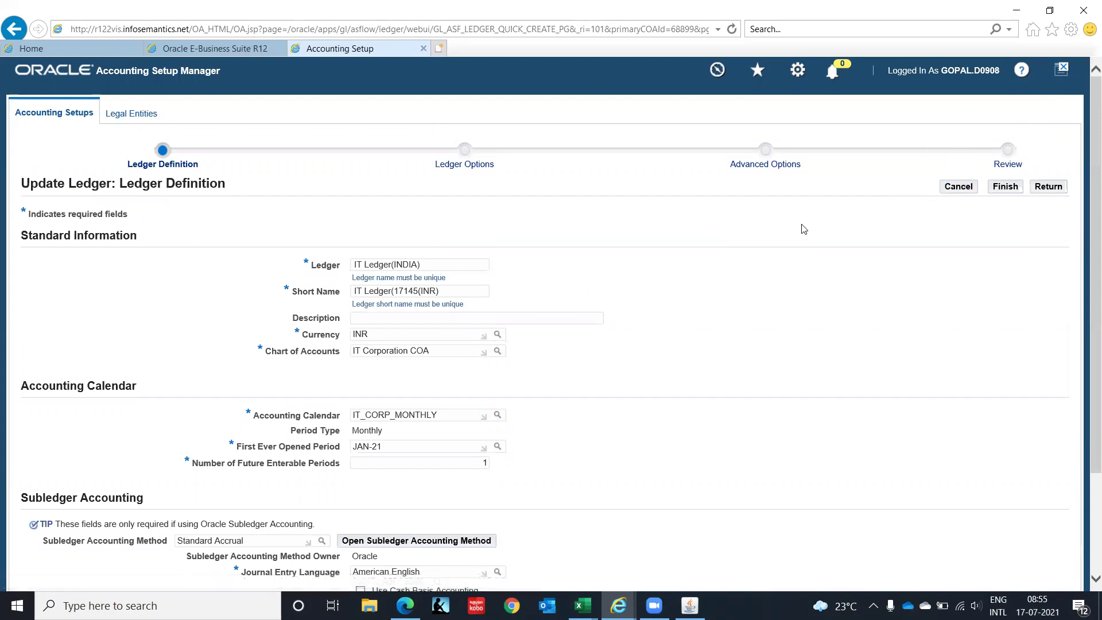
- Capture the Update Ledger: Ledger Definition page with Snipping Tool and close the capture window
left_click(151, 602)
type("sni")
key("Return")
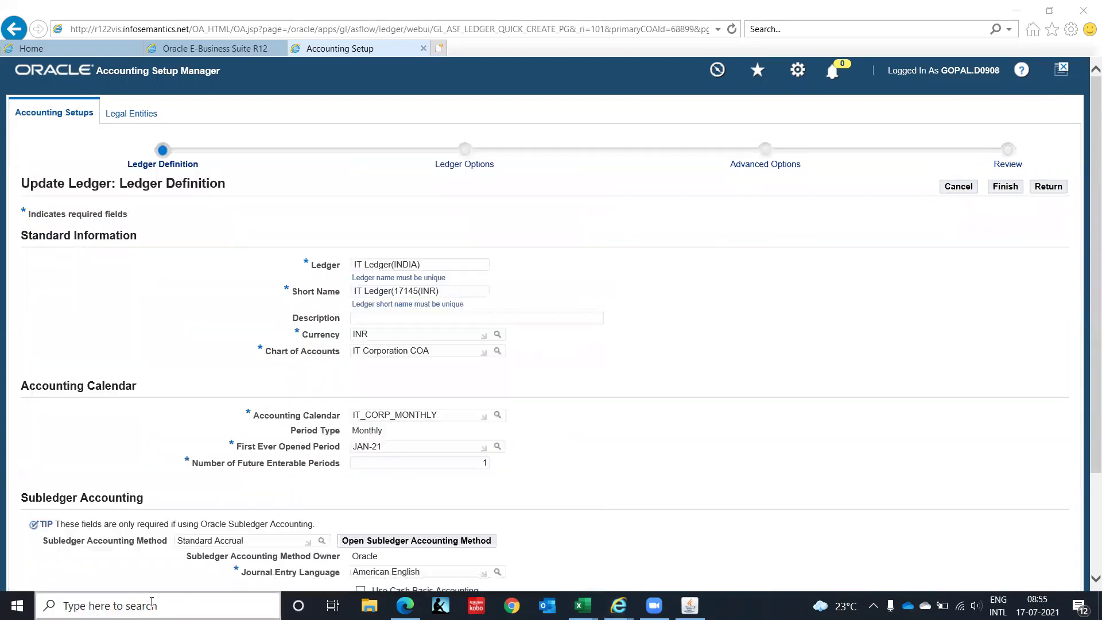
left_click(154, 63)
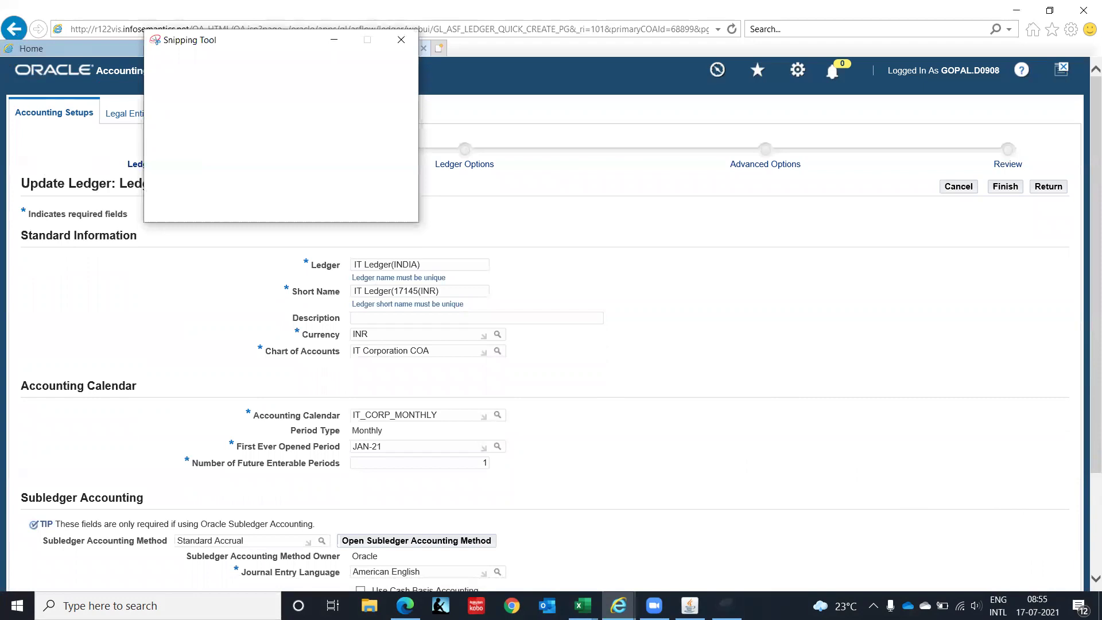
left_click(427, 353)
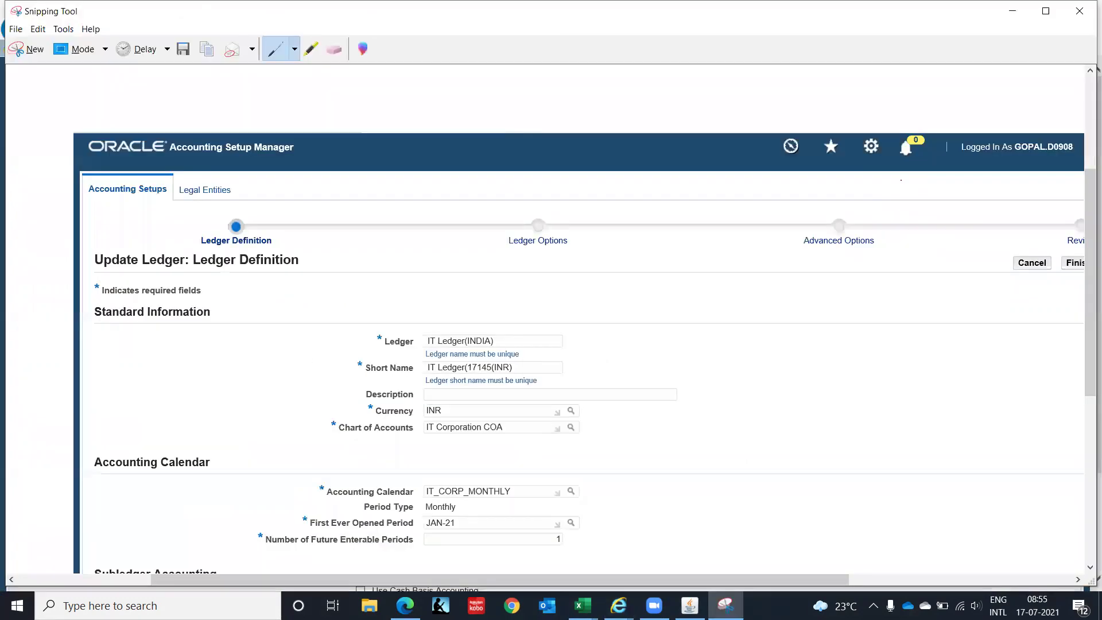
left_click(1080, 11)
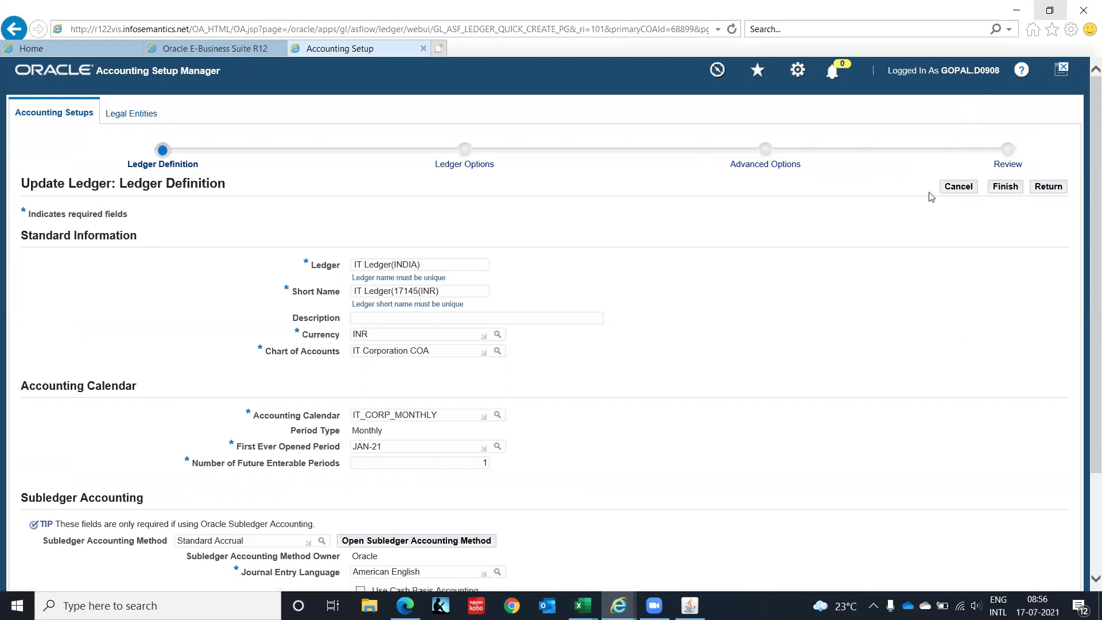
- Cancel the ledger definition update and go back from the accounting options of IT Ledger(INDIA) to the accounting setups
left_click(959, 191)
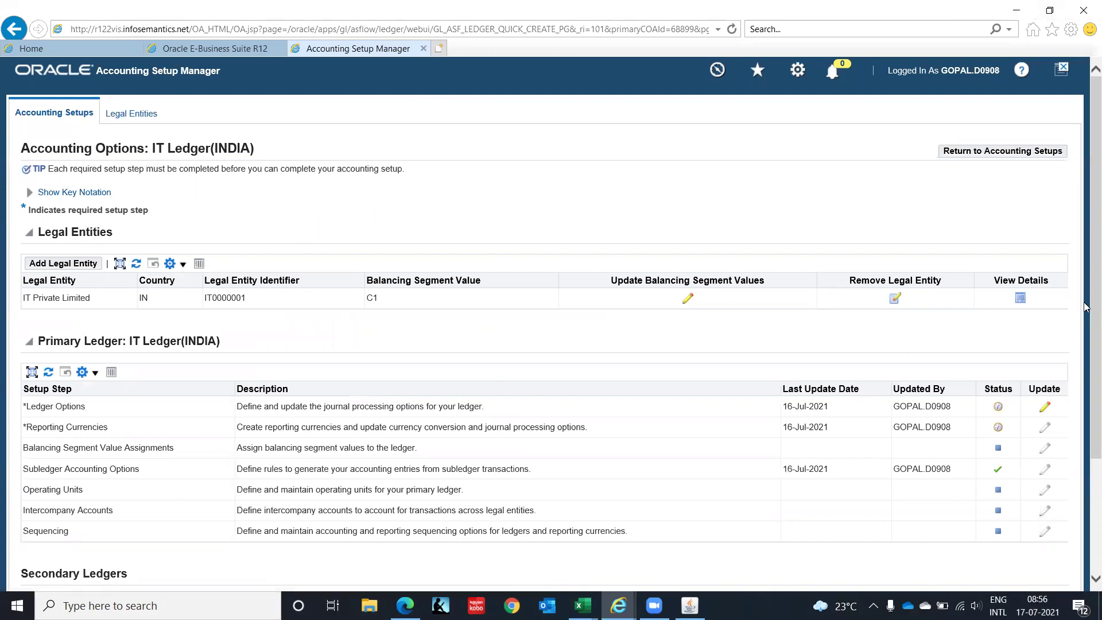
scroll(1085, 308, "down", 3)
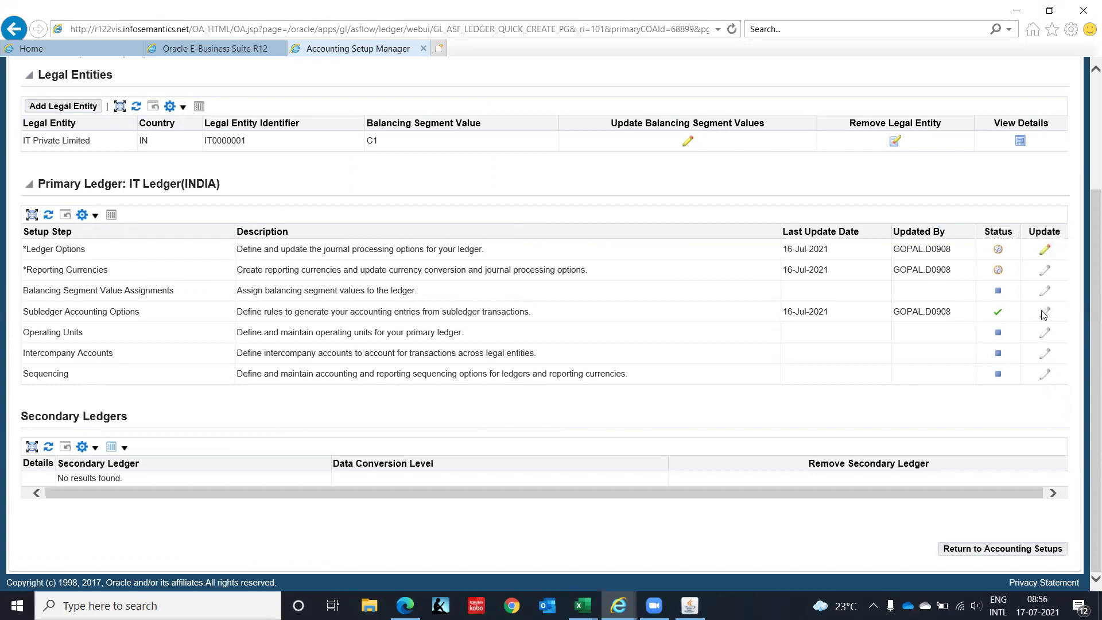
left_click_drag(1086, 445, 1087, 160)
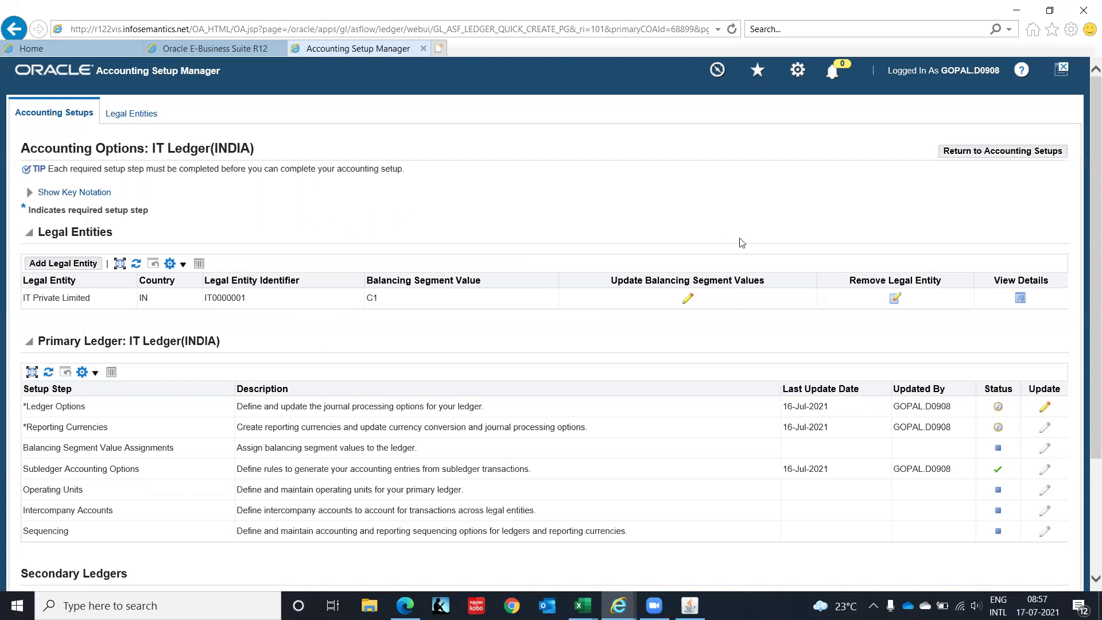
mouse_move(1086, 118)
left_mouse_down()
mouse_move(1087, 293)
mouse_move(1080, 138)
left_mouse_up()
left_click(997, 150)
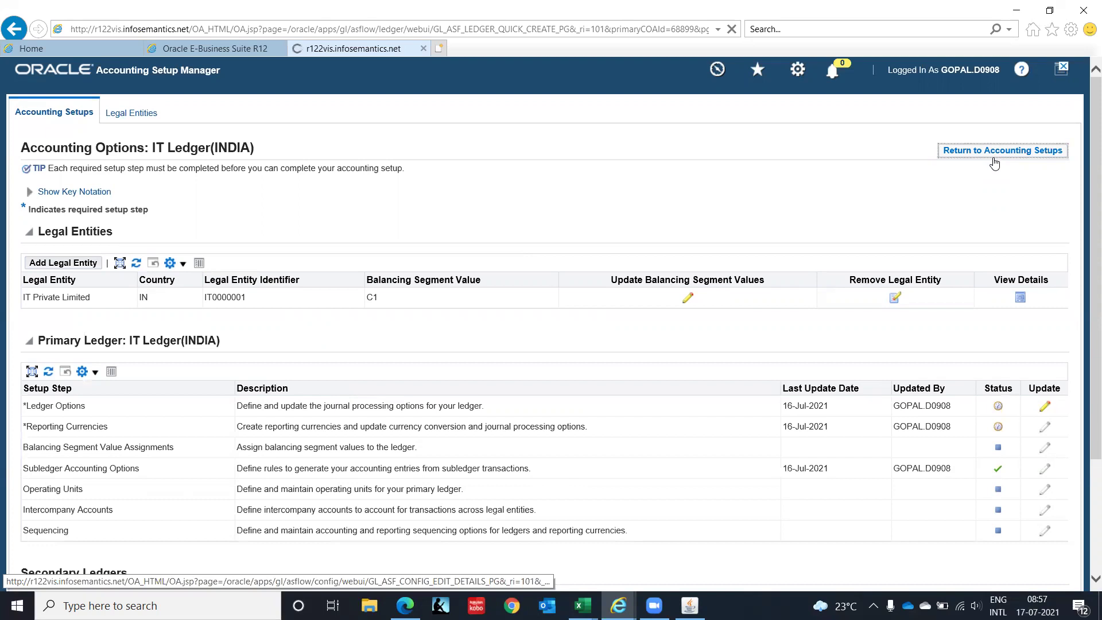